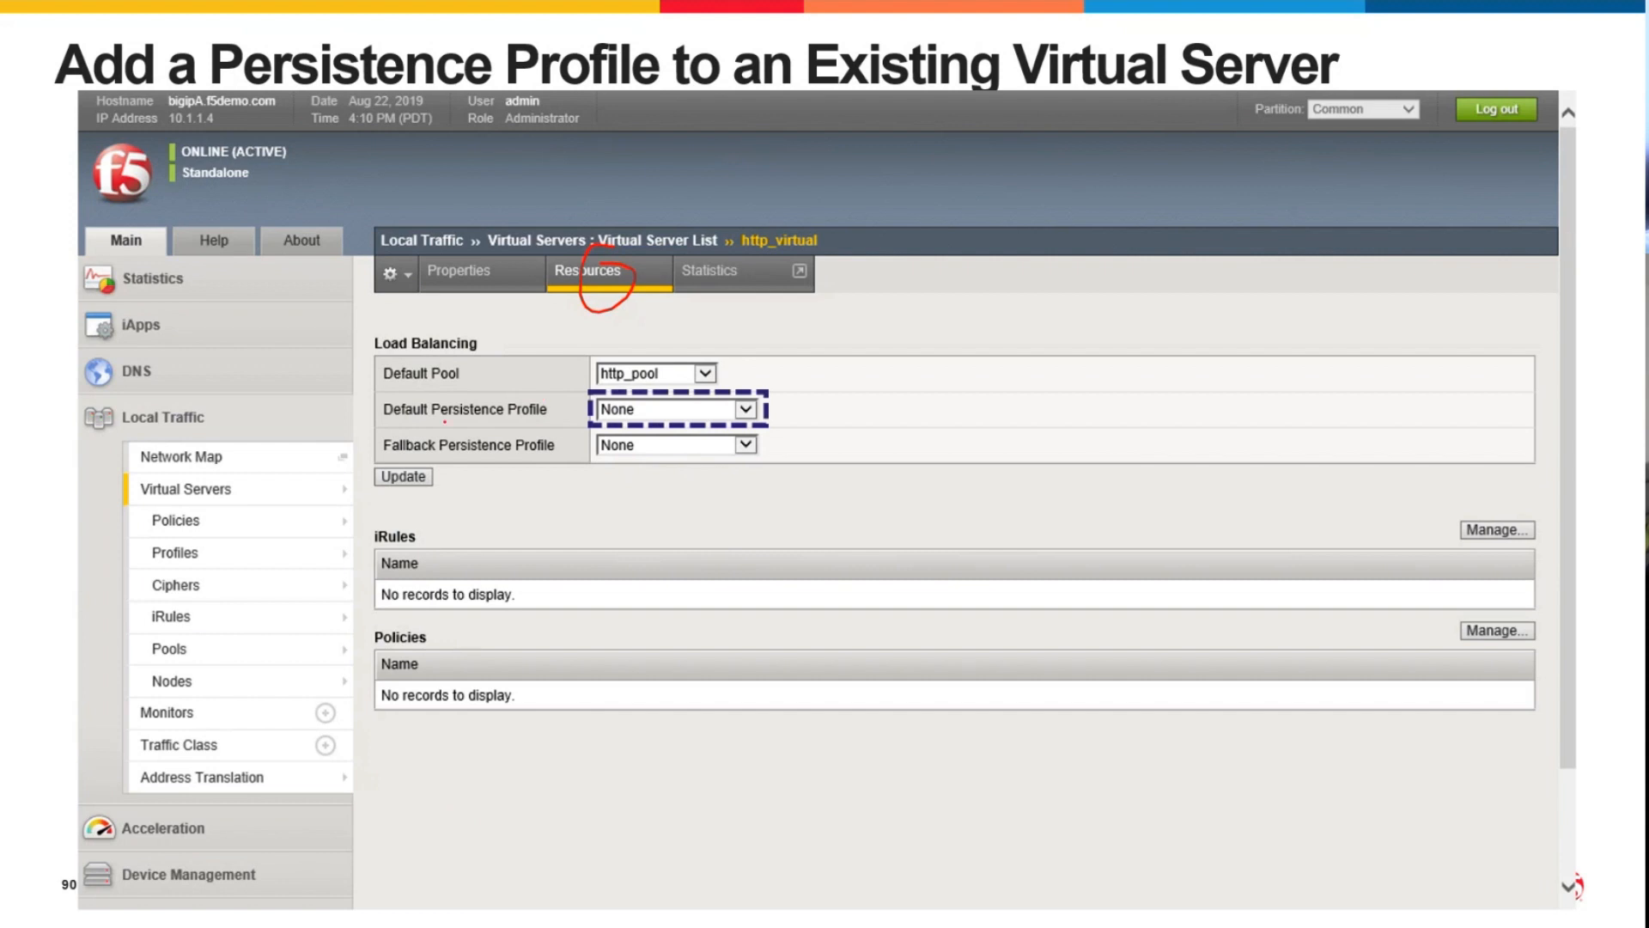
pyautogui.click(746, 410)
pyautogui.moveTo(429, 460); pyautogui.dragTo(550, 464)
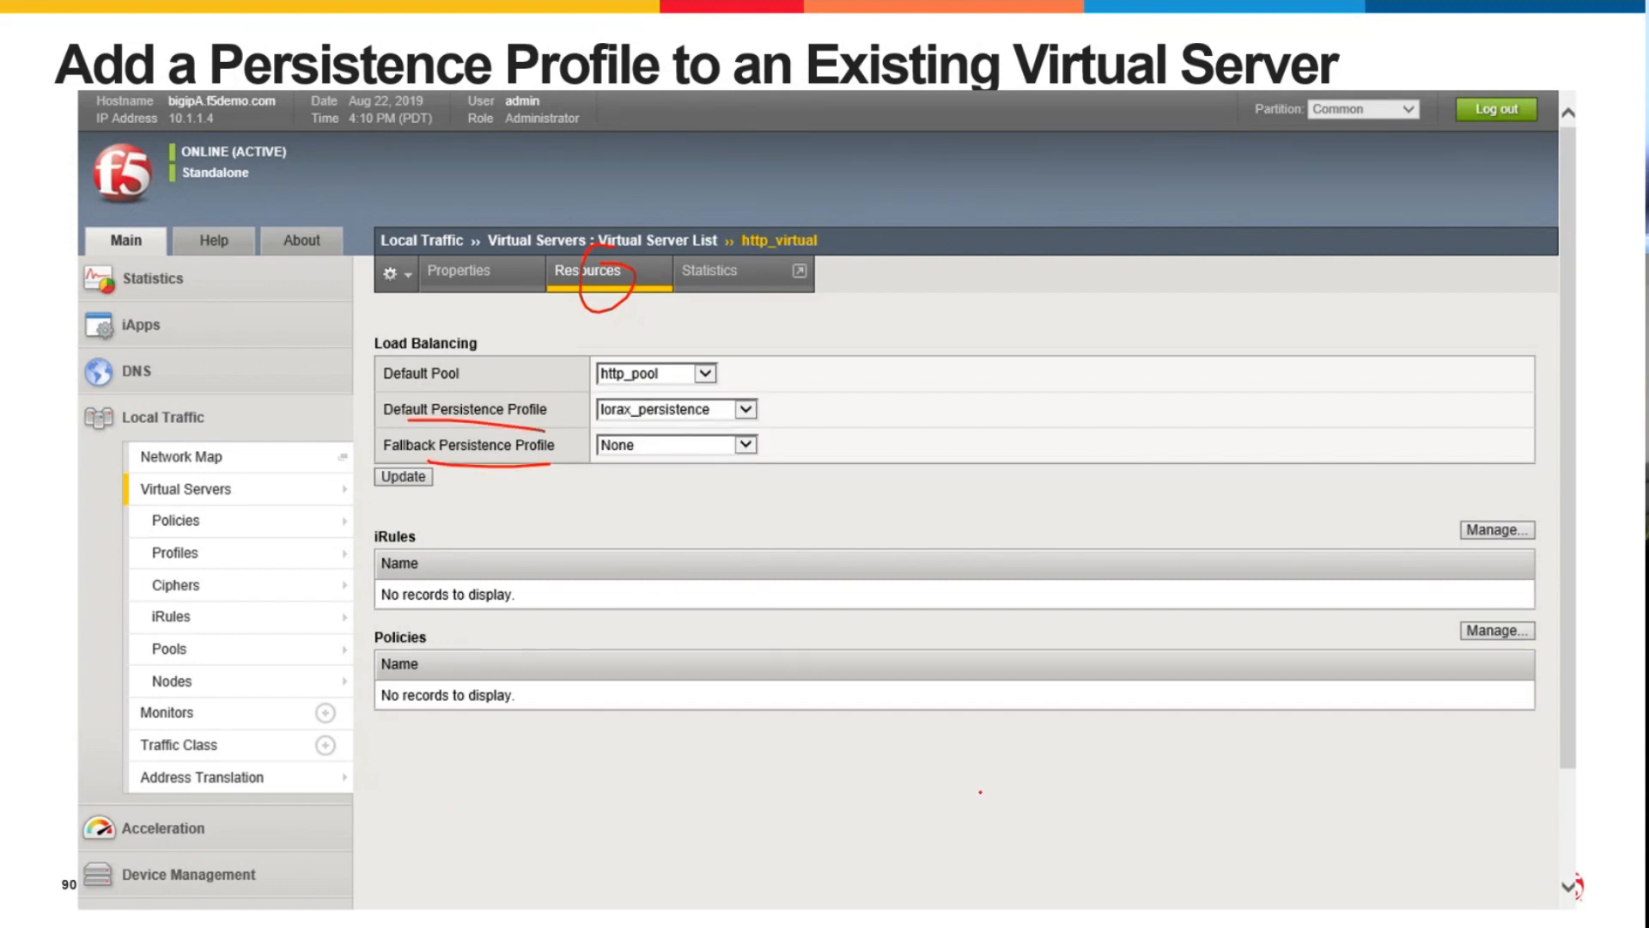
pyautogui.press('Right')
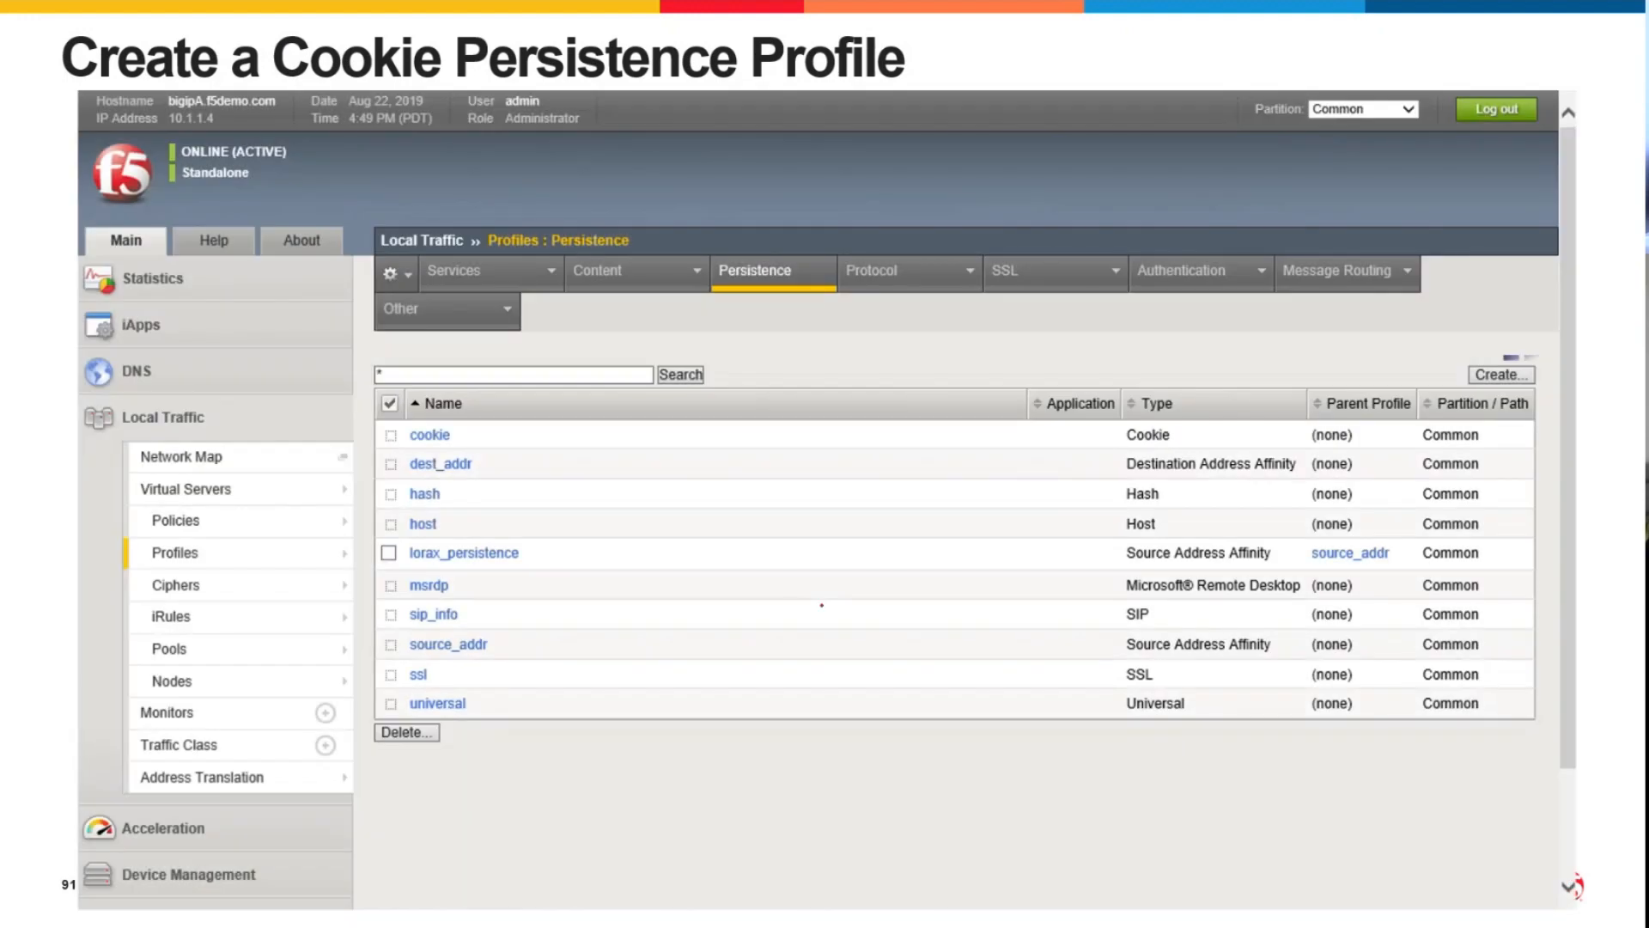
pyautogui.press('Right')
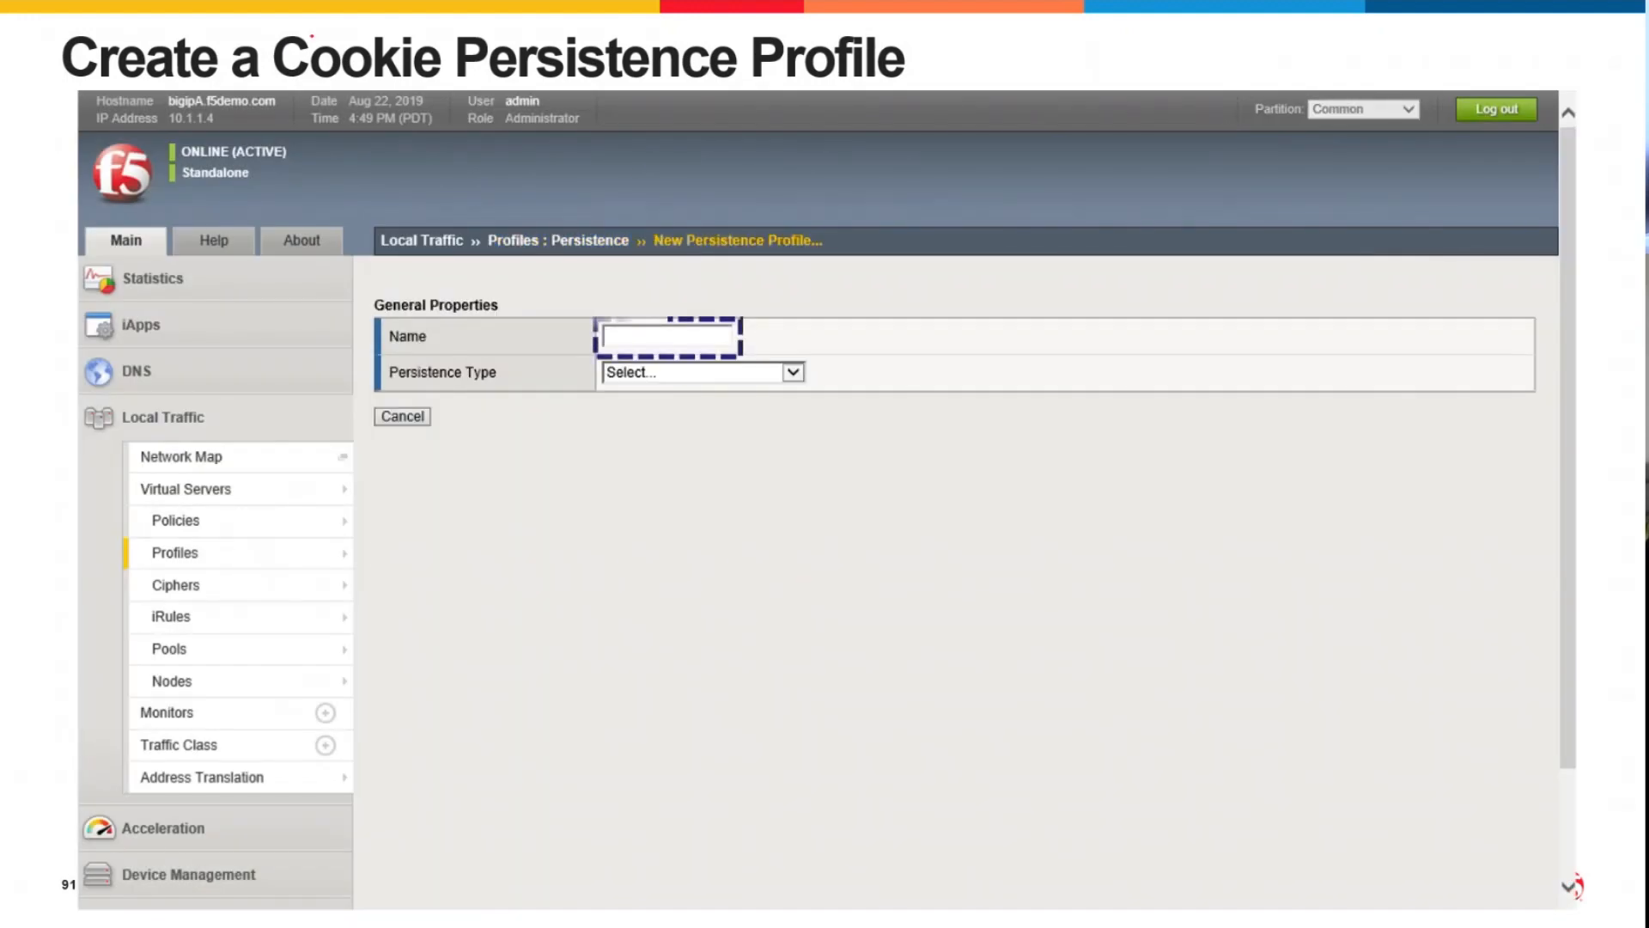
pyautogui.moveTo(274, 89); pyautogui.dragTo(542, 127)
pyautogui.press('Right')
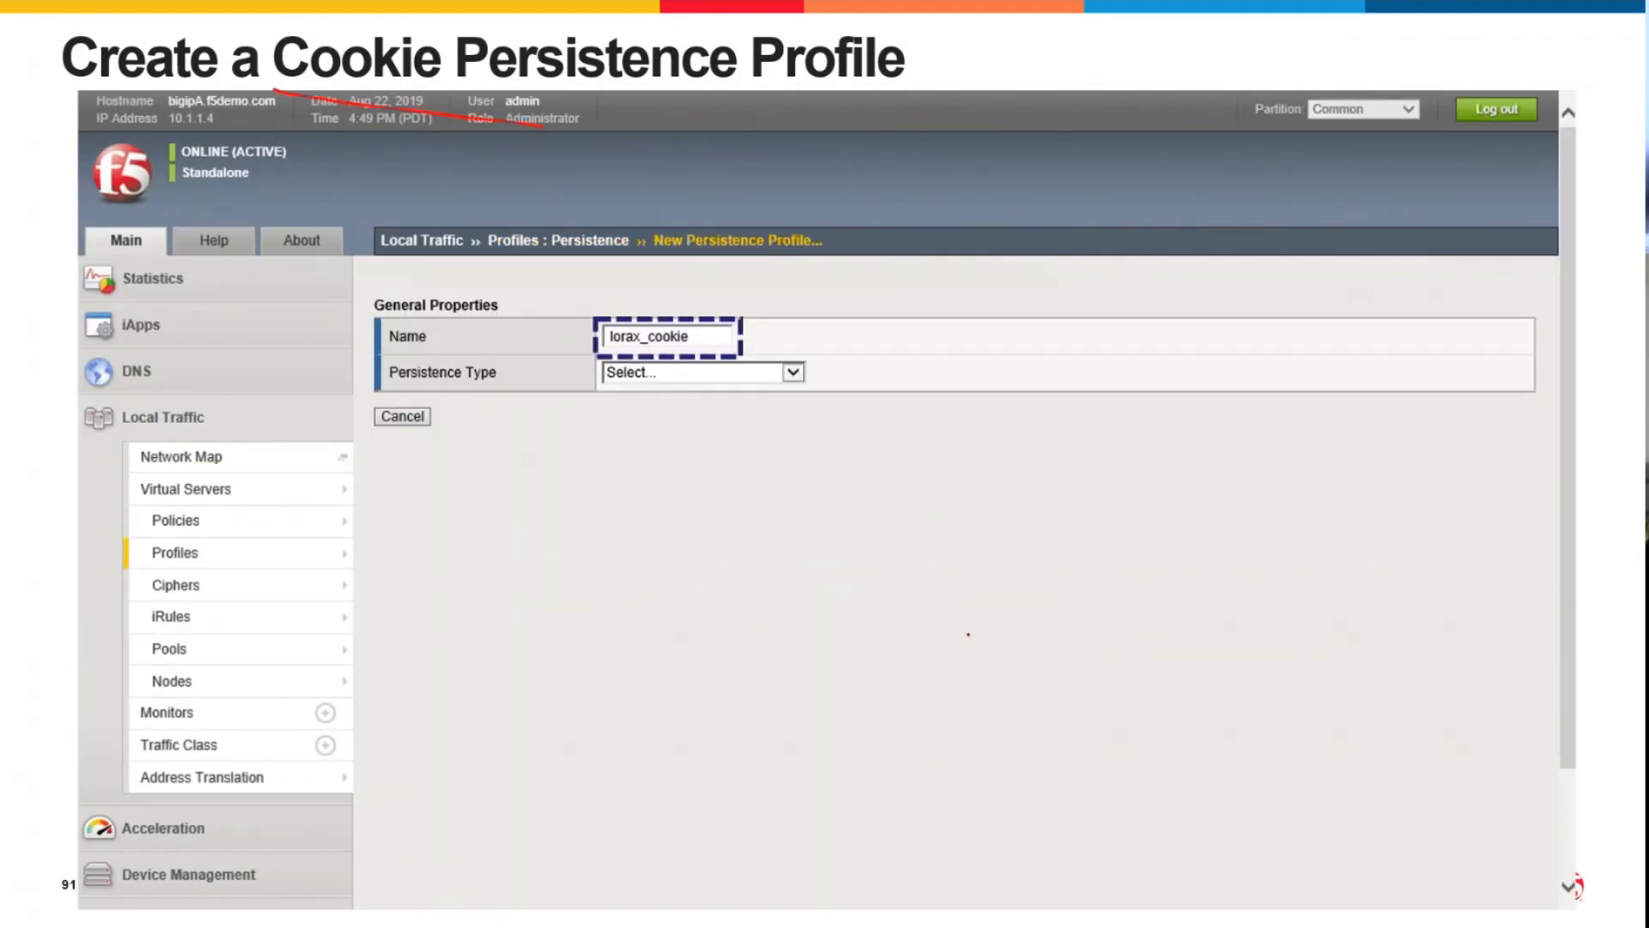
pyautogui.press('Right')
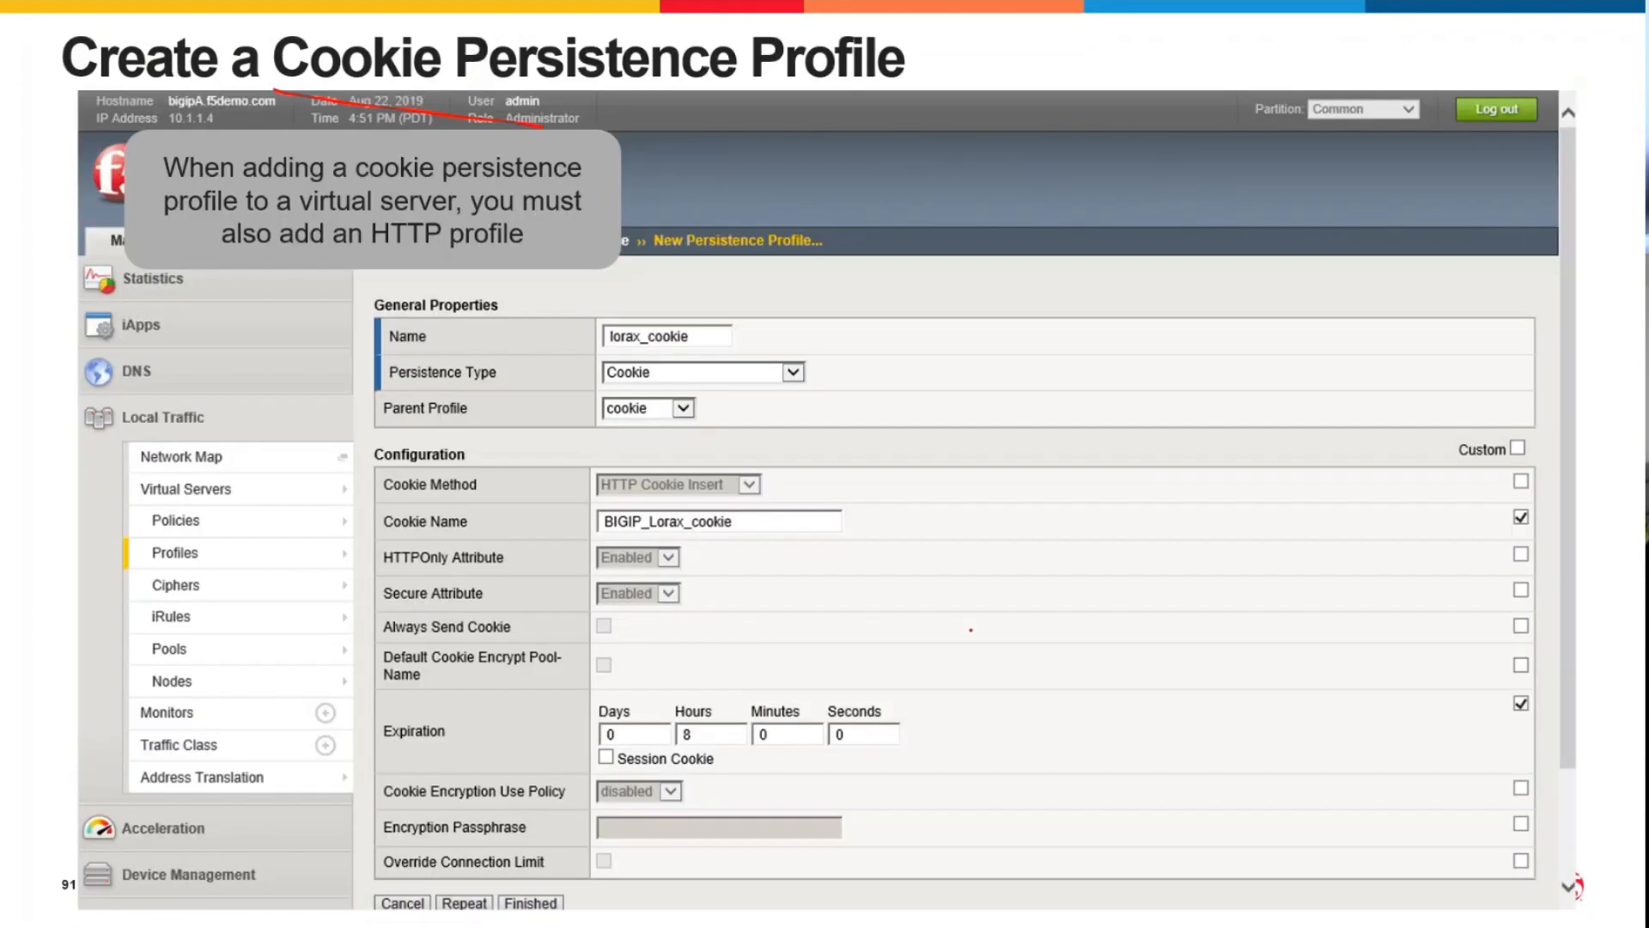
pyautogui.press('Right')
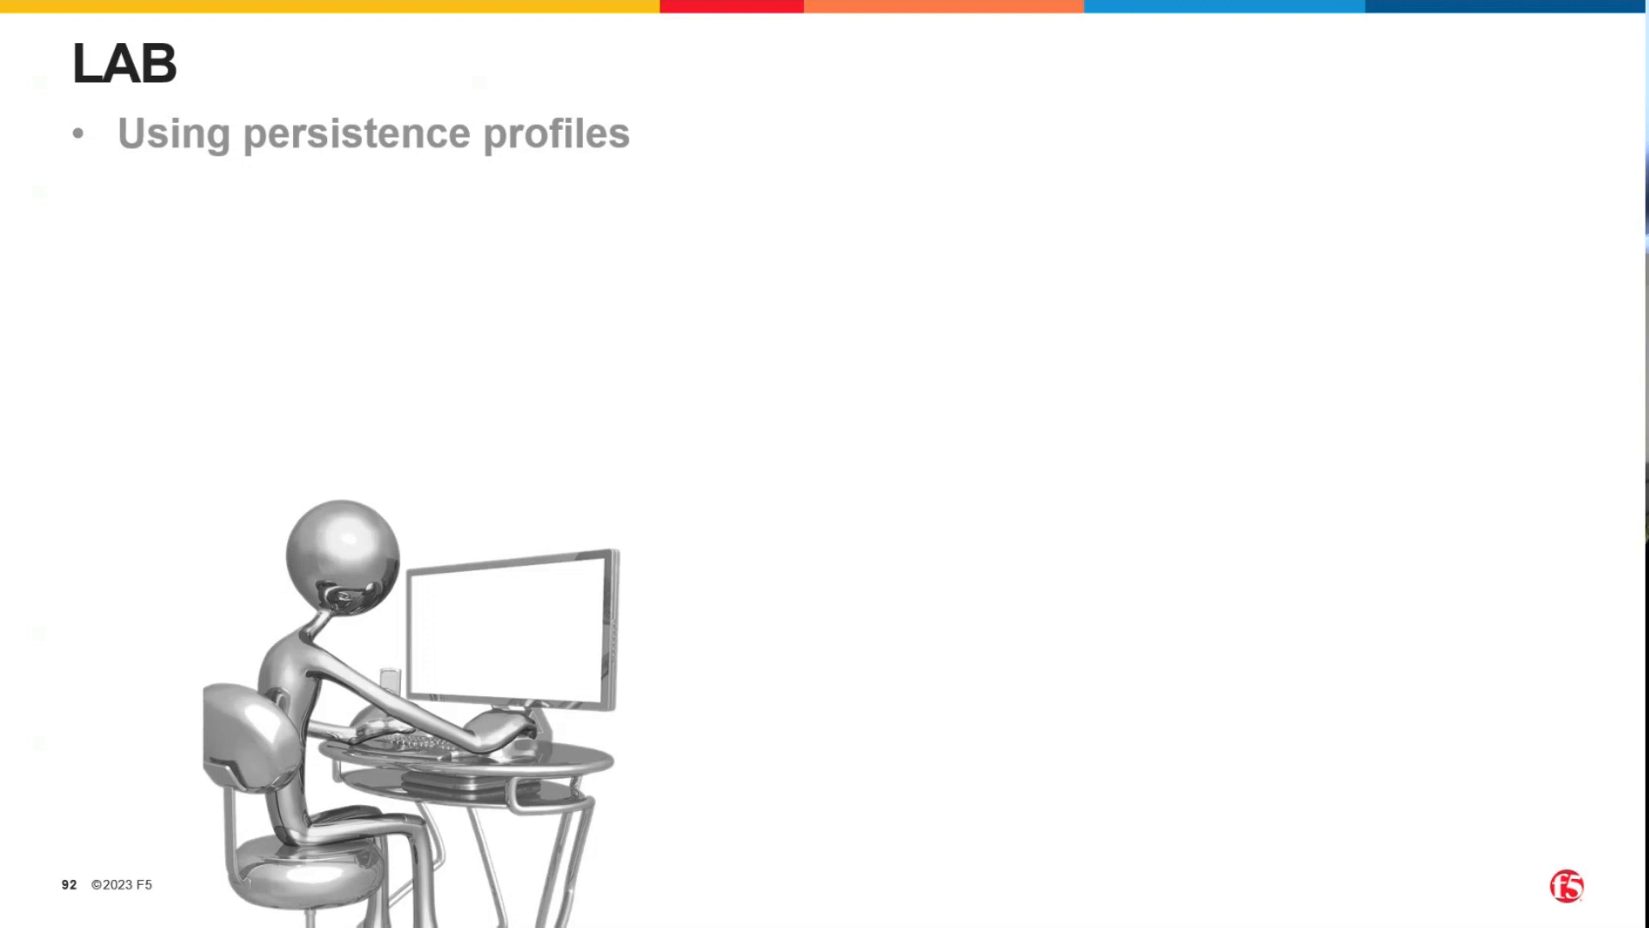
# Switch to the BIG-IP web interface and start a new persistence profile named my_cookie_pers with the type Cookie.
pyautogui.hotkey('alt', 'Tab')
pyautogui.moveTo(181, 448)
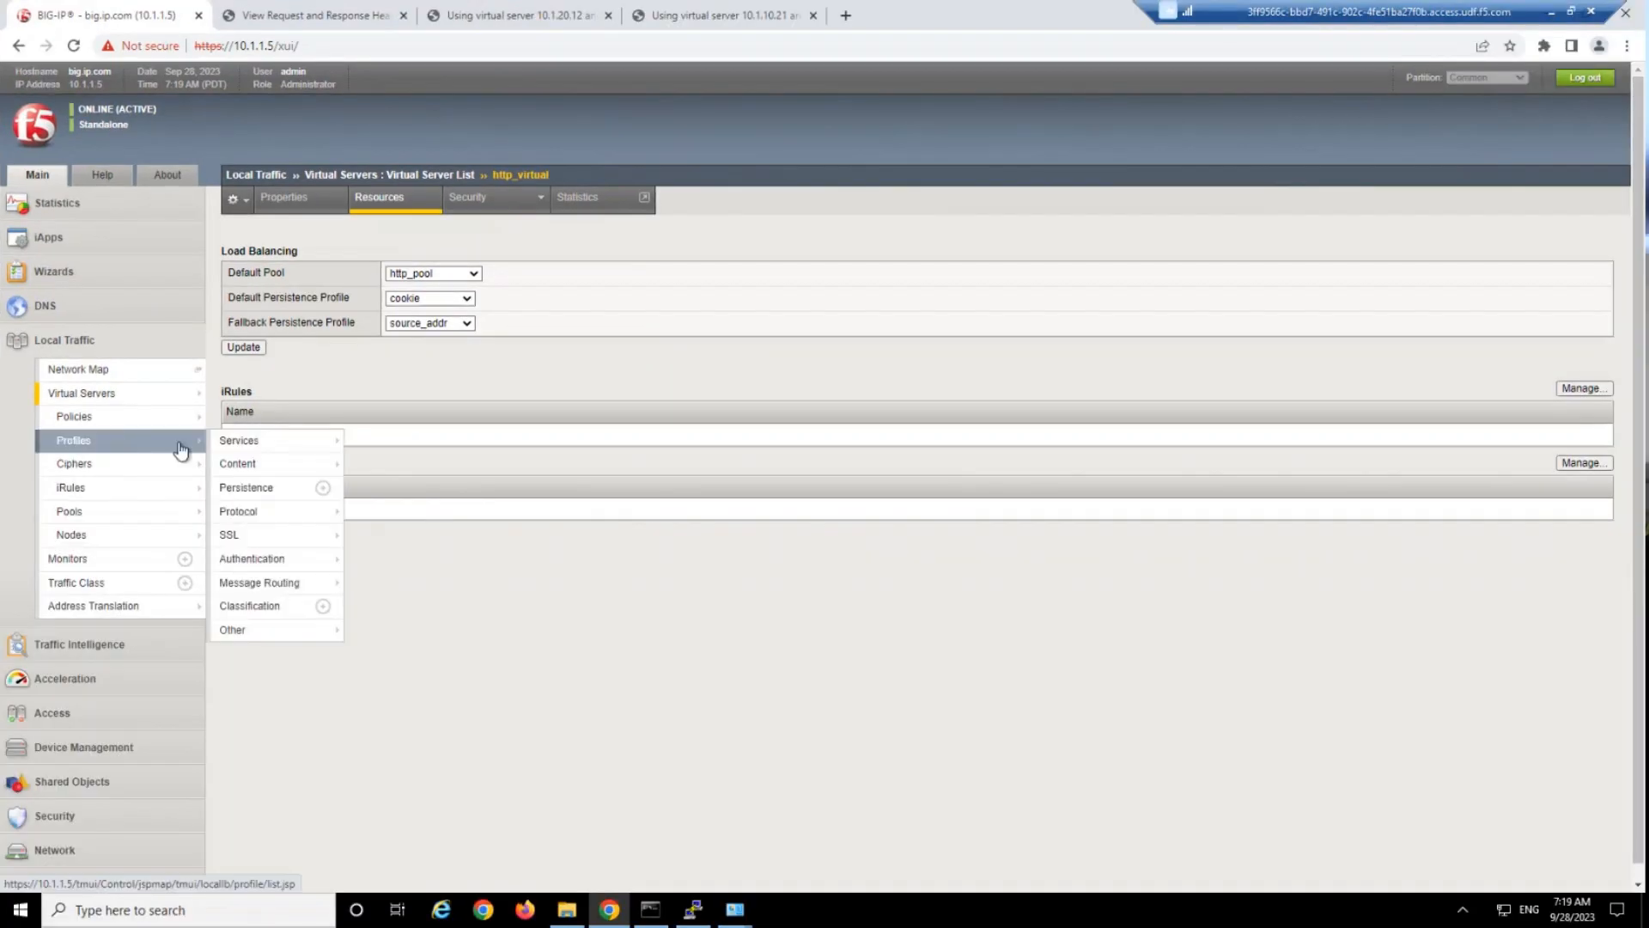
pyautogui.click(323, 487)
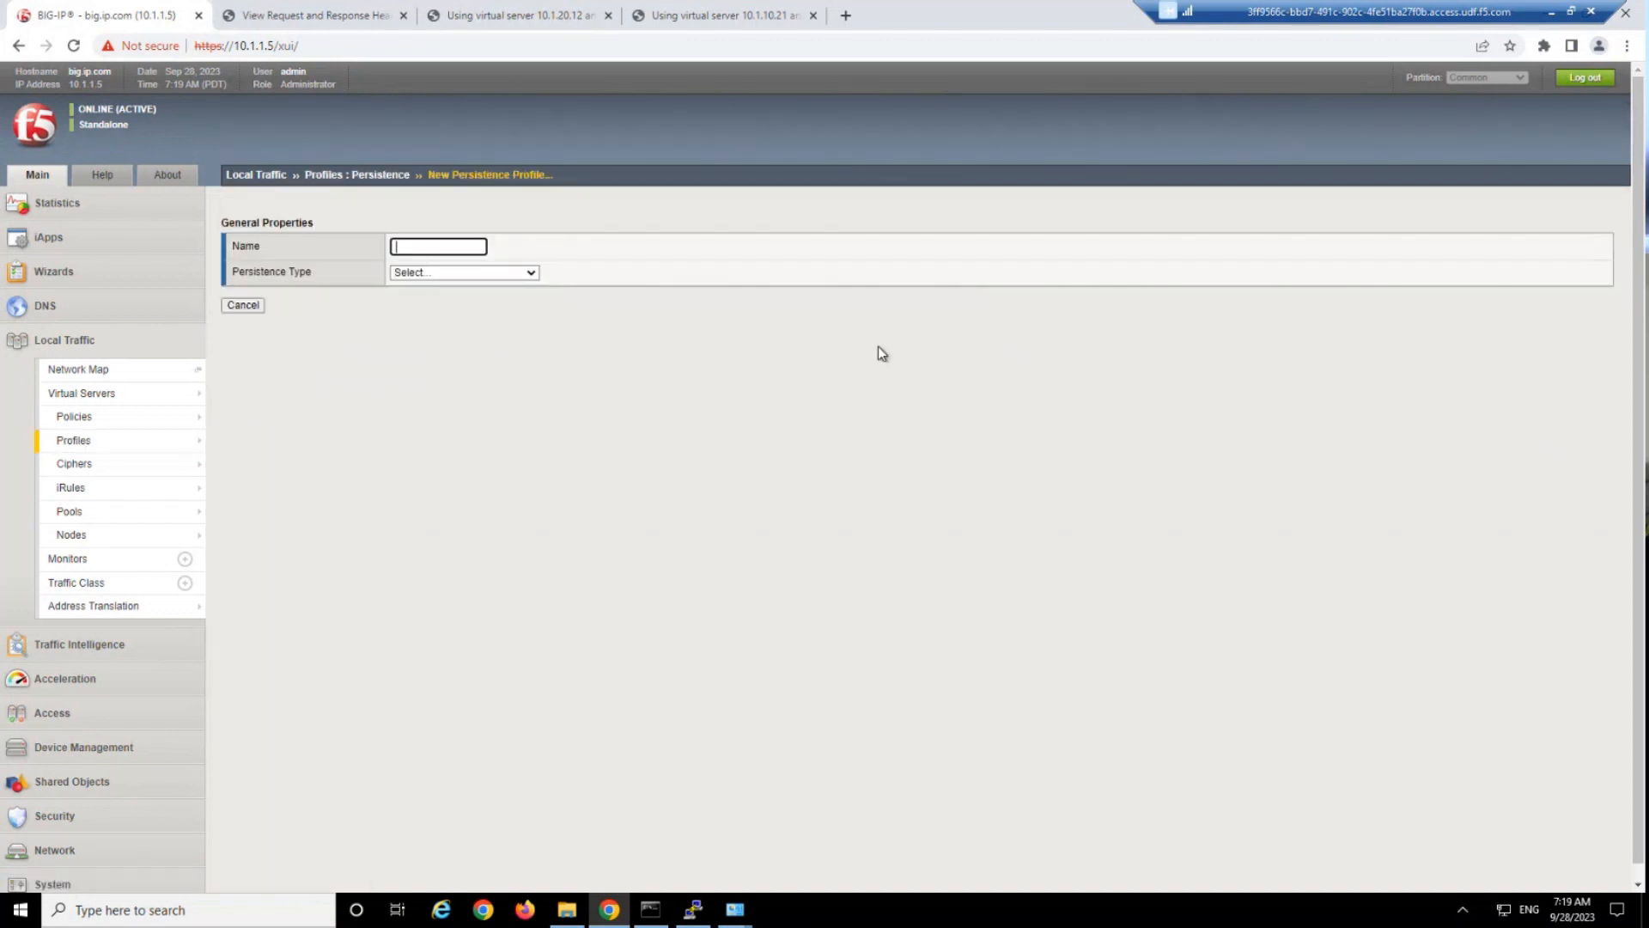
pyautogui.click(424, 248)
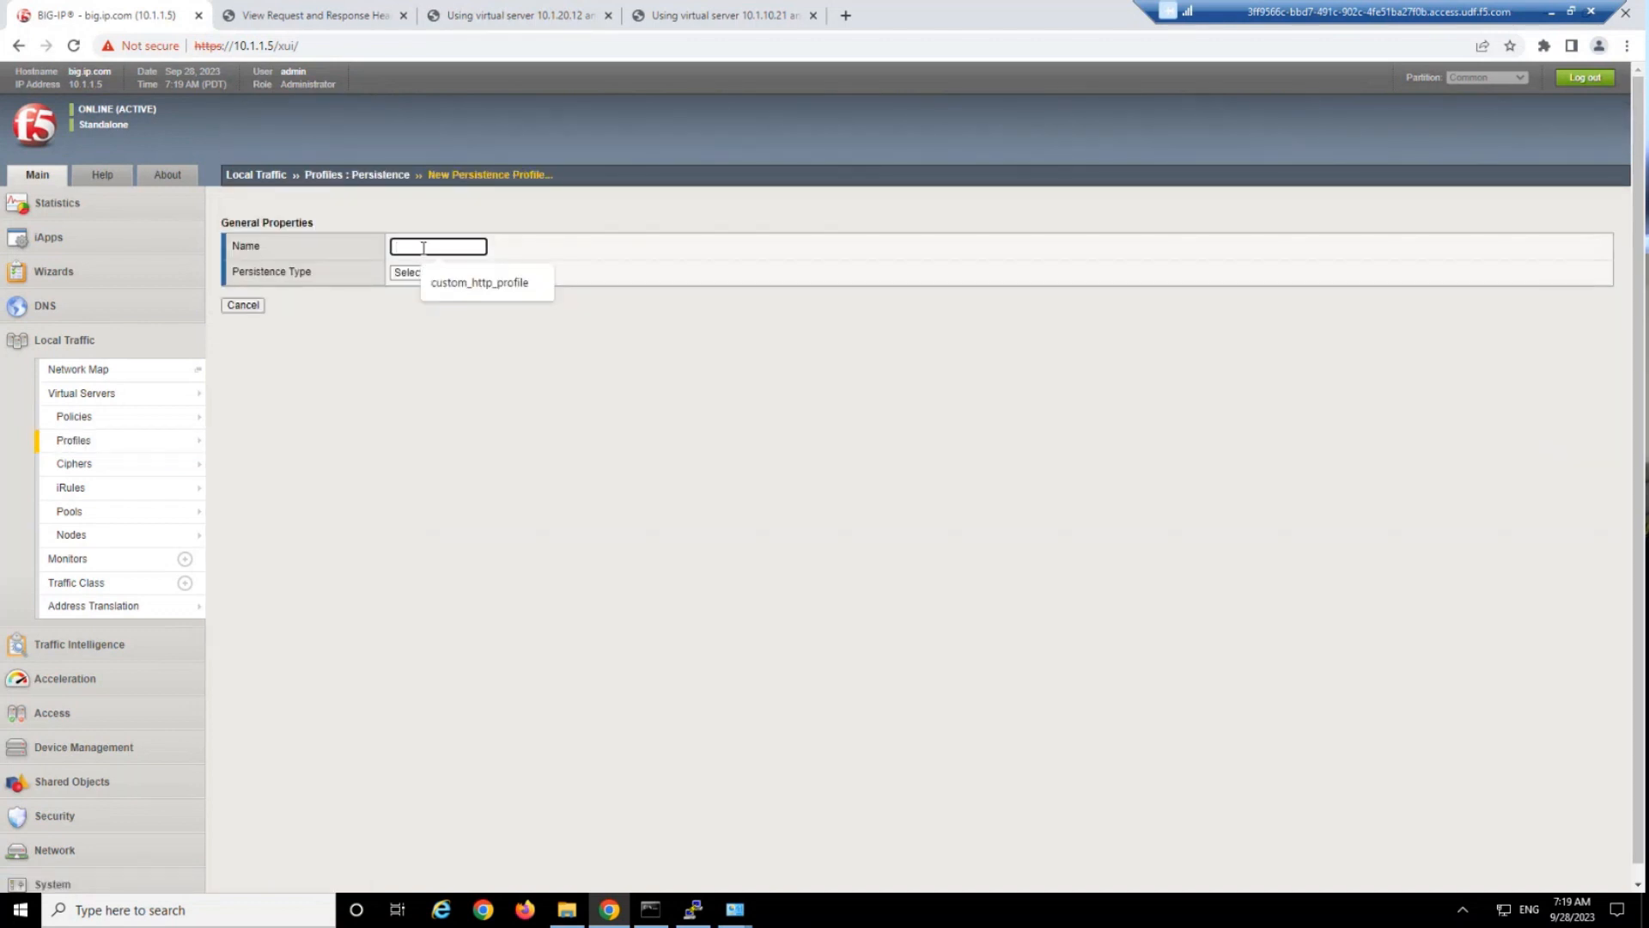
pyautogui.write('my')
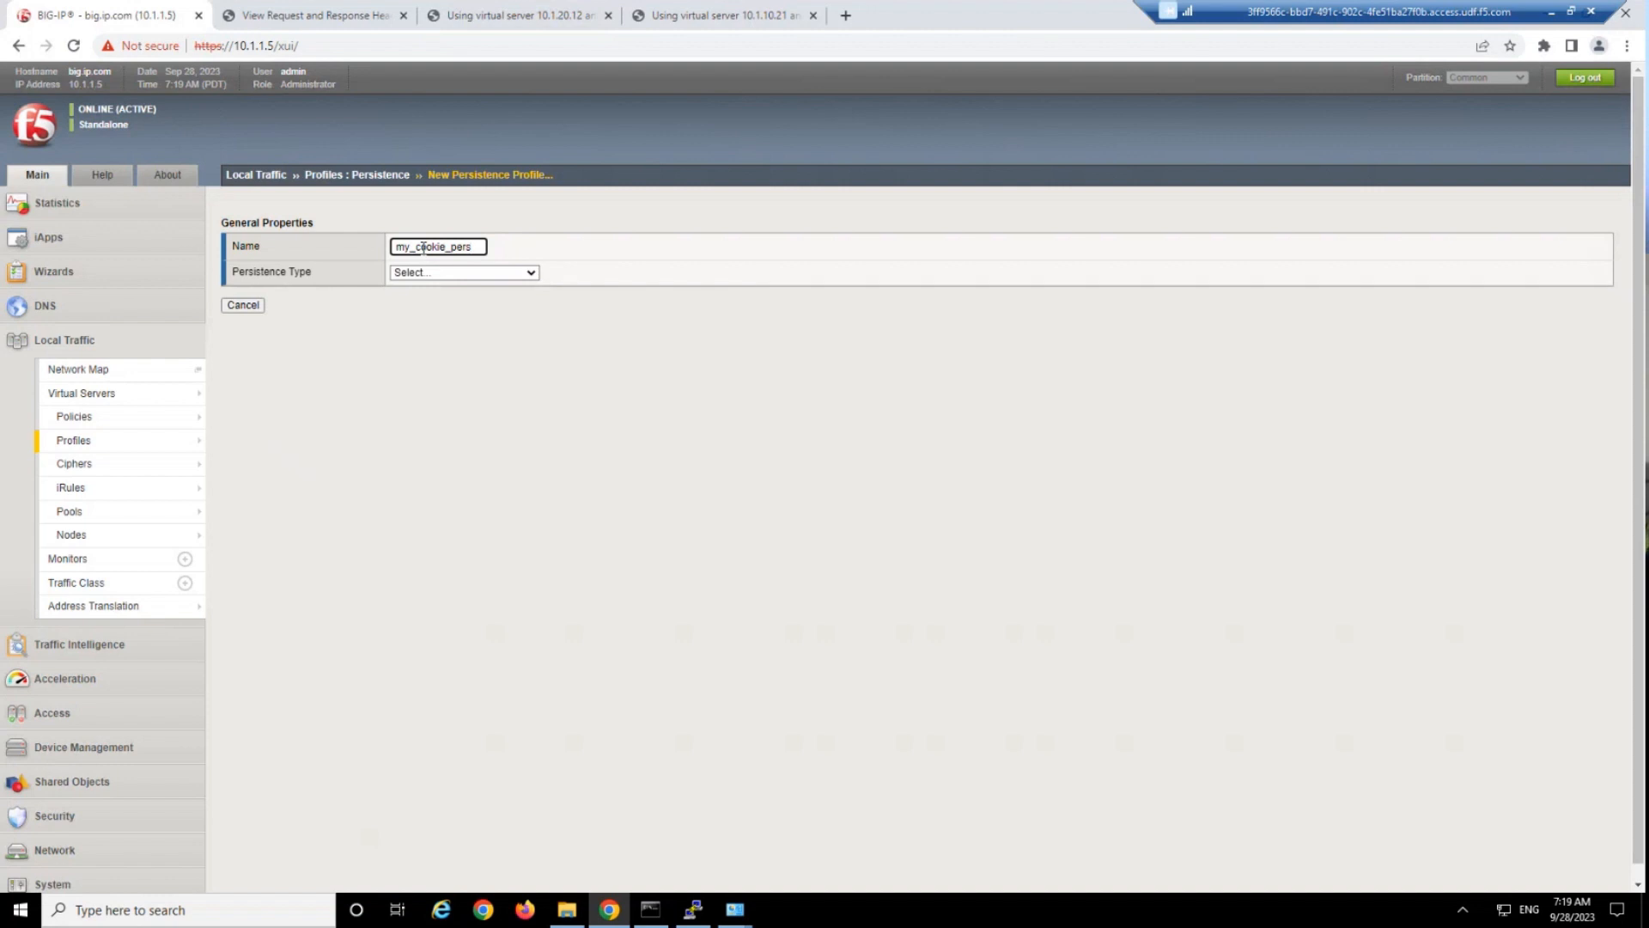
pyautogui.write('_cookie_pers')
pyautogui.click(441, 277)
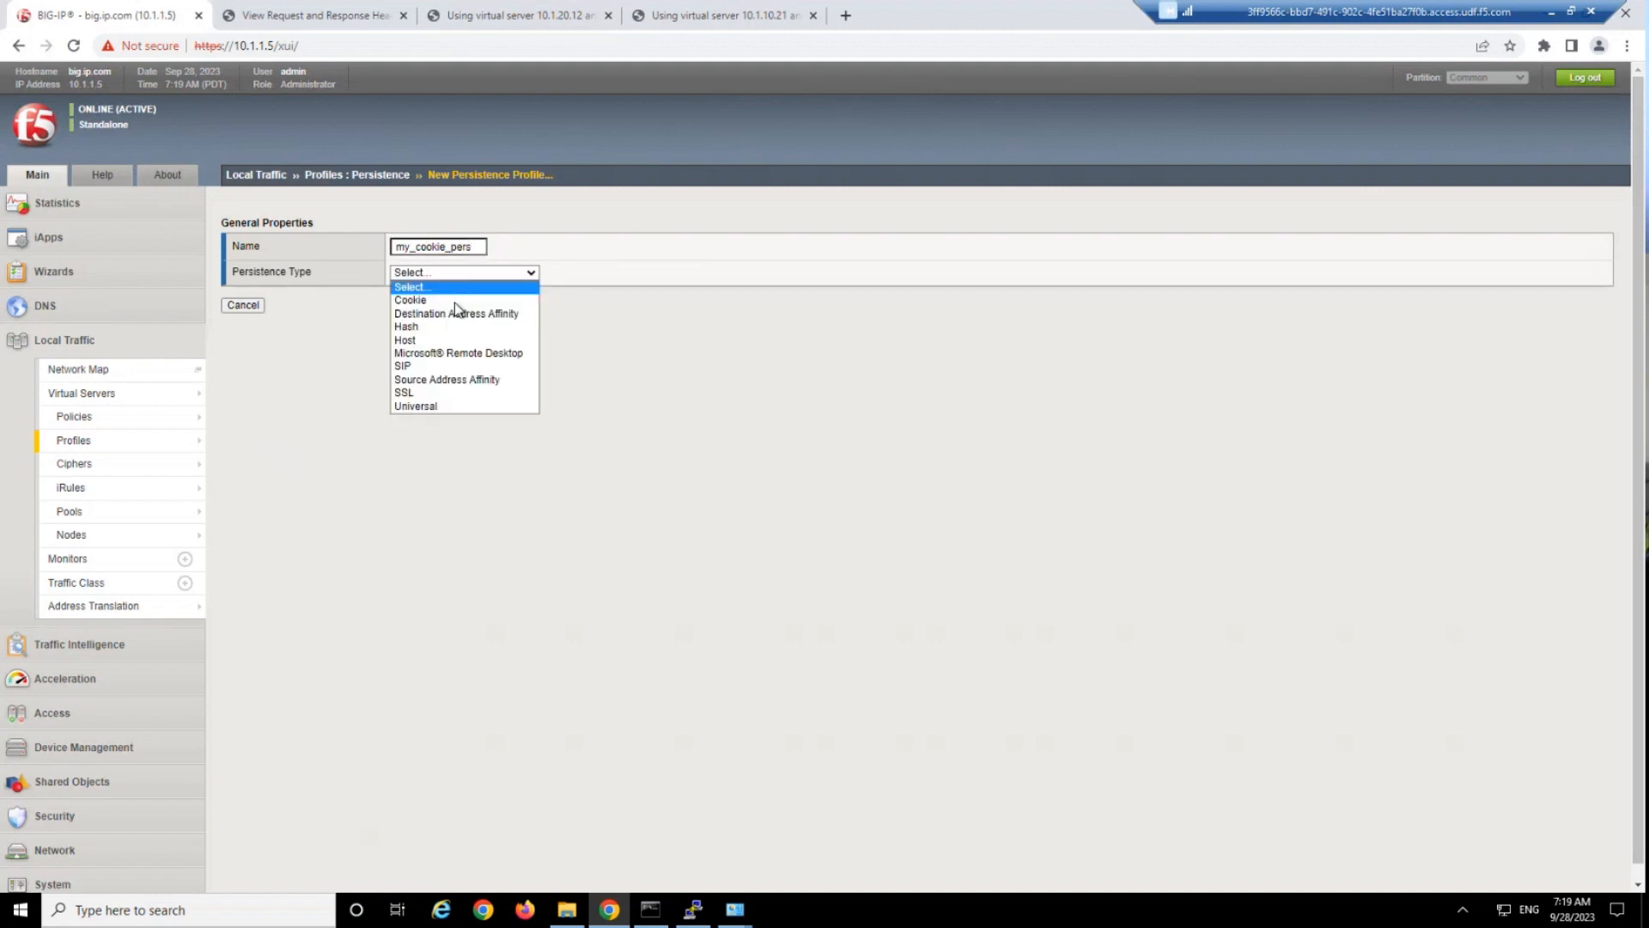
pyautogui.click(455, 296)
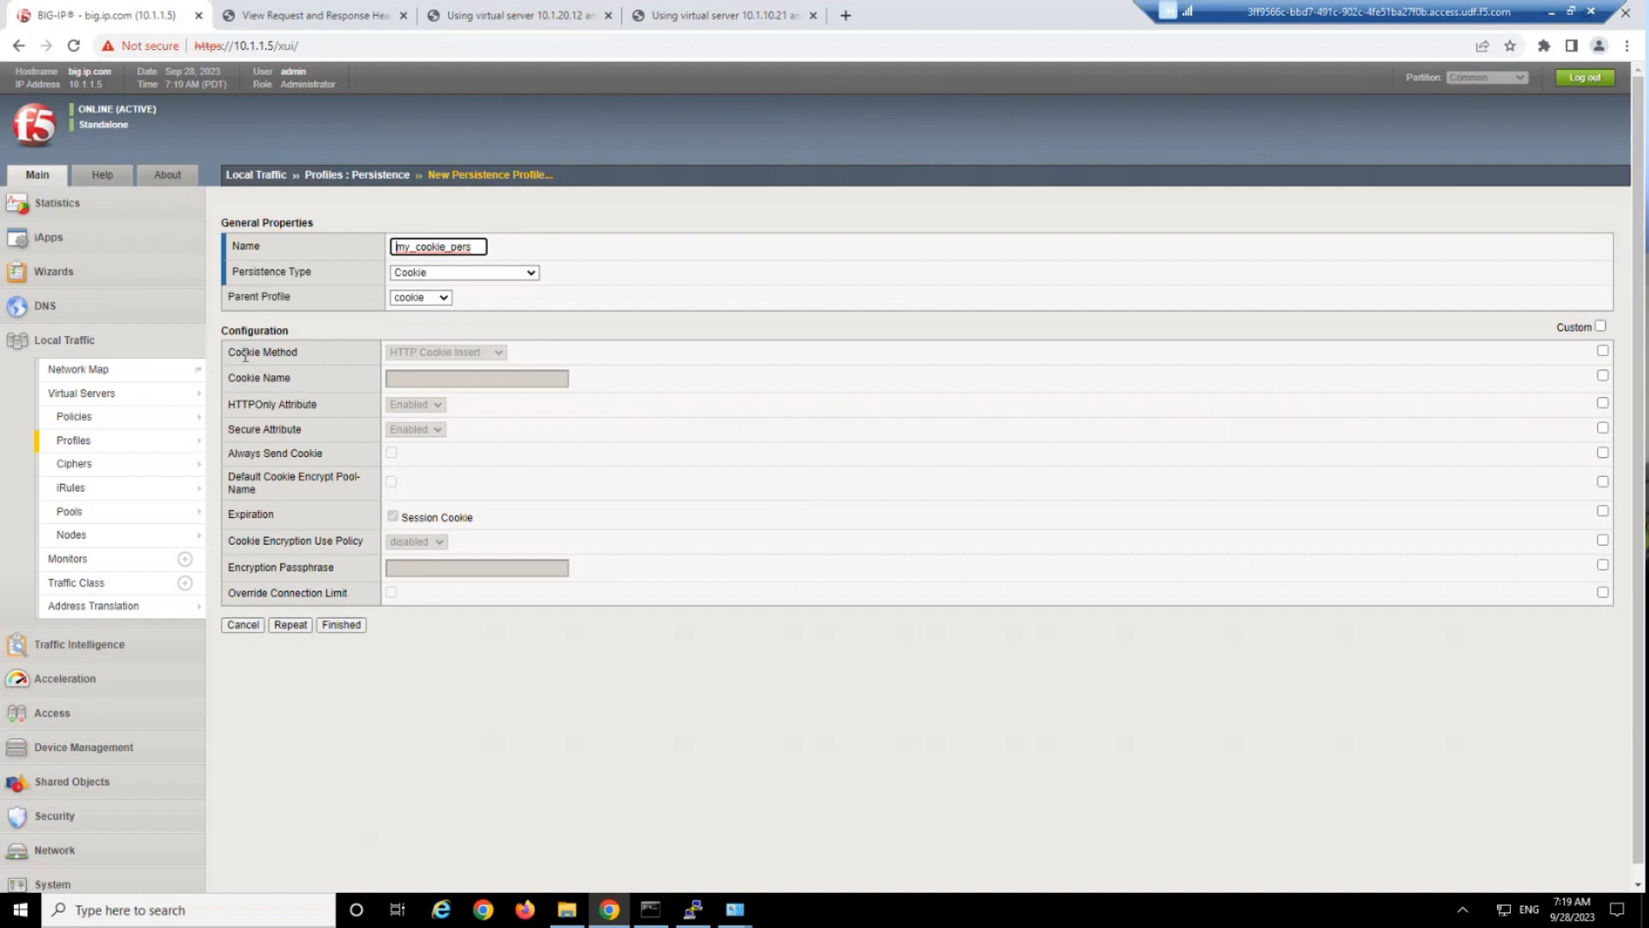
# Enable customizing the cookie method, keep HTTP Cookie Insert with the cookie name uncustomized, and finish the persistence profile.
pyautogui.moveTo(229, 353); pyautogui.dragTo(309, 357)
pyautogui.click(310, 358)
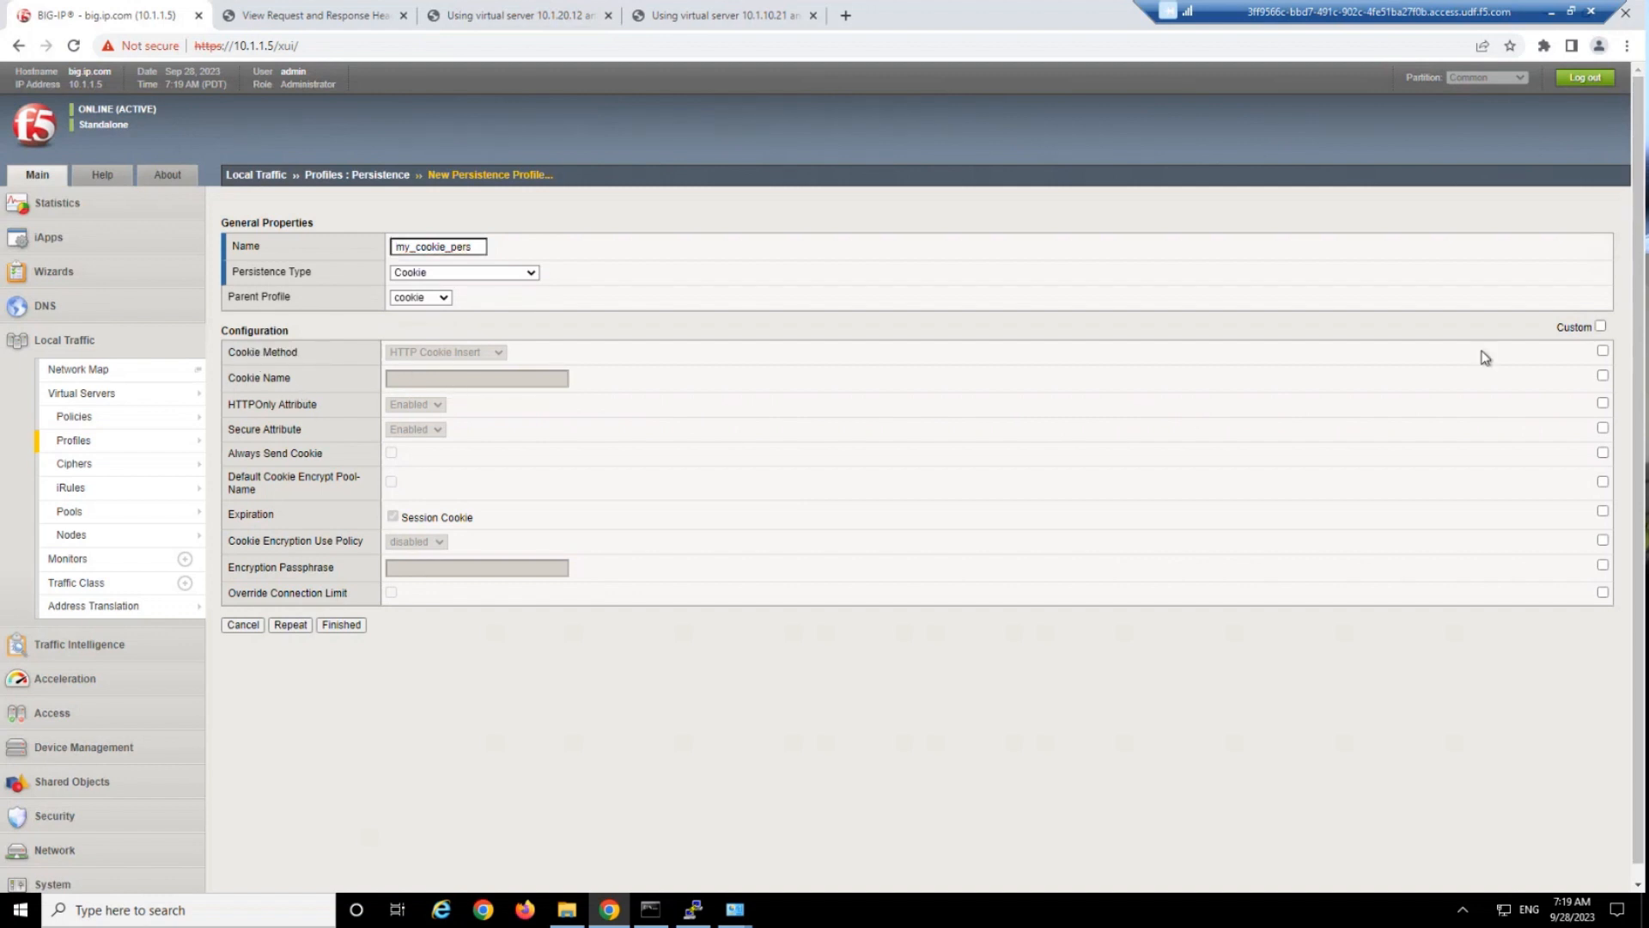
pyautogui.click(1603, 350)
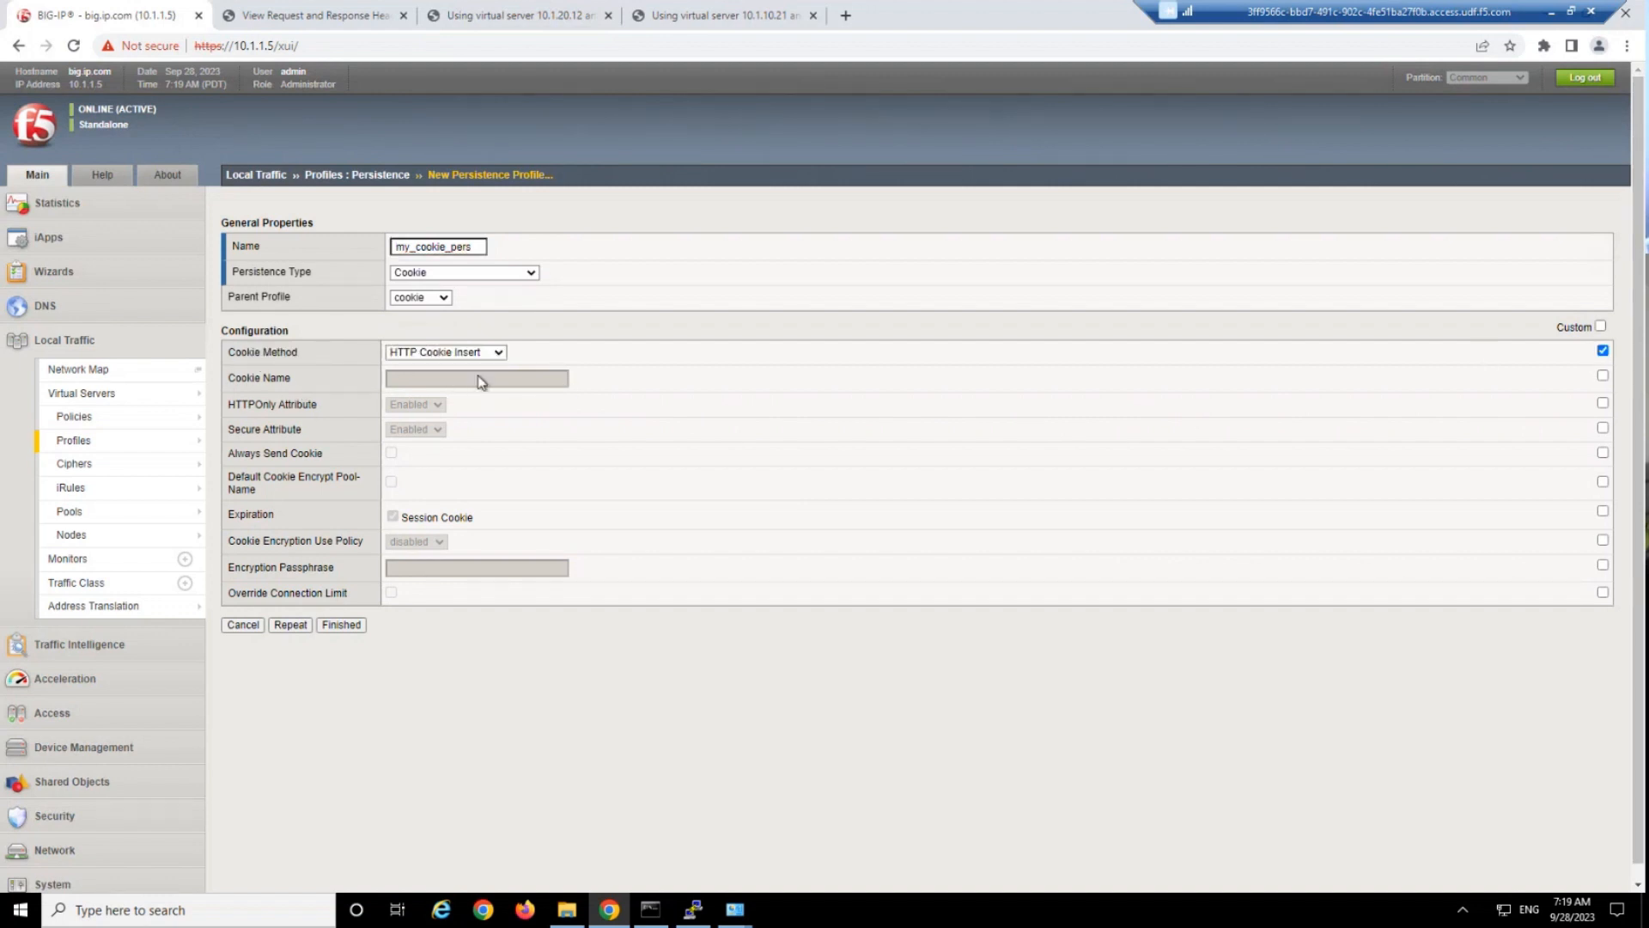
pyautogui.click(448, 353)
pyautogui.click(451, 357)
pyautogui.click(1602, 375)
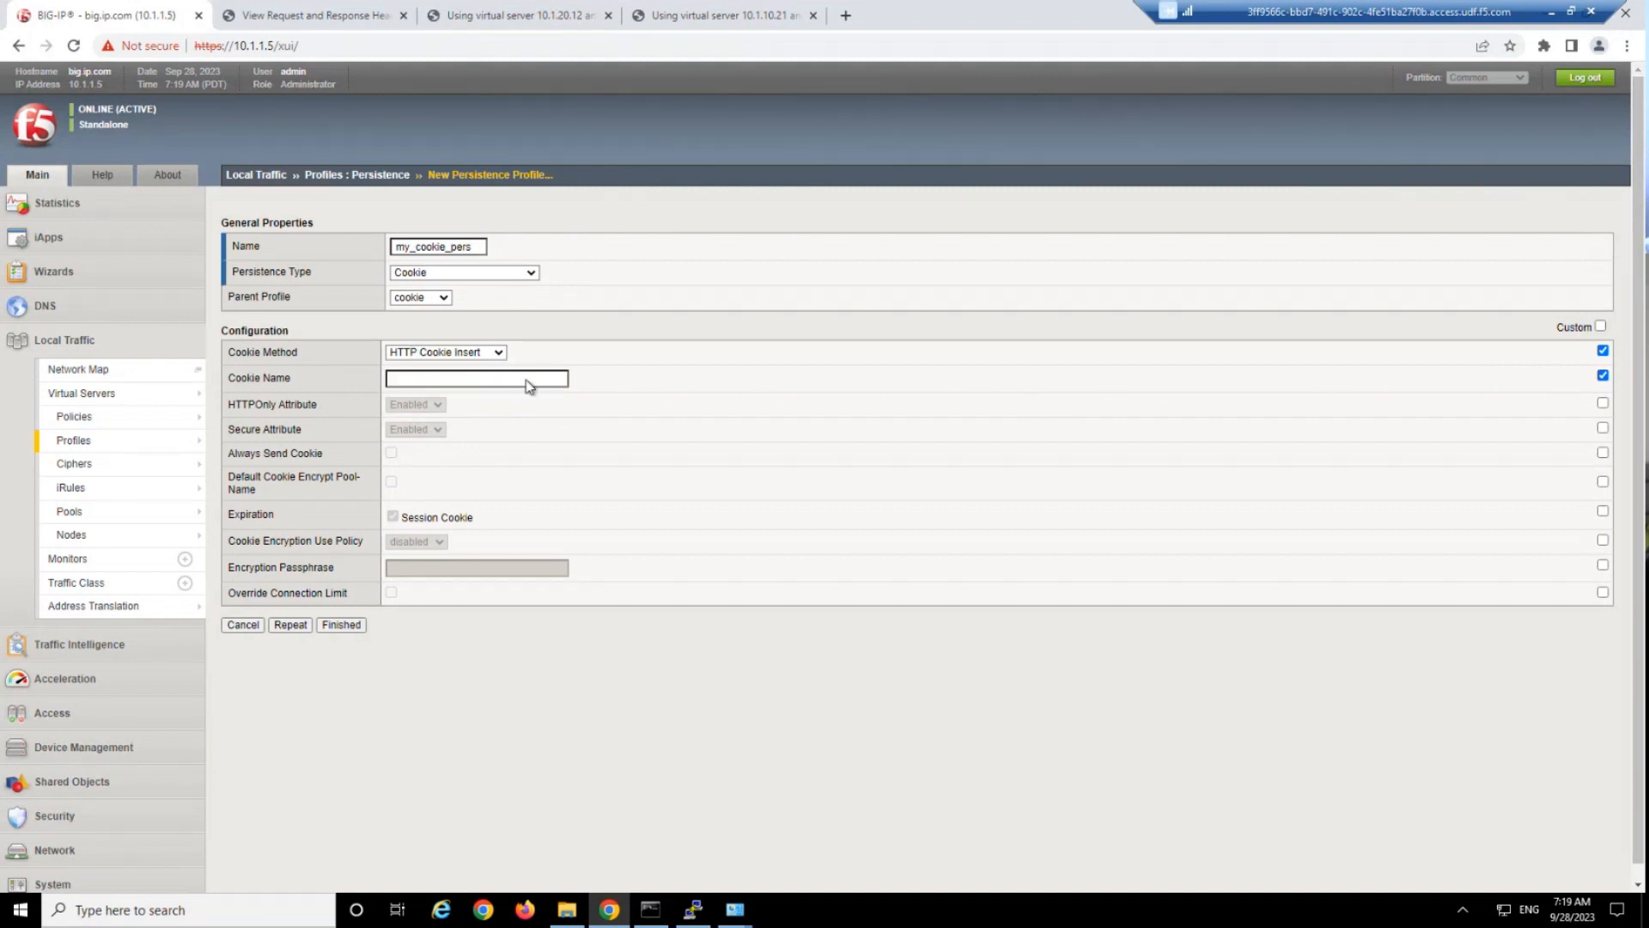
pyautogui.click(1603, 375)
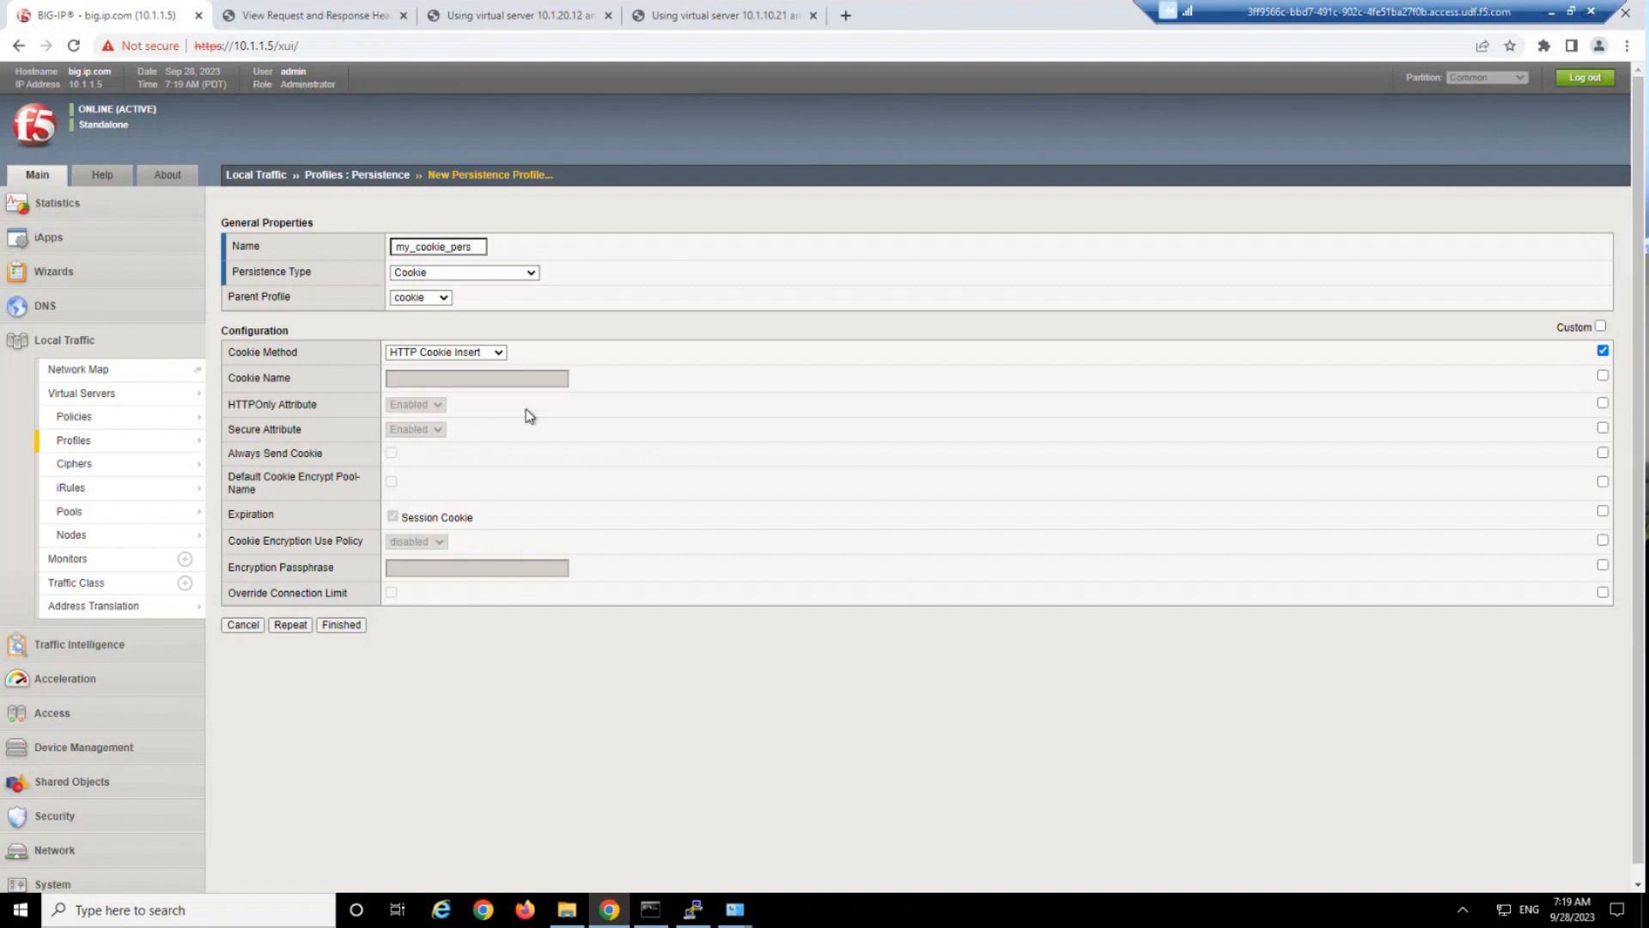
pyautogui.click(359, 626)
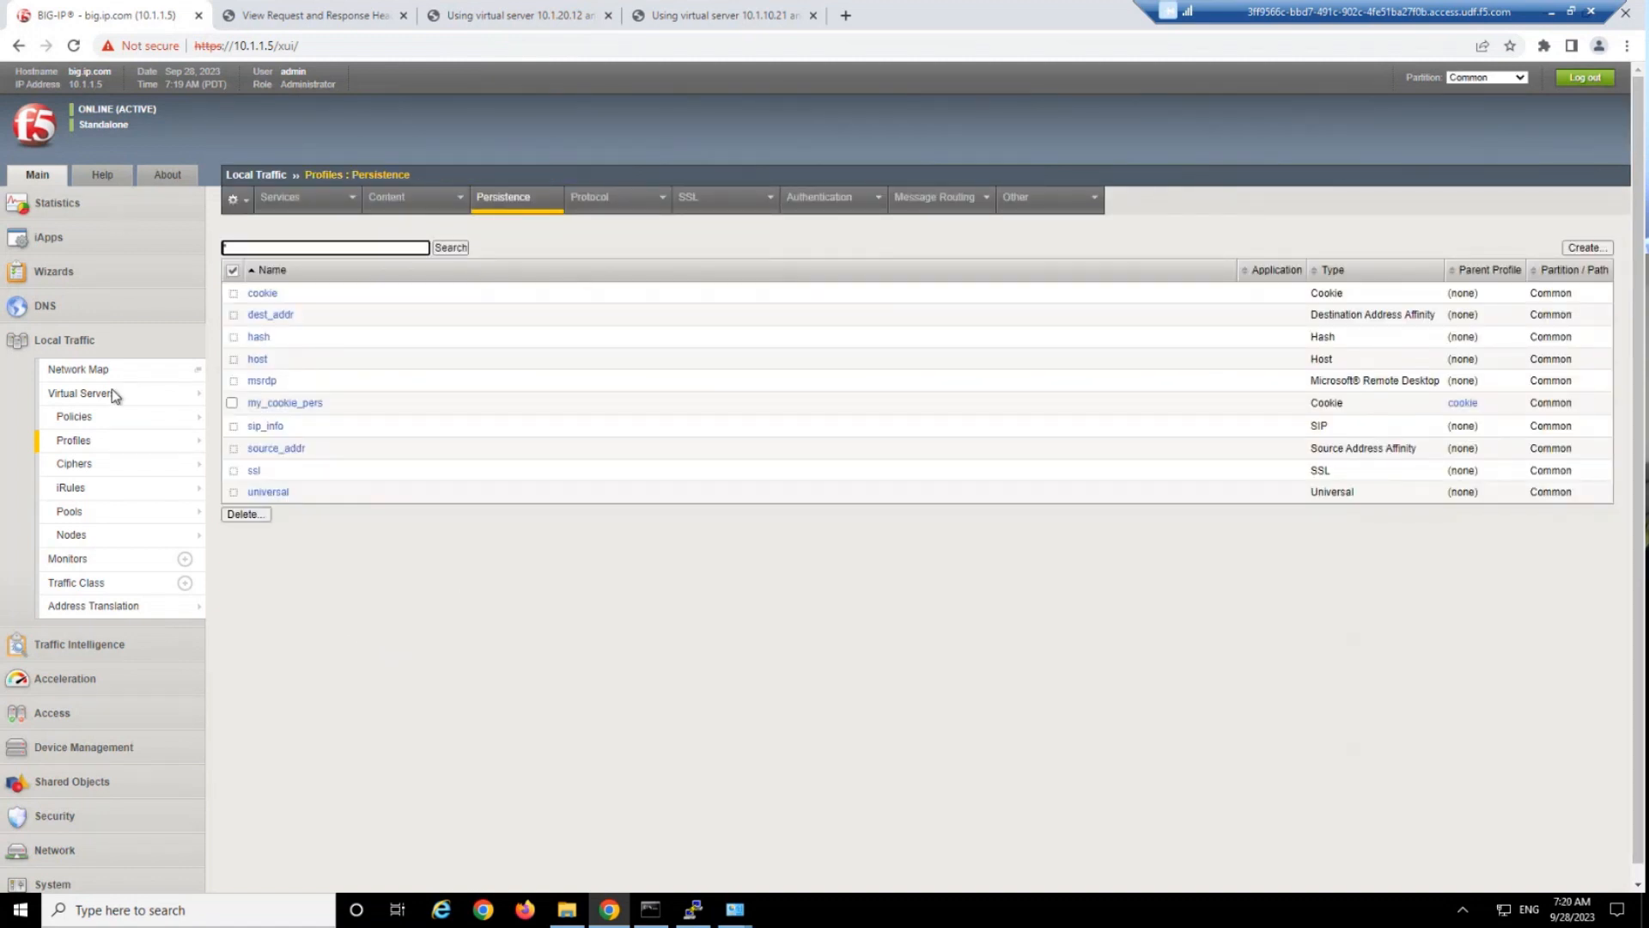
# Assign my_cookie_pers as the default persistence profile of the http_virtual virtual server and update its resources.
pyautogui.click(106, 400)
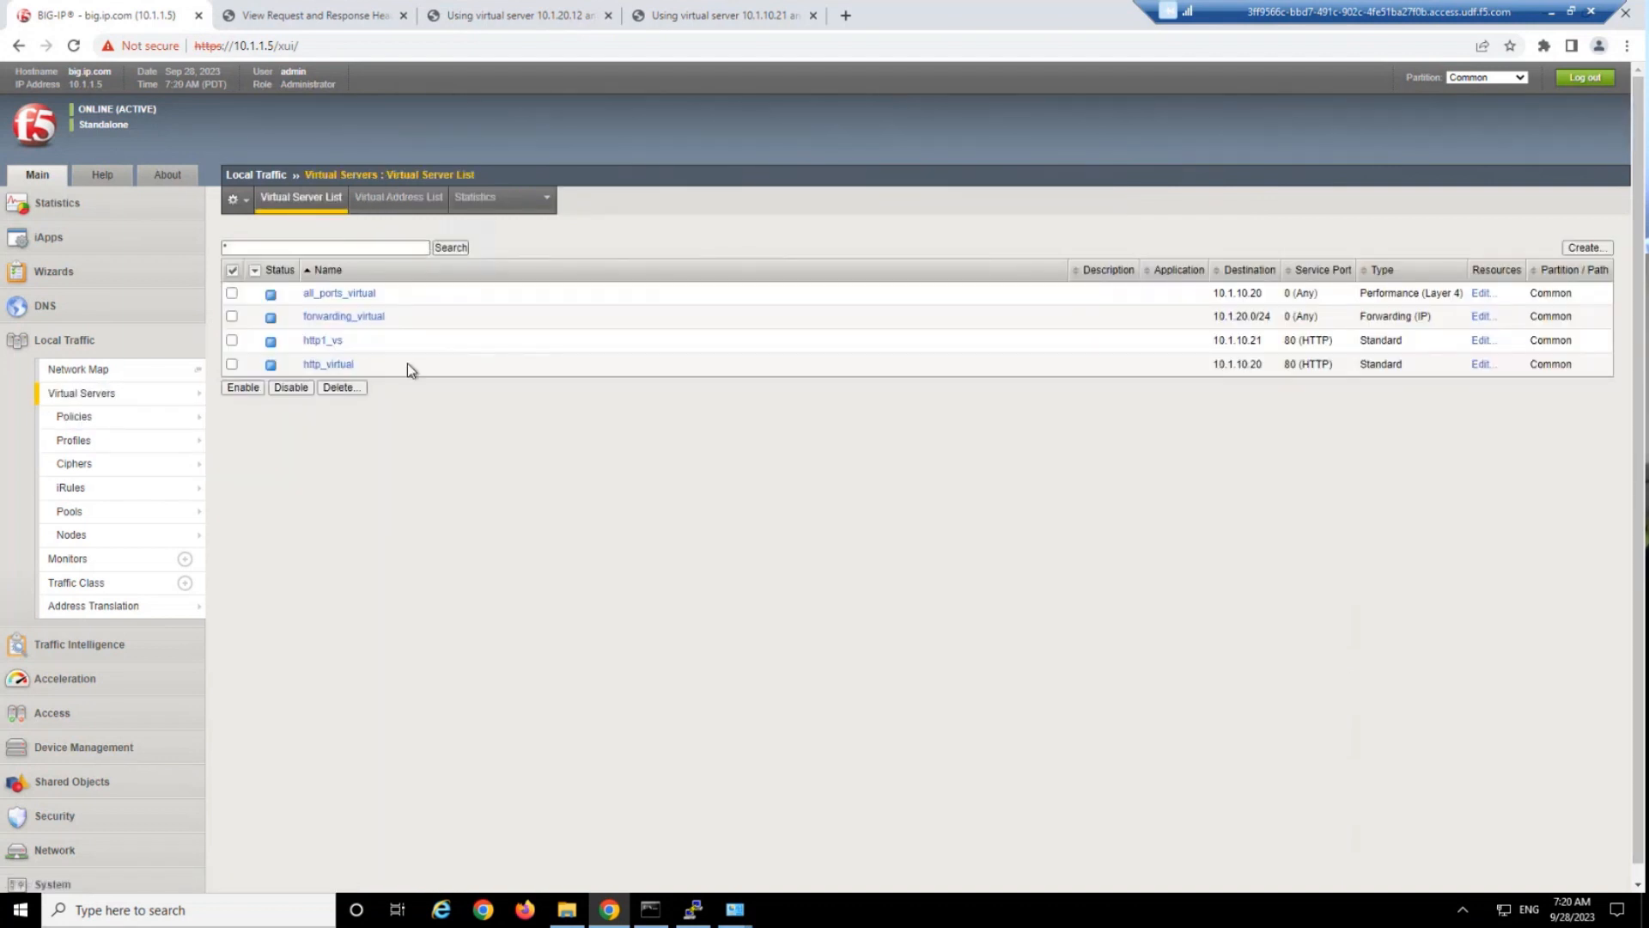
pyautogui.click(335, 364)
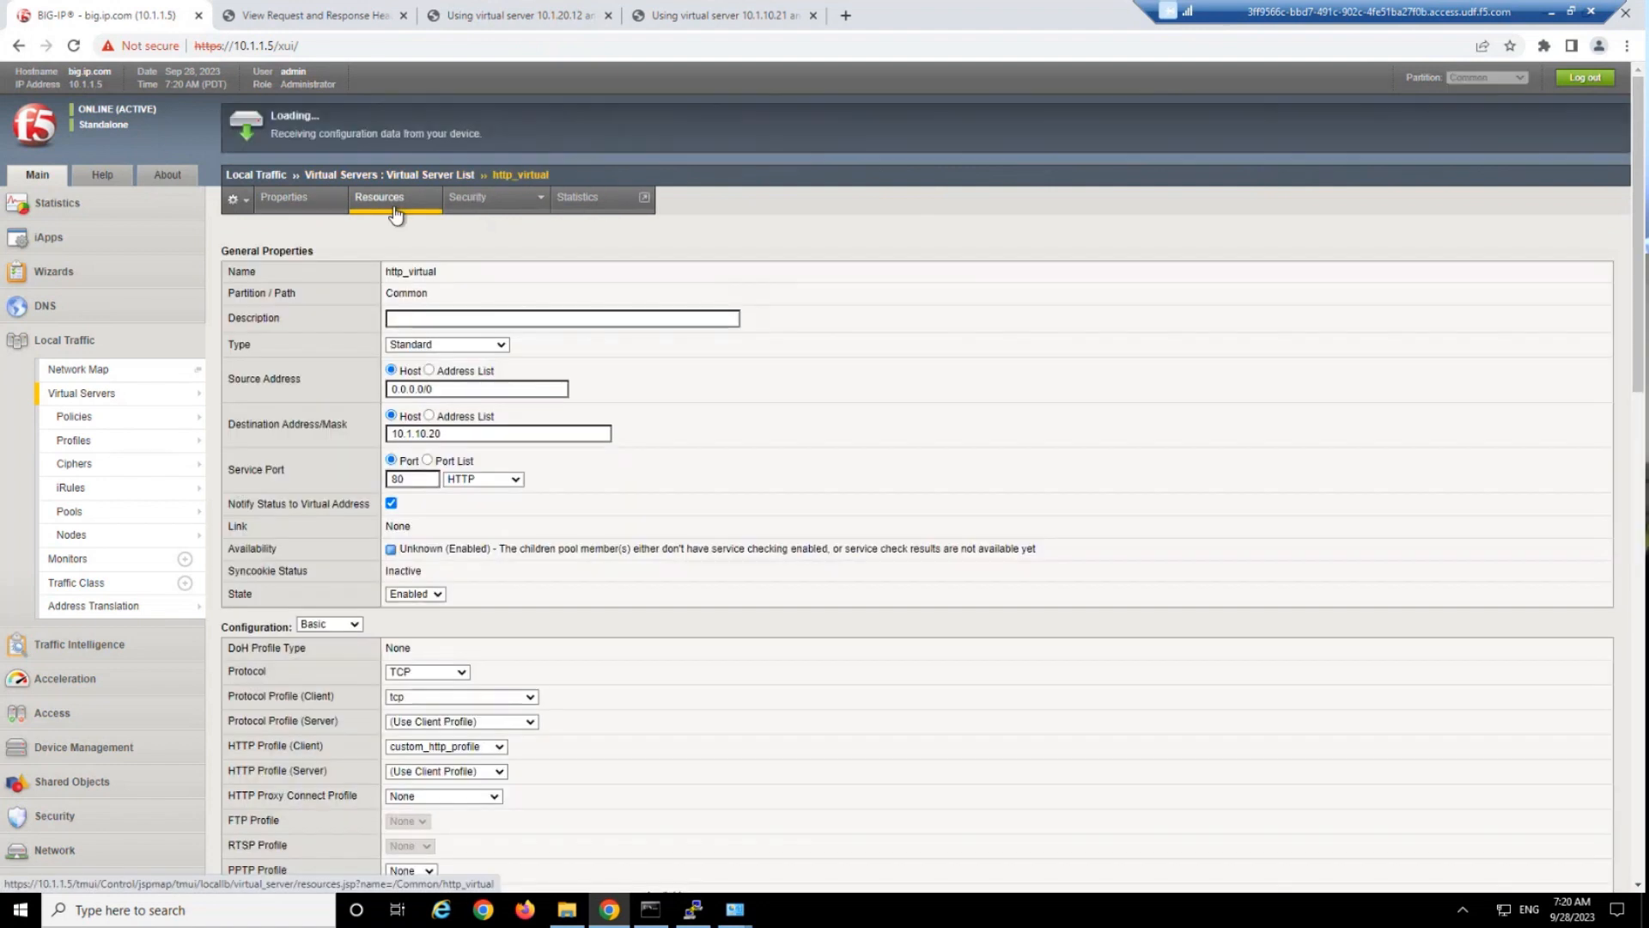
pyautogui.click(395, 206)
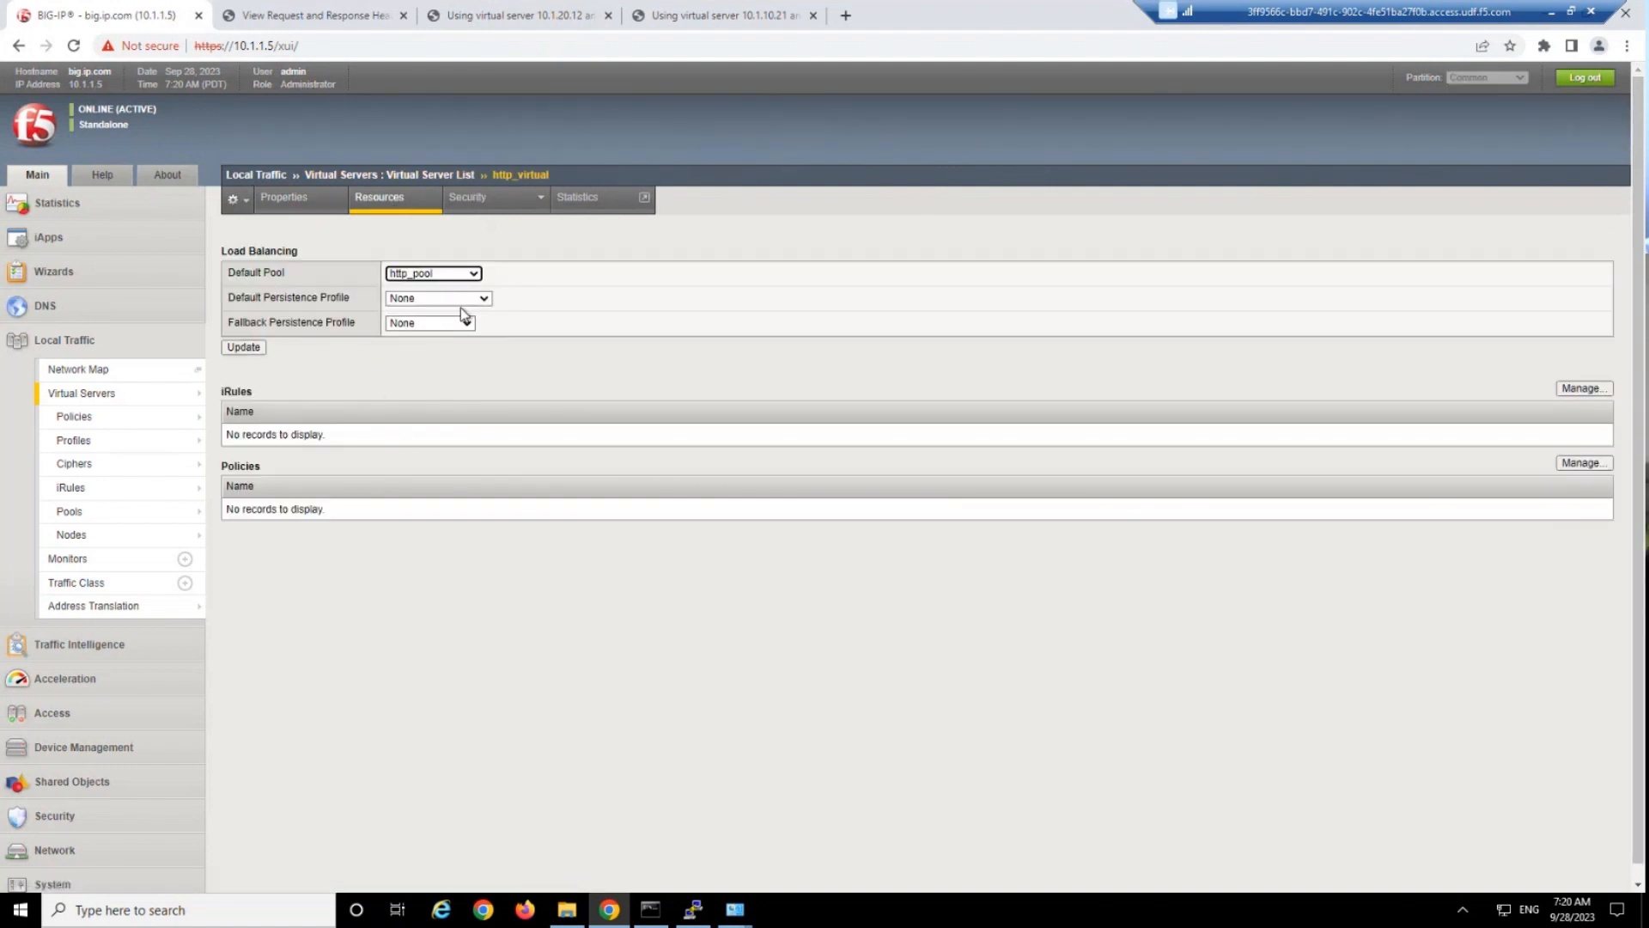
pyautogui.click(447, 297)
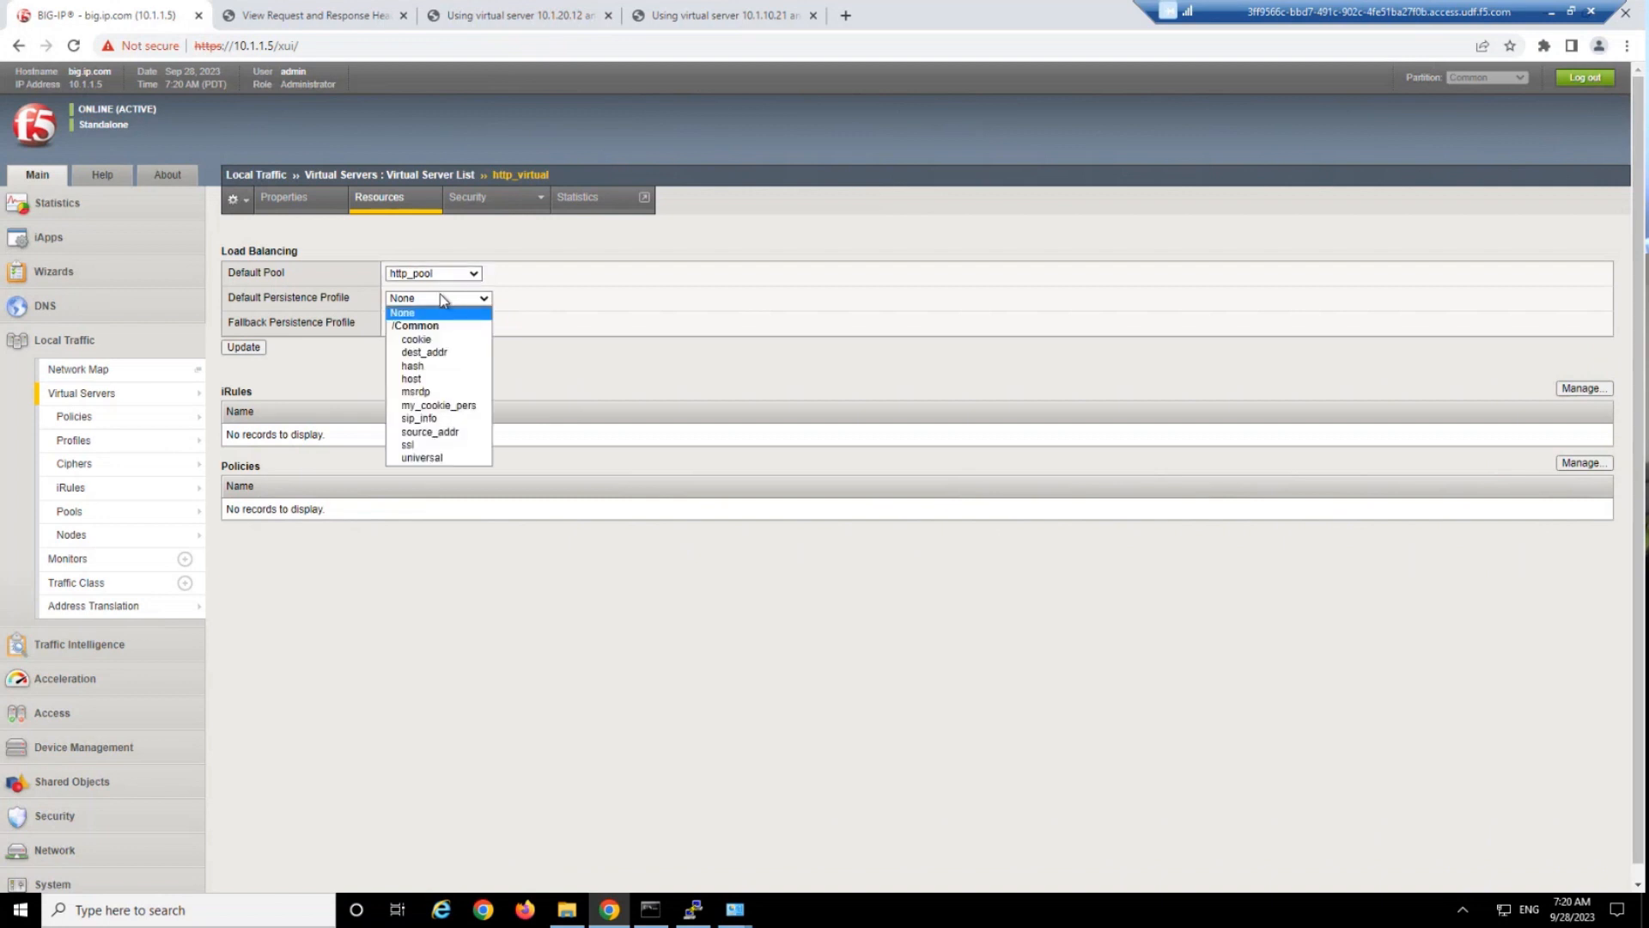
pyautogui.click(440, 407)
pyautogui.click(243, 347)
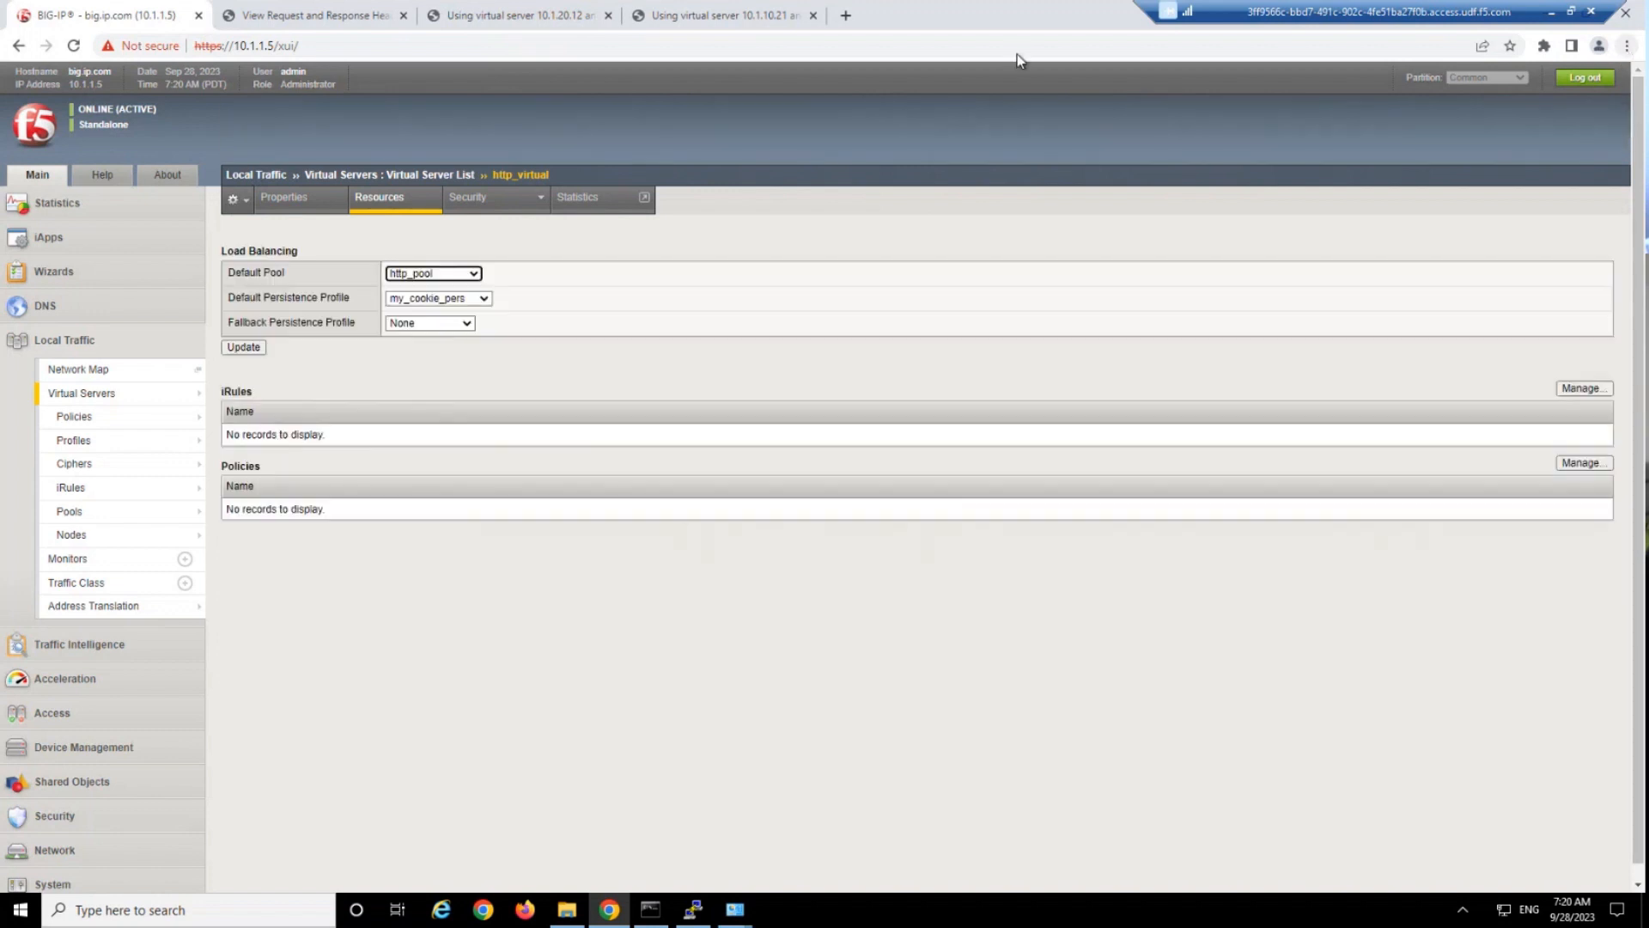
# Search the web for "chrome f5 cookie decoder" in a new tab and add the BIGIP Cookie Decoder extension to Chrome.
pyautogui.click(846, 17)
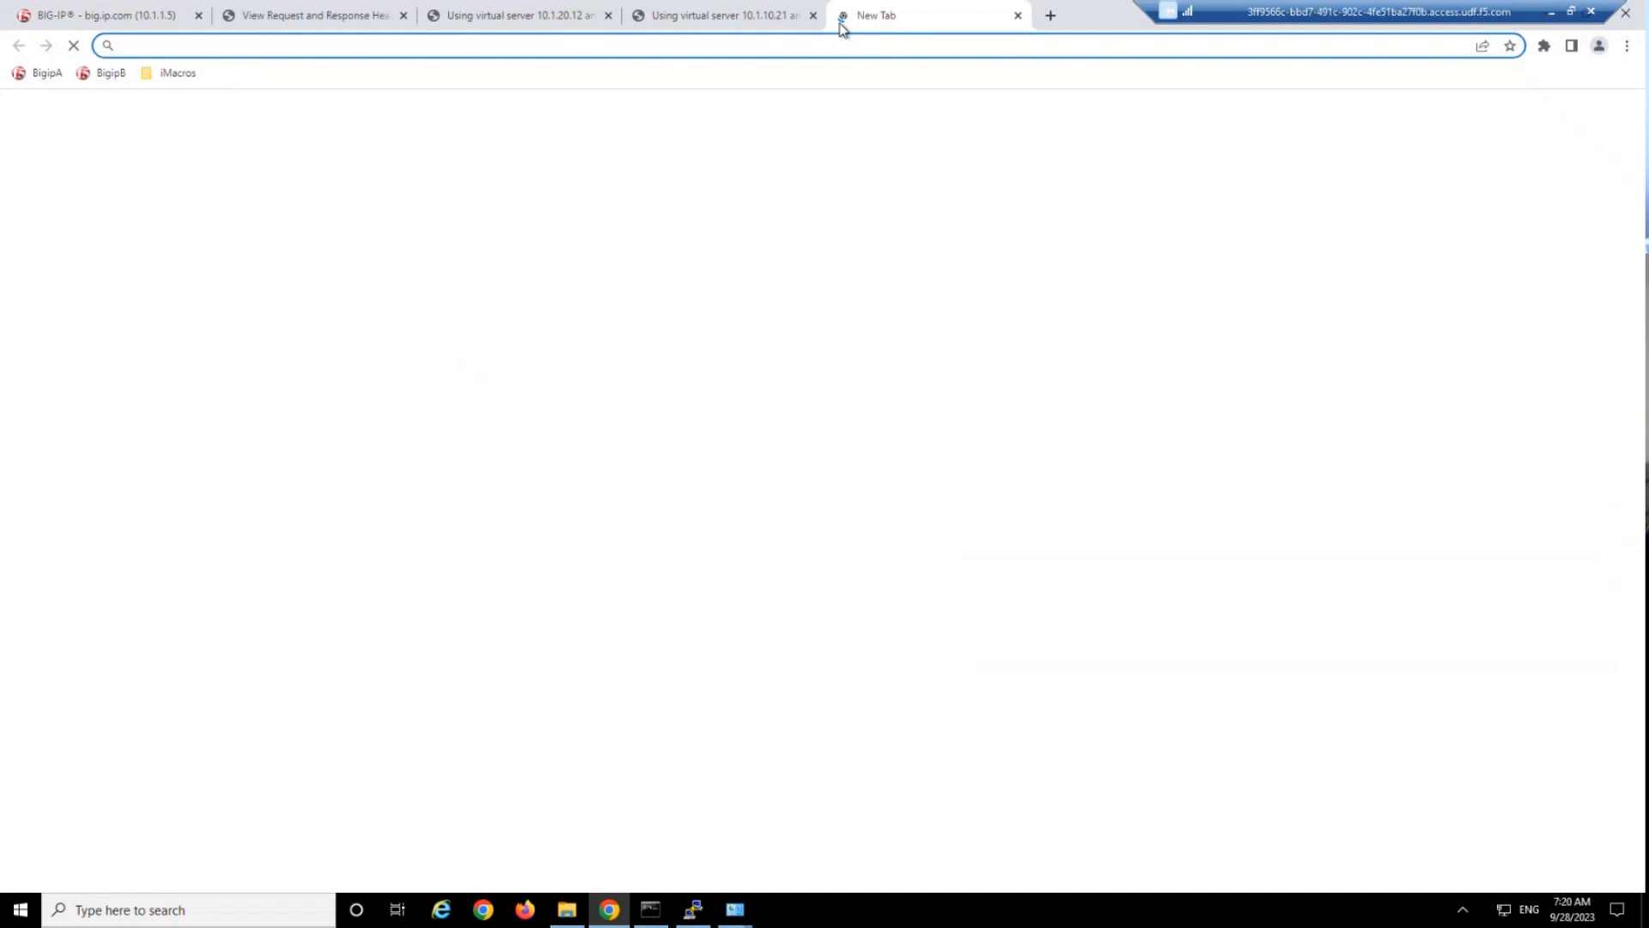
pyautogui.write('chrome ')
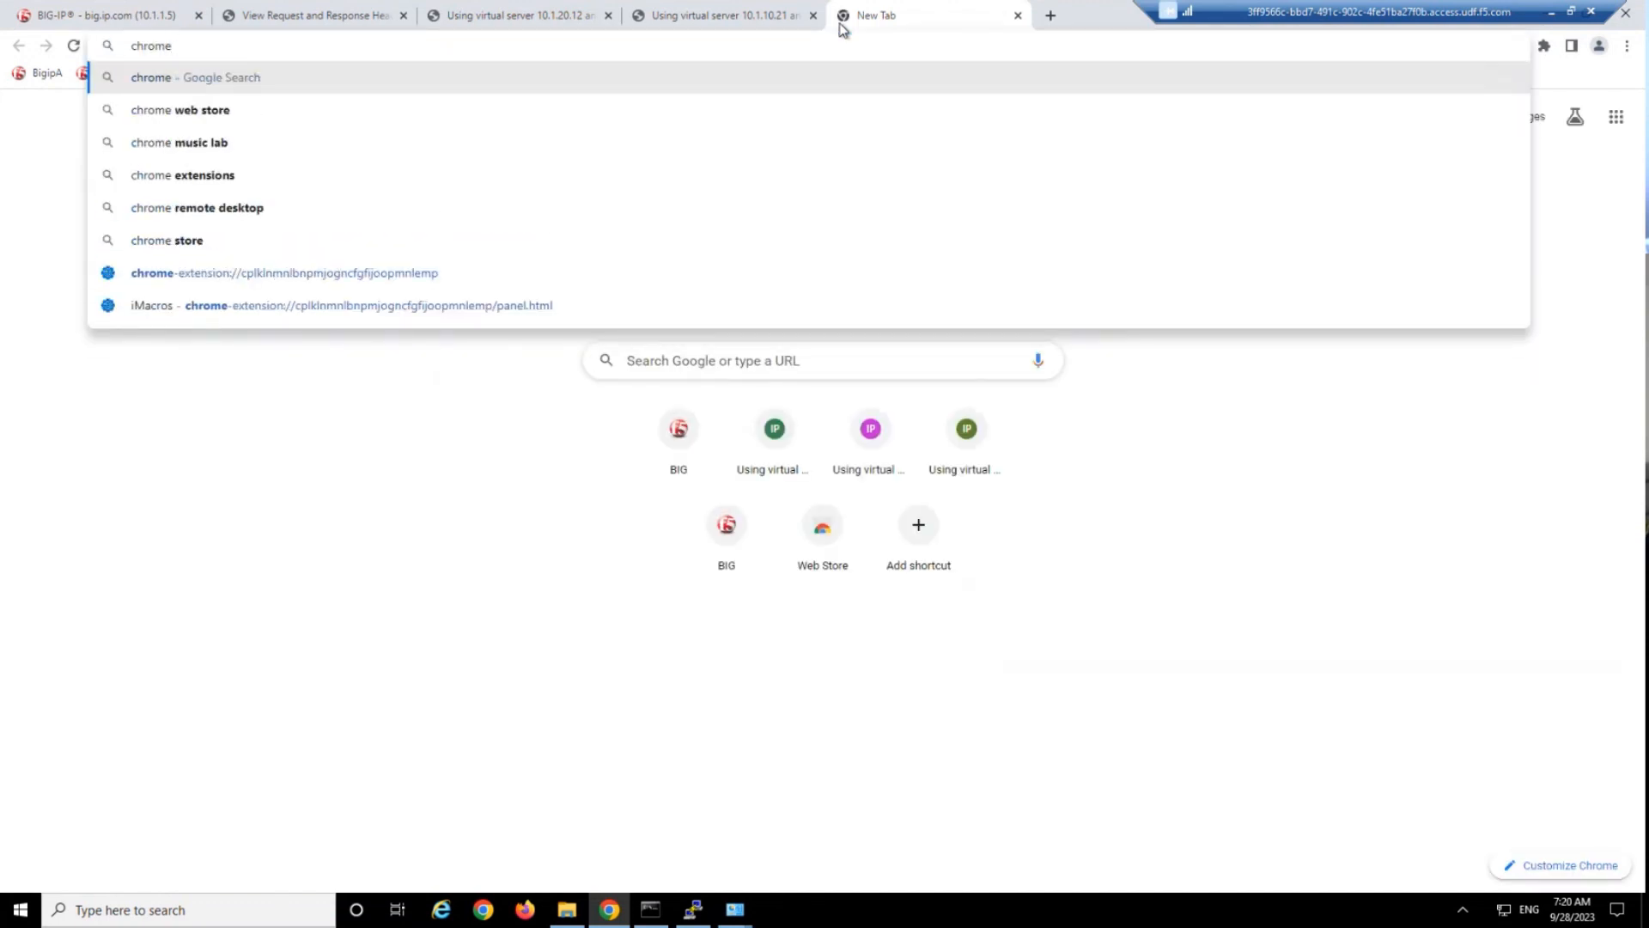
pyautogui.write('bigip cookie')
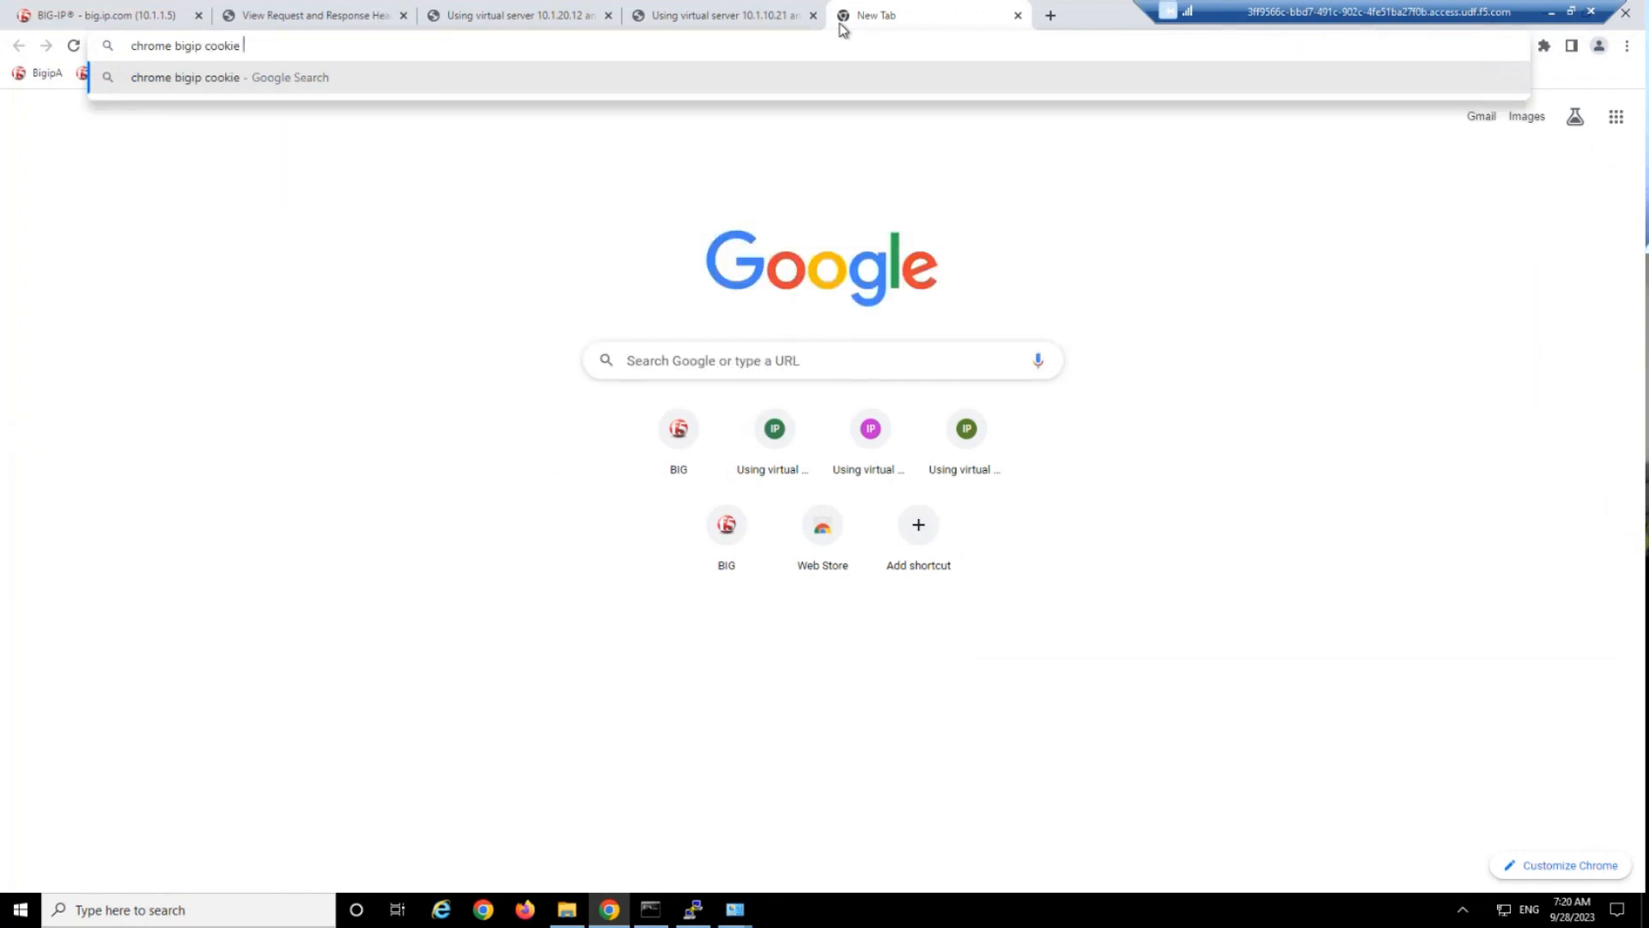
pyautogui.press('BackSpace')
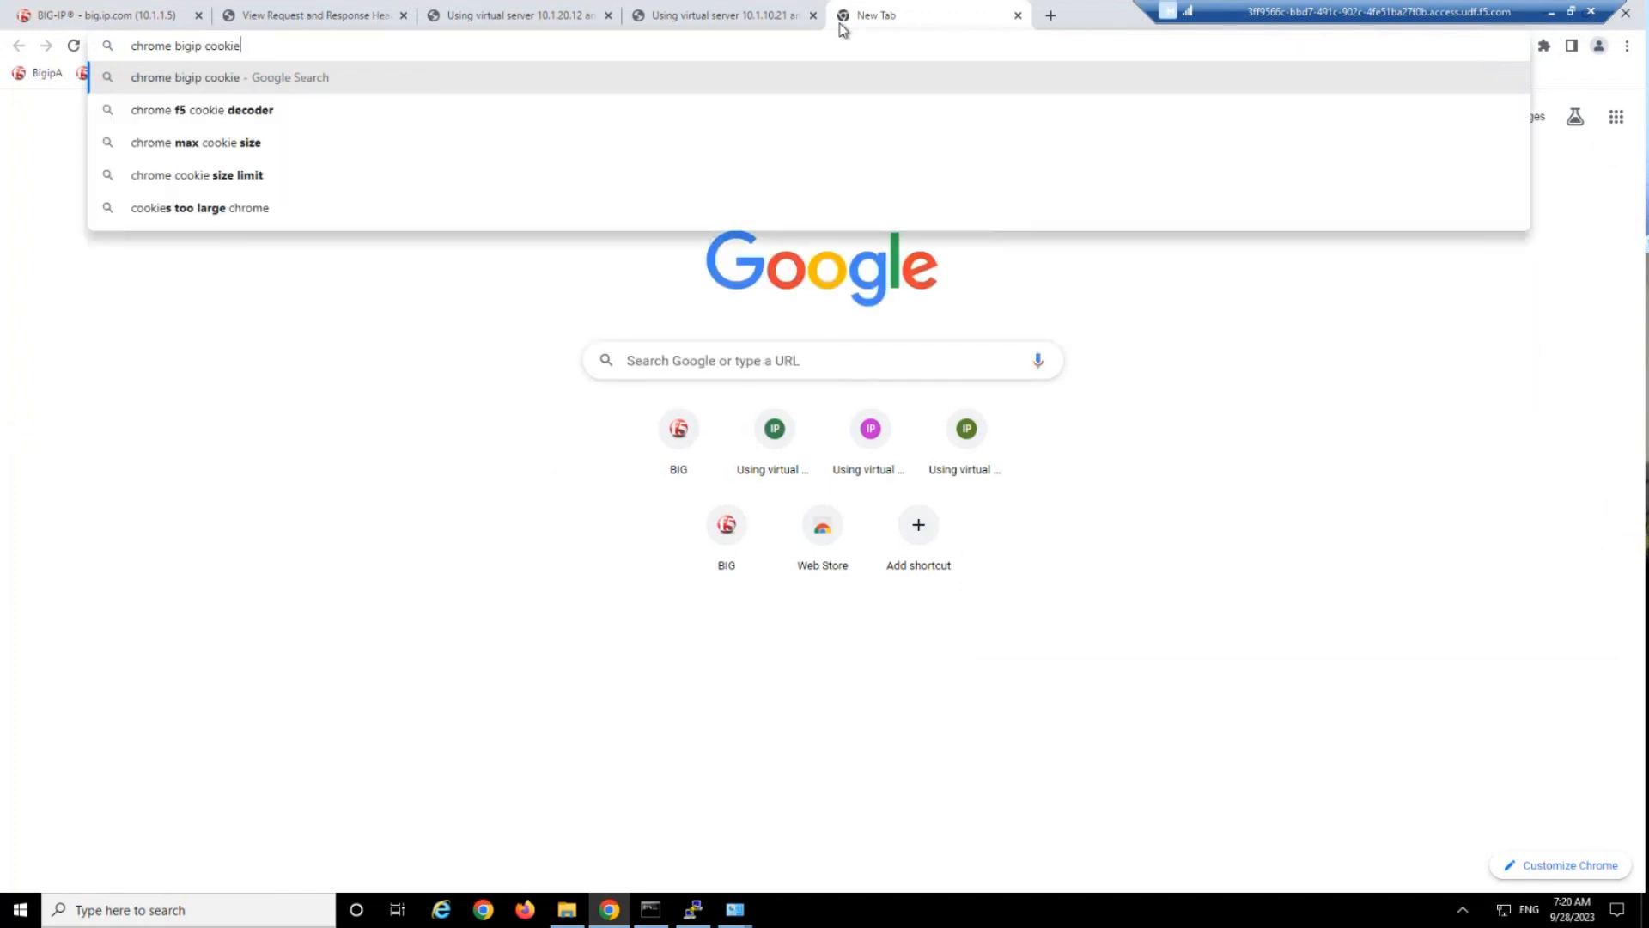
pyautogui.click(267, 117)
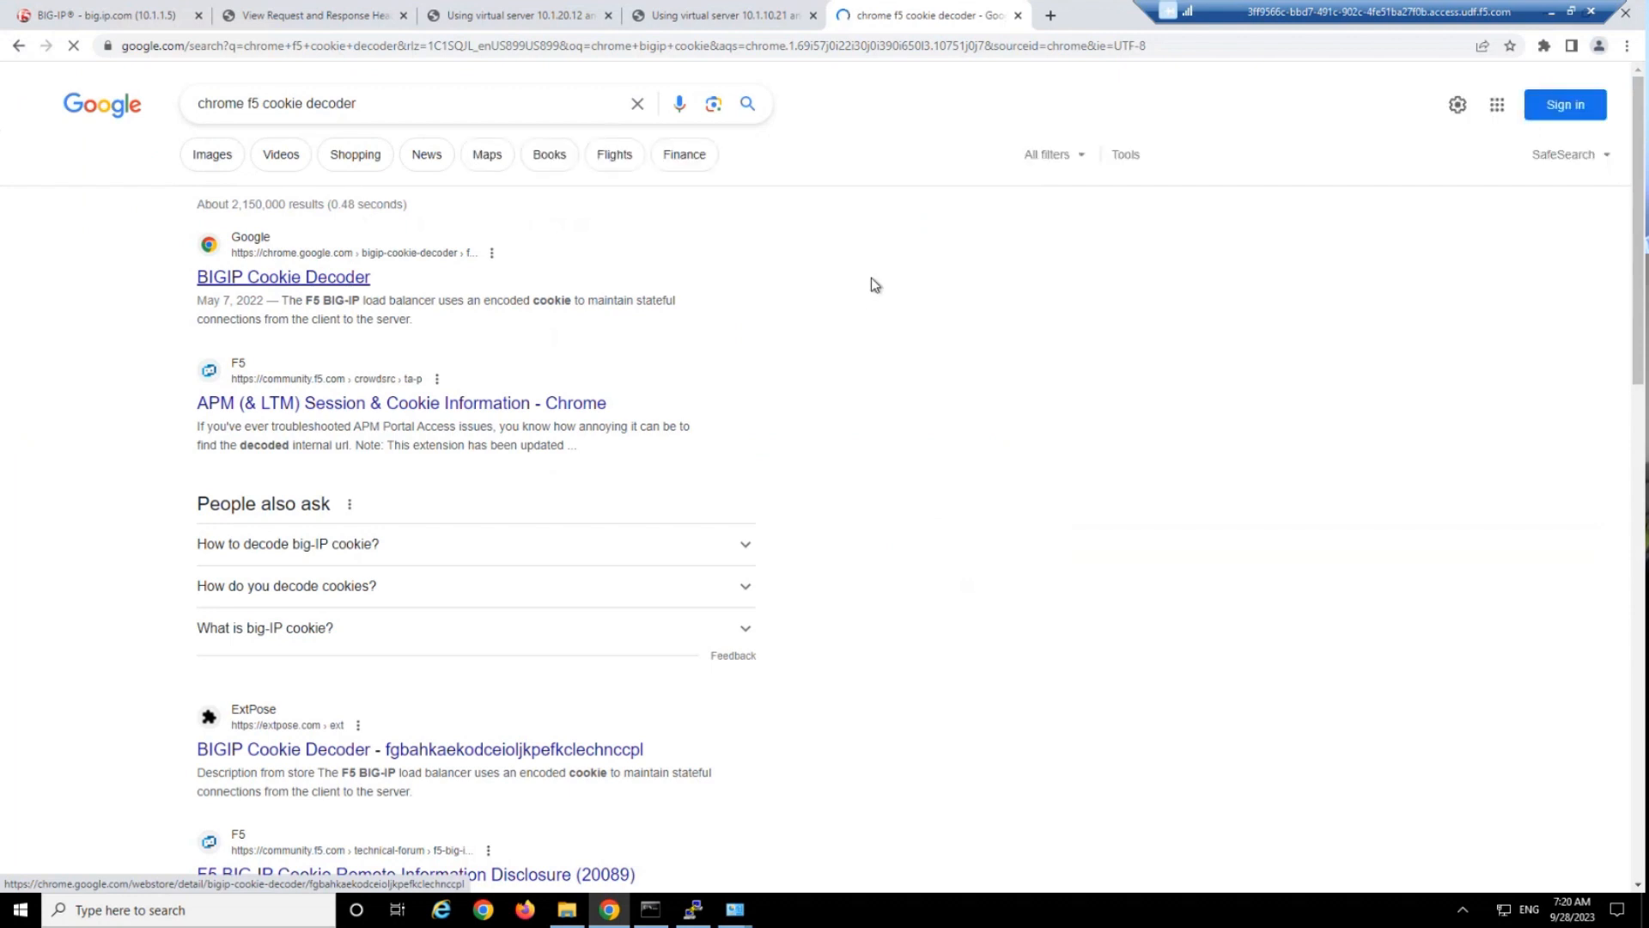
pyautogui.click(221, 280)
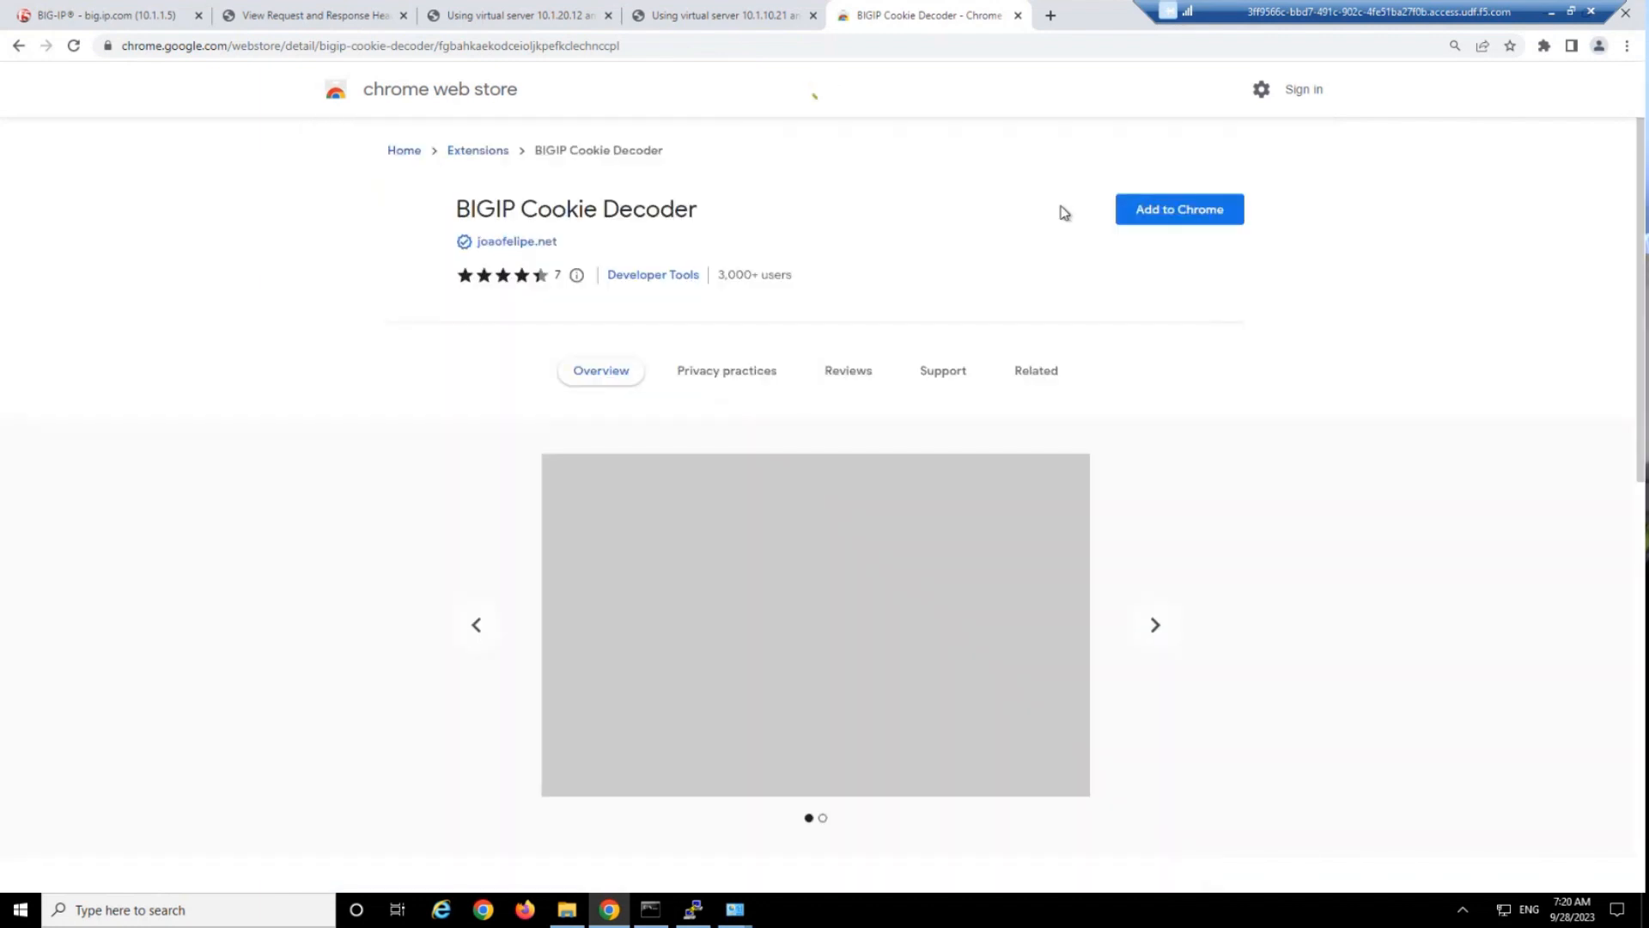
pyautogui.click(1155, 208)
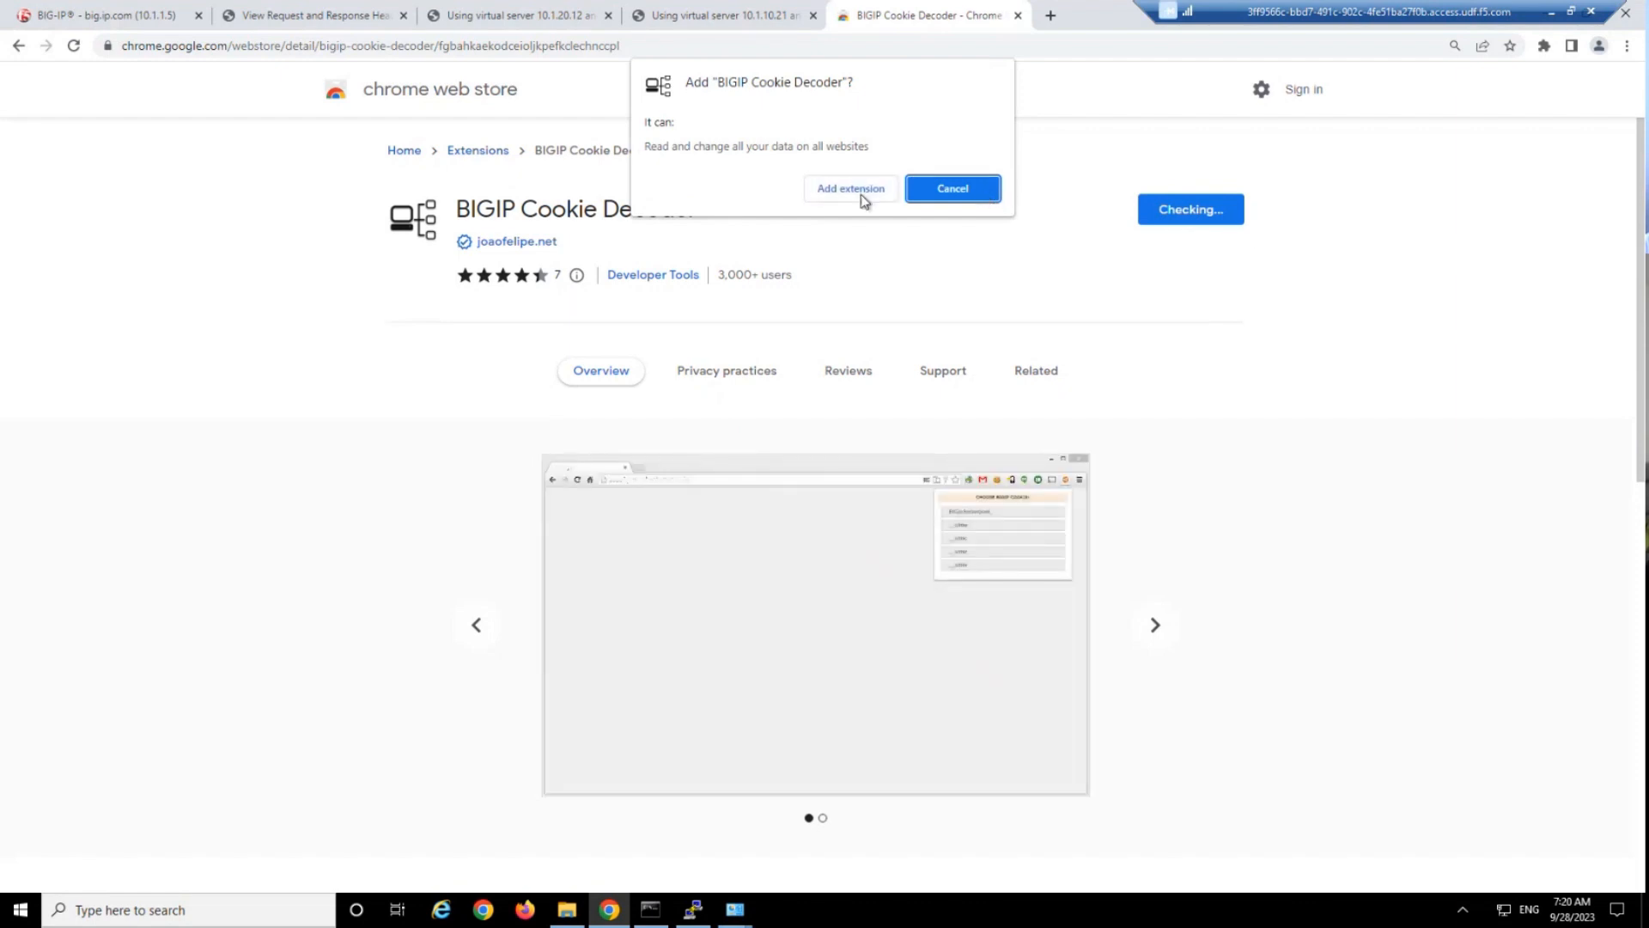
pyautogui.click(861, 190)
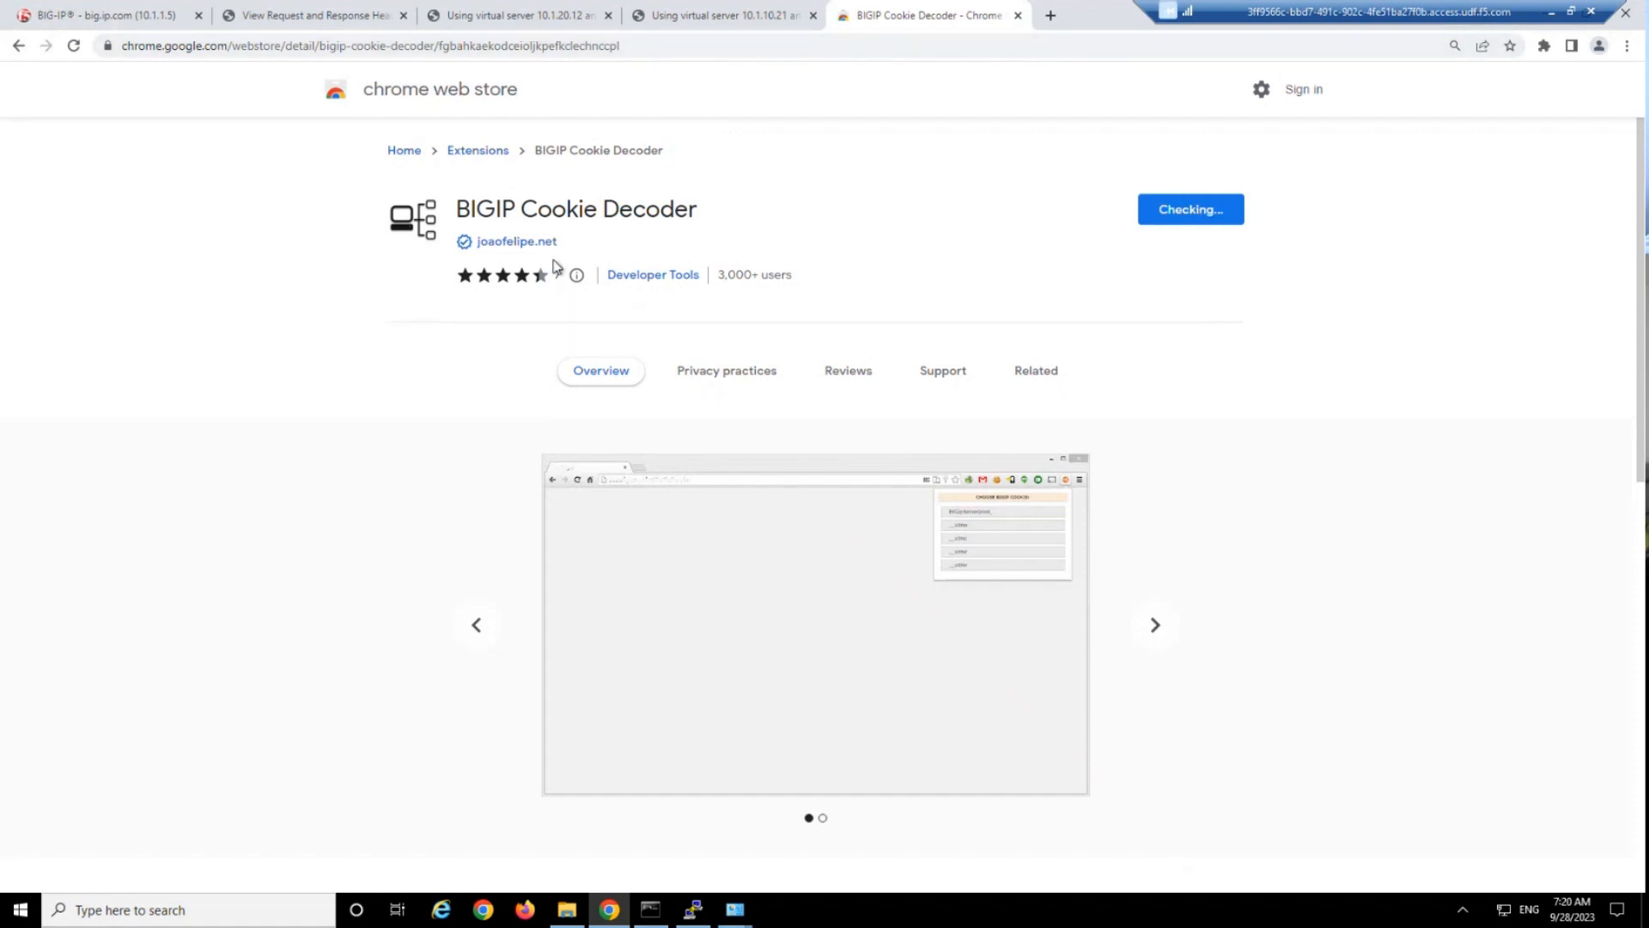
# Load the test site's main page at 10.1.10.20 in place of headers.php and open the browser's developer tools.
pyautogui.click(92, 15)
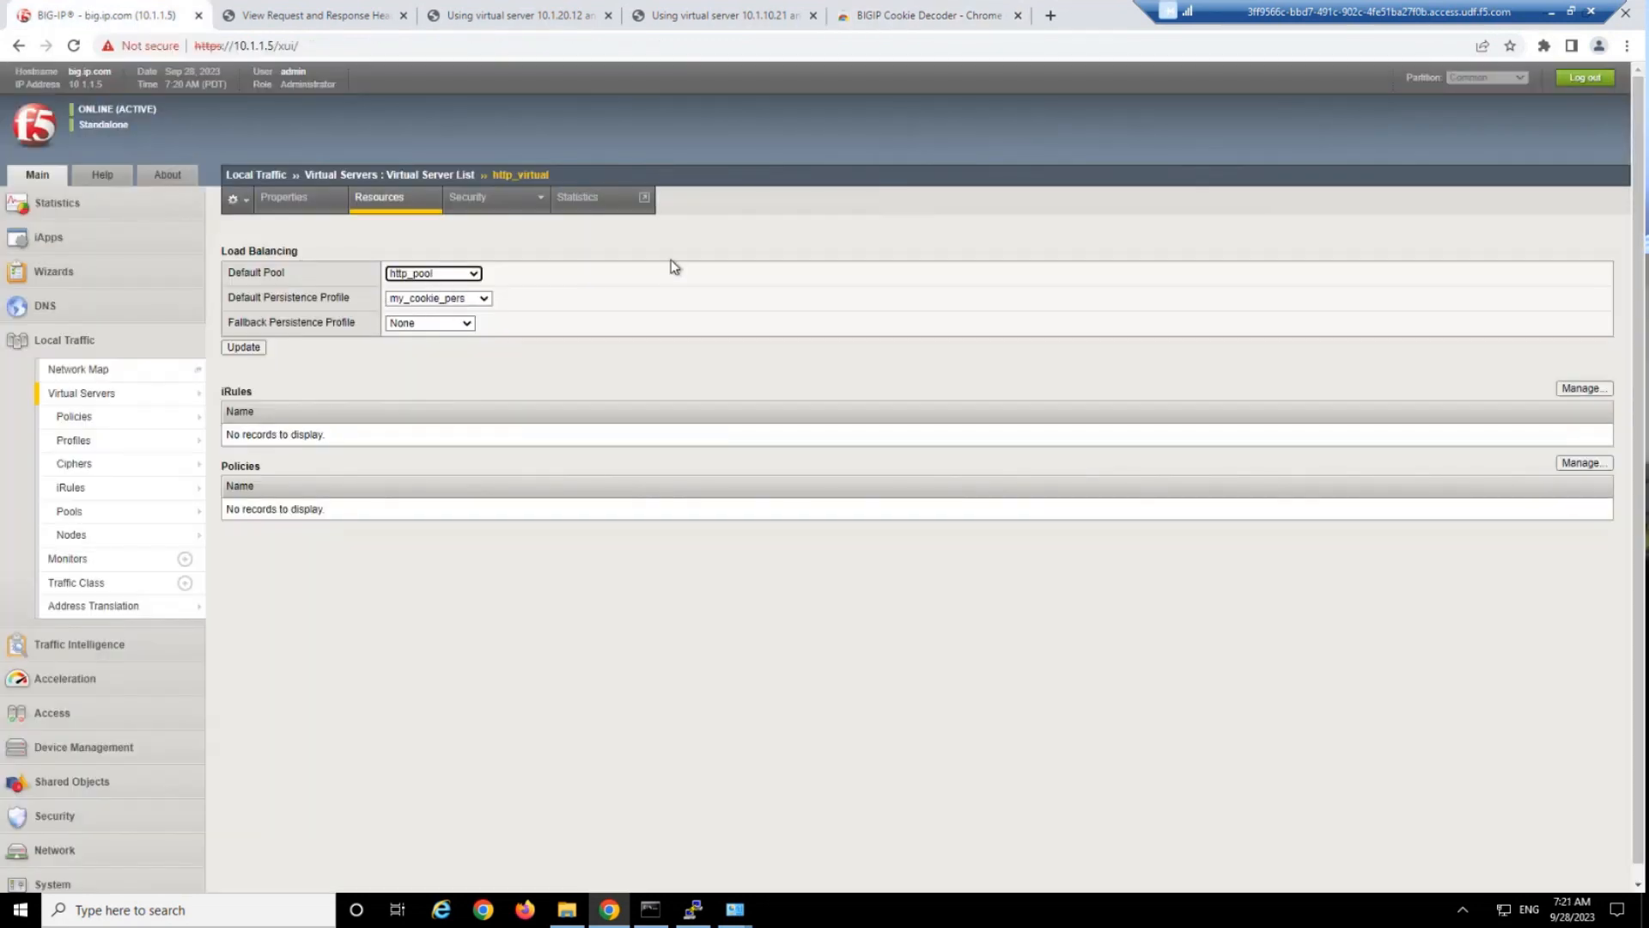
pyautogui.click(792, 264)
pyautogui.click(337, 21)
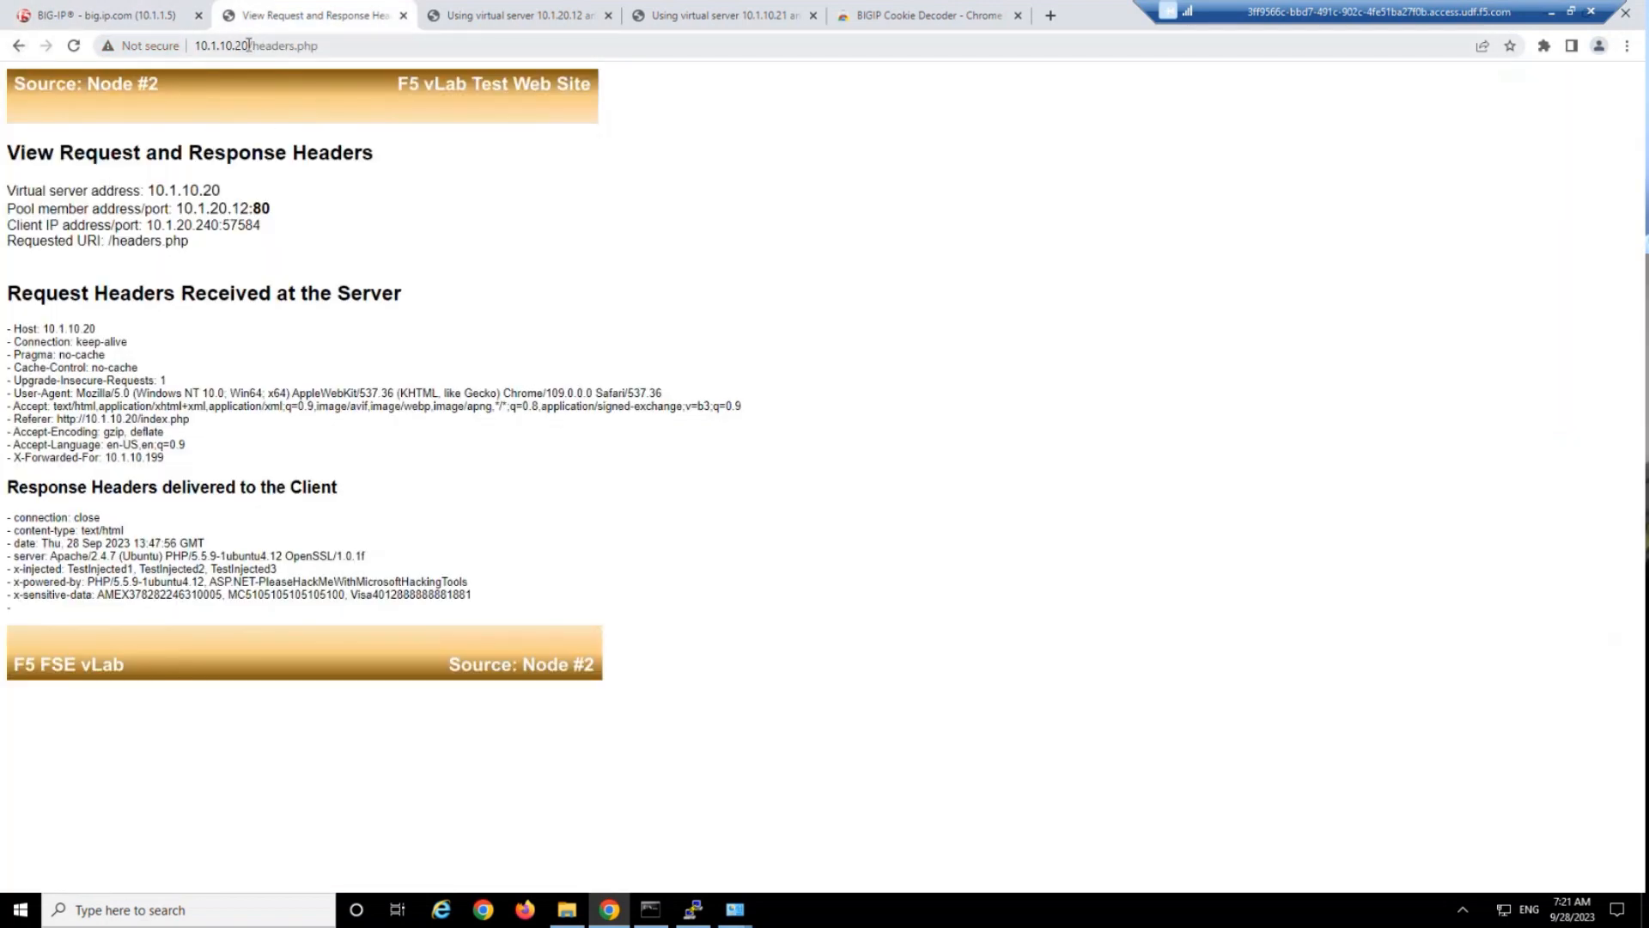
pyautogui.moveTo(248, 46); pyautogui.dragTo(439, 49)
pyautogui.press('BackSpace')
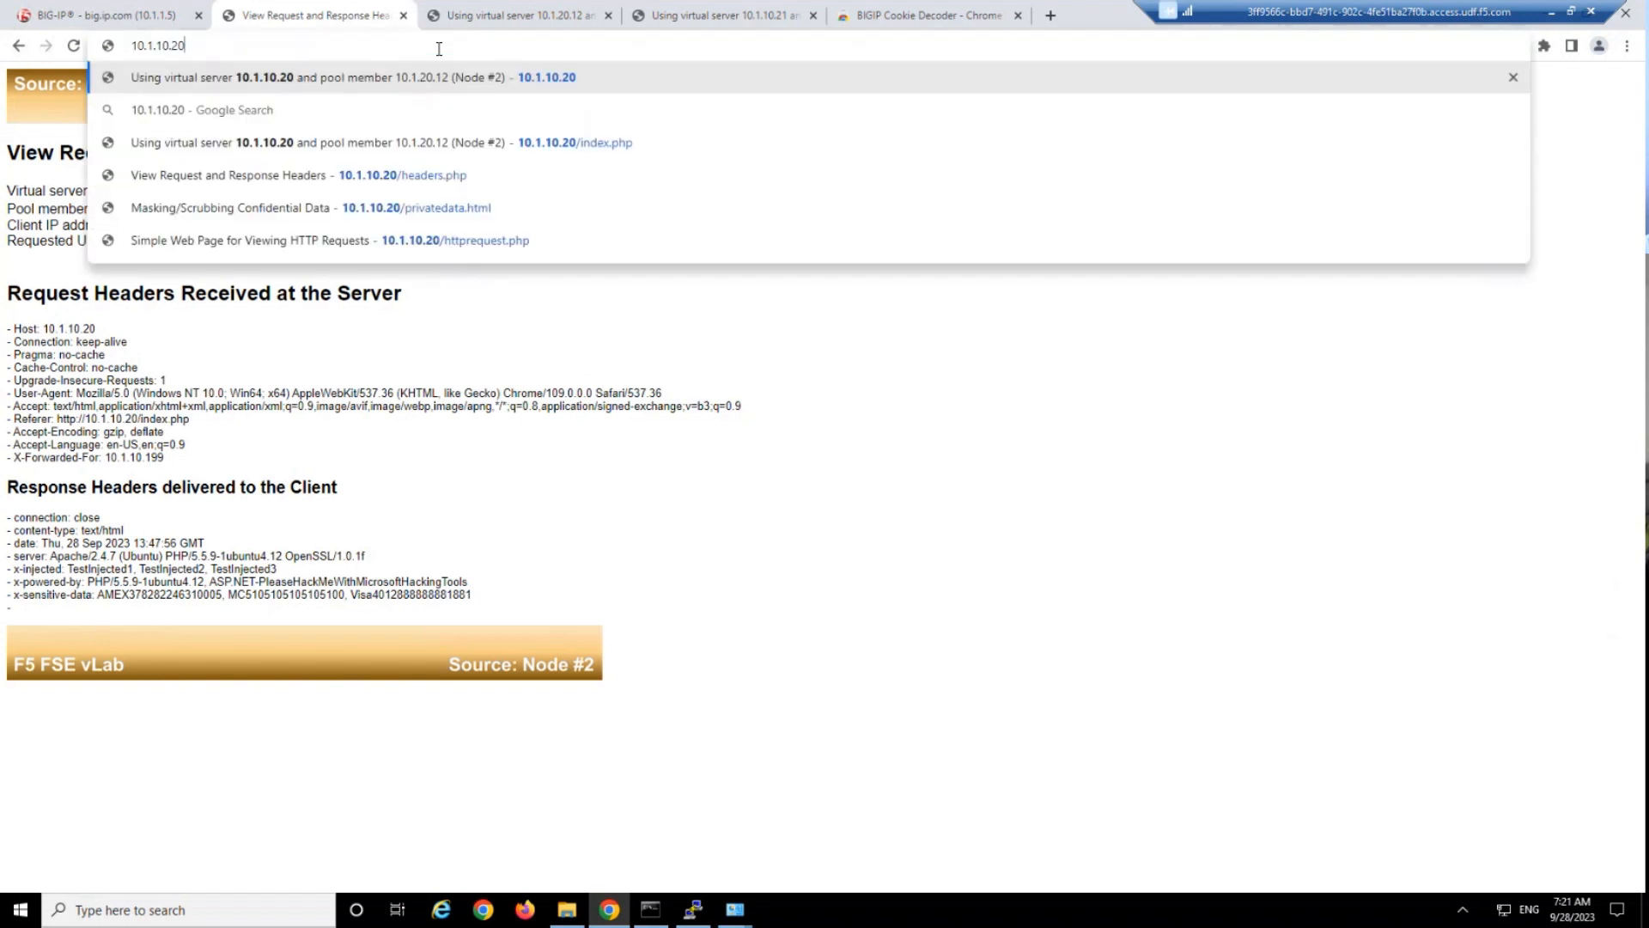
pyautogui.press('Return')
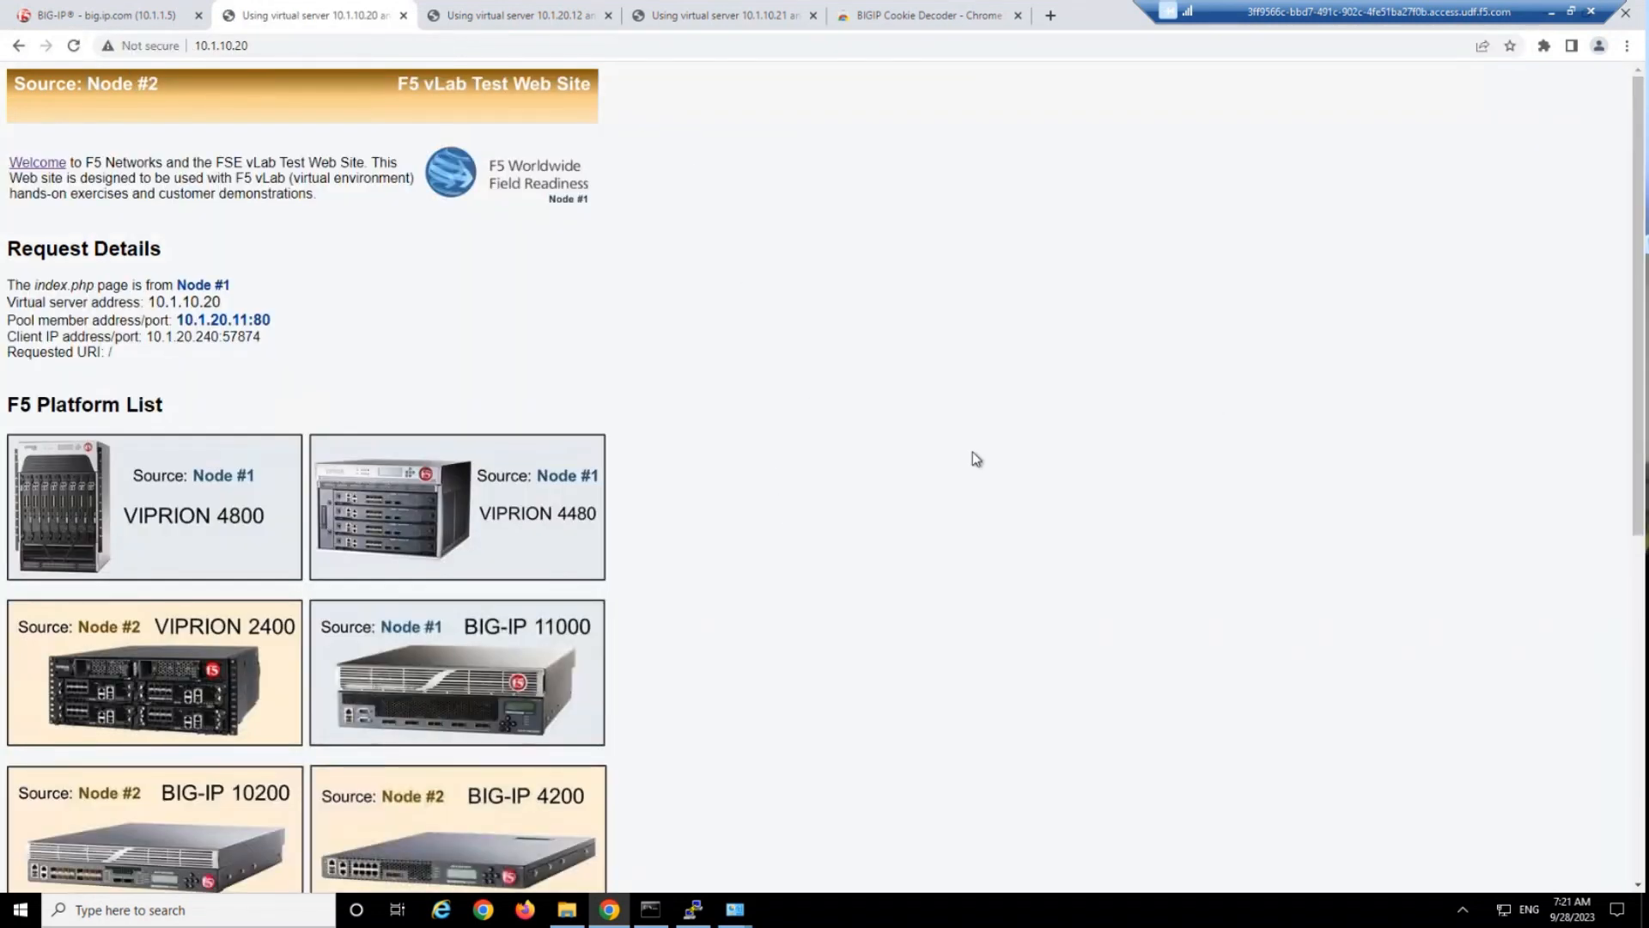
pyautogui.press('F12')
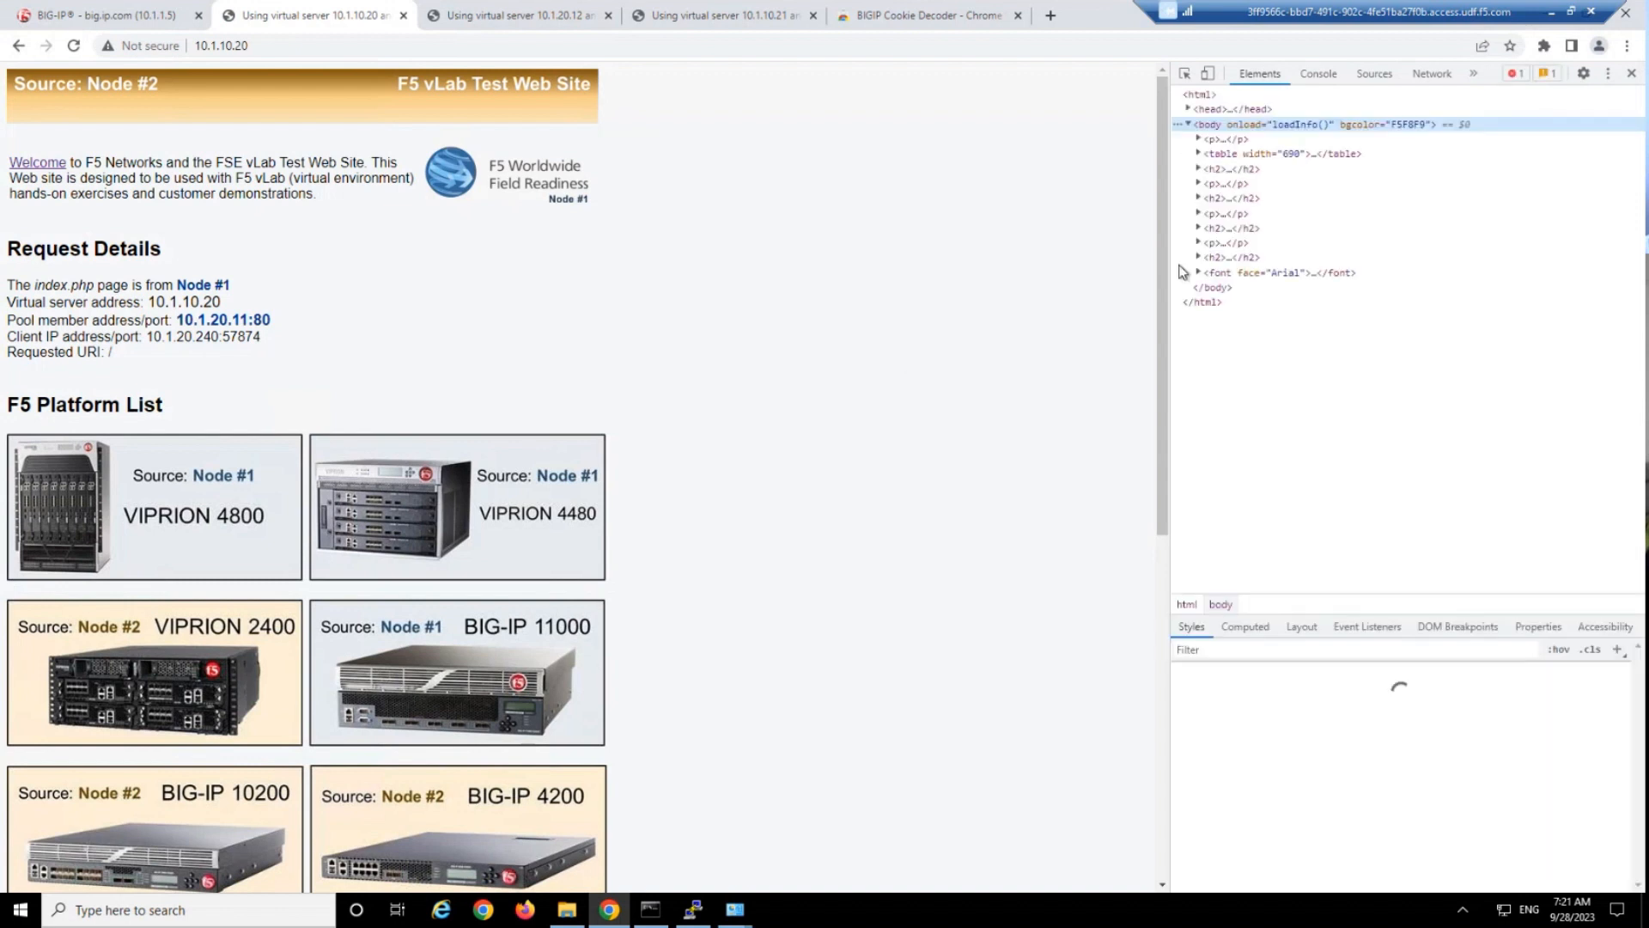
# Record the network activity of a page reload and open the headers of the 10.1.10.20 document request.
pyautogui.click(1432, 73)
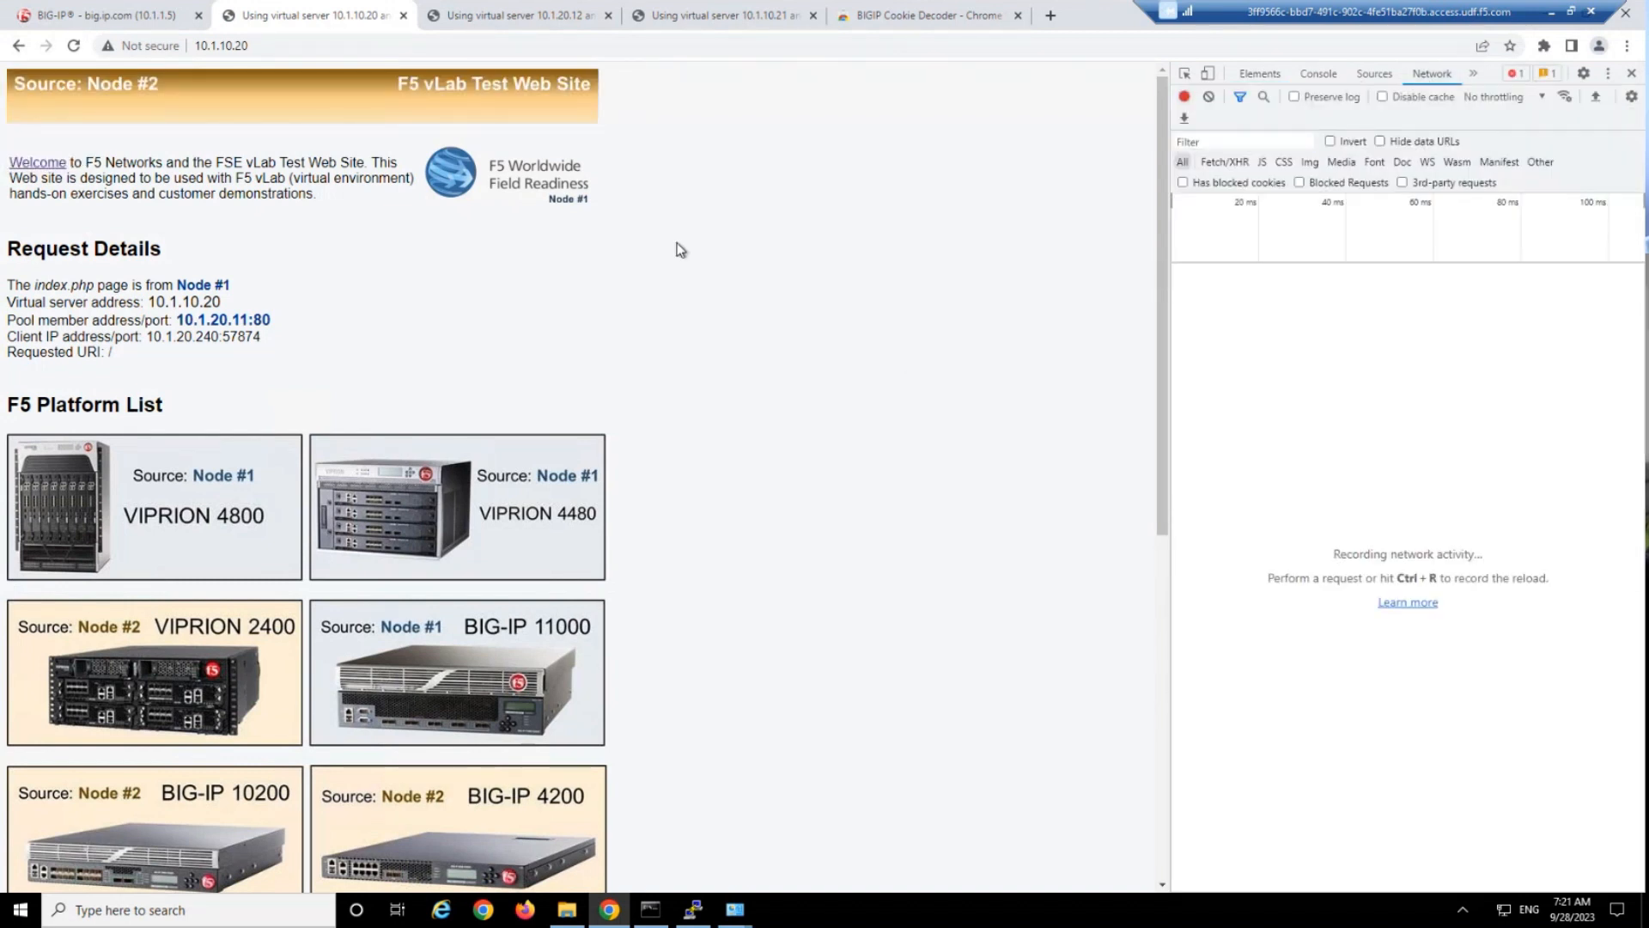
pyautogui.hotkey('ctrl', 'r')
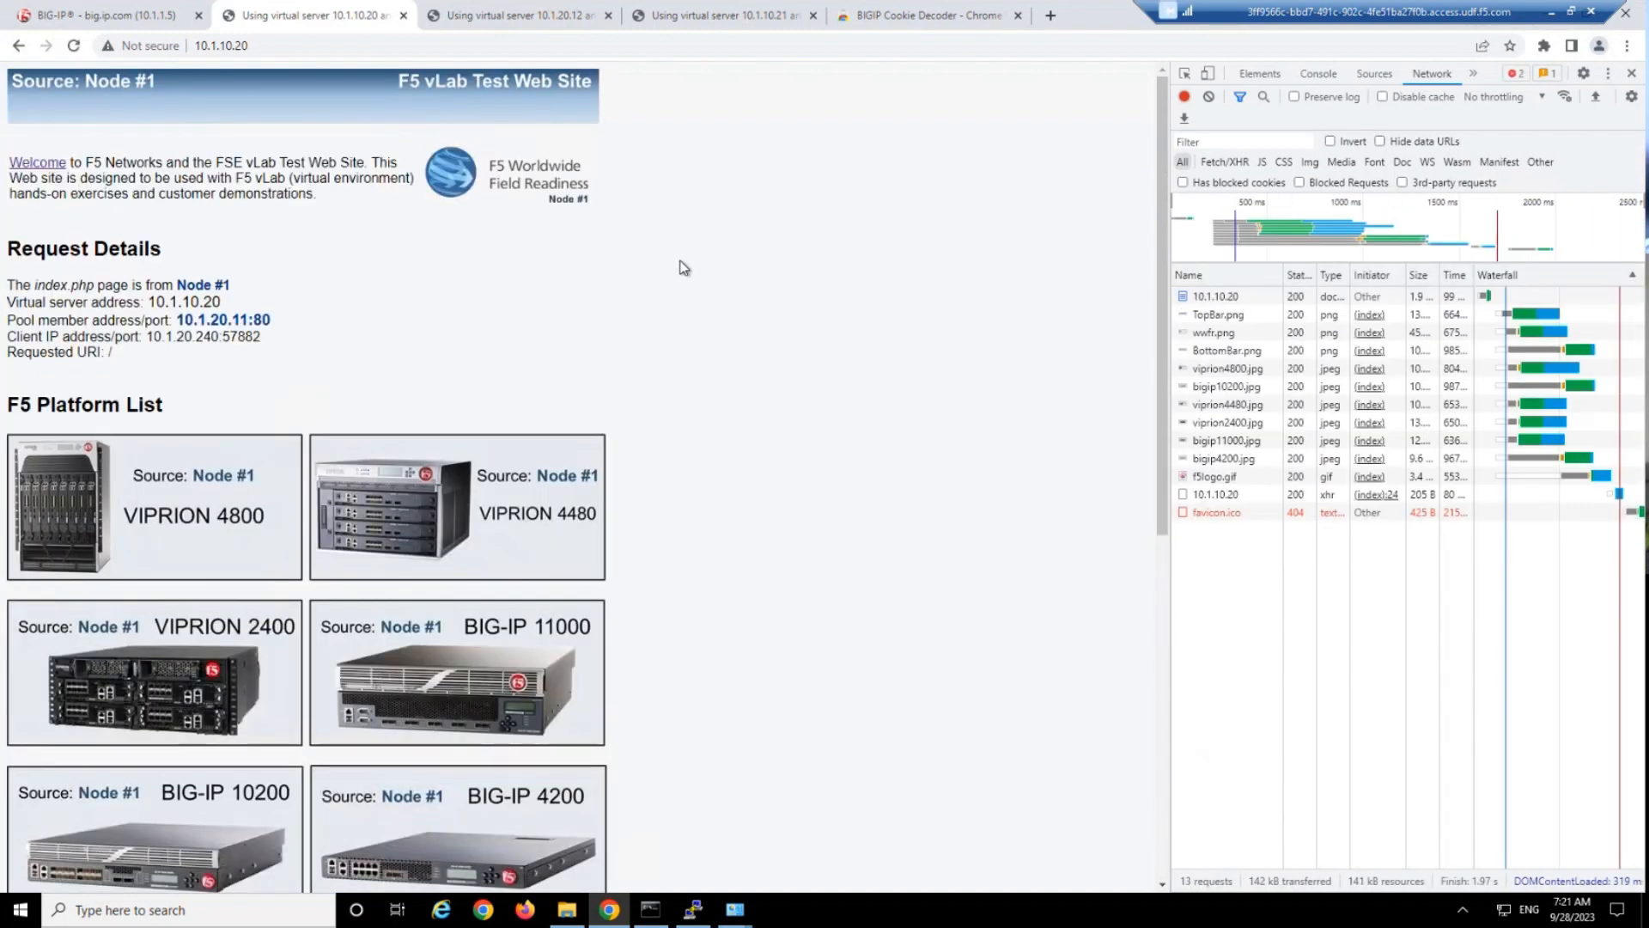
pyautogui.click(1244, 297)
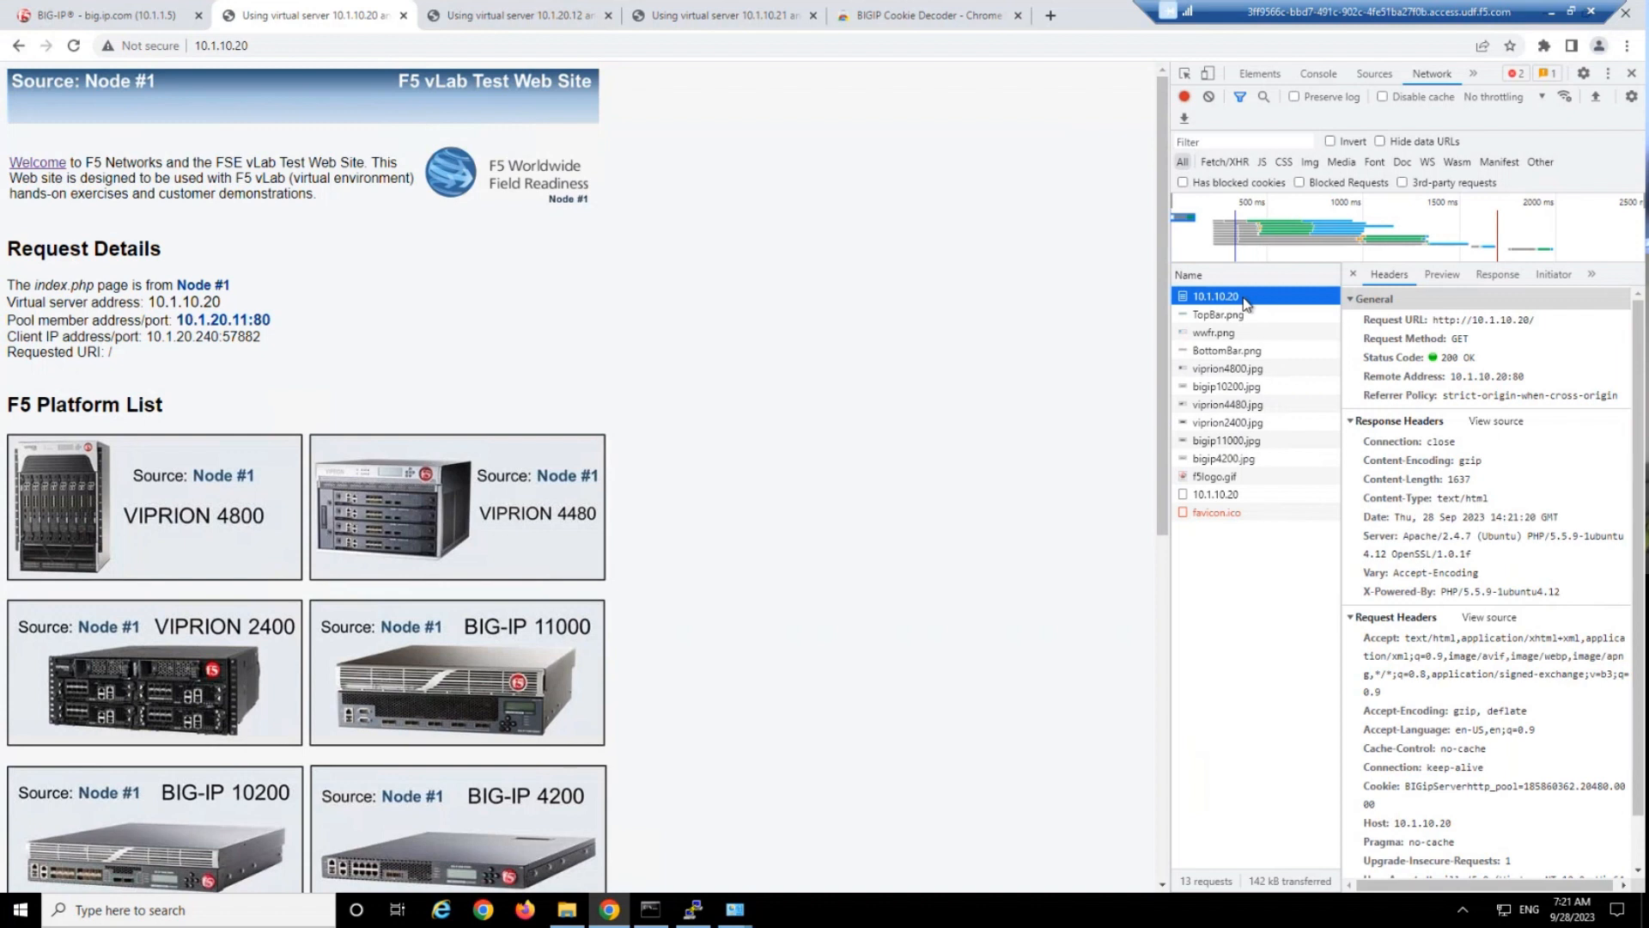
# Examine the request details and pool member address on the test page, and widen the developer tools pane.
pyautogui.moveTo(150, 163); pyautogui.dragTo(229, 319)
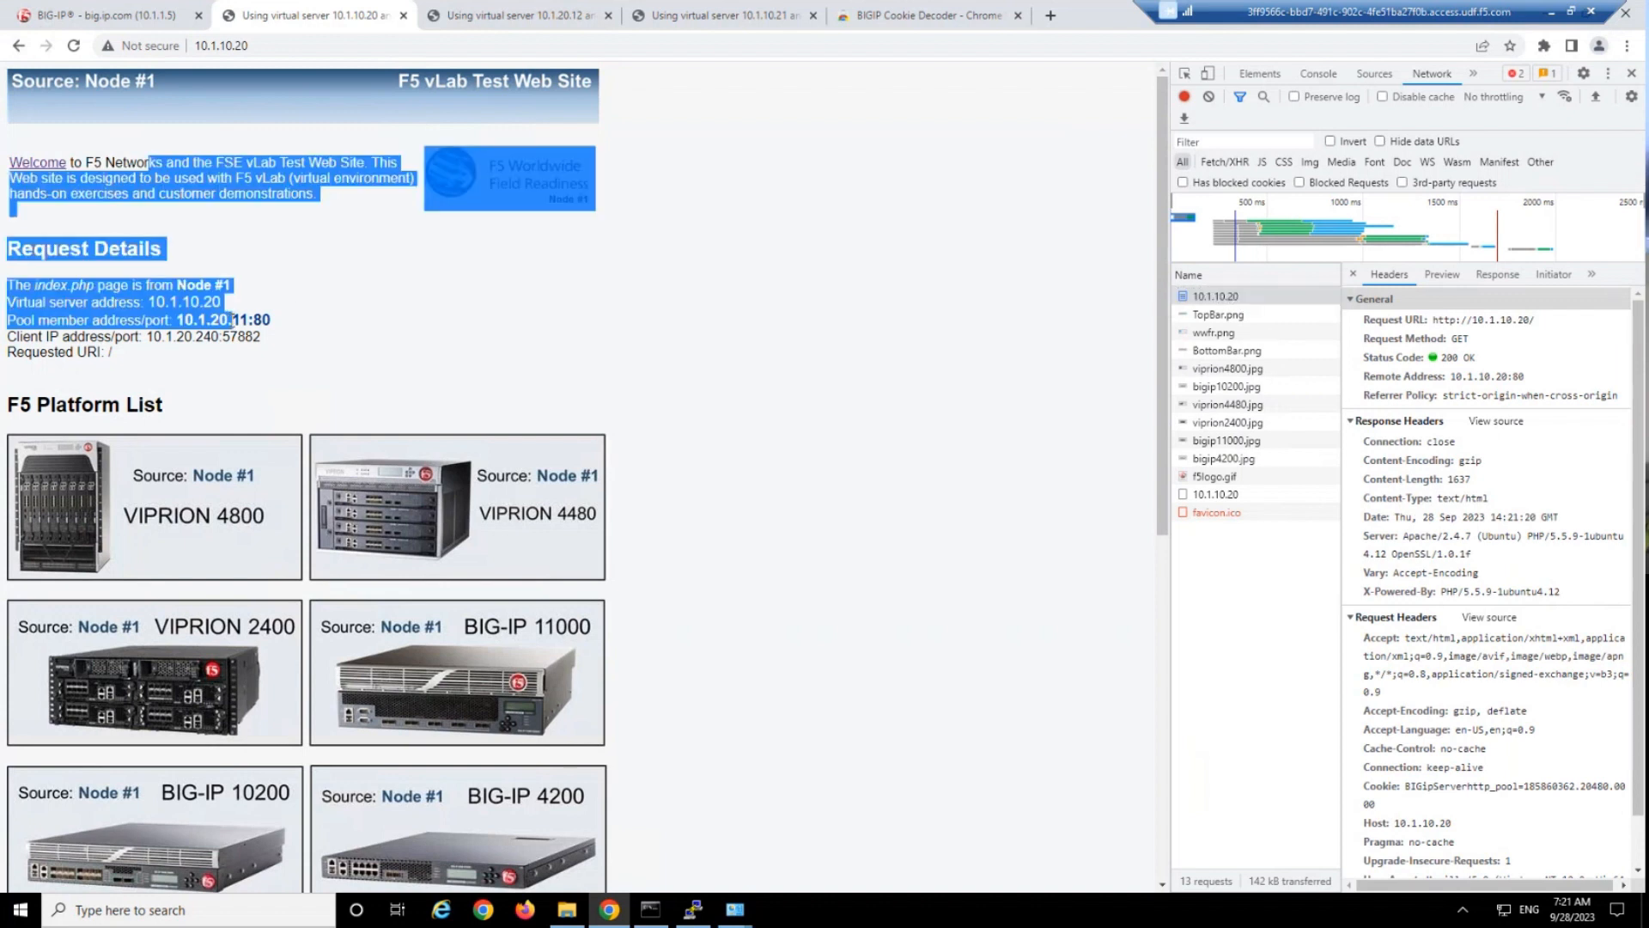
pyautogui.click(230, 319)
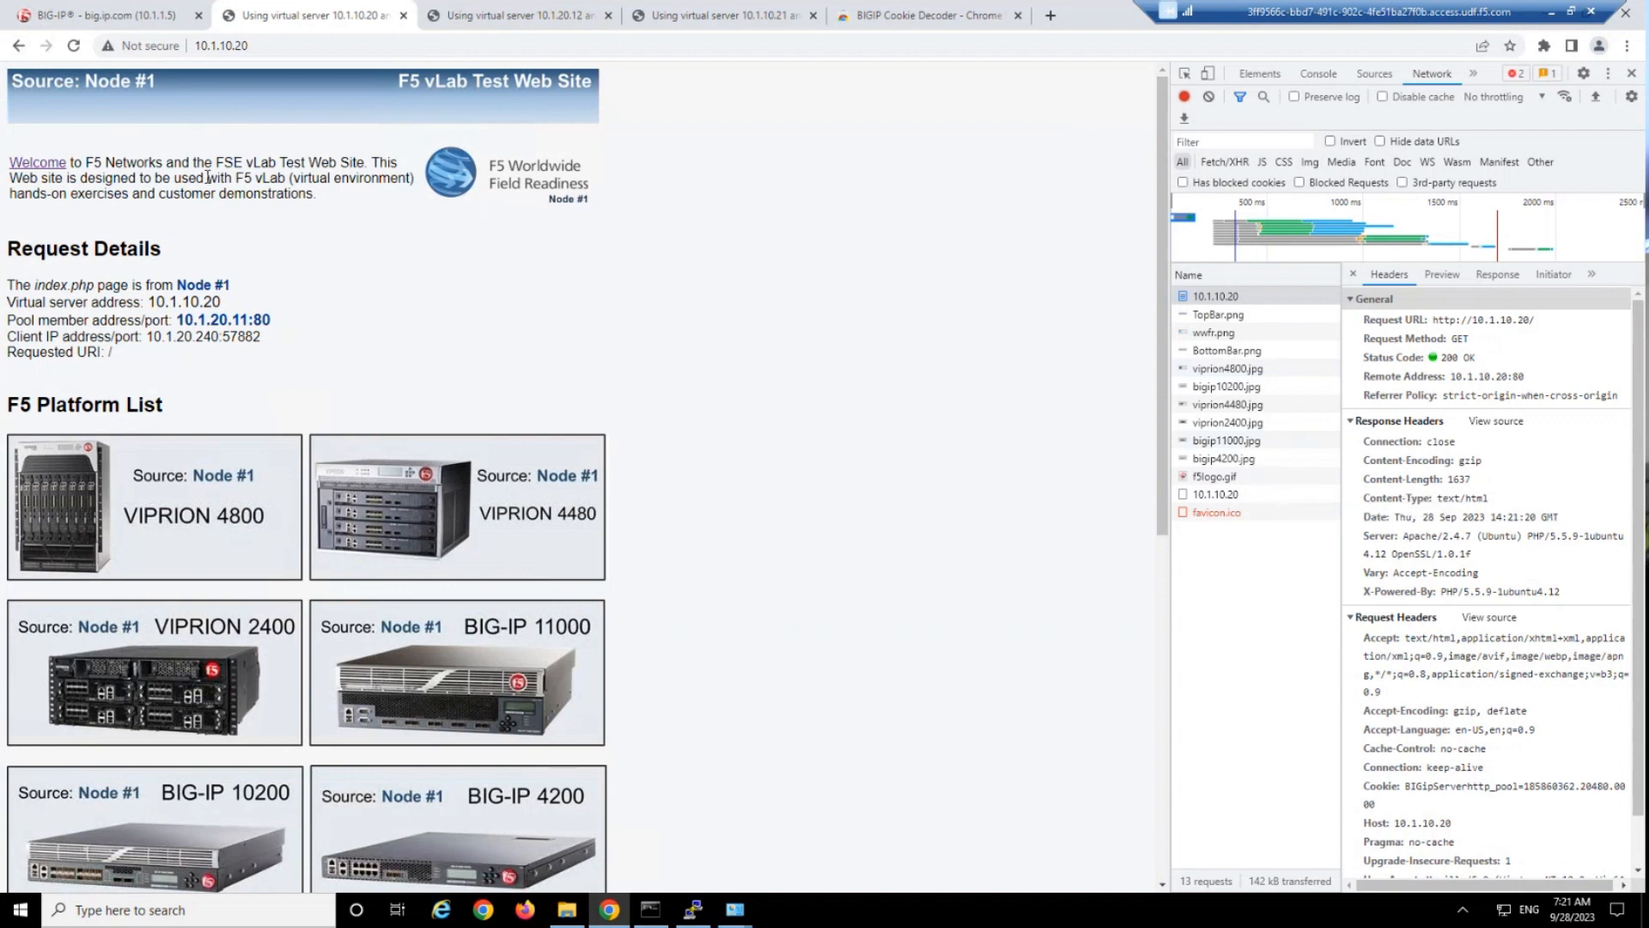
pyautogui.moveTo(207, 177); pyautogui.dragTo(263, 337)
pyautogui.click(263, 336)
pyautogui.moveTo(226, 178); pyautogui.dragTo(270, 344)
pyautogui.click(517, 402)
pyautogui.moveTo(1169, 441); pyautogui.dragTo(887, 444)
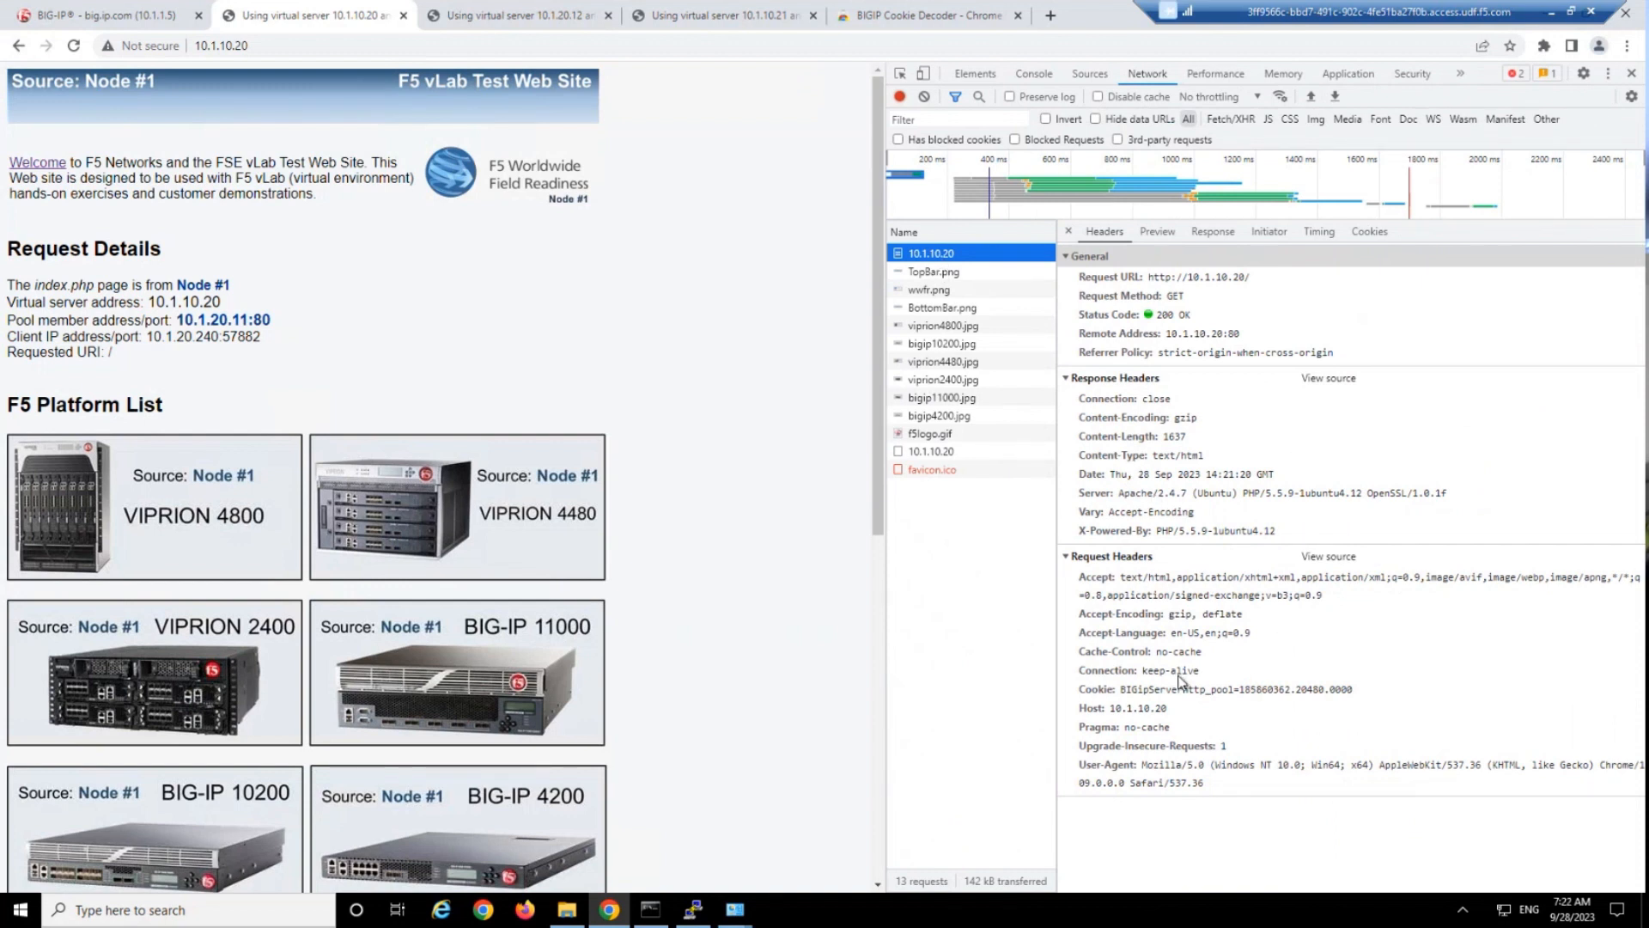
# Examine the name and value of the BIG-IP persistence cookie in the request headers.
pyautogui.moveTo(1119, 494); pyautogui.dragTo(1241, 495)
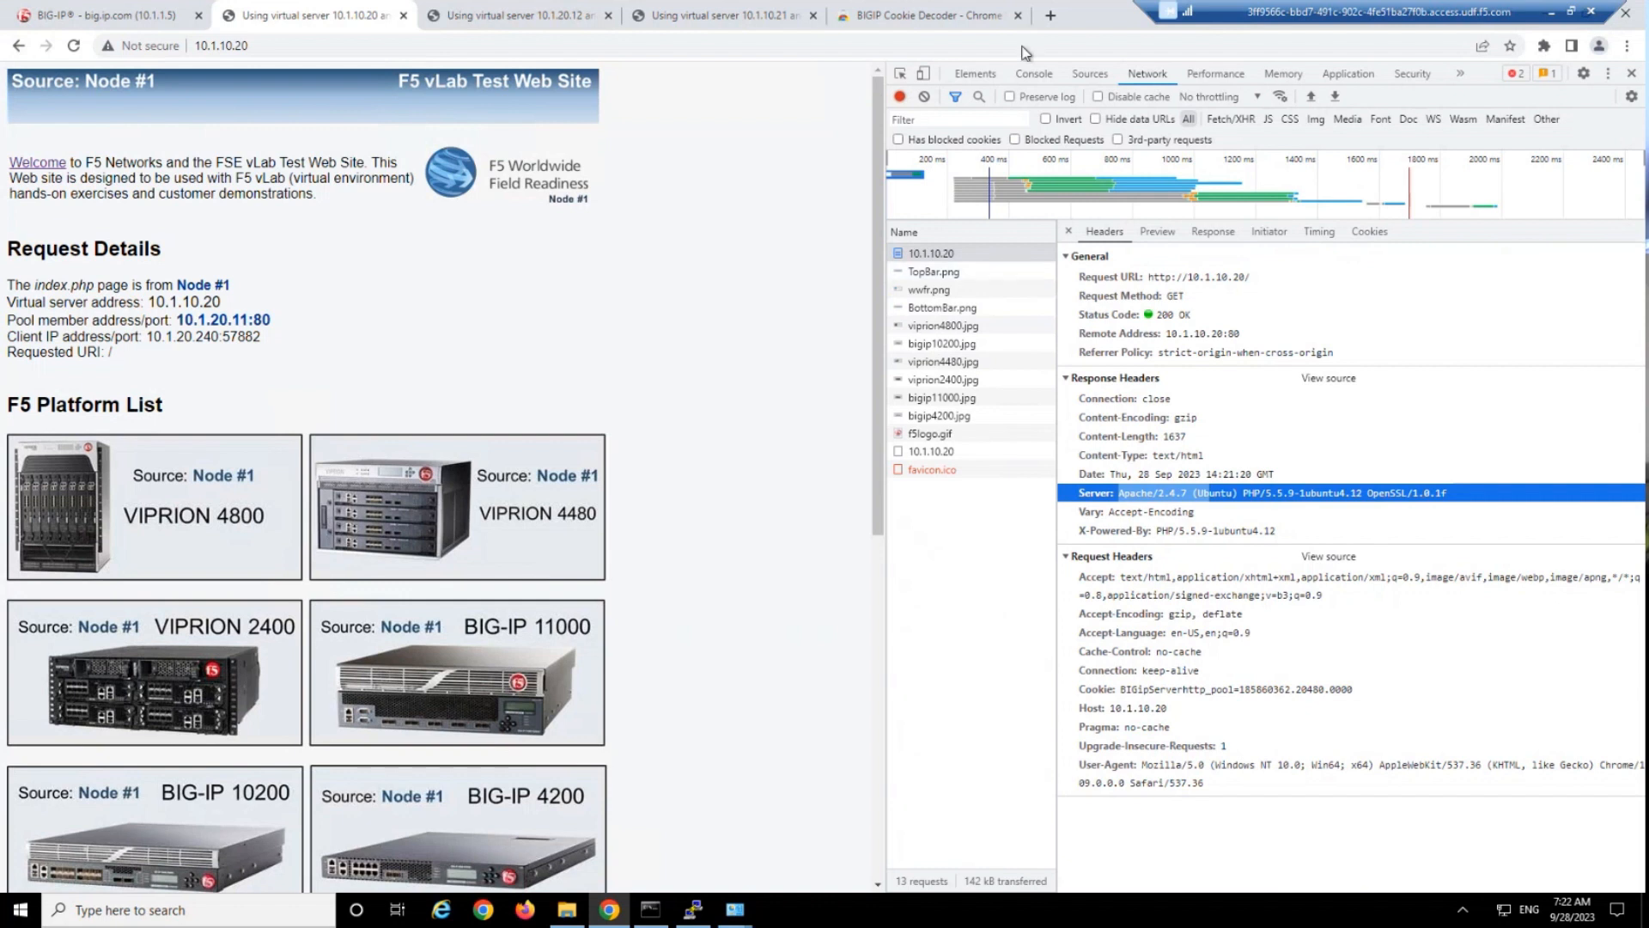
pyautogui.moveTo(1123, 696); pyautogui.dragTo(1355, 694)
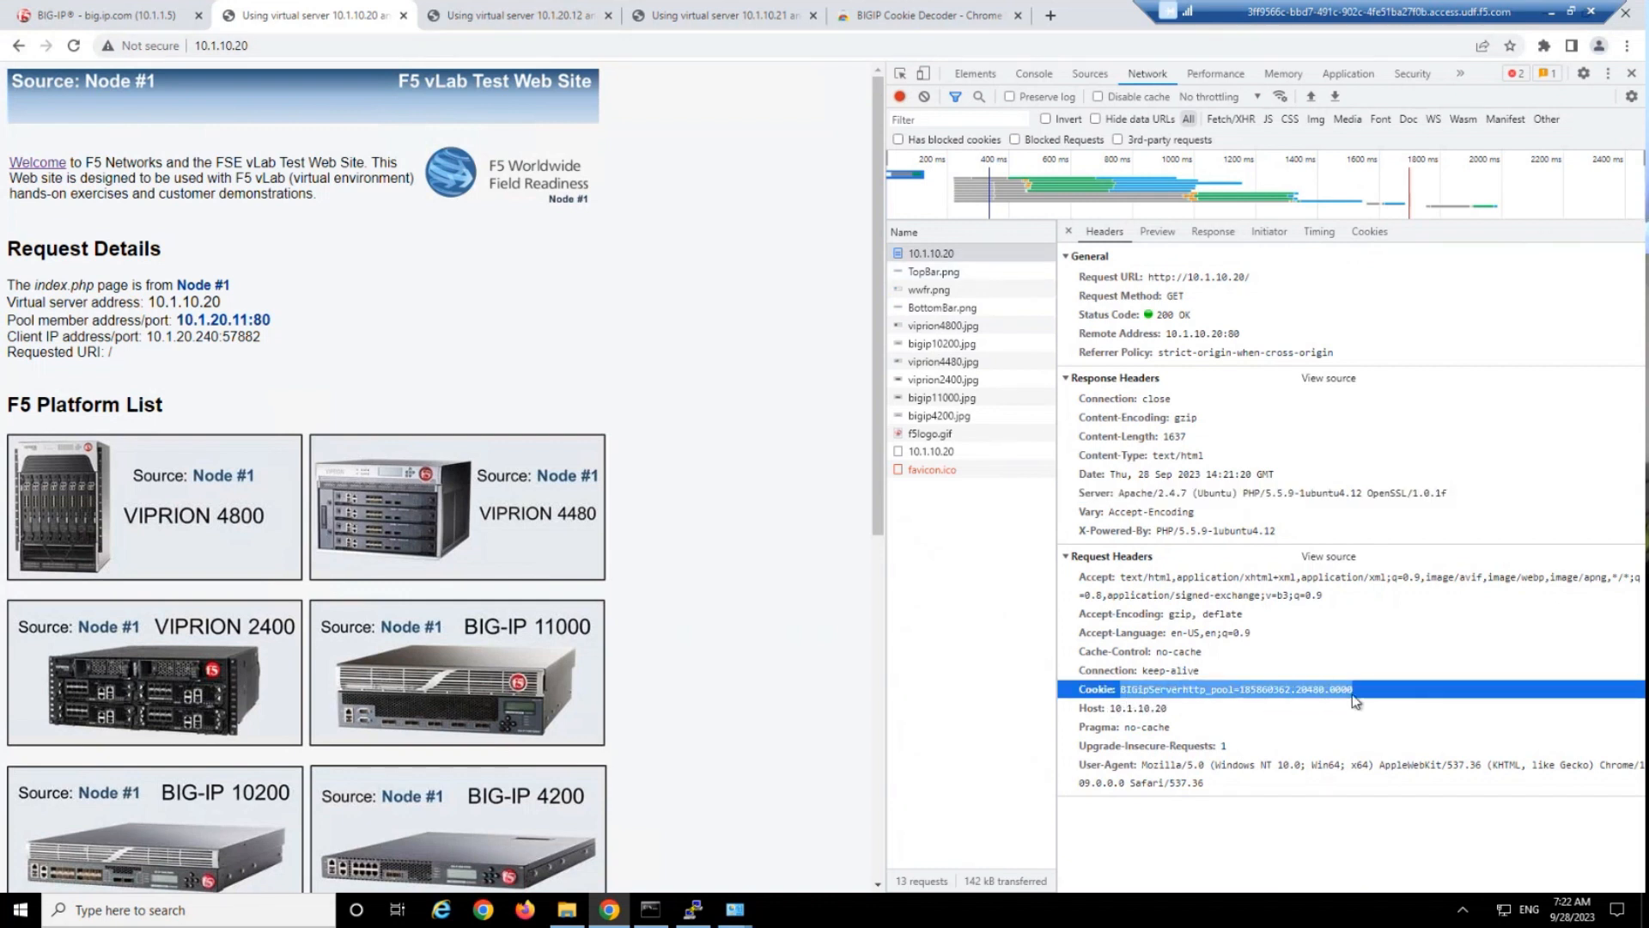
pyautogui.click(1235, 693)
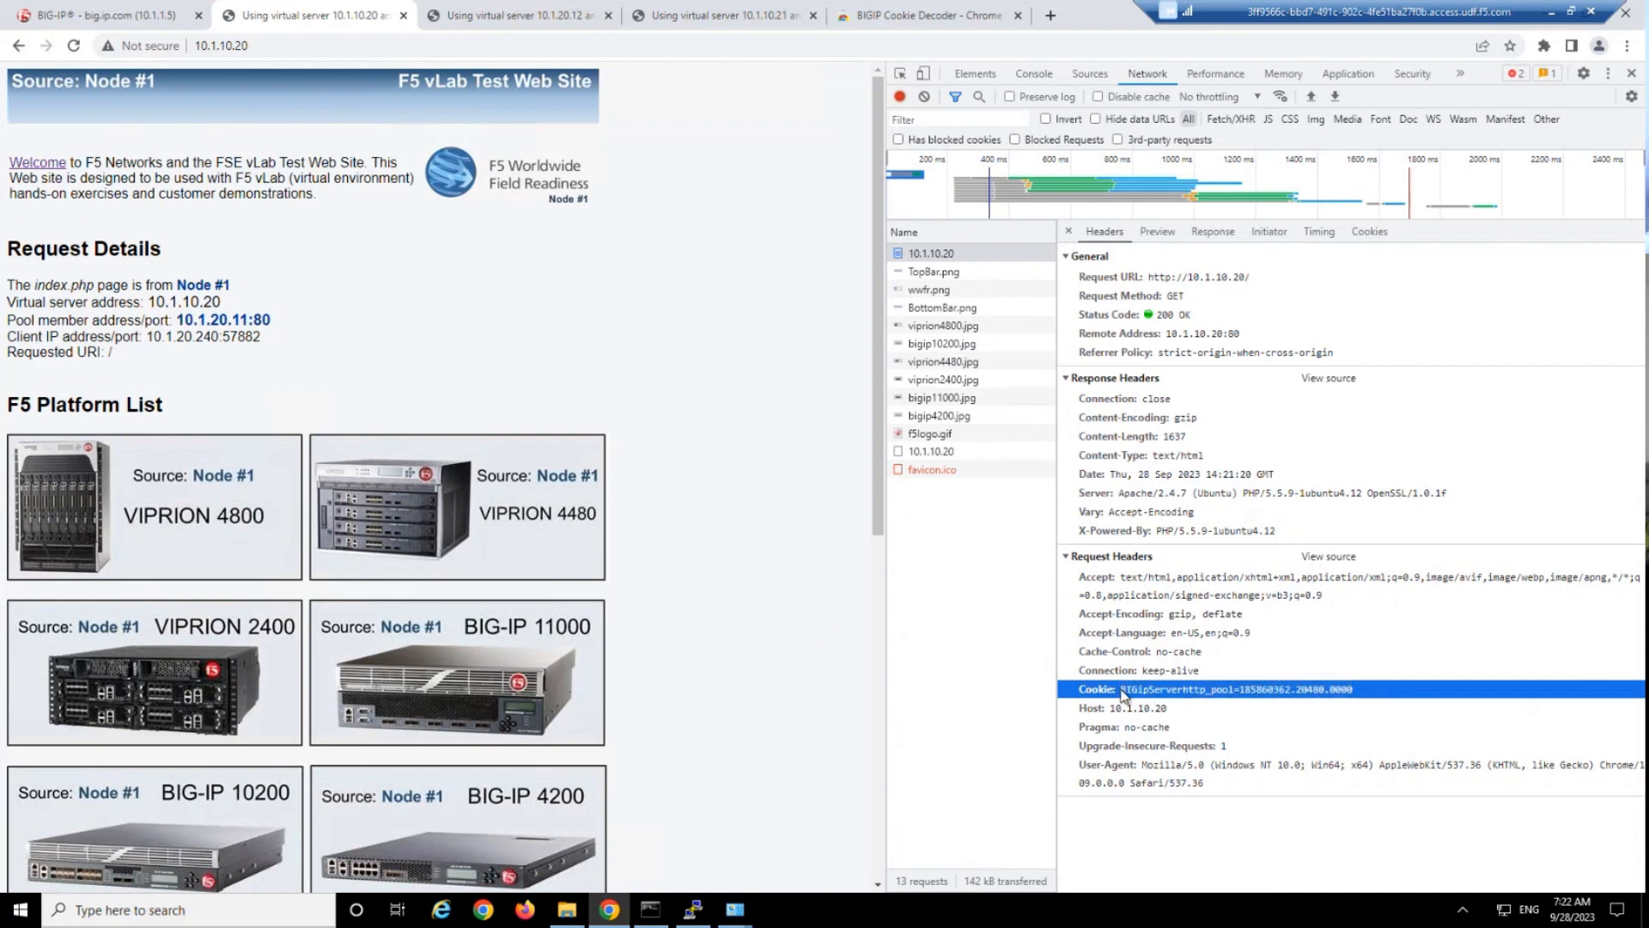
pyautogui.moveTo(1121, 694); pyautogui.dragTo(1238, 698)
pyautogui.moveTo(1380, 692); pyautogui.dragTo(1243, 691)
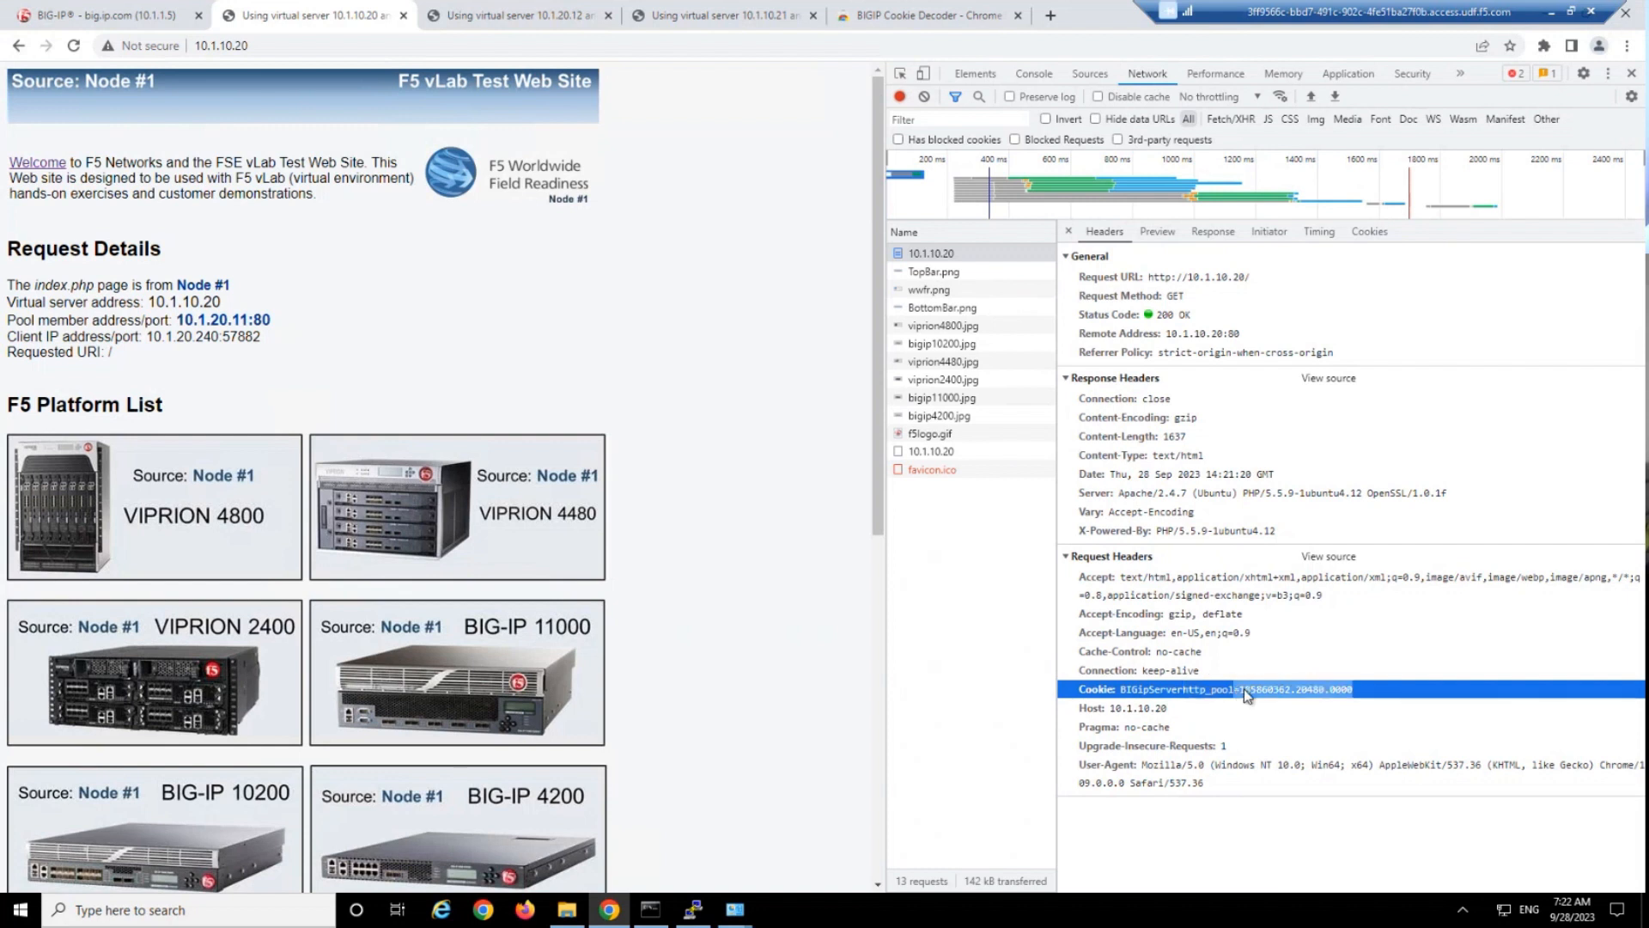
pyautogui.moveTo(1118, 694); pyautogui.dragTo(1377, 699)
pyautogui.click(1377, 694)
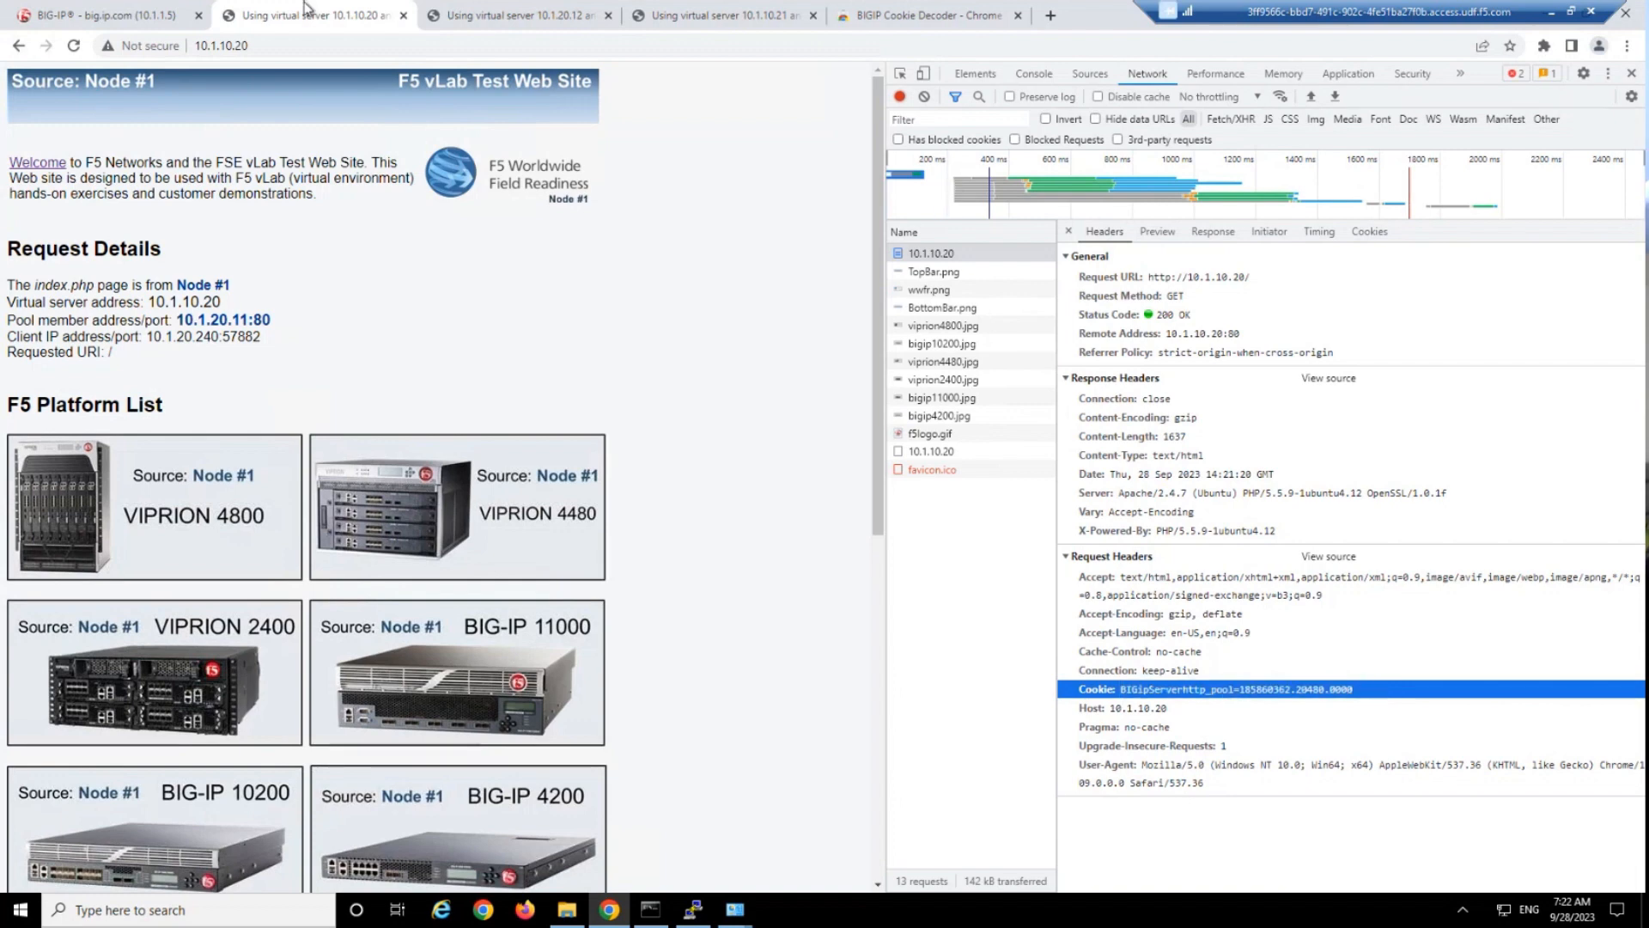
# Switch to the BIG-IP configuration page and open the my_cookie_pers persistence profile's properties.
pyautogui.click(25, 11)
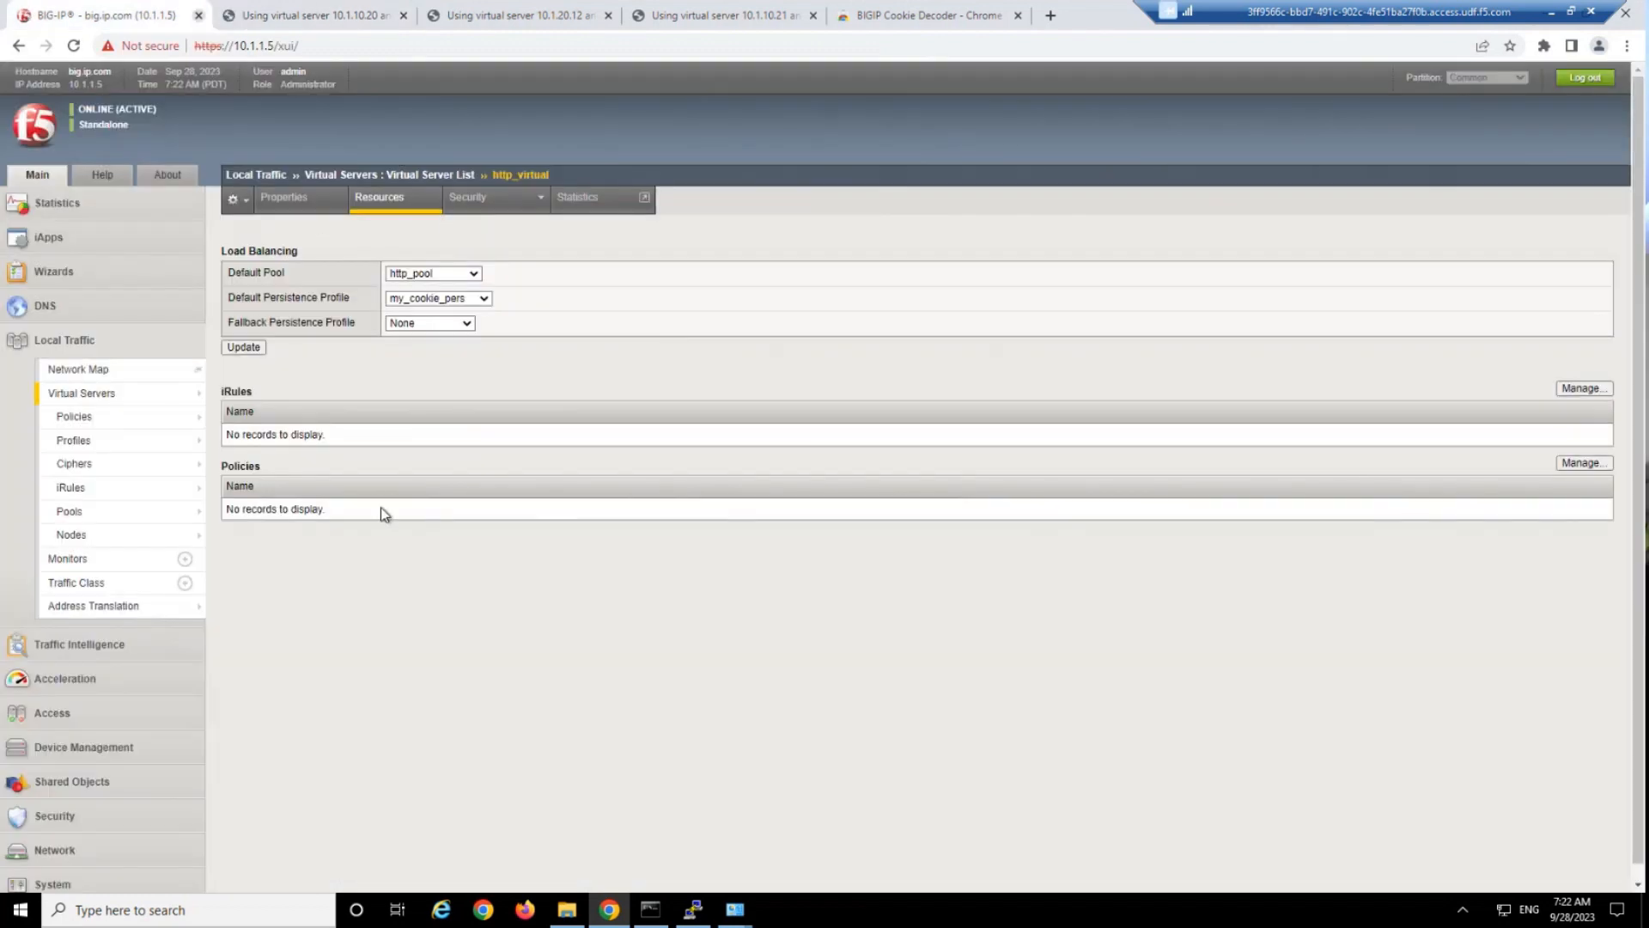
pyautogui.moveTo(108, 438)
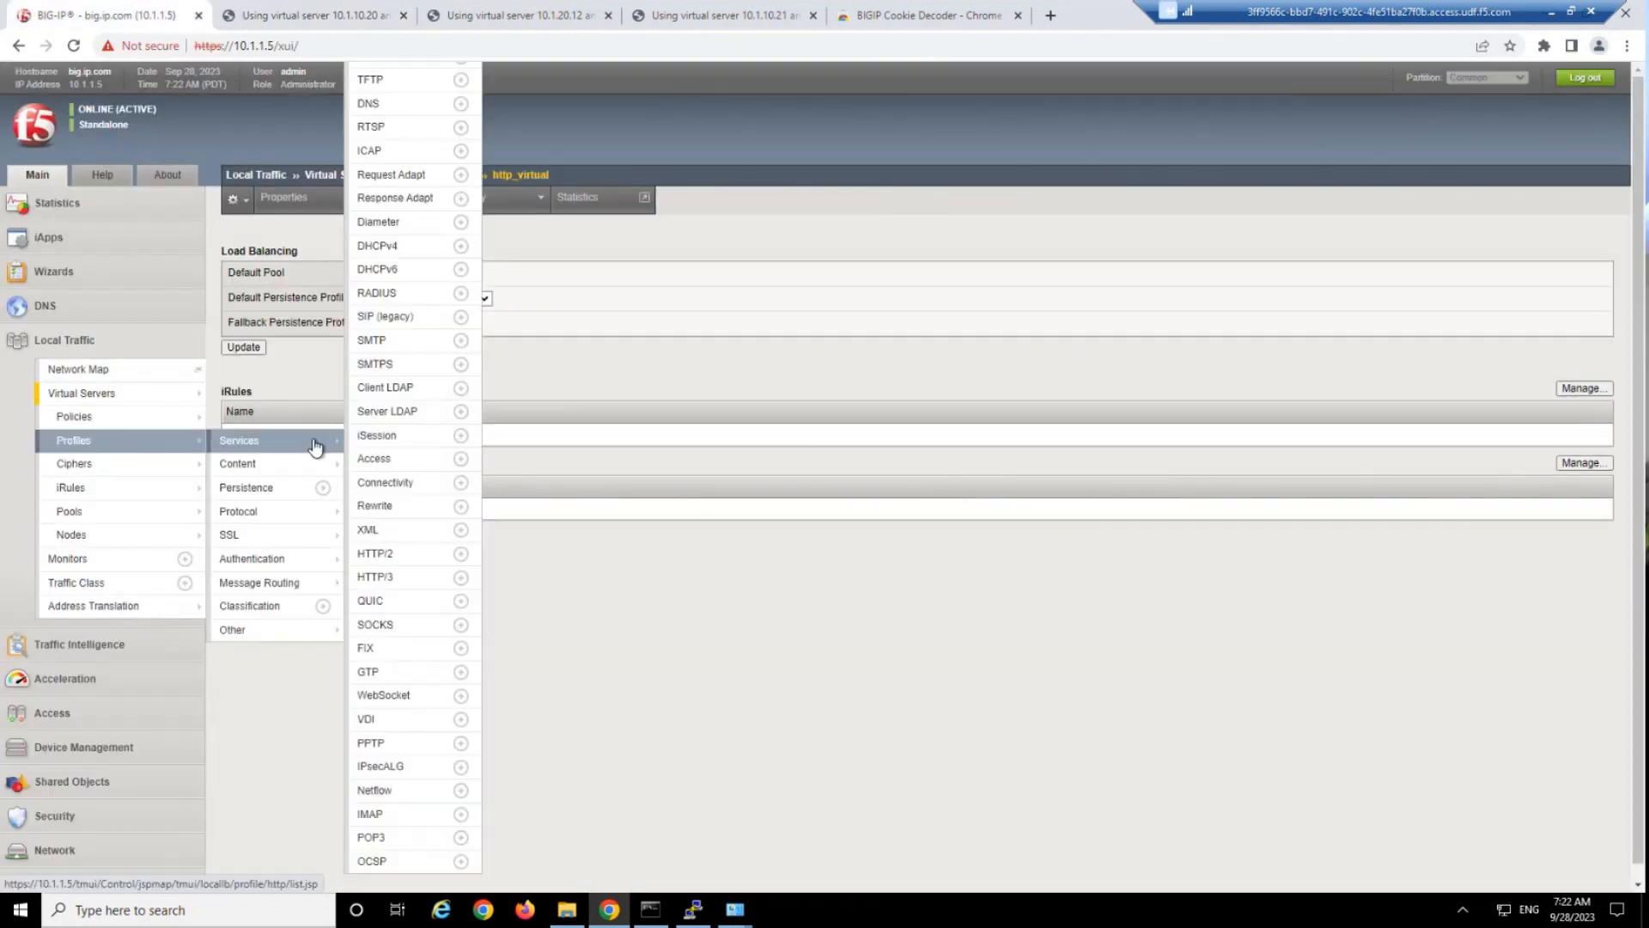
pyautogui.click(275, 496)
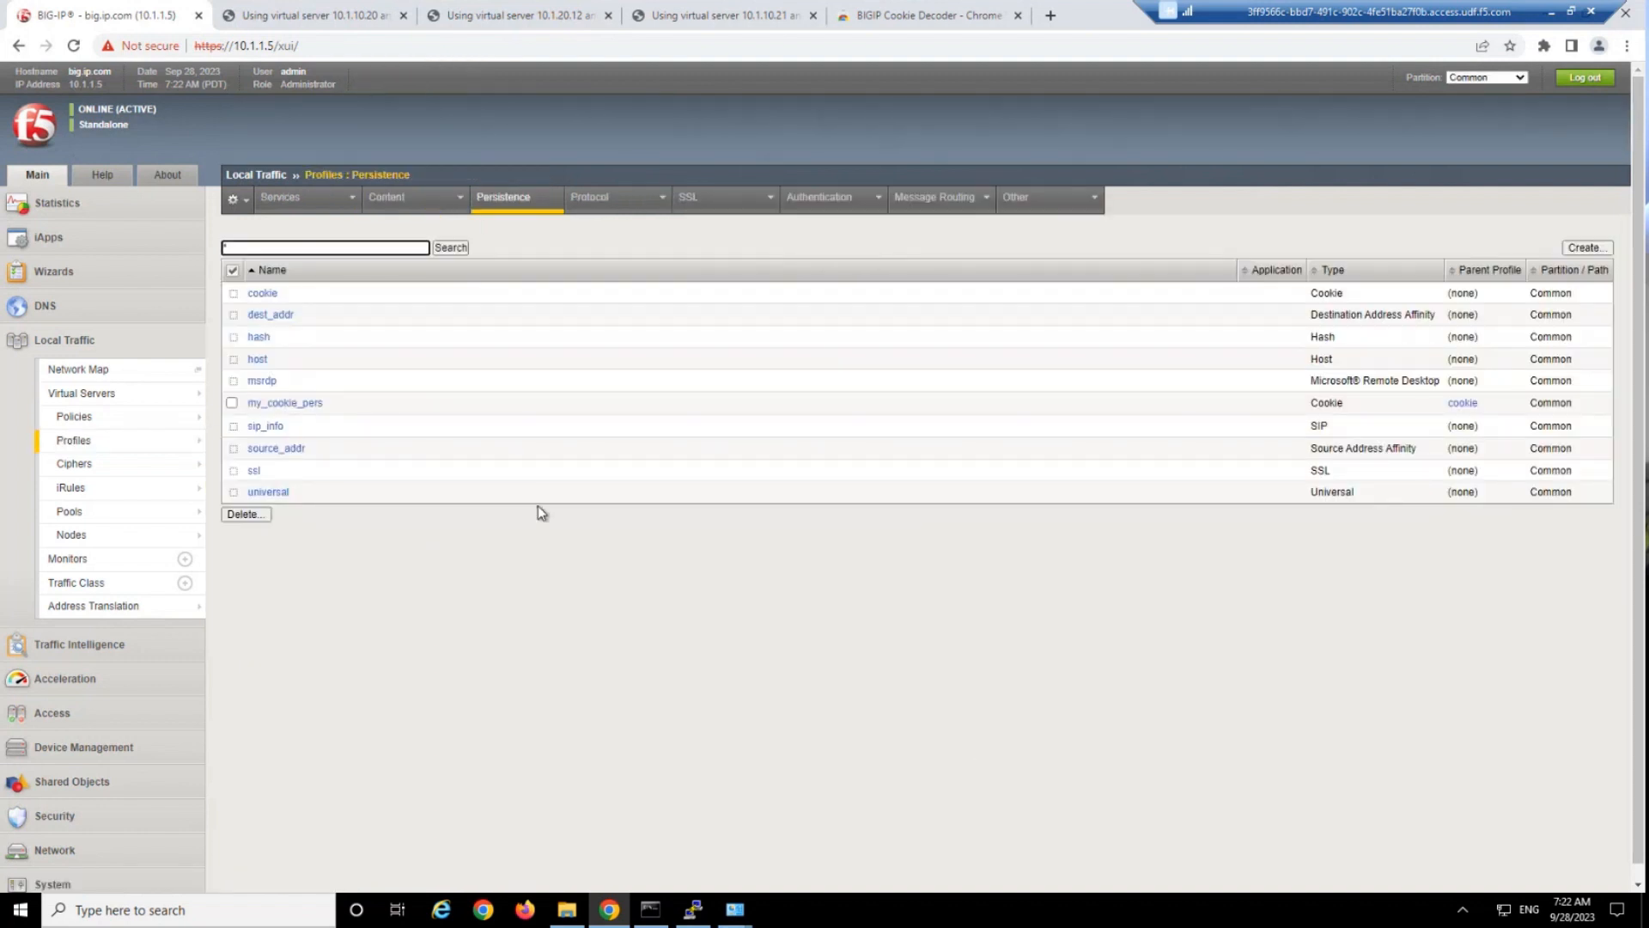
pyautogui.click(286, 405)
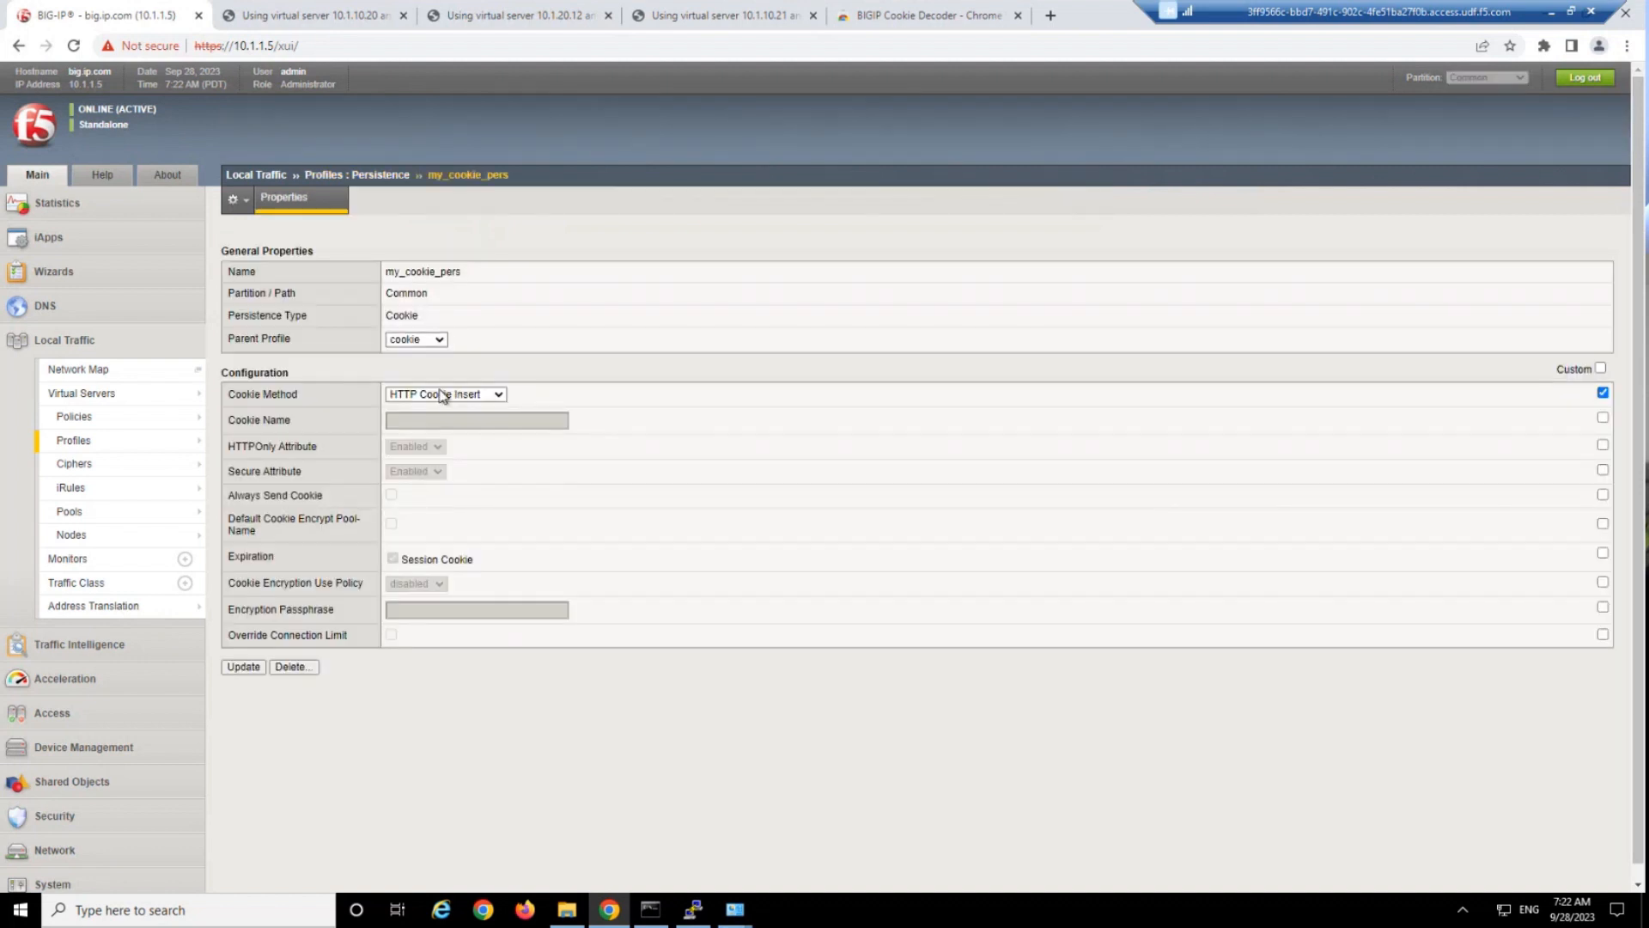
# Customize the profile's cookie name as "whatever" and set its cookie encryption use policy to preferred.
pyautogui.click(445, 393)
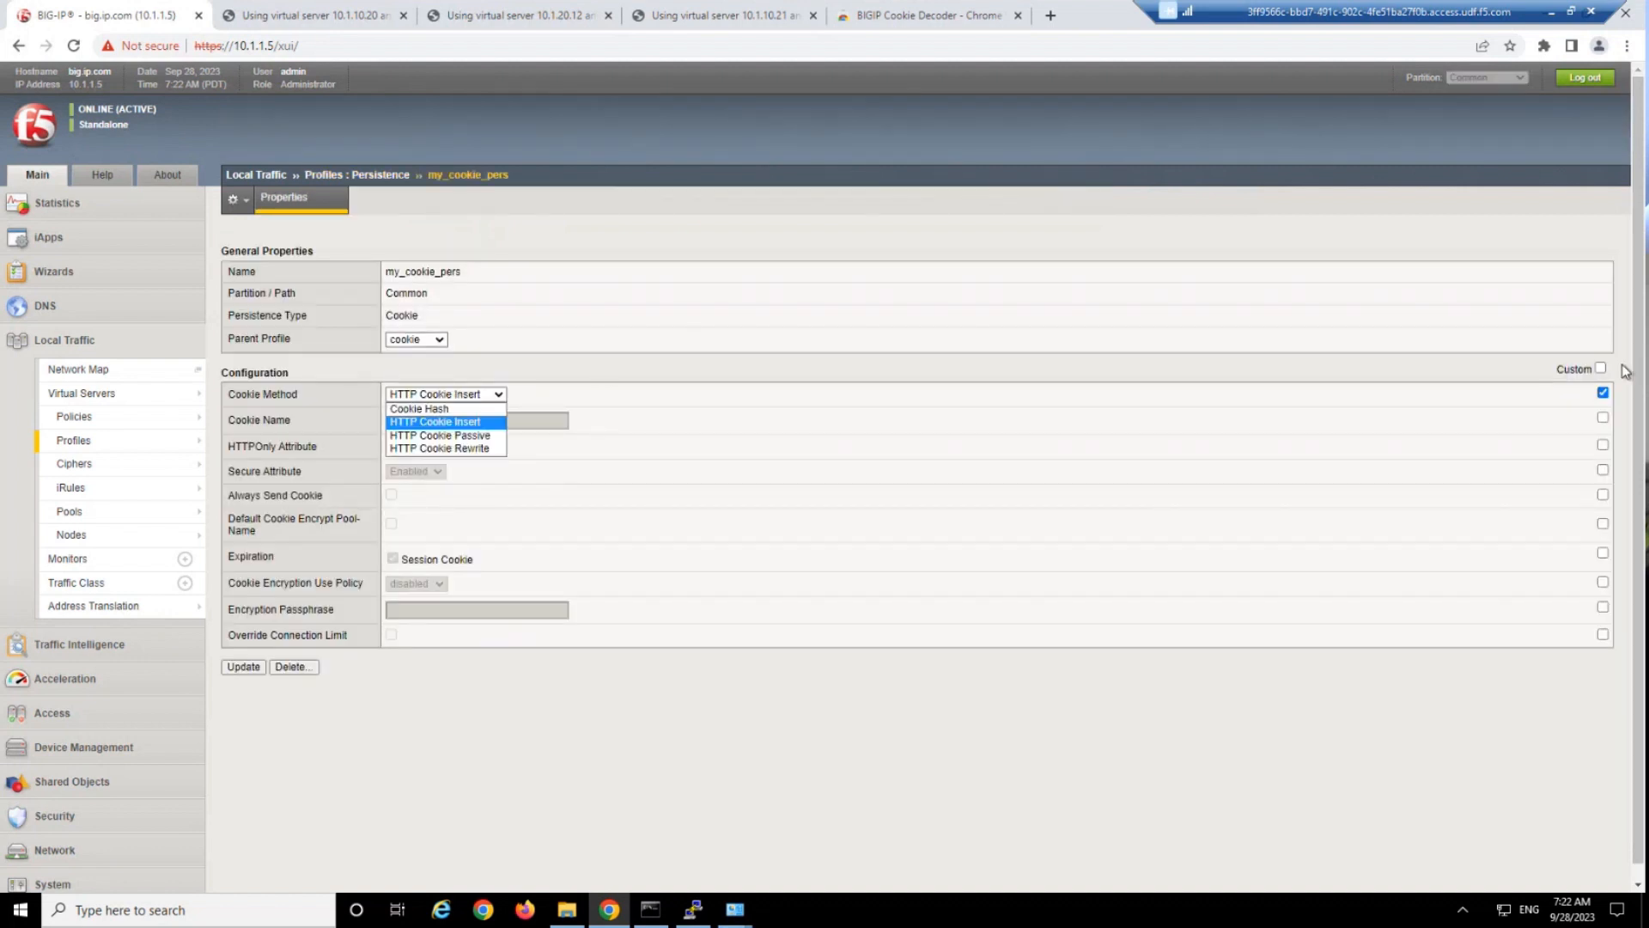
pyautogui.click(1603, 418)
pyautogui.click(461, 422)
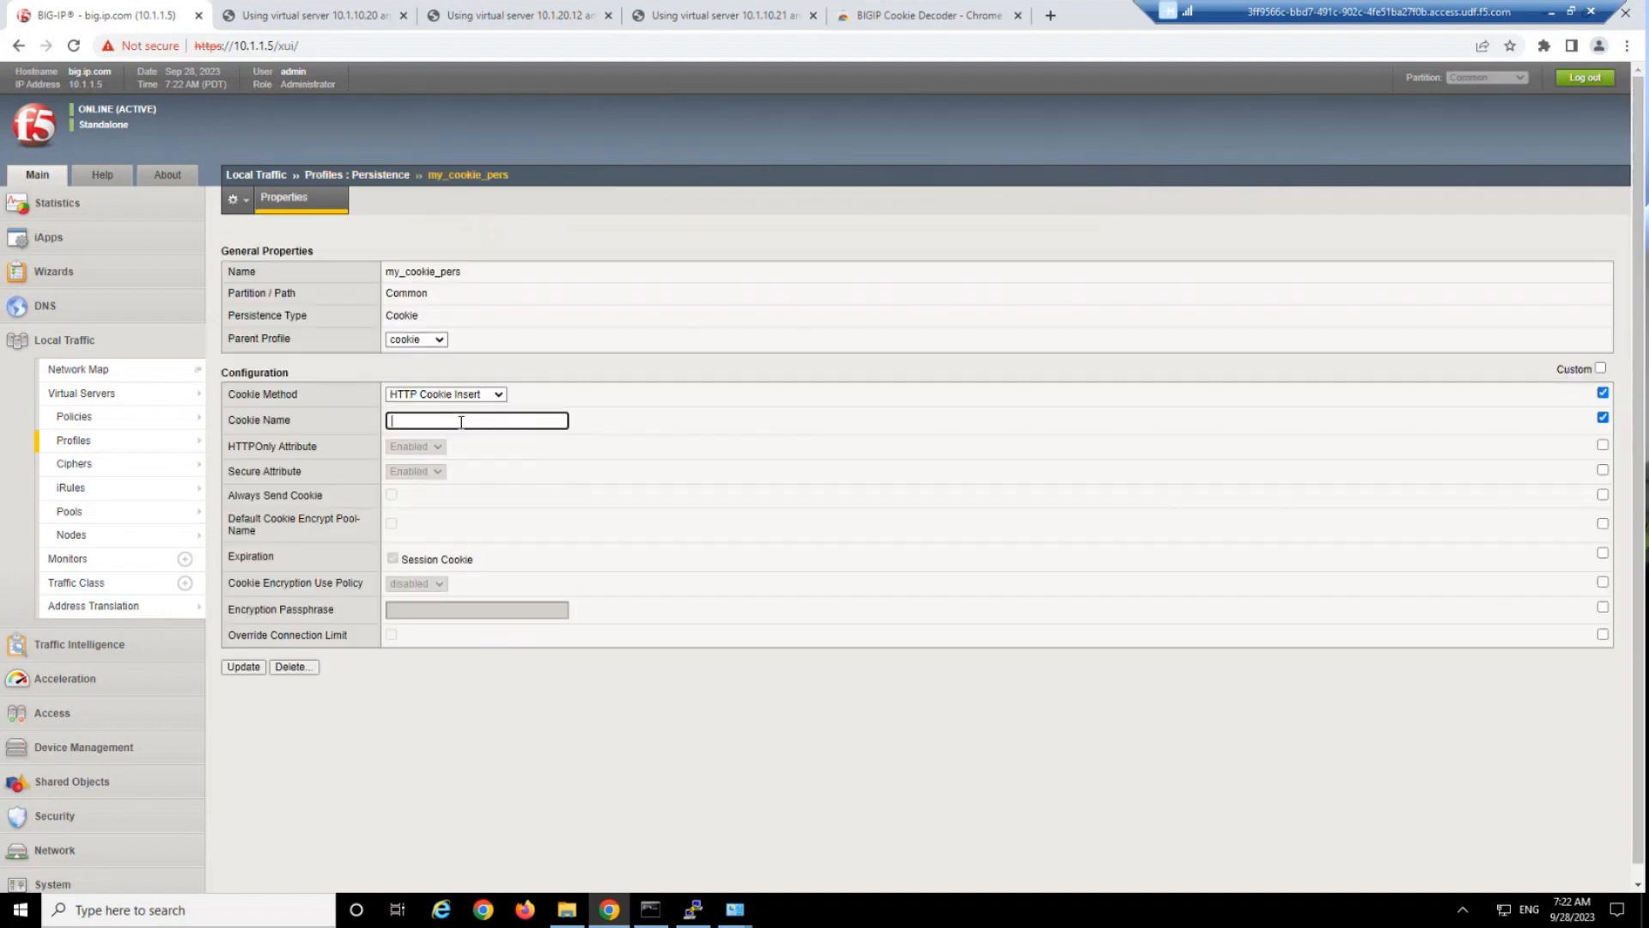
pyautogui.write('whatever')
pyautogui.click(1603, 582)
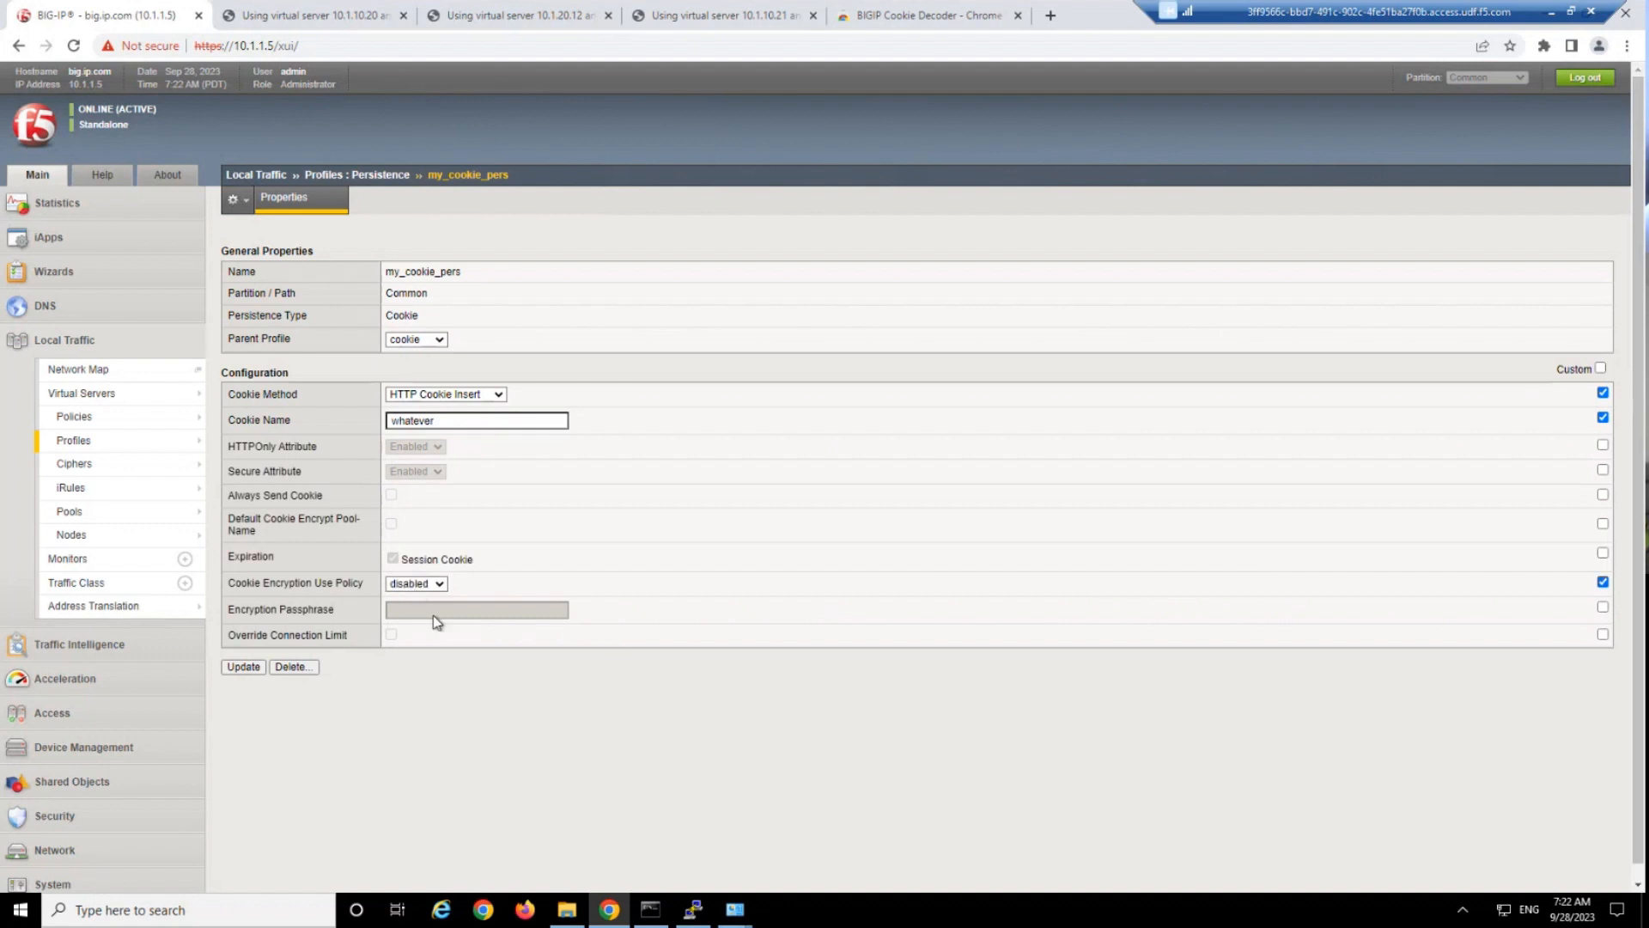
pyautogui.click(428, 585)
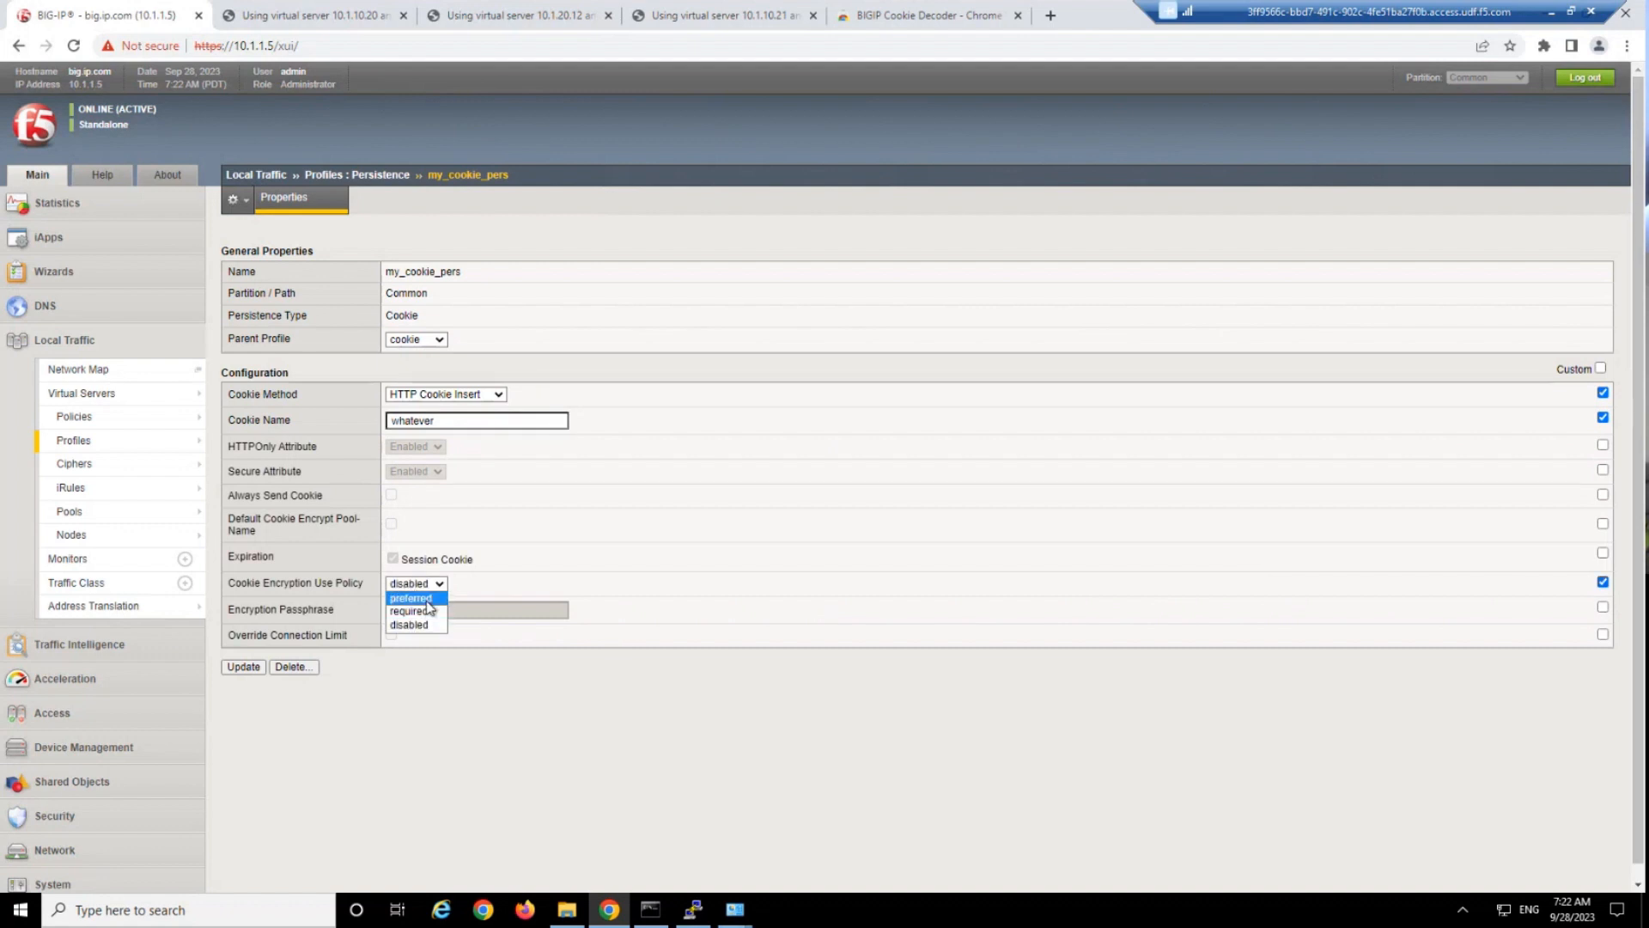
pyautogui.click(427, 601)
# Return to the 10.1.10.20 test page and decode the BIGipServerhttp_pool cookie with the BIGIP Cookie Decoder extension.
pyautogui.click(880, 7)
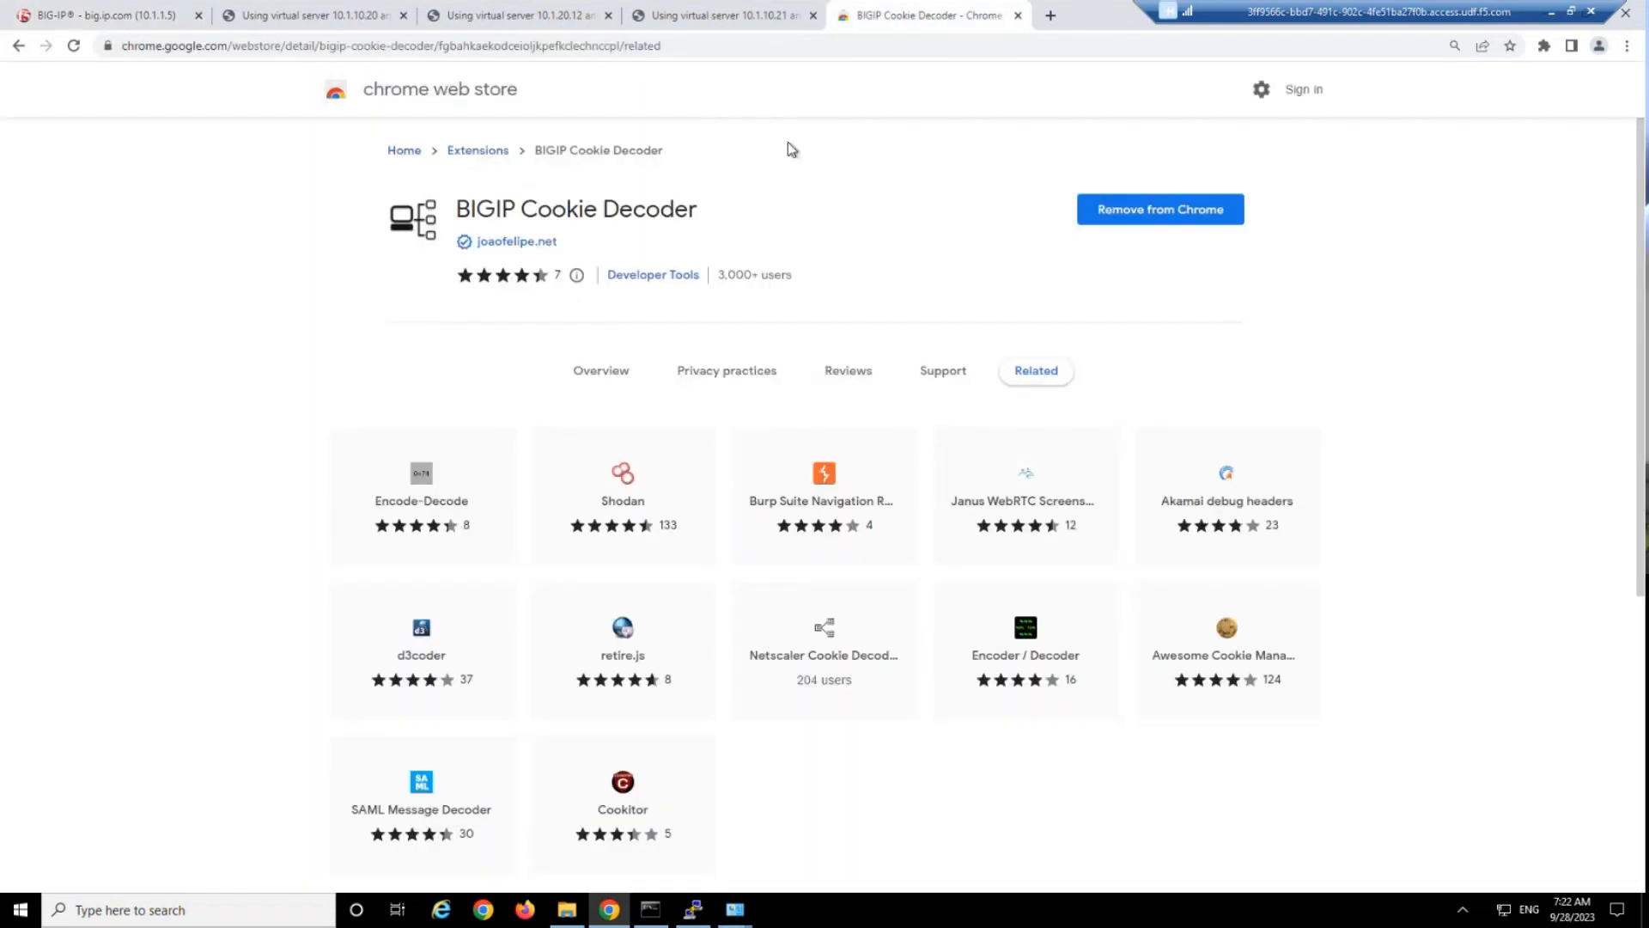
pyautogui.click(714, 15)
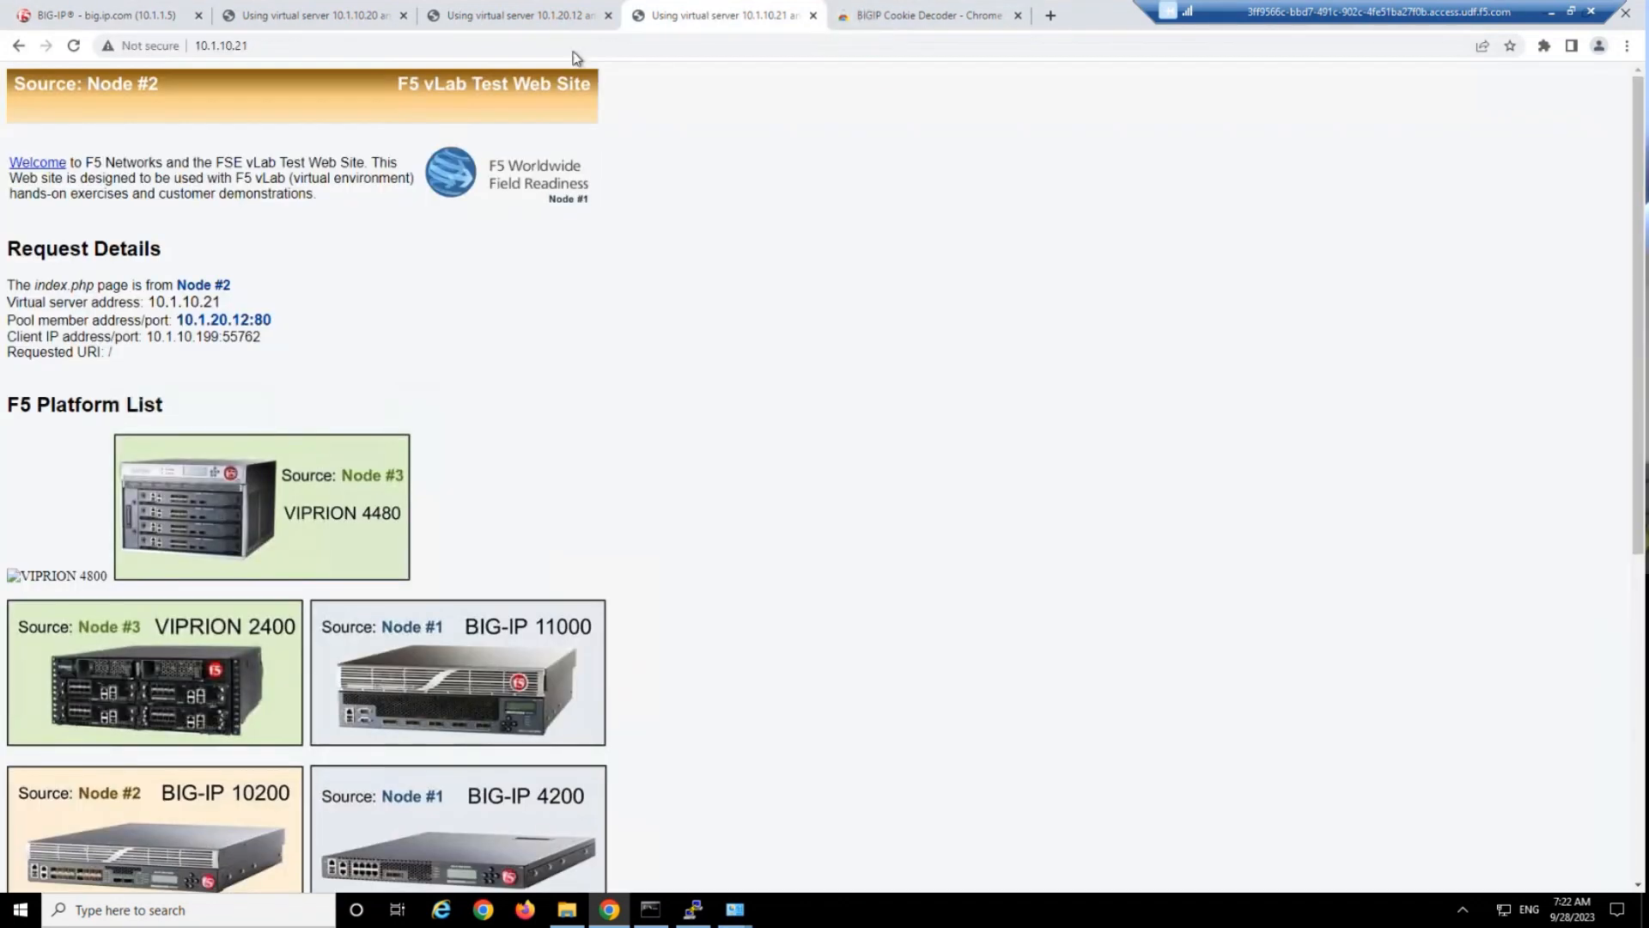
pyautogui.click(311, 12)
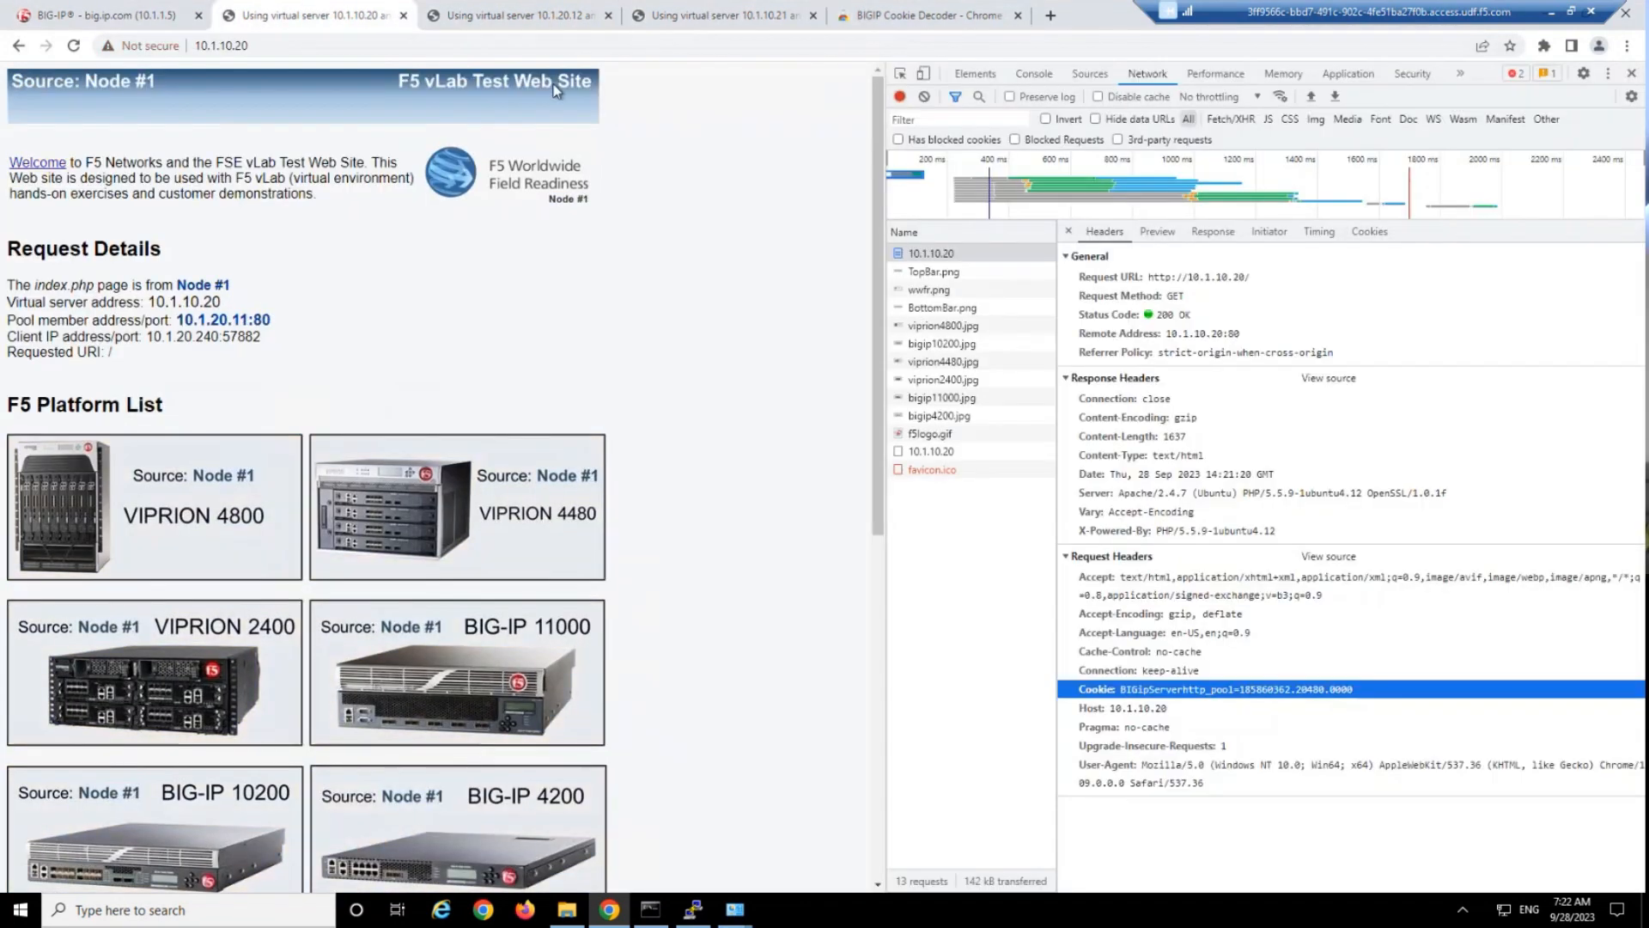
pyautogui.click(1544, 45)
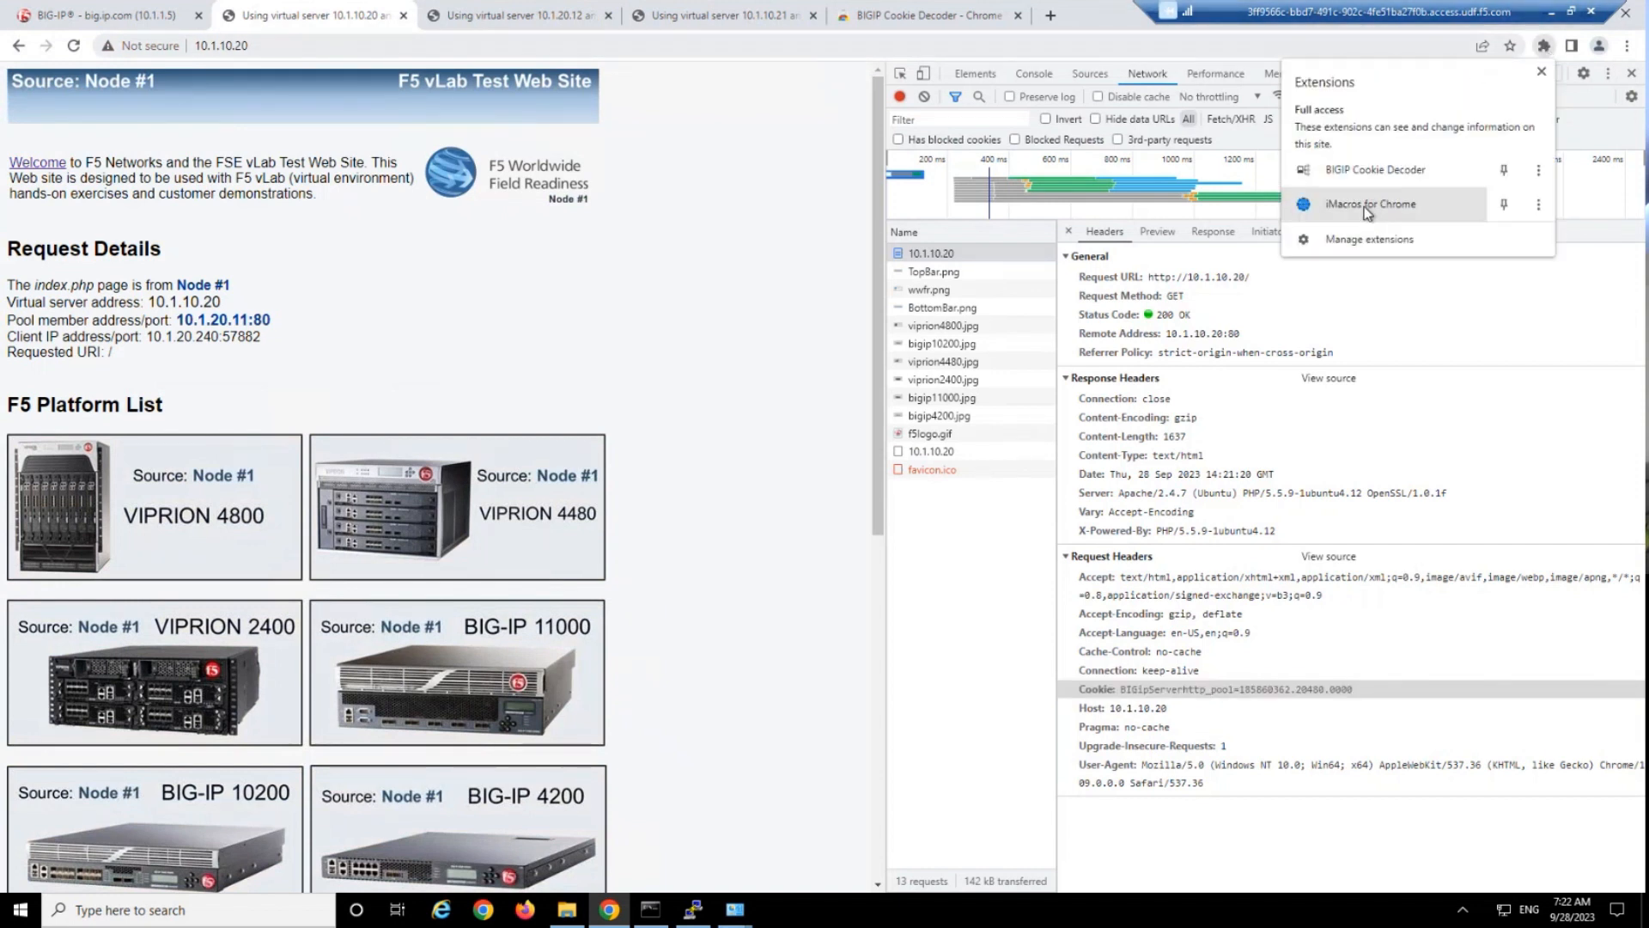
pyautogui.click(1374, 172)
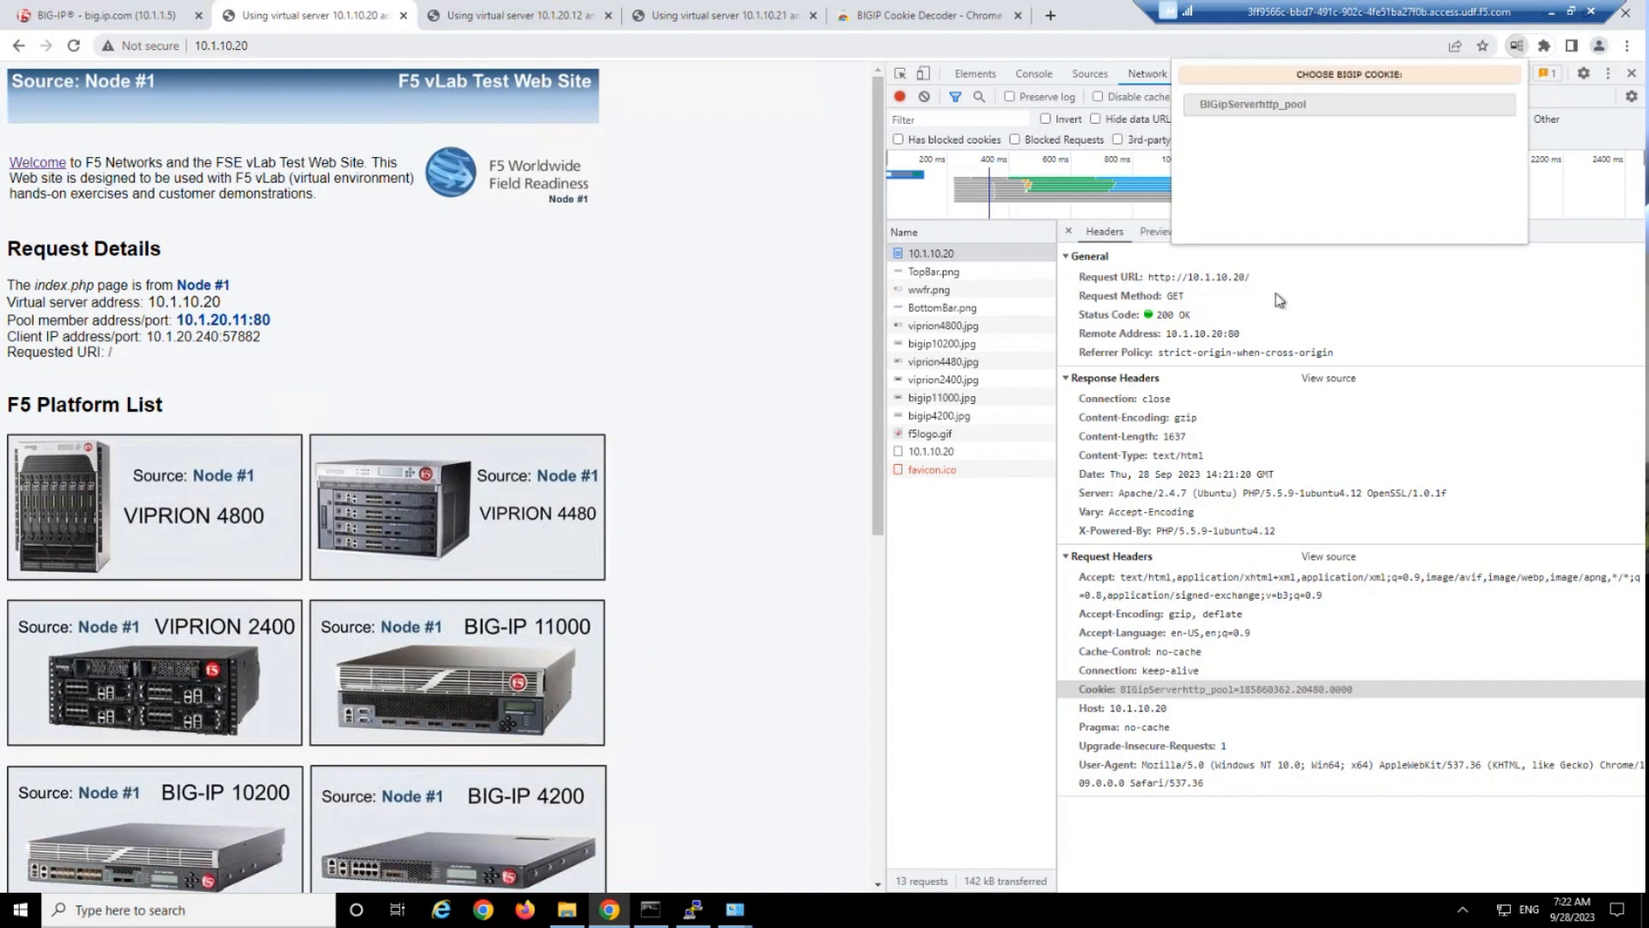
pyautogui.click(1283, 105)
# Examine the decoded node address and the pool name contained in the cookie request header.
pyautogui.moveTo(1380, 153); pyautogui.dragTo(1520, 159)
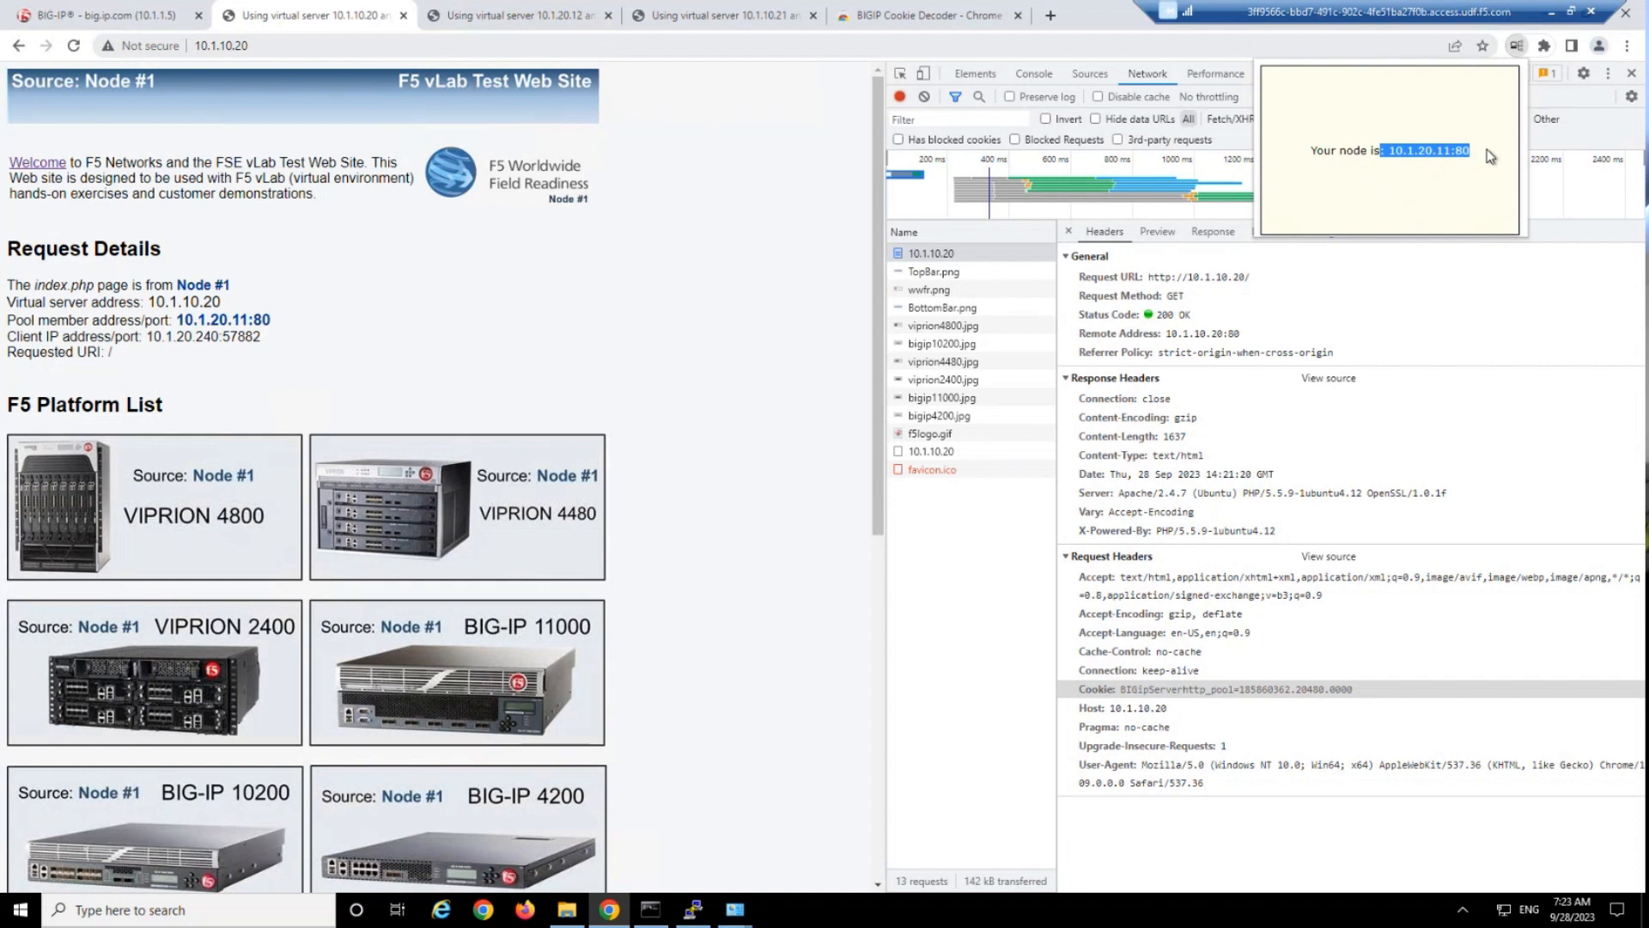
pyautogui.click(1487, 153)
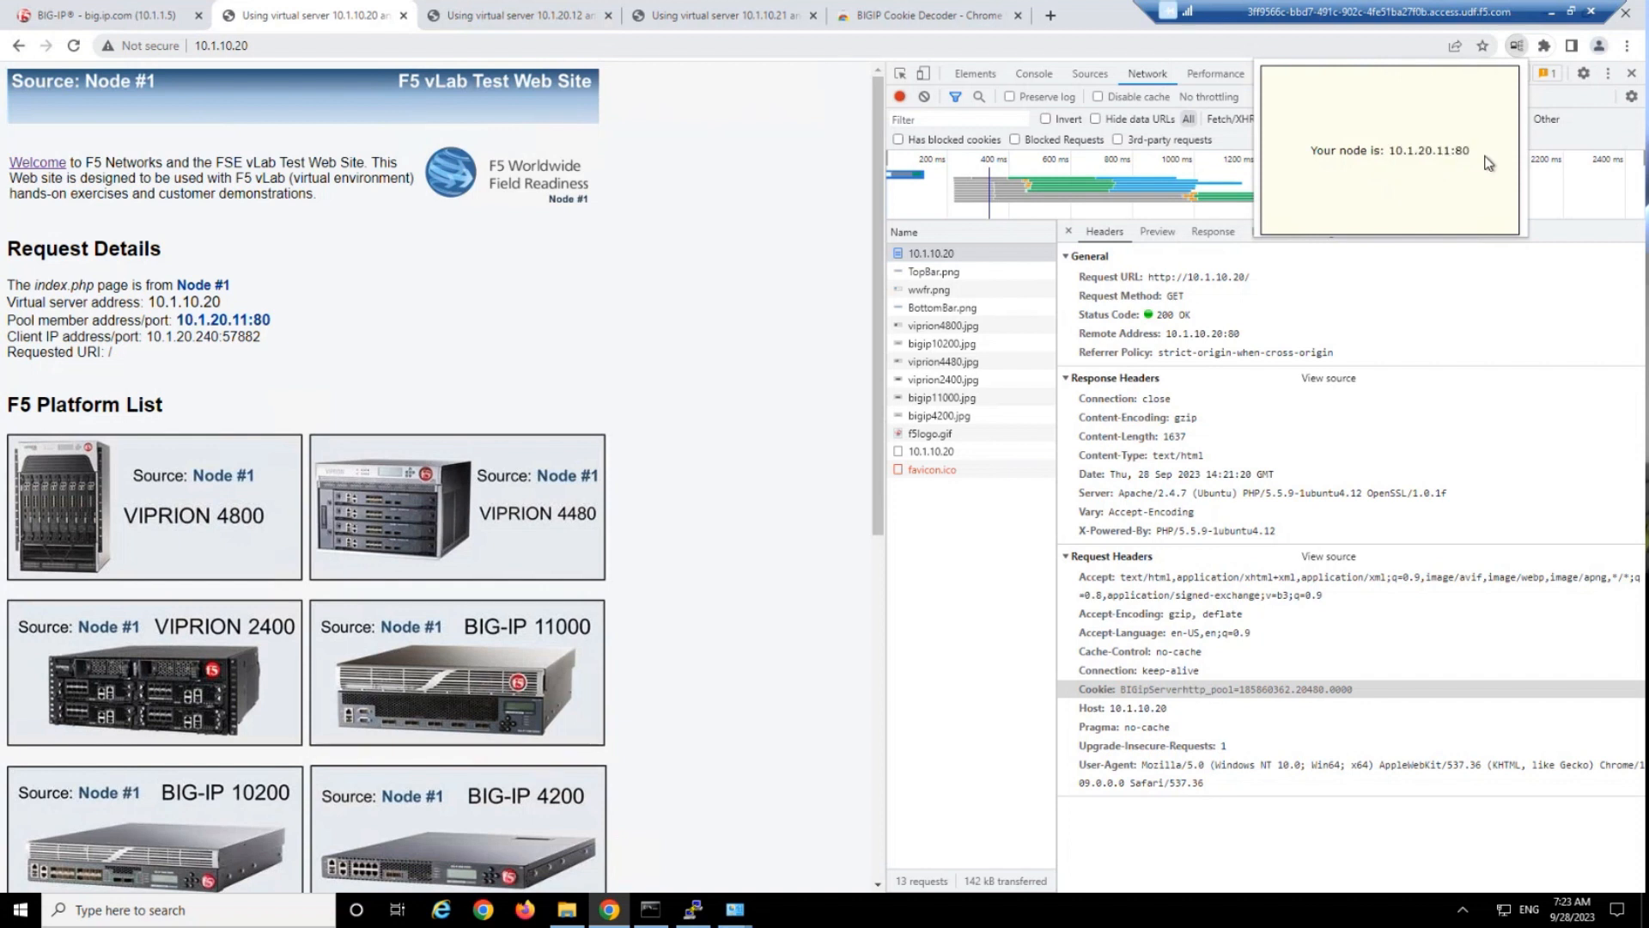
pyautogui.moveTo(1388, 151); pyautogui.dragTo(1491, 156)
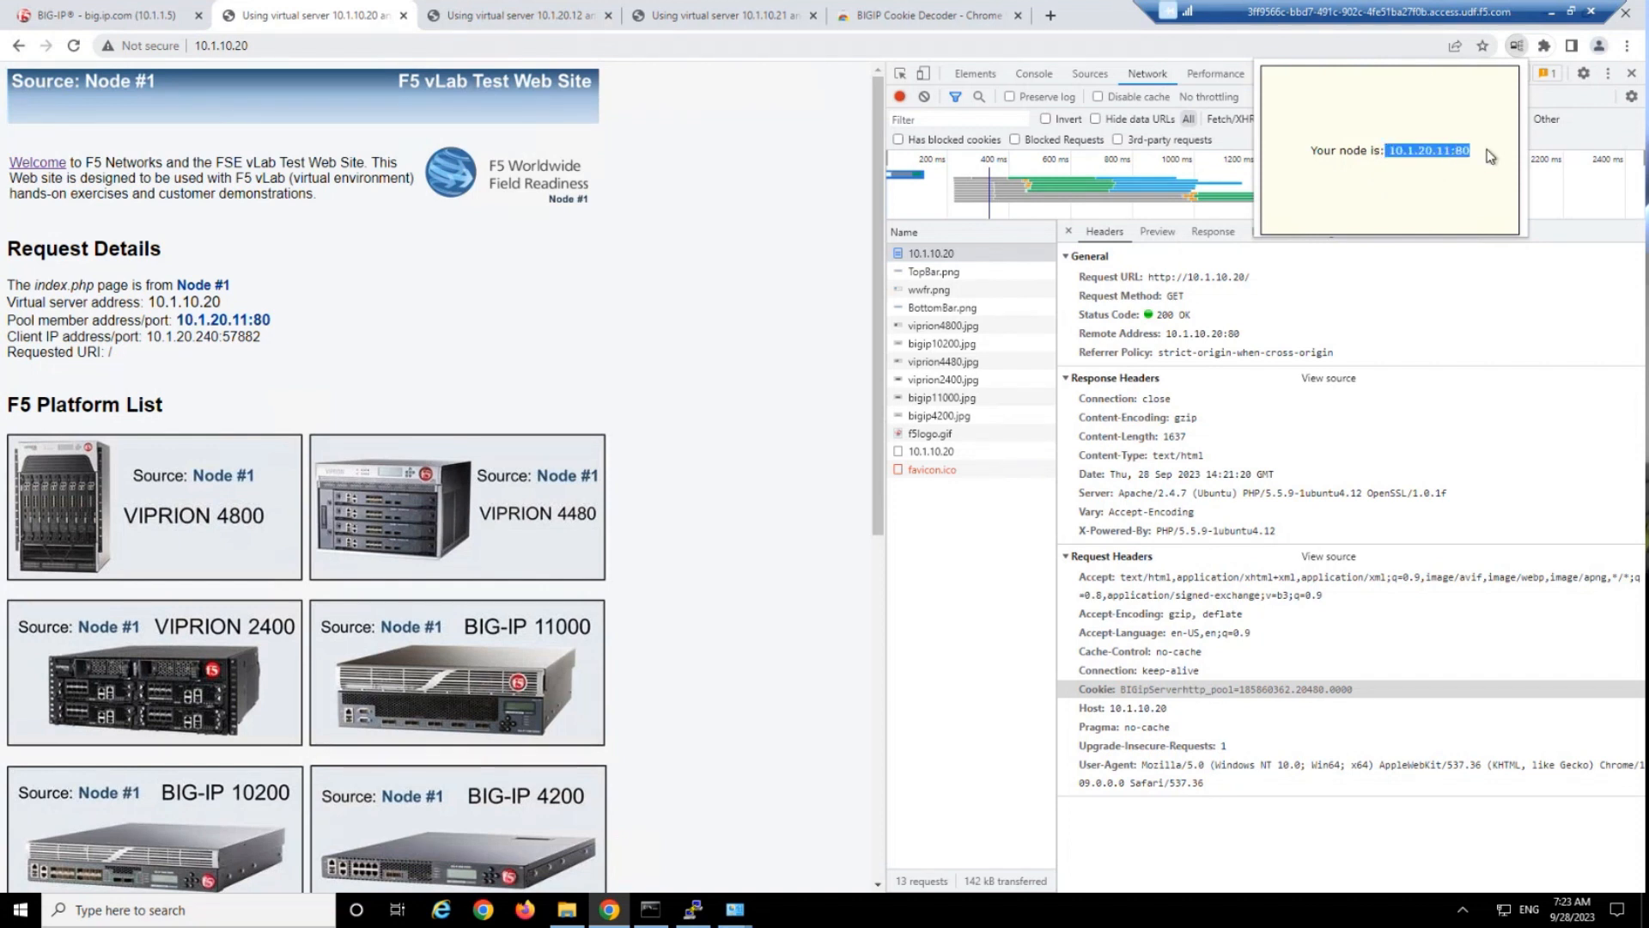
pyautogui.click(1441, 168)
pyautogui.moveTo(1120, 689); pyautogui.dragTo(1240, 690)
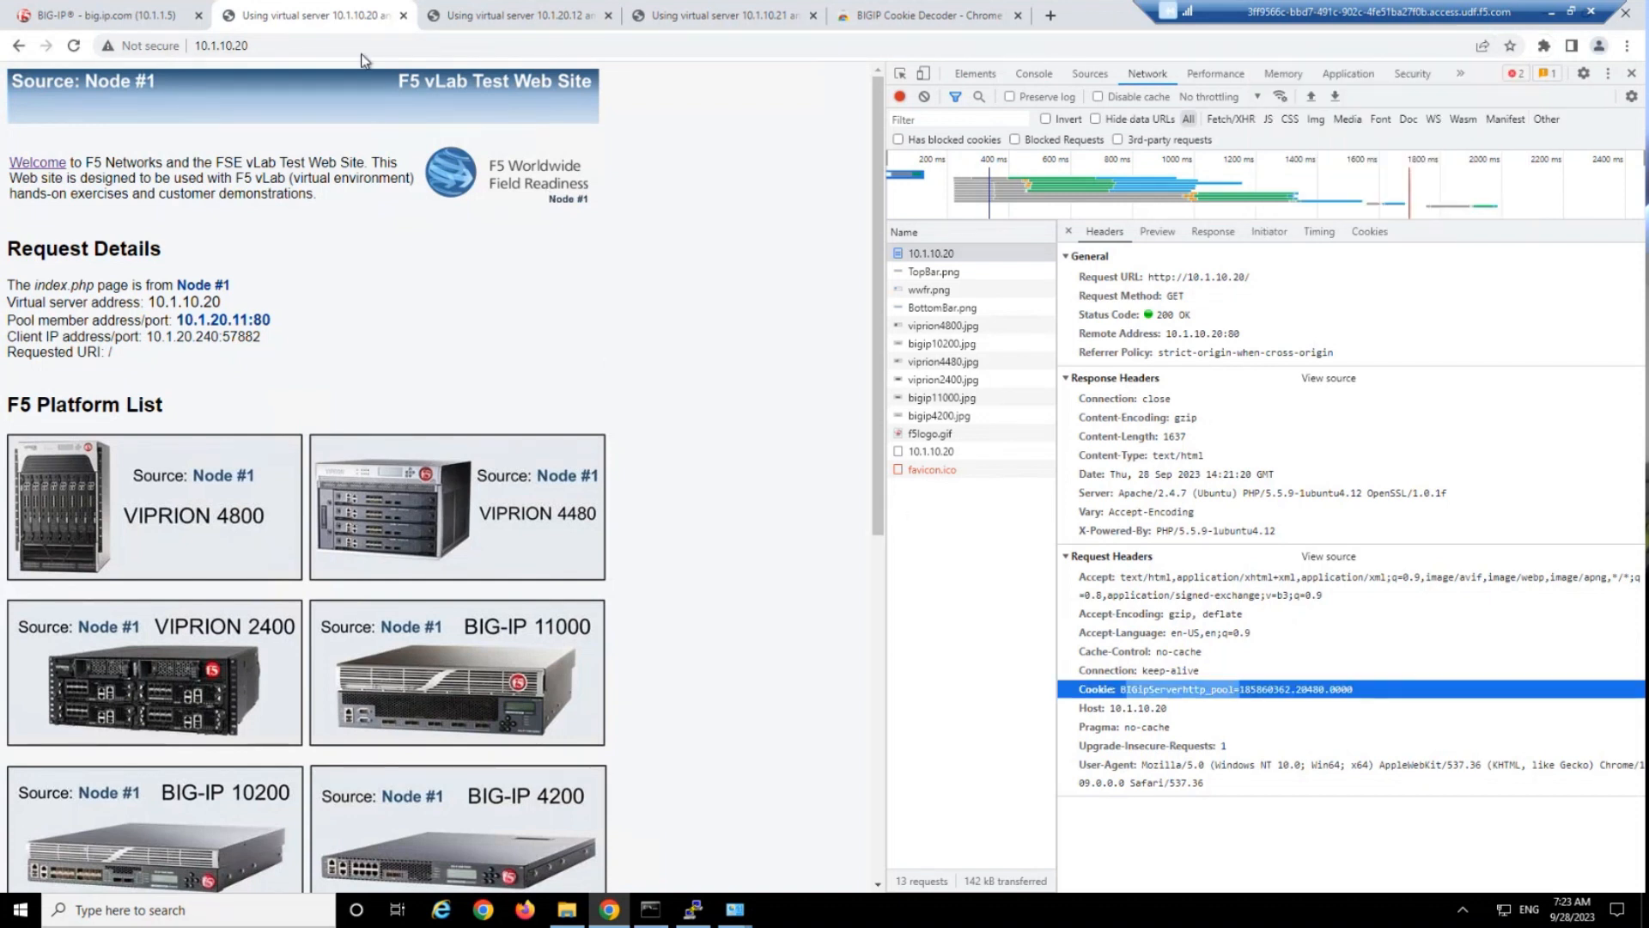
# Enable a custom encryption passphrase in the my_cookie_pers profile on BIG-IP and enter the passphrase.
pyautogui.click(154, 5)
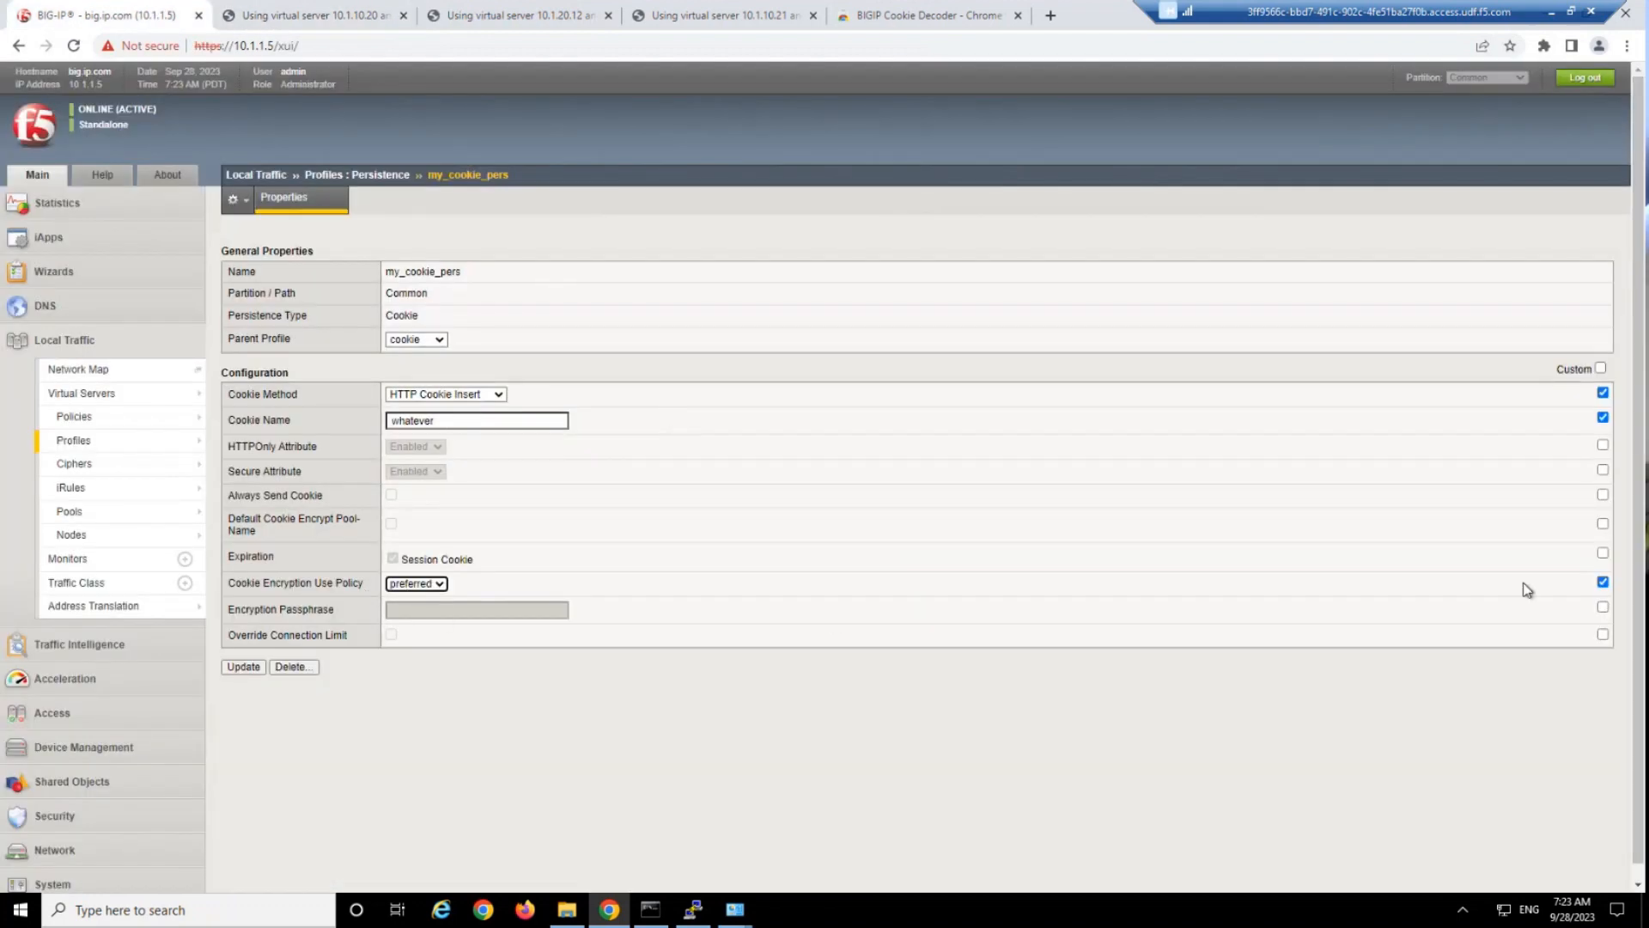
pyautogui.click(1603, 608)
pyautogui.click(553, 612)
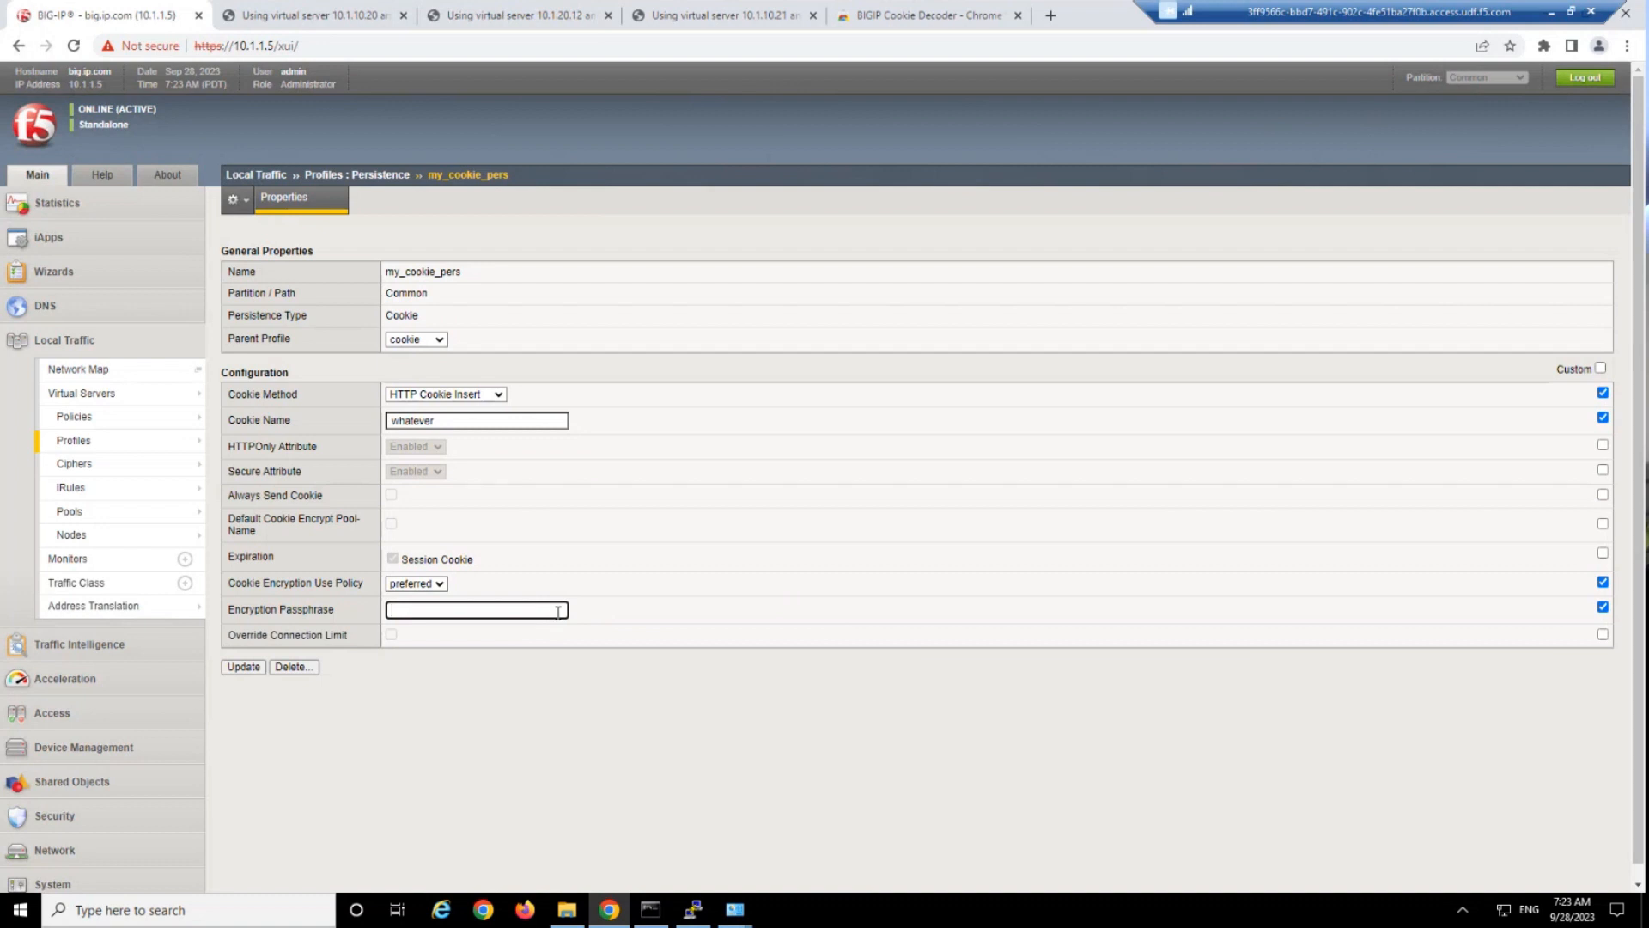
pyautogui.write('••••')
pyautogui.moveTo(257, 612); pyautogui.dragTo(328, 614)
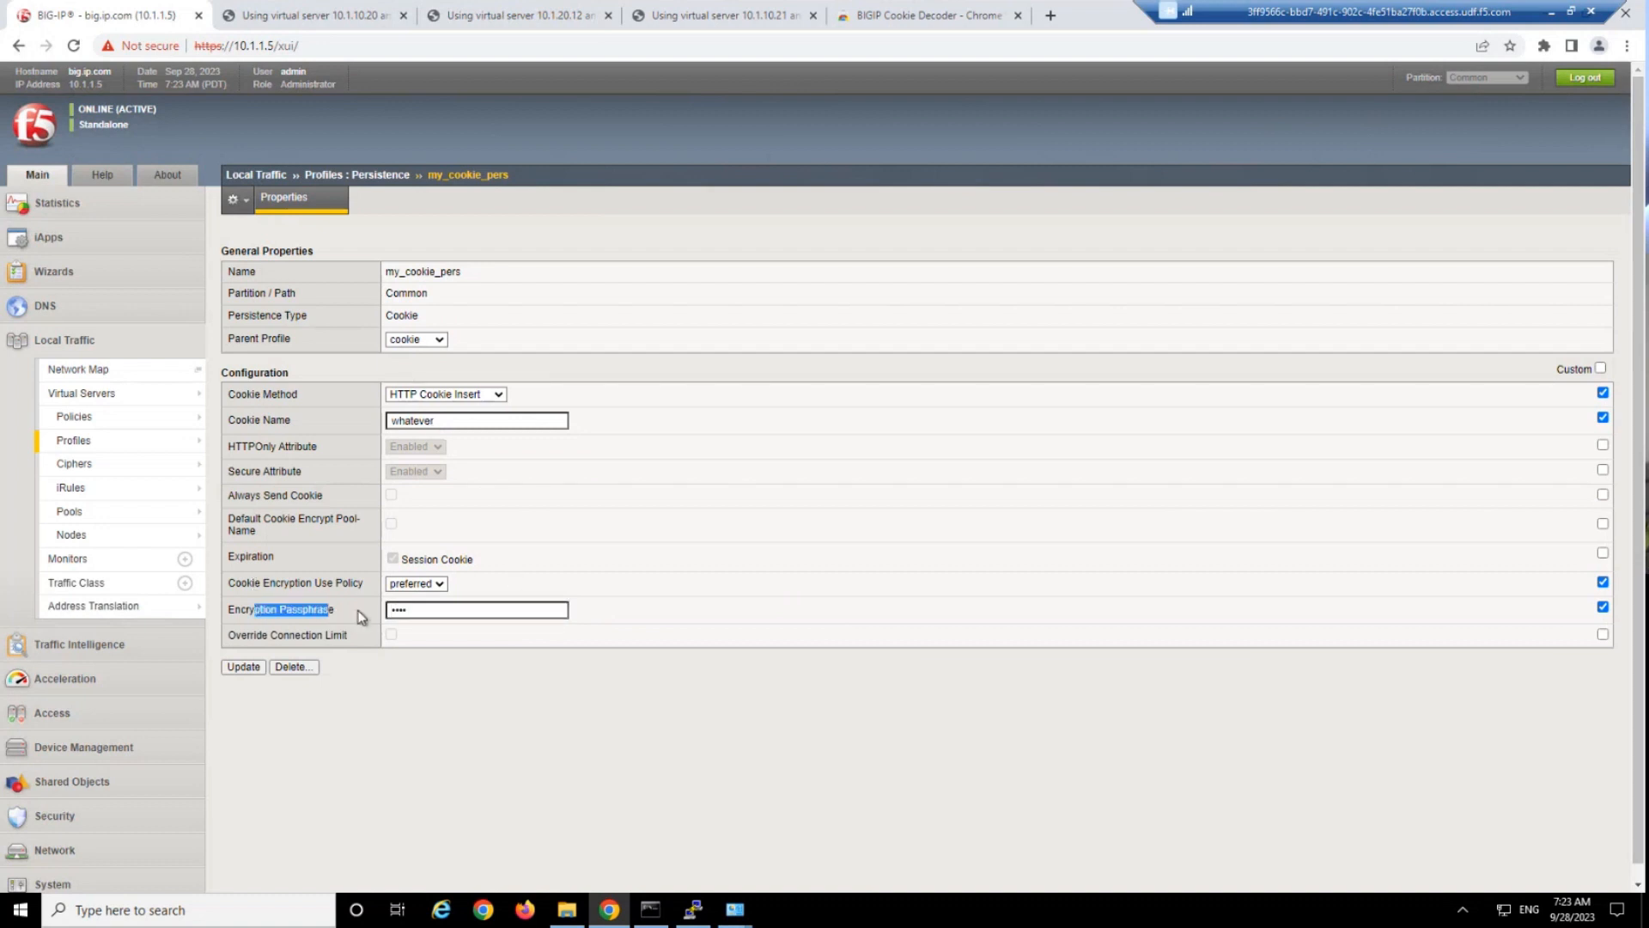
pyautogui.click(361, 617)
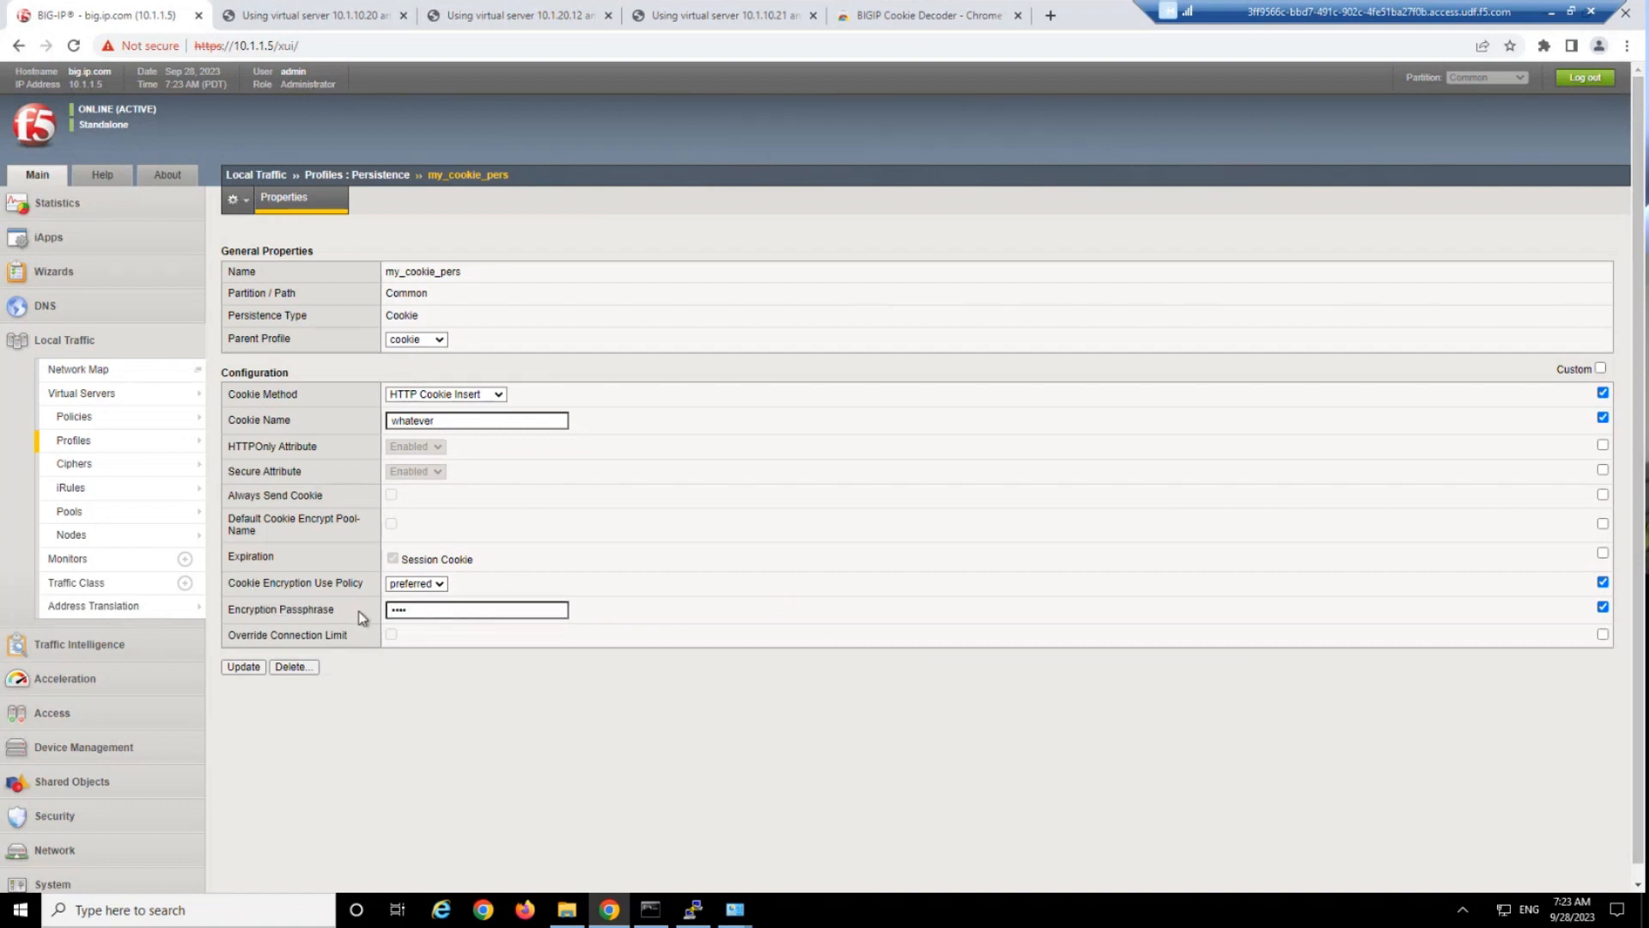
# Customize the cookie expiration to 5 minutes instead of a session cookie and update the persistence profile.
pyautogui.click(1603, 552)
pyautogui.click(392, 558)
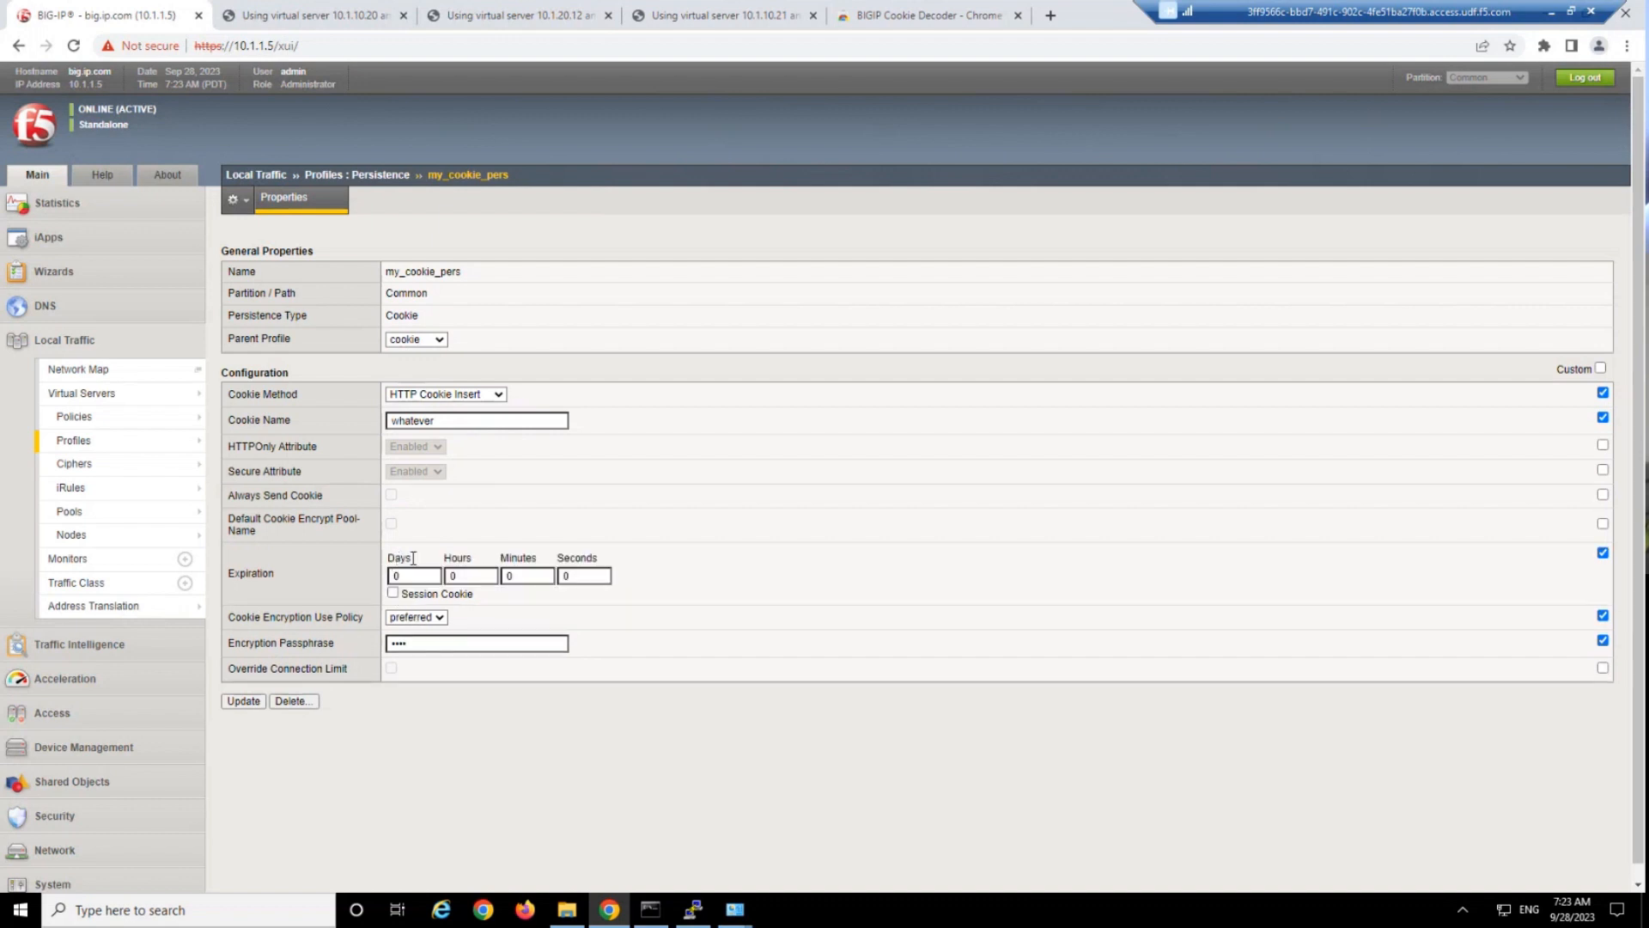
pyautogui.doubleClick(533, 573)
pyautogui.write('5')
pyautogui.click(1602, 552)
pyautogui.click(1602, 554)
pyautogui.click(242, 702)
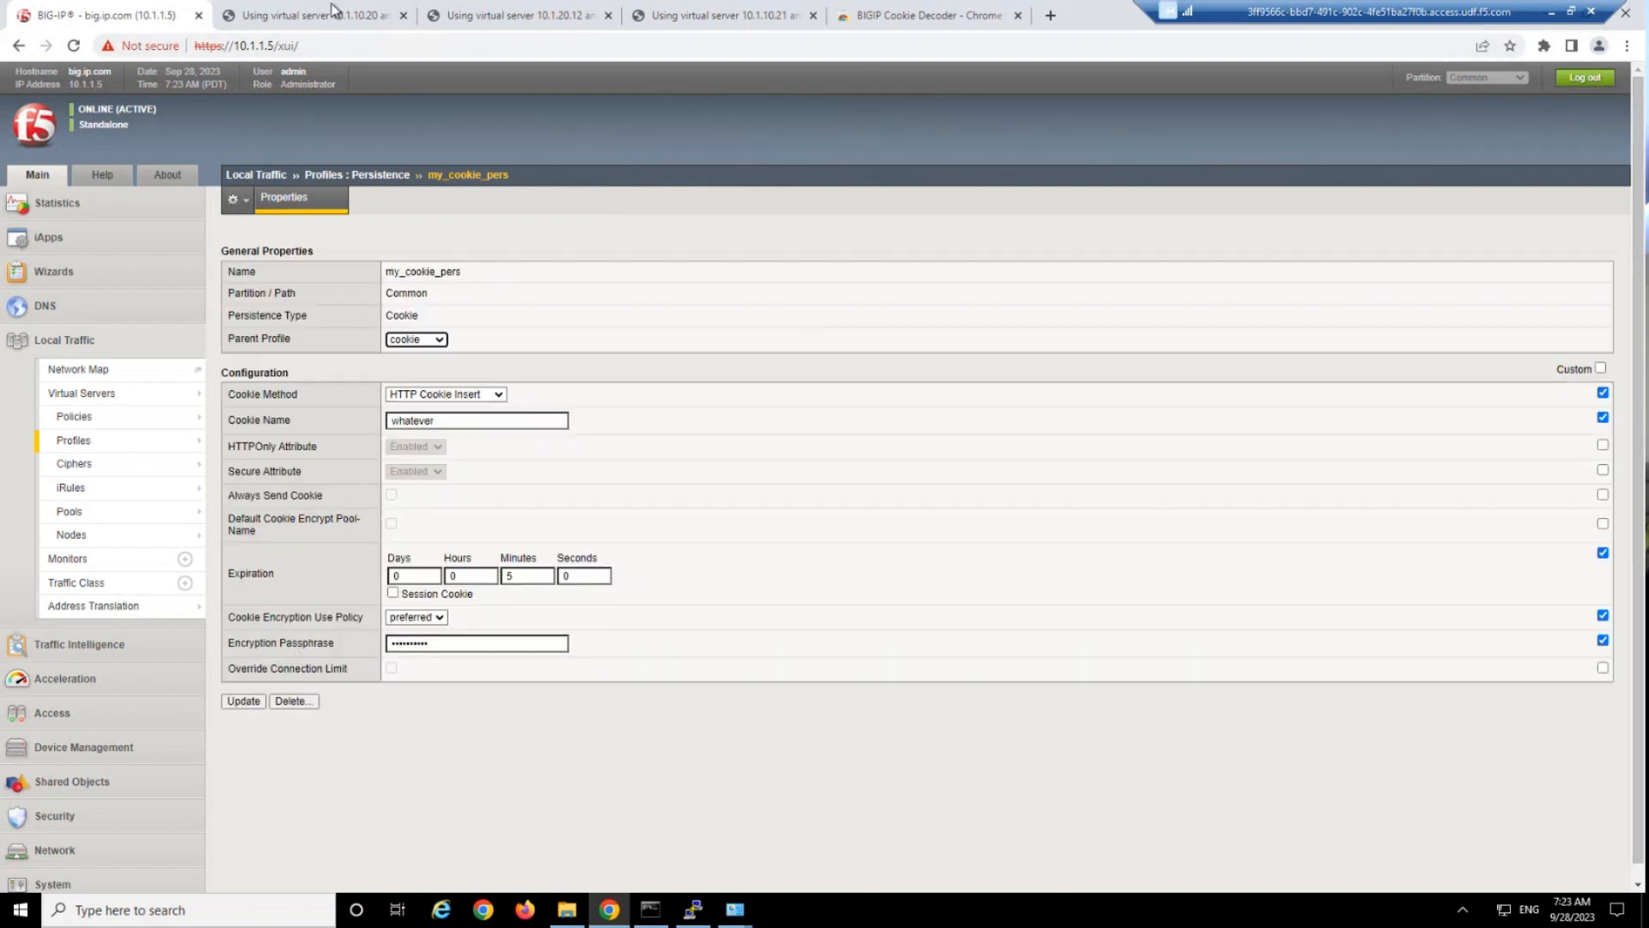
# Reload the 10.1.10.20 test page and examine the Set-Cookie response header of the main page request.
pyautogui.click(334, 10)
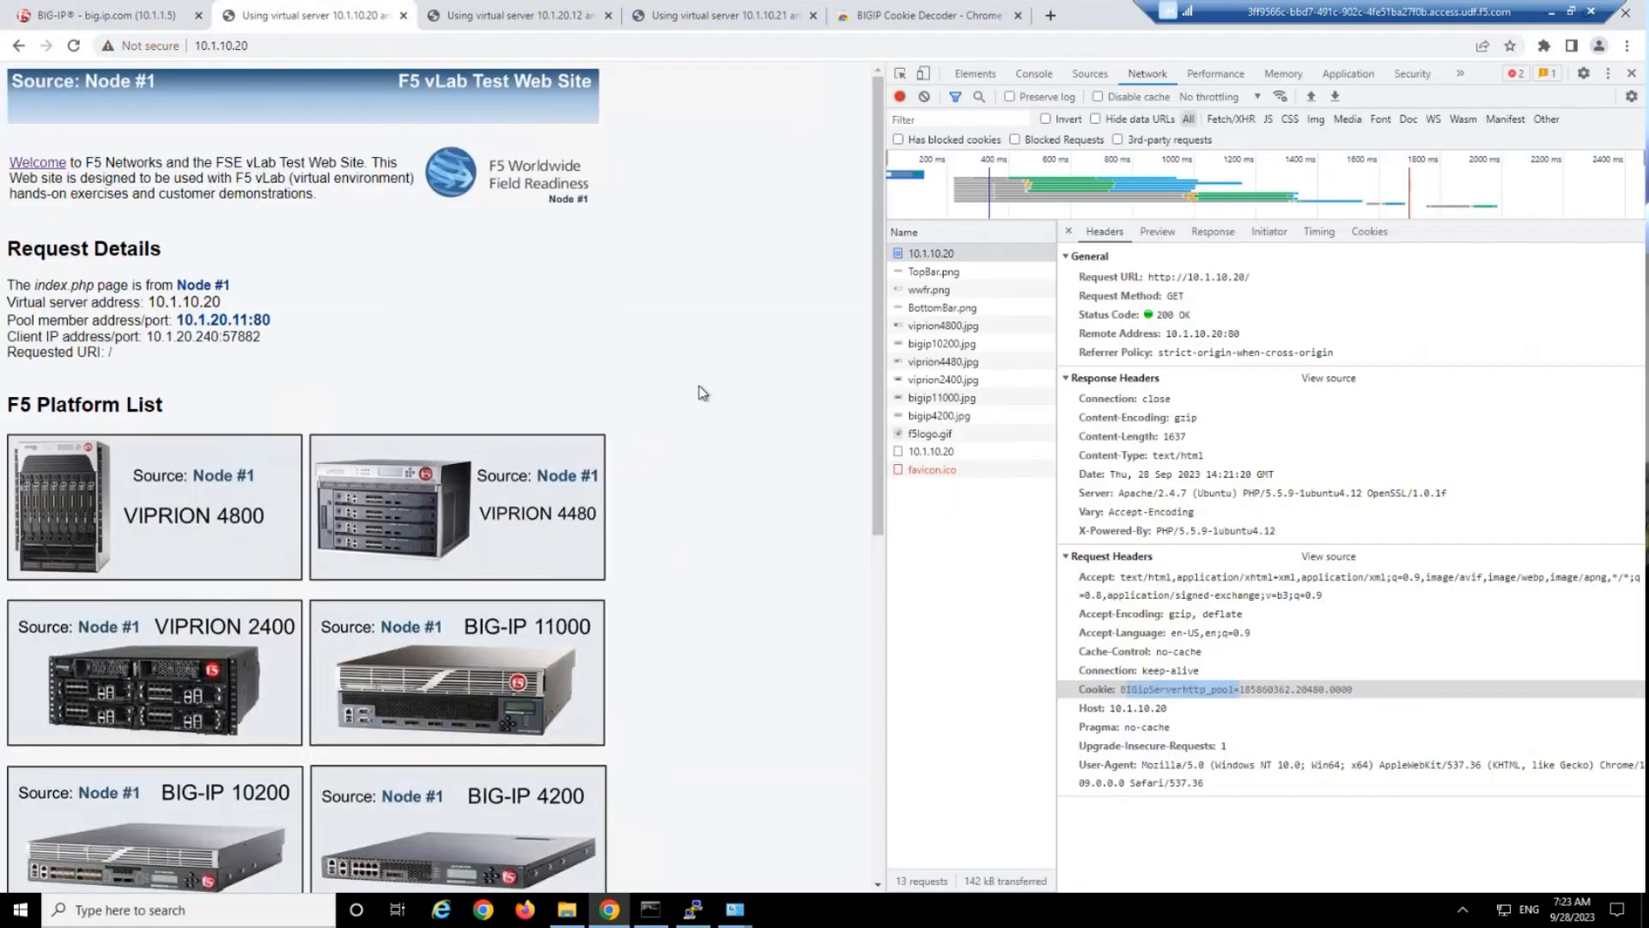
pyautogui.press('F5')
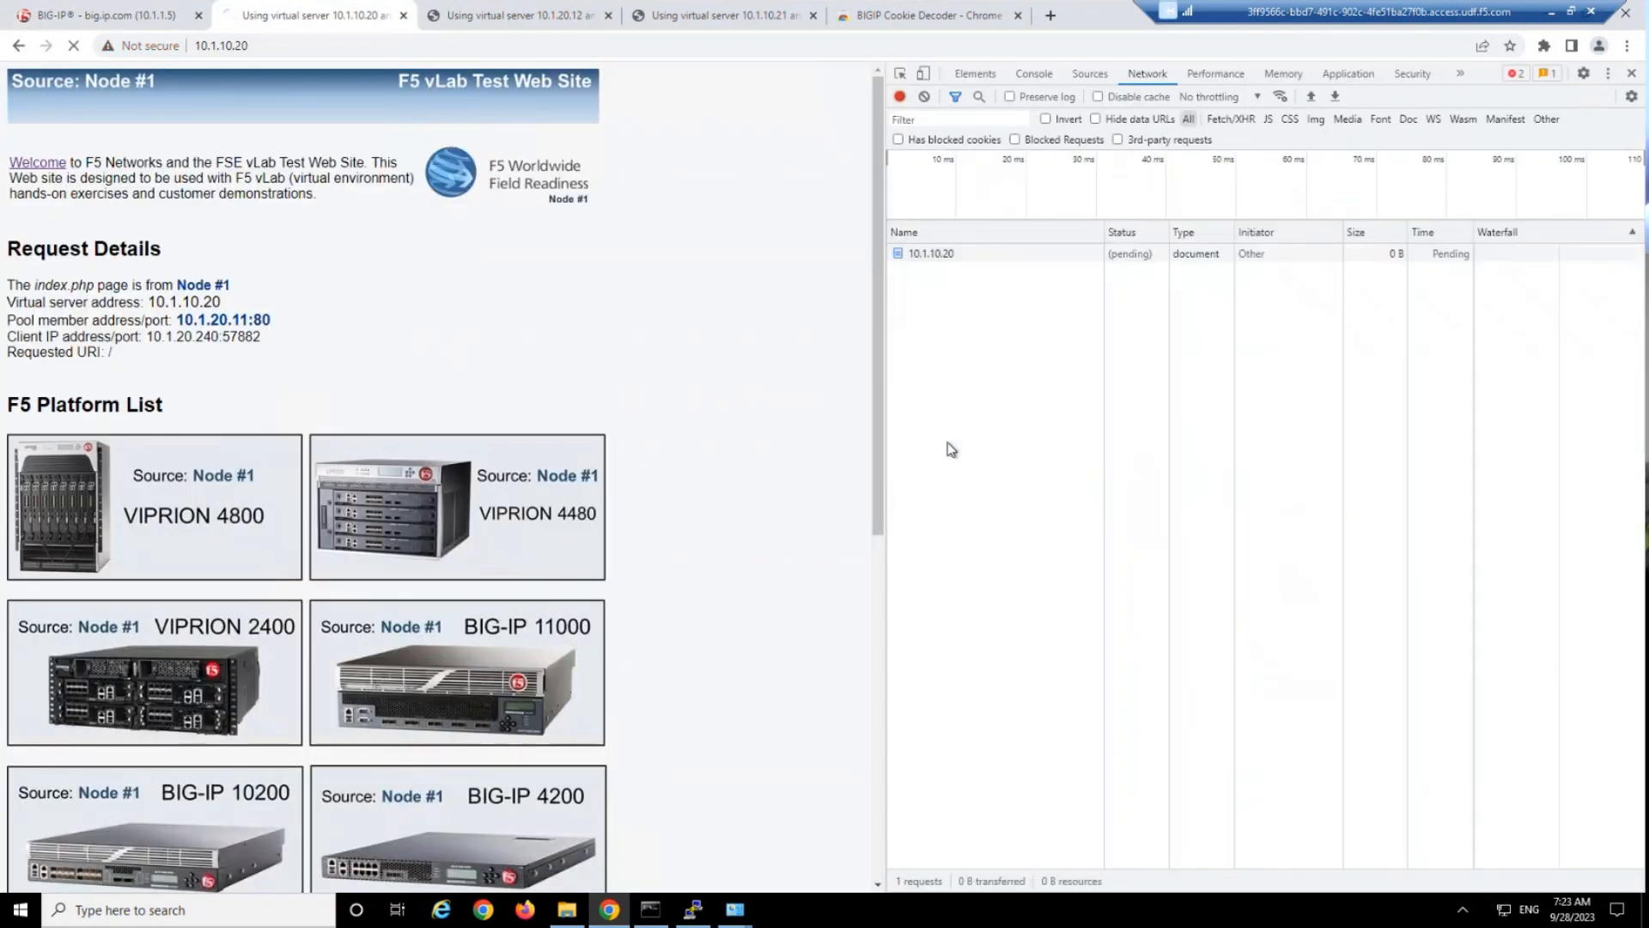
pyautogui.click(984, 256)
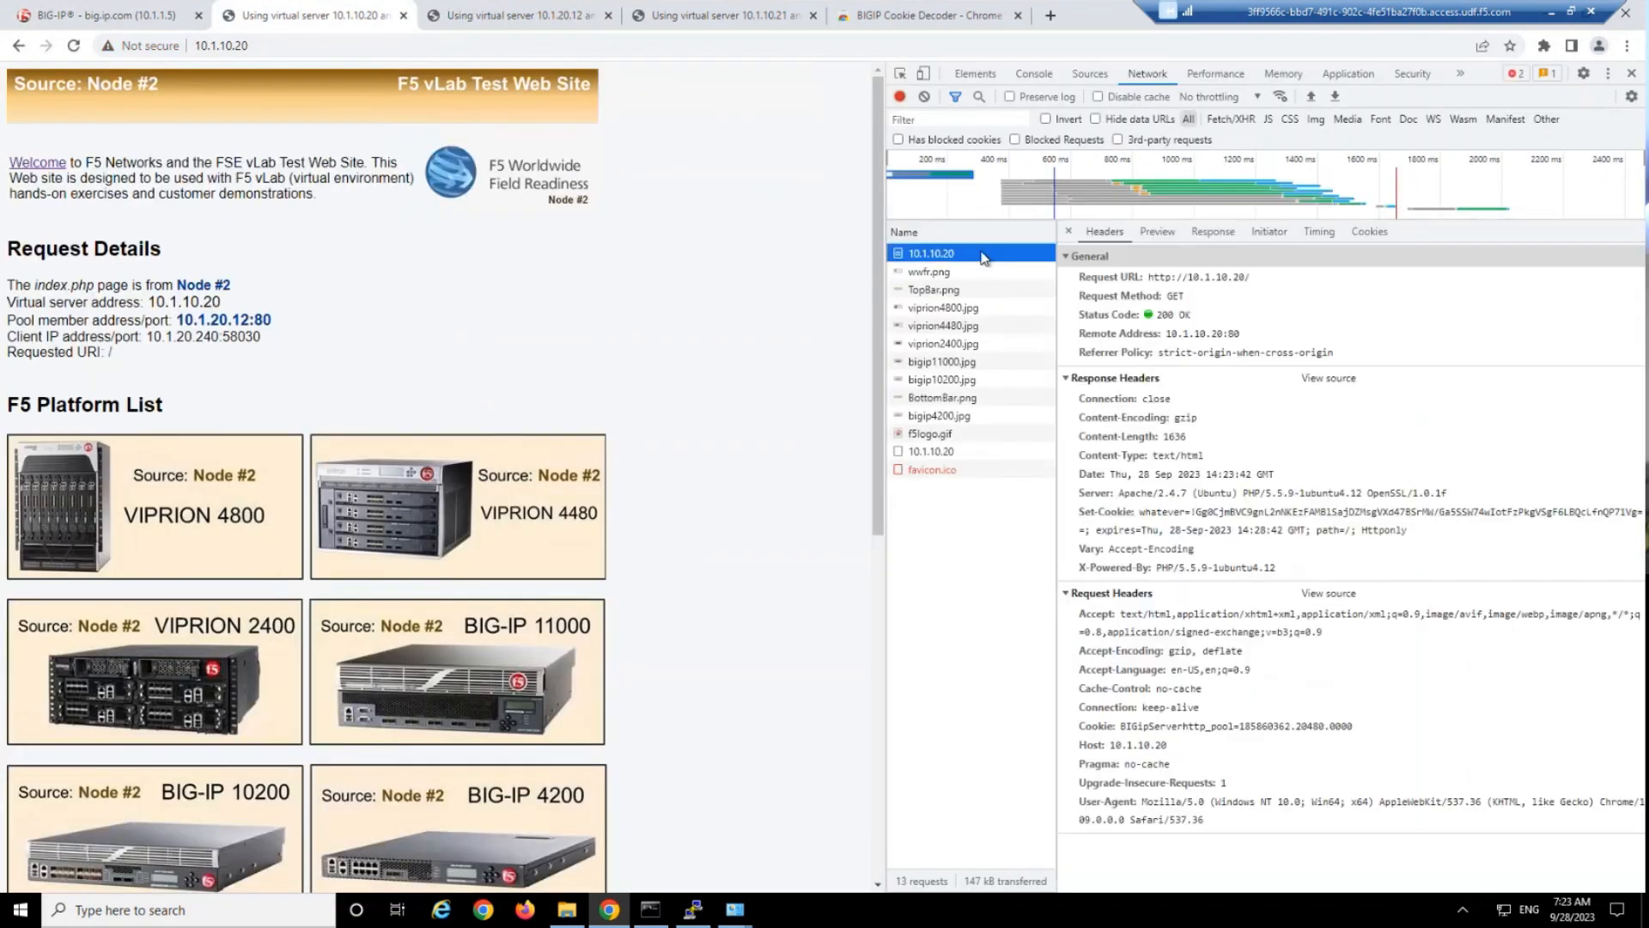
pyautogui.doubleClick(1177, 516)
pyautogui.moveTo(1194, 512); pyautogui.dragTo(1439, 540)
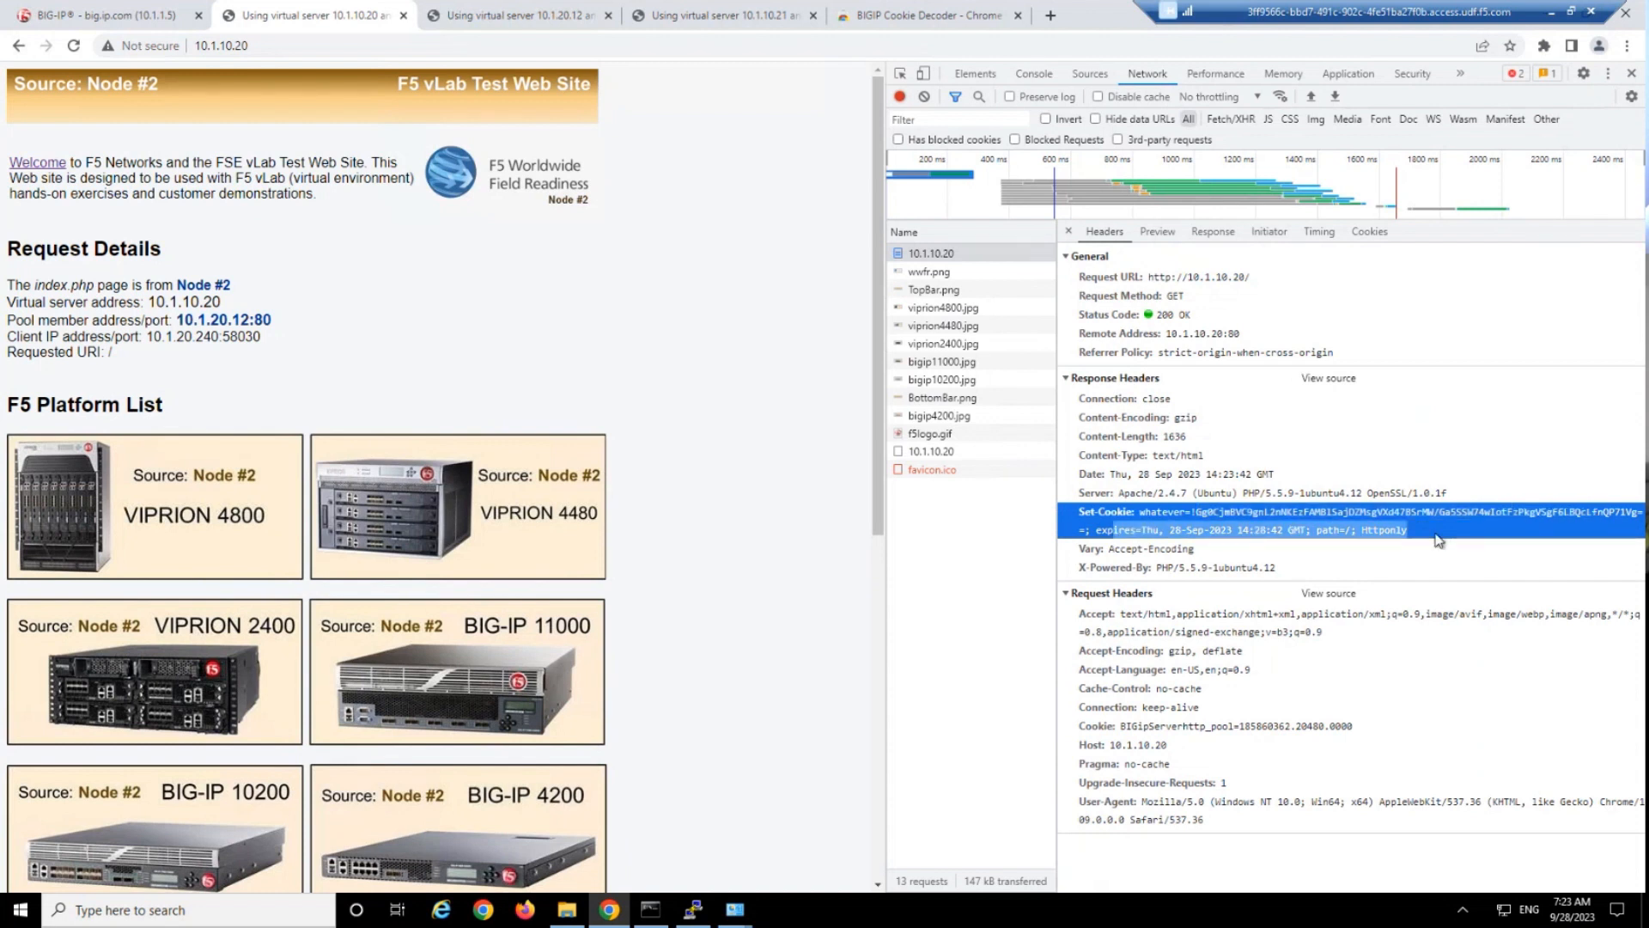
# Try to decode the whatever cookie with the BIGIP Cookie Decoder extension, and inspect the headers of the wwfr.png request.
pyautogui.click(1543, 46)
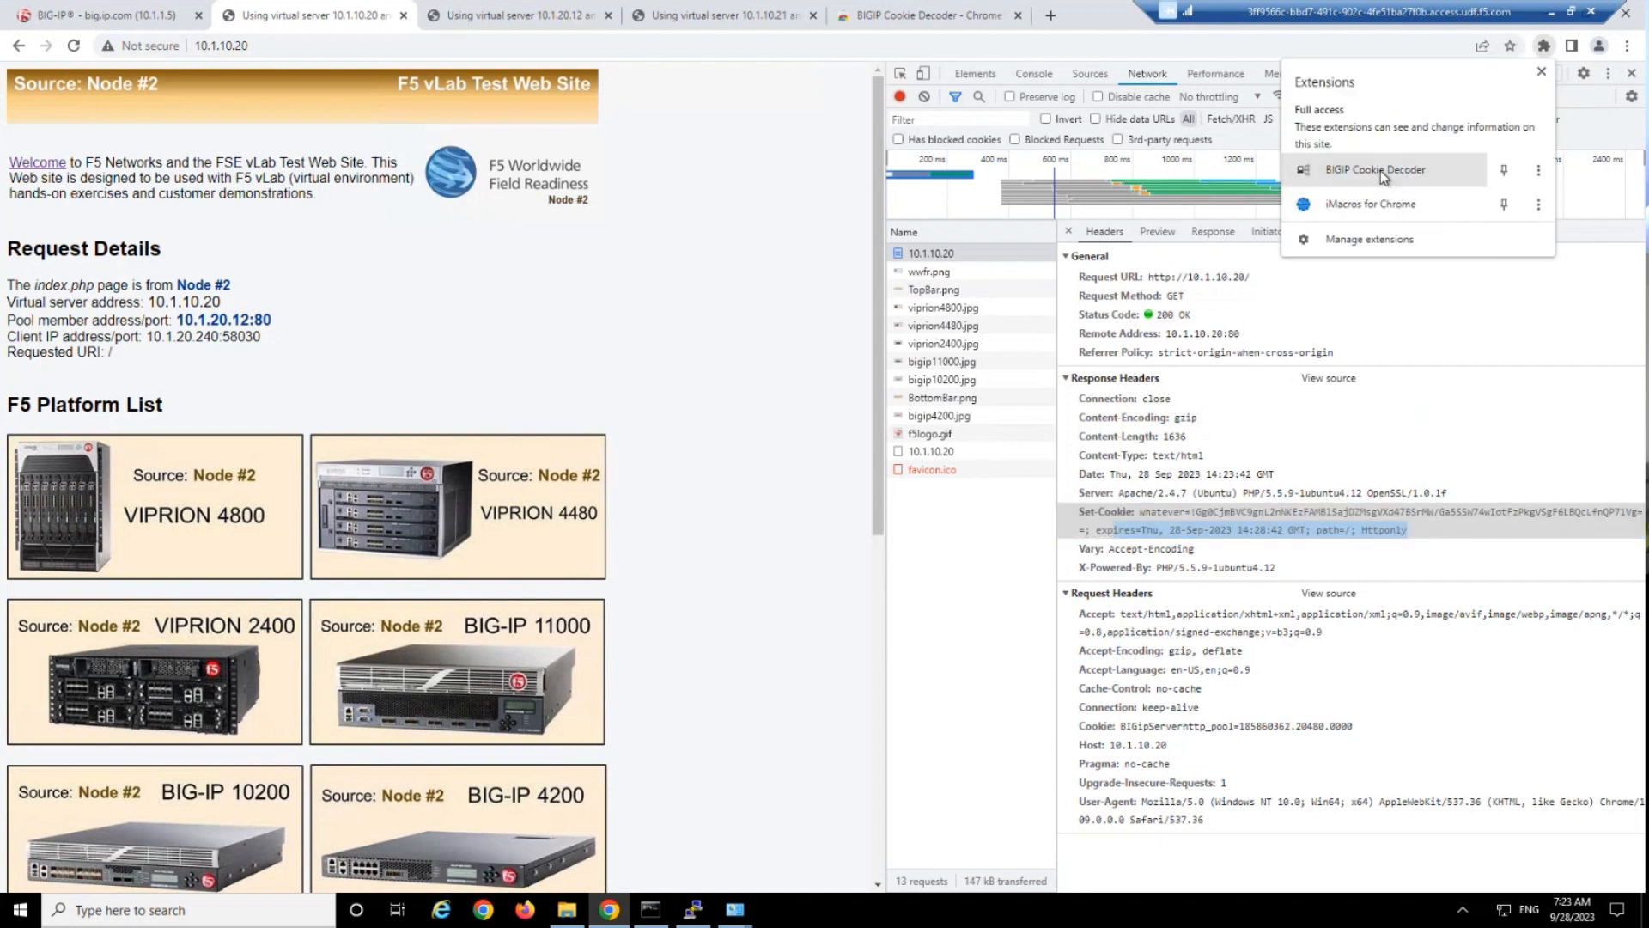
pyautogui.click(1380, 173)
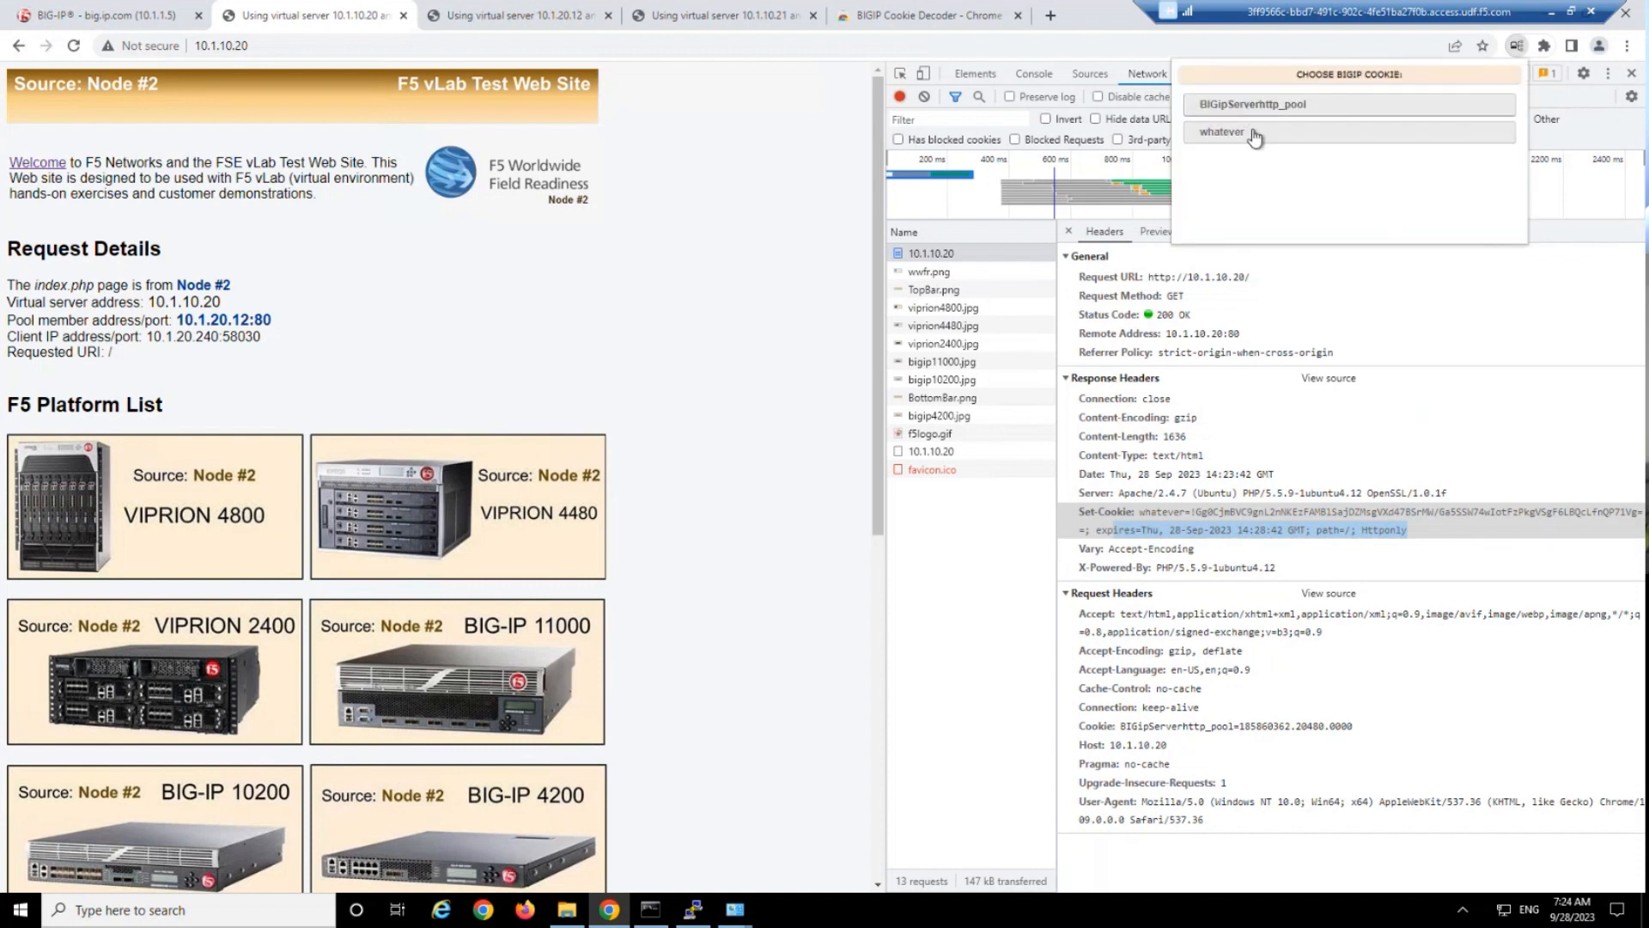
pyautogui.click(1253, 133)
pyautogui.moveTo(1319, 151); pyautogui.dragTo(1478, 158)
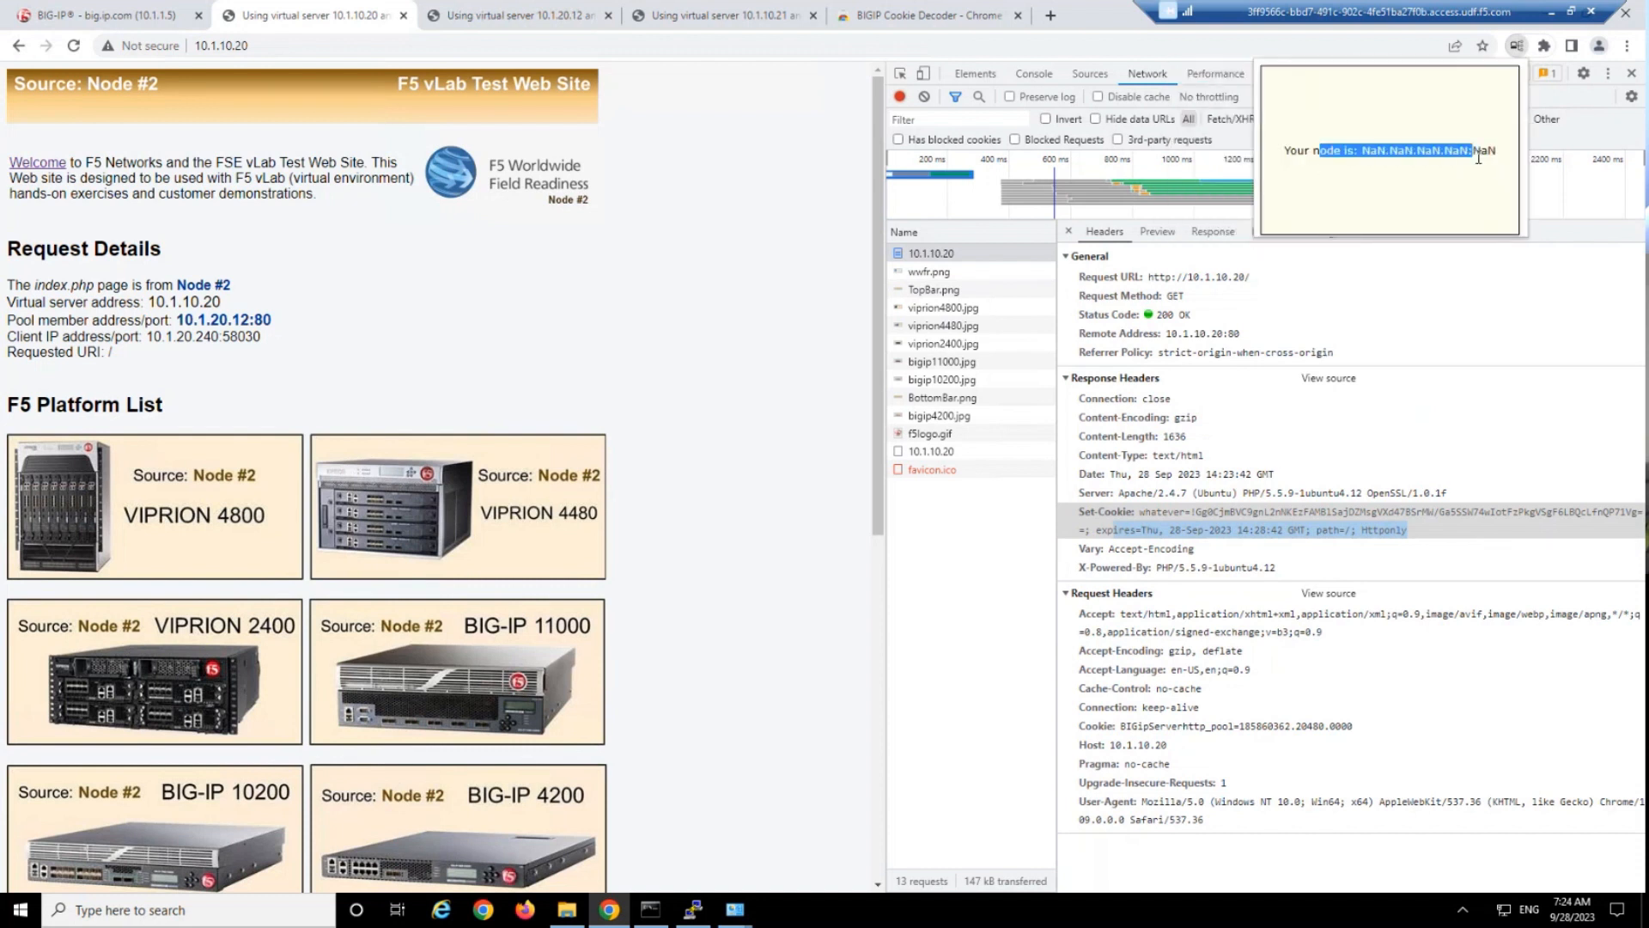
pyautogui.click(1264, 554)
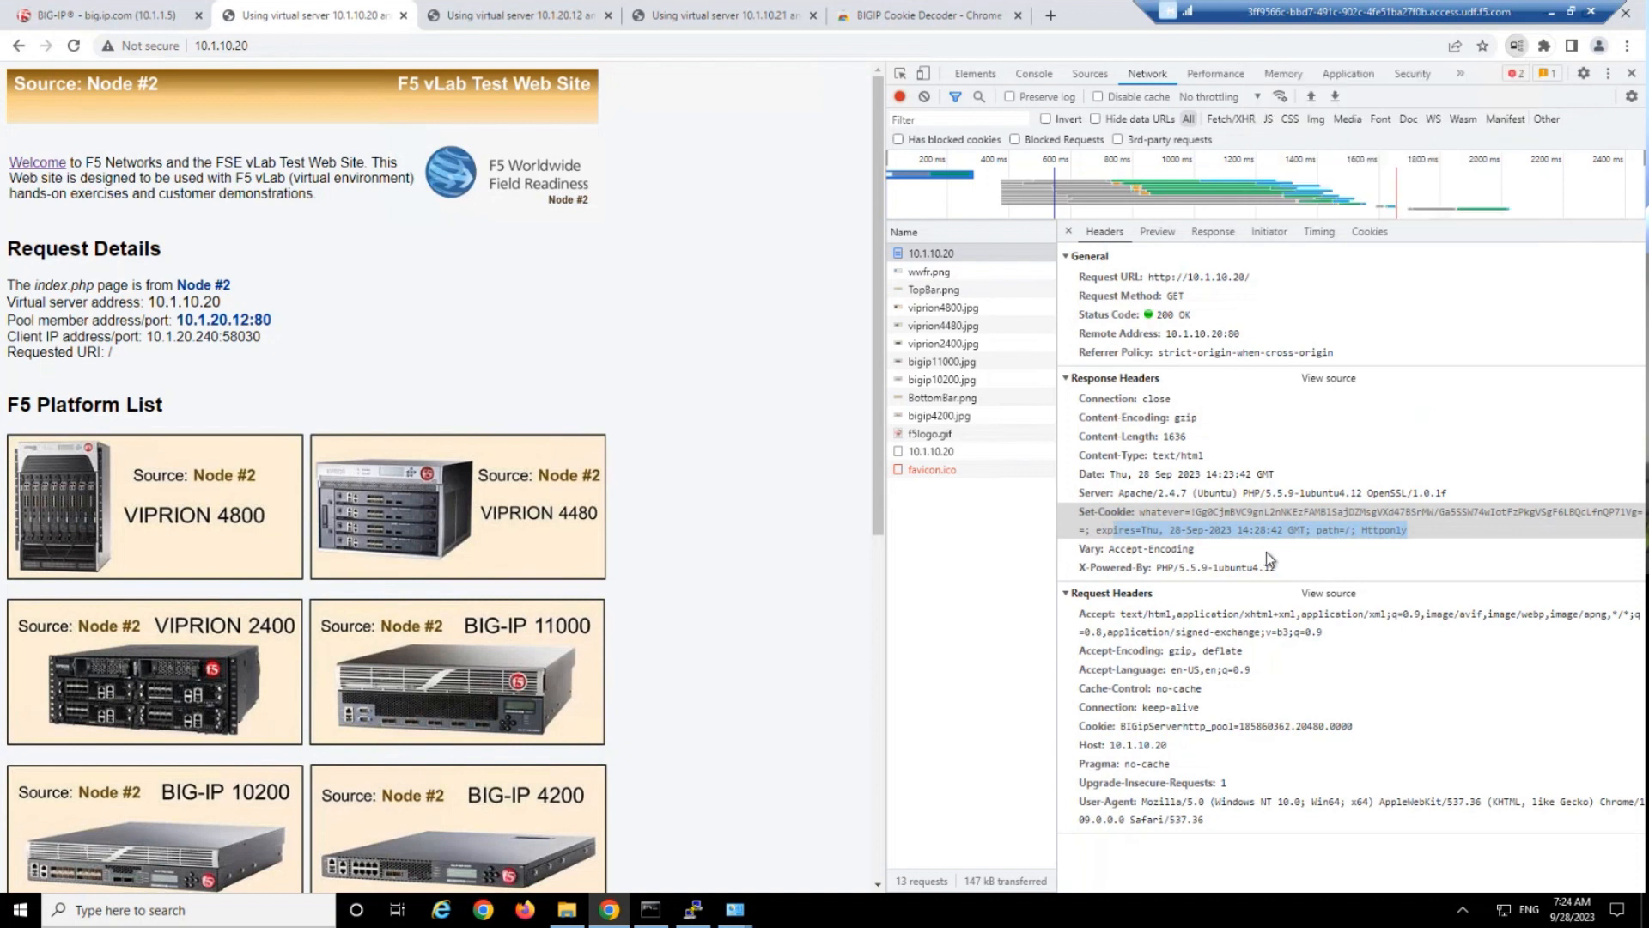
pyautogui.click(1266, 552)
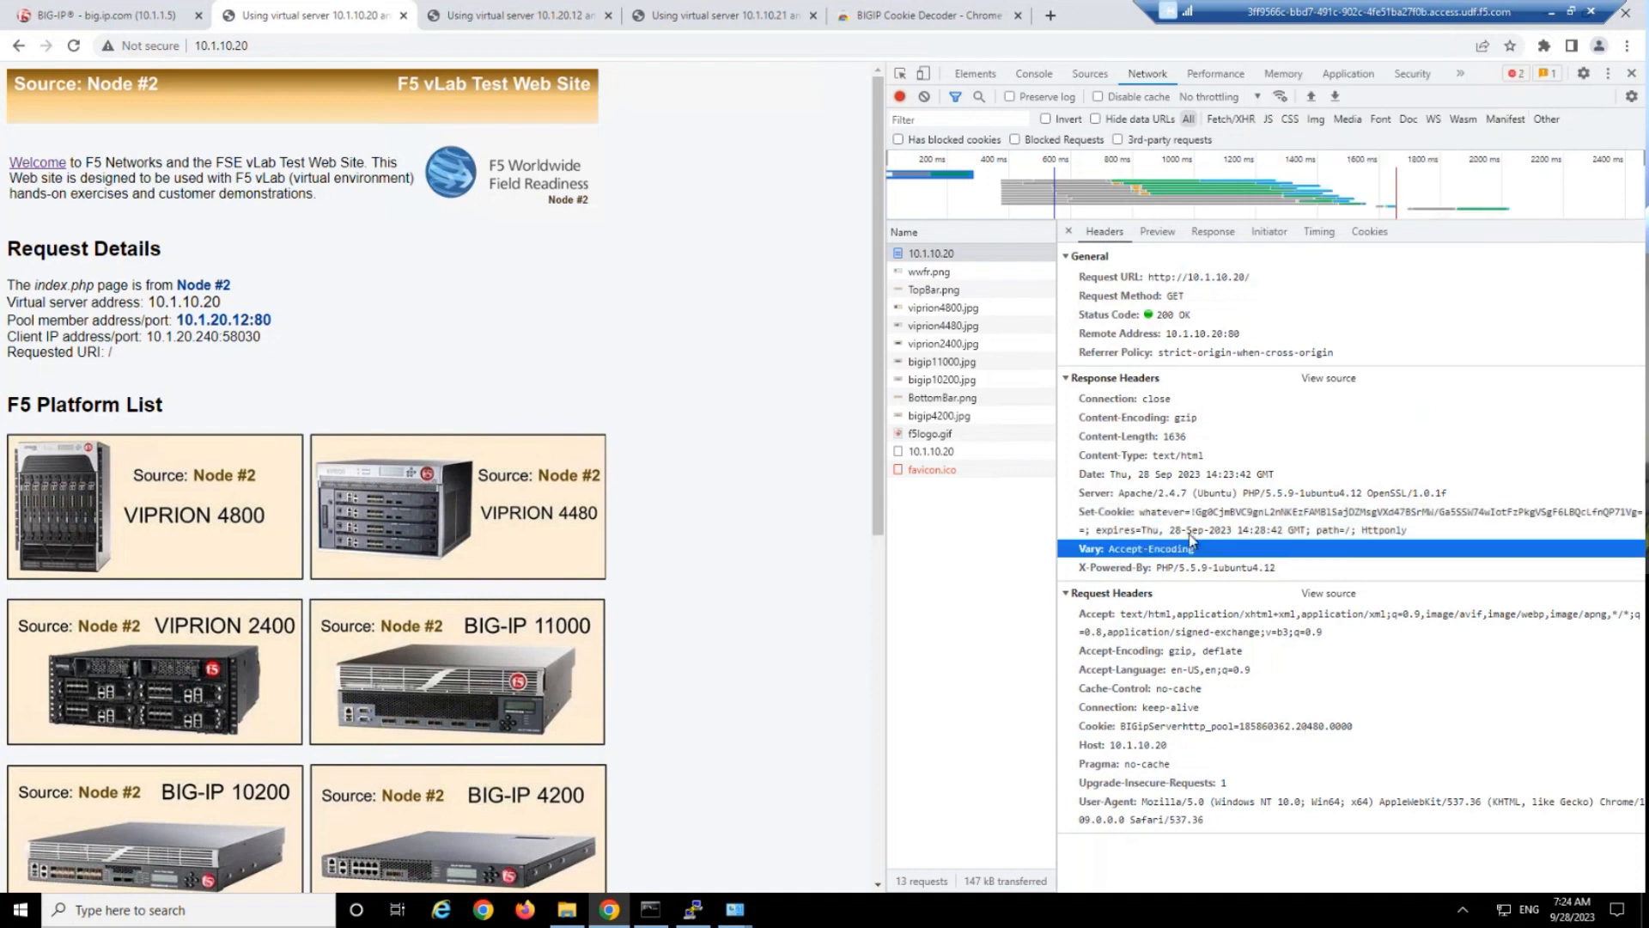
pyautogui.click(930, 273)
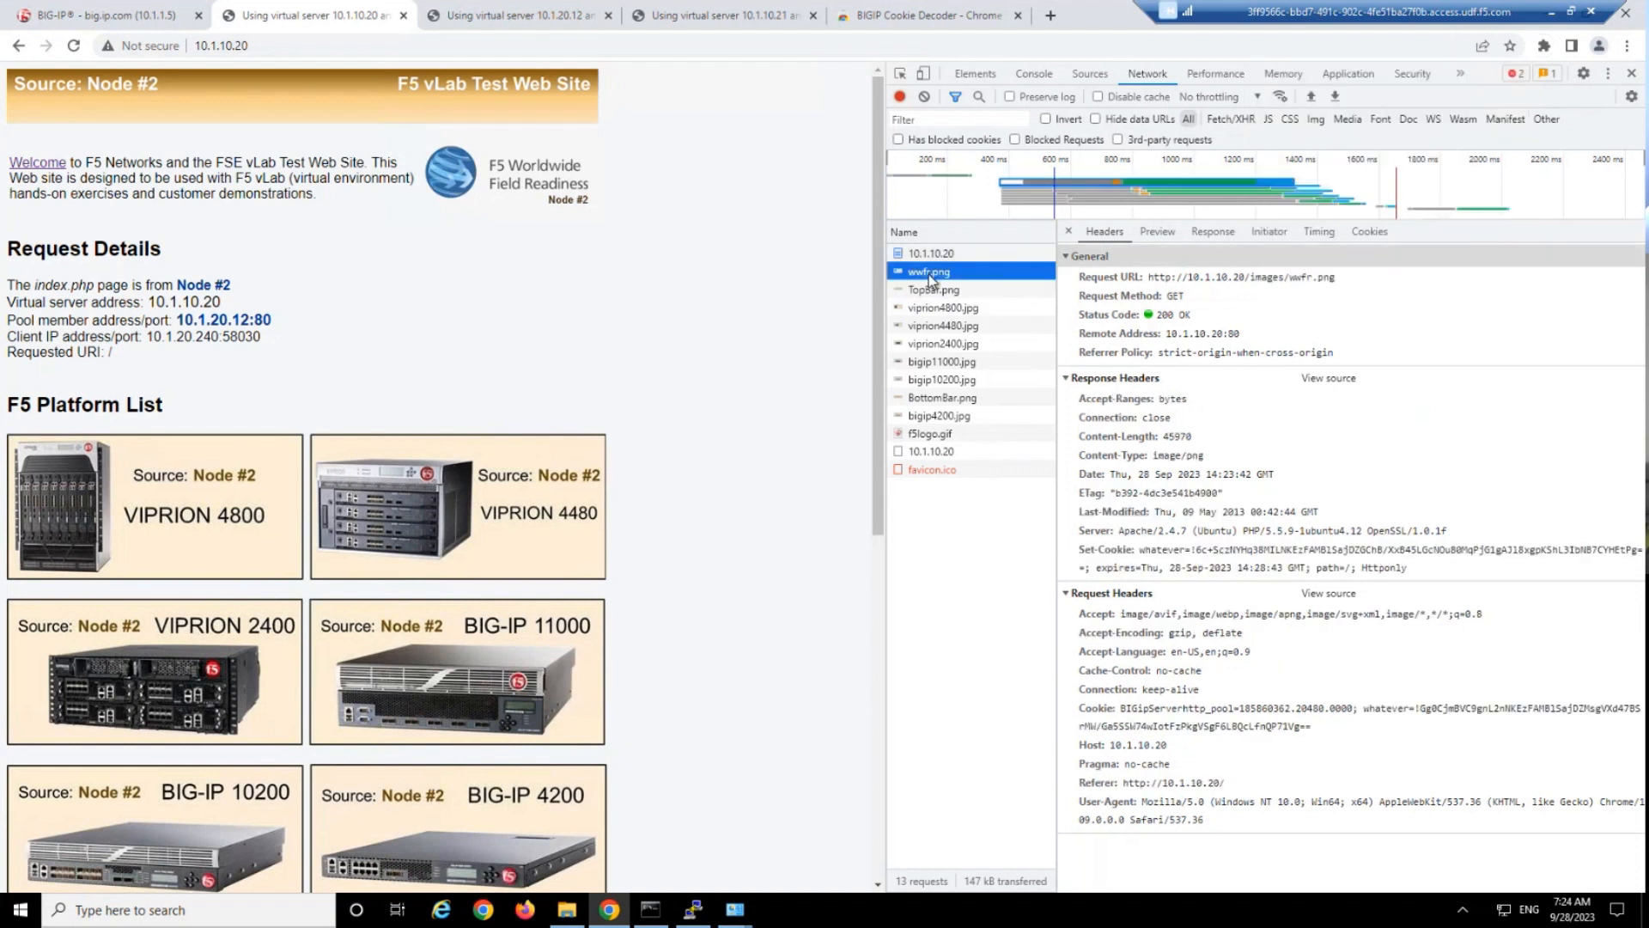
# In BIG-IP, set the fallback persistence profile of the http_virtual virtual server to source_addr and update it.
pyautogui.click(103, 23)
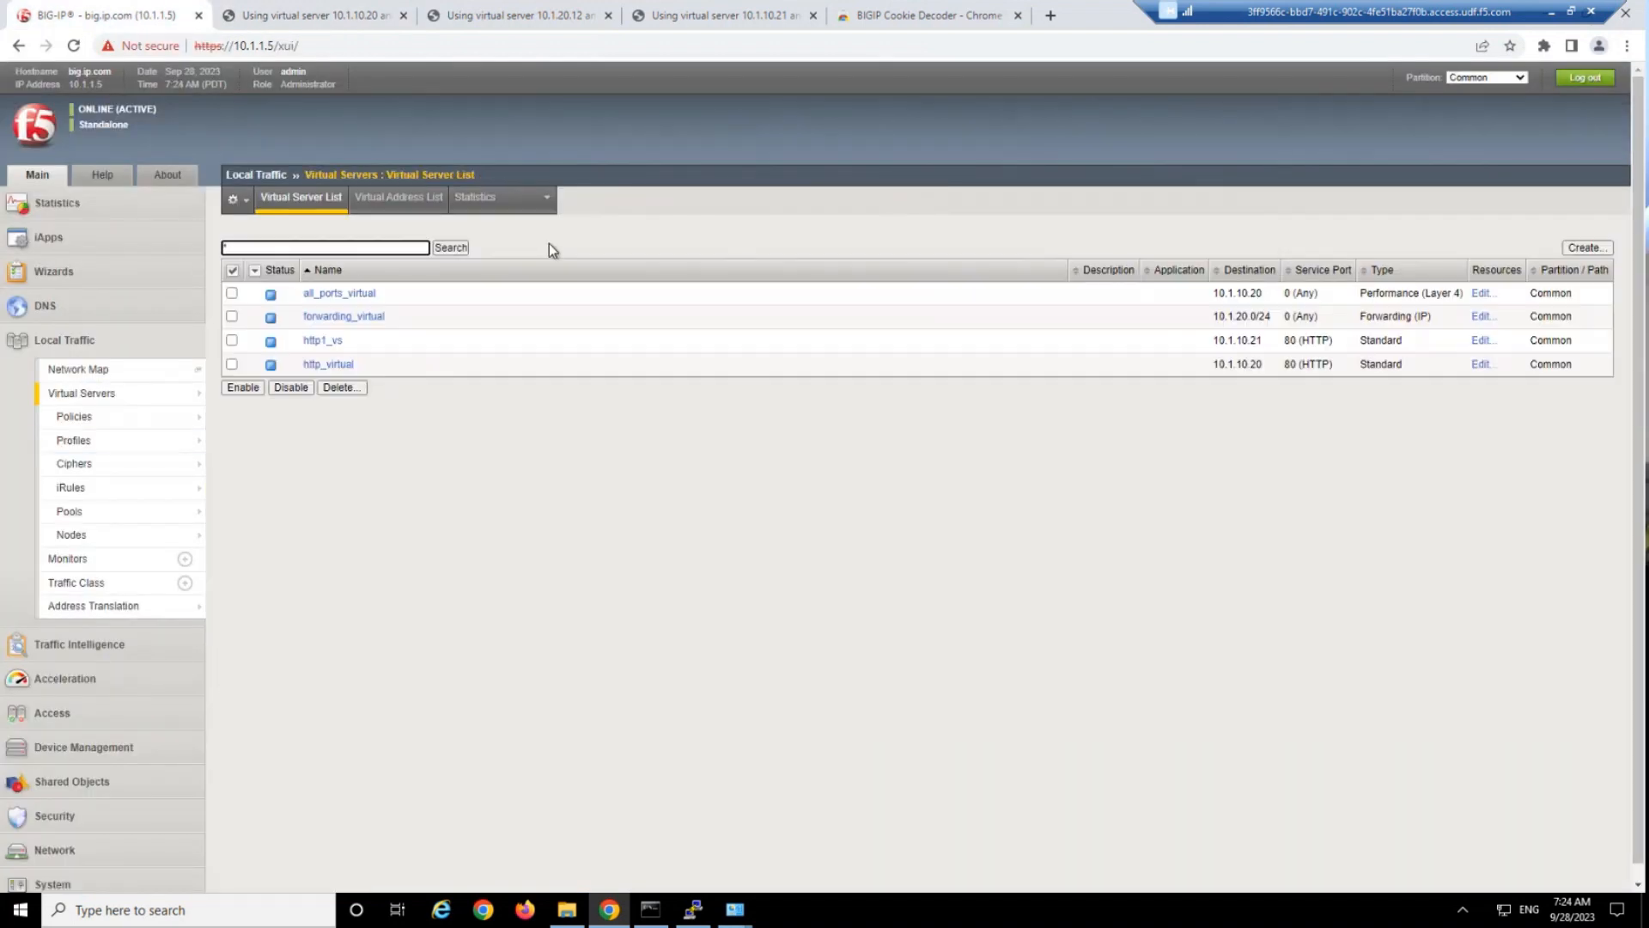
pyautogui.click(332, 364)
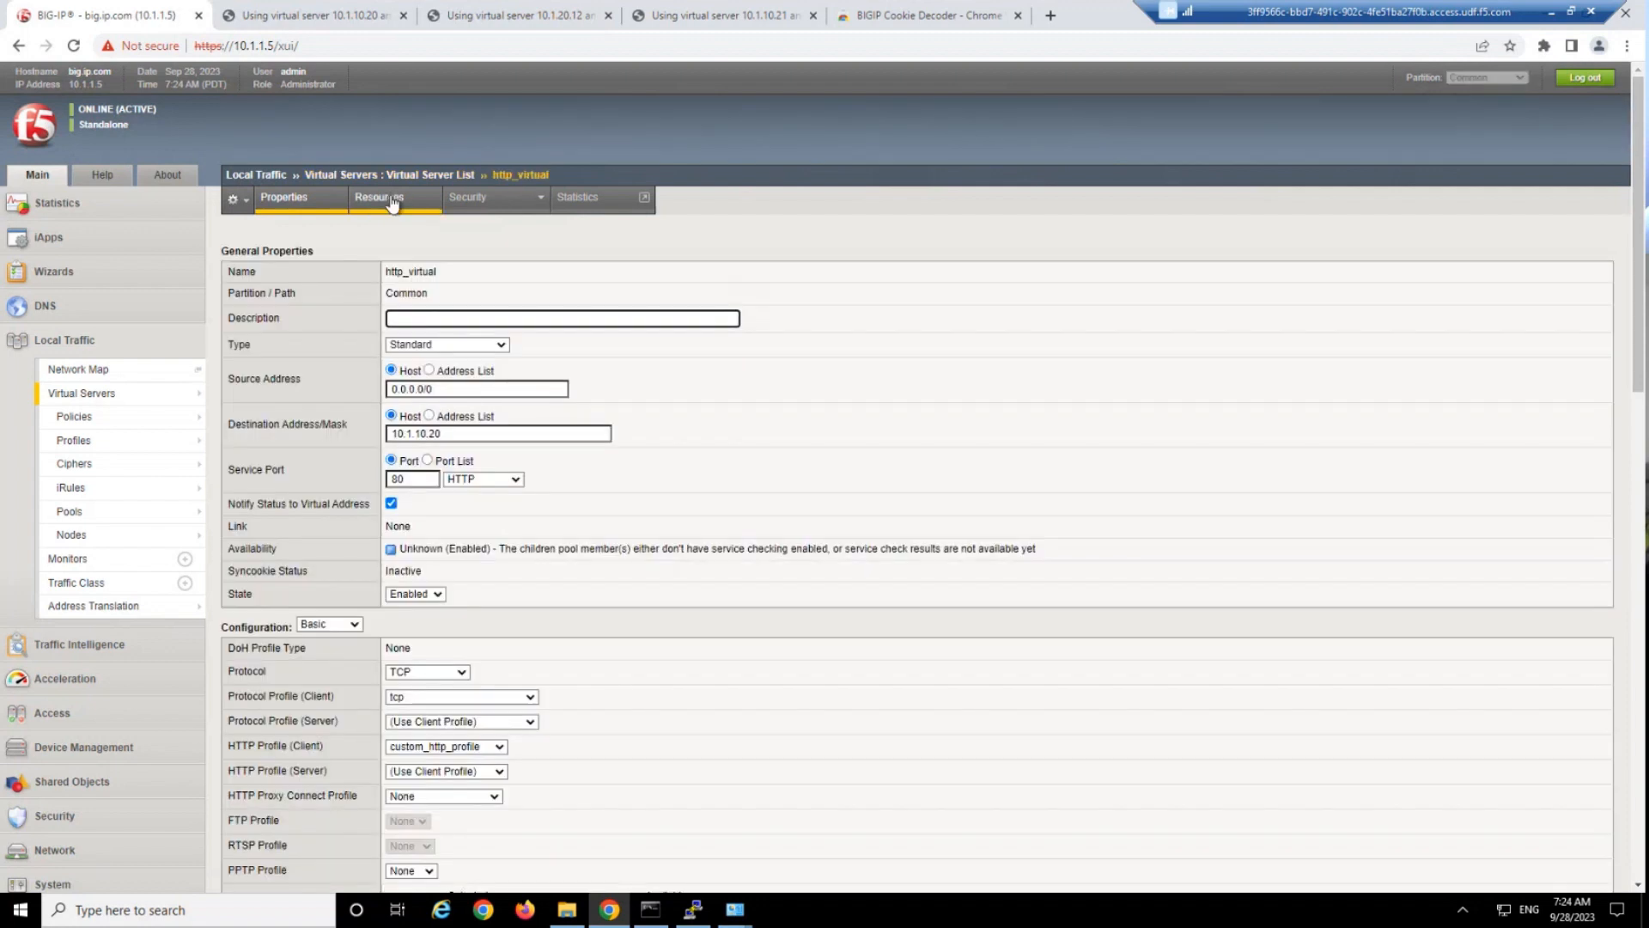
pyautogui.click(392, 199)
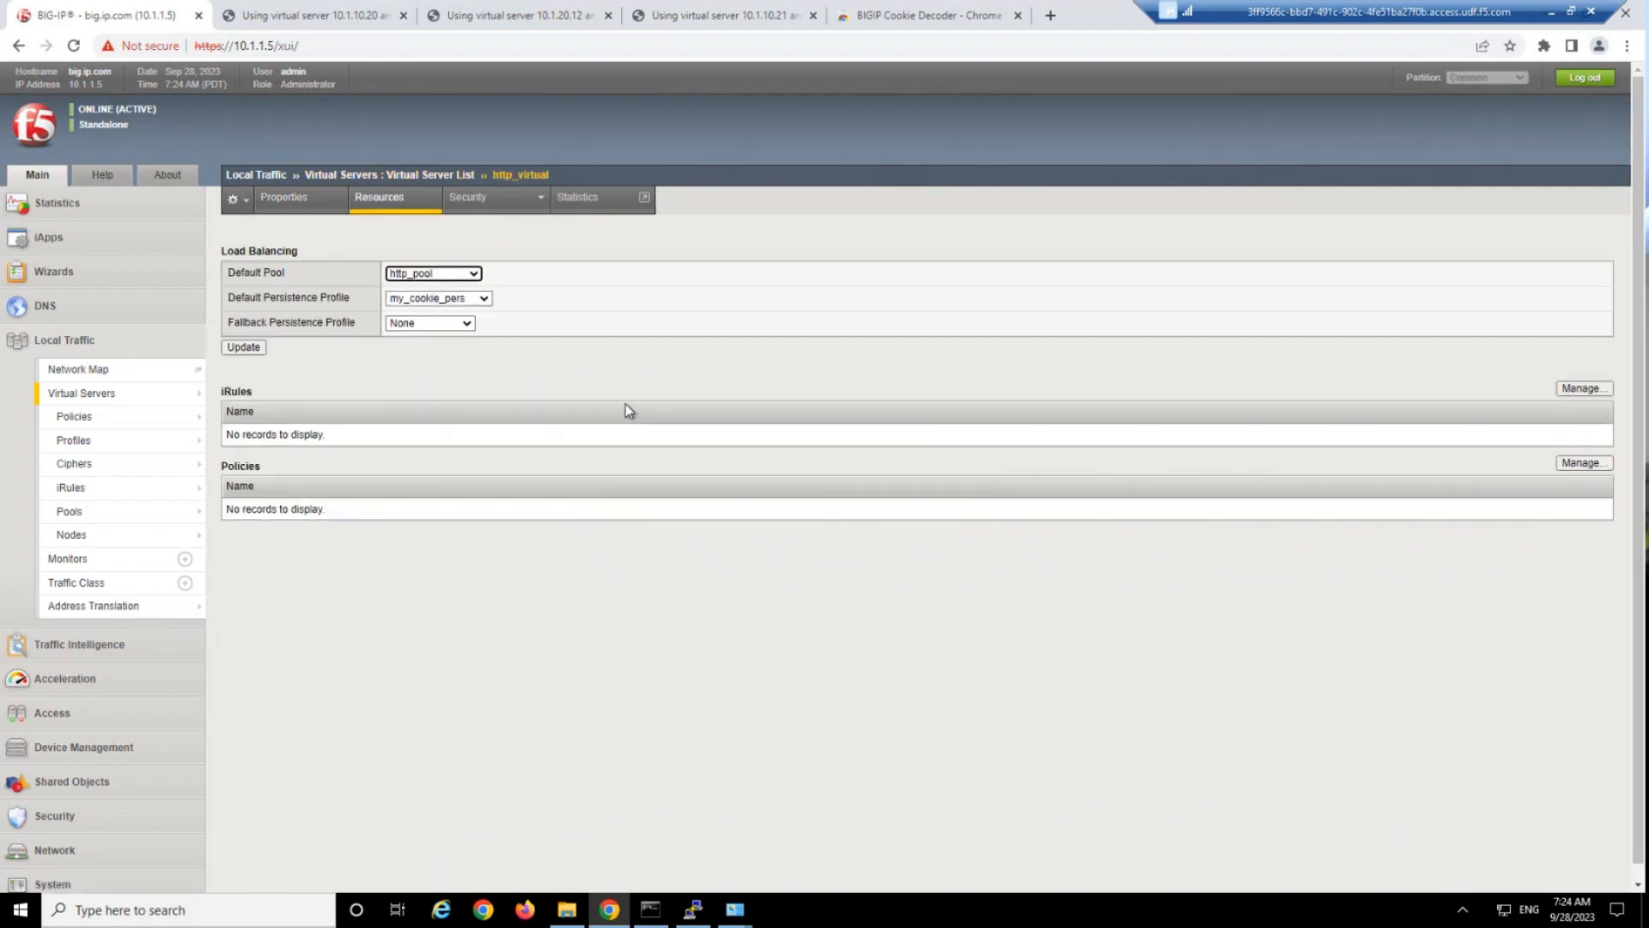
pyautogui.click(425, 324)
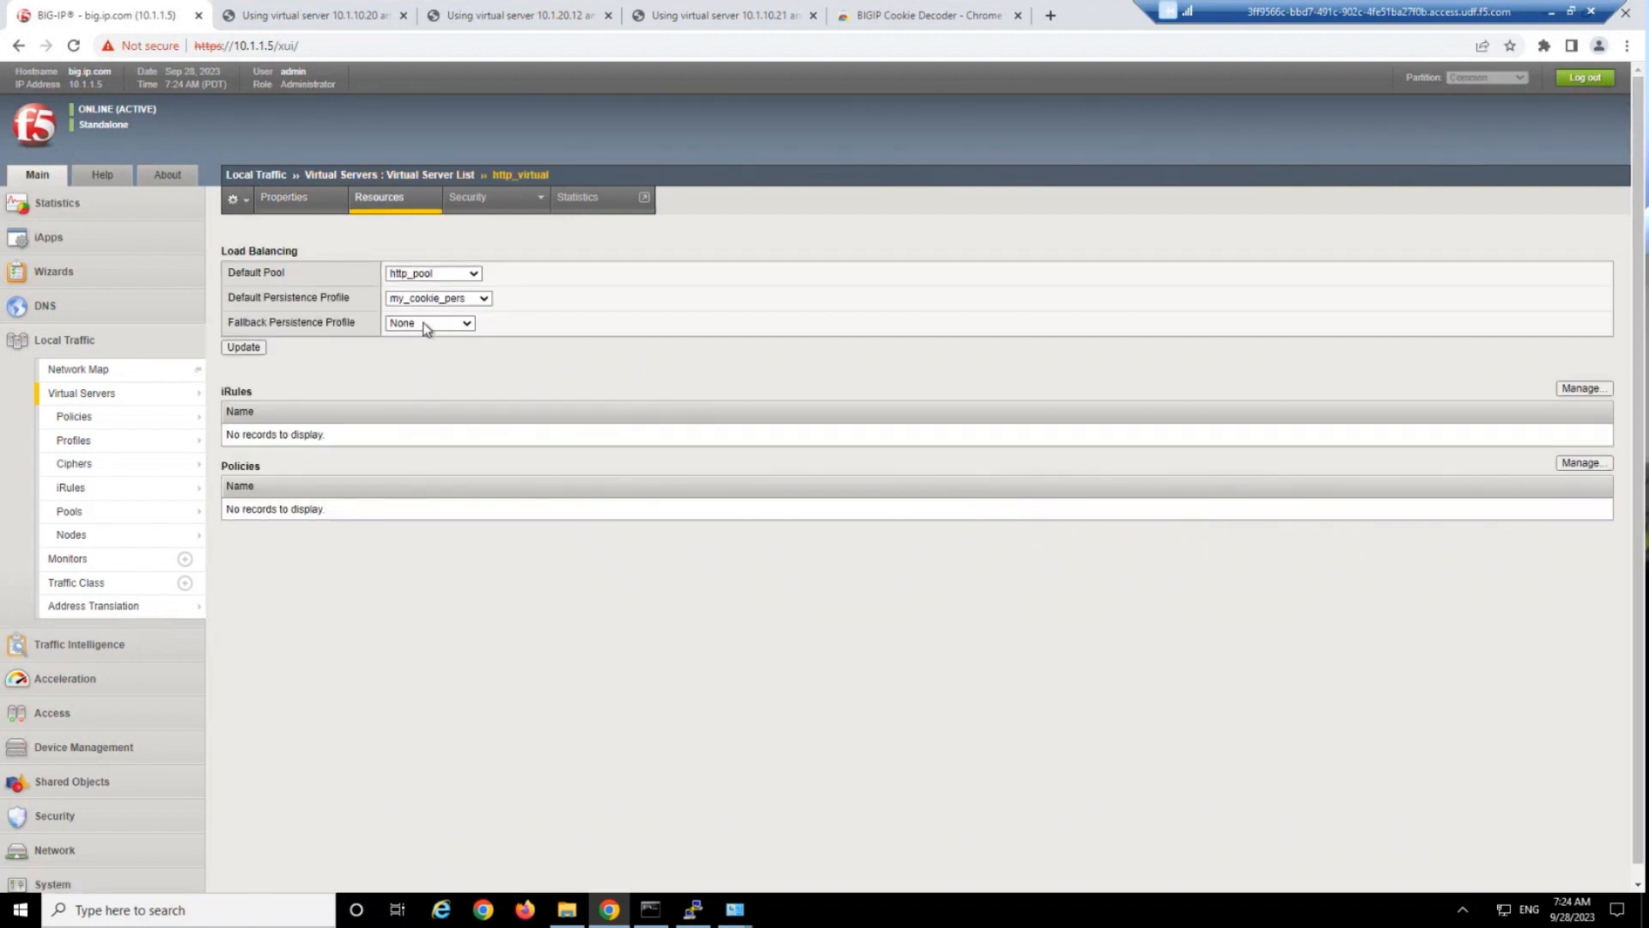
pyautogui.click(430, 376)
pyautogui.click(257, 348)
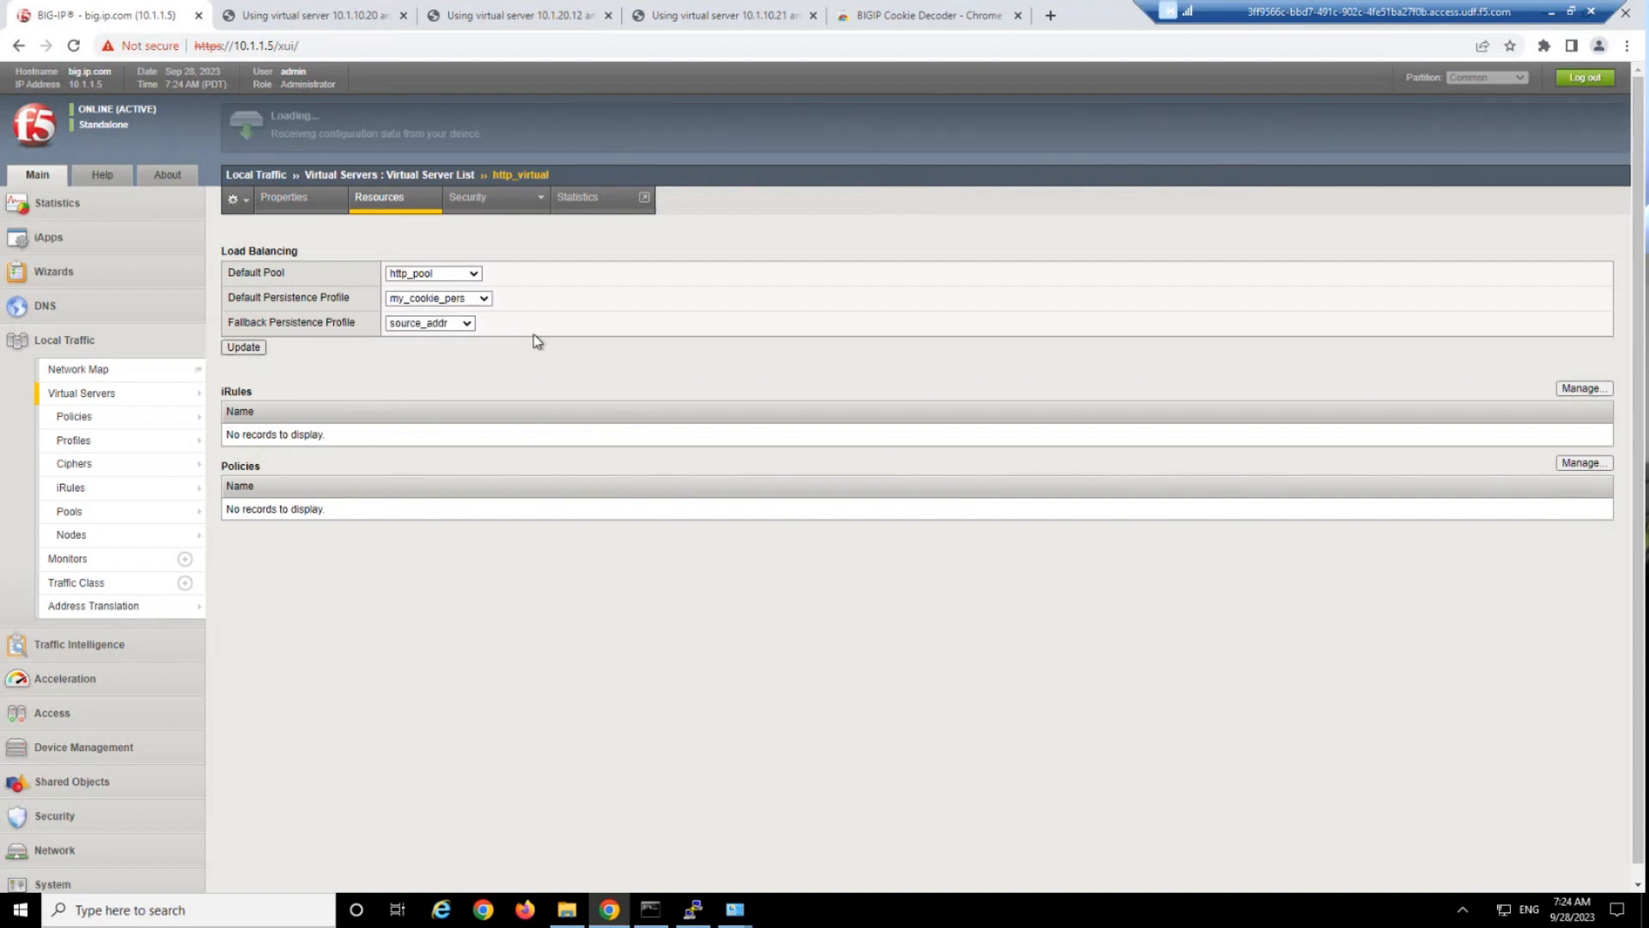
# Reload the 10.1.10.20 test page to send new traffic through http_virtual.
pyautogui.click(693, 909)
pyautogui.moveTo(953, 151); pyautogui.dragTo(816, 156)
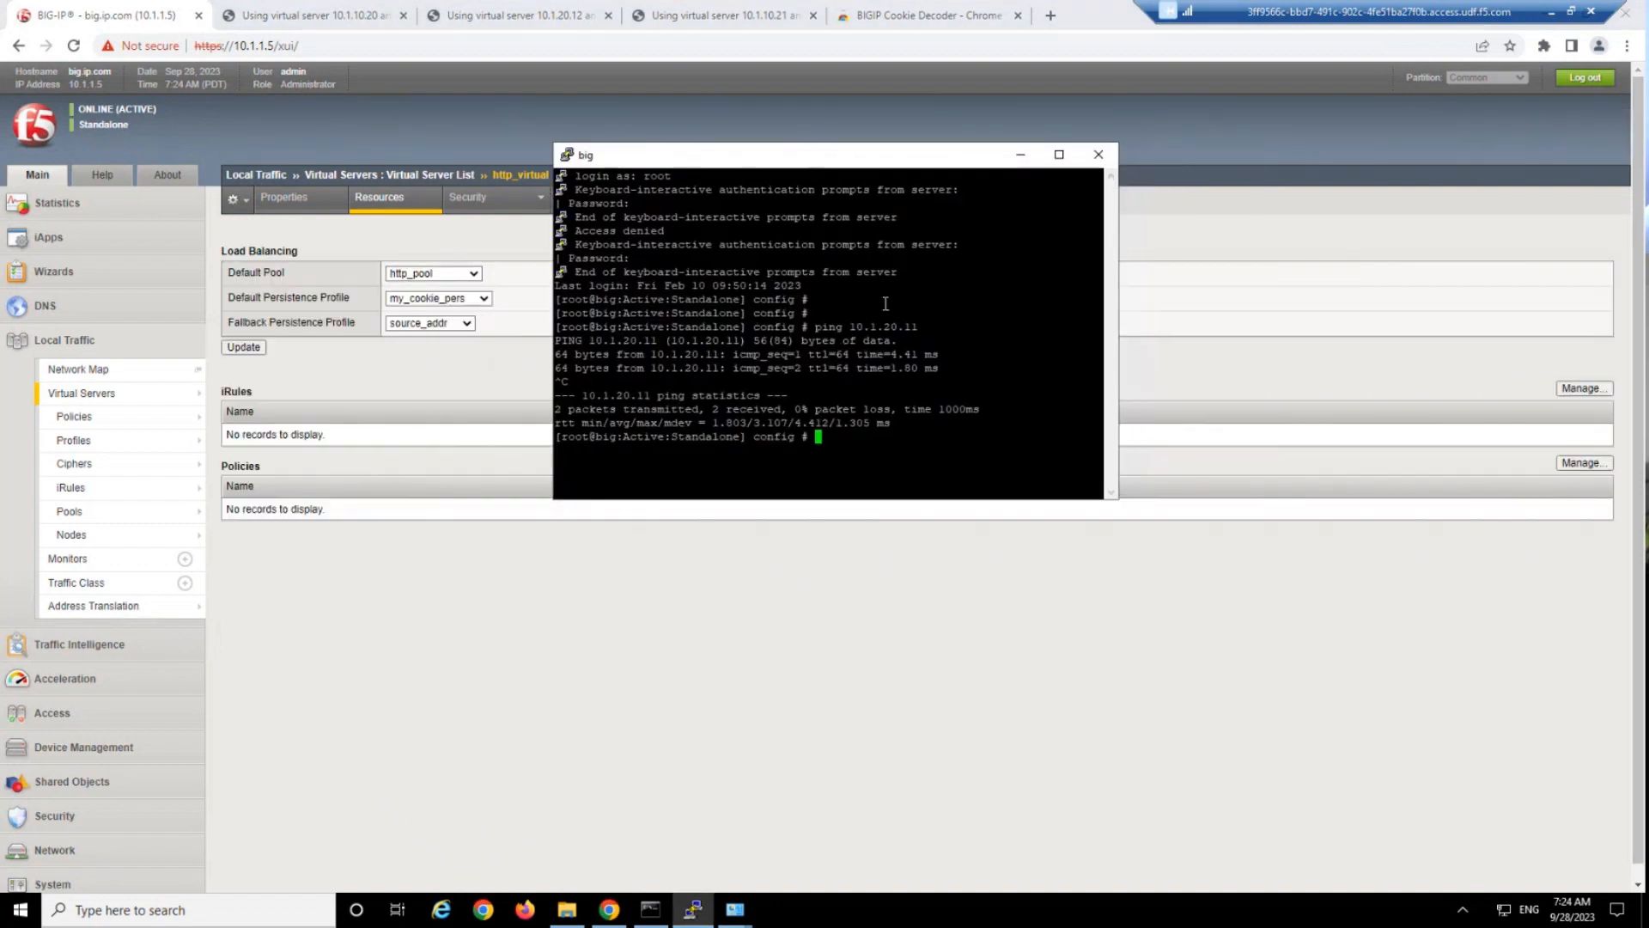
pyautogui.click(344, 16)
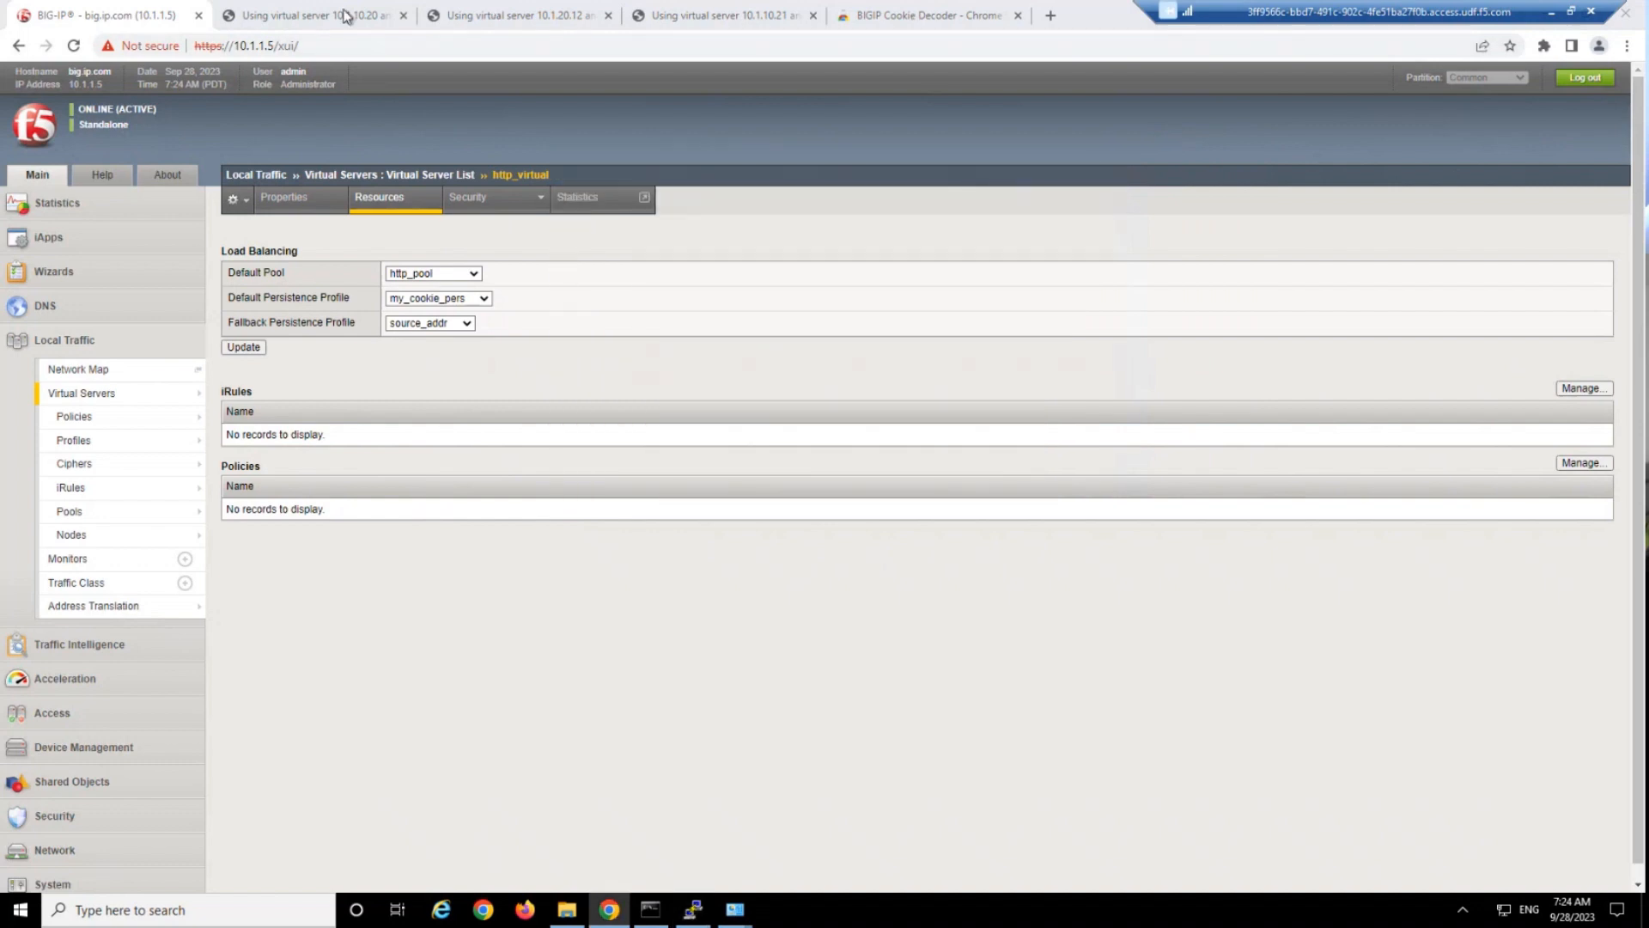
pyautogui.click(343, 16)
pyautogui.press('F5')
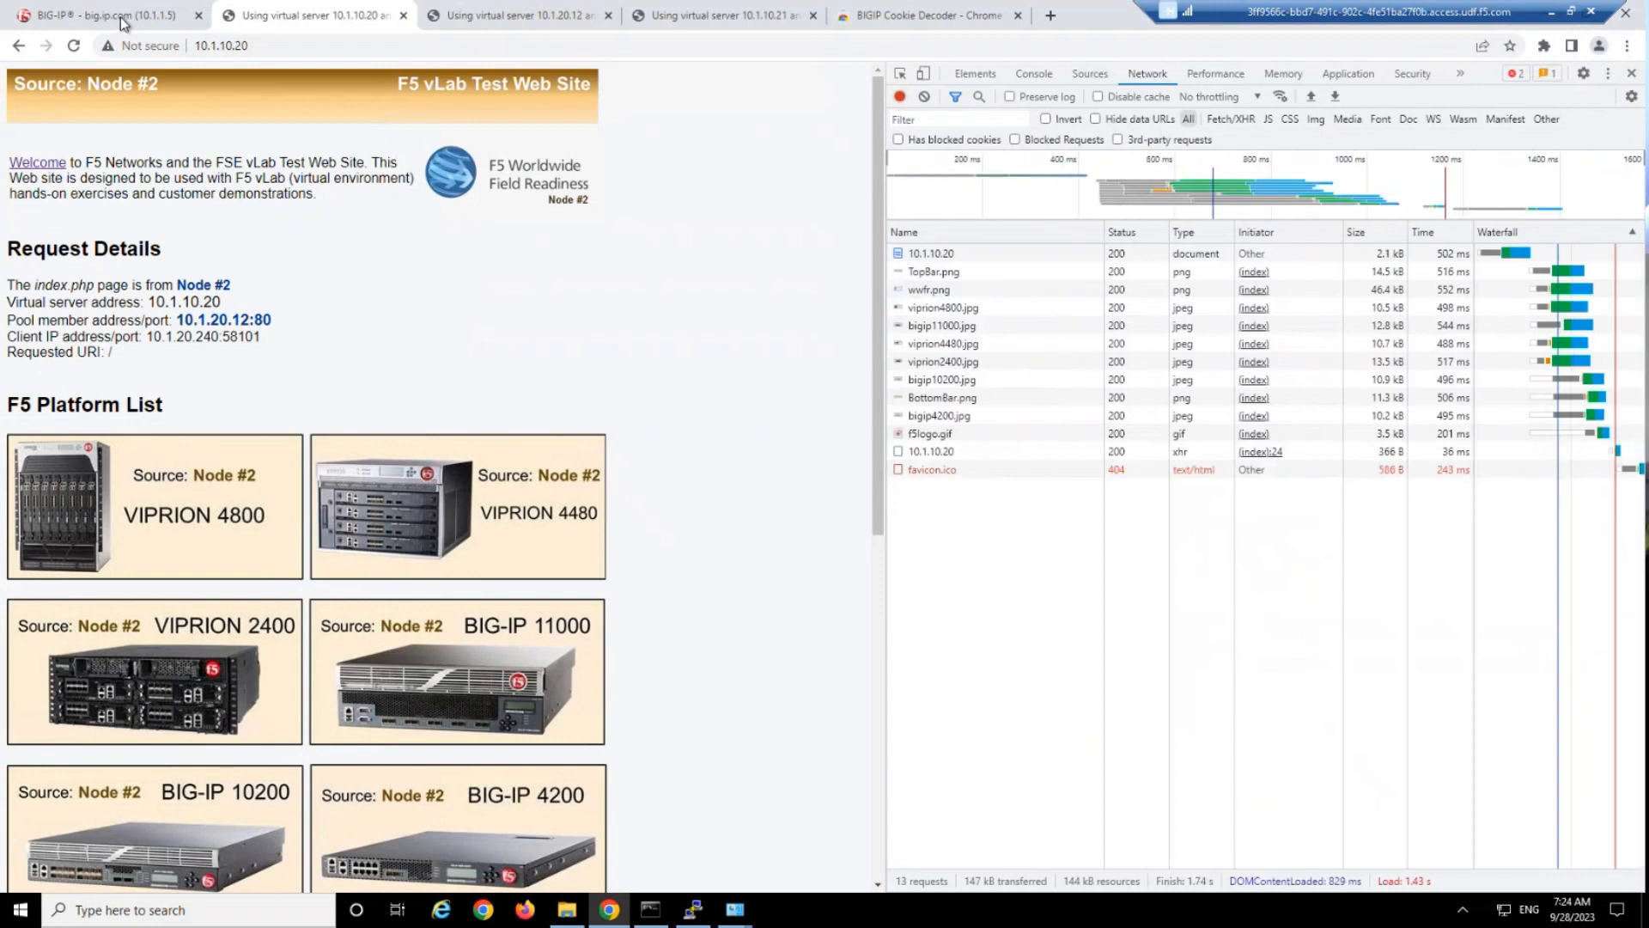
# Switch to the BIG-IP SSH terminal session, widen its window and start tmsh.
pyautogui.click(119, 18)
pyautogui.click(696, 910)
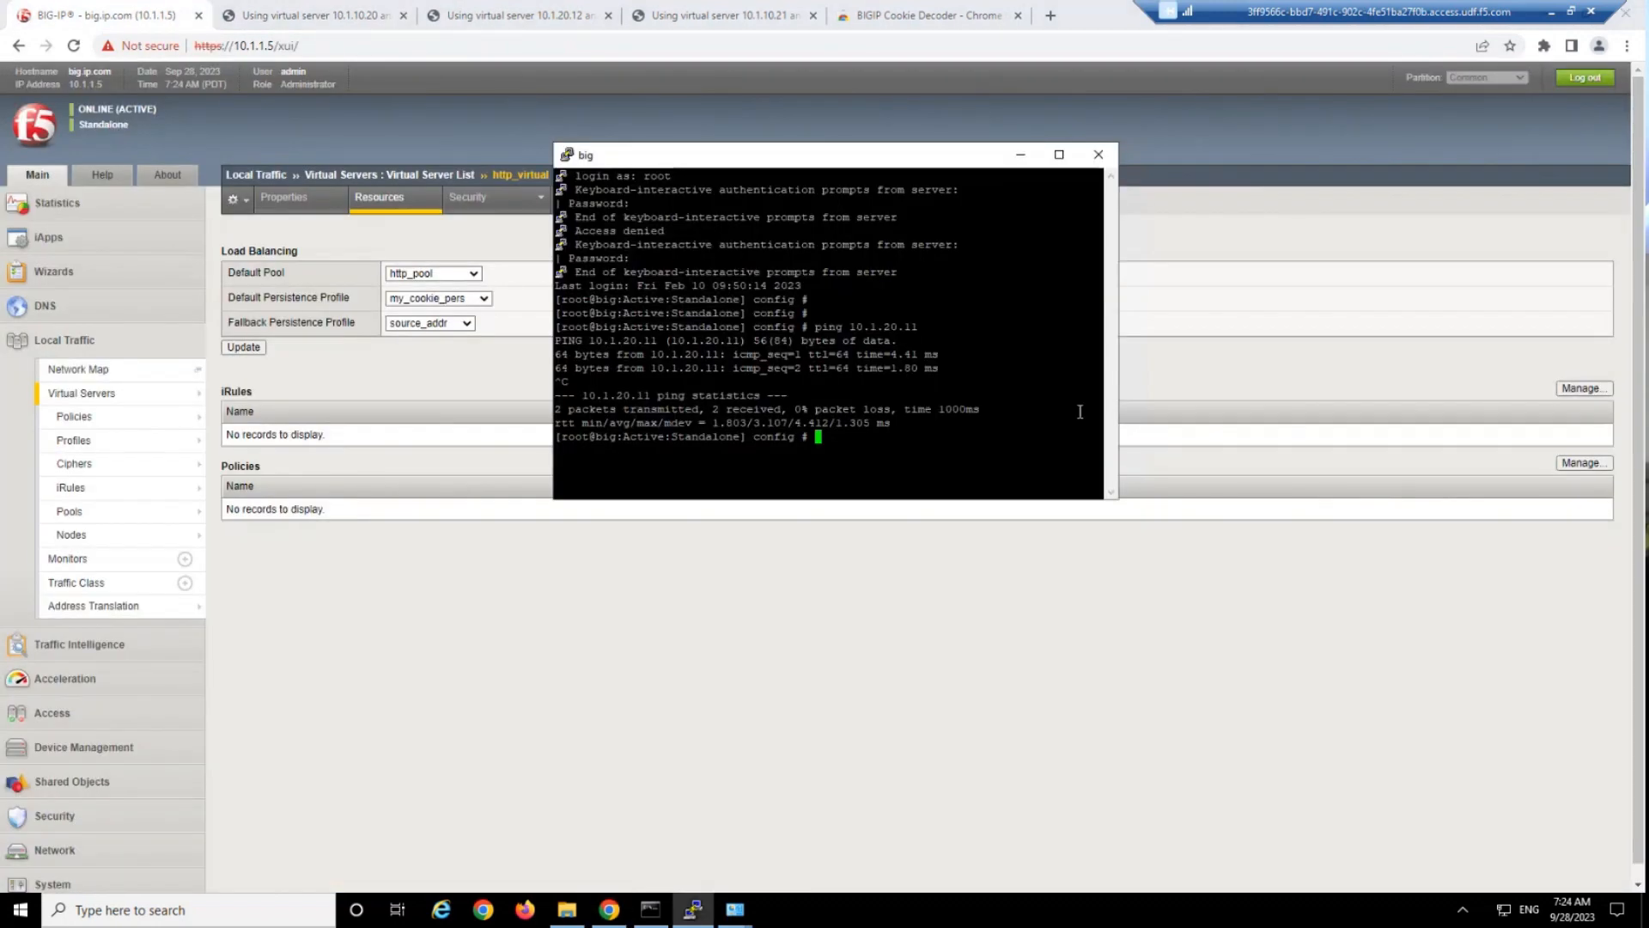
pyautogui.moveTo(1120, 404); pyautogui.dragTo(1510, 404)
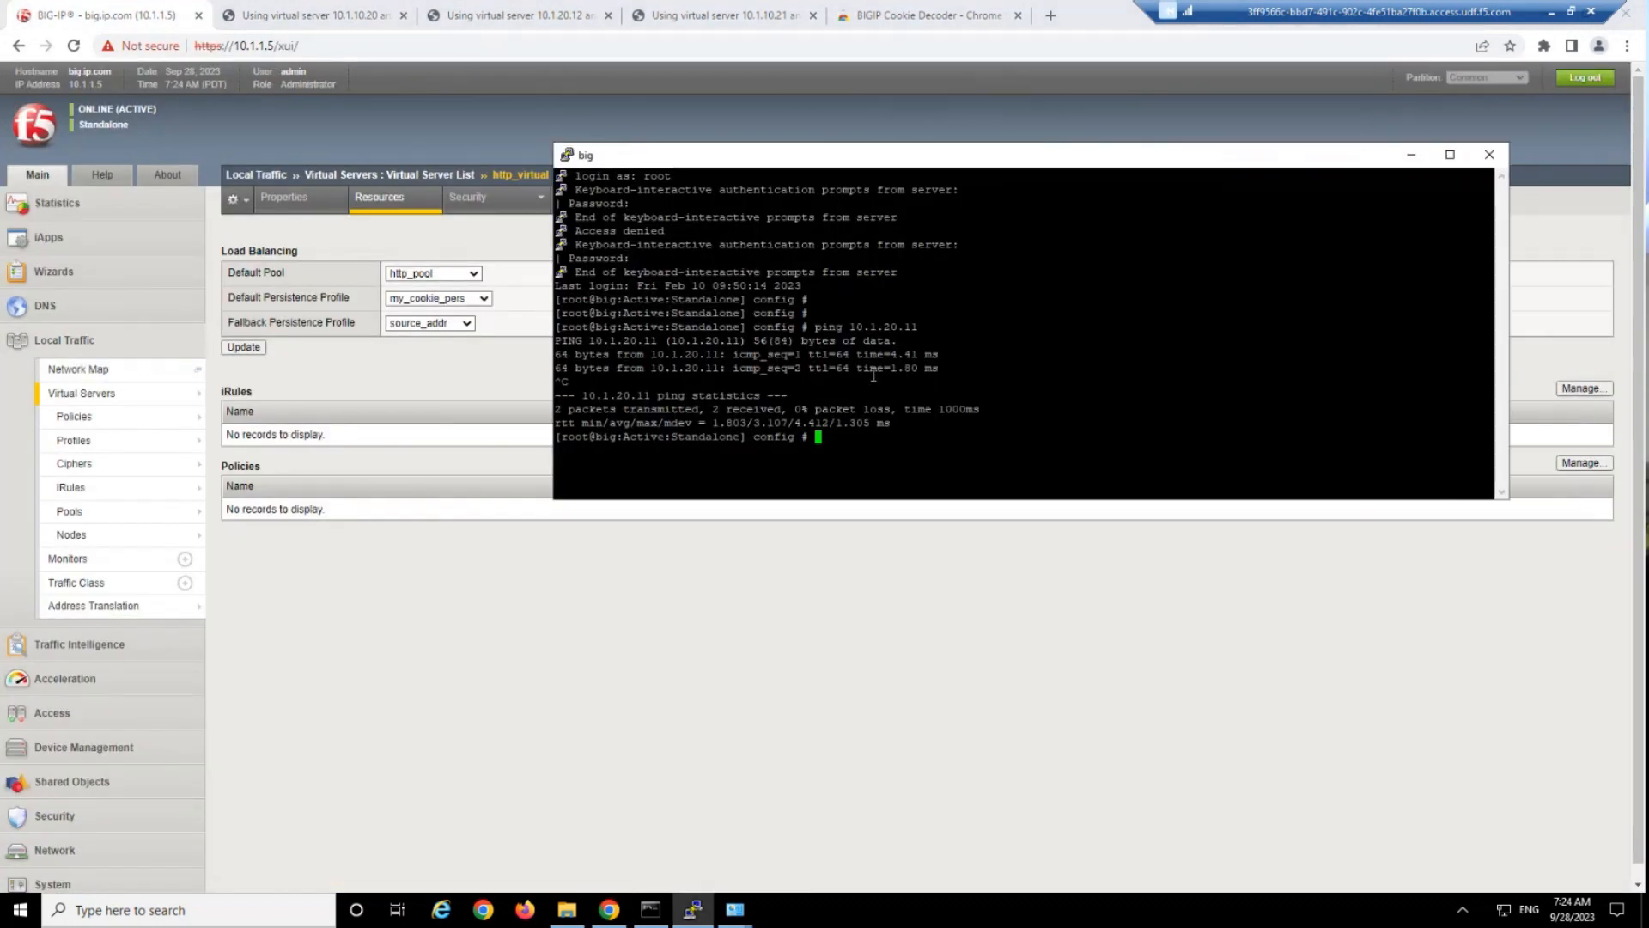
pyautogui.write('tmos)# ')
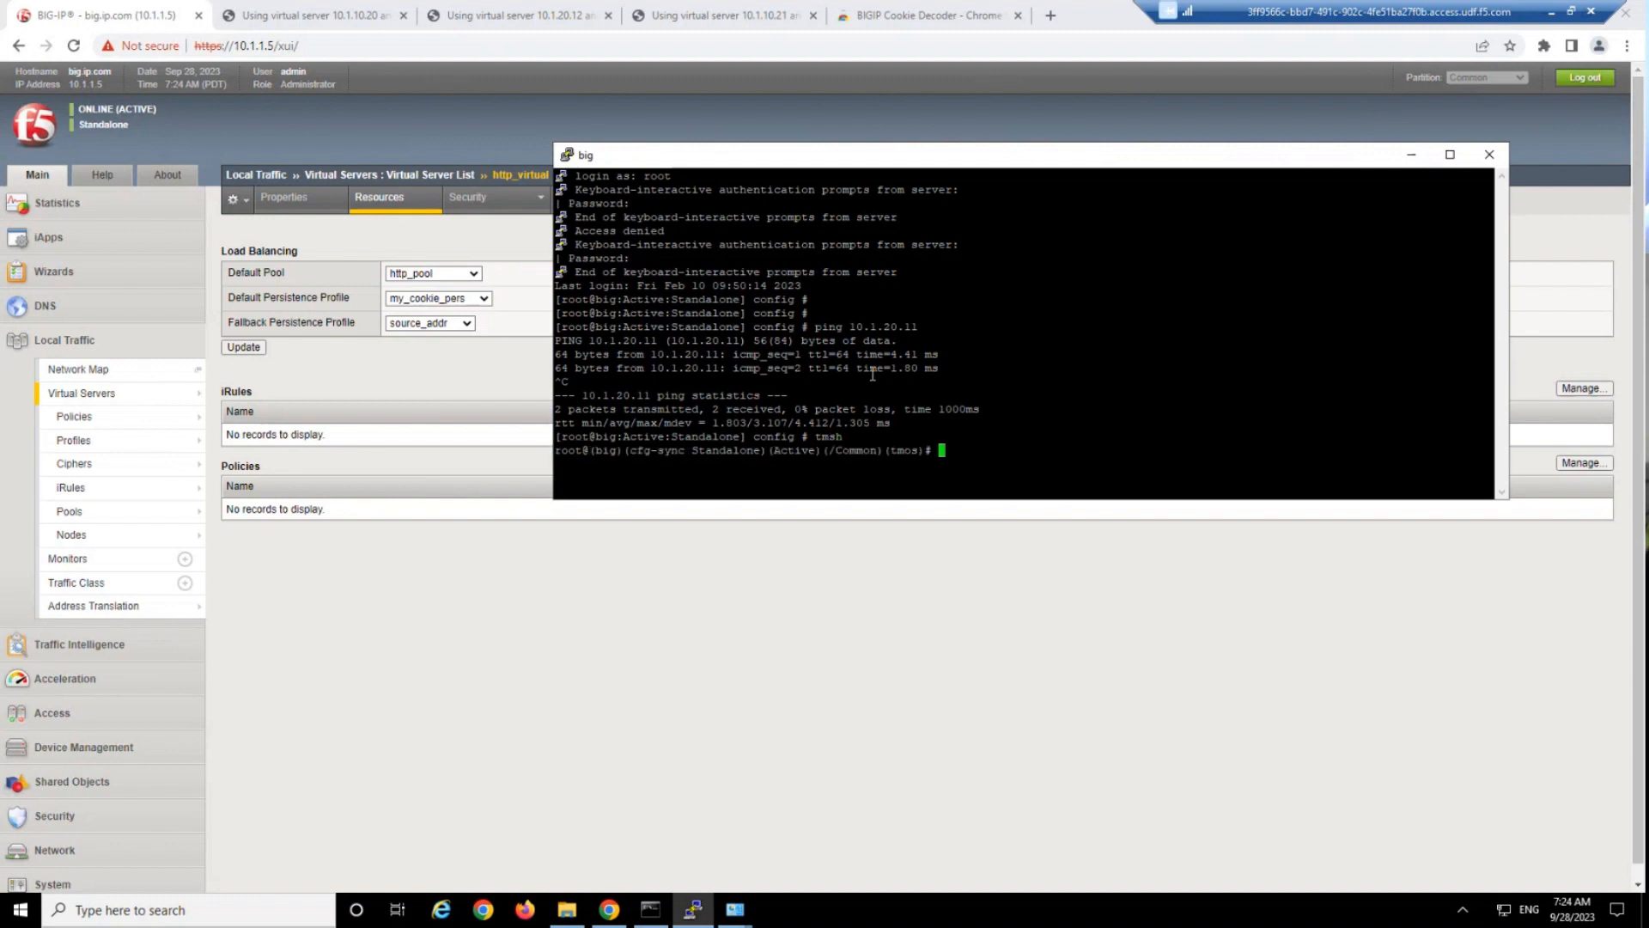
pyautogui.write('show ltm pers')
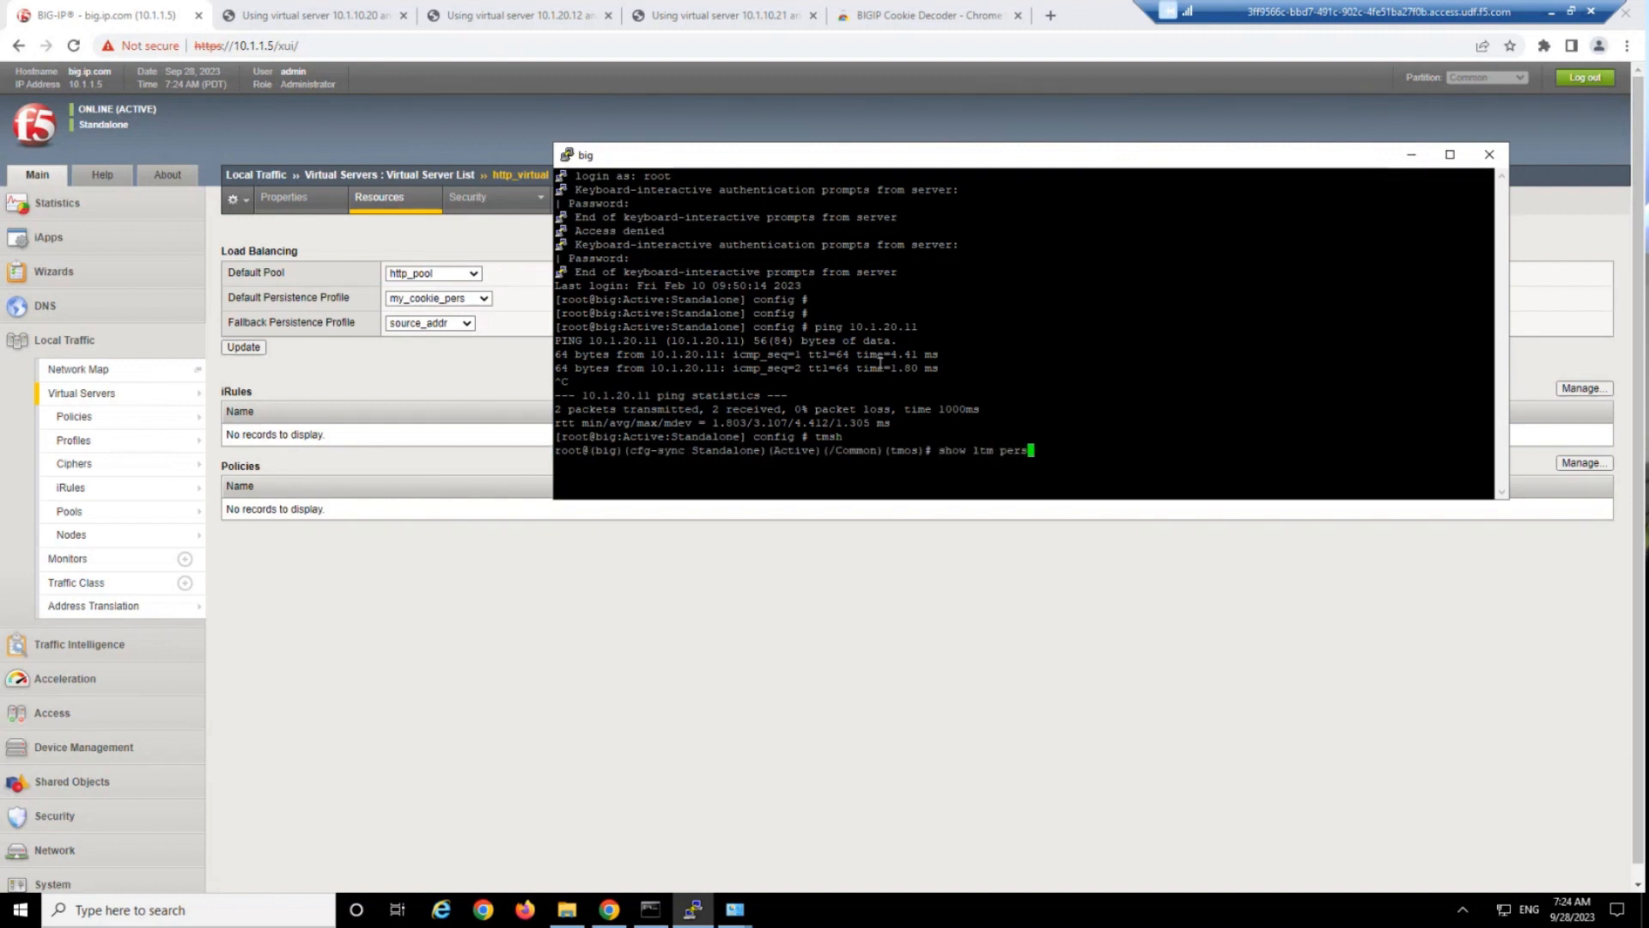
# List the persistence records in detail with show ltm persistence persist-records all-properties.
pyautogui.press('Tab')
pyautogui.write('per')
pyautogui.press('Tab')
pyautogui.write('al')
pyautogui.press('Tab')
pyautogui.press('Return')
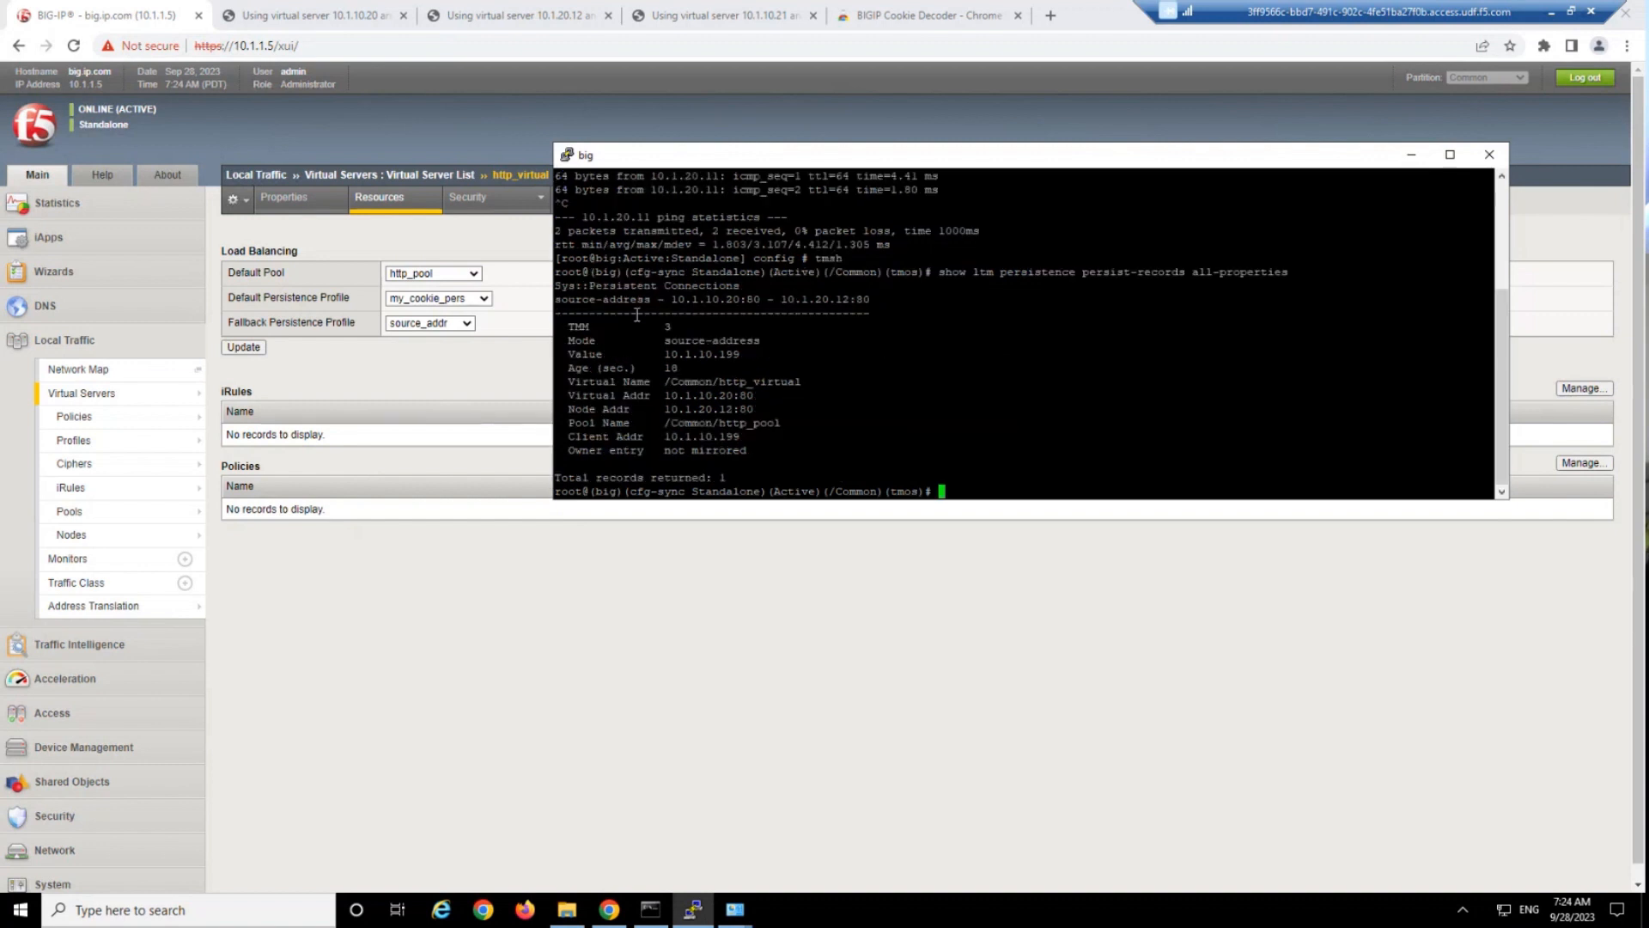
# Examine the persistence record's source value and node address, and compare them with the request details on the 10.1.10.20 test page.
pyautogui.moveTo(640, 327); pyautogui.dragTo(708, 376)
pyautogui.click(708, 378)
pyautogui.doubleClick(722, 354)
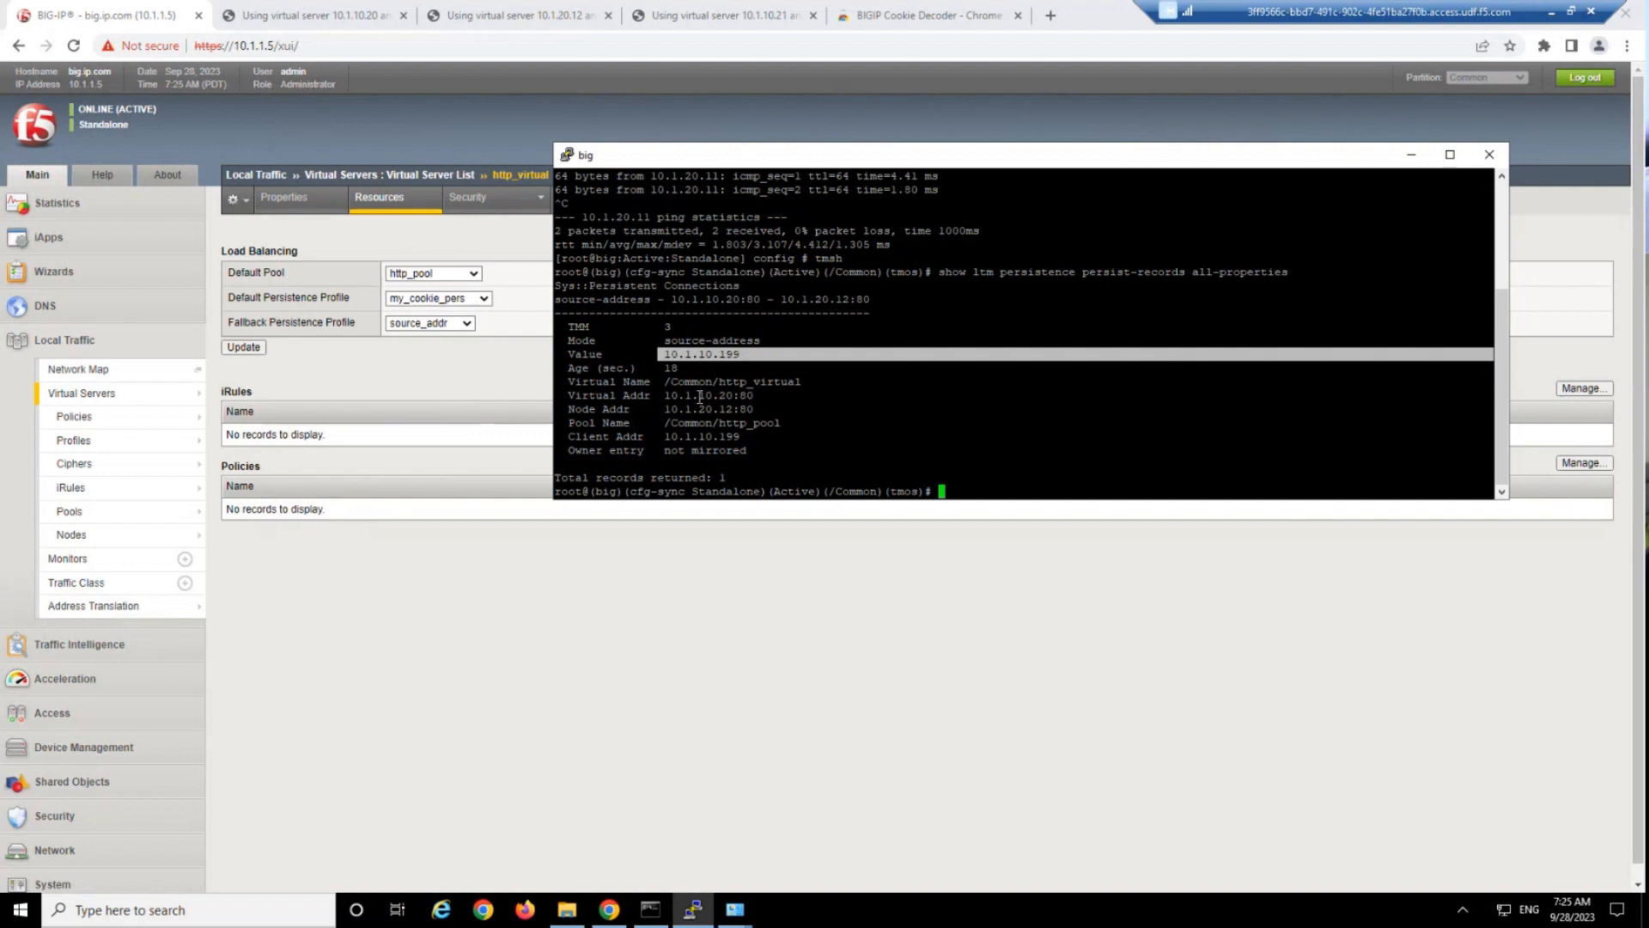
pyautogui.moveTo(582, 409); pyautogui.dragTo(773, 407)
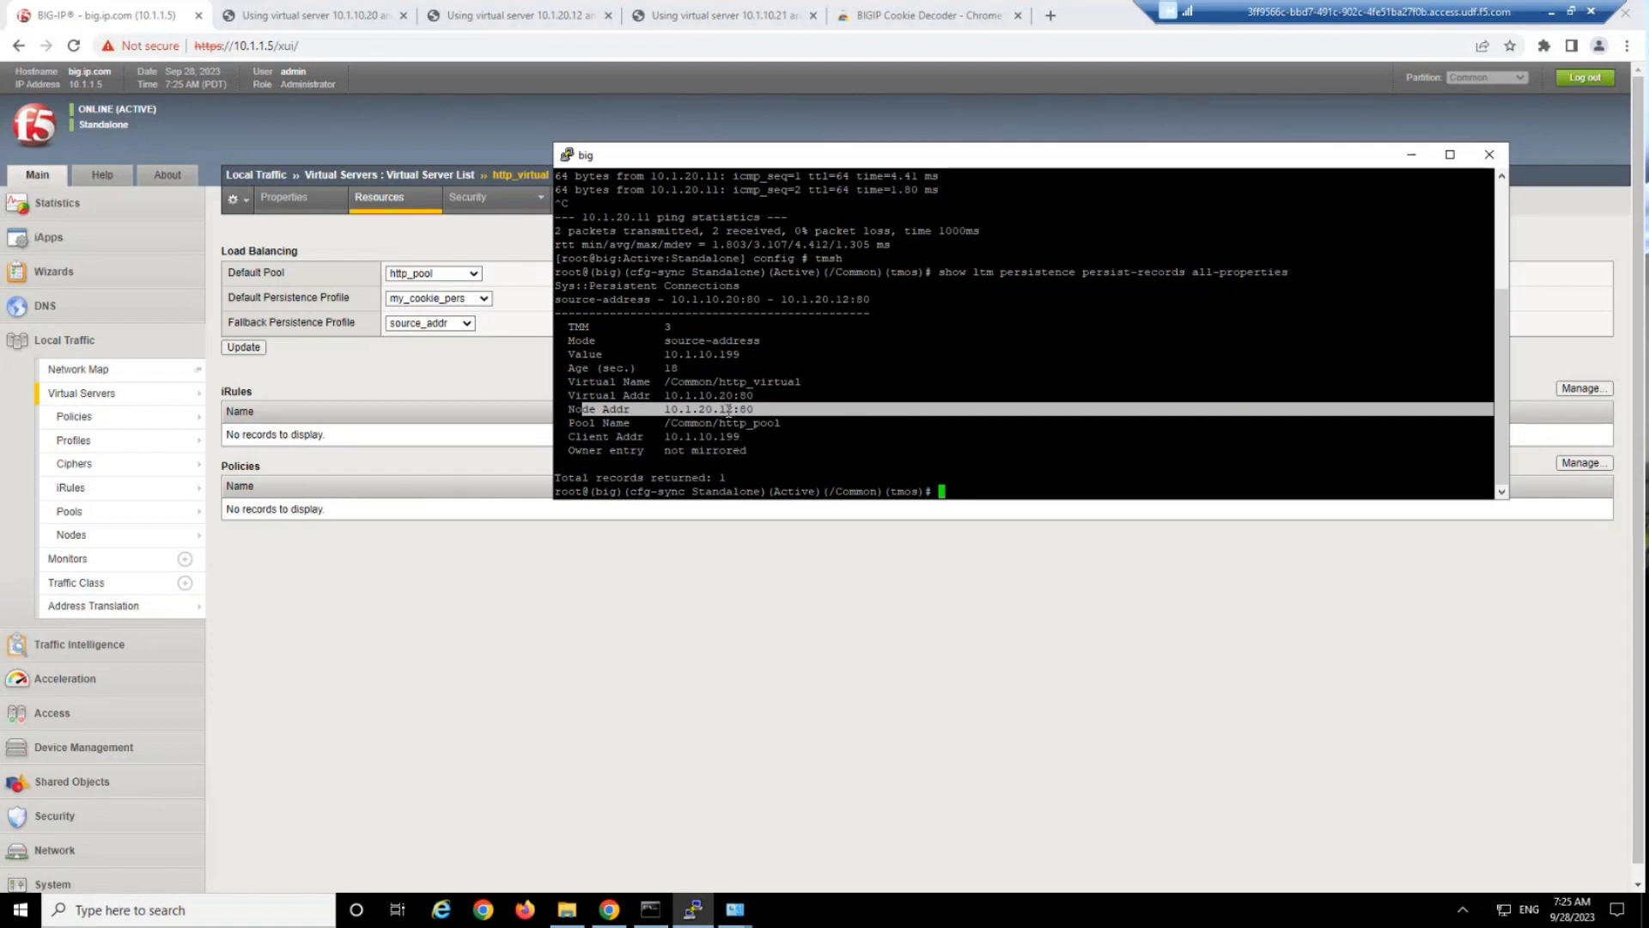
pyautogui.click(272, 4)
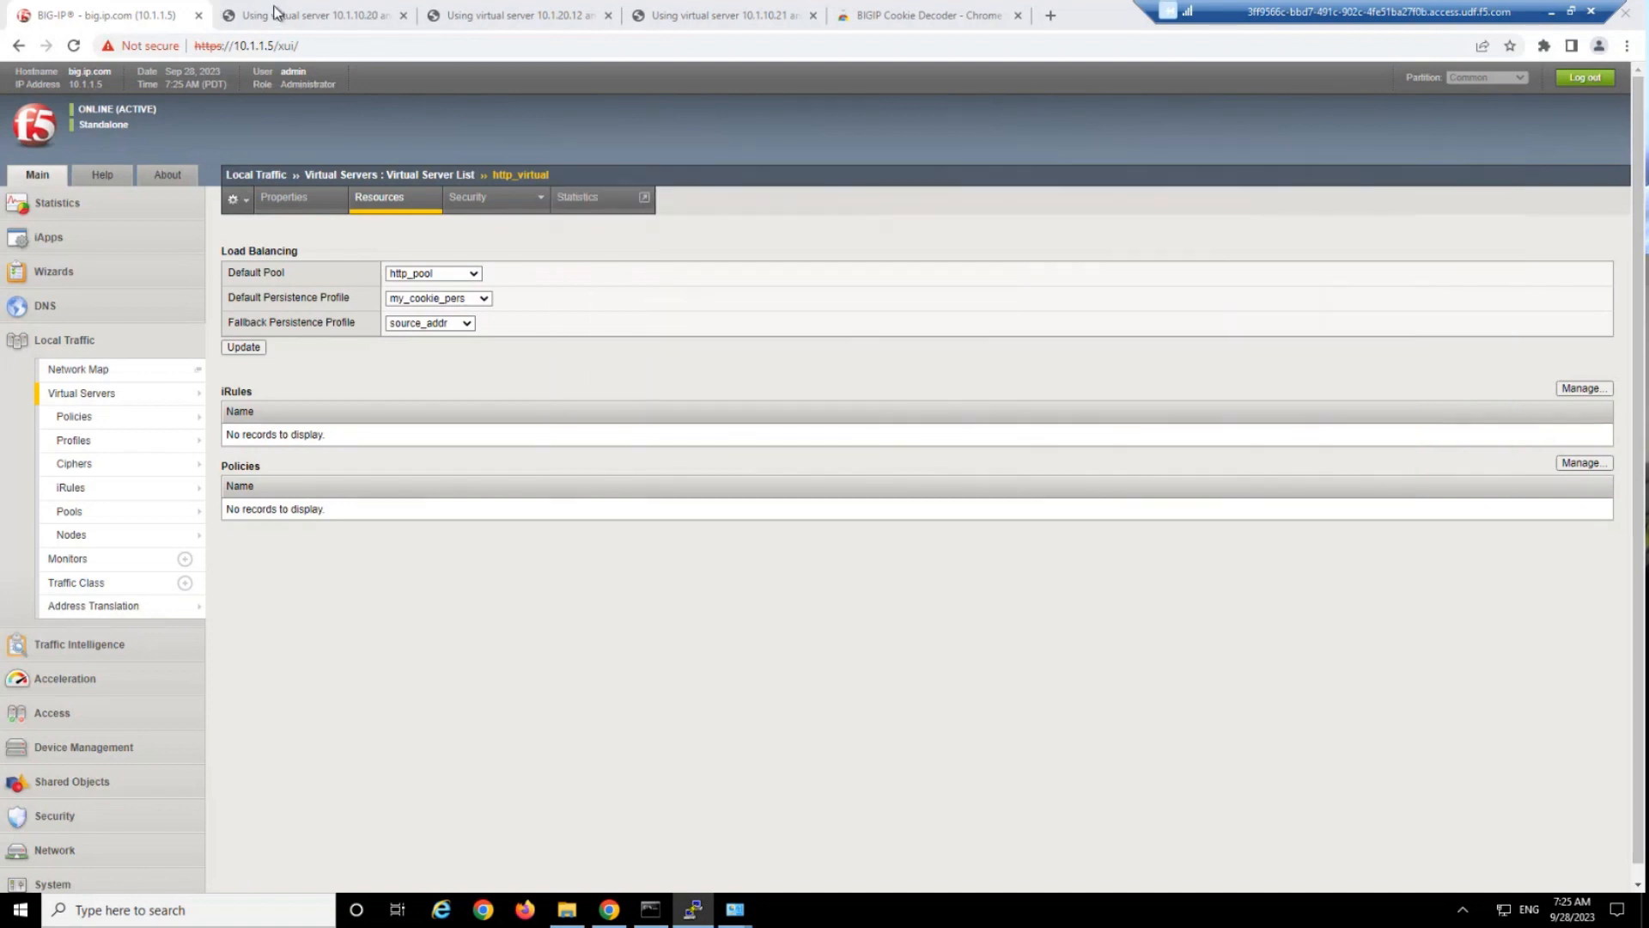
pyautogui.click(273, 4)
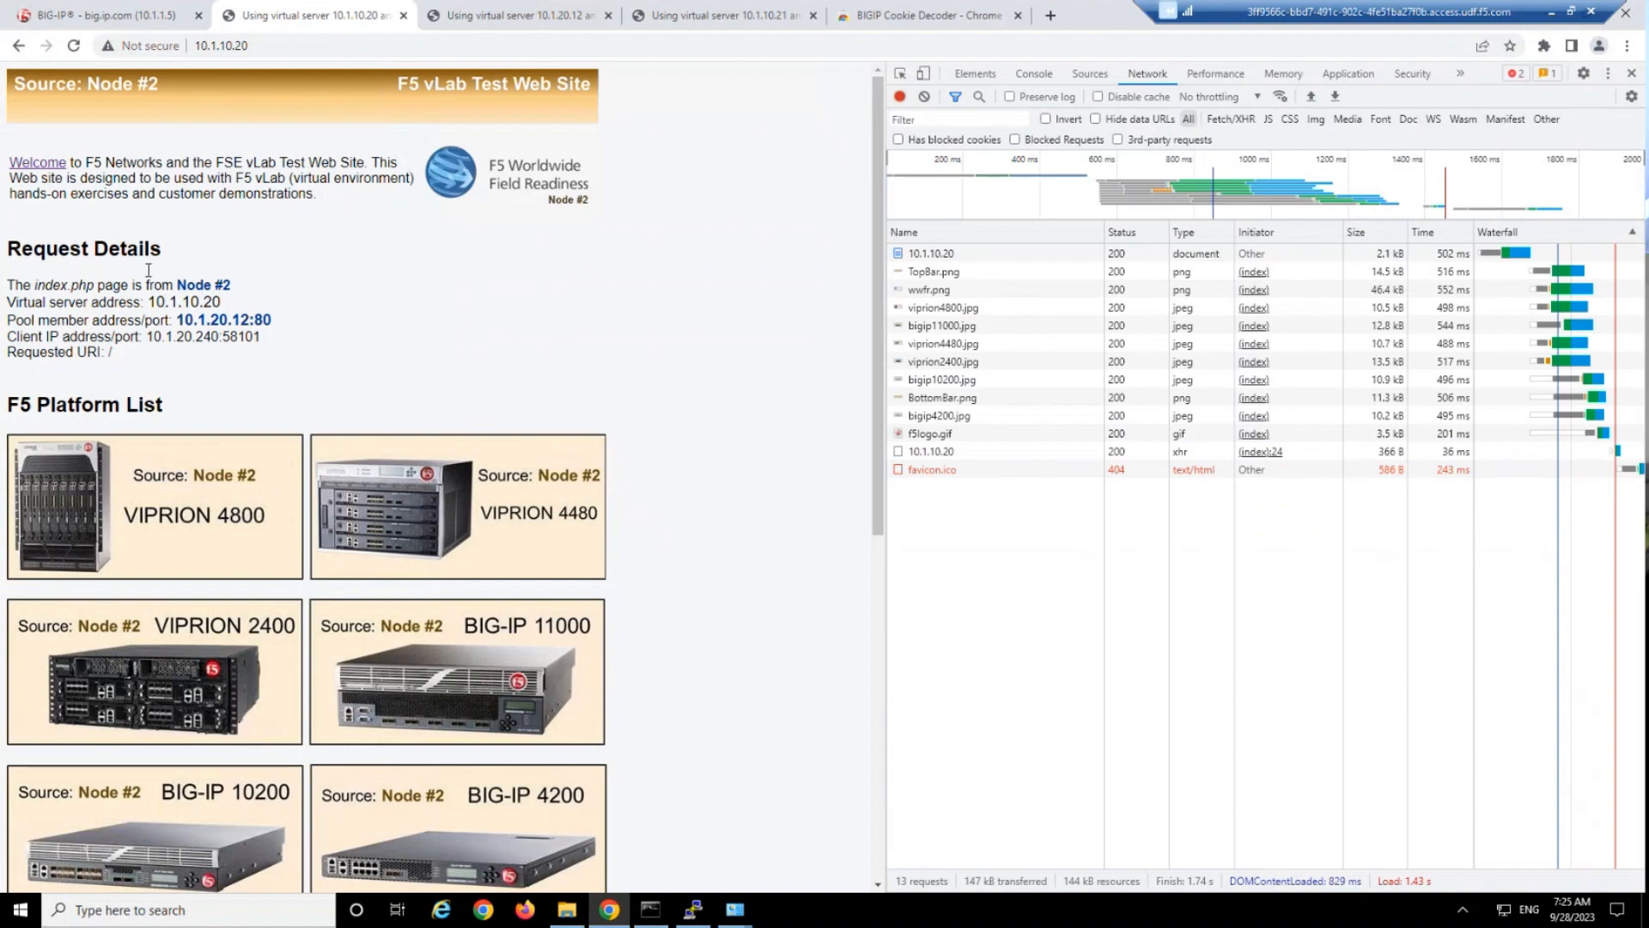
pyautogui.moveTo(127, 248); pyautogui.dragTo(220, 373)
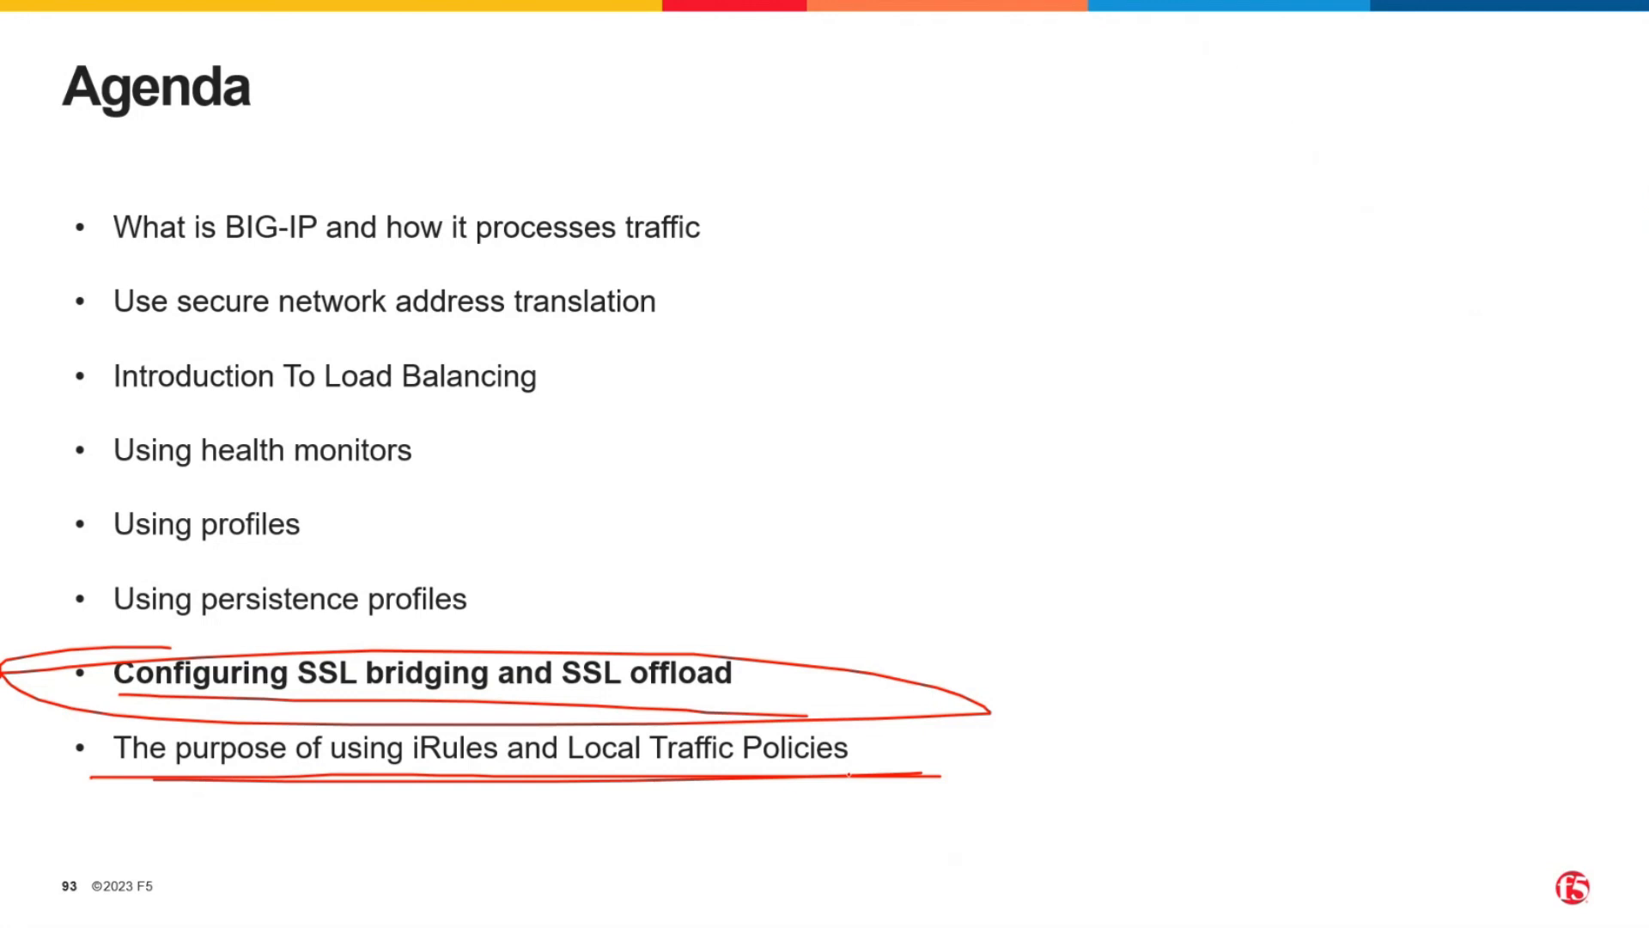
pyautogui.press('Right')
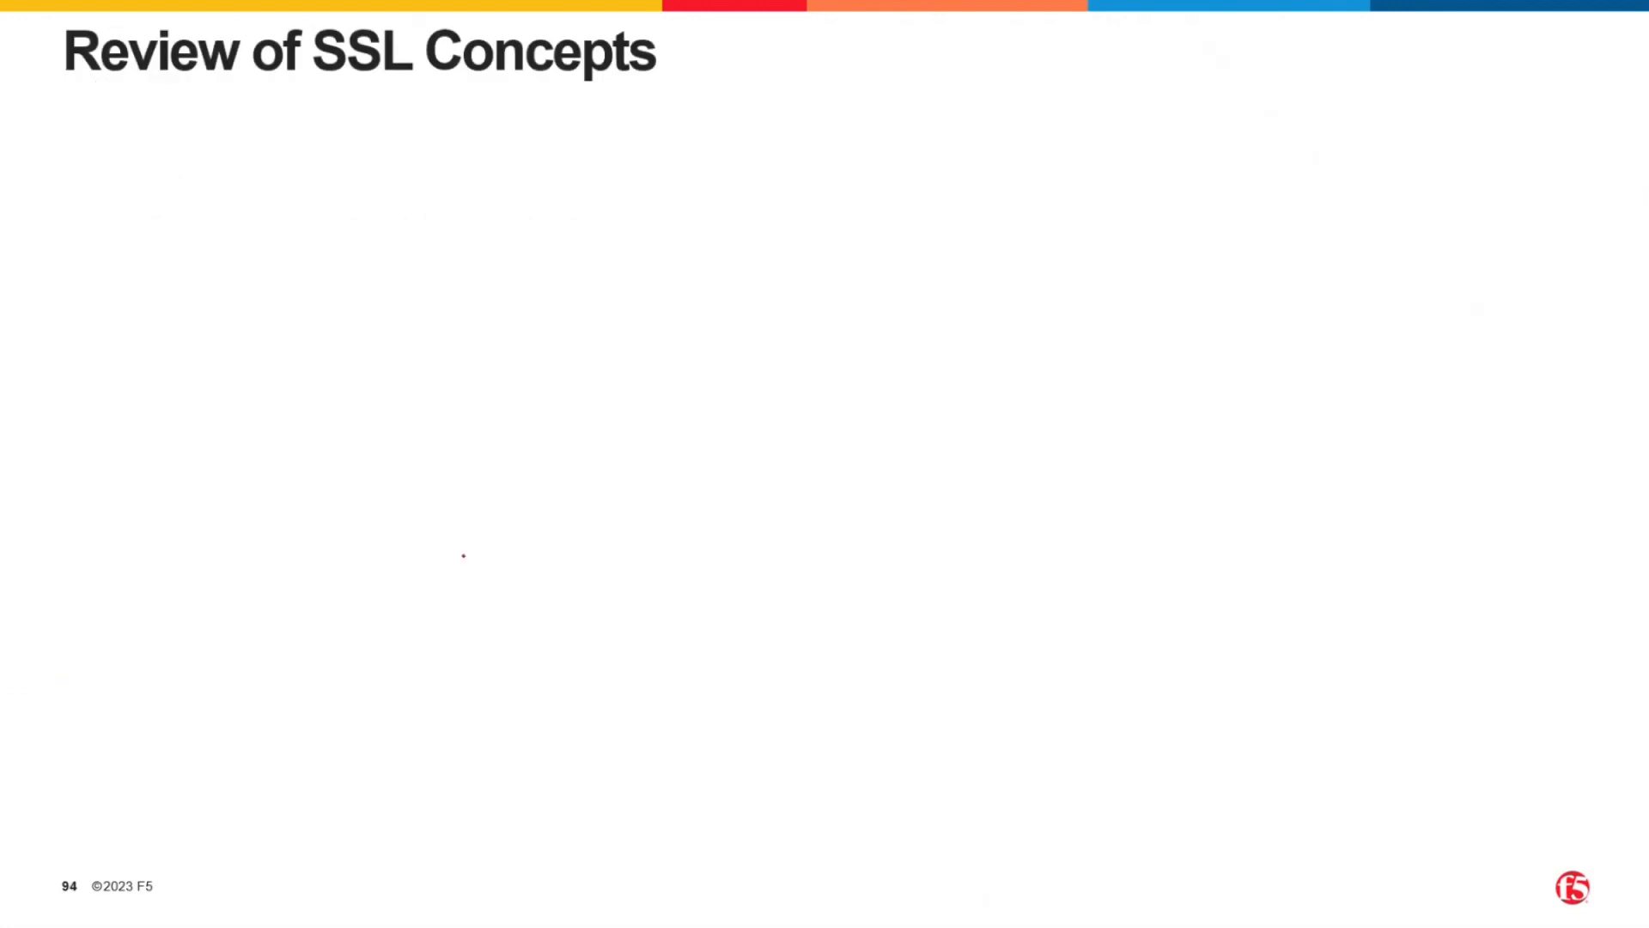
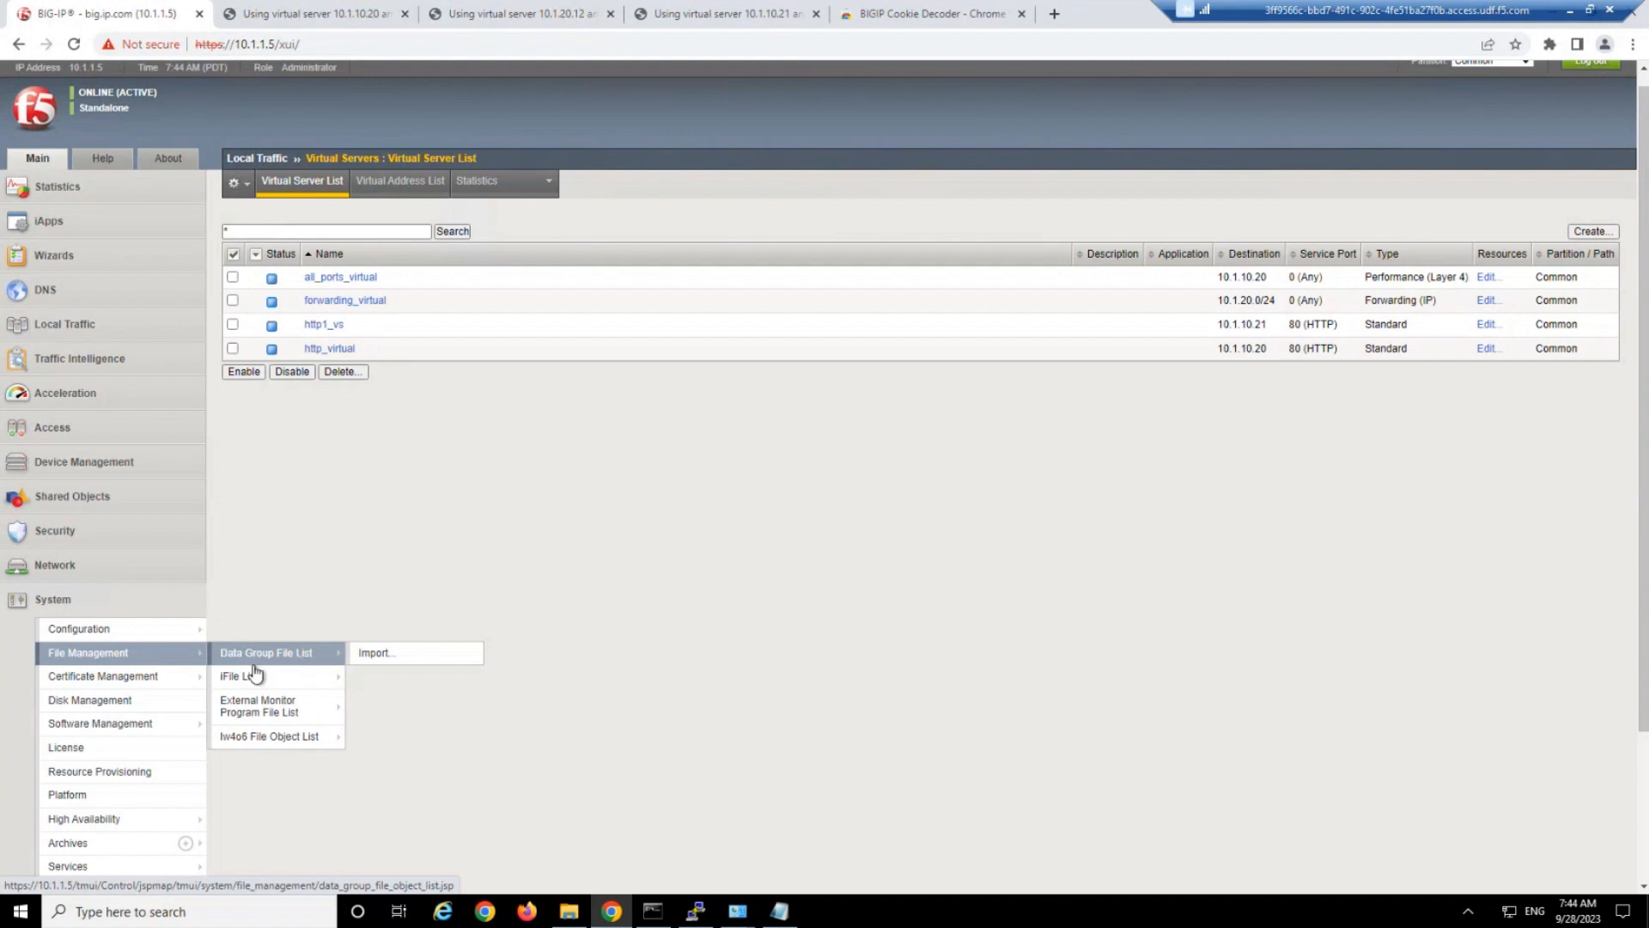
# Start an SSL certificate and key import with import type Key and the new key name f5demo.
pyautogui.moveTo(122, 683)
pyautogui.moveTo(266, 685)
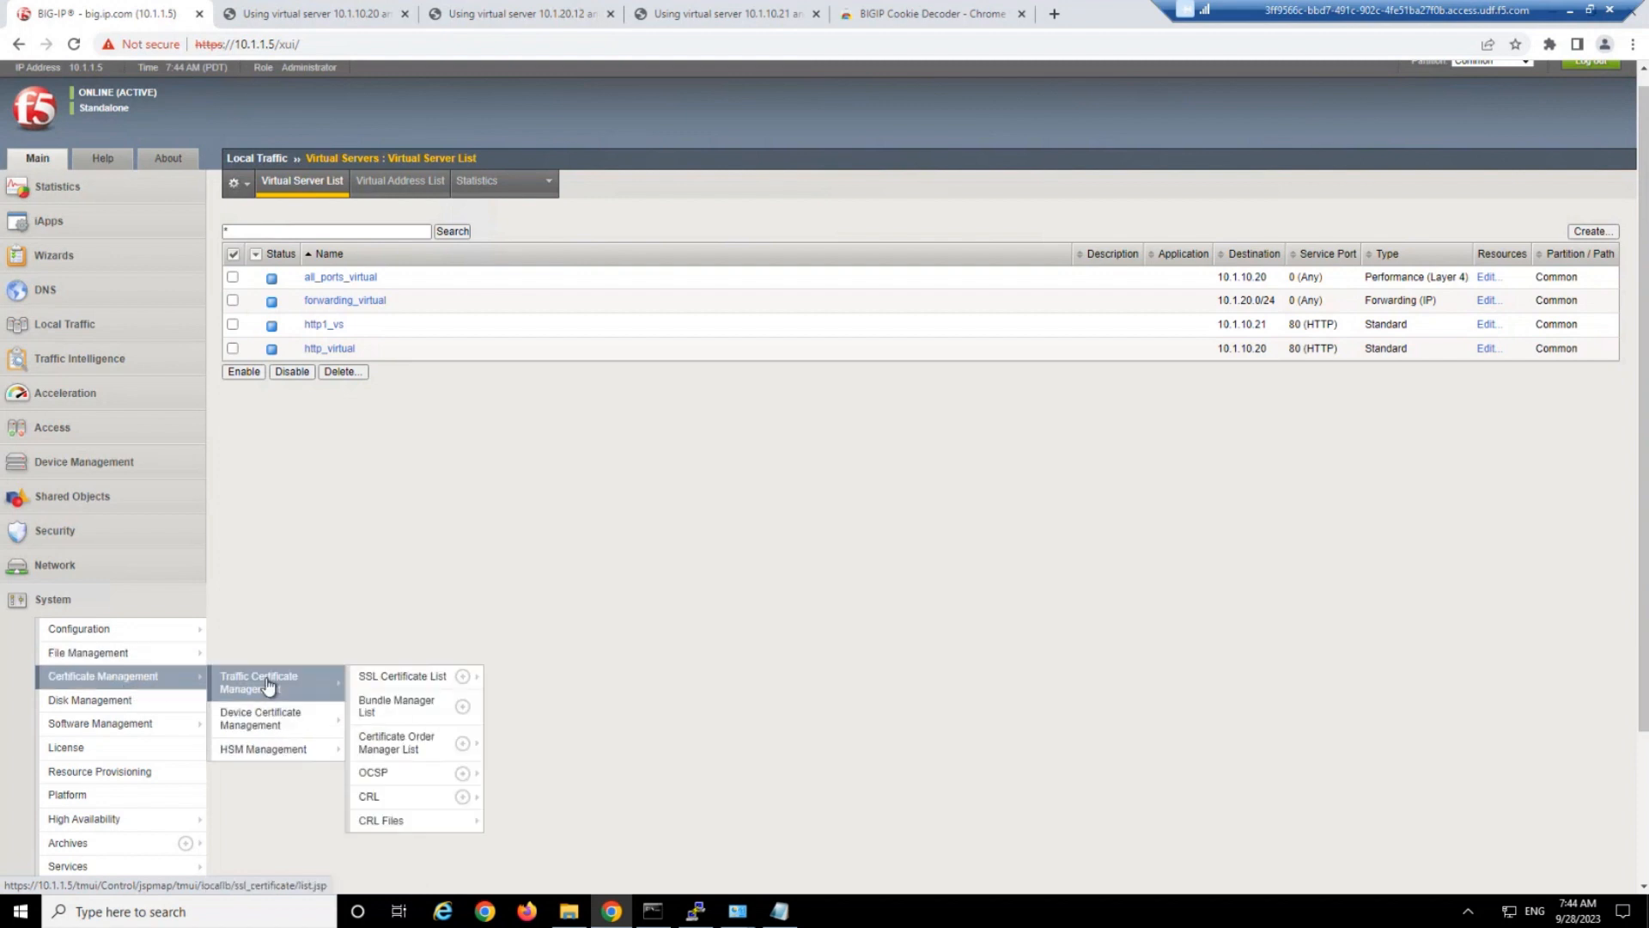
pyautogui.moveTo(376, 687)
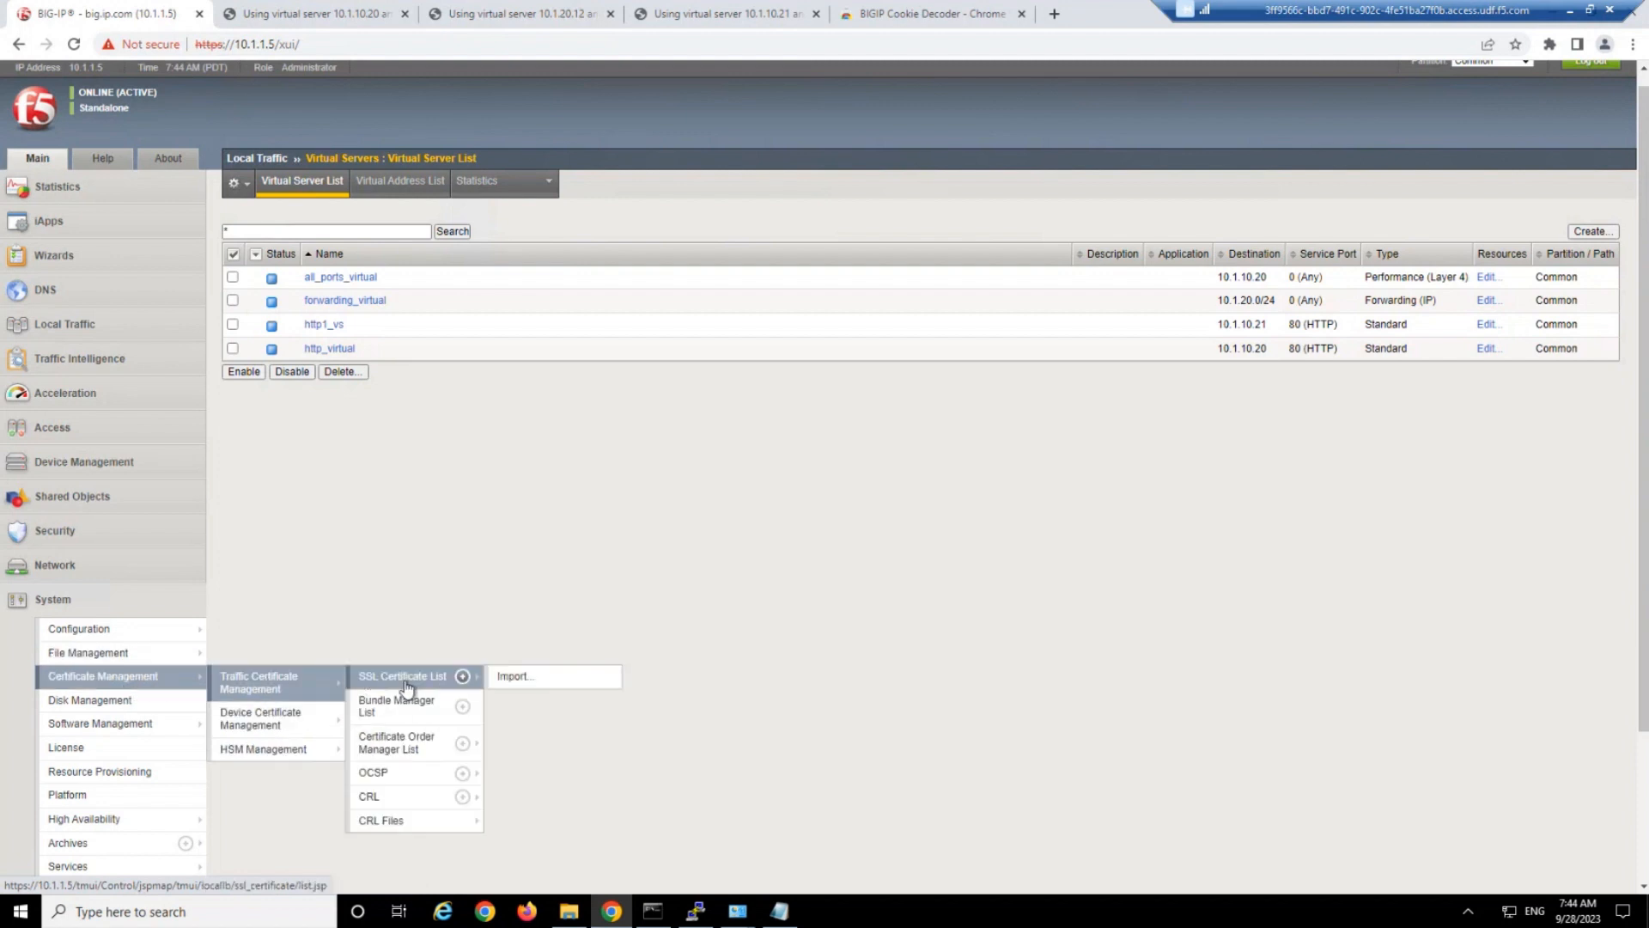
pyautogui.click(527, 680)
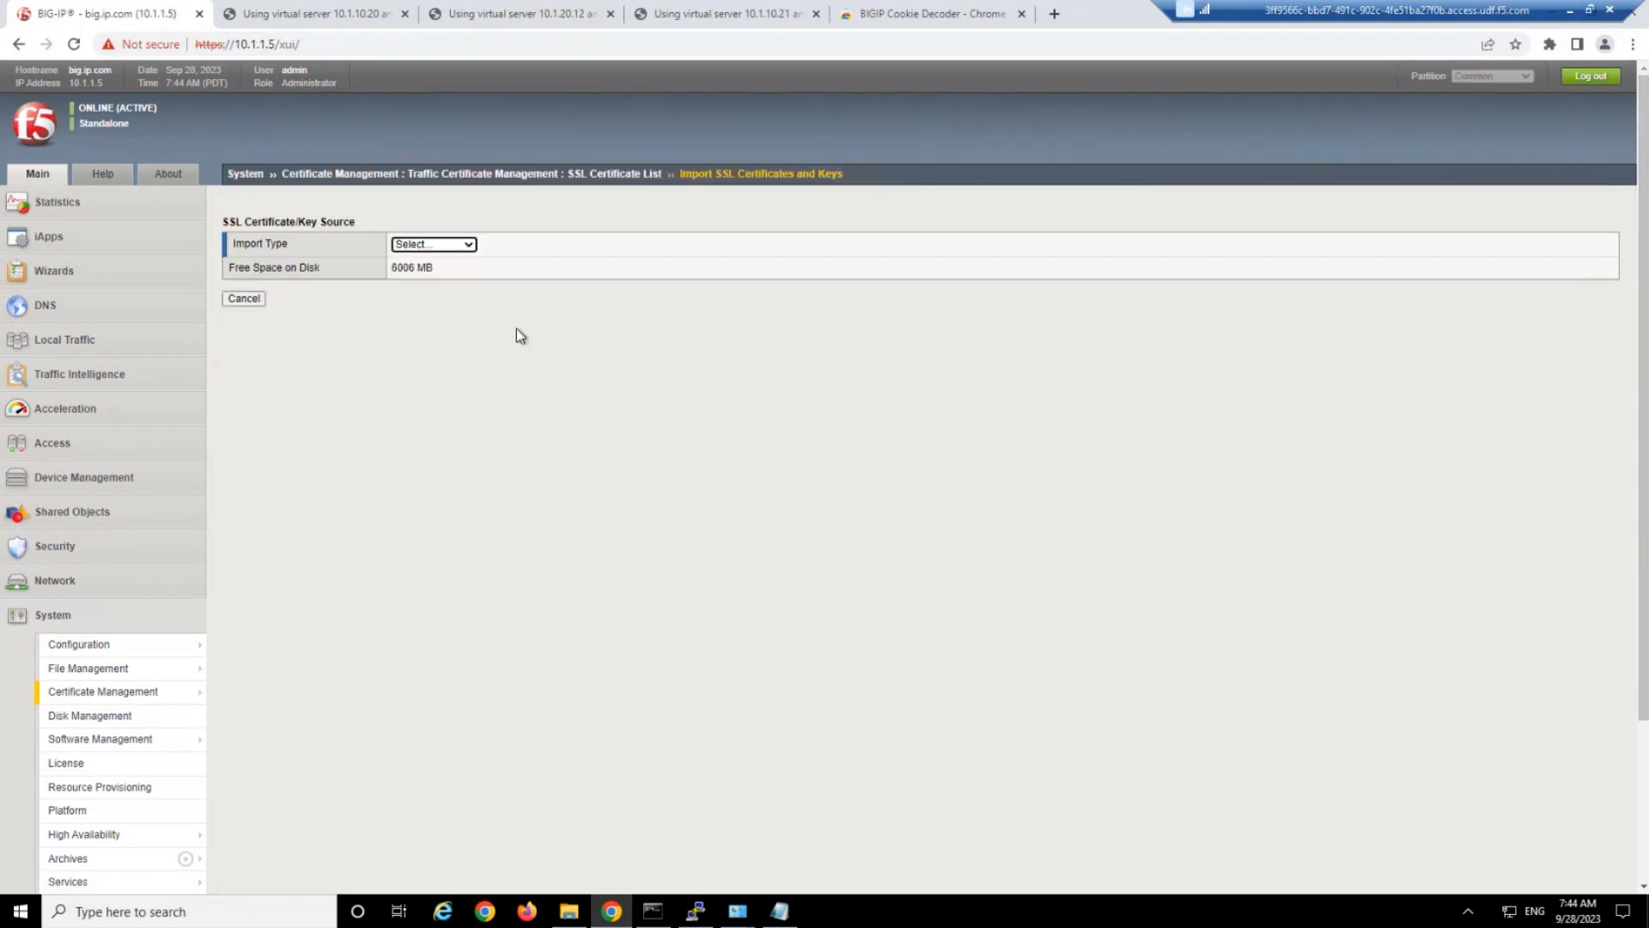
pyautogui.click(432, 245)
pyautogui.click(422, 245)
pyautogui.click(419, 273)
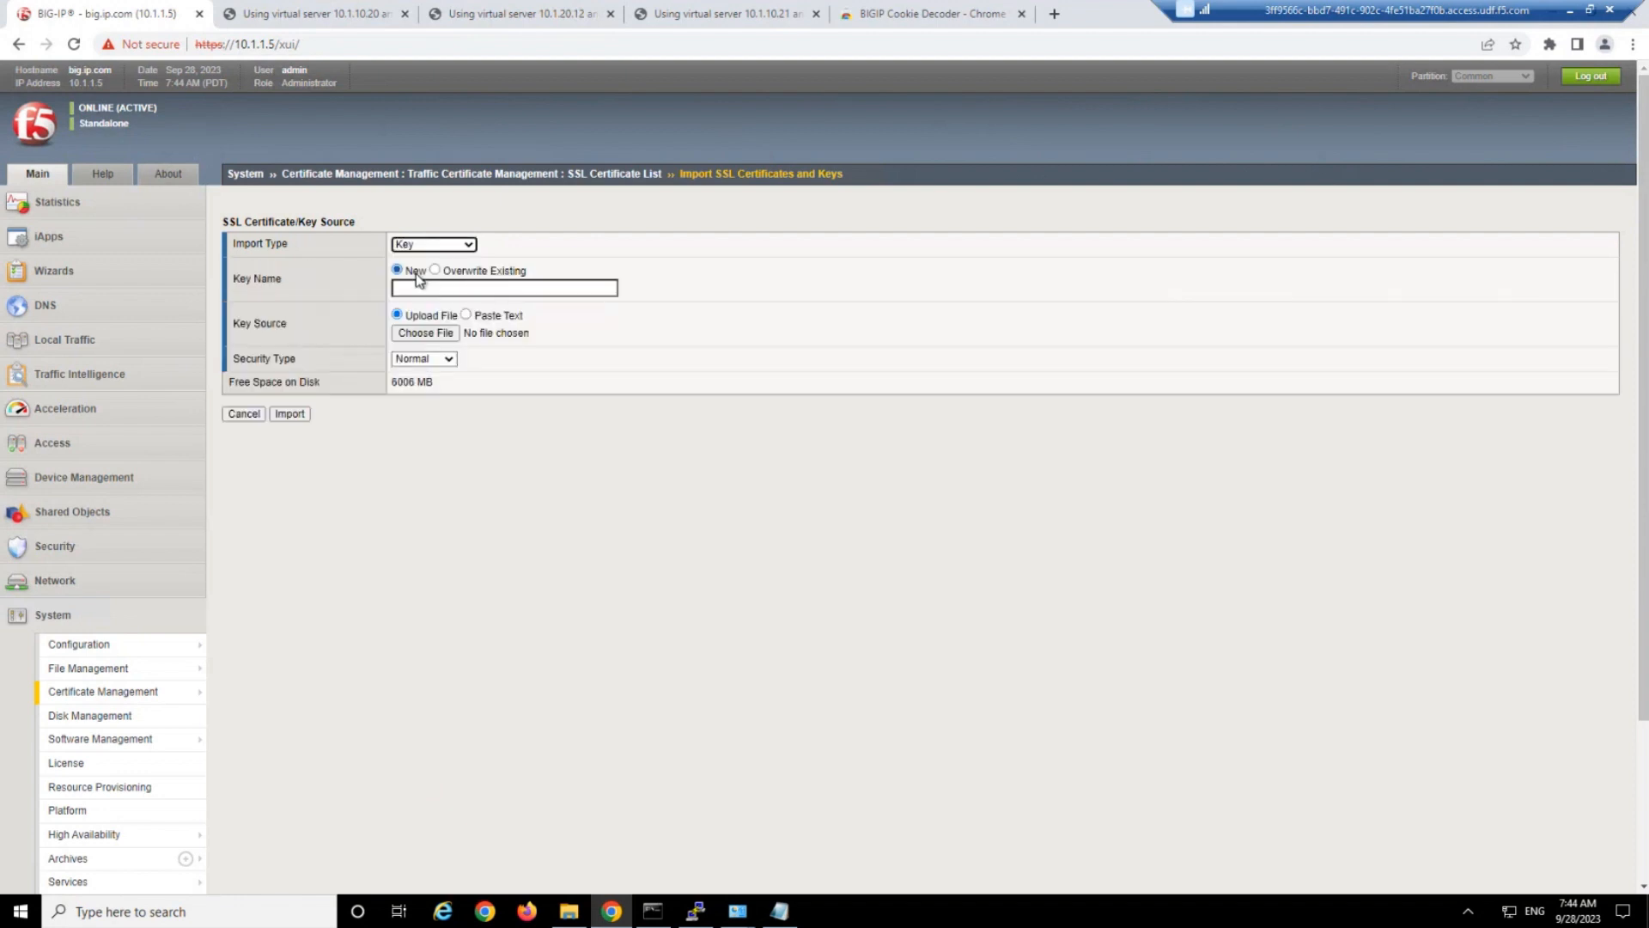
pyautogui.click(432, 287)
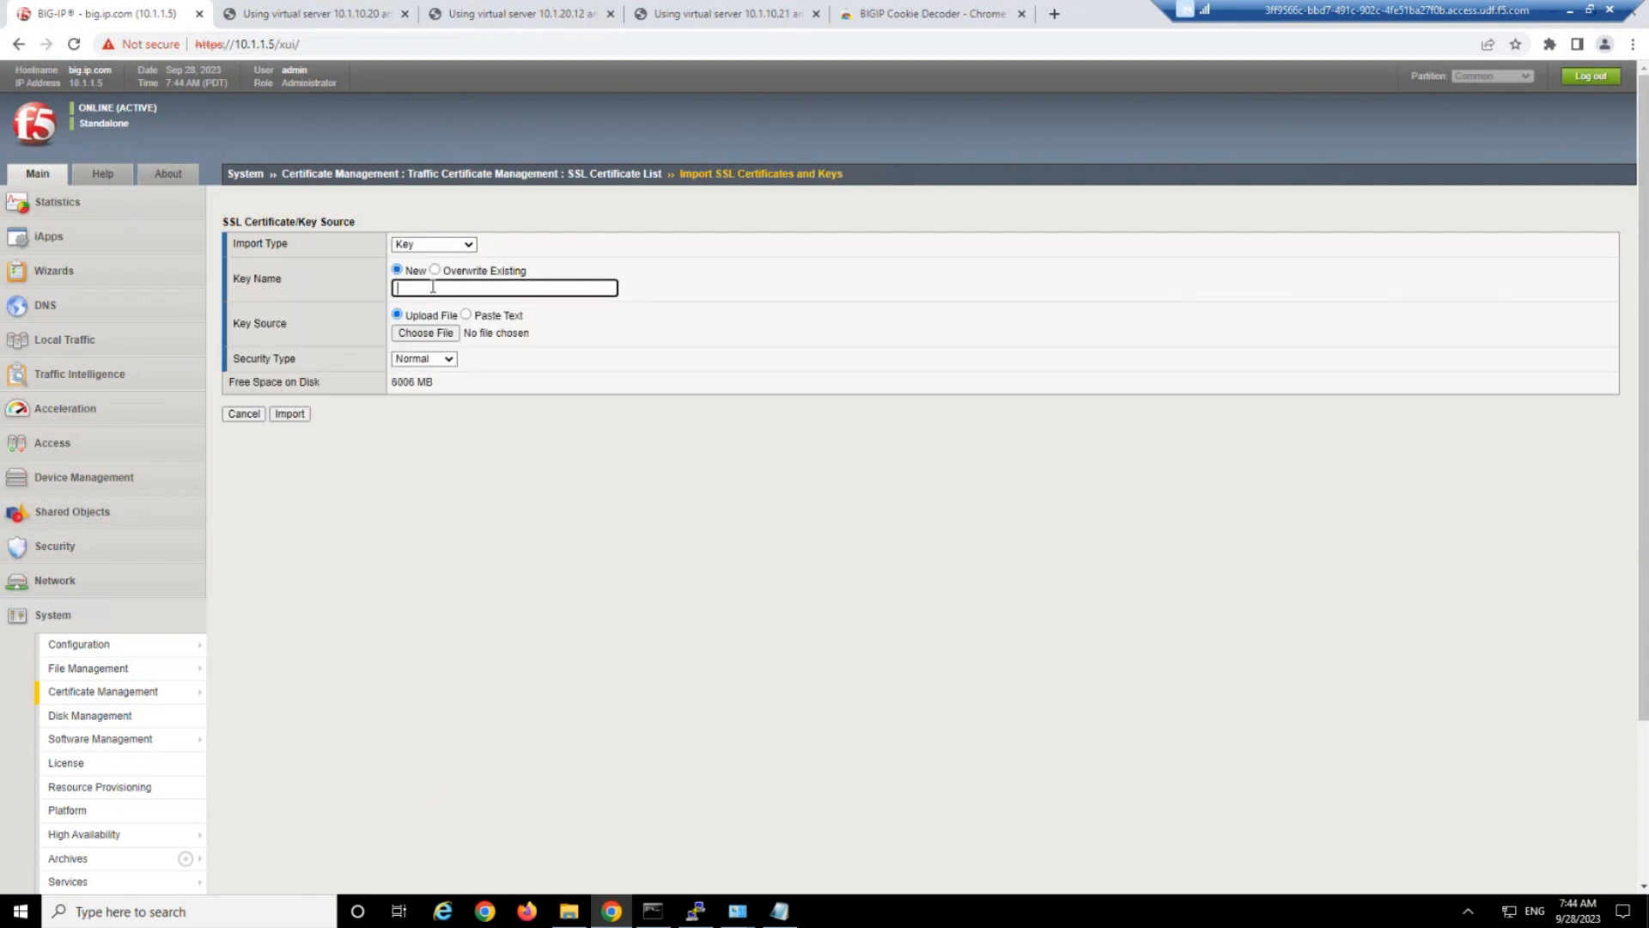
pyautogui.write('f5demo')
# Choose vlab.f5demo.com.key from Documents > Exercise Files as the key source and try to import it.
pyautogui.click(440, 335)
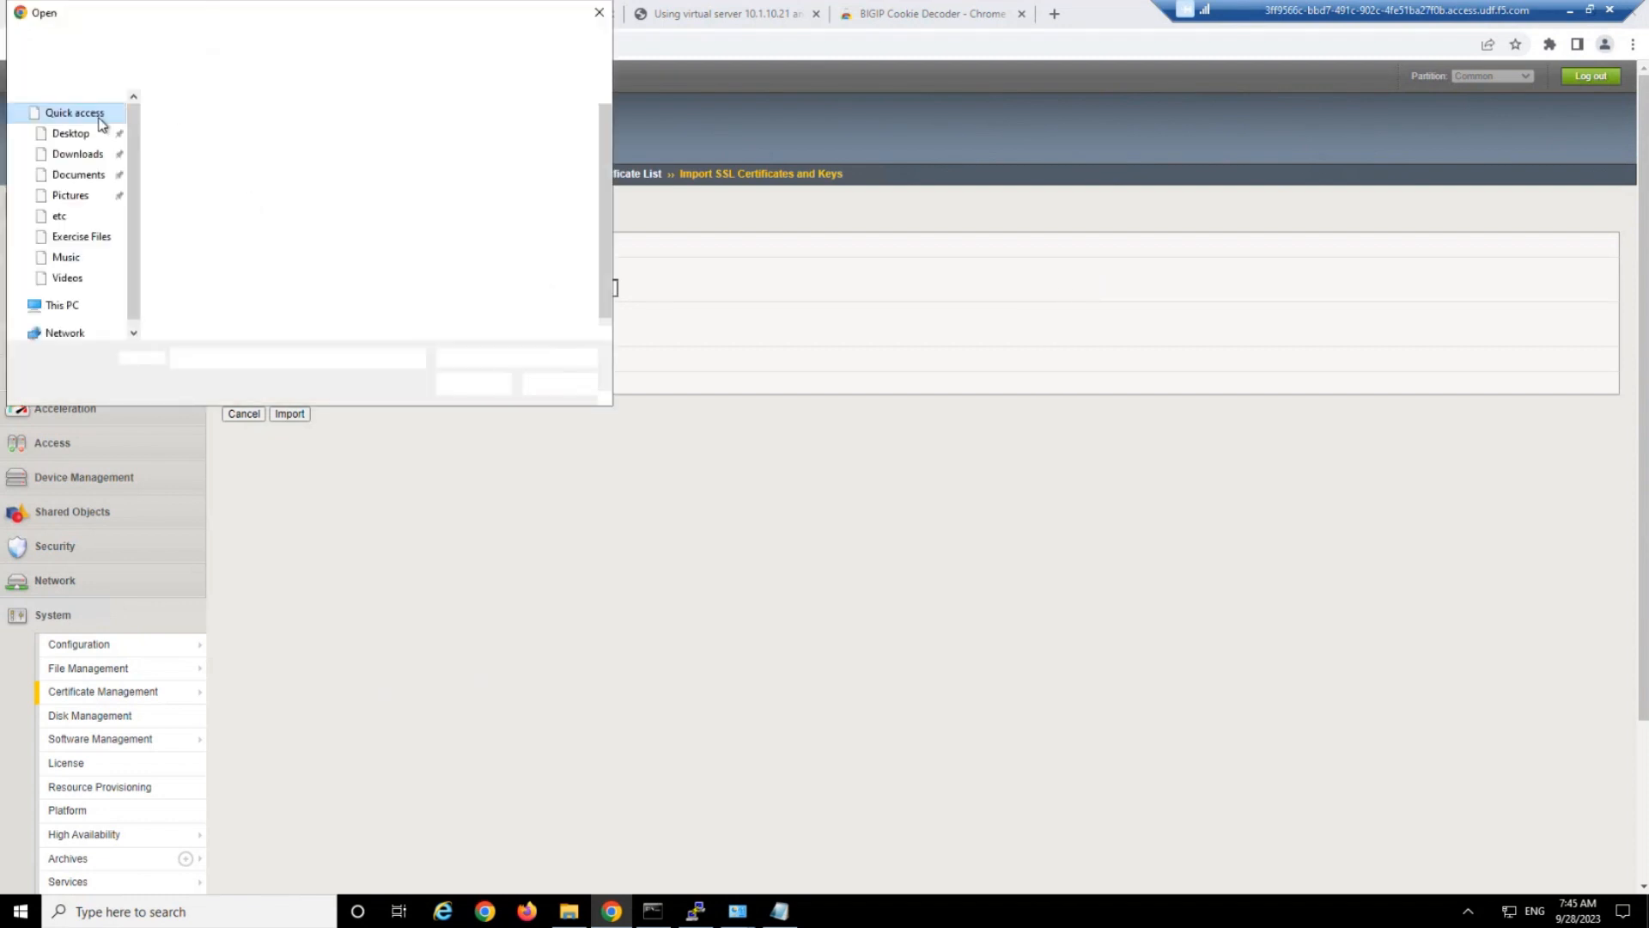
pyautogui.click(75, 173)
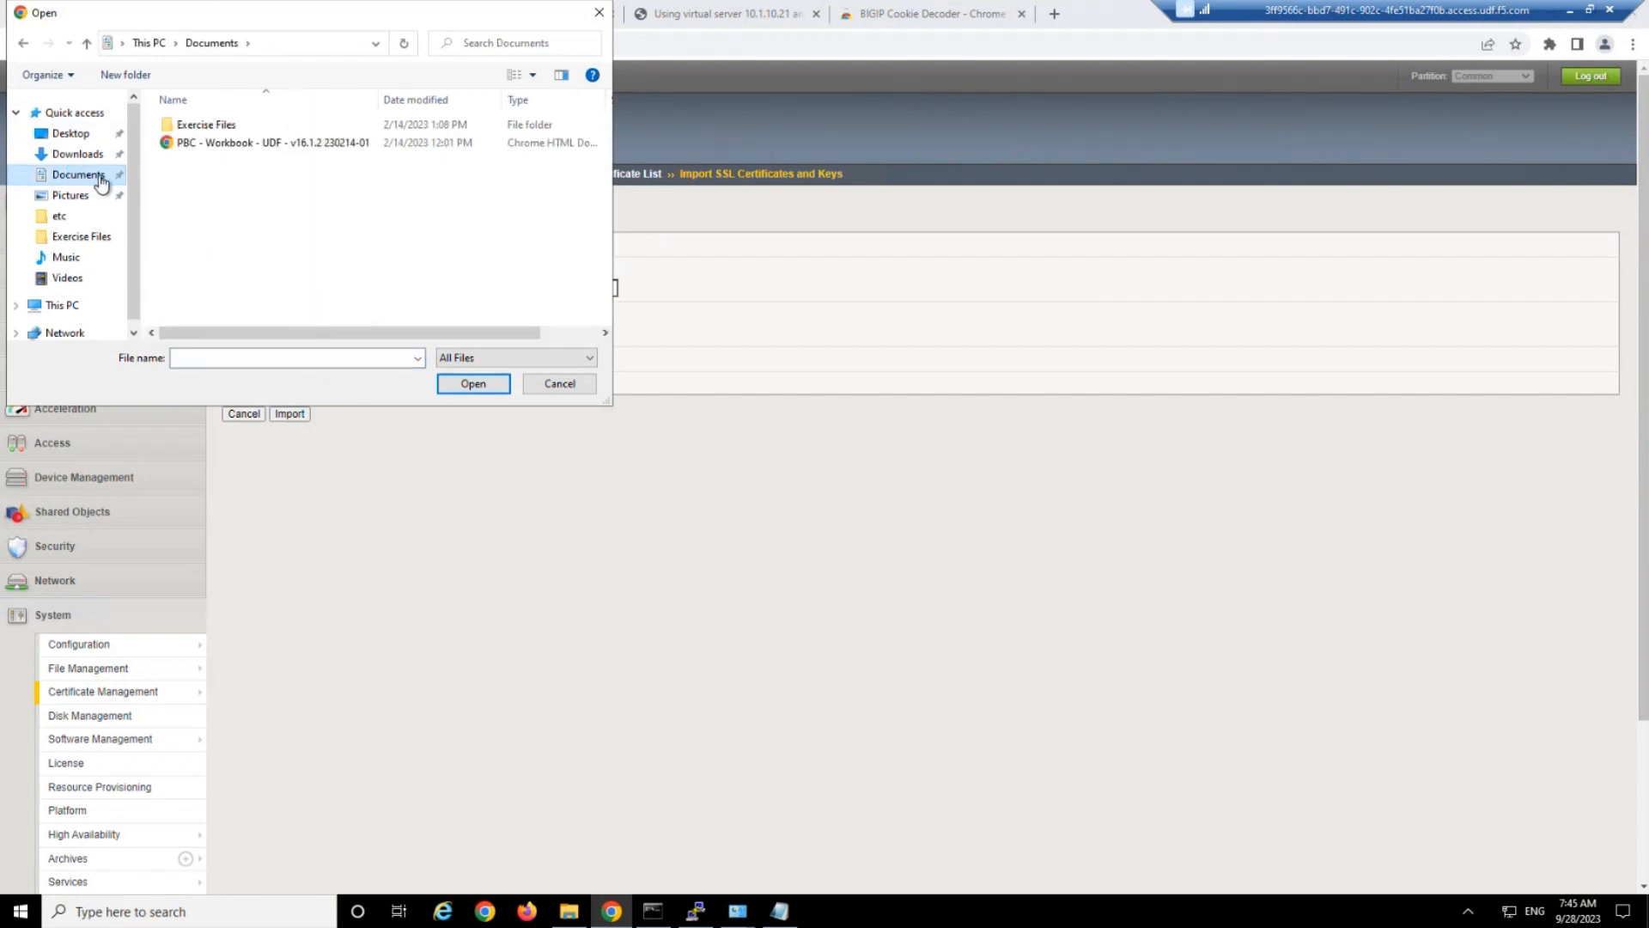
pyautogui.doubleClick(203, 127)
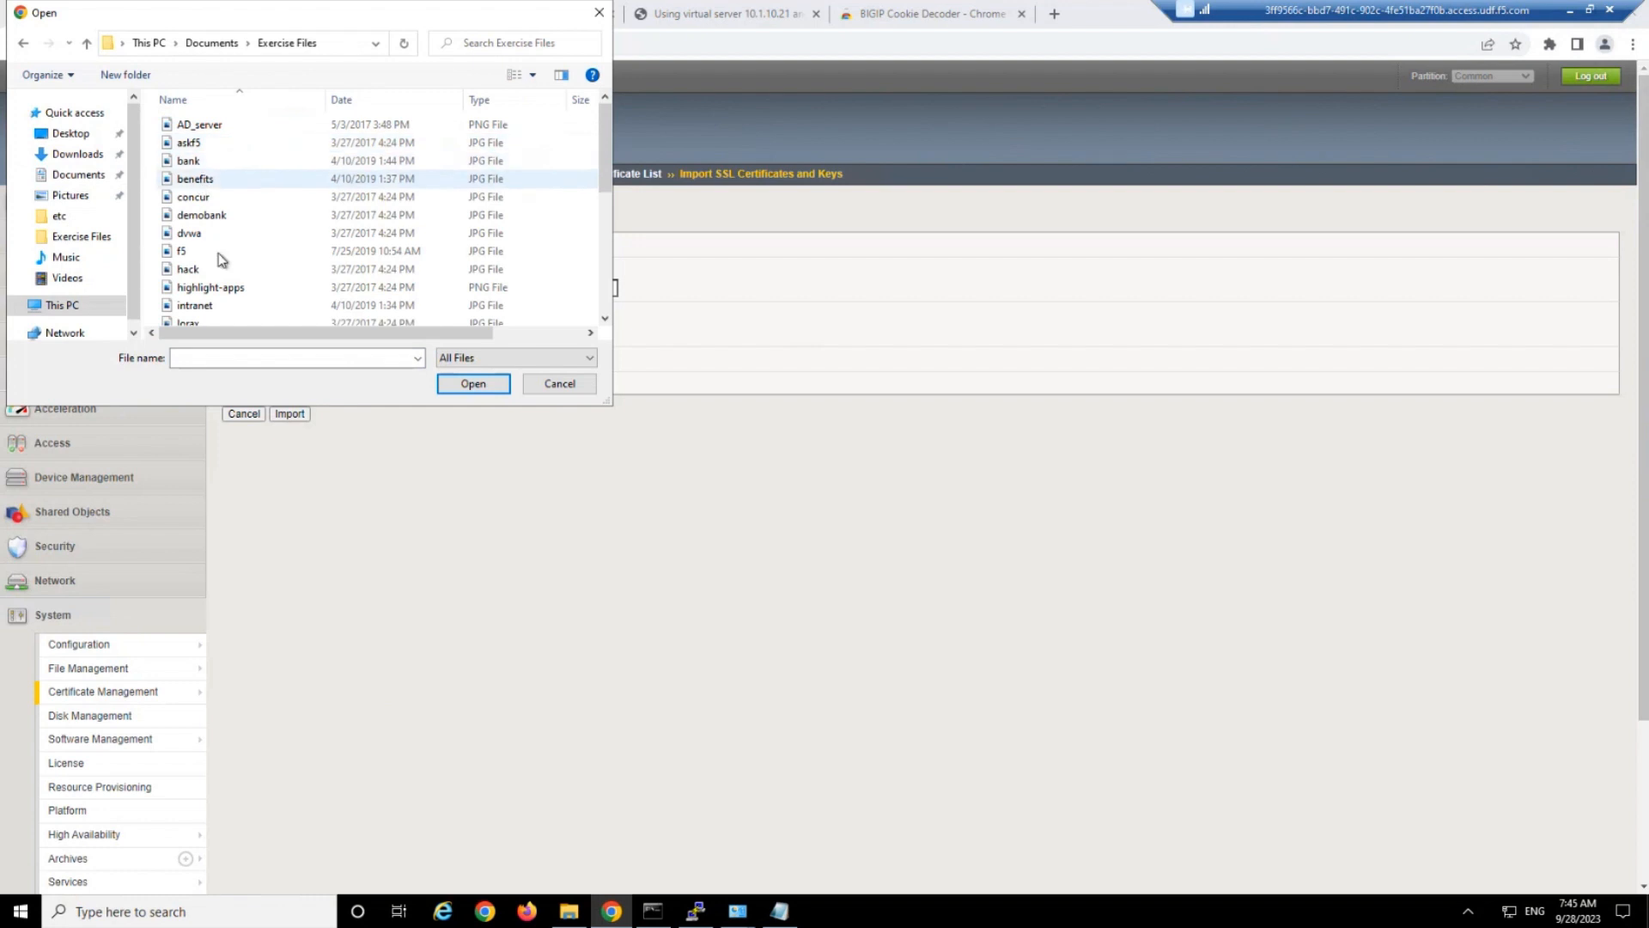
pyautogui.scroll(-5, 223, 254)
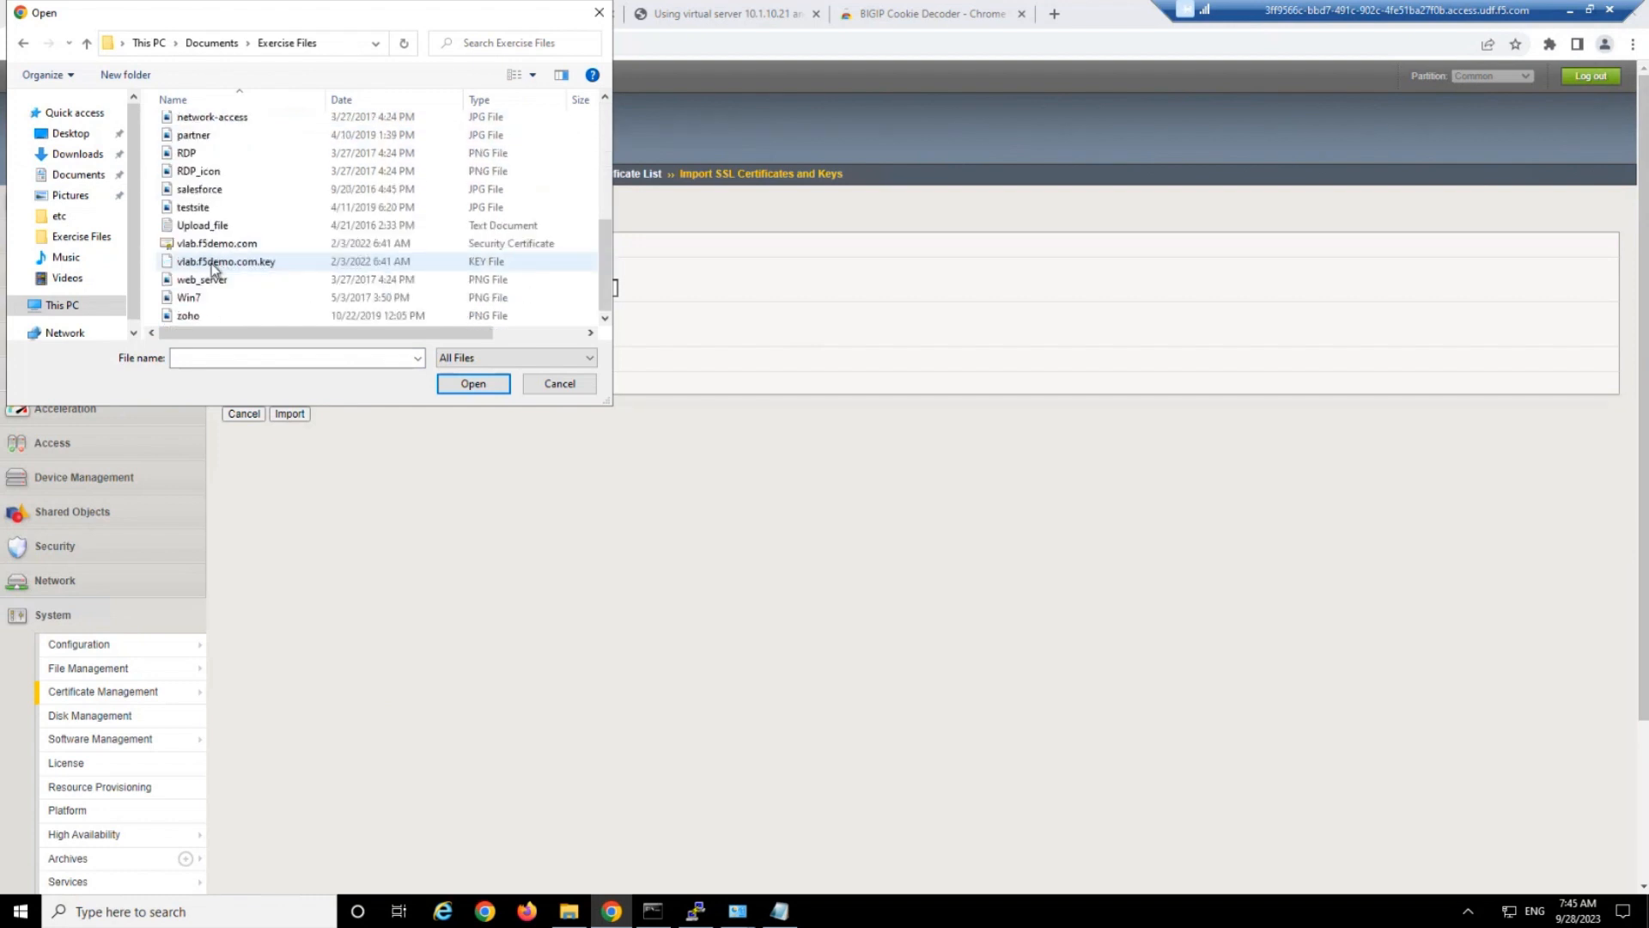
pyautogui.click(222, 263)
pyautogui.doubleClick(222, 262)
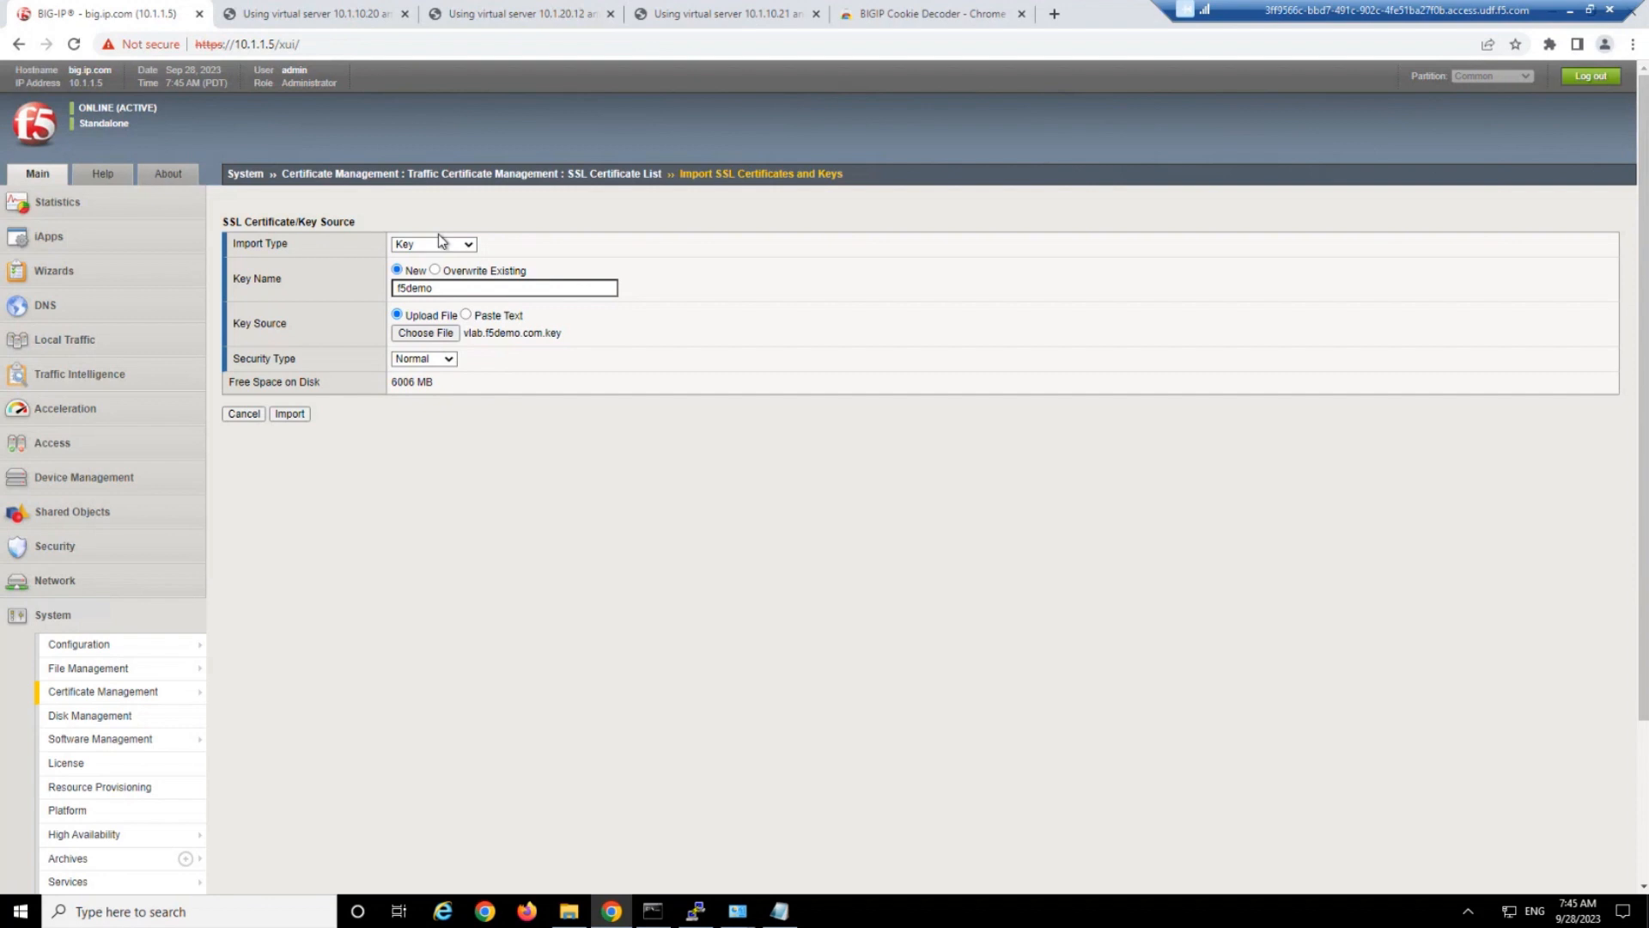
pyautogui.click(291, 416)
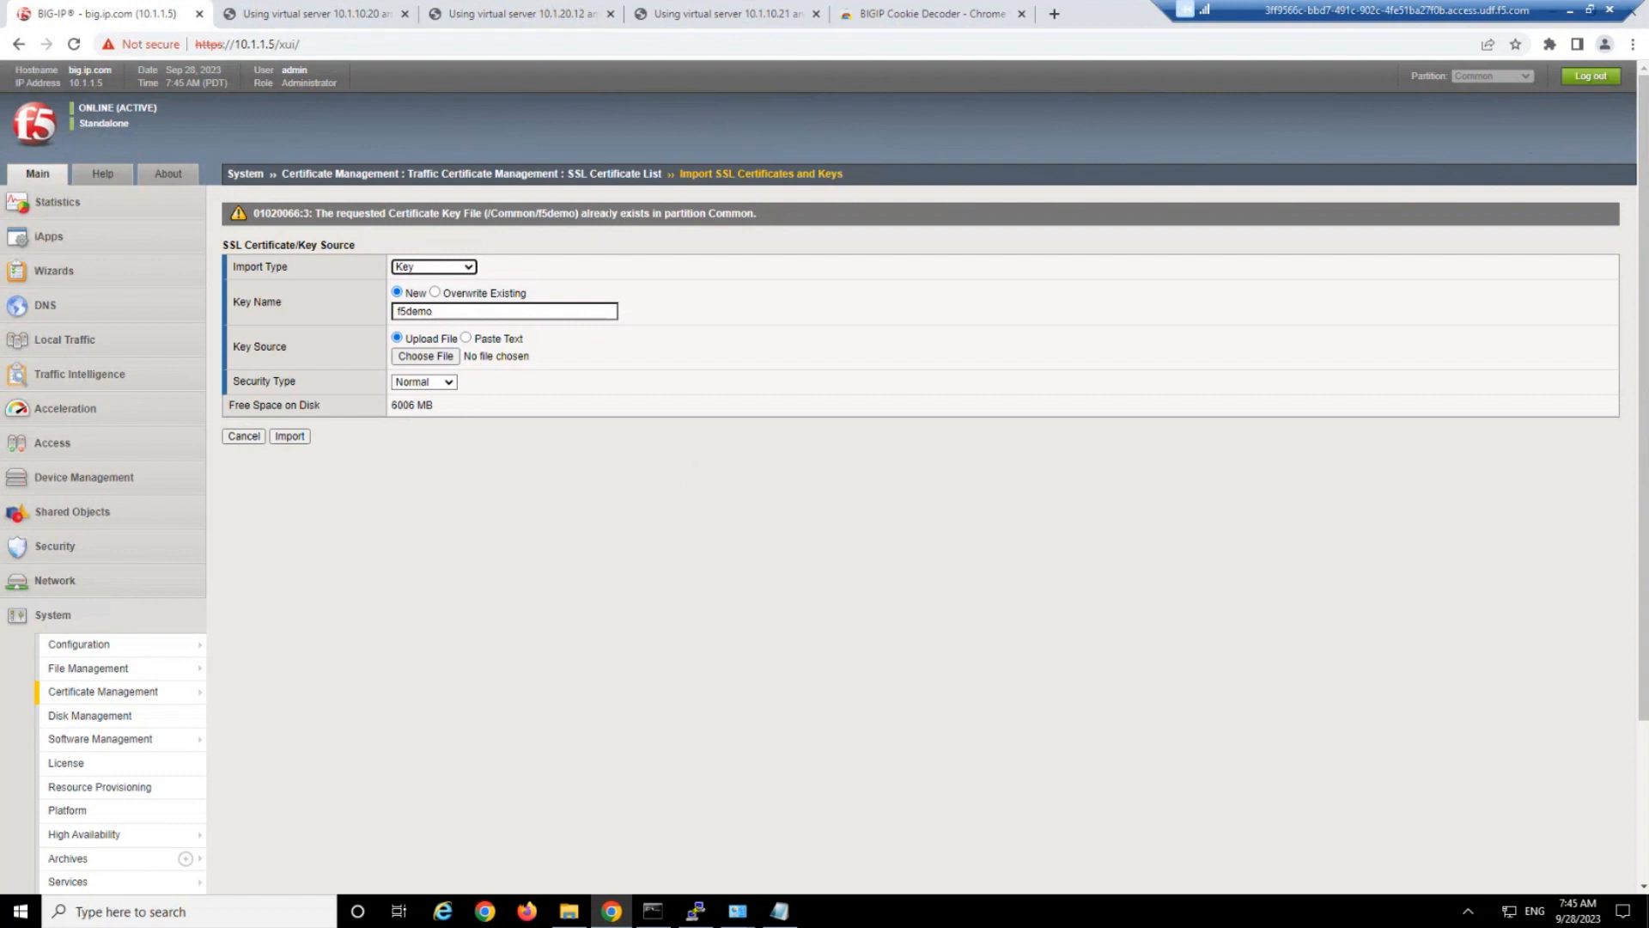
pyautogui.moveTo(605, 213); pyautogui.dragTo(650, 213)
# Examine the f5demo entry in the SSL Certificate List, checking its contents, key security and common name.
pyautogui.click(513, 176)
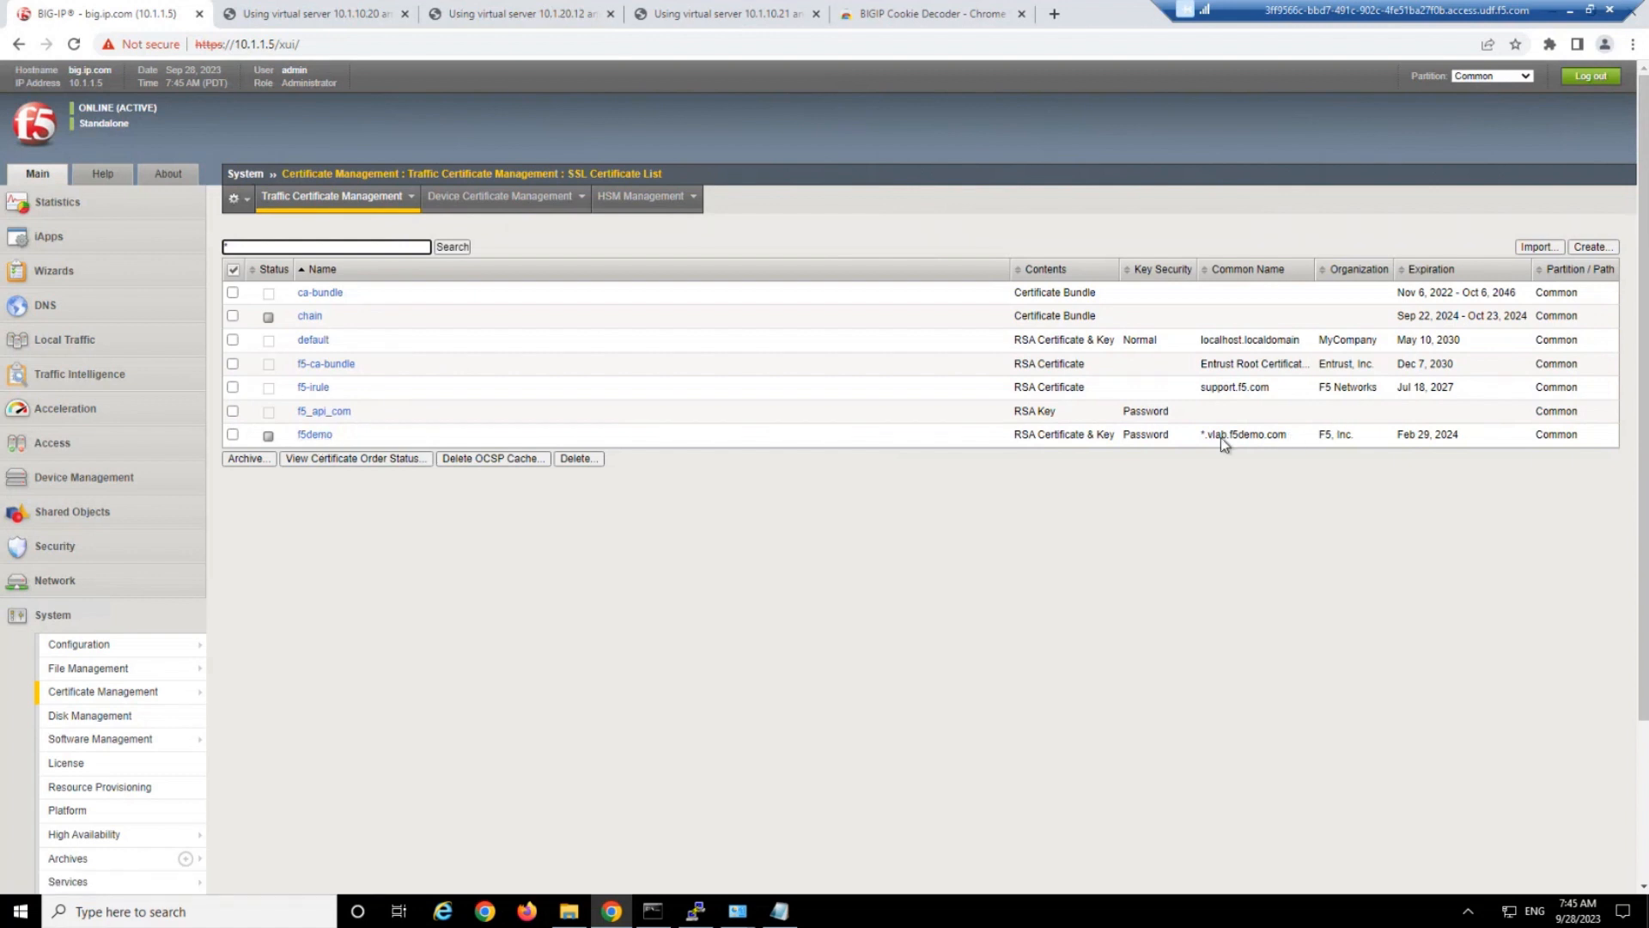
pyautogui.moveTo(1288, 436); pyautogui.dragTo(1031, 440)
pyautogui.click(924, 446)
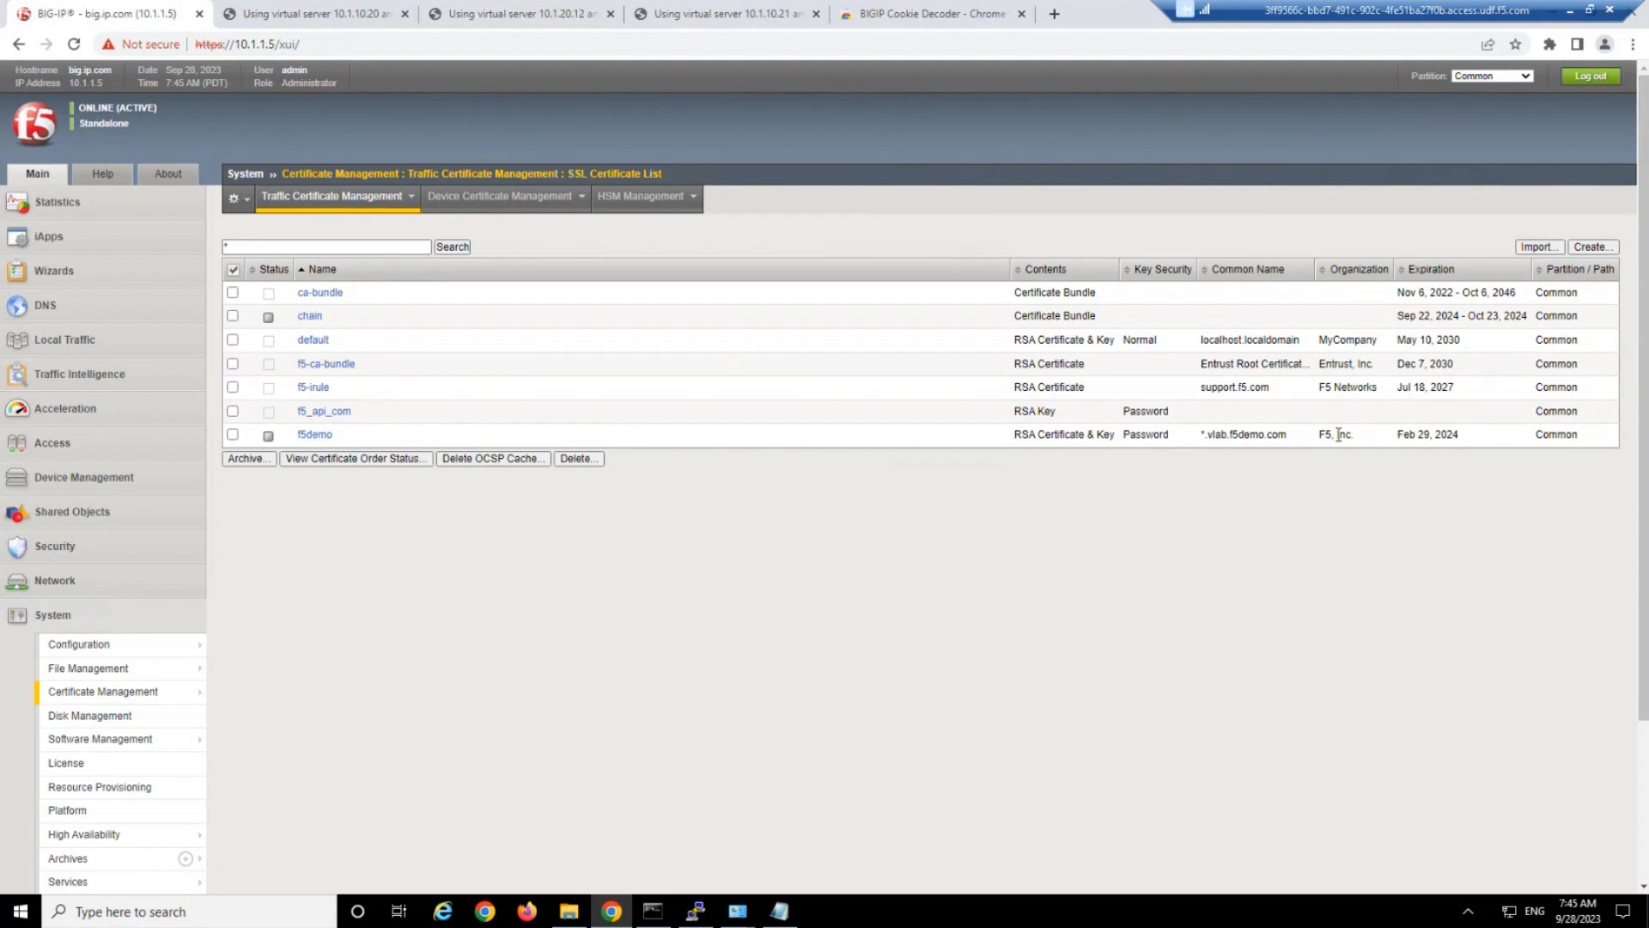
pyautogui.moveTo(1293, 438); pyautogui.dragTo(995, 445)
pyautogui.click(1022, 440)
pyautogui.moveTo(1122, 440); pyautogui.dragTo(1012, 437)
pyautogui.click(1014, 439)
pyautogui.click(1538, 249)
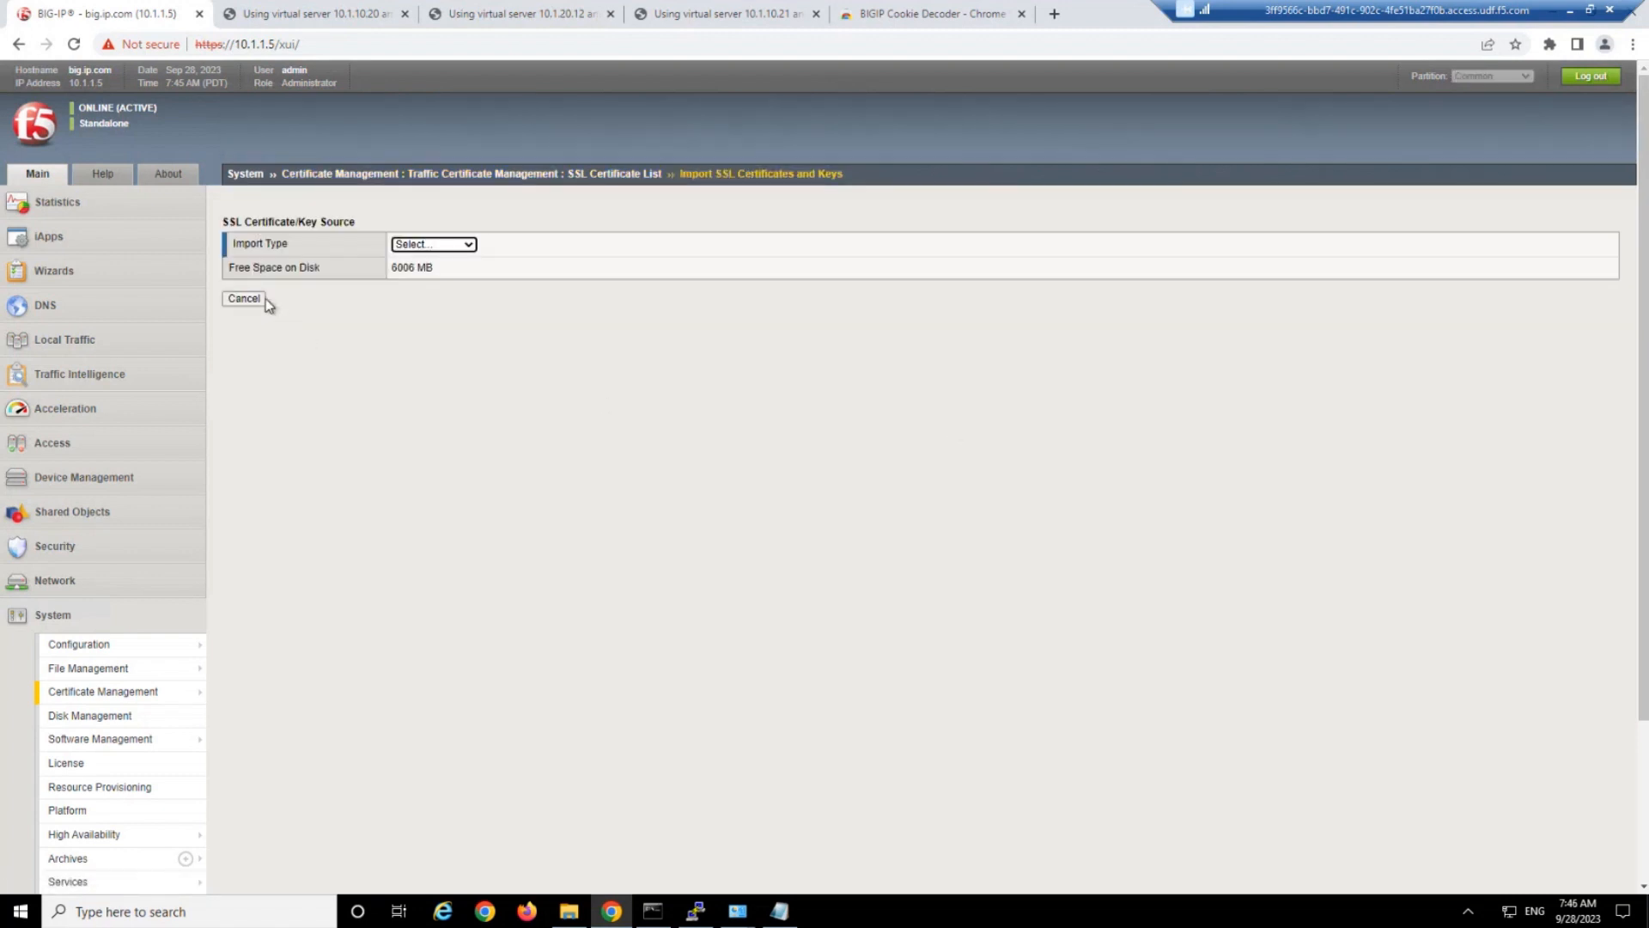
pyautogui.click(262, 298)
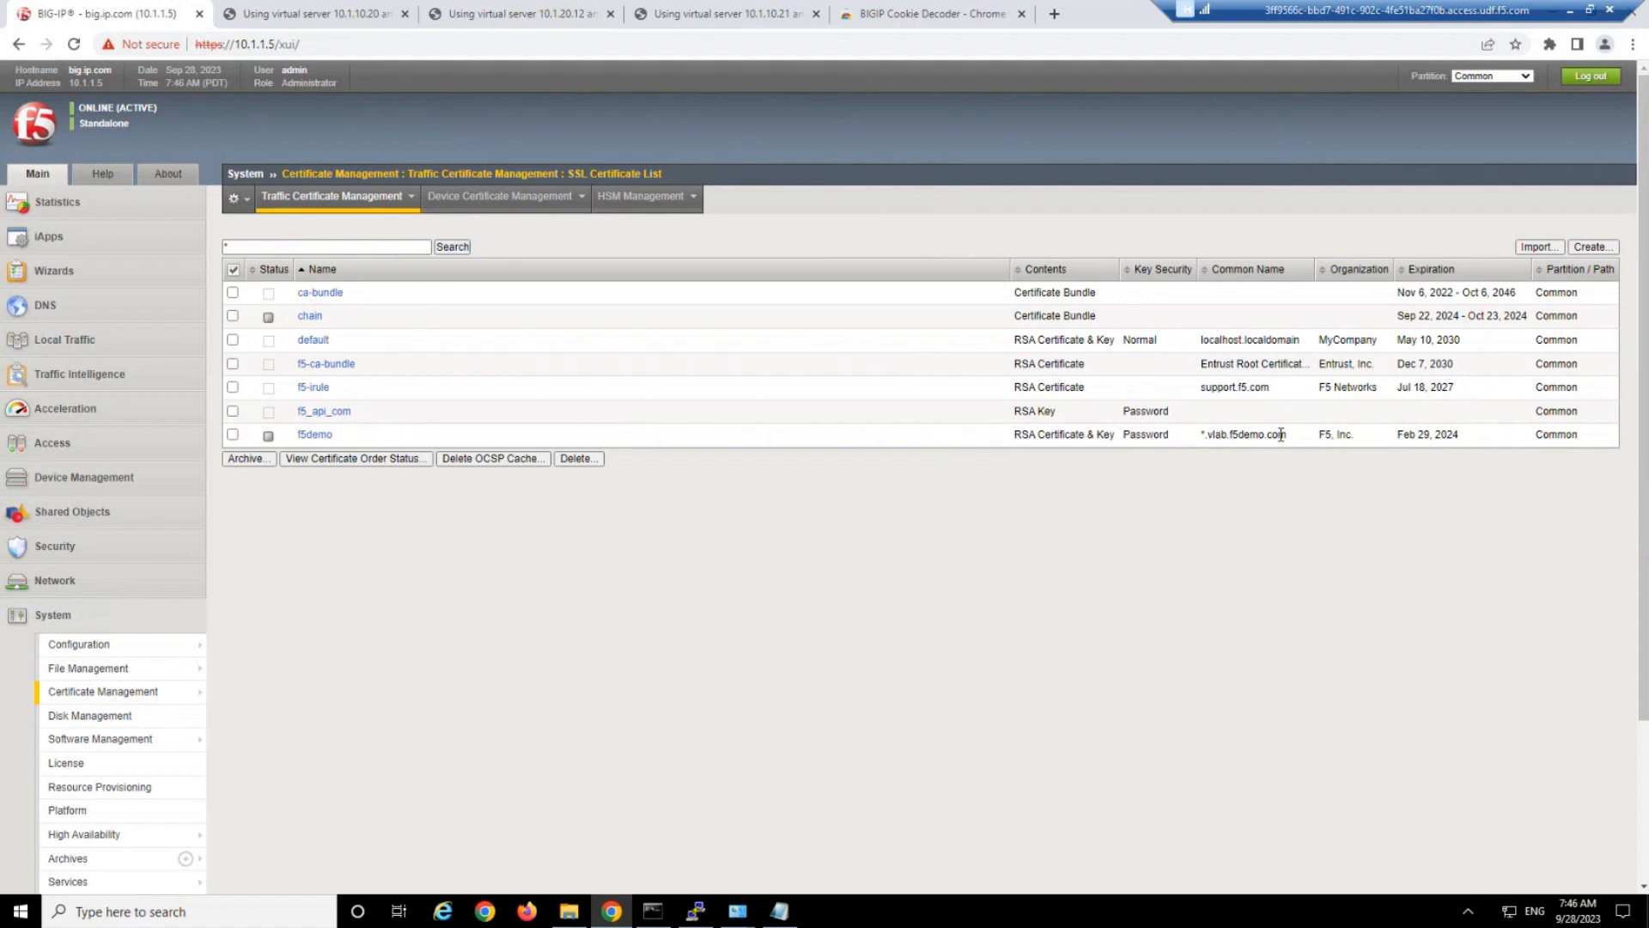
pyautogui.moveTo(1281, 435); pyautogui.dragTo(1062, 437)
pyautogui.click(1062, 438)
# Start a new client SSL profile from the list of client SSL profiles.
pyautogui.click(104, 344)
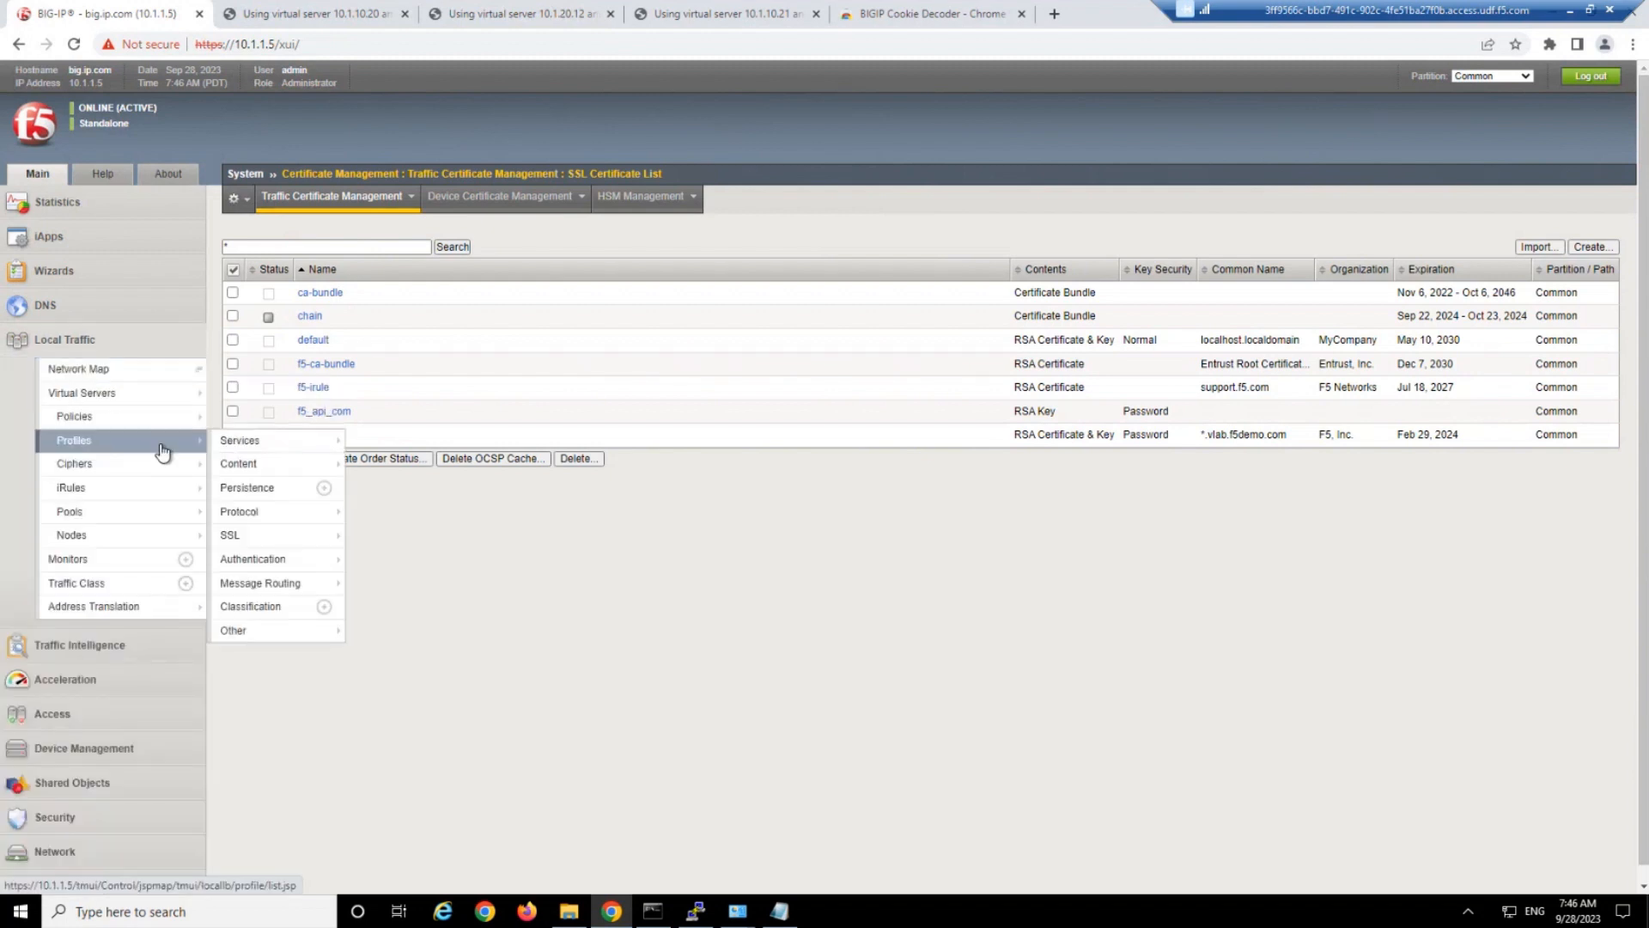
pyautogui.click(162, 444)
pyautogui.moveTo(307, 547)
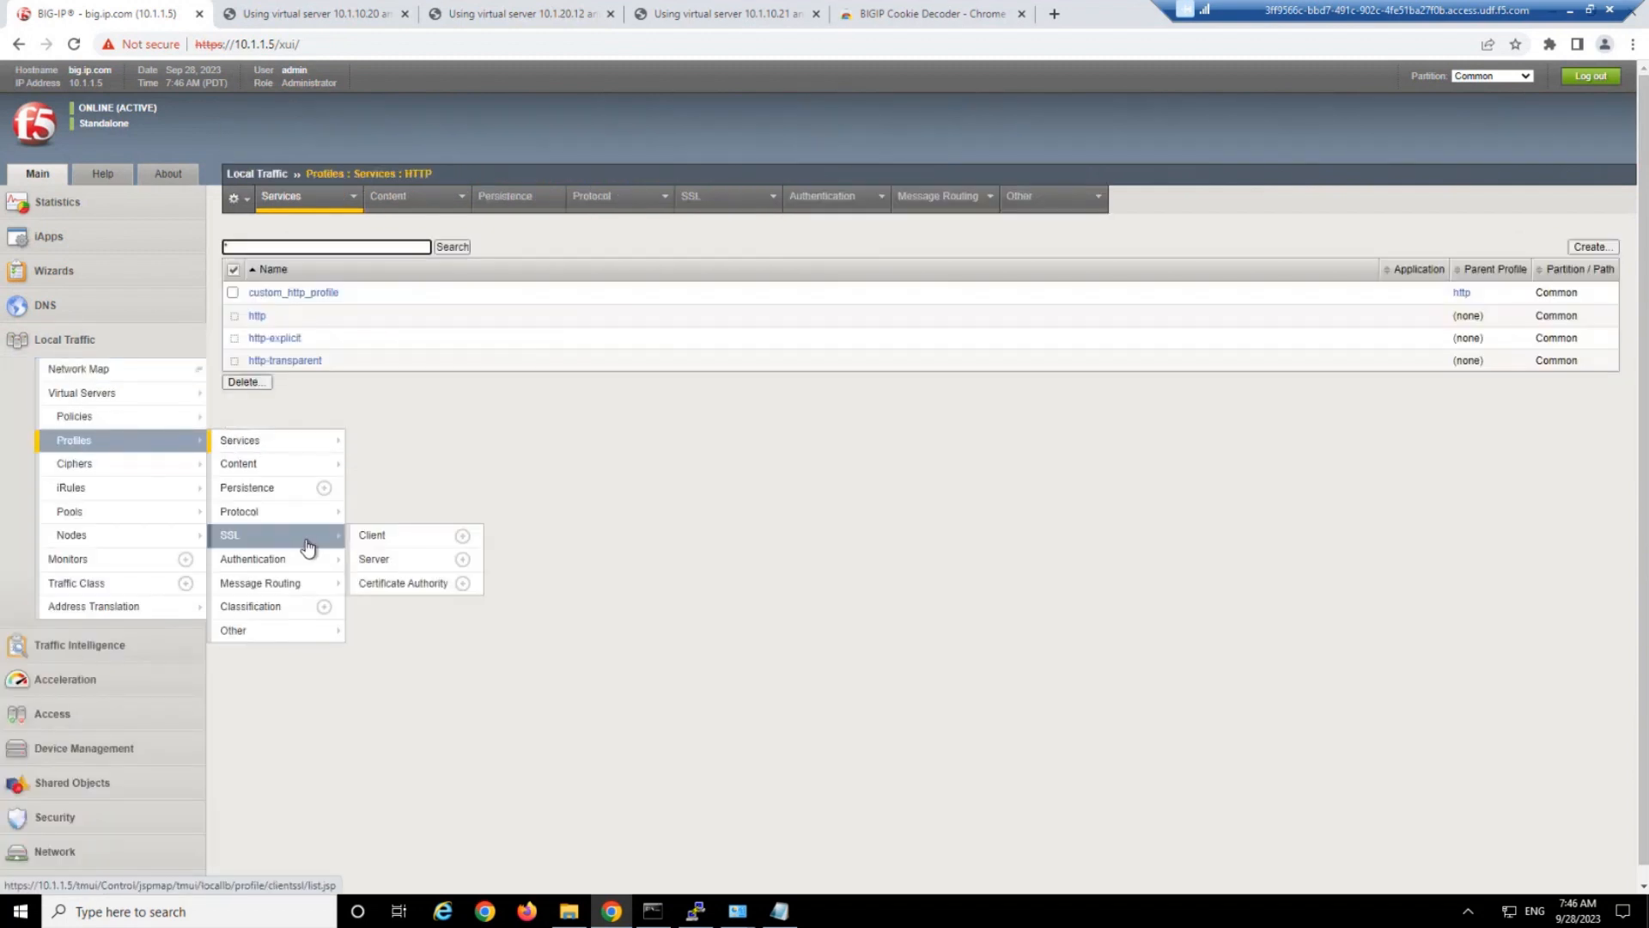
pyautogui.click(396, 545)
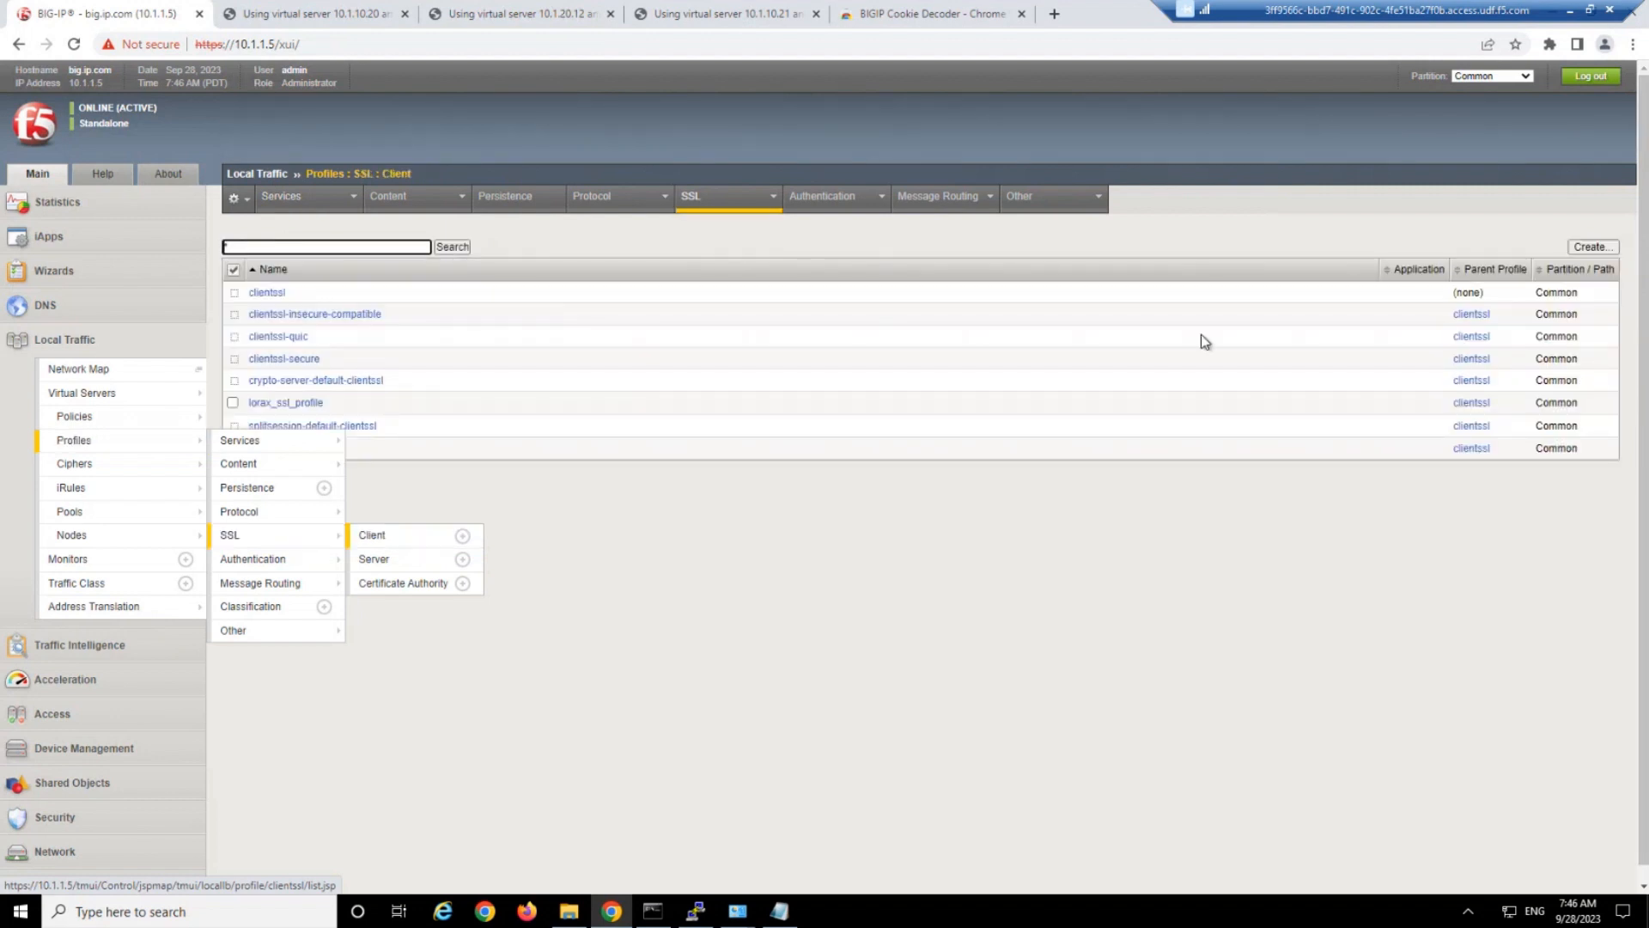
pyautogui.click(1593, 246)
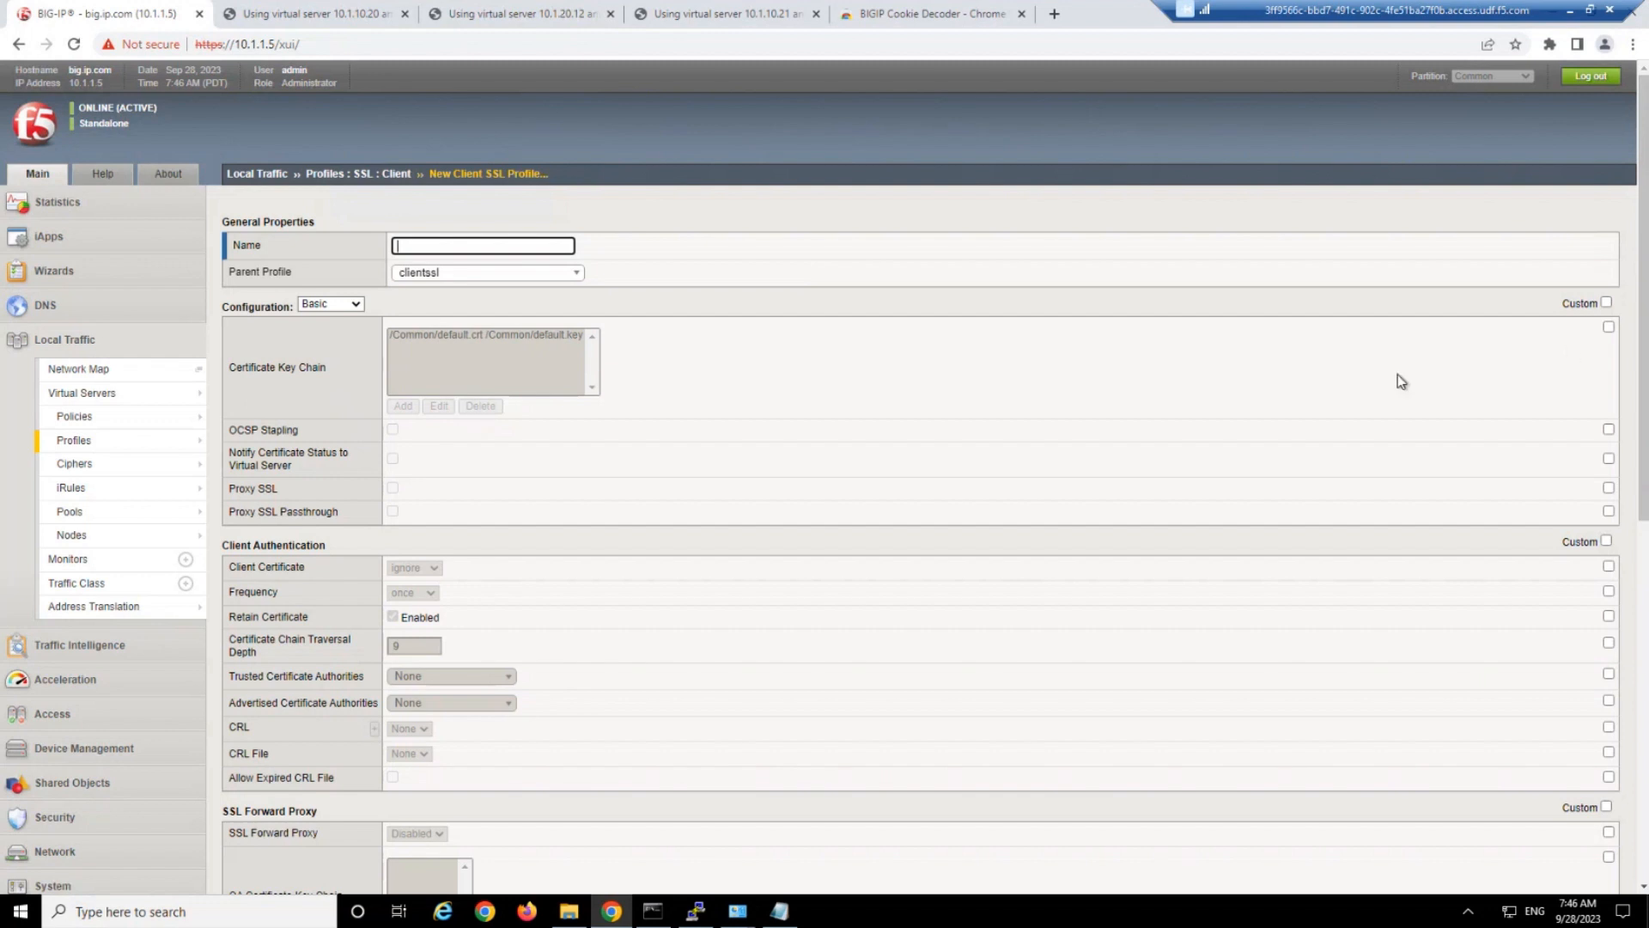
# Override the profile's certificate key chain and add an entry with f5demo as both certificate and key.
pyautogui.click(1608, 327)
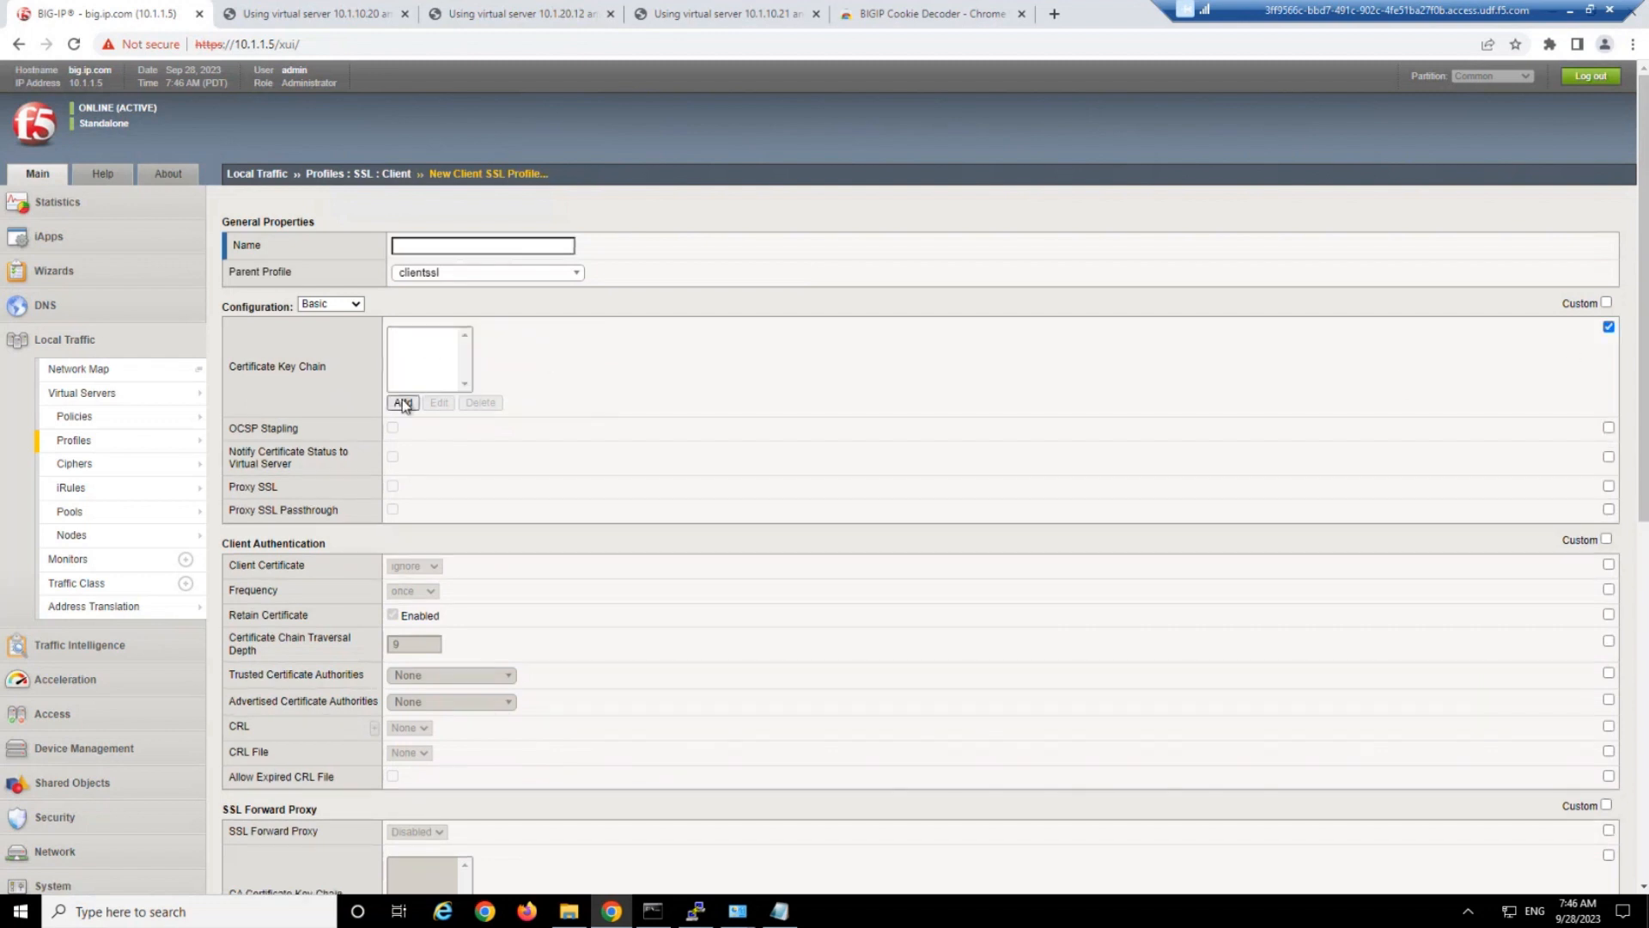
pyautogui.click(402, 402)
pyautogui.click(571, 378)
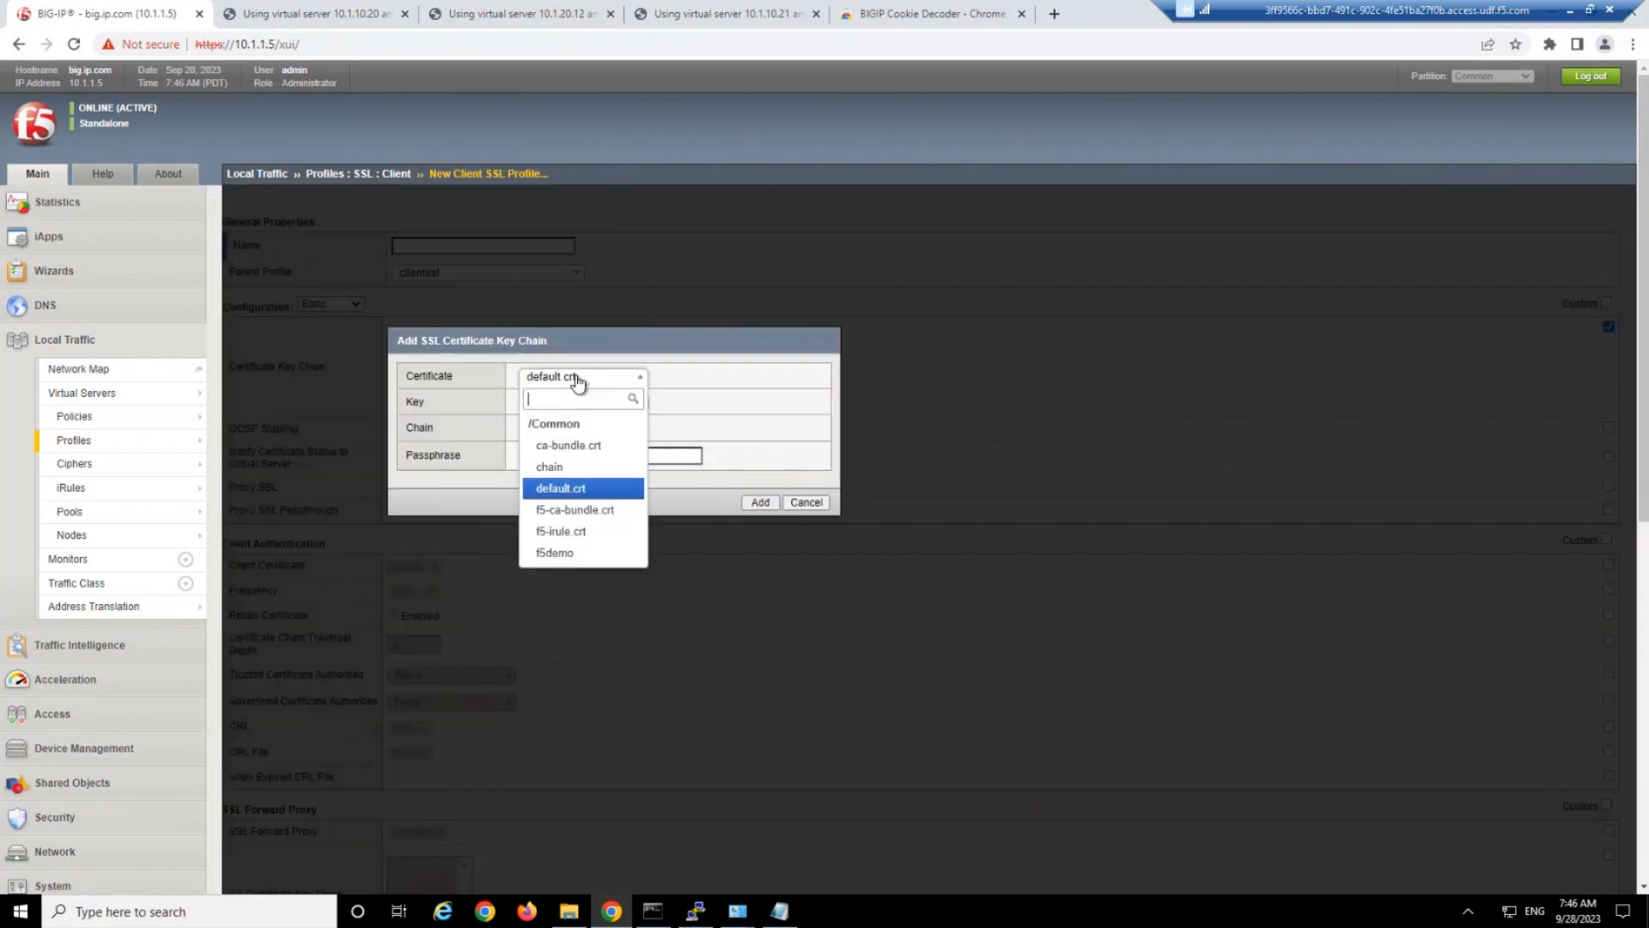
pyautogui.click(576, 554)
pyautogui.click(581, 404)
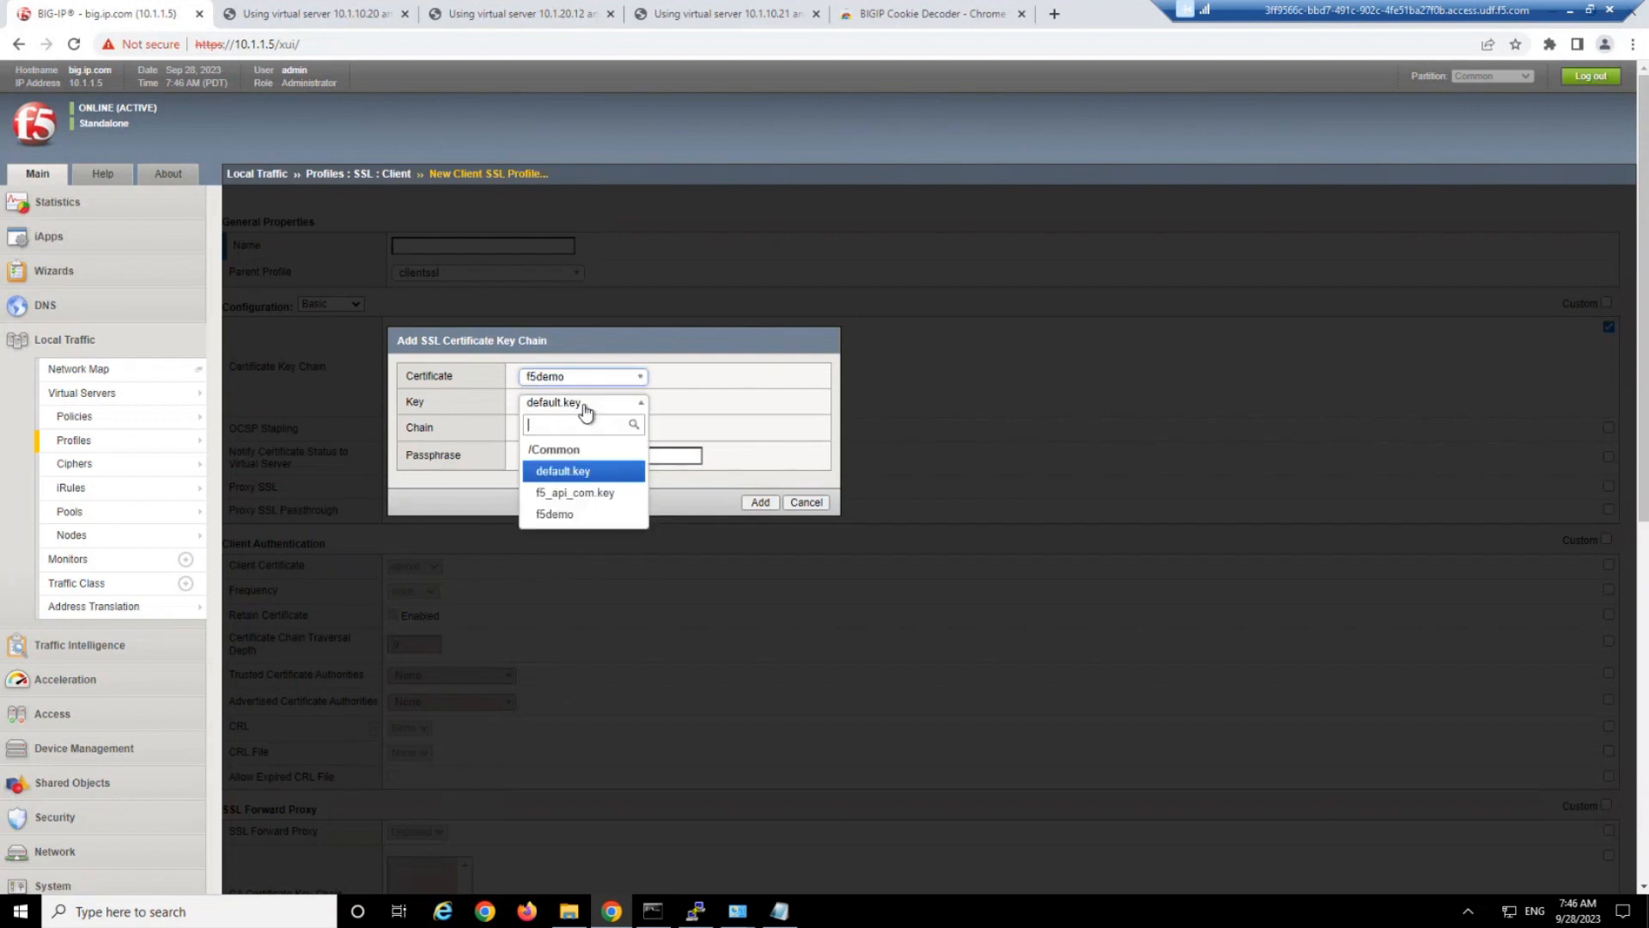
pyautogui.click(581, 514)
pyautogui.click(760, 502)
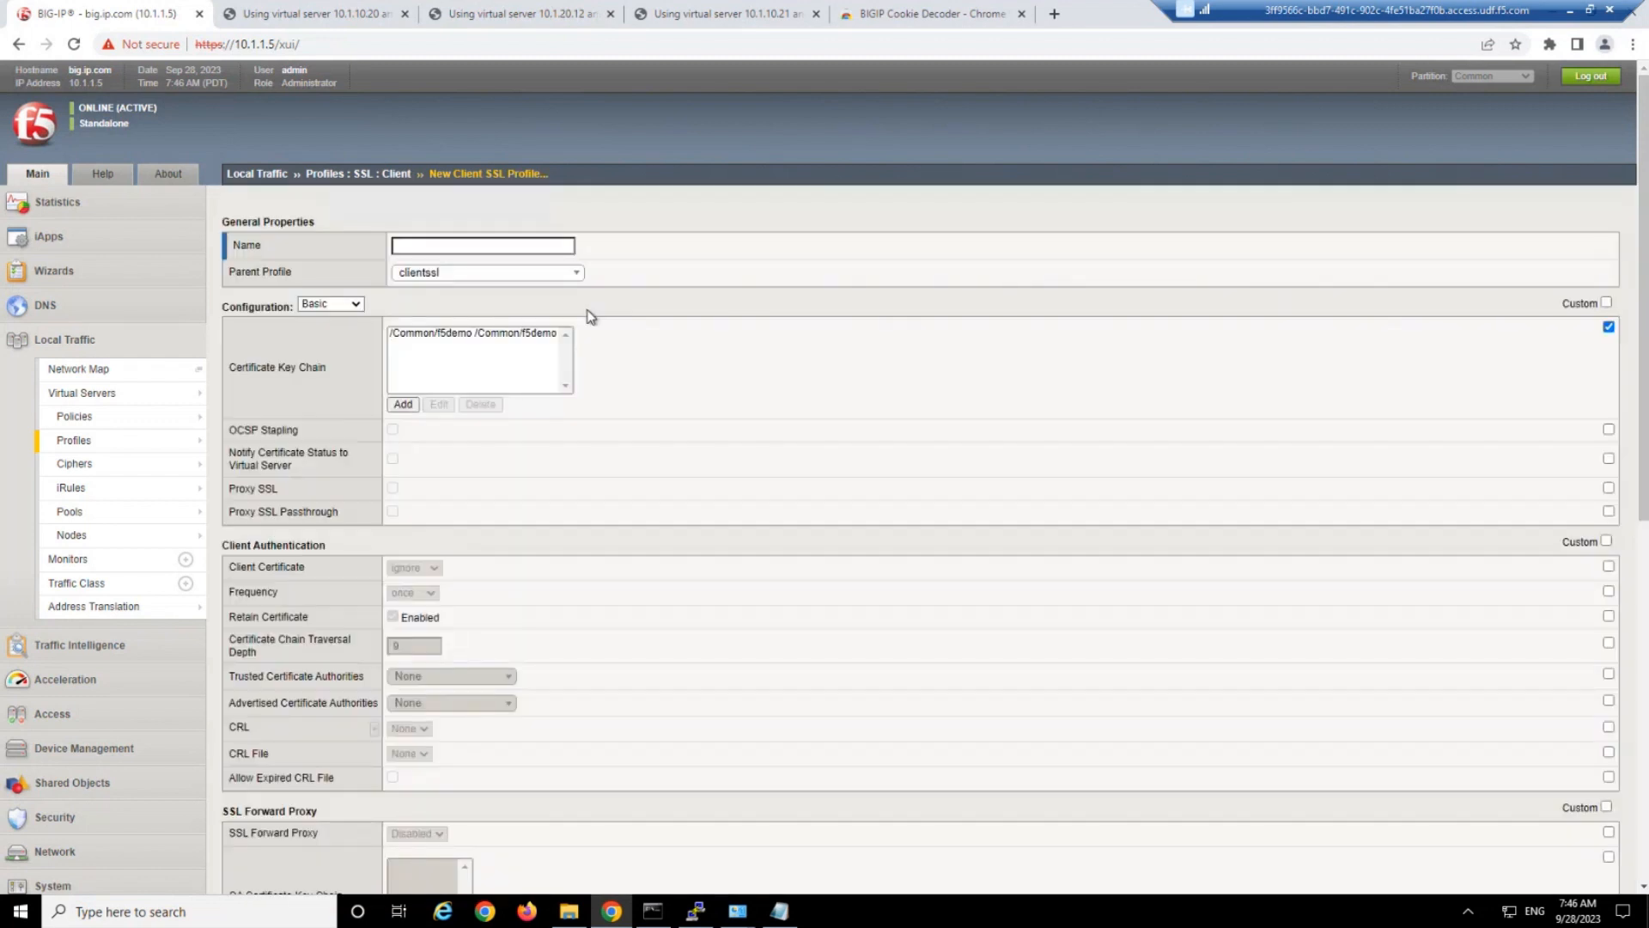
# Name the client SSL profile my_custom_ssl_client_profile and try to create it.
pyautogui.click(503, 243)
pyautogui.write('my_custom_ssl_client_profile')
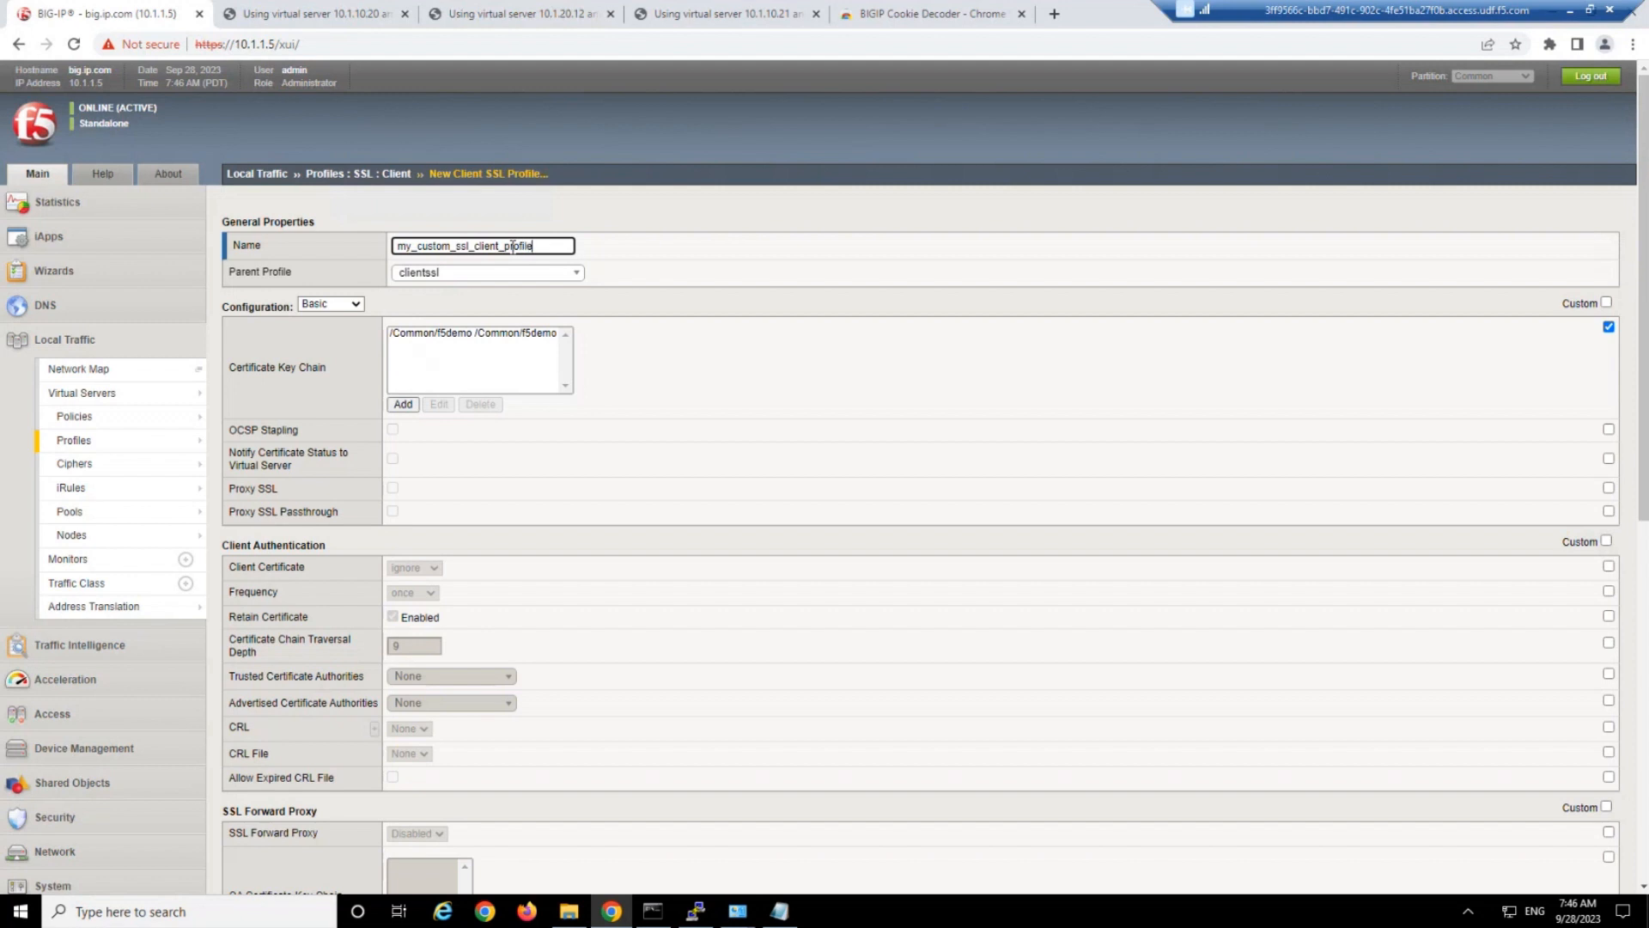
pyautogui.scroll(-8, 711, 490)
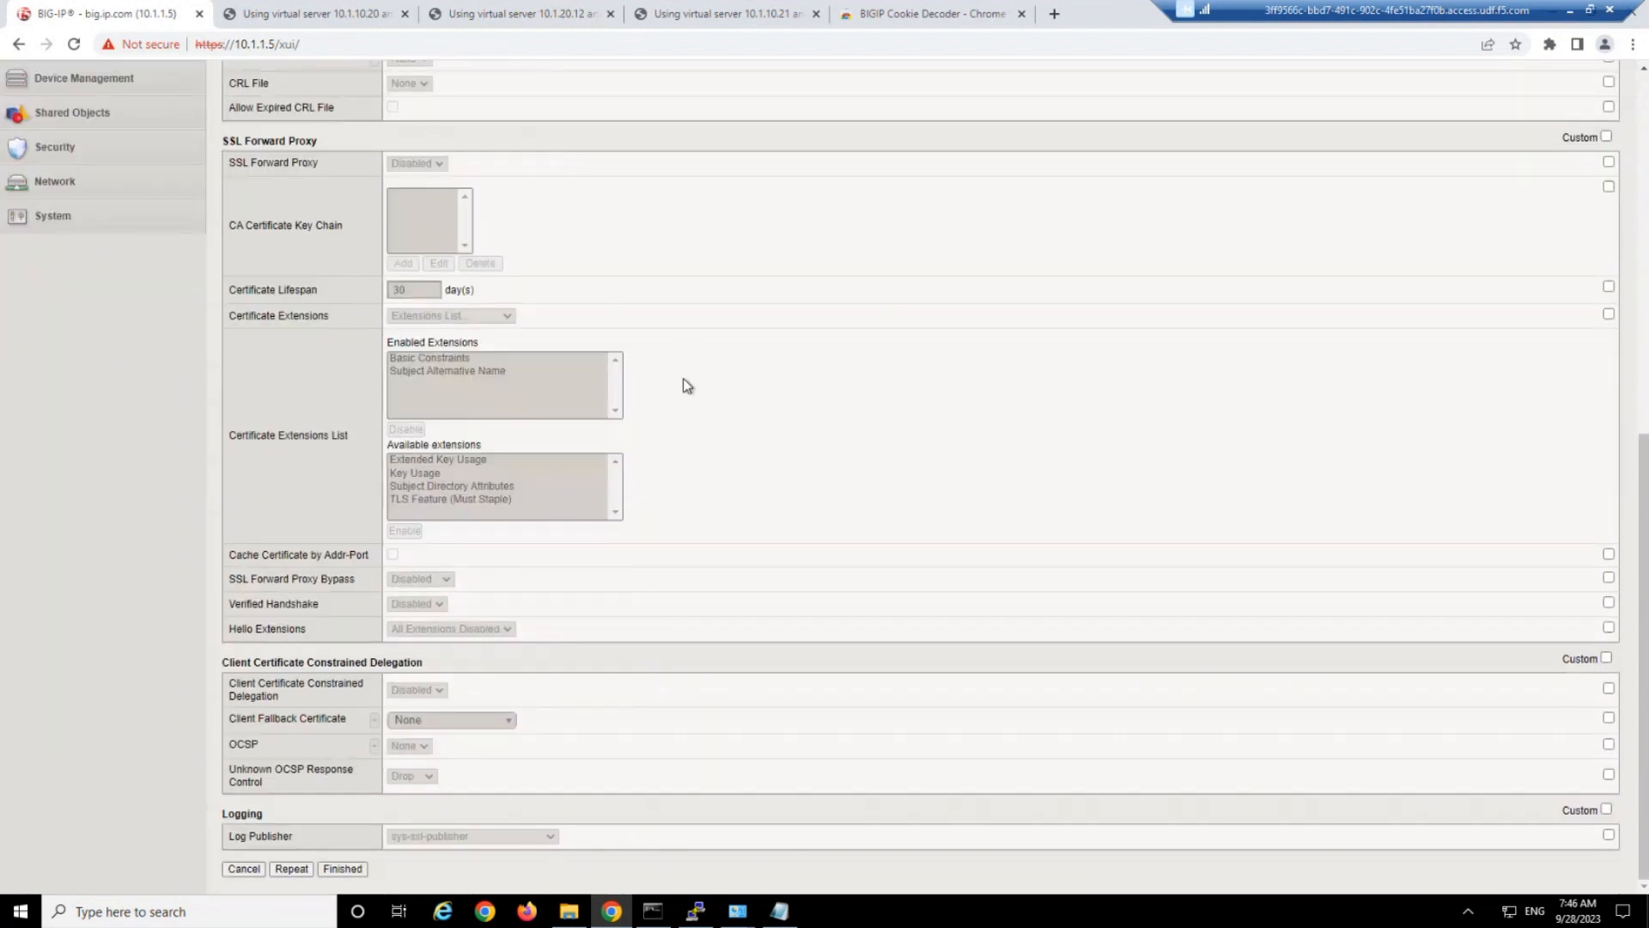
pyautogui.click(341, 869)
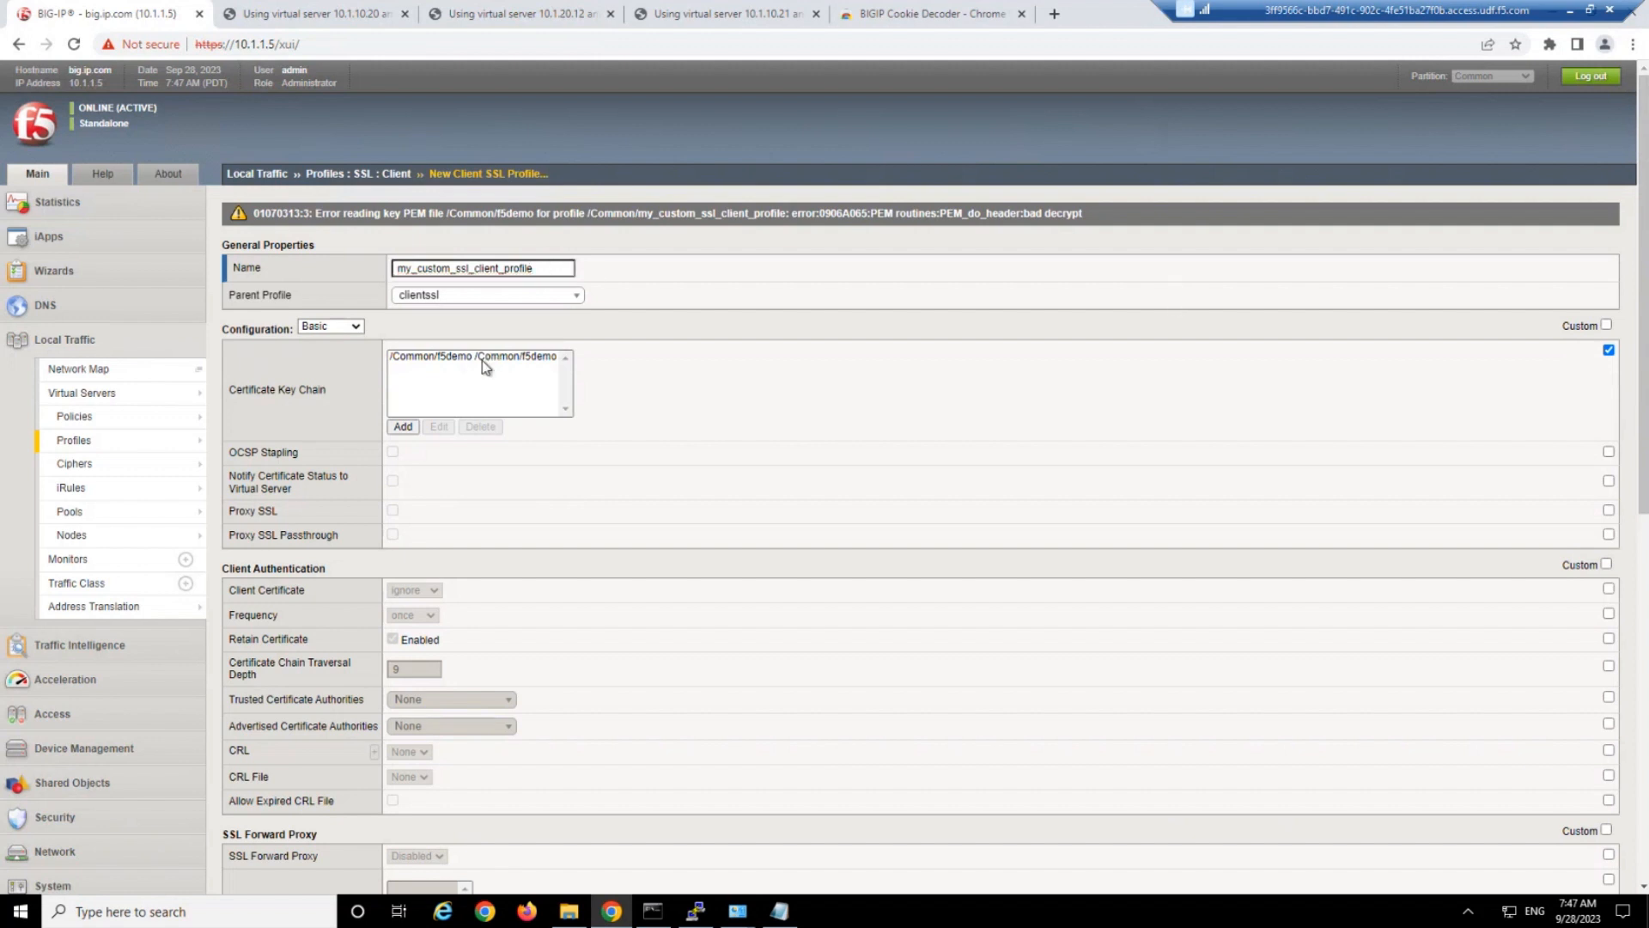
# Examine the key error and the f5demo key chain entry's certificate, key and passphrase settings without changing them.
pyautogui.click(483, 358)
pyautogui.moveTo(383, 213); pyautogui.dragTo(550, 213)
pyautogui.click(579, 214)
pyautogui.click(435, 429)
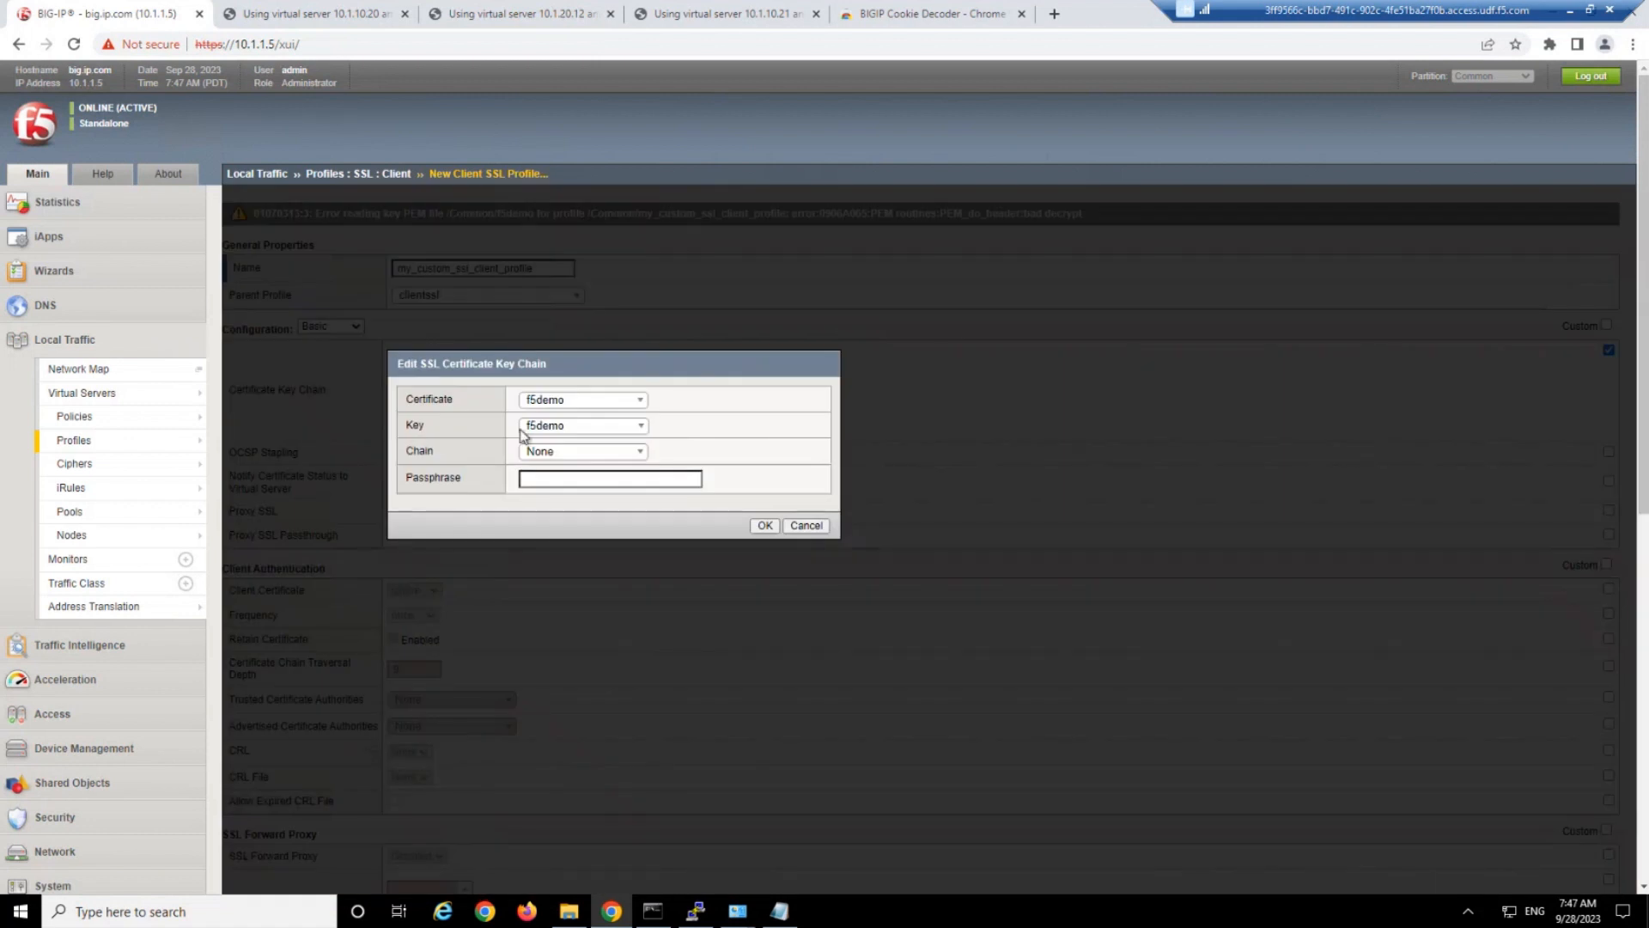
pyautogui.click(586, 402)
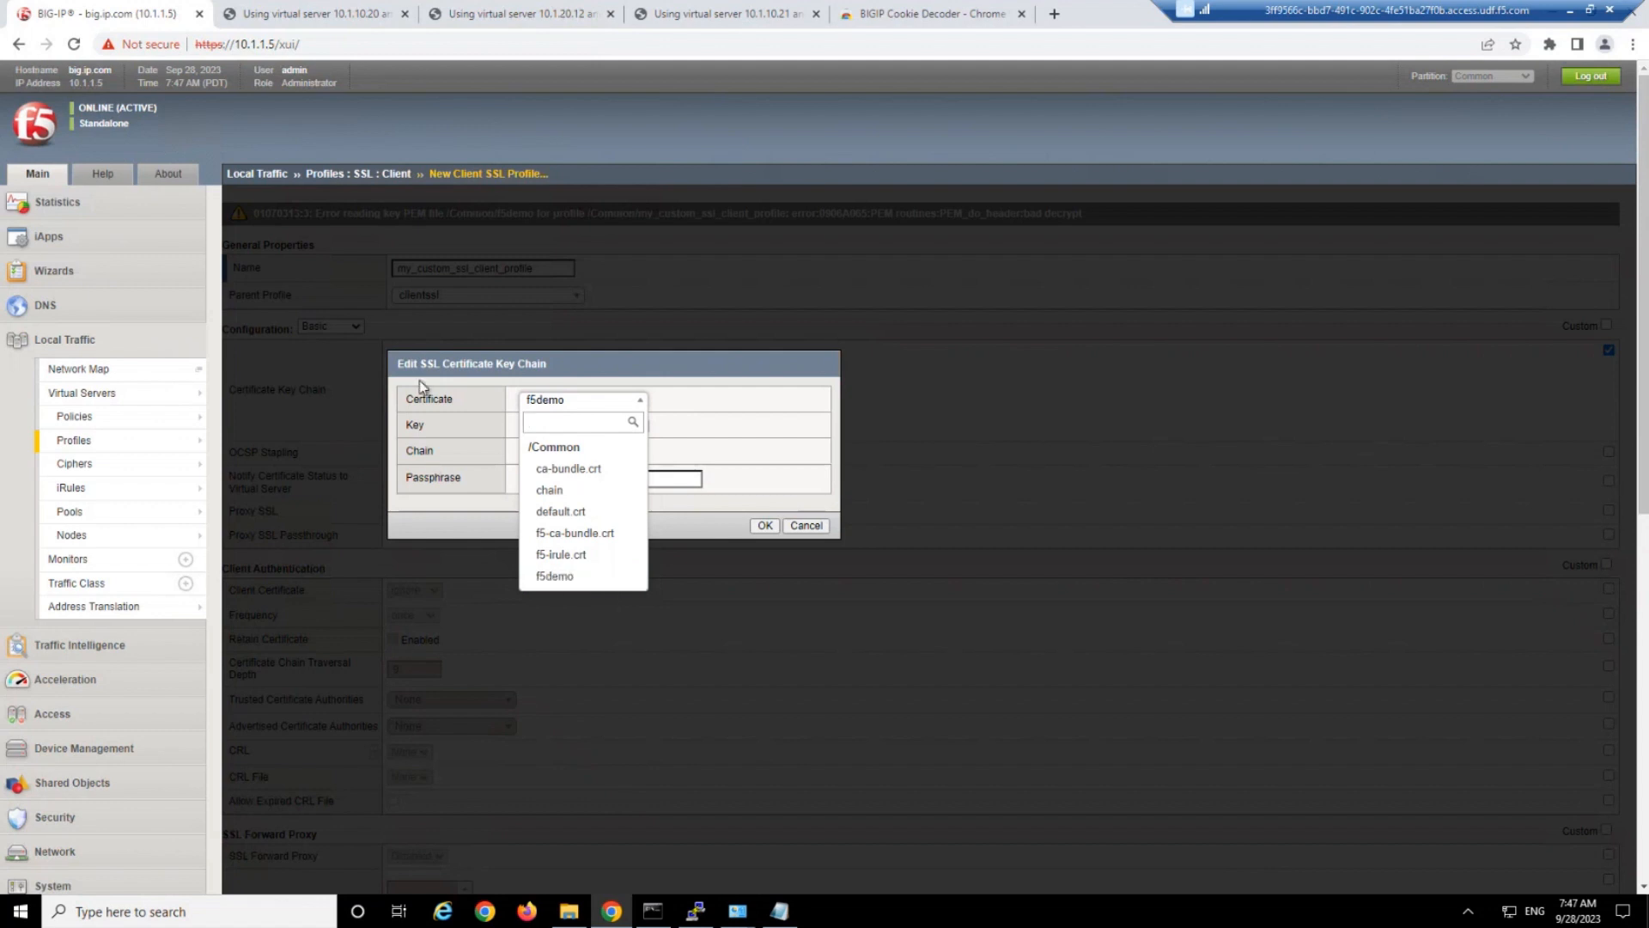
pyautogui.click(563, 577)
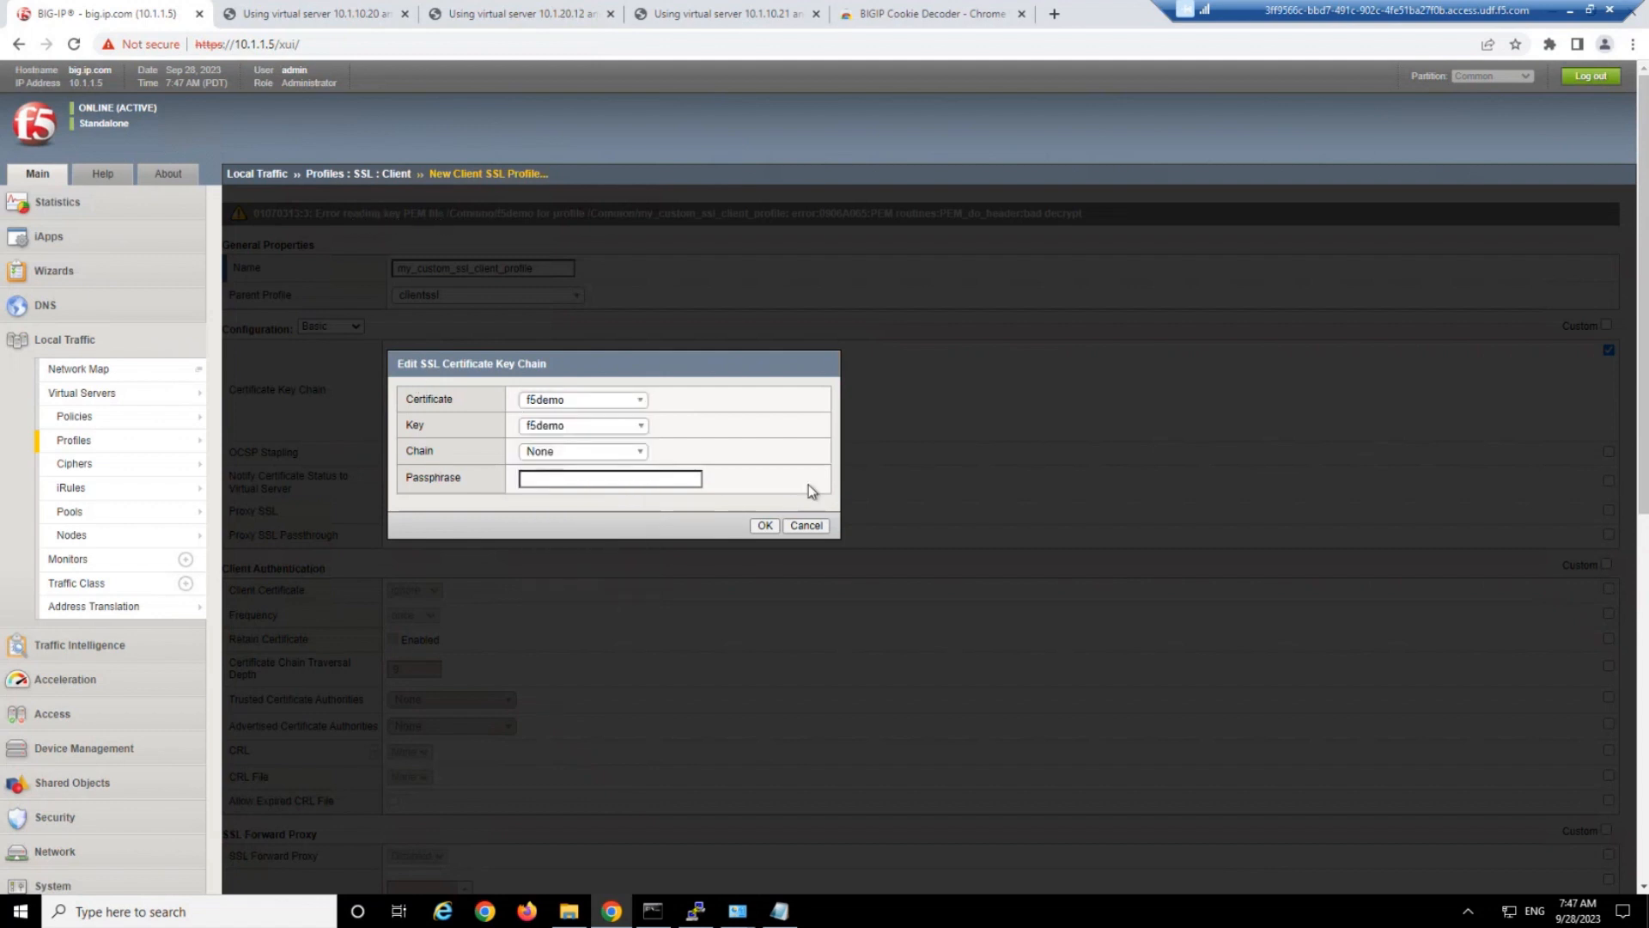
pyautogui.click(813, 526)
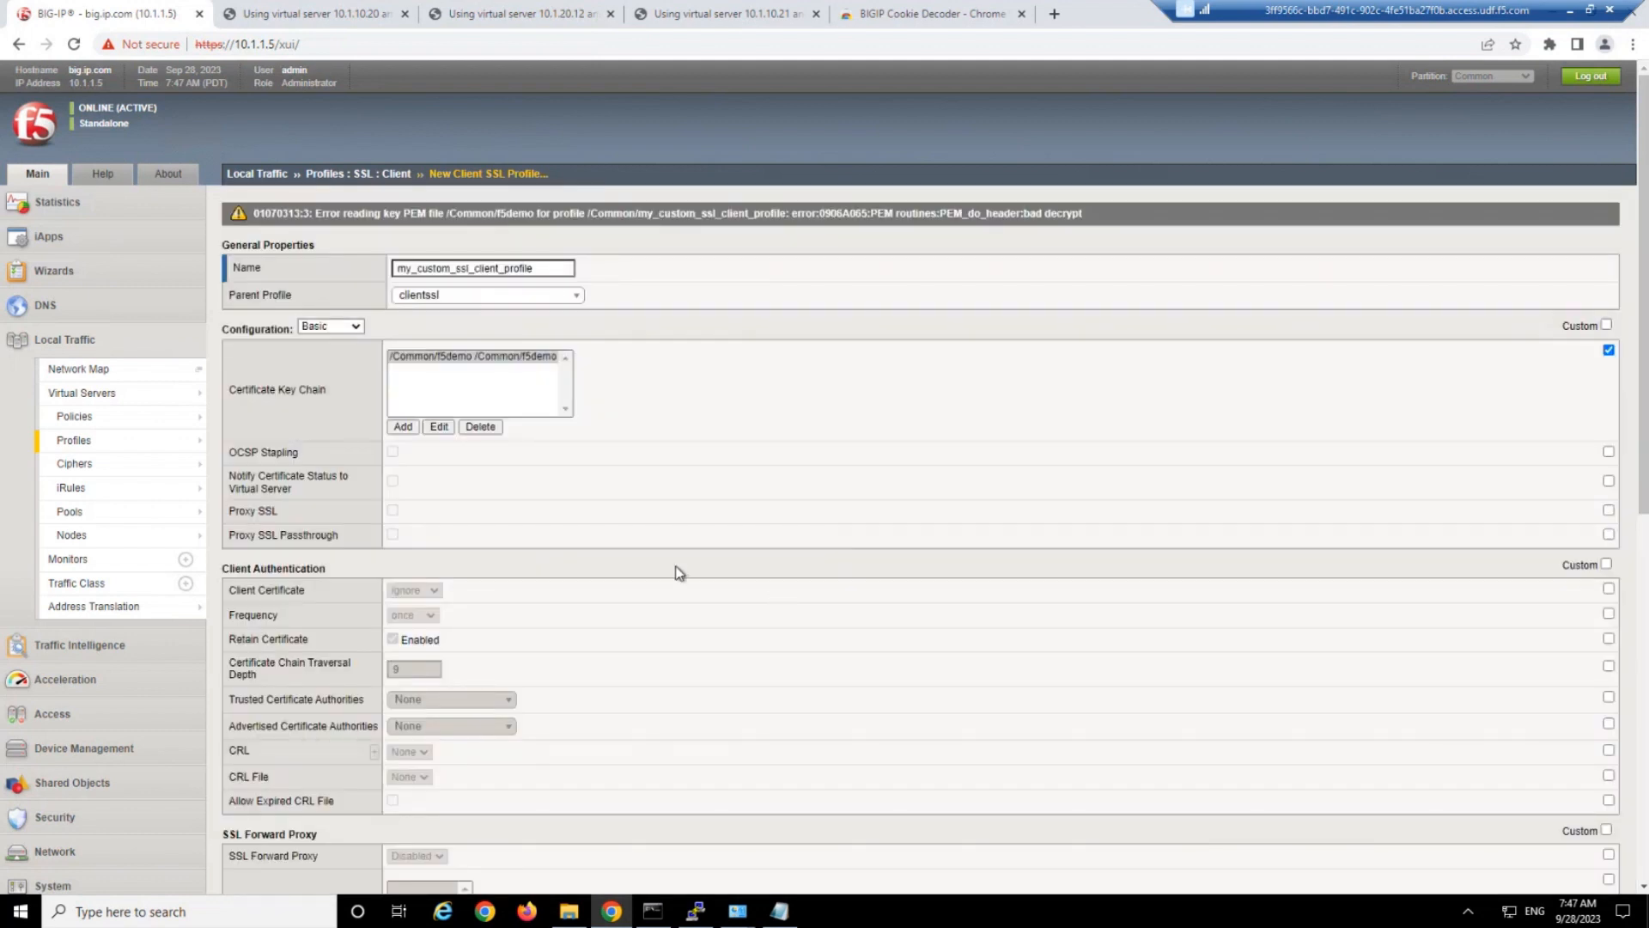
# Start a new import in the traffic SSL certificate list with Key as the import type.
pyautogui.scroll(-8, 116, 877)
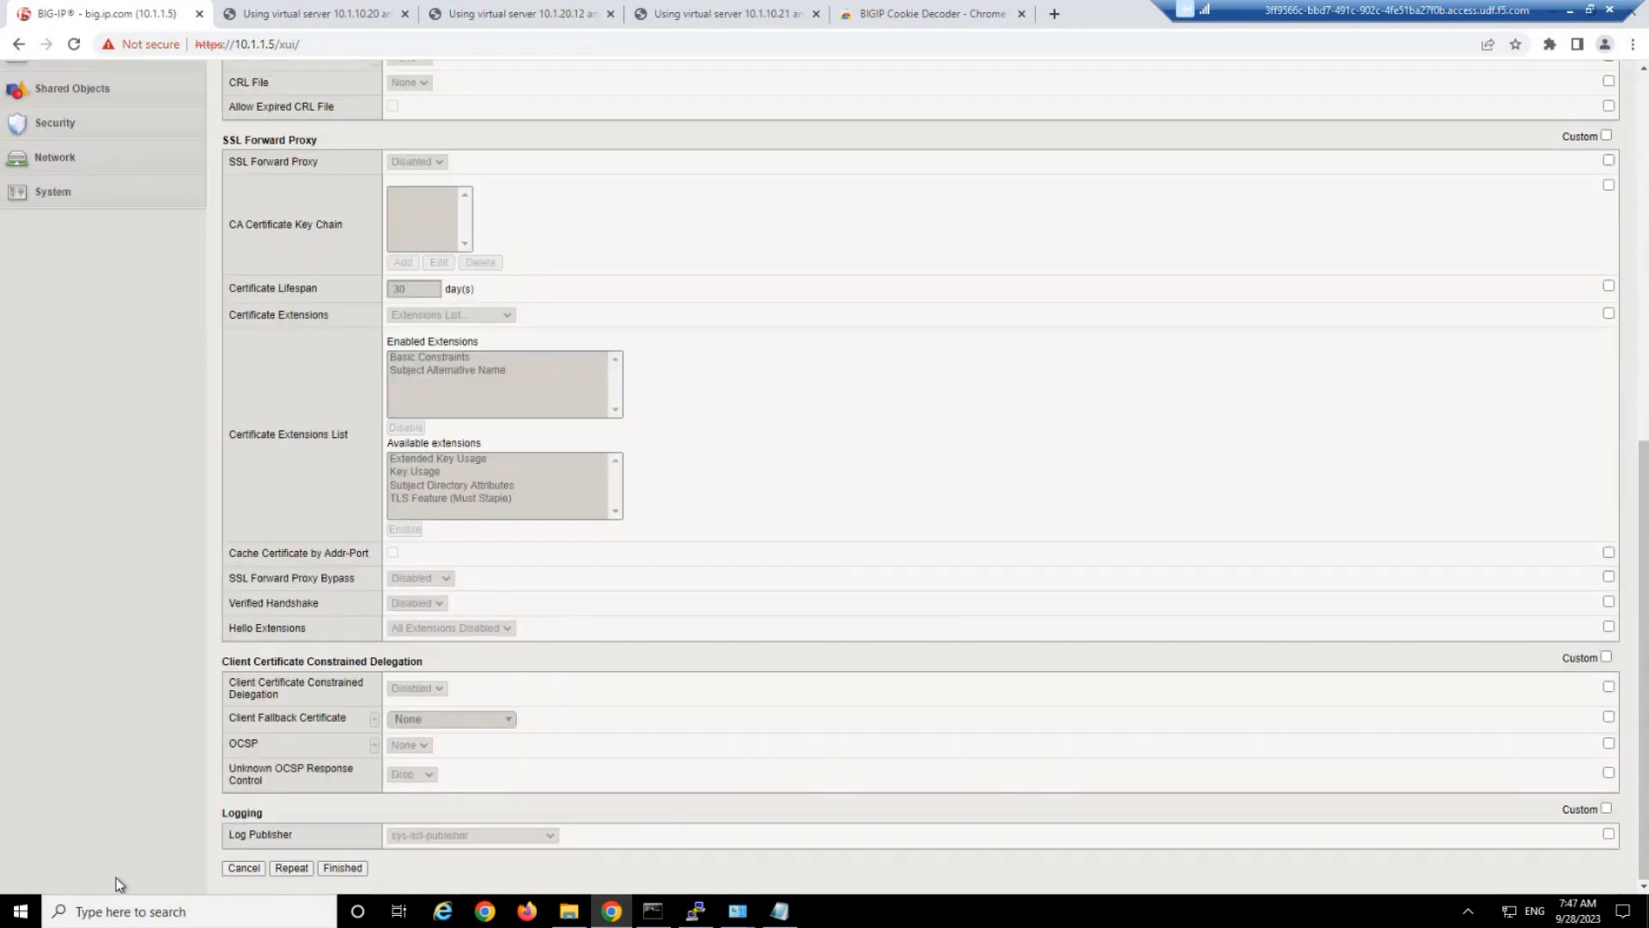
pyautogui.click(41, 202)
pyautogui.moveTo(136, 272)
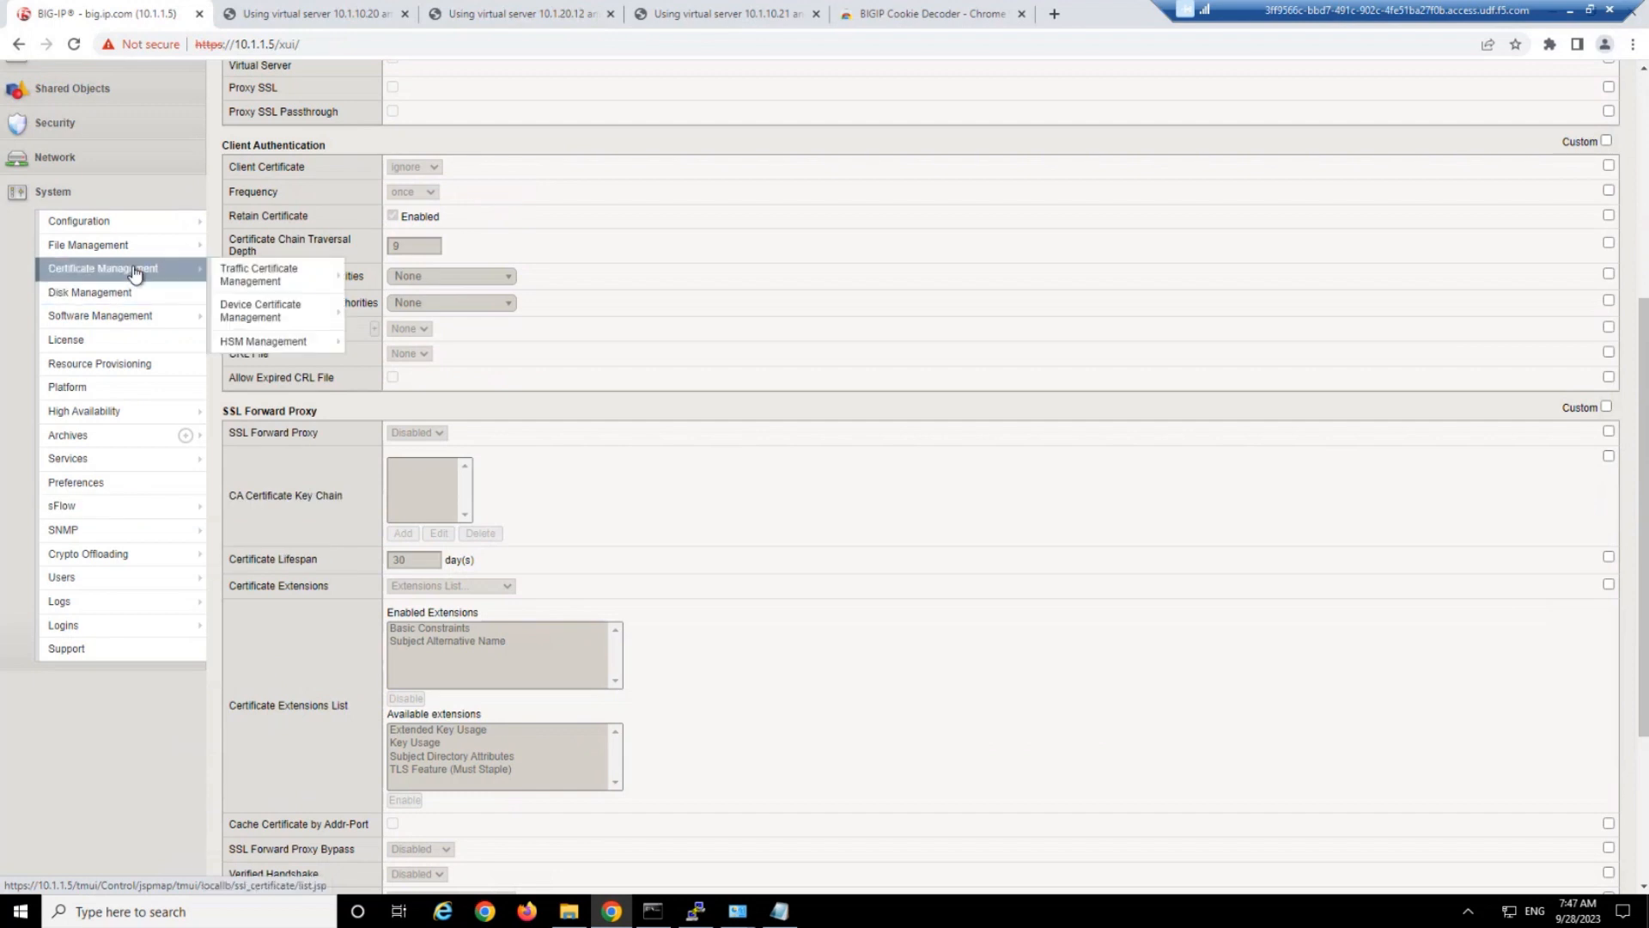
pyautogui.moveTo(241, 278)
pyautogui.moveTo(387, 275)
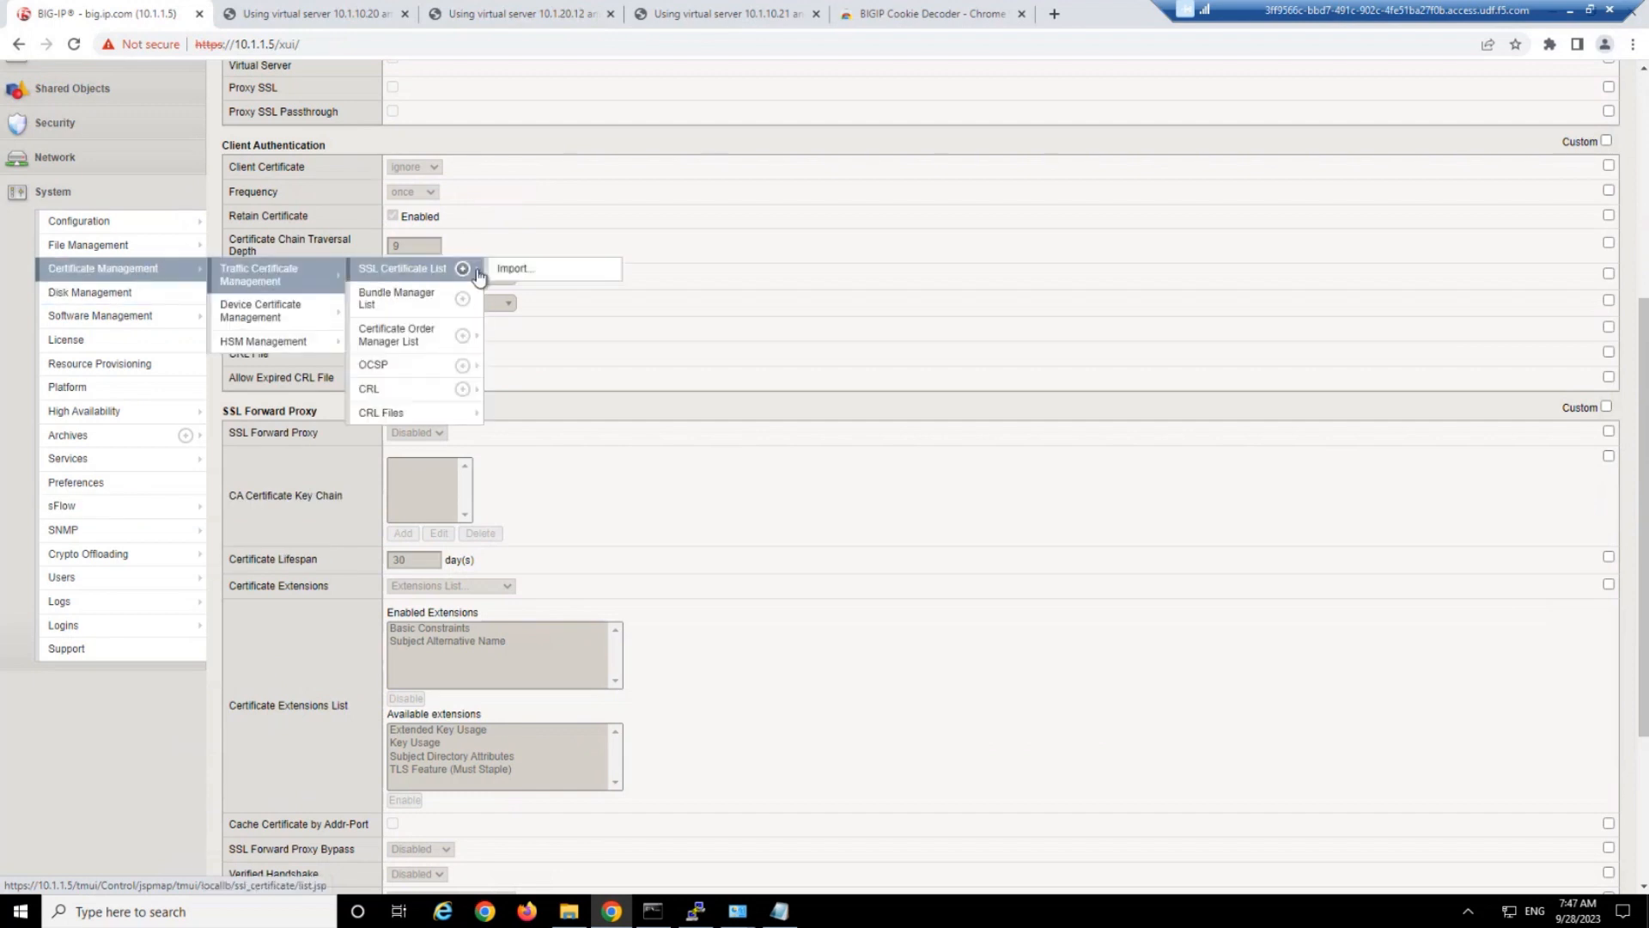
pyautogui.click(513, 270)
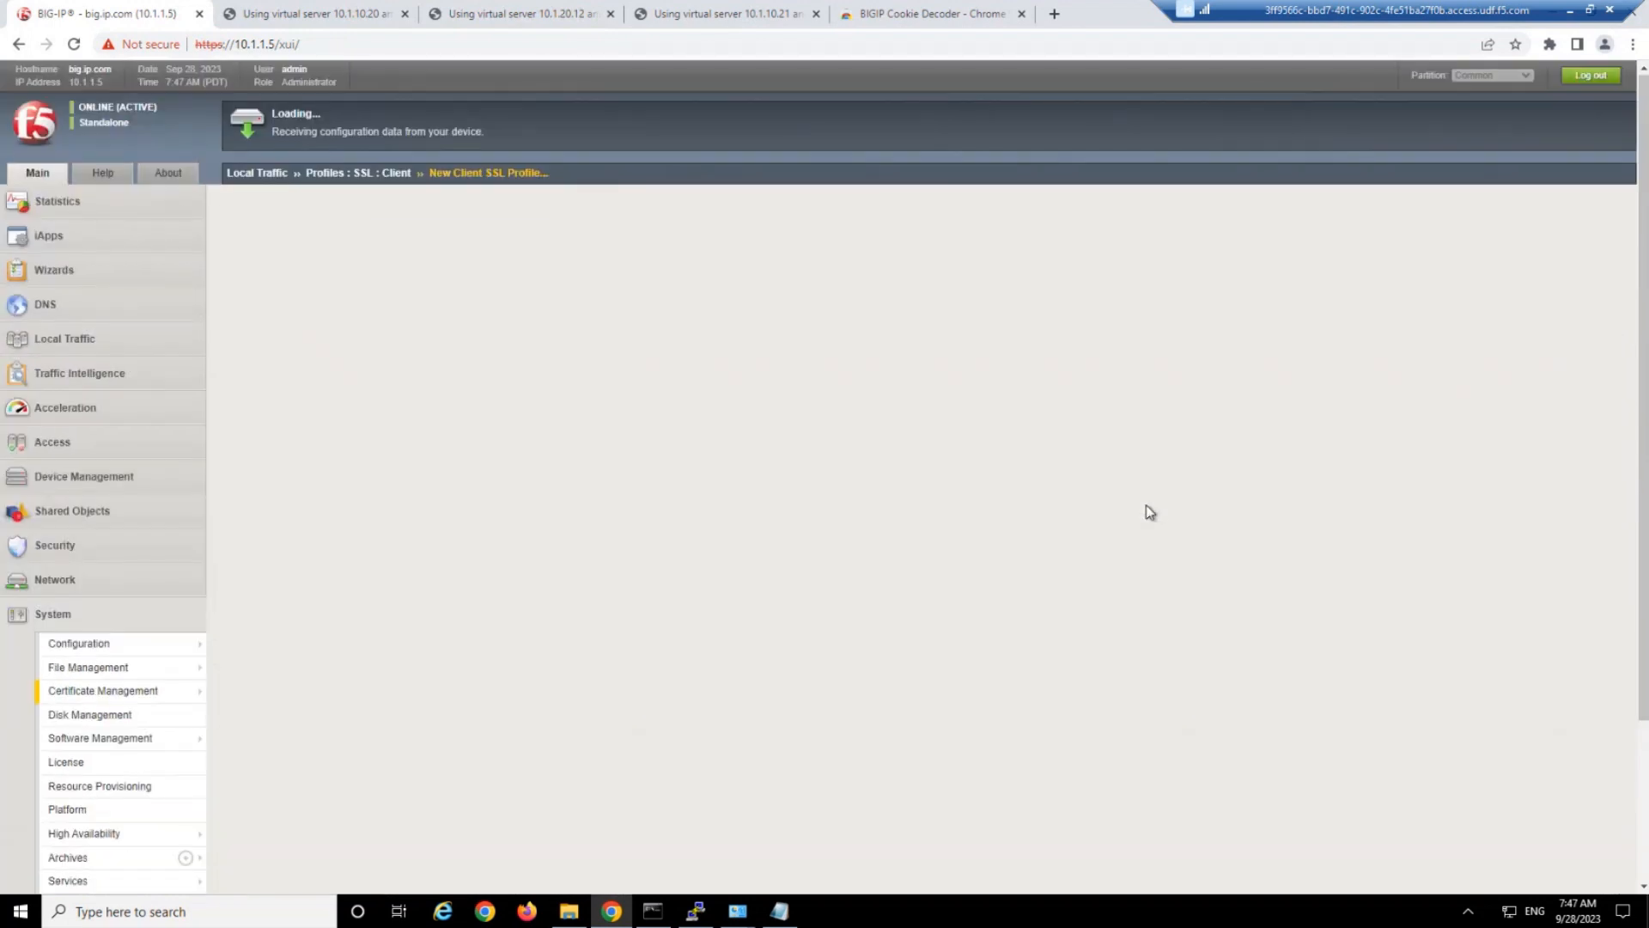
pyautogui.click(460, 245)
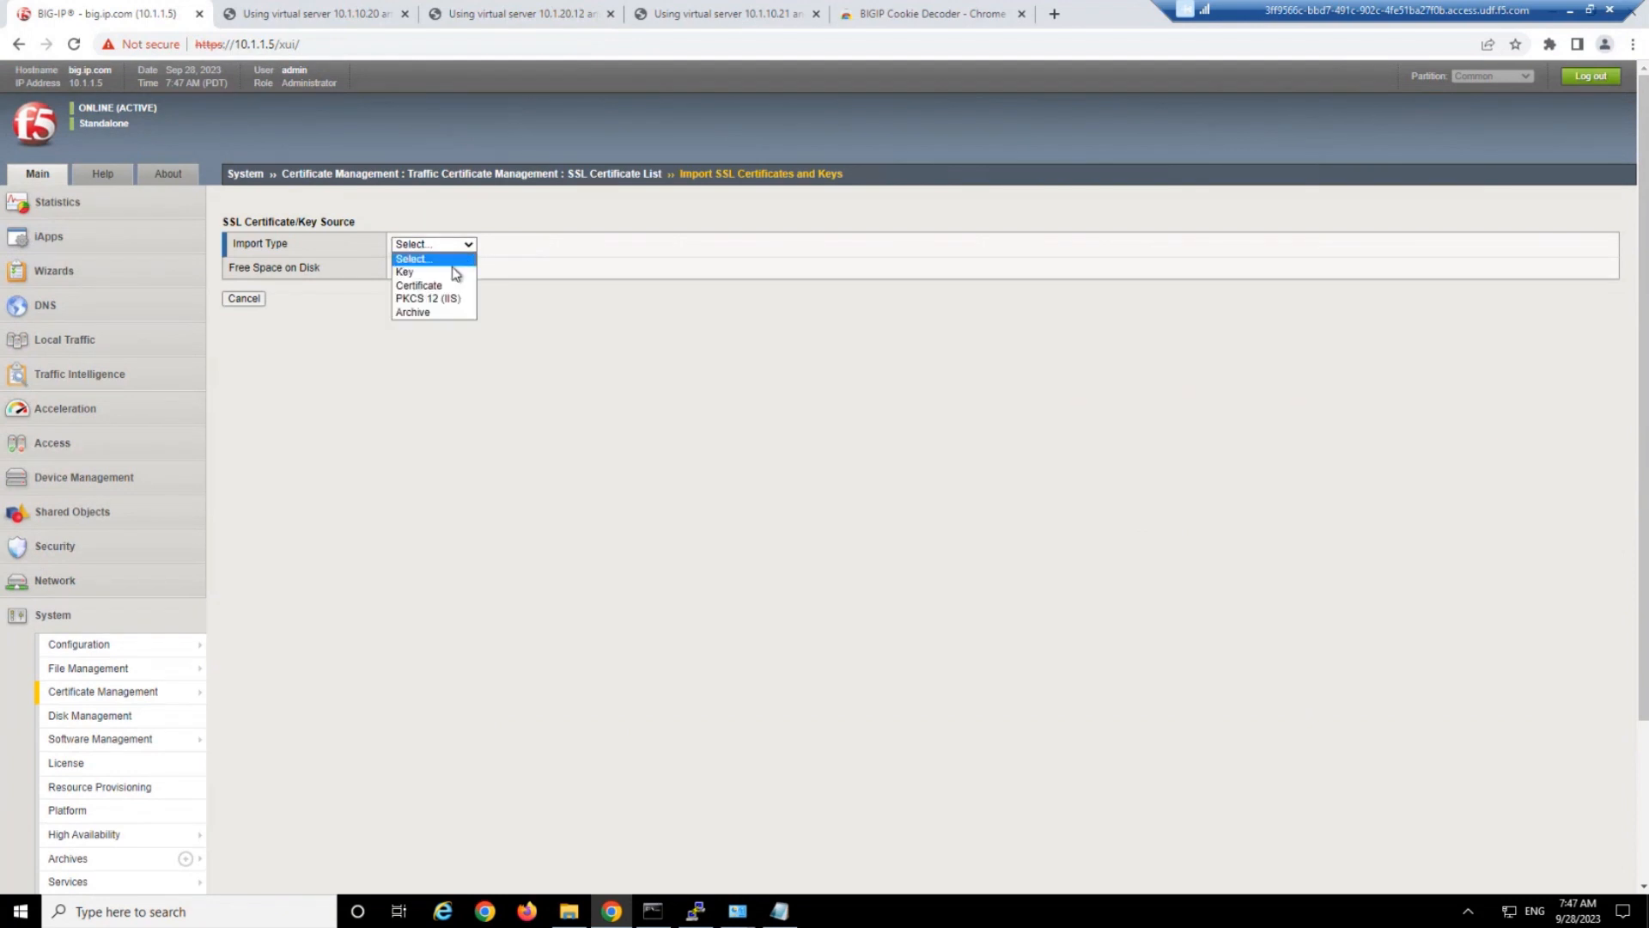
pyautogui.click(405, 271)
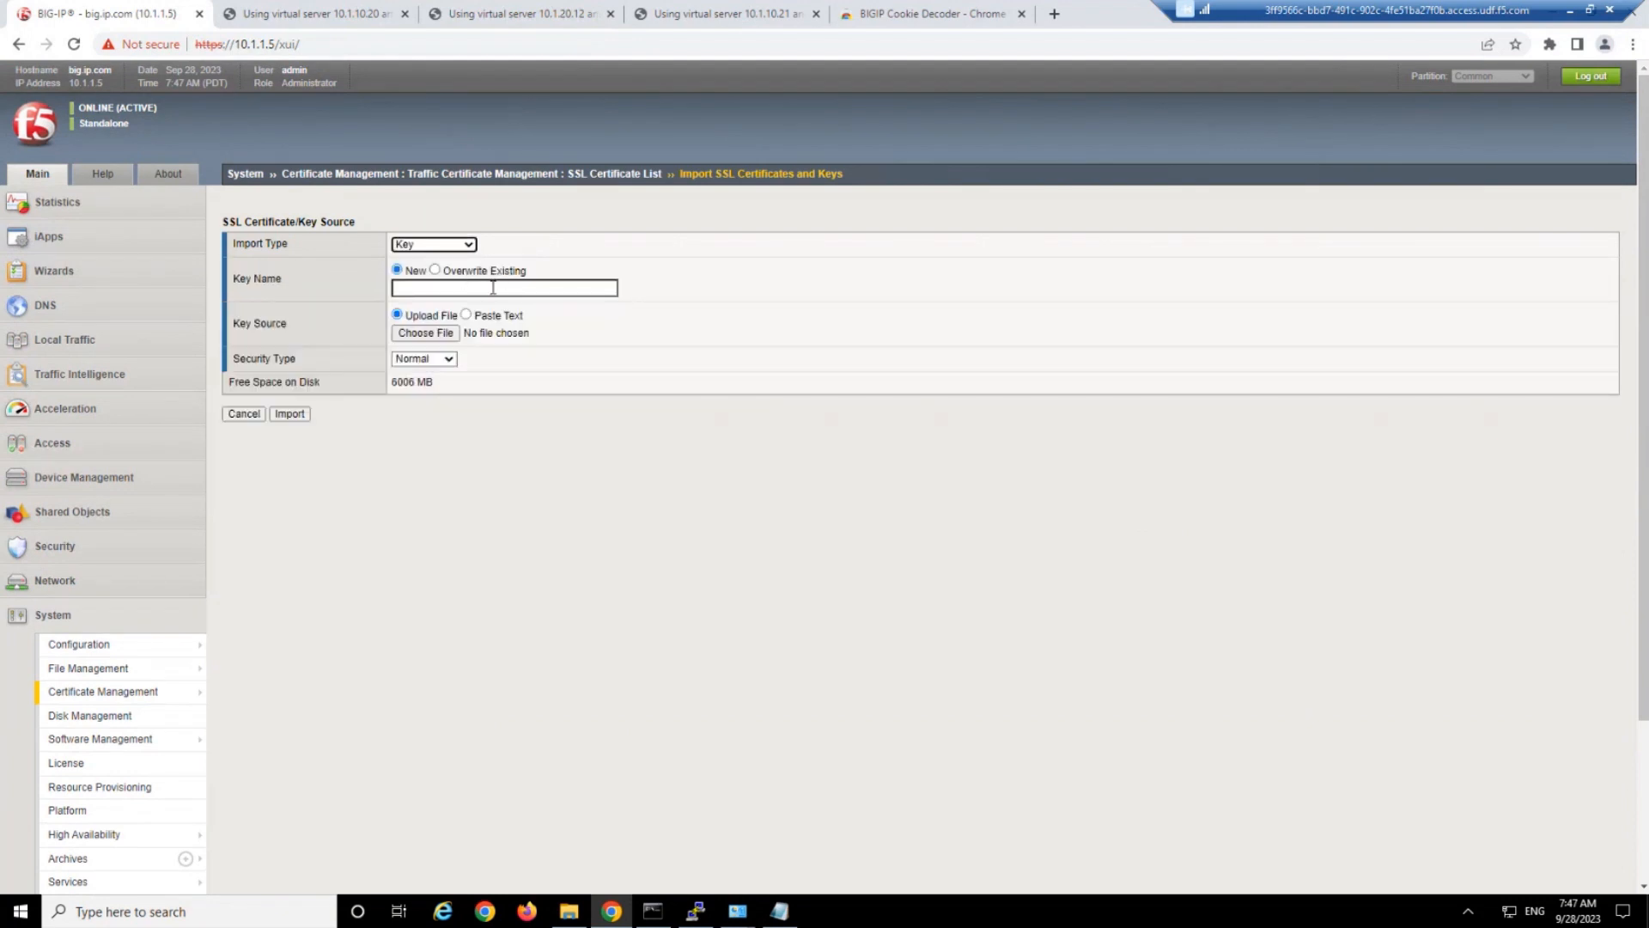
# Name the new key test and import it from the file vlab.f5demo.com.key.
pyautogui.click(493, 288)
pyautogui.write('f')
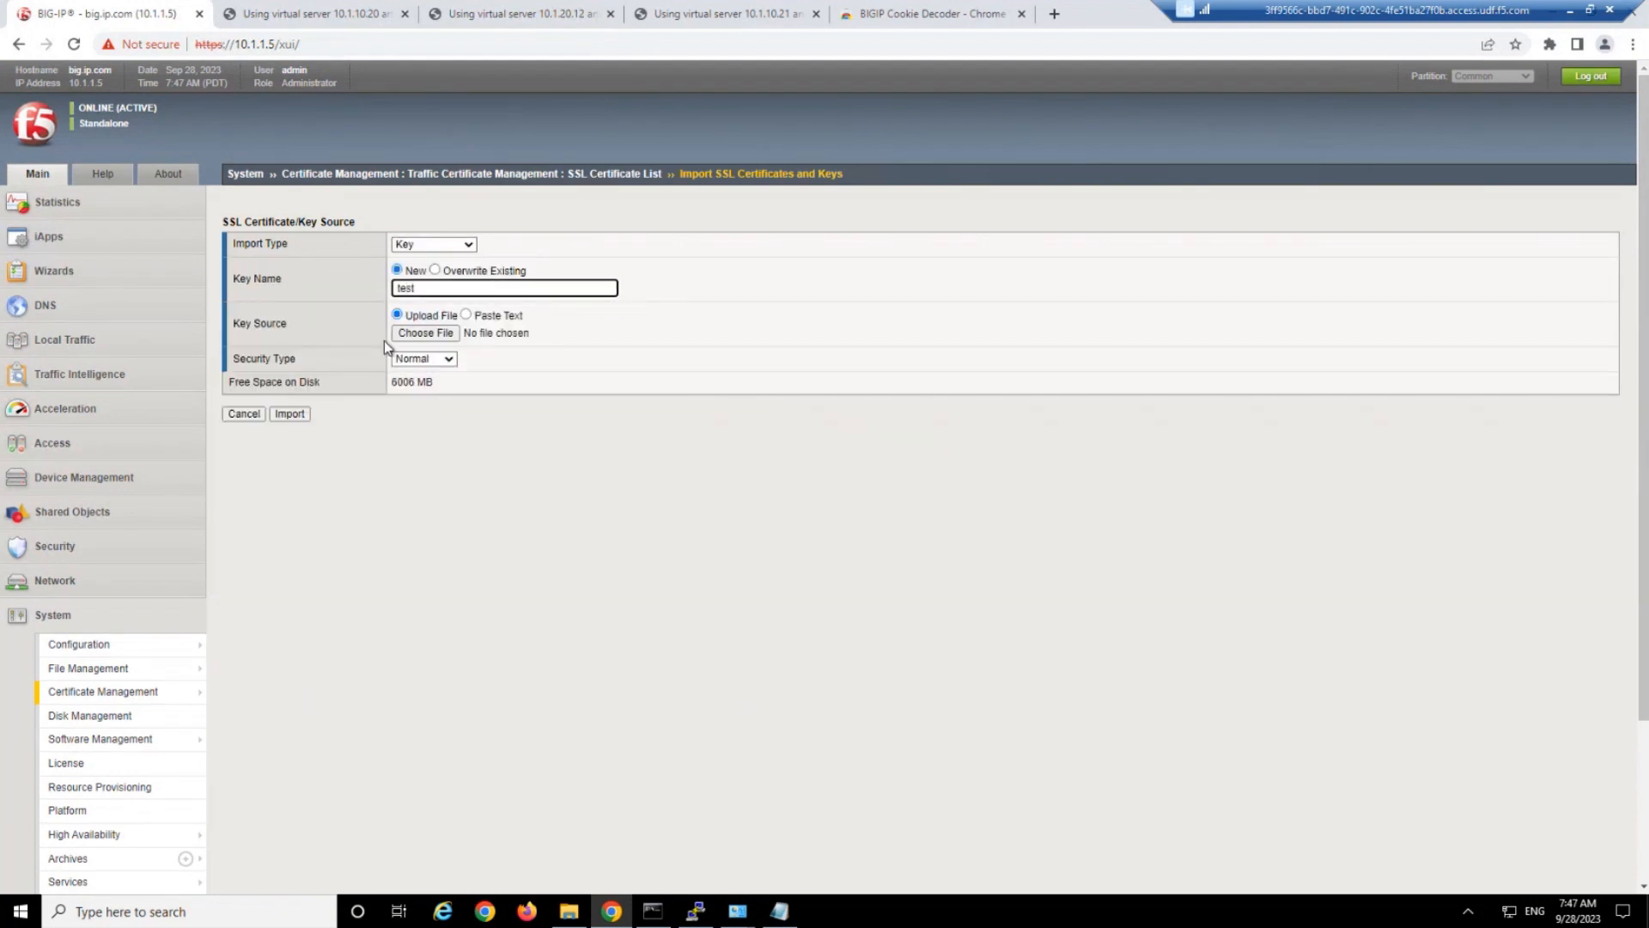
pyautogui.click(435, 333)
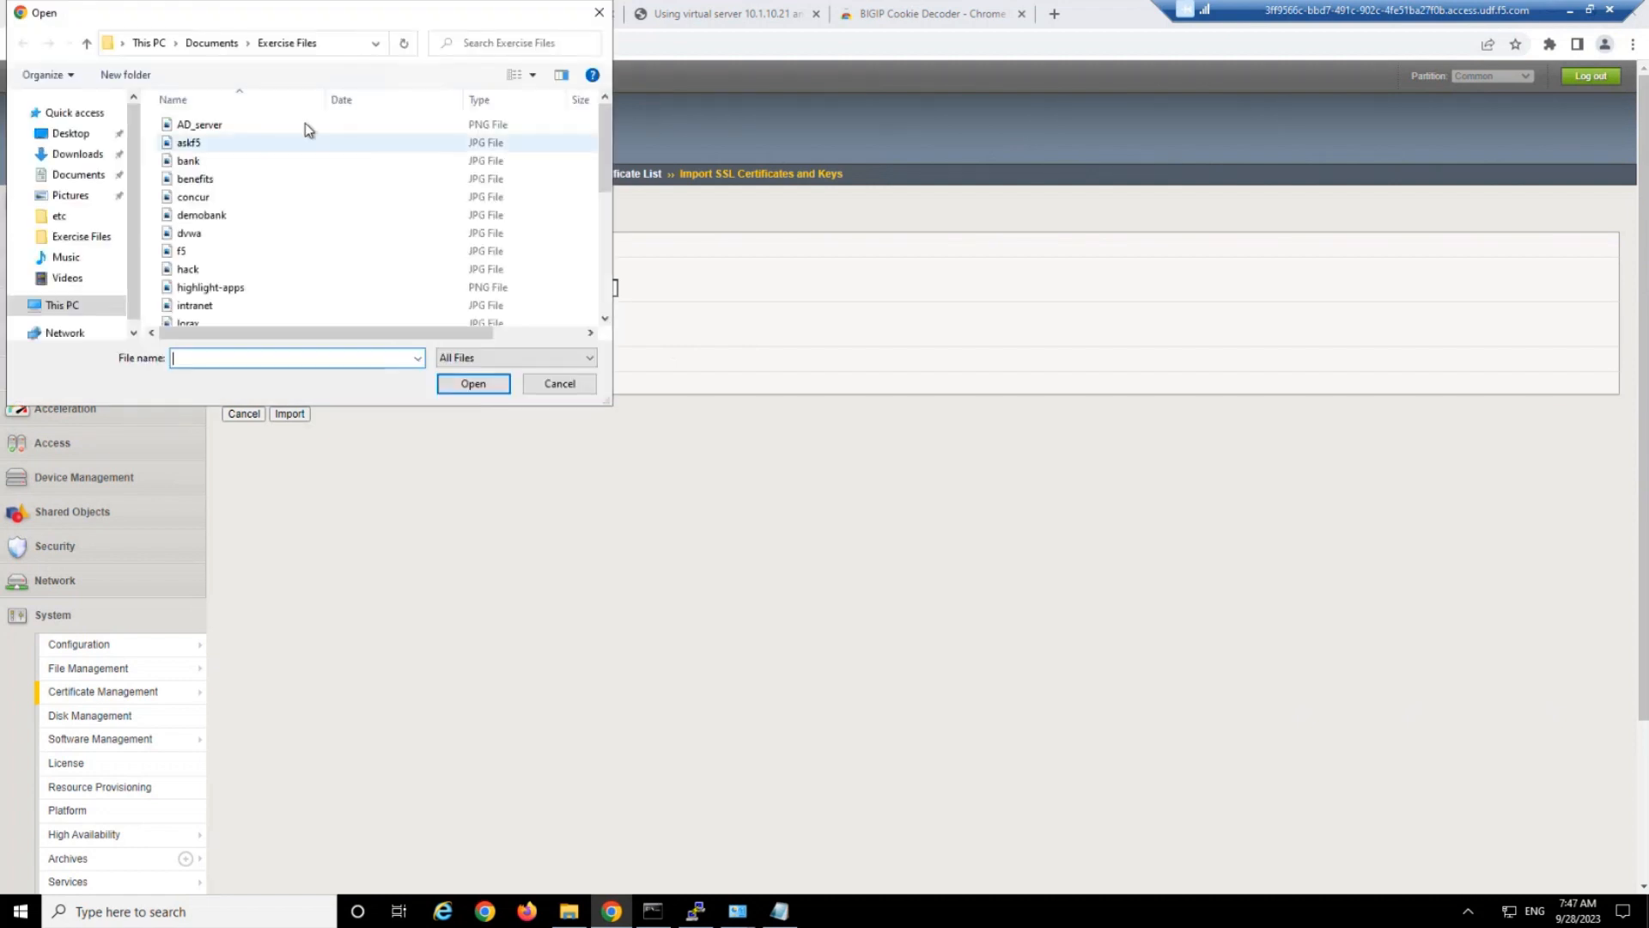
pyautogui.scroll(-1, 329, 207)
pyautogui.scroll(-5, 287, 247)
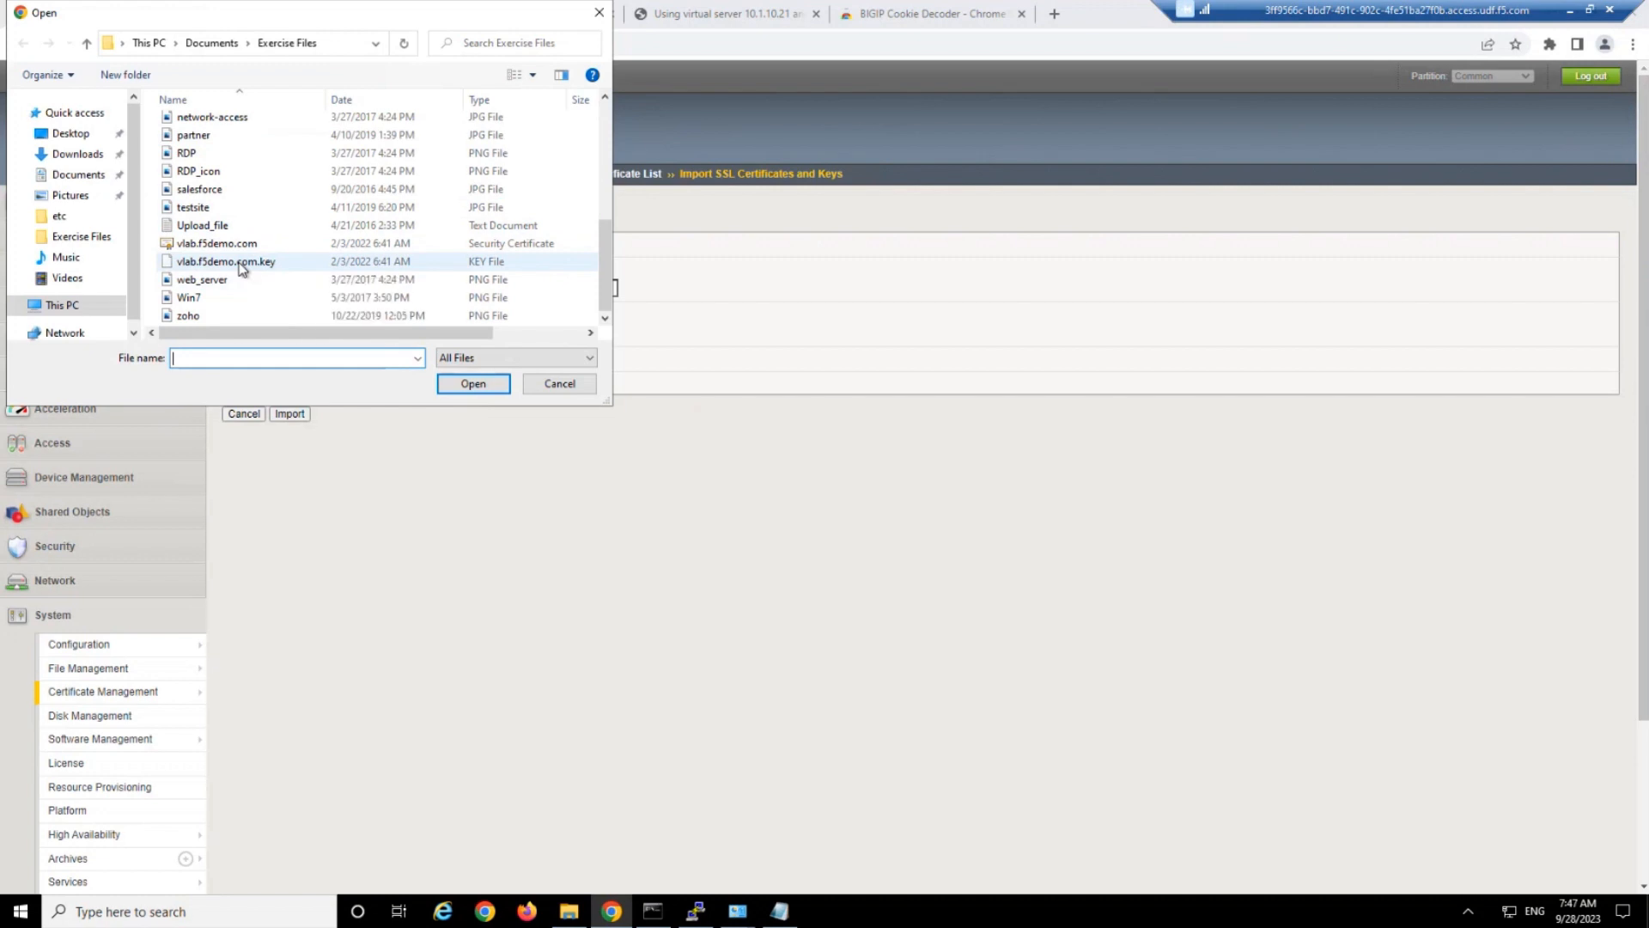
pyautogui.doubleClick(239, 263)
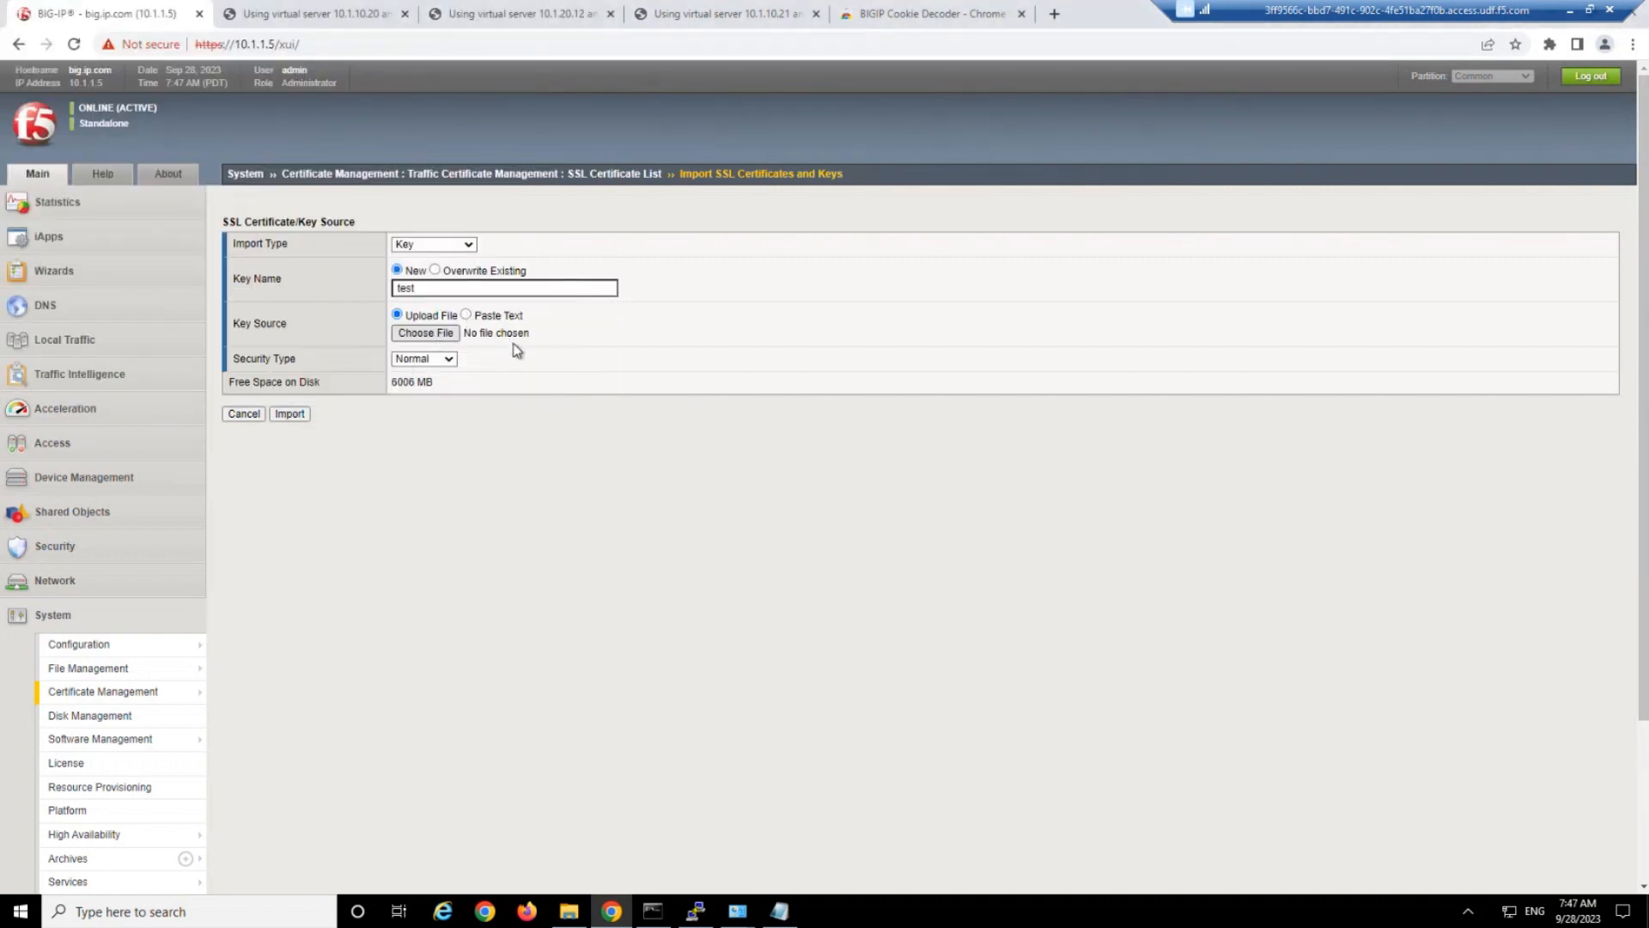
pyautogui.click(290, 414)
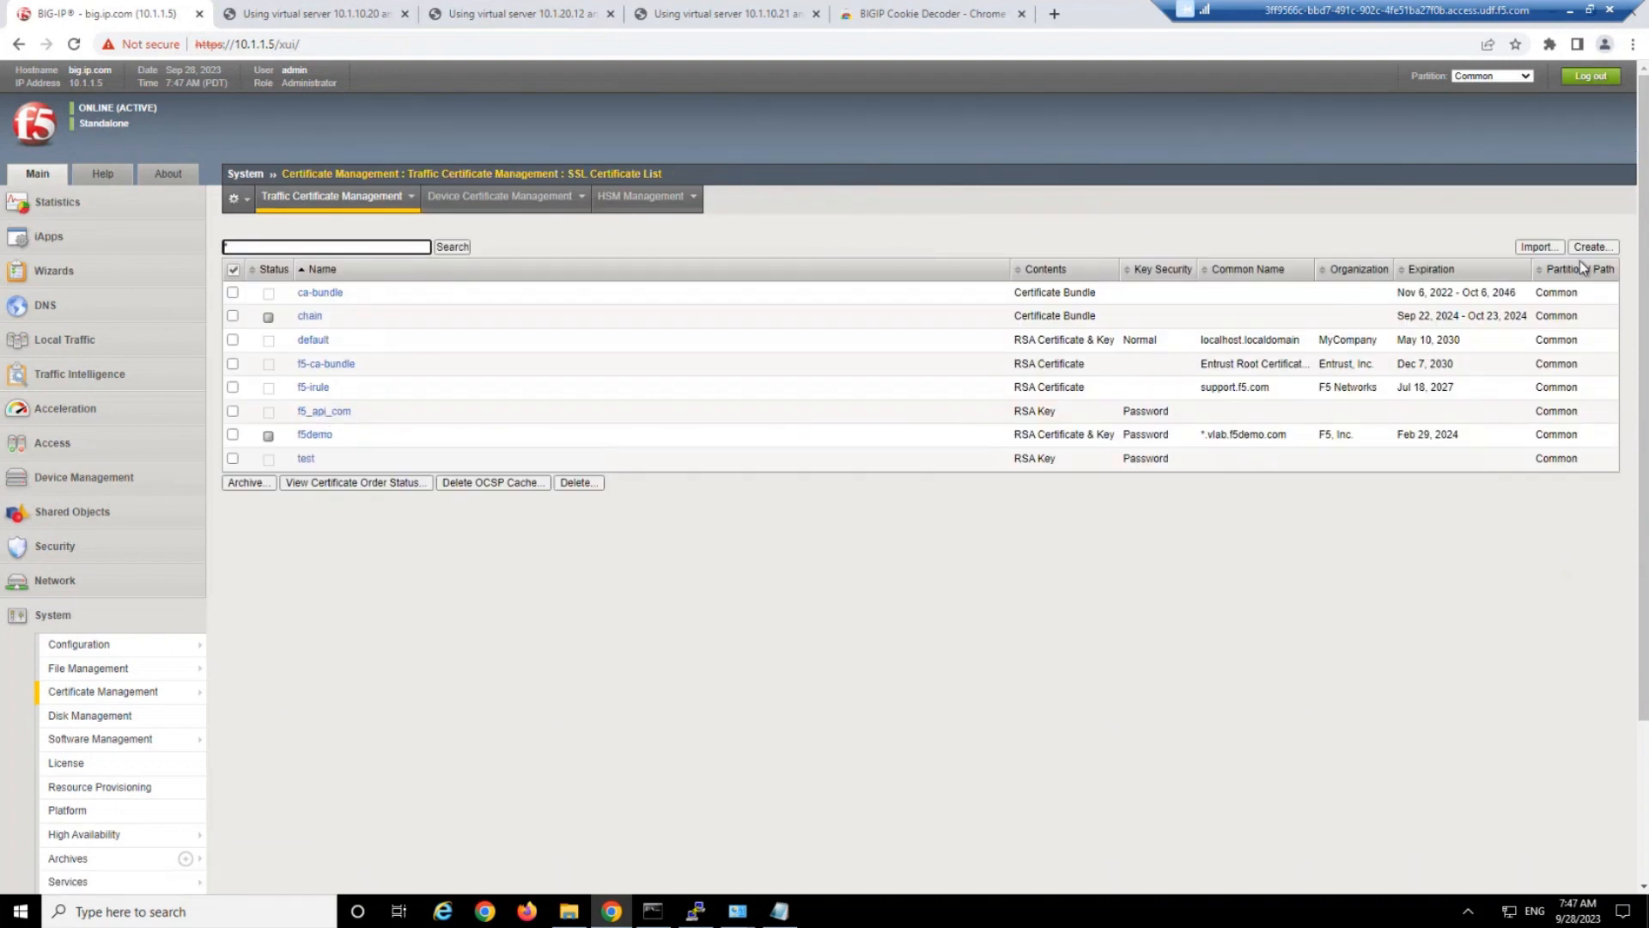
# Import the vlab.f5demo.com security certificate file into the test entry and check its row in the certificate list.
pyautogui.click(305, 460)
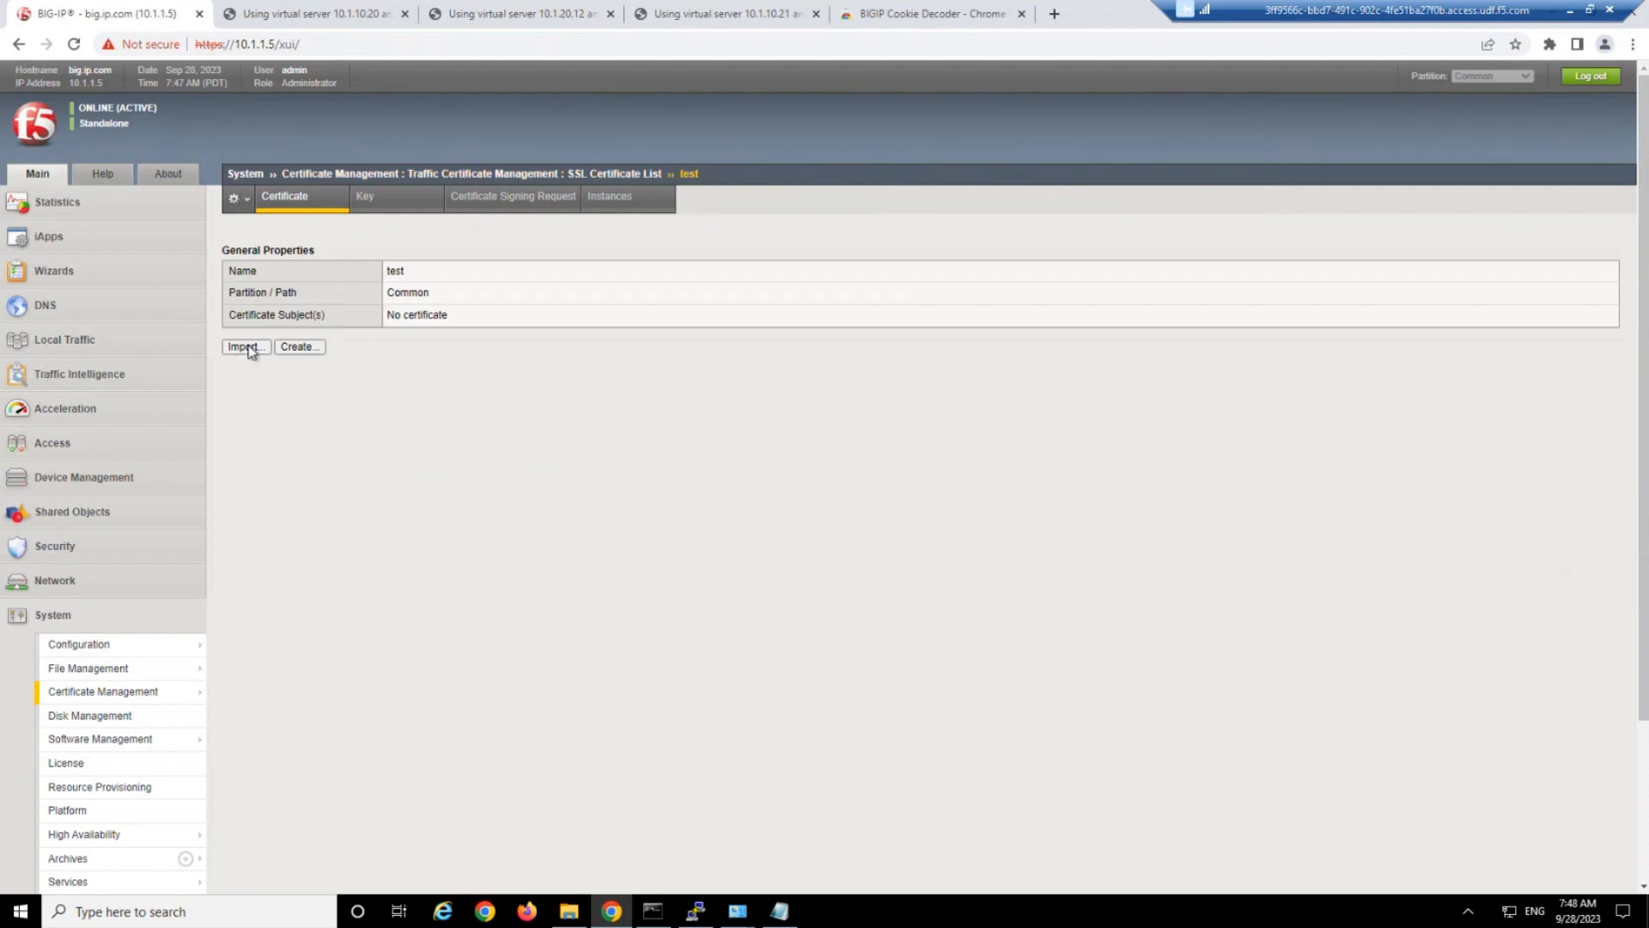
pyautogui.click(246, 347)
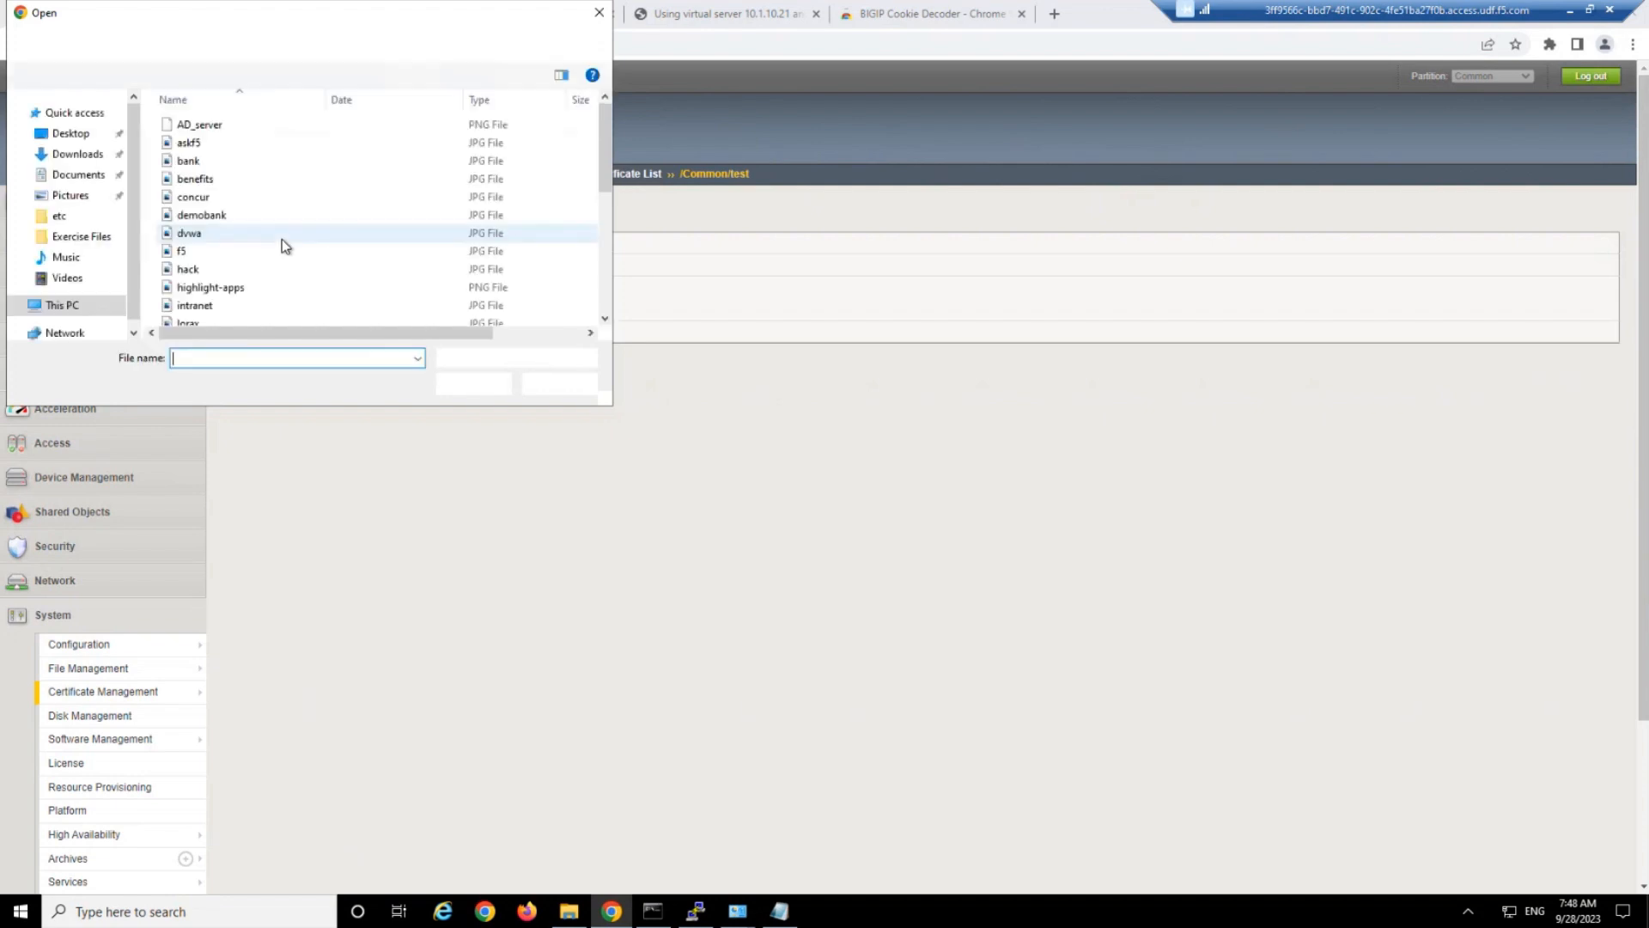
pyautogui.scroll(-2, 249, 283)
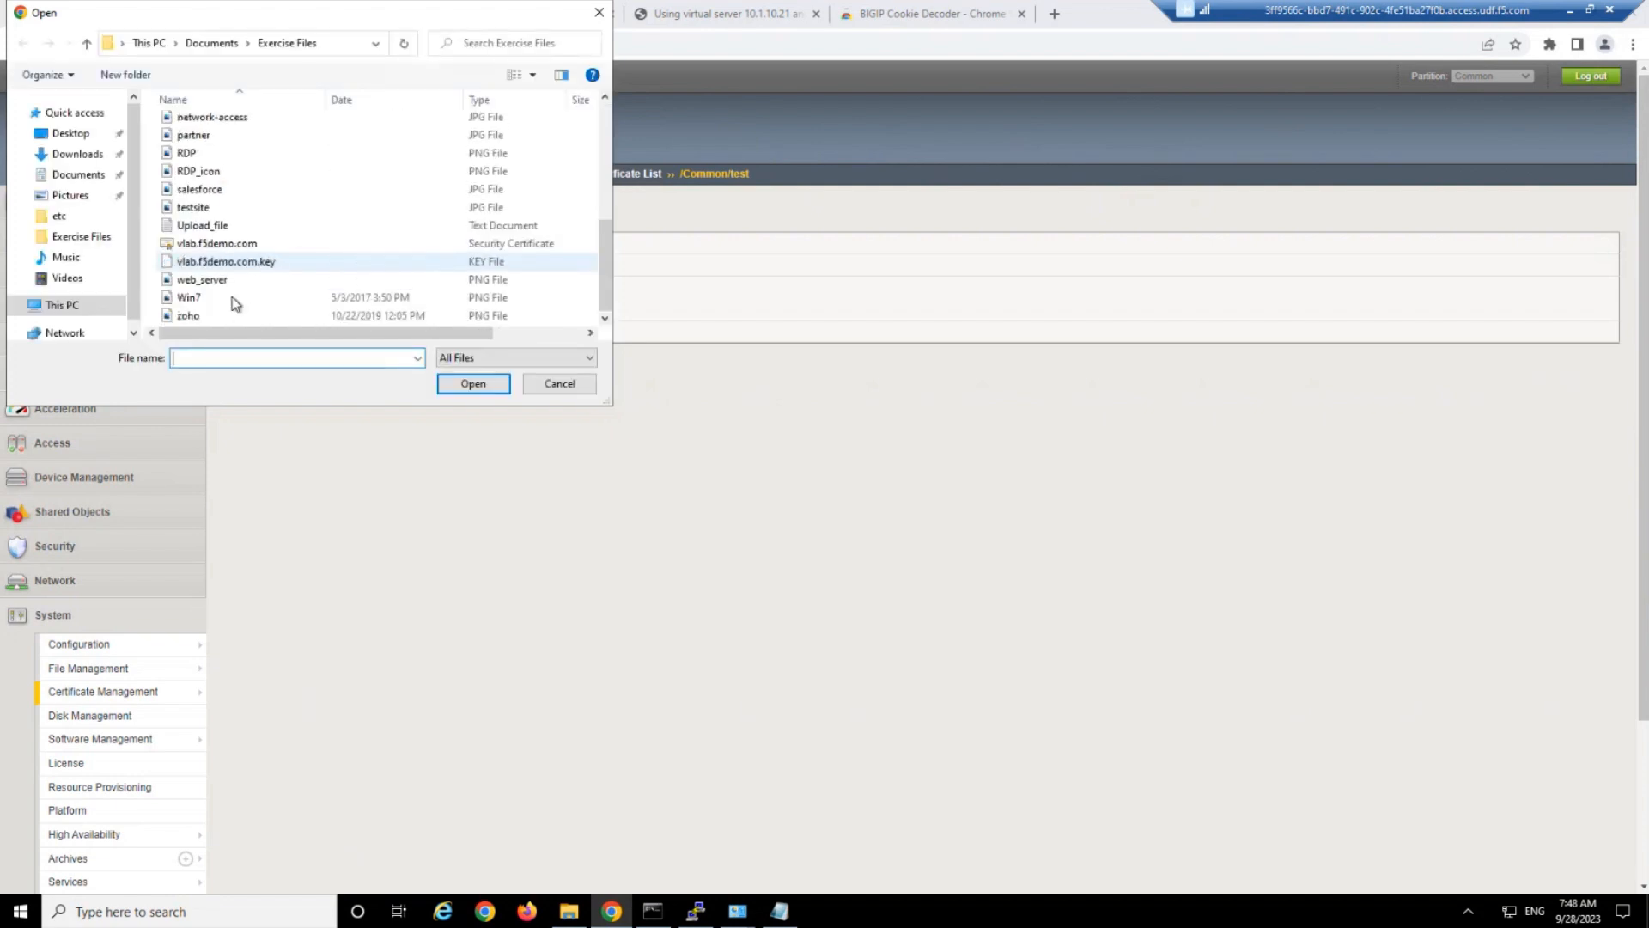
pyautogui.doubleClick(230, 244)
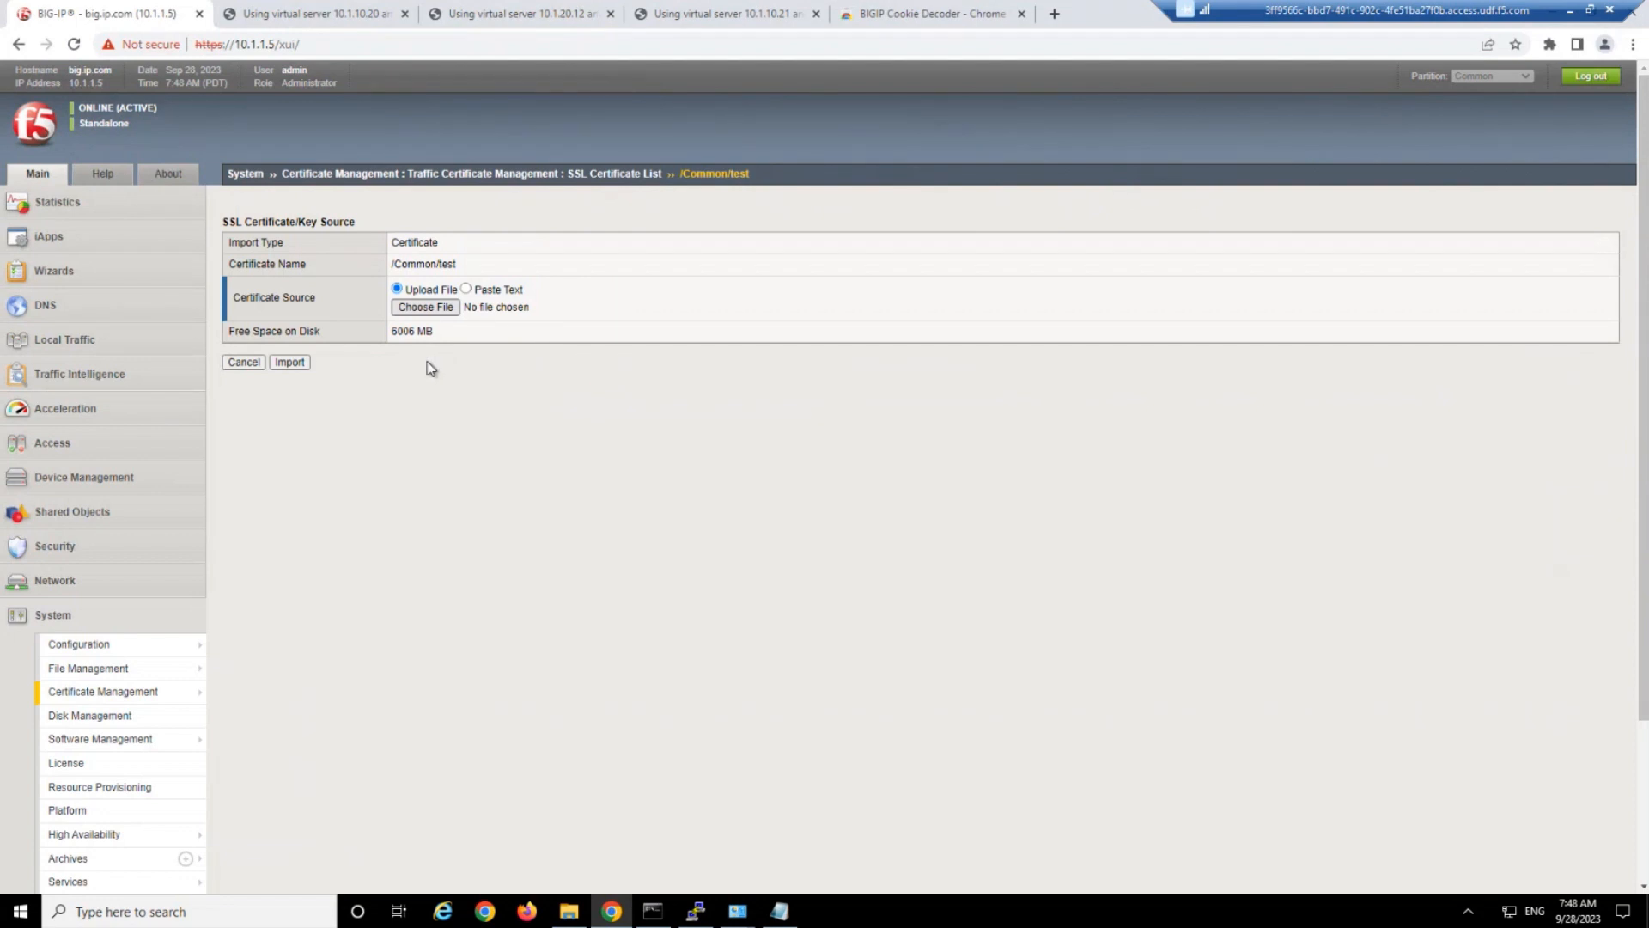
pyautogui.click(301, 368)
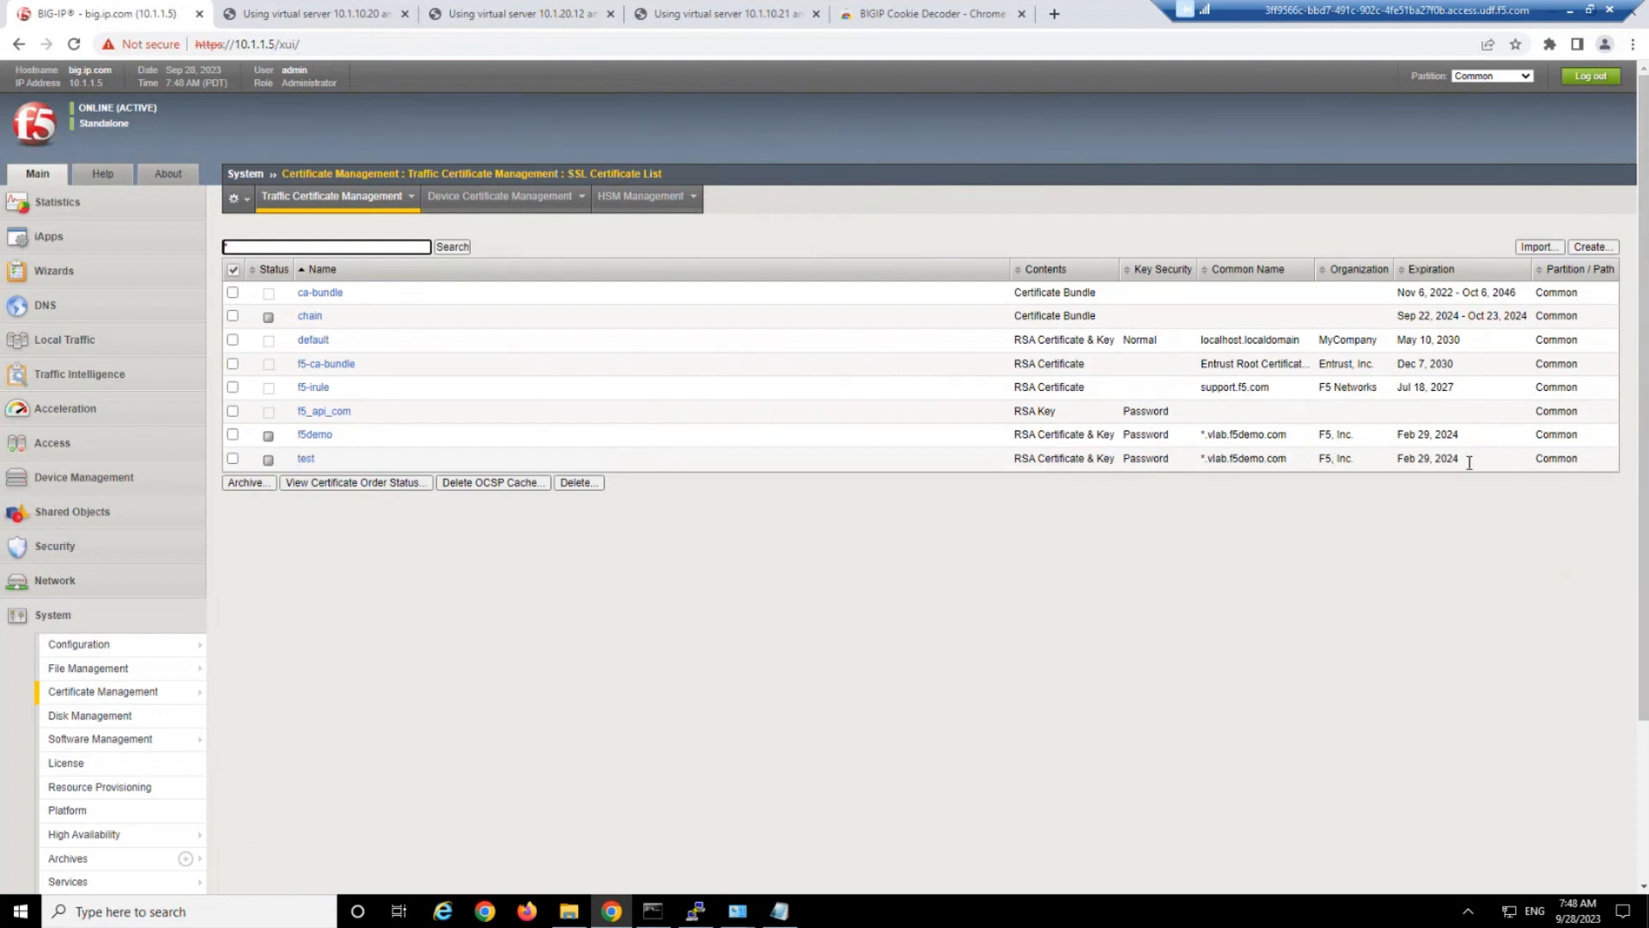
pyautogui.moveTo(1469, 459); pyautogui.dragTo(940, 459)
pyautogui.click(955, 466)
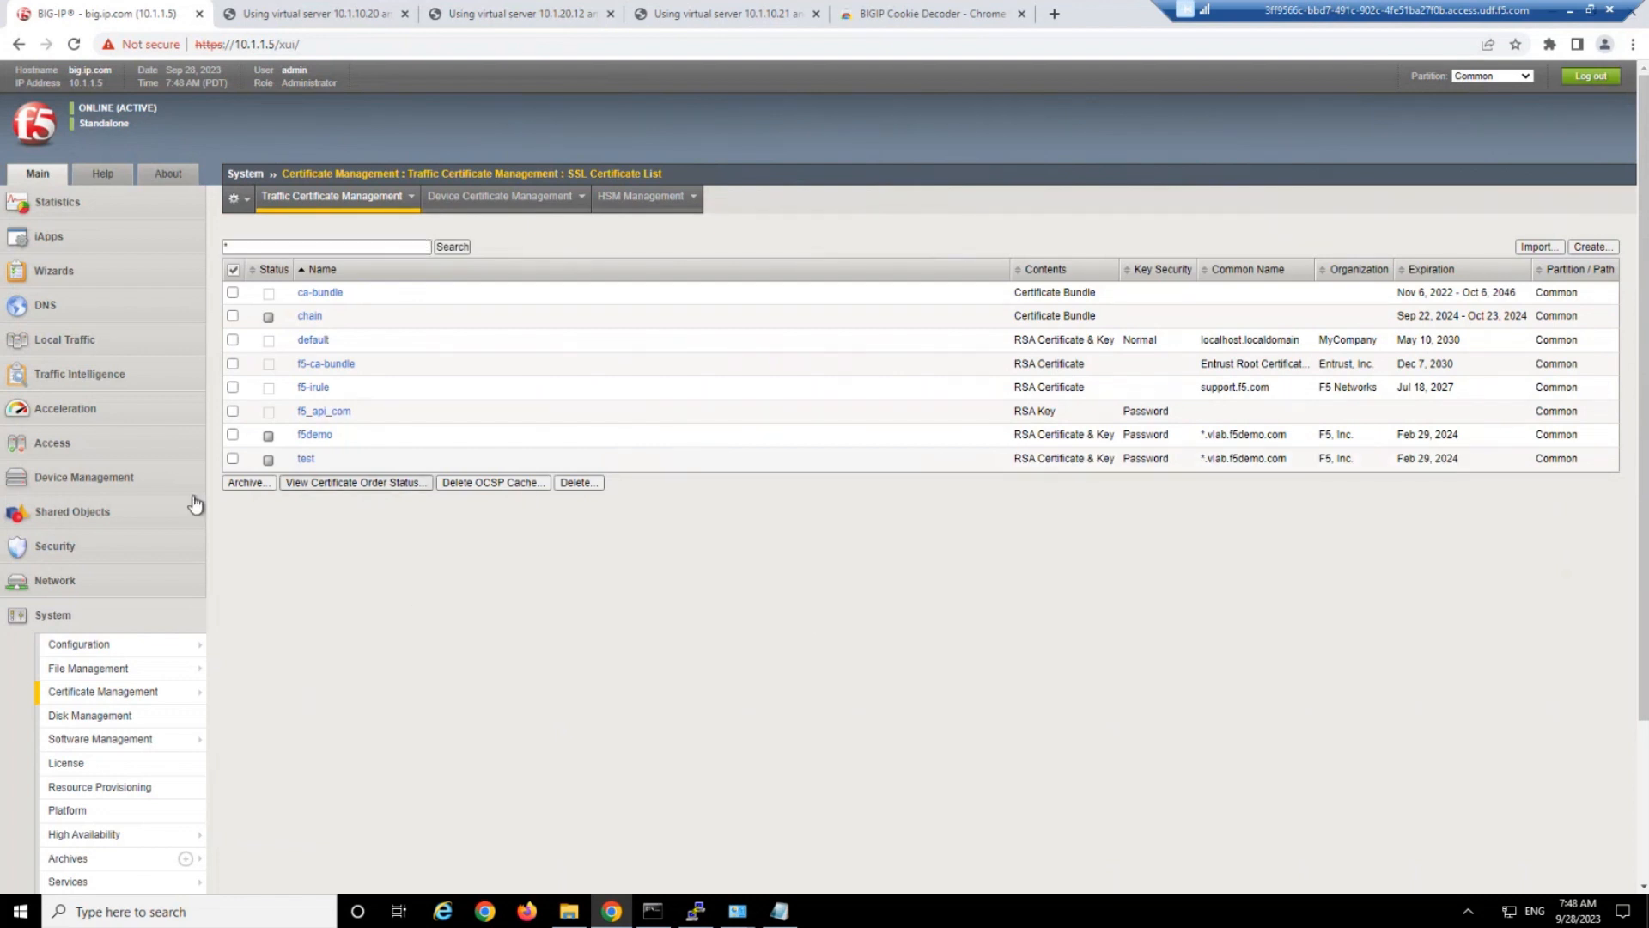
# Start a new client SSL profile and name it test.
pyautogui.click(74, 339)
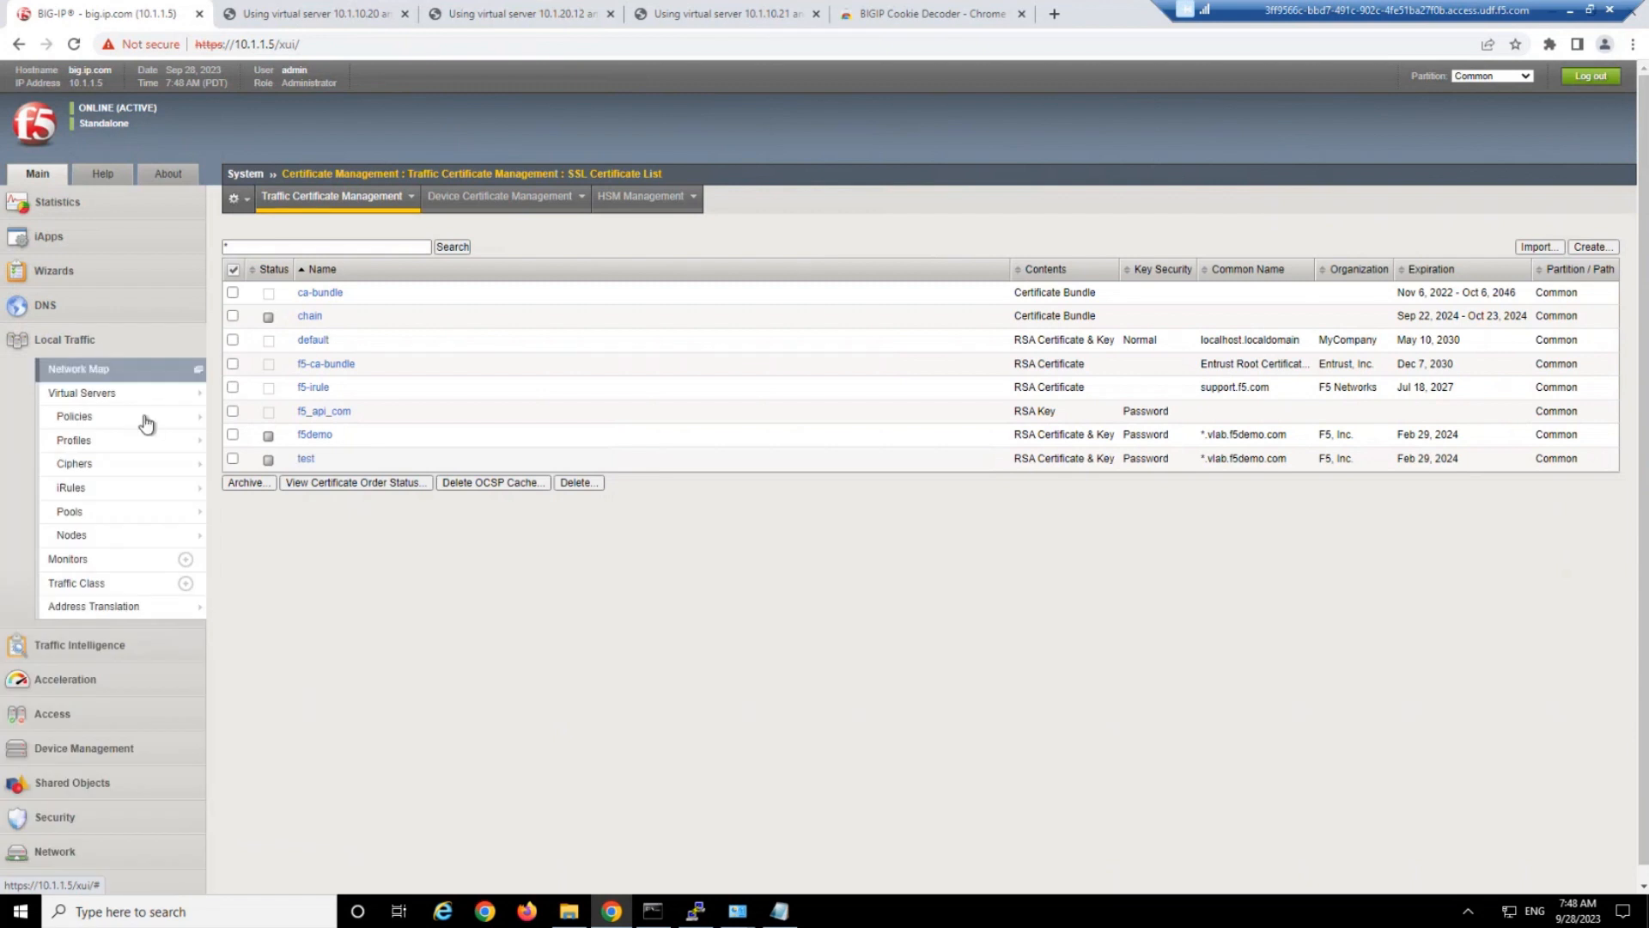
pyautogui.moveTo(145, 445)
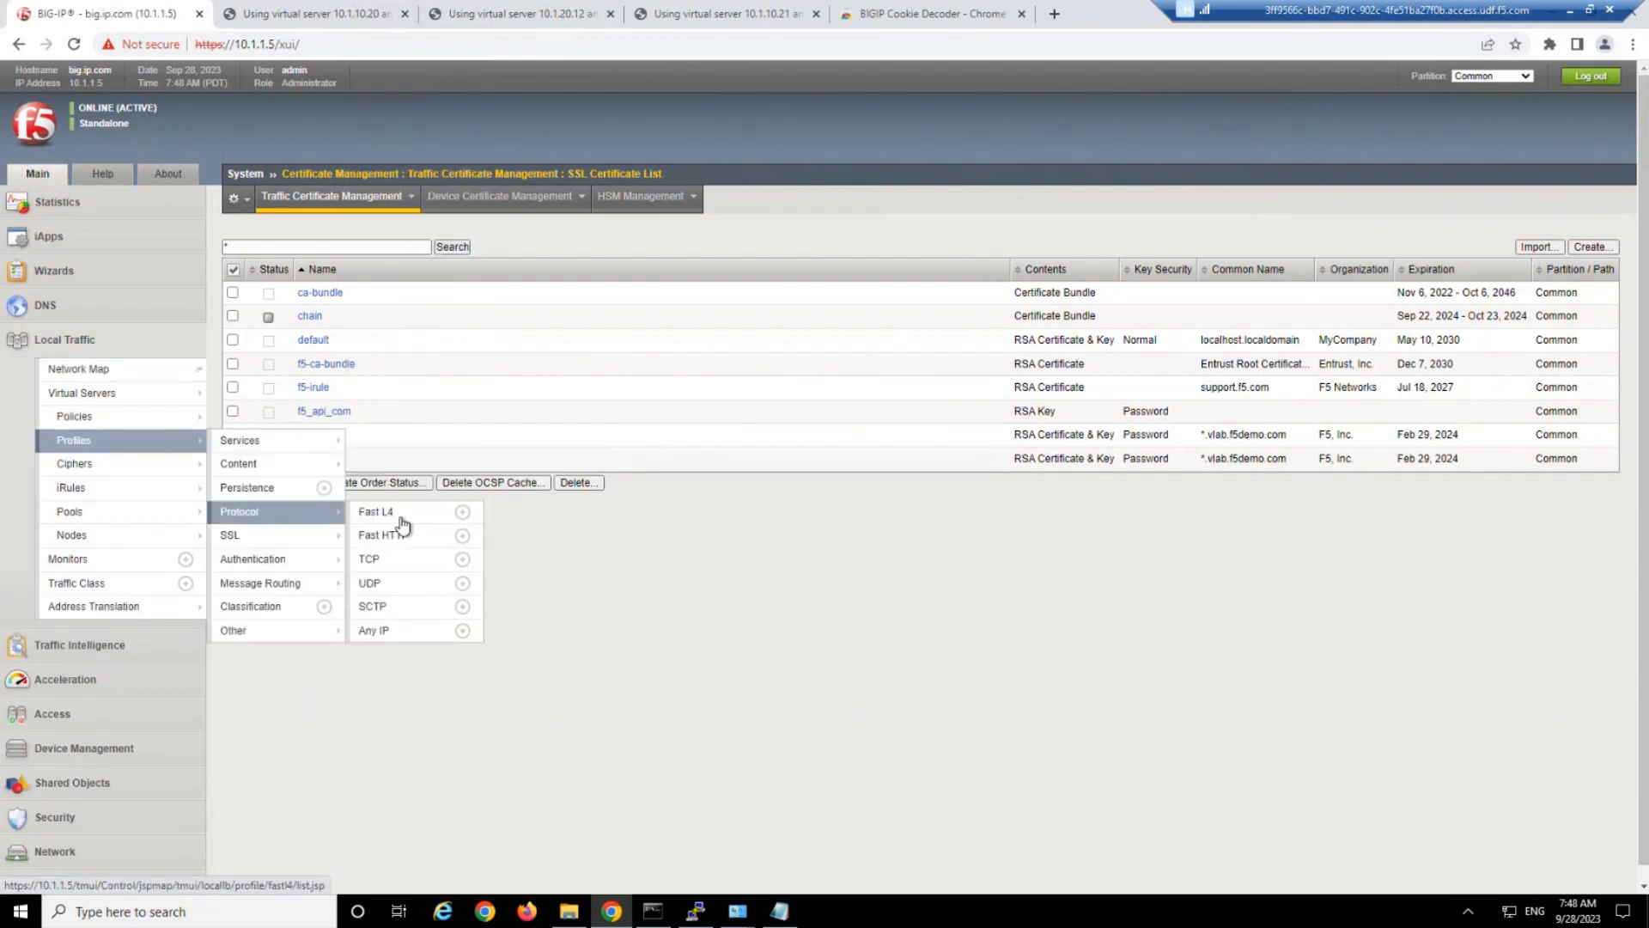
pyautogui.moveTo(331, 540)
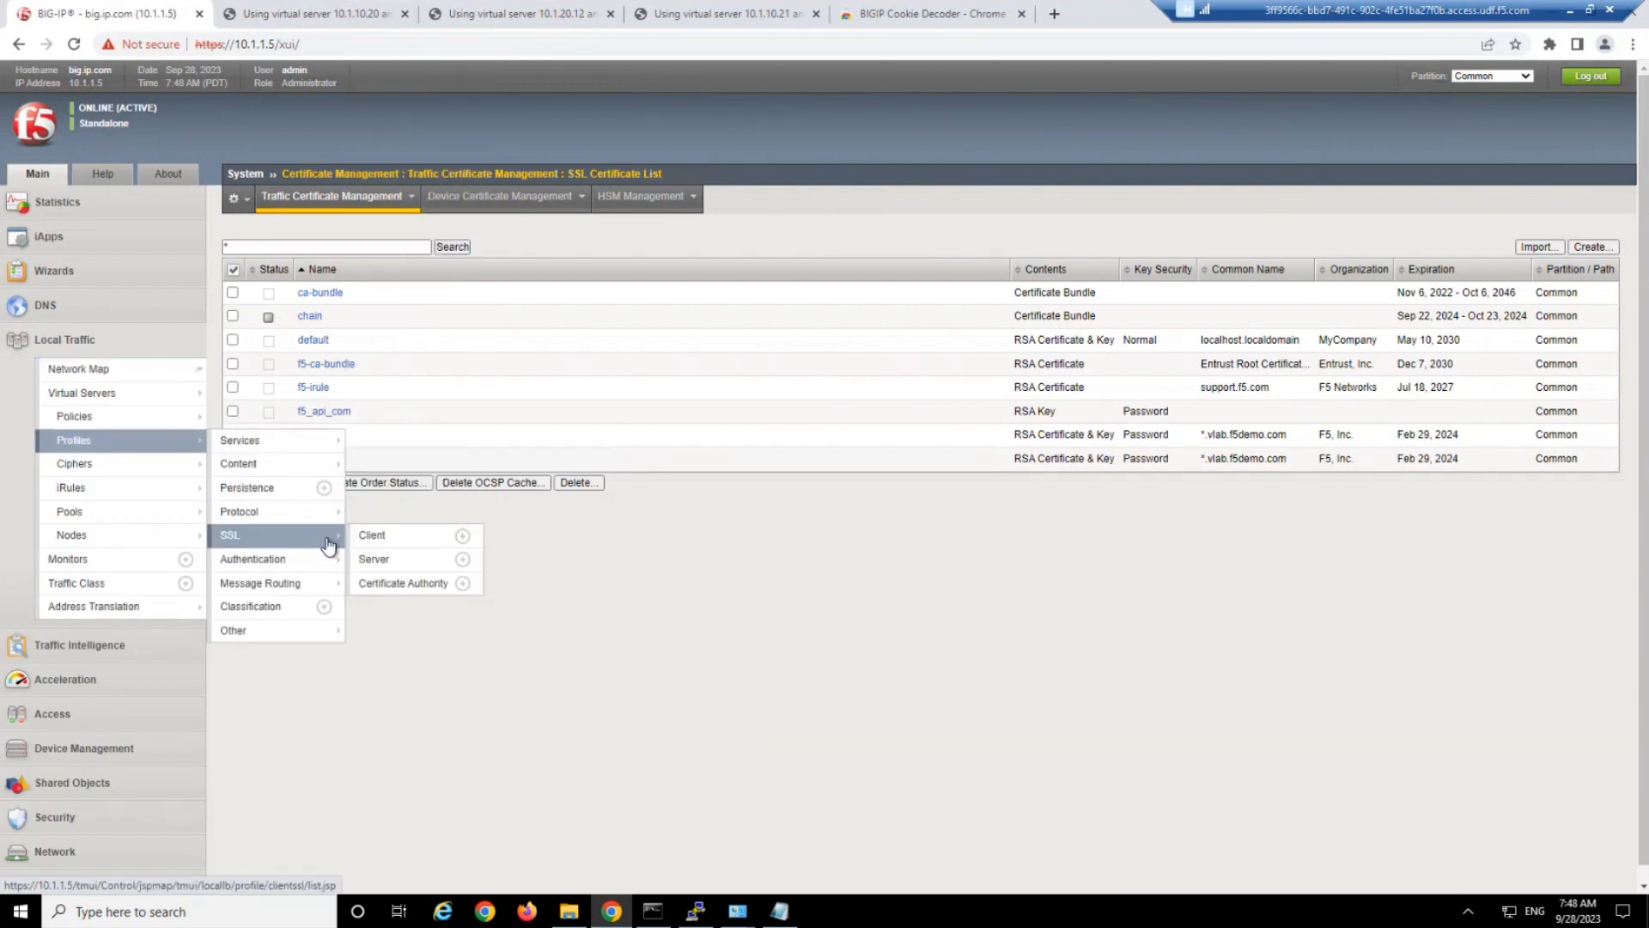
pyautogui.click(461, 538)
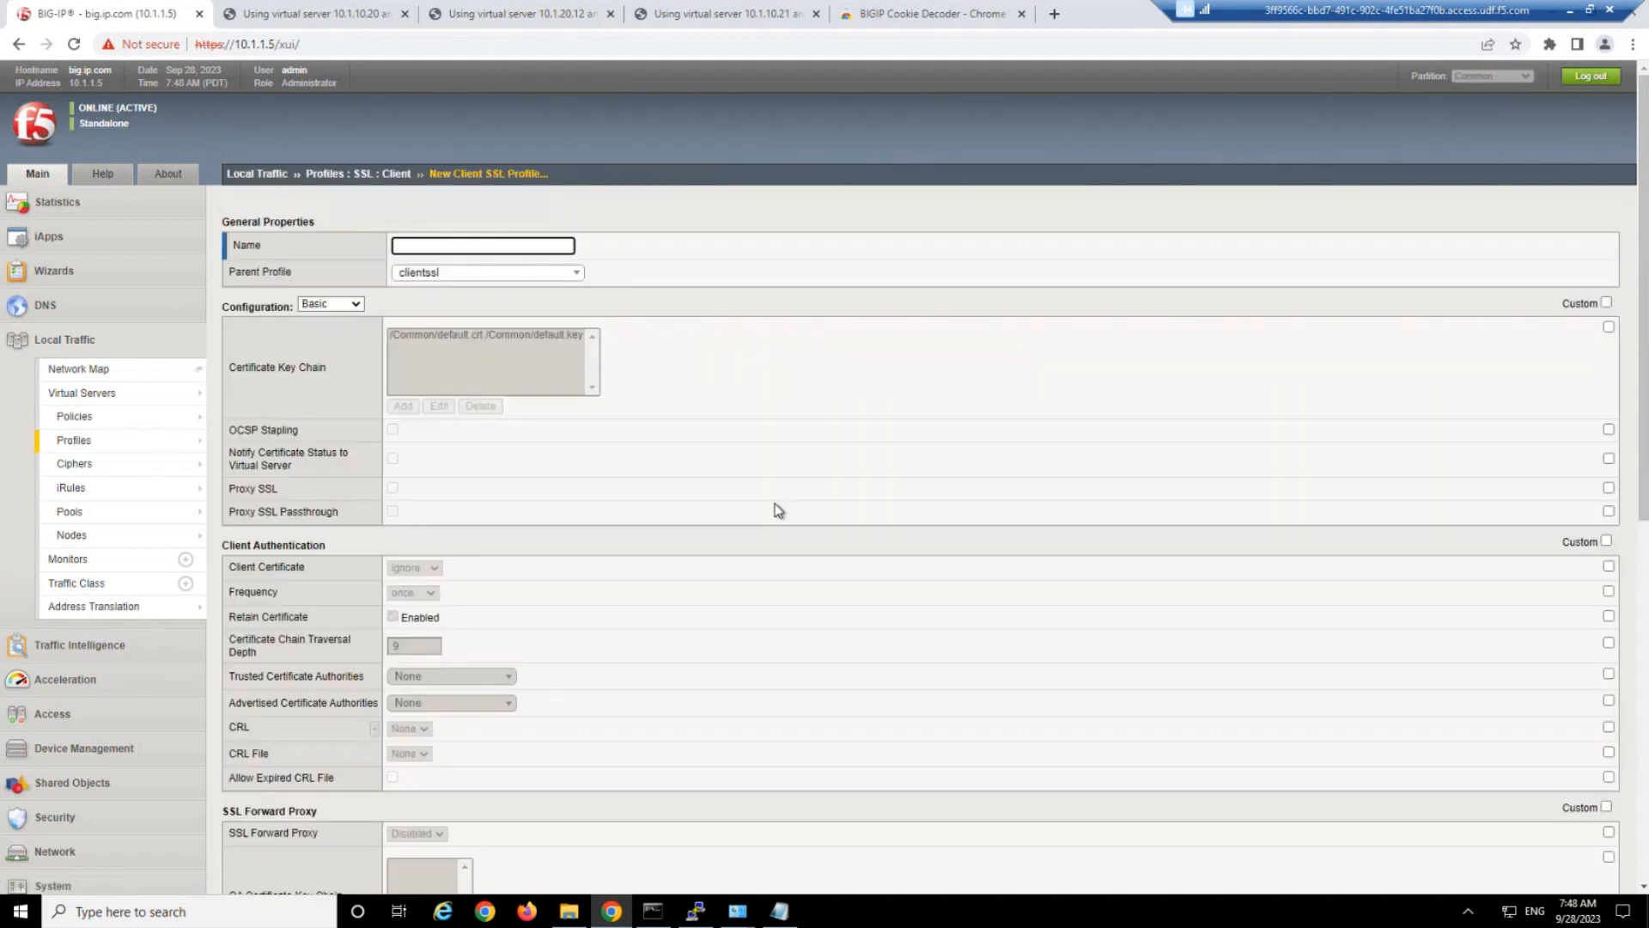
pyautogui.write('test')
# Override the certificate key chain with an entry using test as certificate and key, and try to create the profile.
pyautogui.click(1609, 327)
pyautogui.click(403, 404)
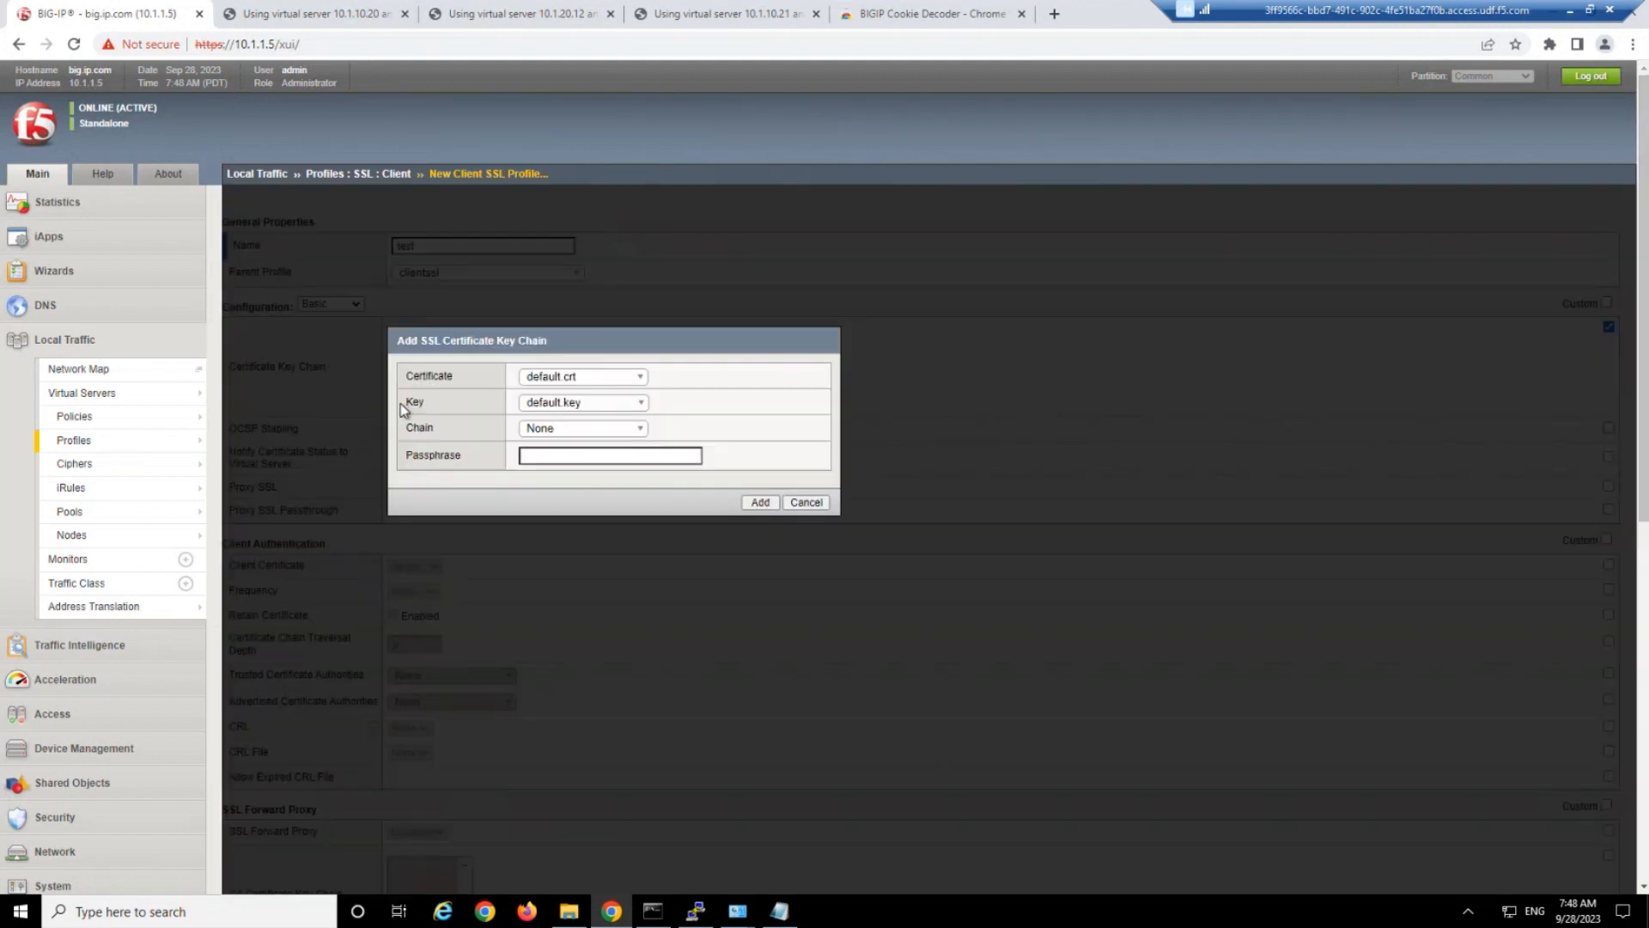
pyautogui.click(552, 377)
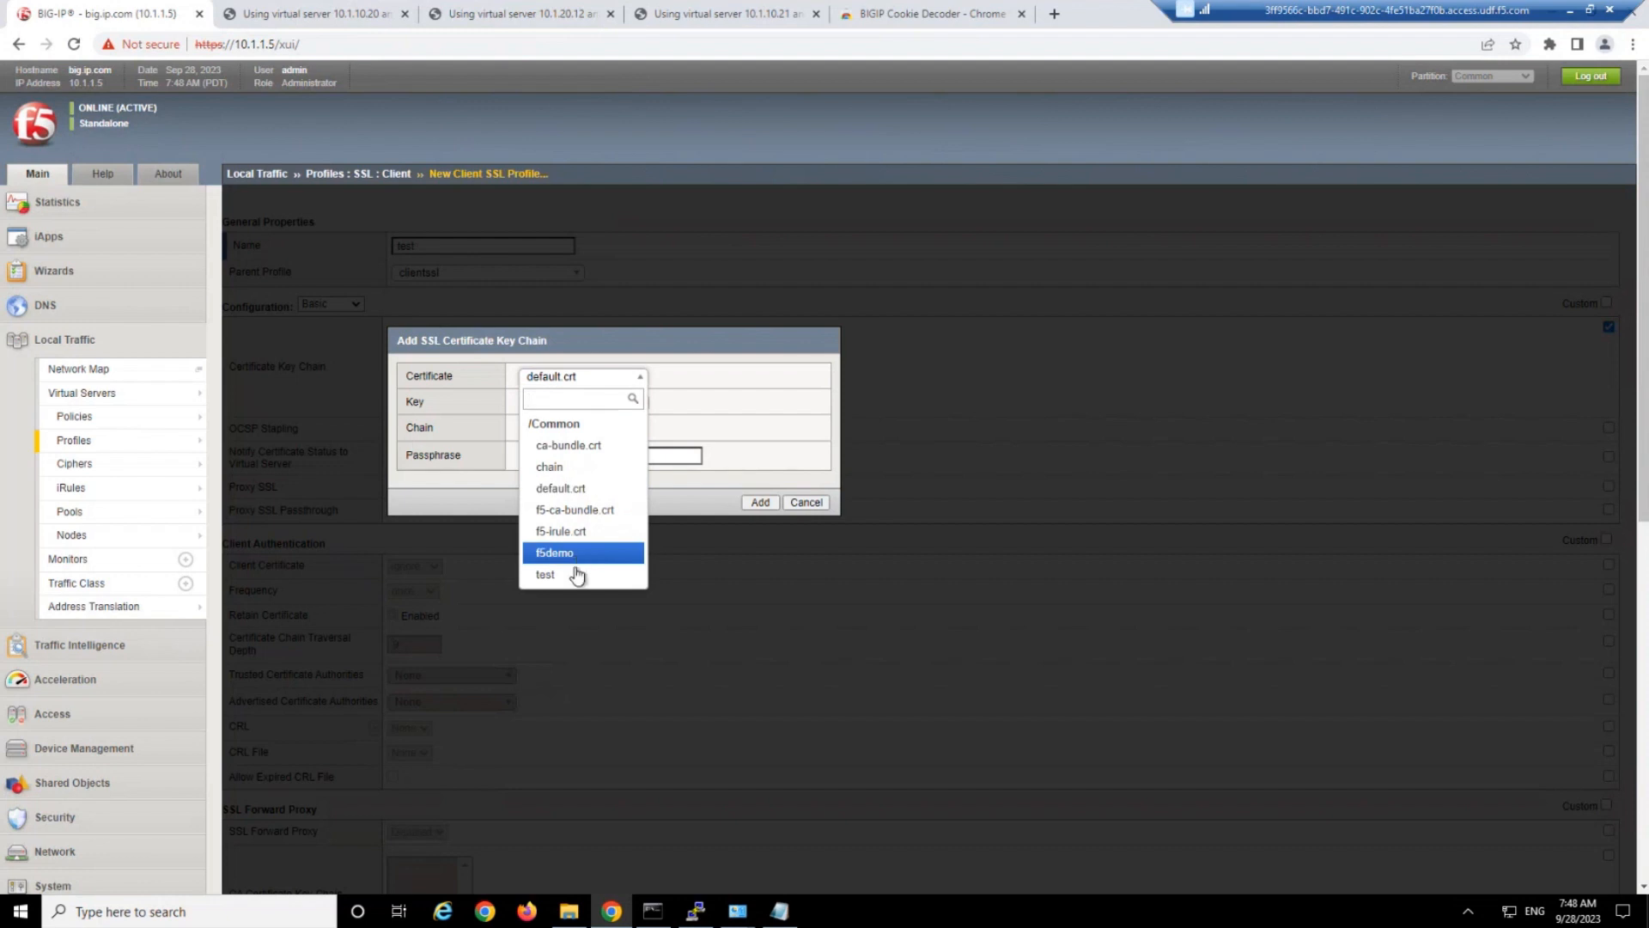
pyautogui.click(576, 574)
pyautogui.click(574, 402)
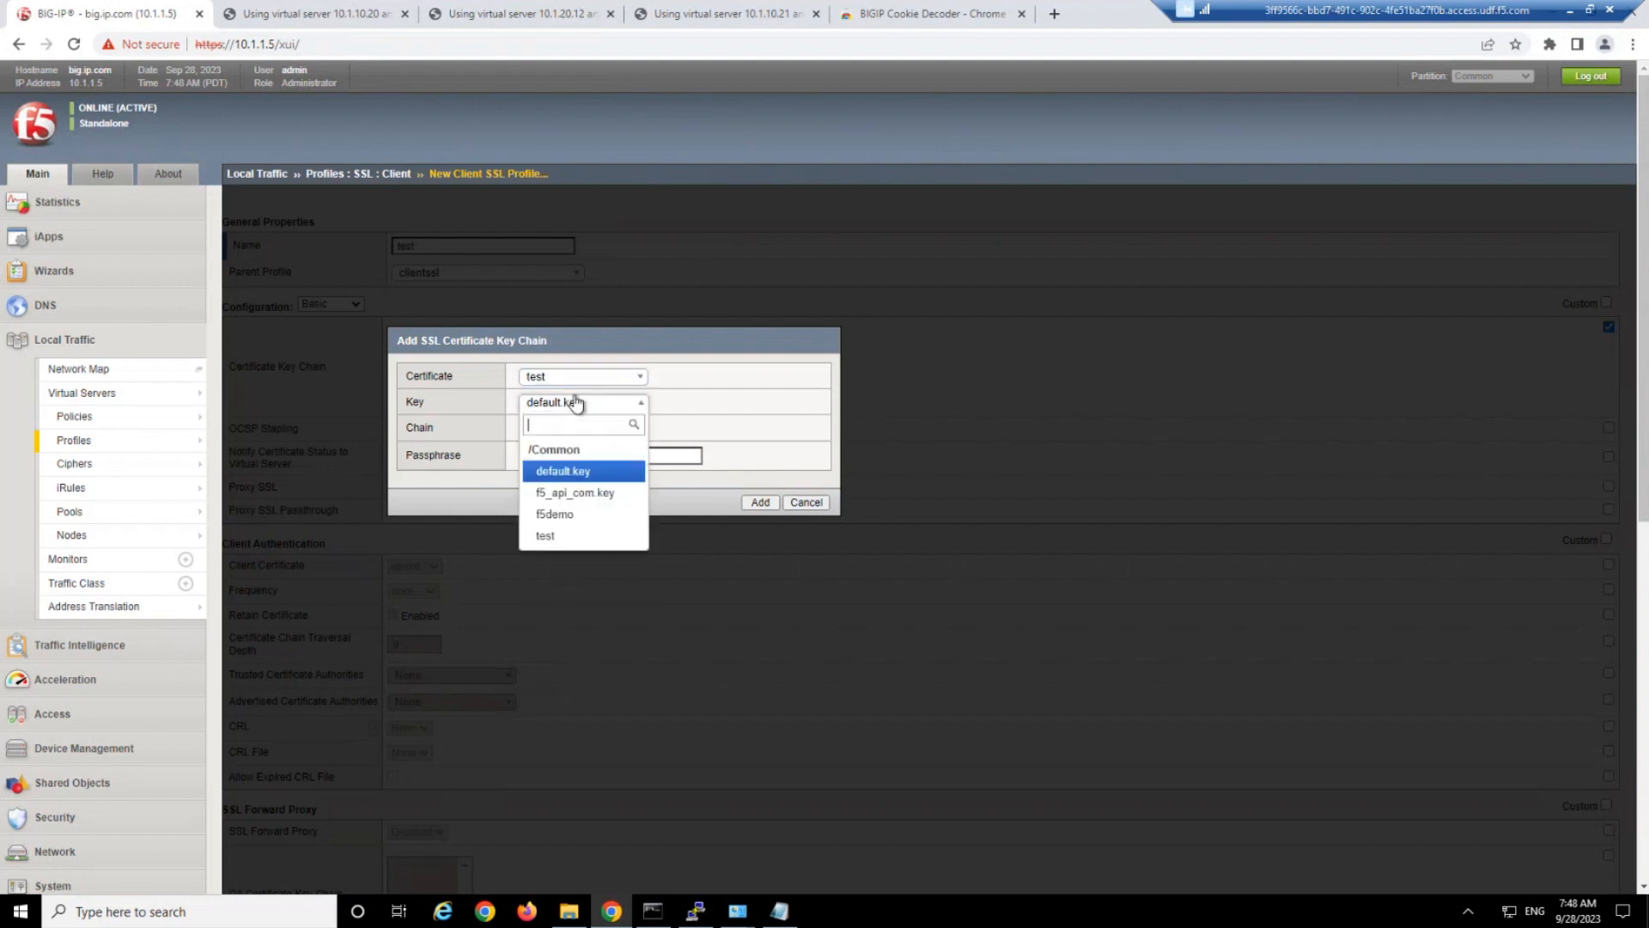
pyautogui.click(576, 538)
pyautogui.click(761, 502)
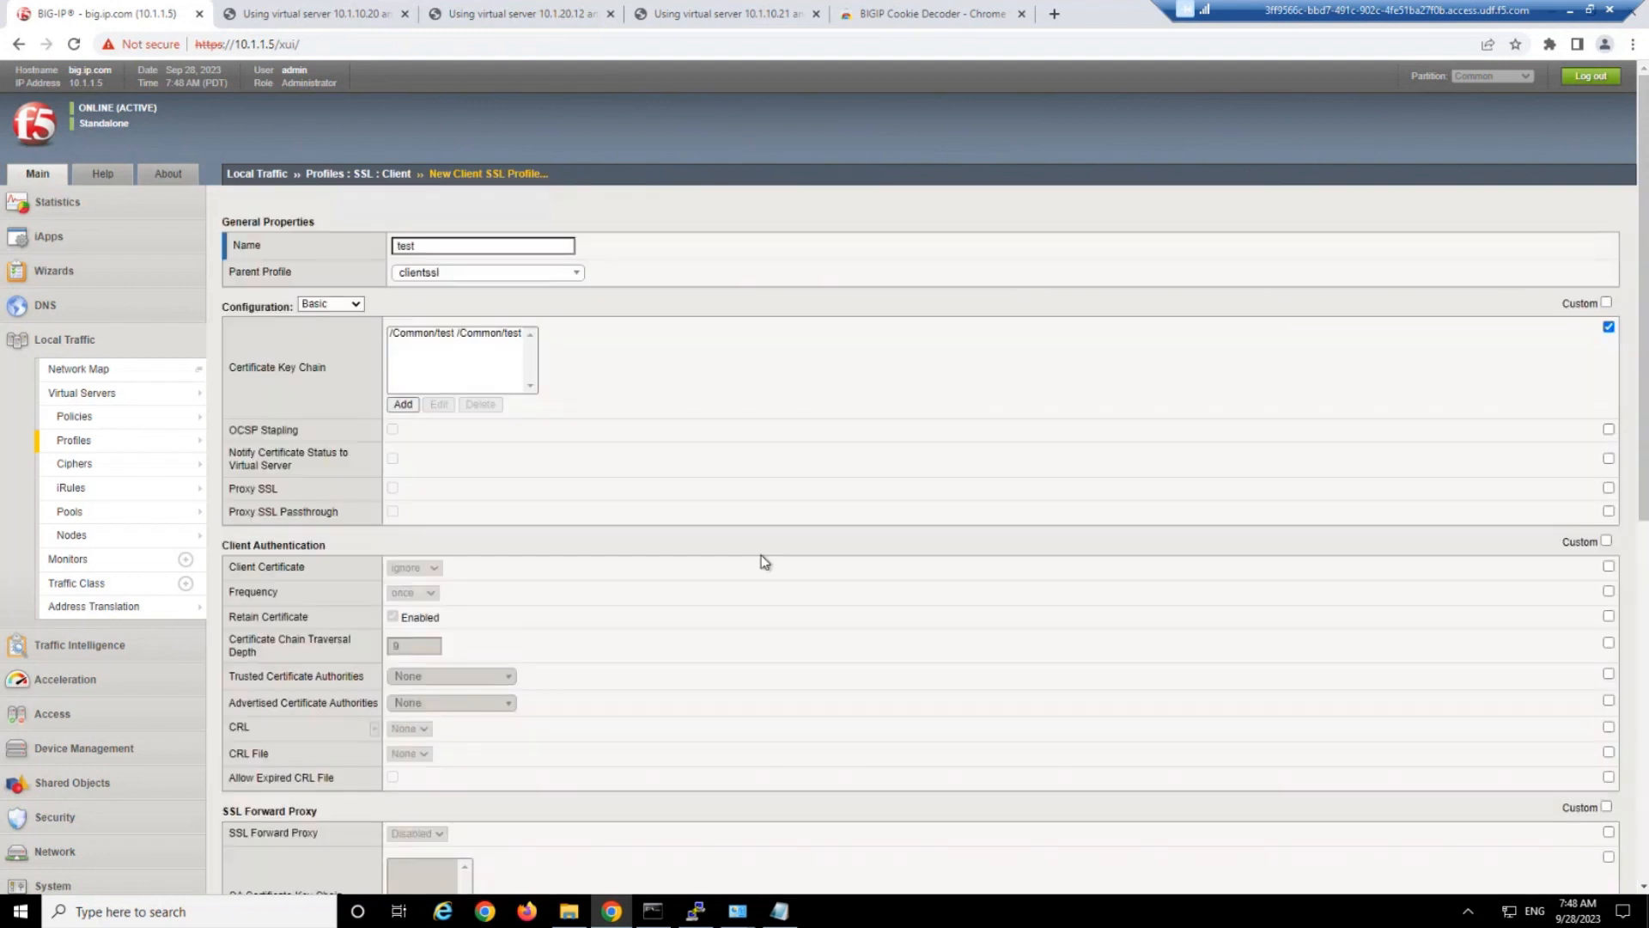
pyautogui.scroll(-8, 462, 796)
pyautogui.click(348, 869)
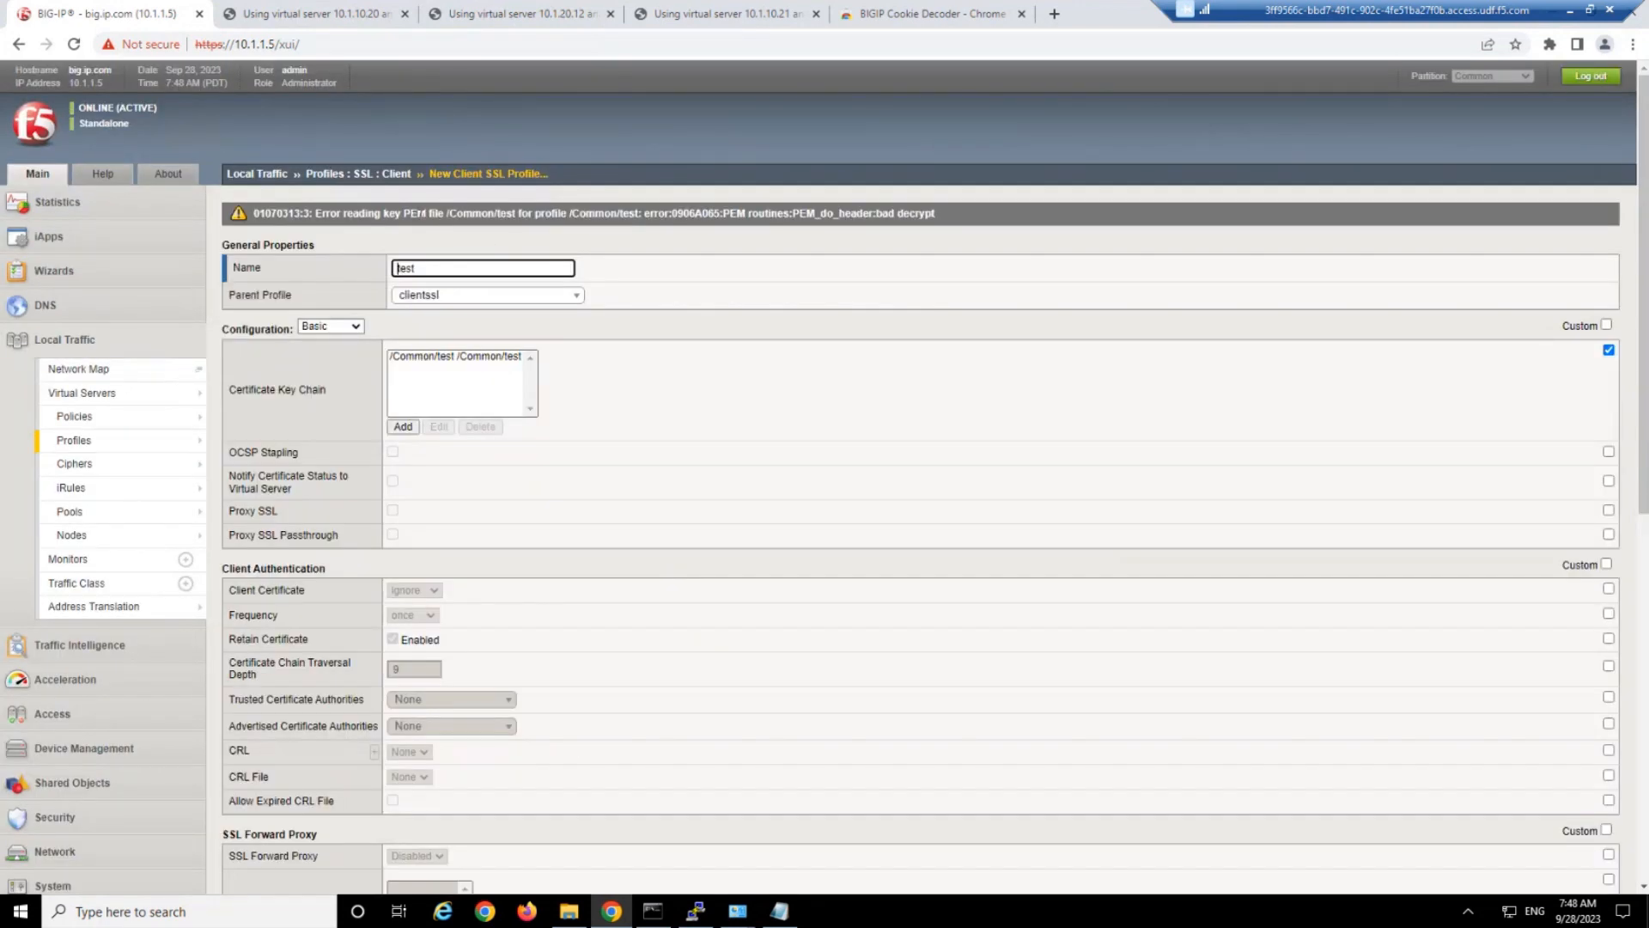
# Examine the key error and the test key chain entry's certificate, key and passphrase settings without changing them.
pyautogui.moveTo(411, 213); pyautogui.dragTo(981, 215)
pyautogui.click(942, 210)
pyautogui.click(937, 213)
pyautogui.click(978, 215)
pyautogui.moveTo(603, 215); pyautogui.dragTo(835, 215)
pyautogui.click(835, 215)
pyautogui.click(475, 357)
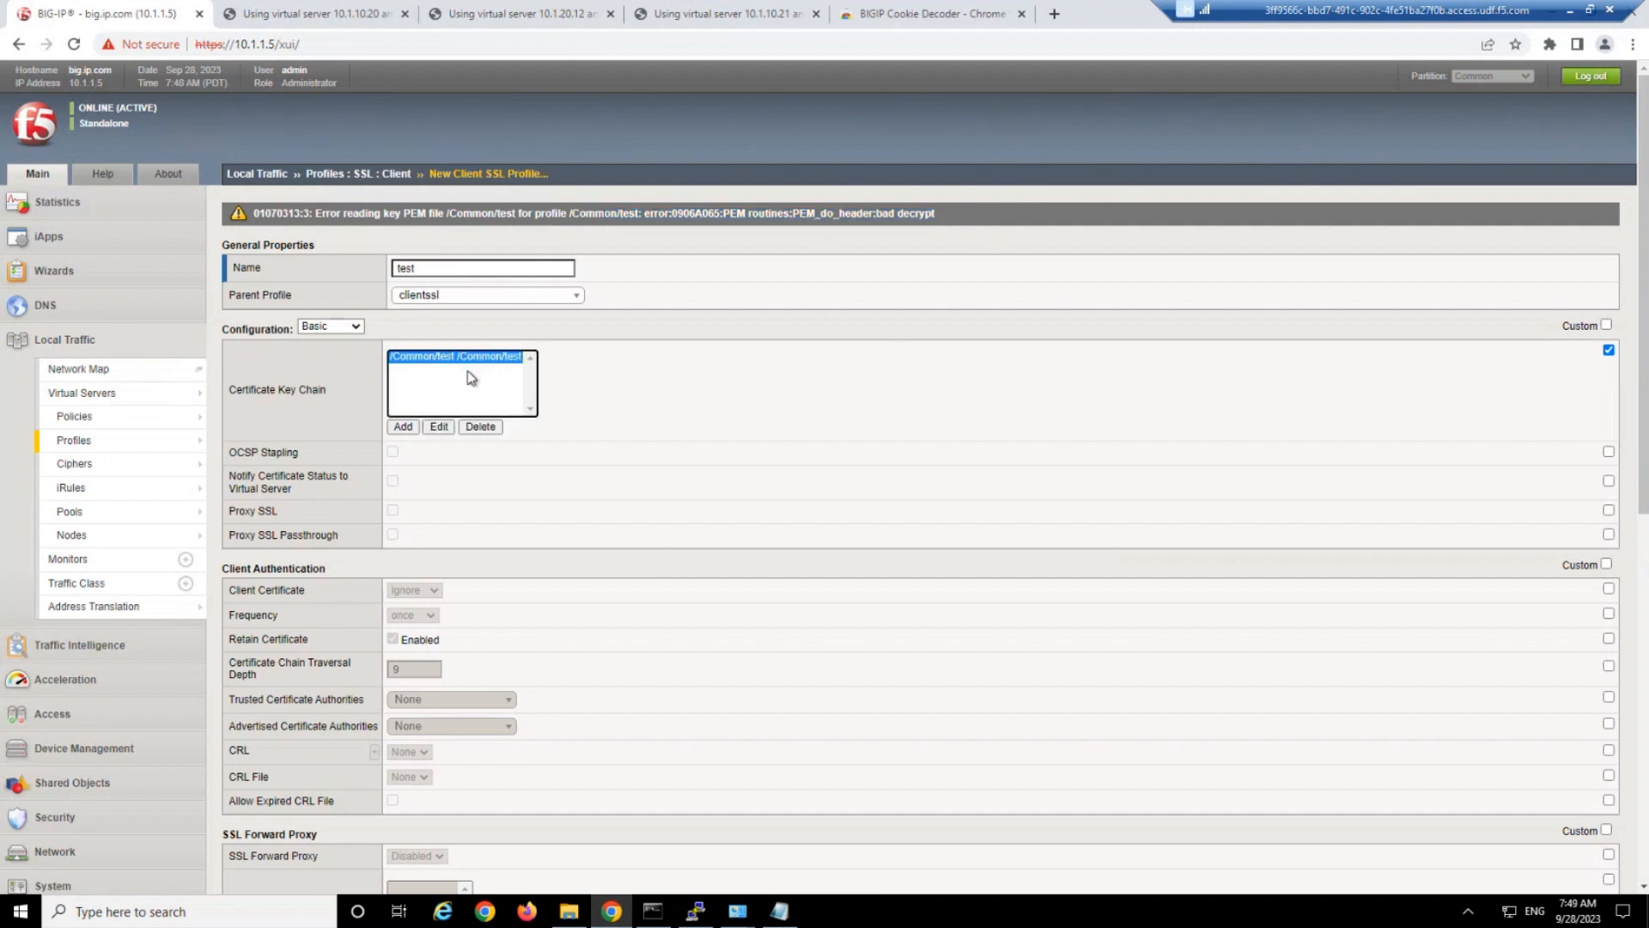
pyautogui.click(438, 427)
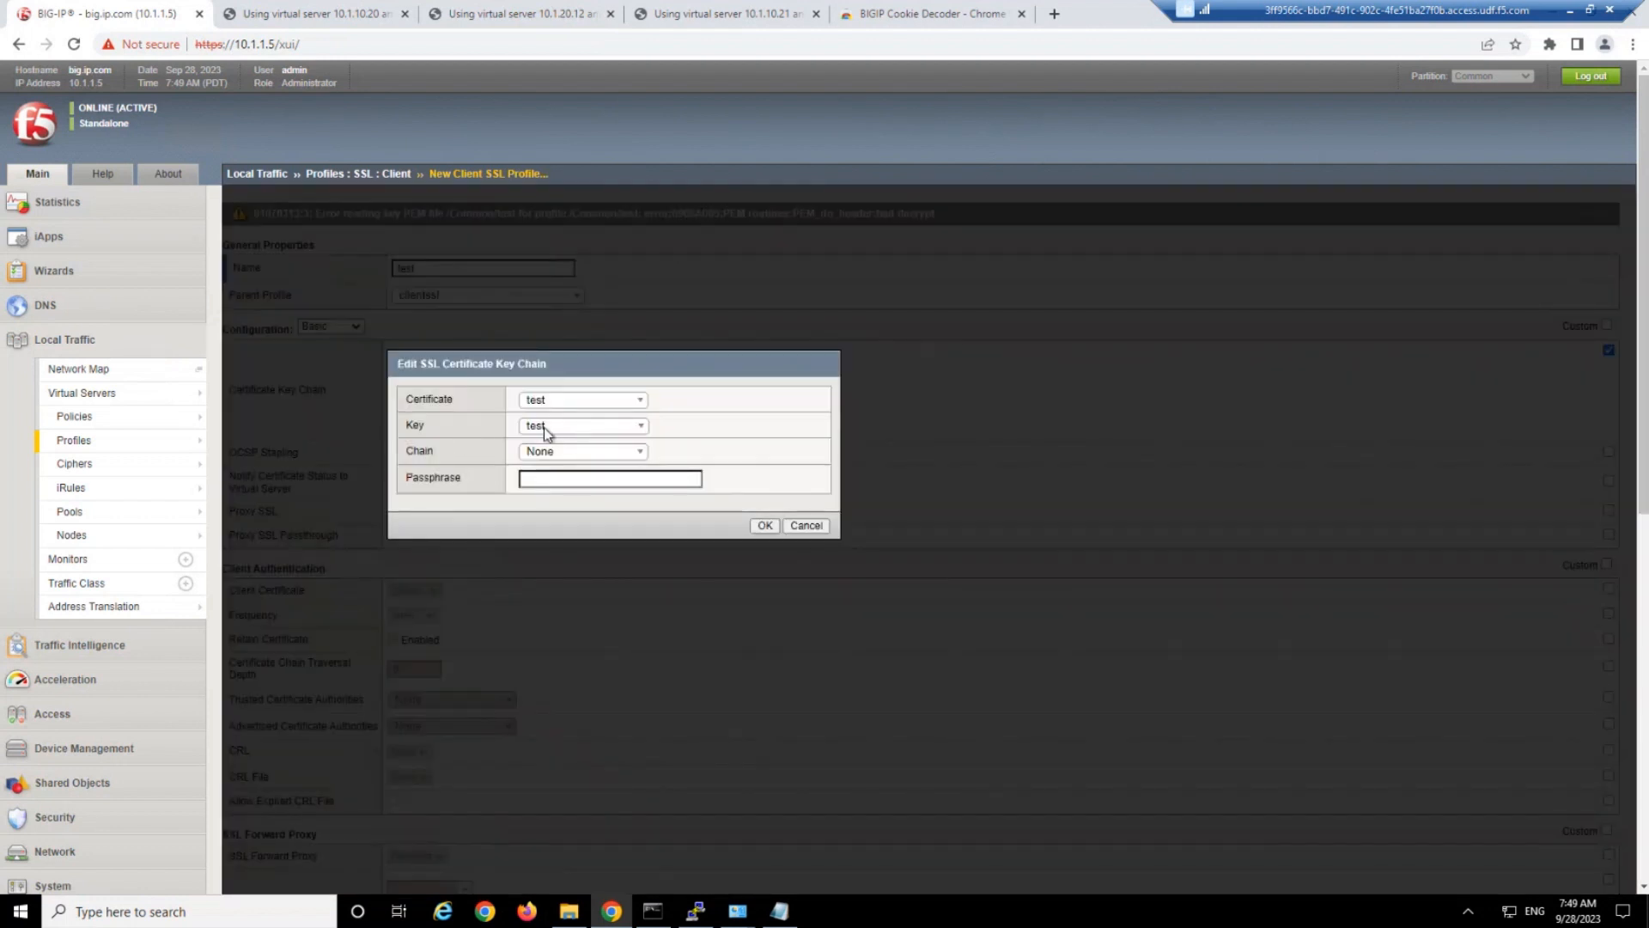
pyautogui.click(601, 479)
pyautogui.click(807, 526)
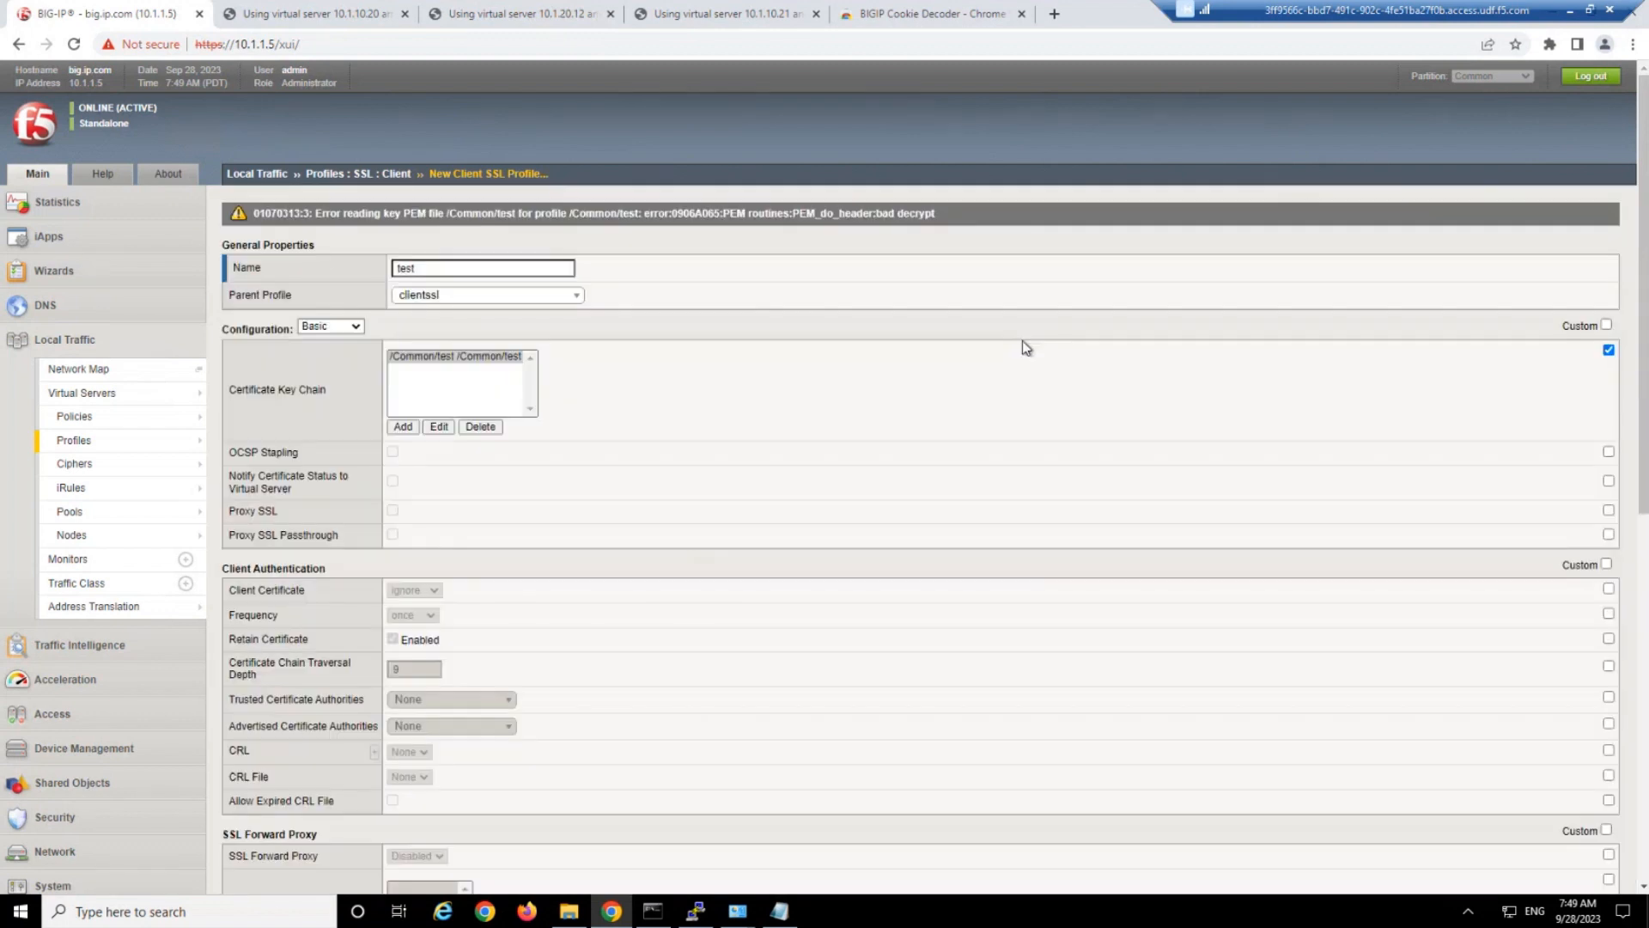
pyautogui.moveTo(151, 444)
# Paste the key passphrase into the profile's test certificate key chain entry and apply it.
pyautogui.click(437, 426)
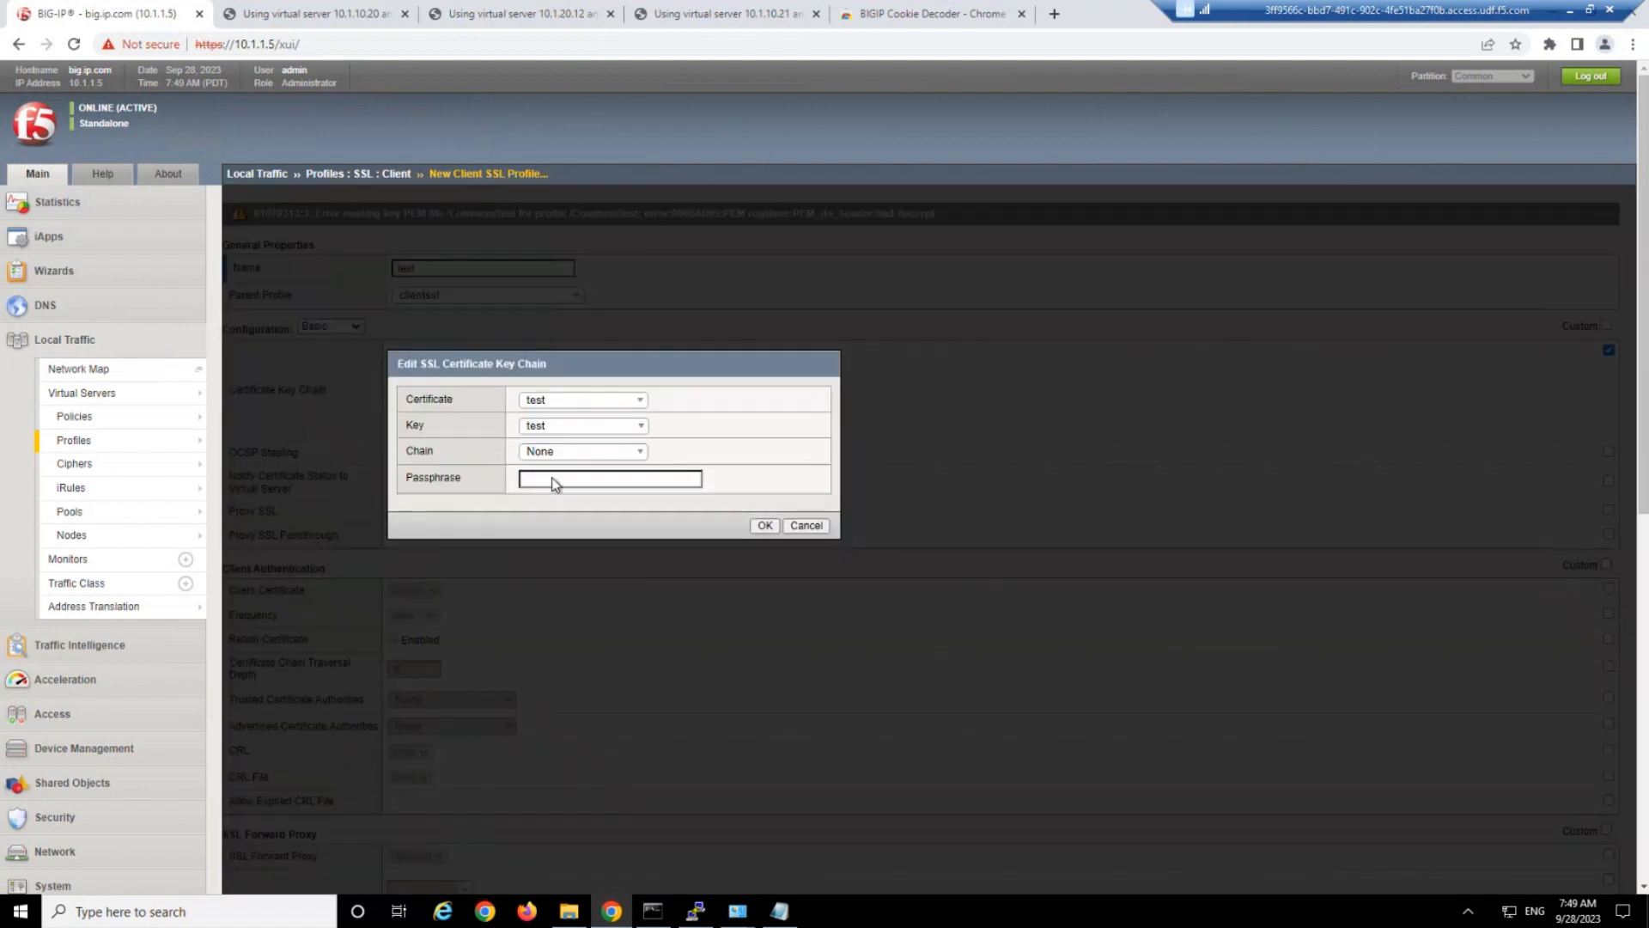
pyautogui.click(556, 480)
pyautogui.hotkey('ctrl', 'v')
pyautogui.click(763, 526)
pyautogui.scroll(-8, 662, 540)
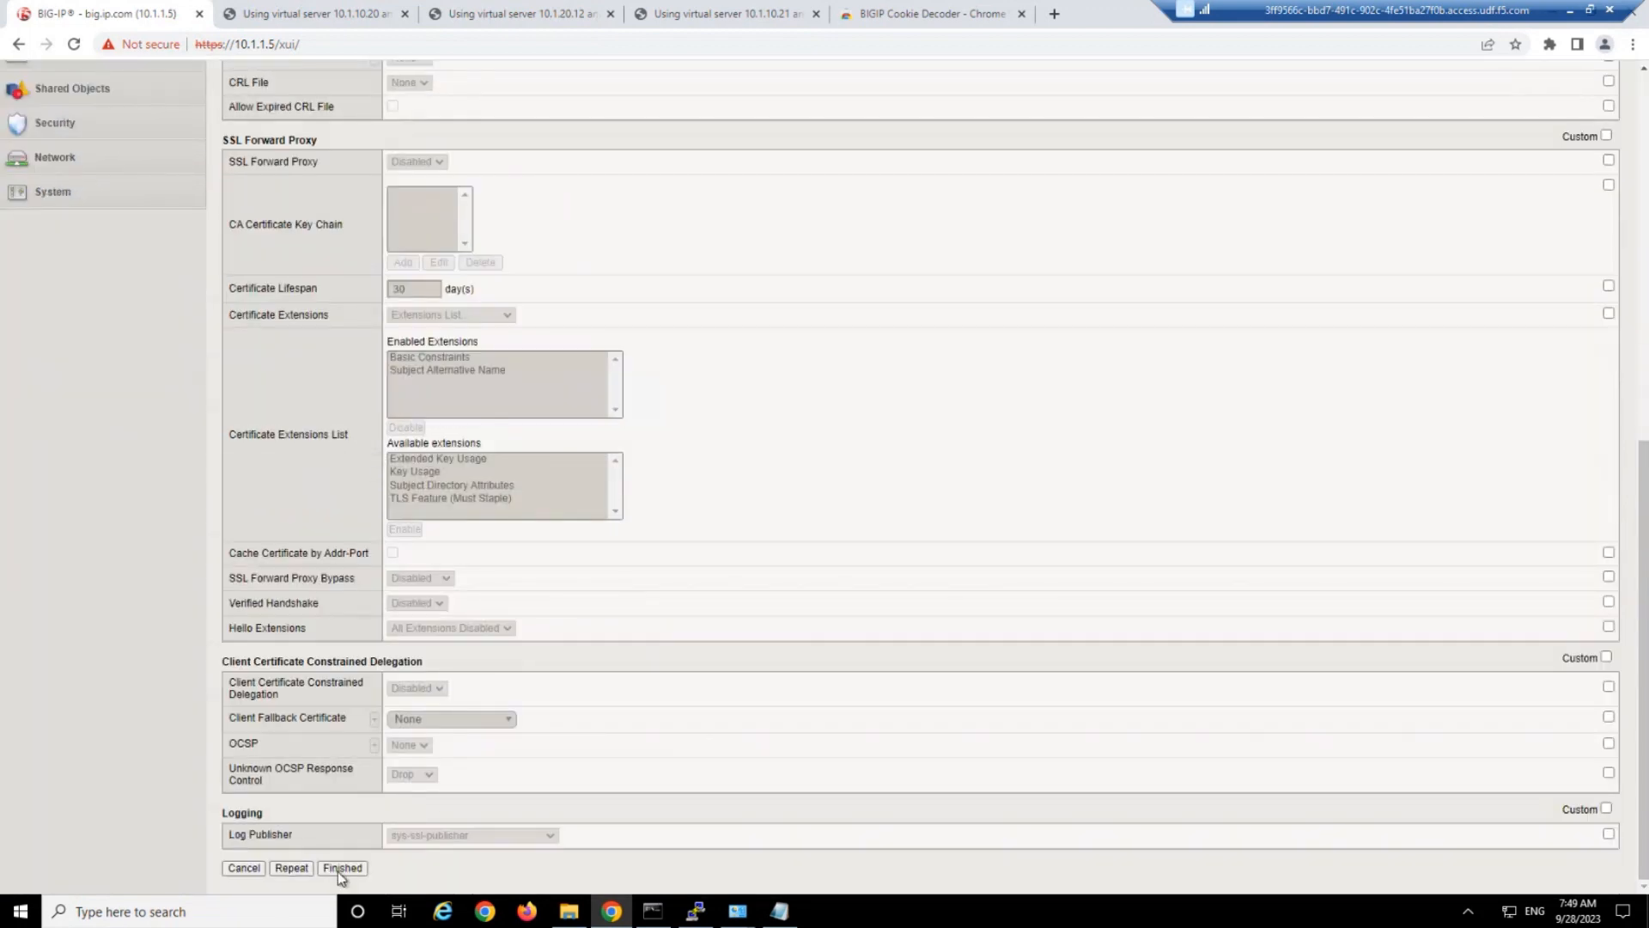
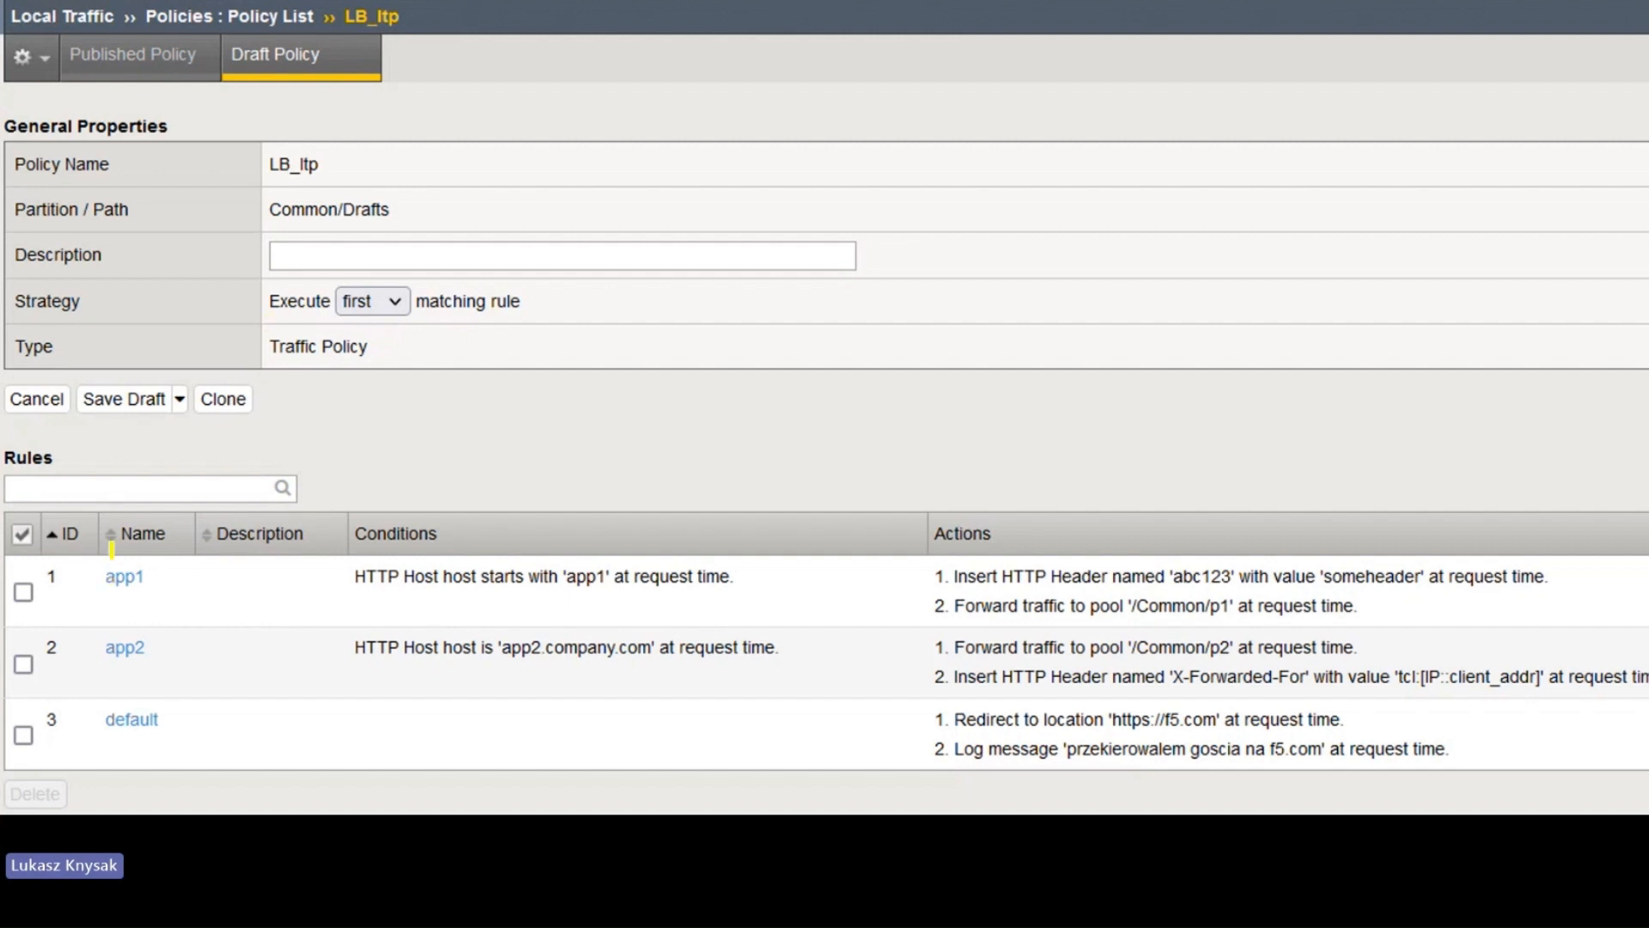
pyautogui.moveTo(172, 552)
pyautogui.mouseDown()
pyautogui.moveTo(39, 546)
pyautogui.moveTo(90, 563)
pyautogui.mouseUp()
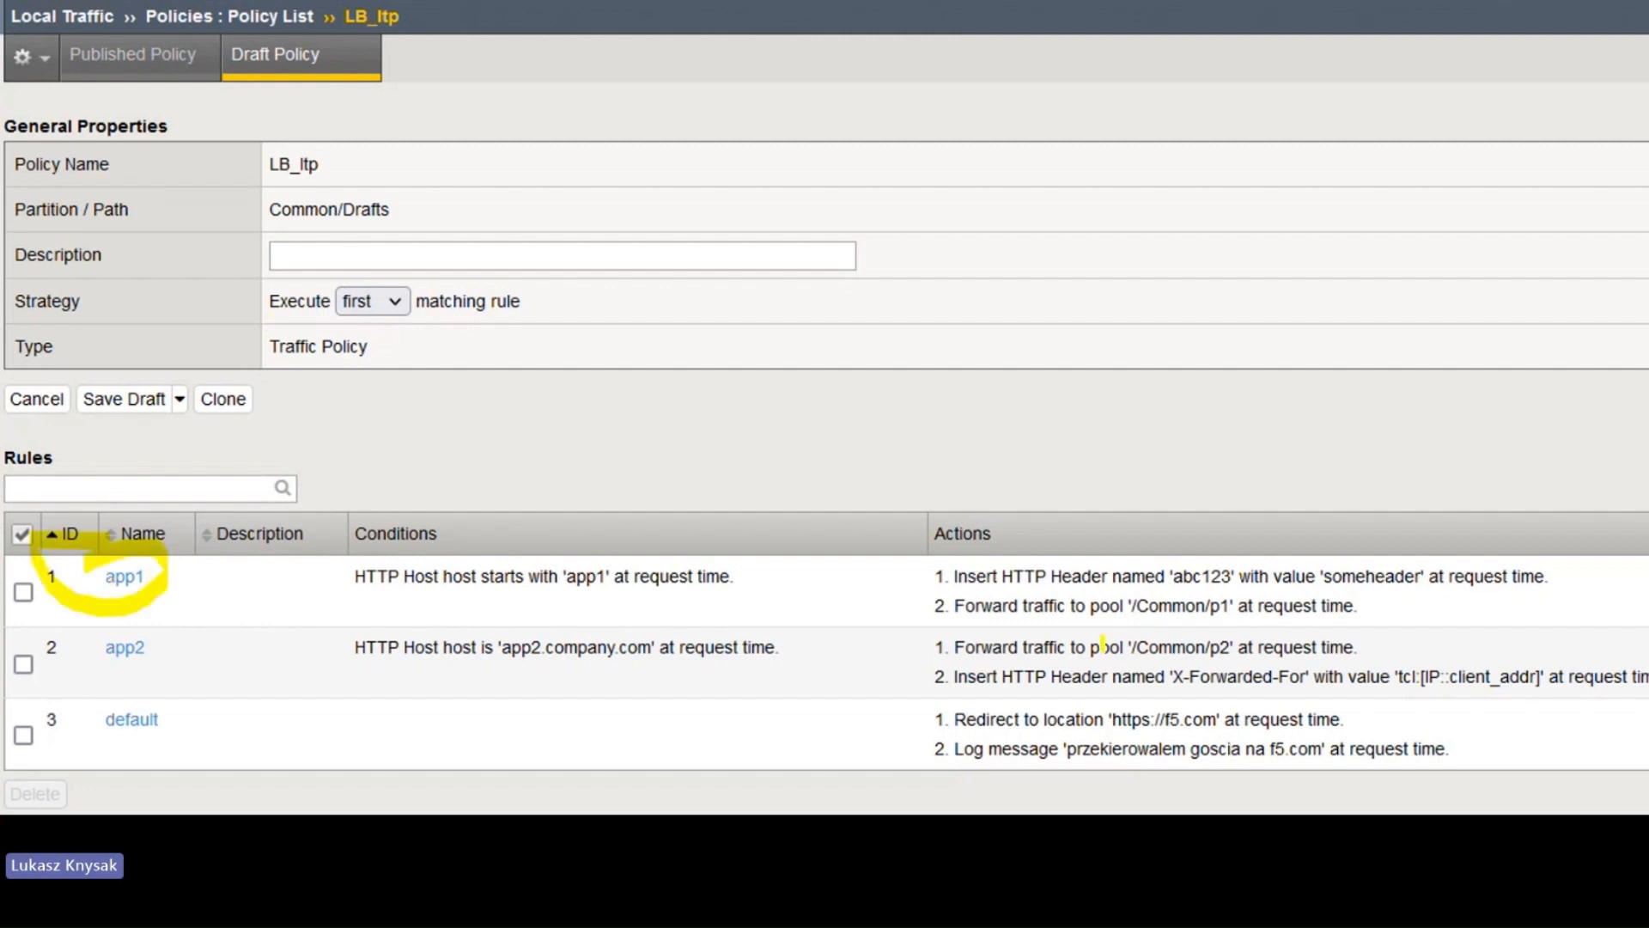
pyautogui.moveTo(932, 606); pyautogui.dragTo(1371, 607)
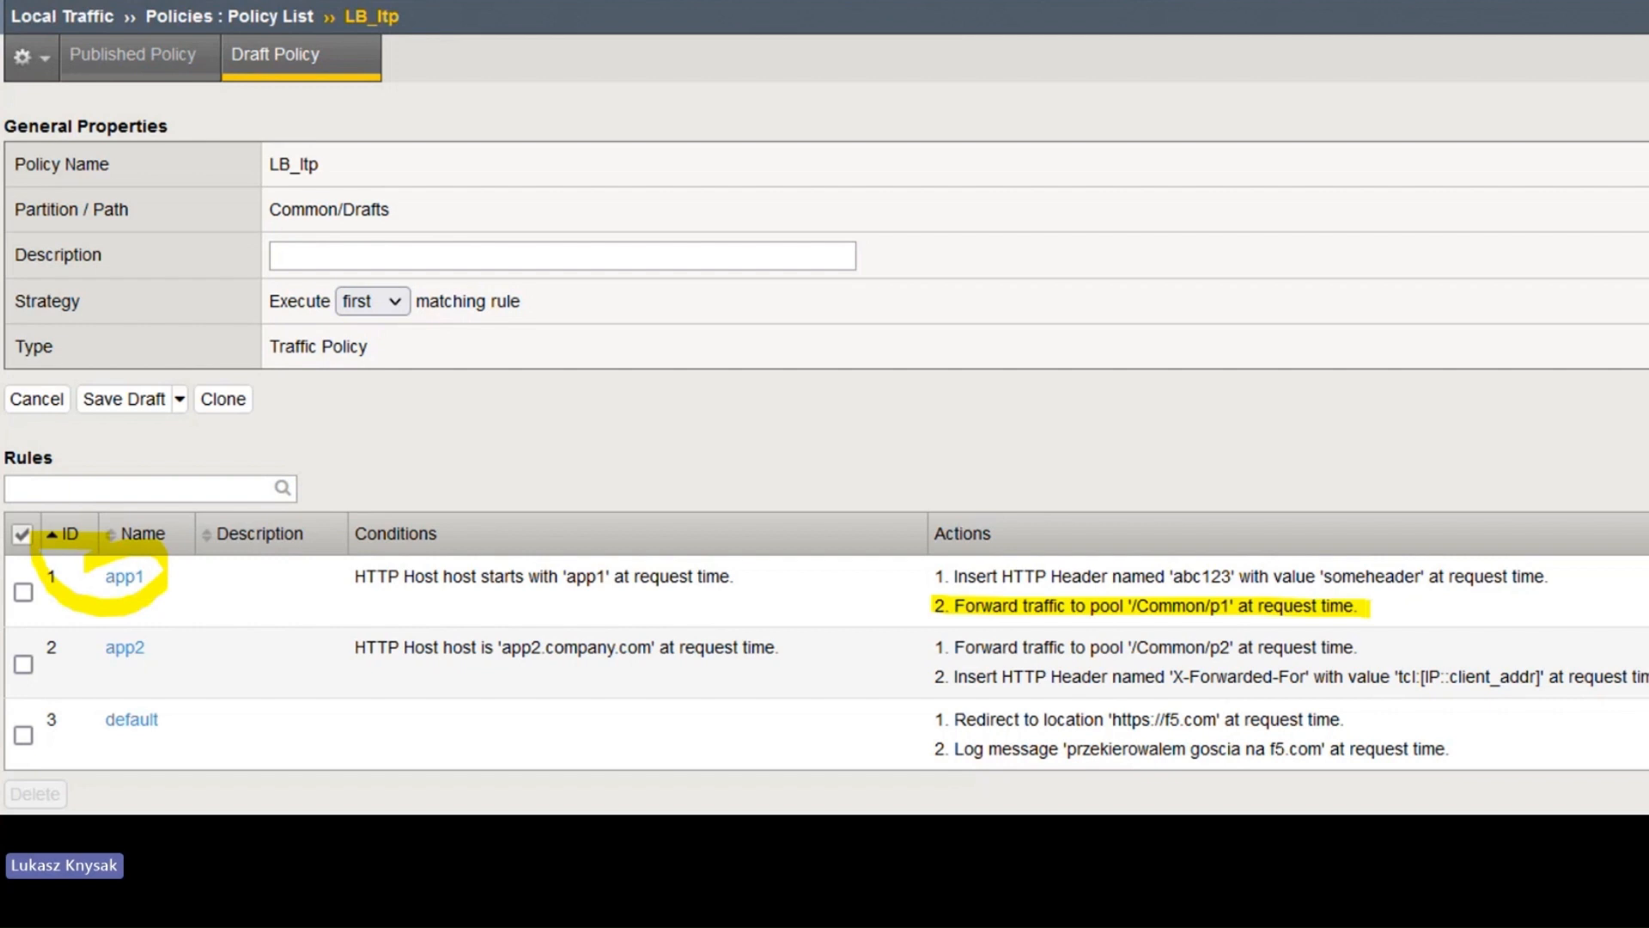
pyautogui.moveTo(101, 648); pyautogui.dragTo(143, 649)
pyautogui.moveTo(1014, 664); pyautogui.dragTo(1418, 610)
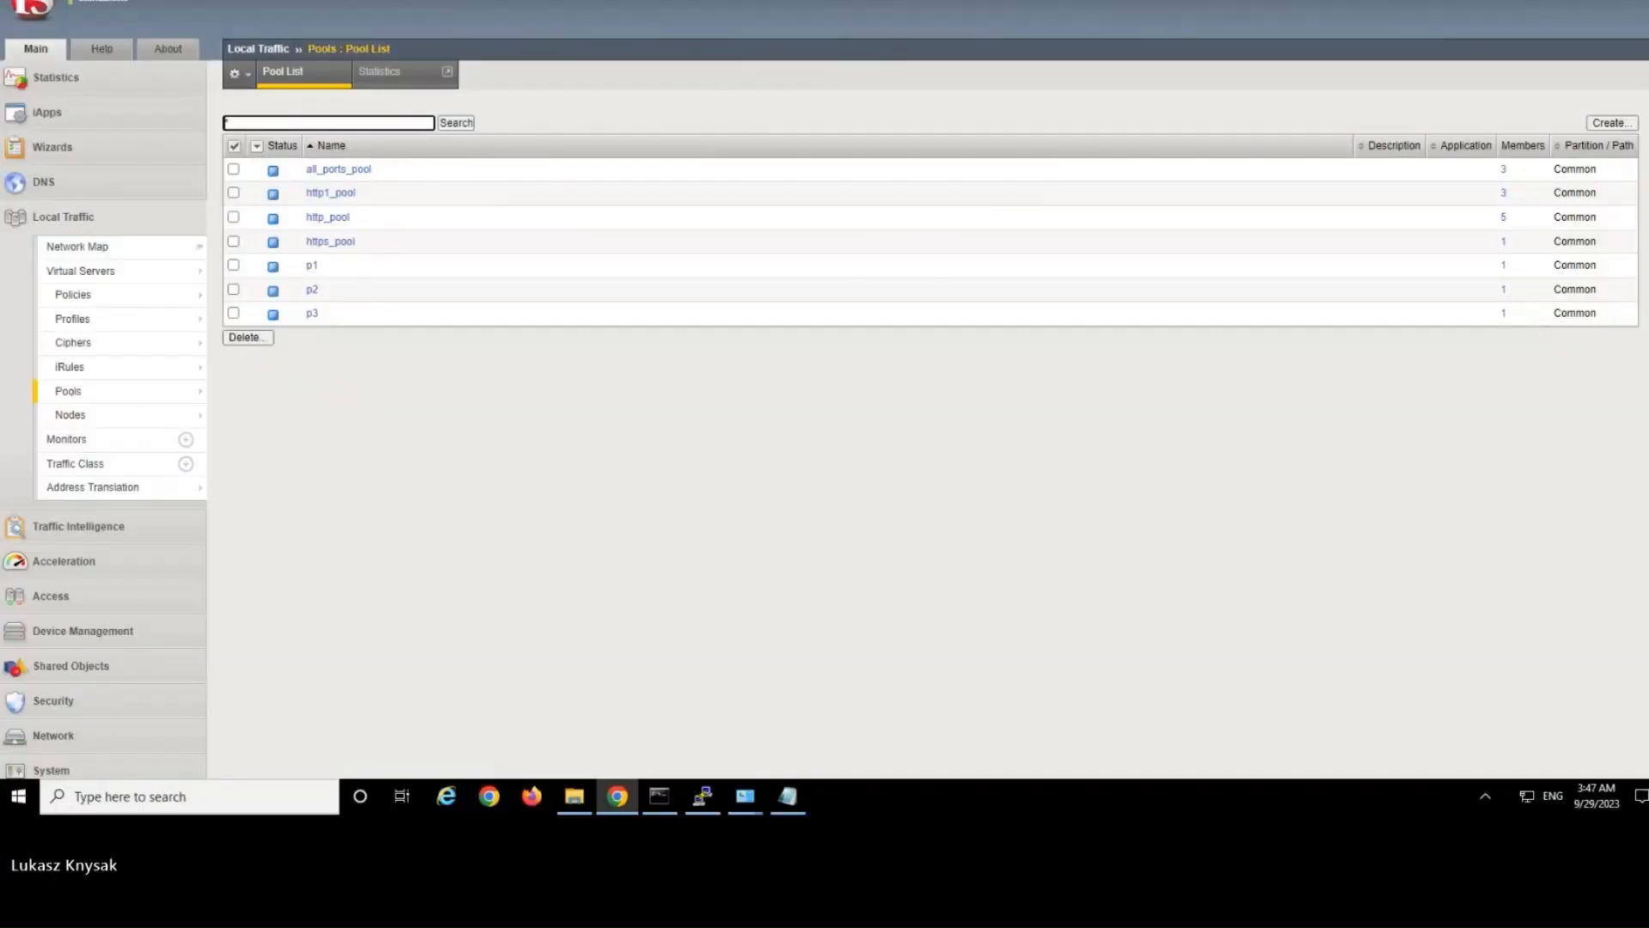
# Open pool p1 and check its member list.
pyautogui.click(665, 462)
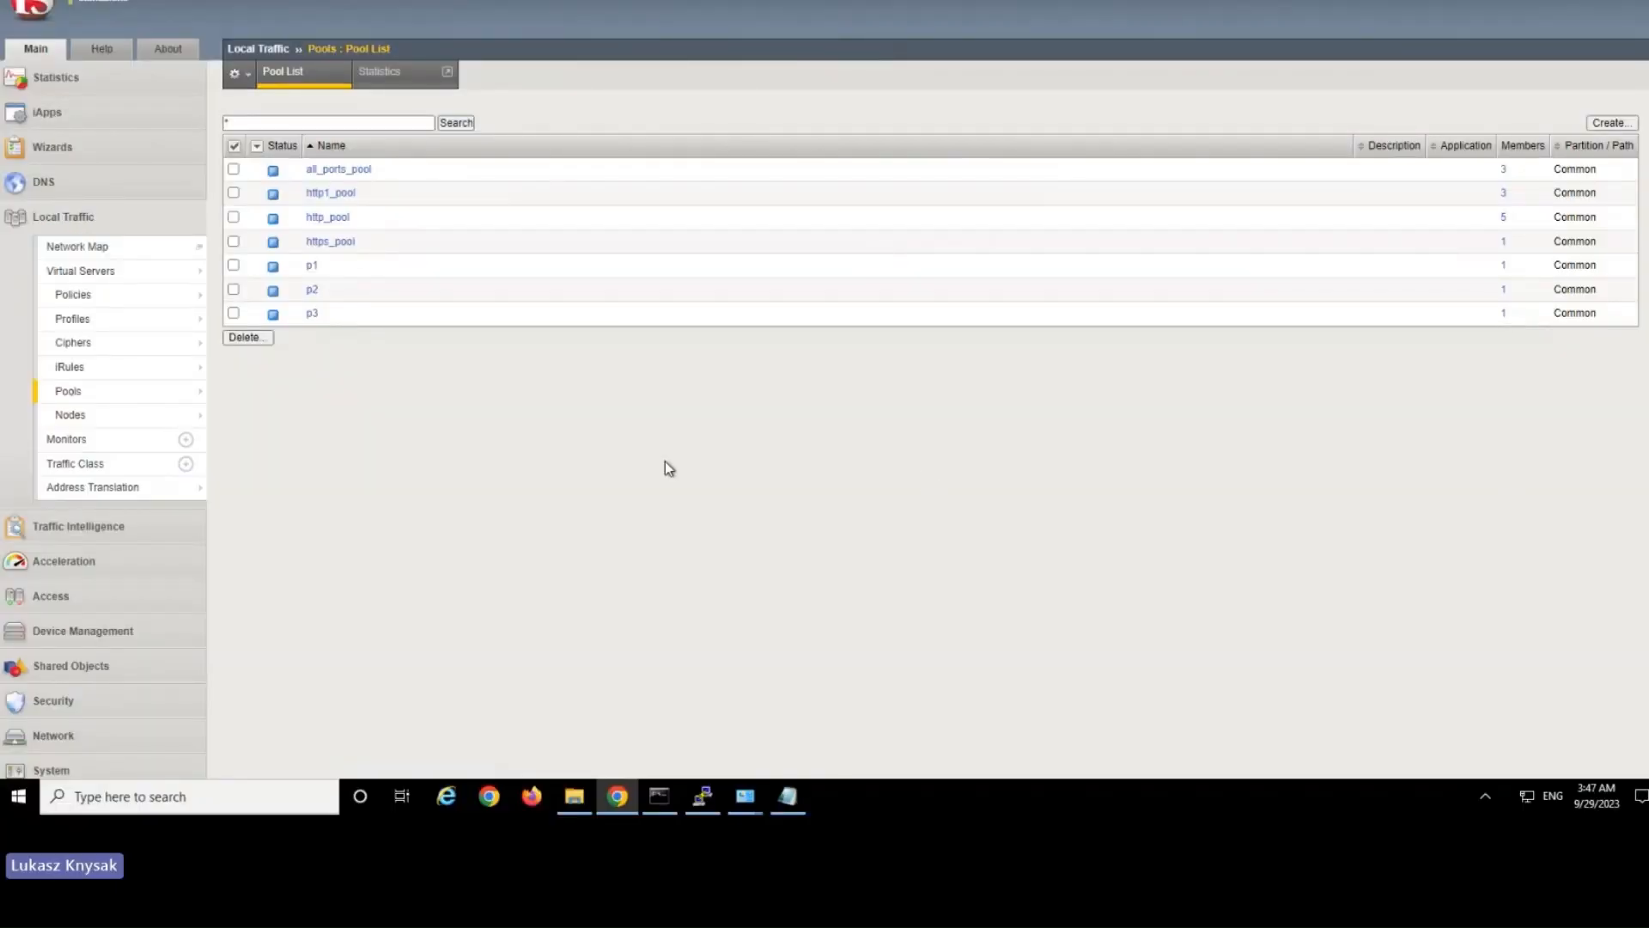
pyautogui.moveTo(302, 259); pyautogui.dragTo(337, 317)
pyautogui.click(337, 318)
pyautogui.click(311, 267)
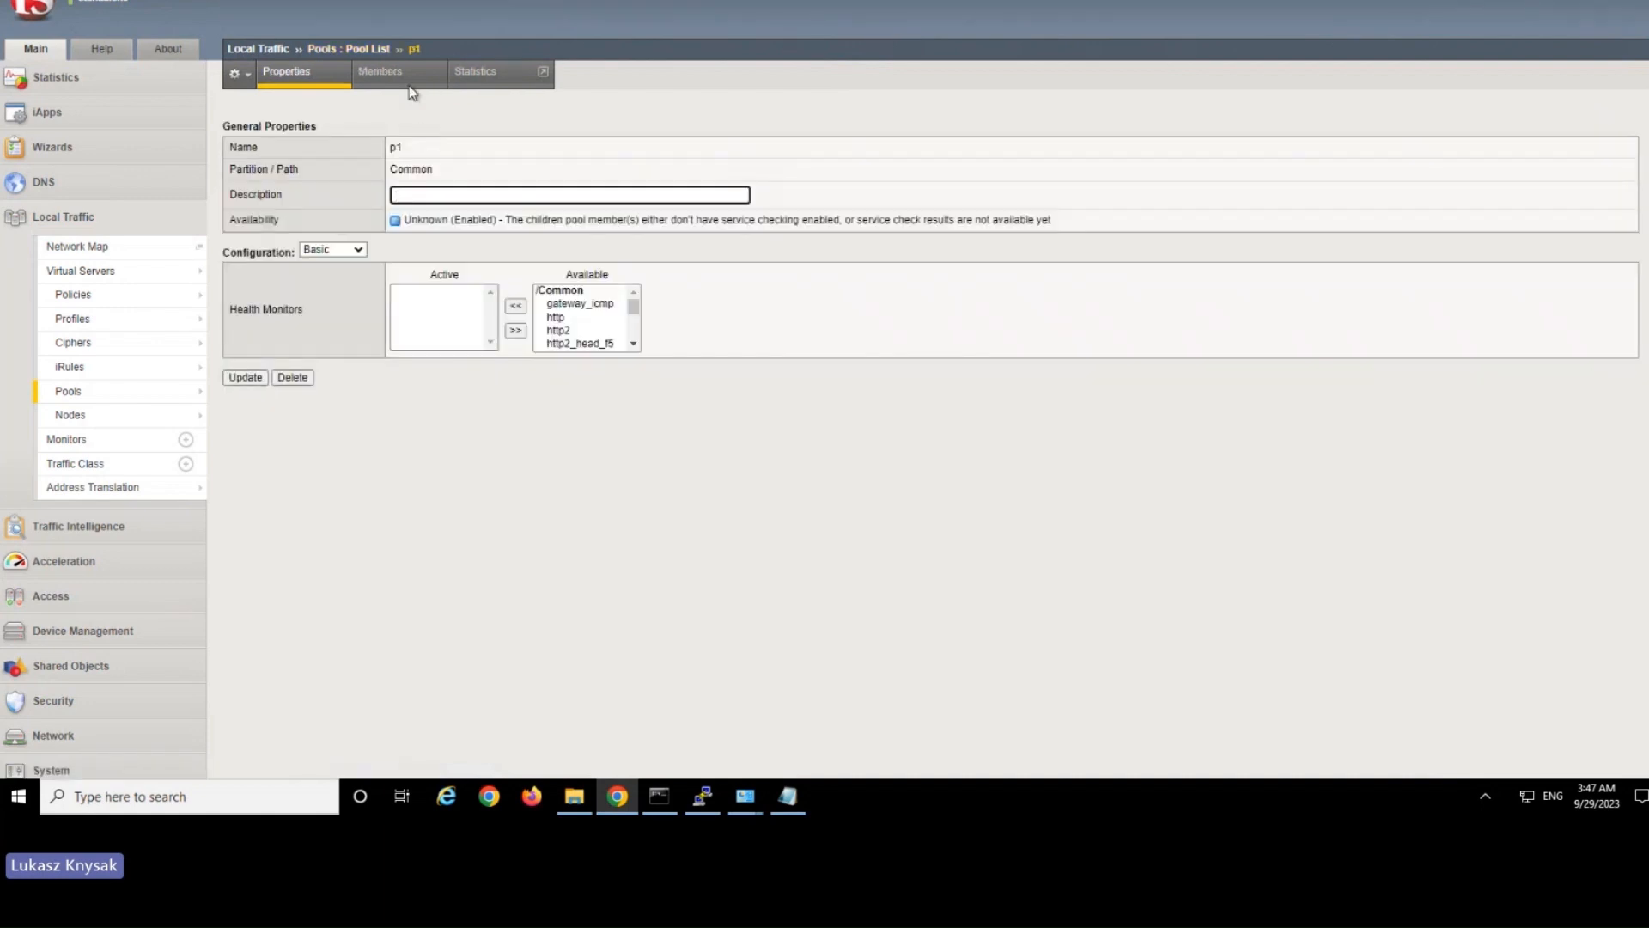
pyautogui.click(407, 72)
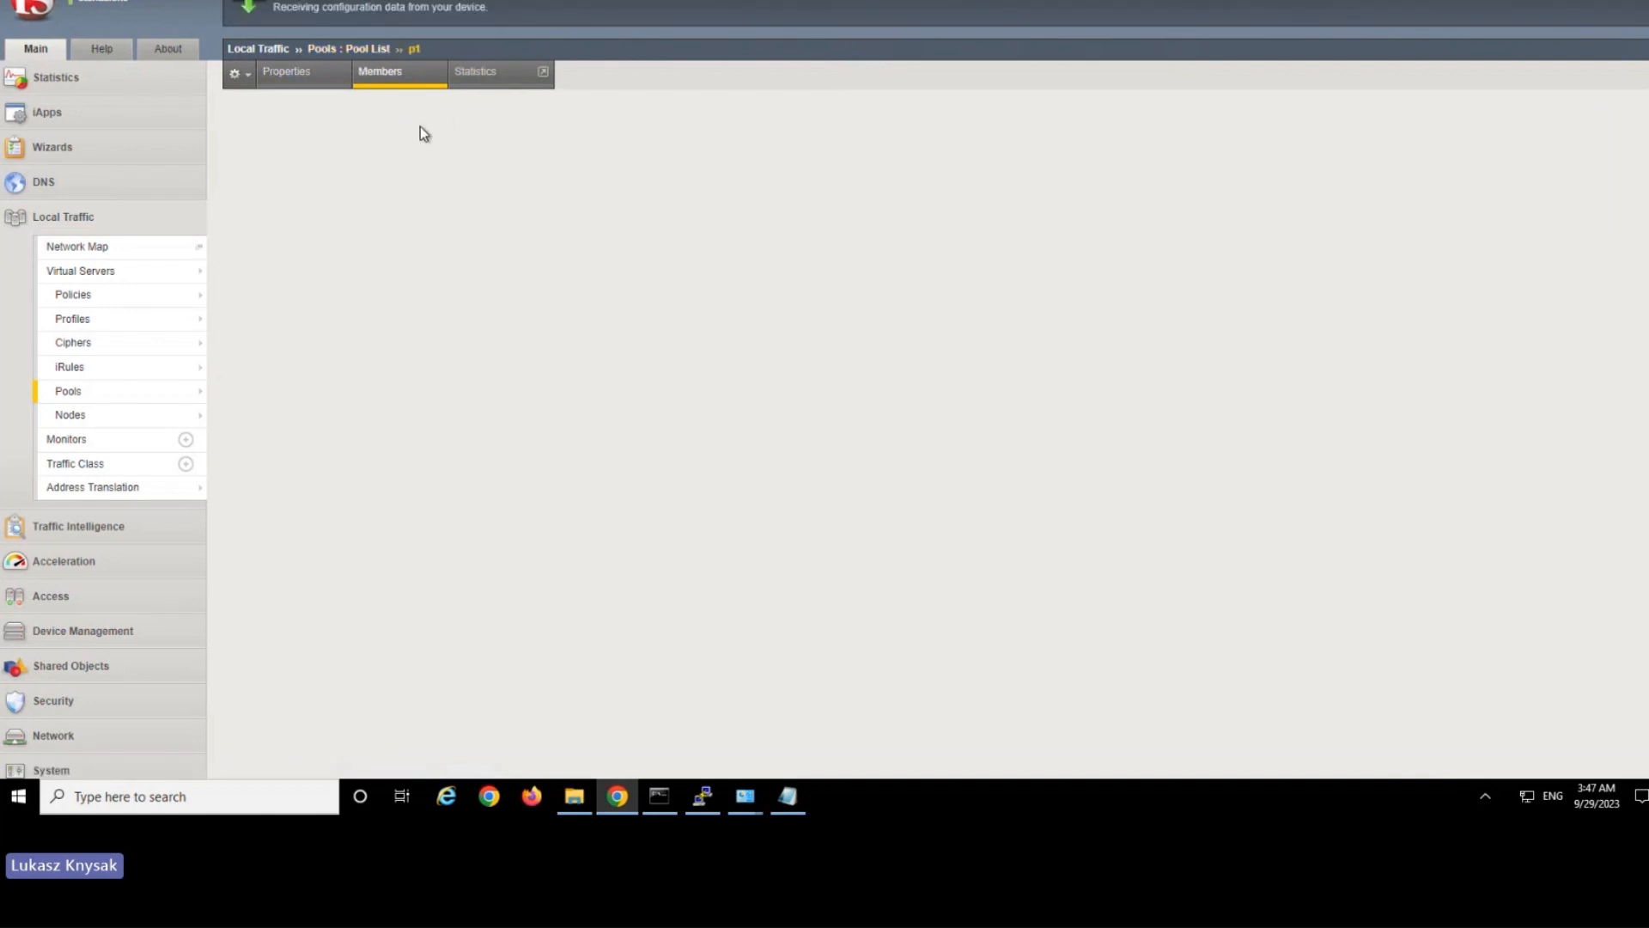
pyautogui.moveTo(303, 293); pyautogui.dragTo(423, 292)
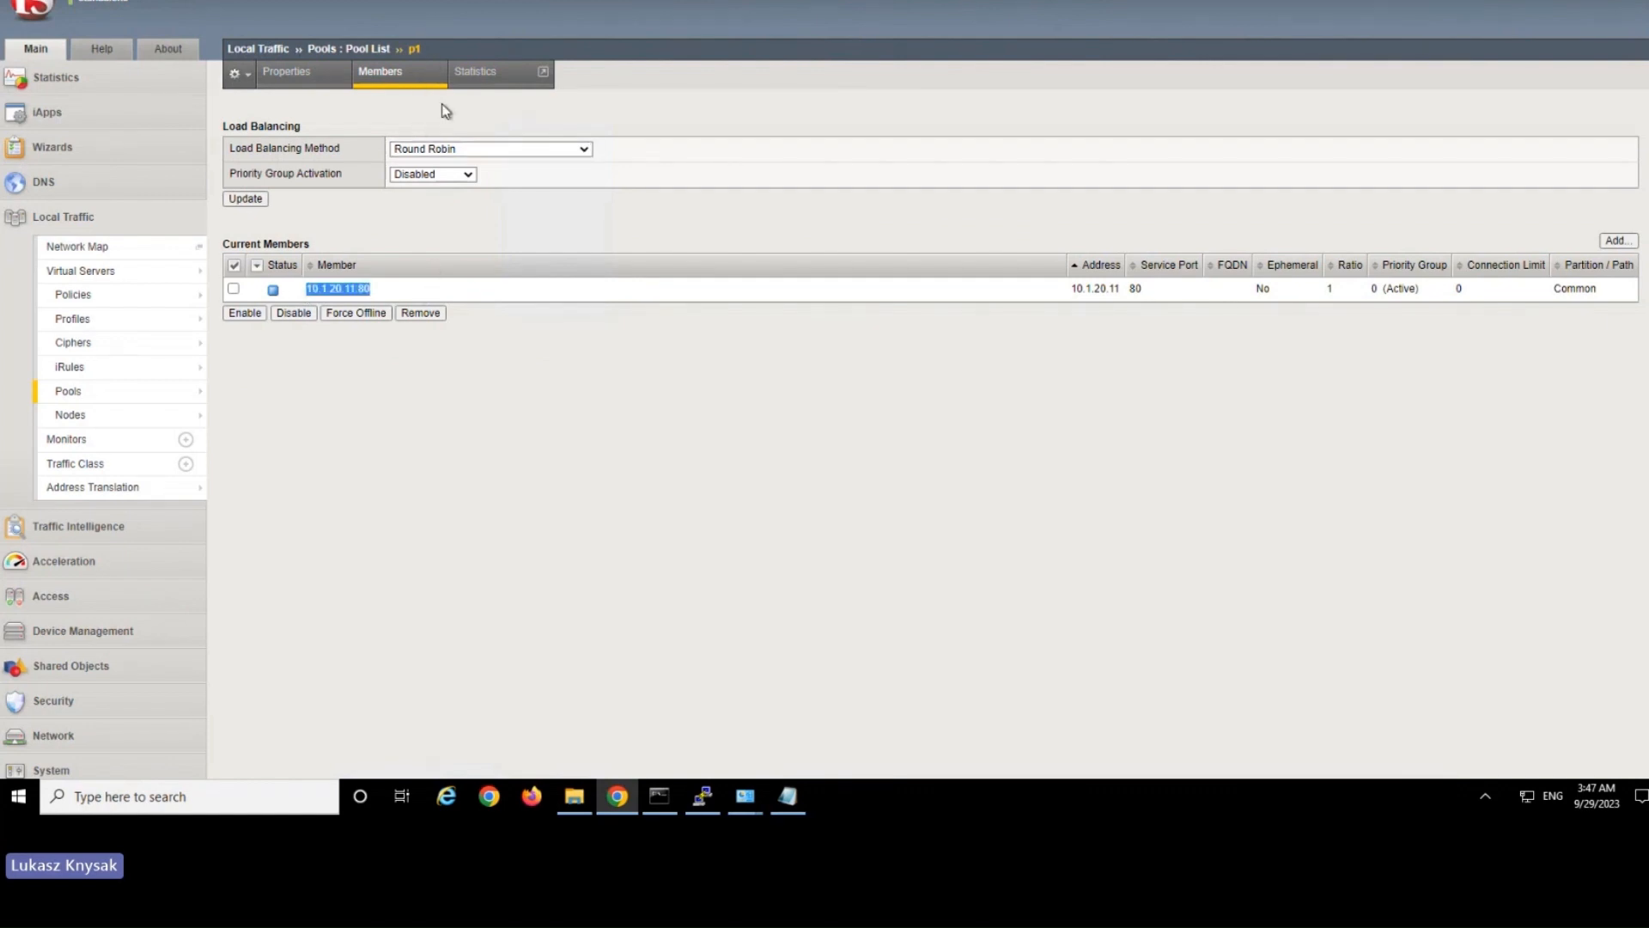
# Check the IP addresses mapped to app1.company.com, app2.company.com and app3.company.com in the hosts file in Notepad.
pyautogui.click(787, 796)
pyautogui.moveTo(485, 525); pyautogui.dragTo(345, 498)
pyautogui.click(308, 496)
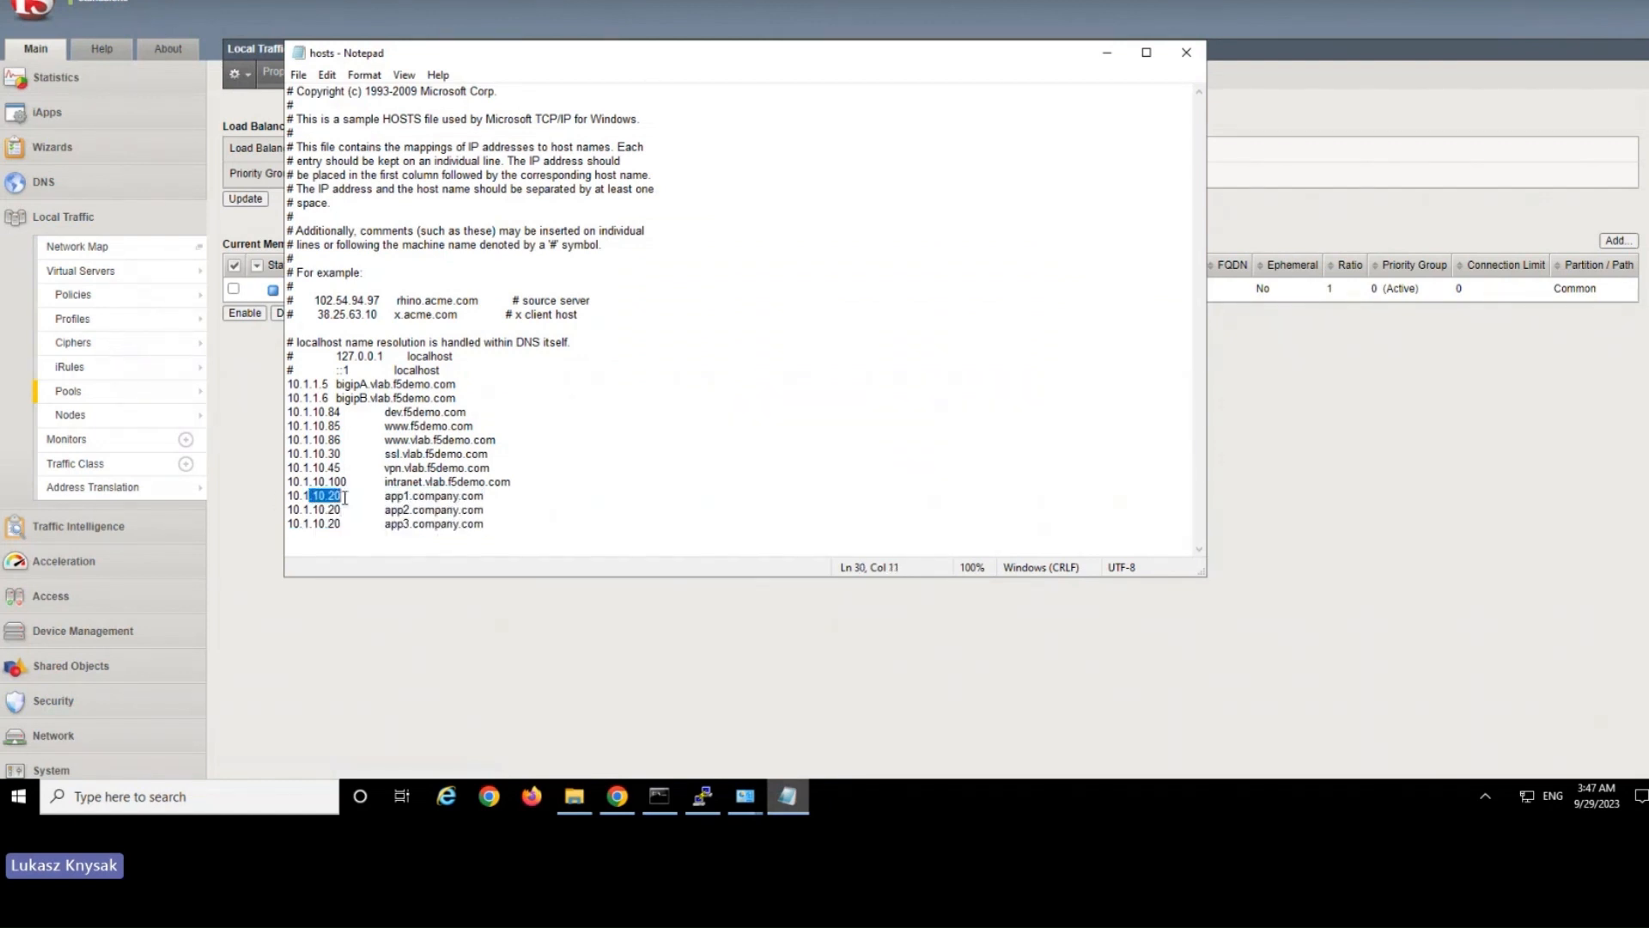
pyautogui.moveTo(484, 510); pyautogui.dragTo(386, 497)
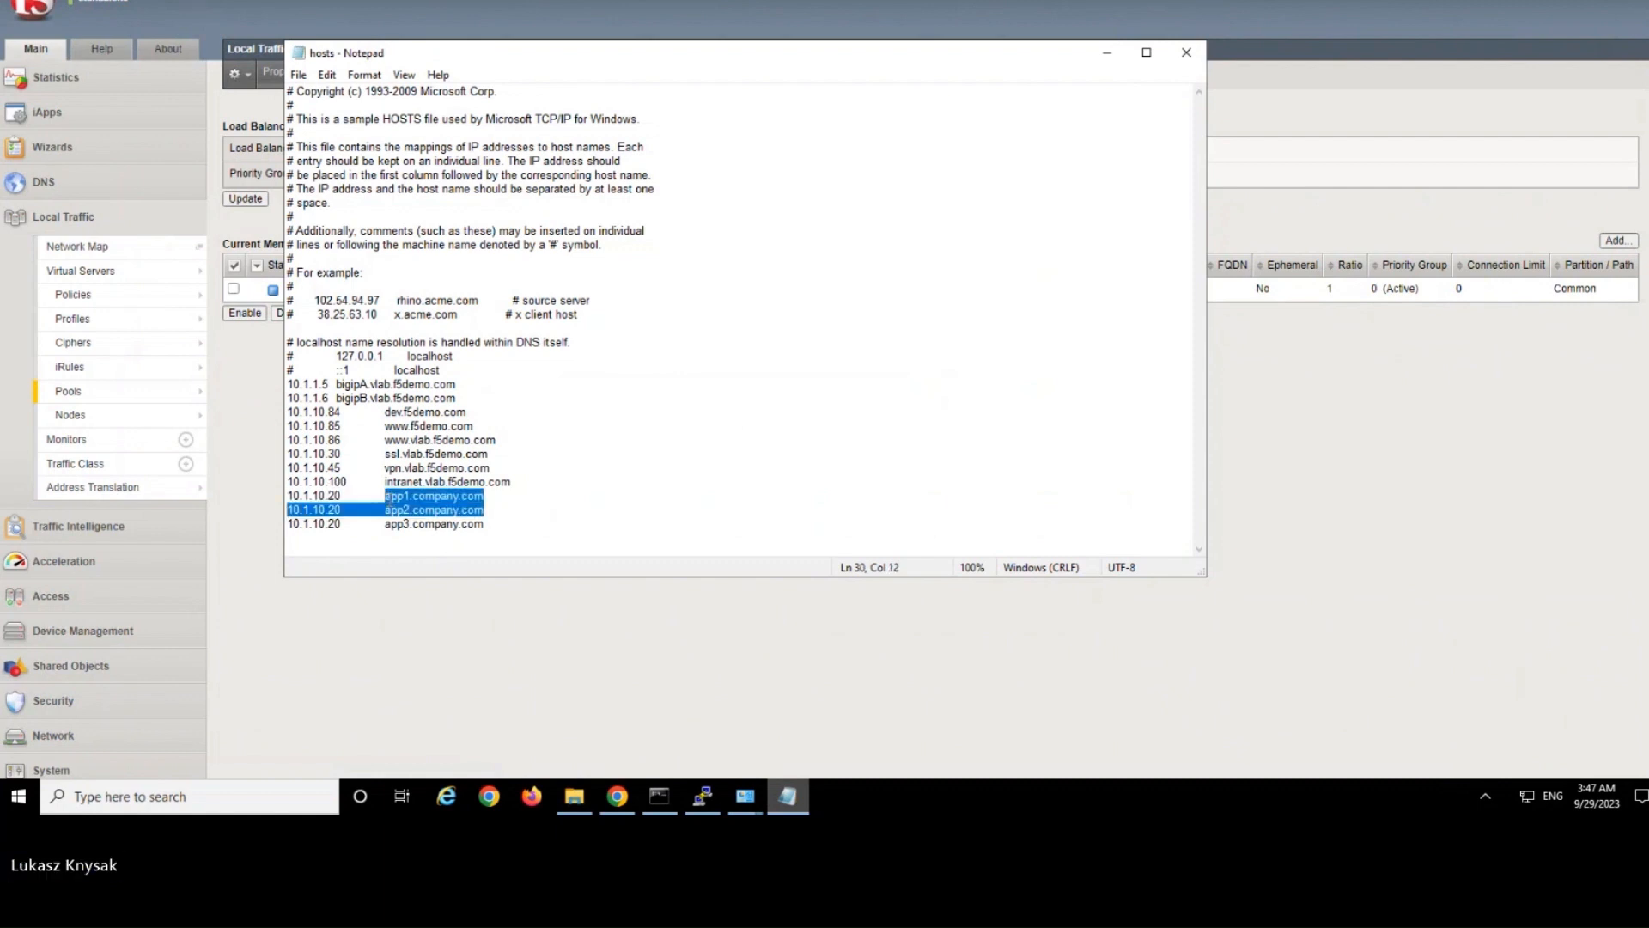
pyautogui.click(545, 514)
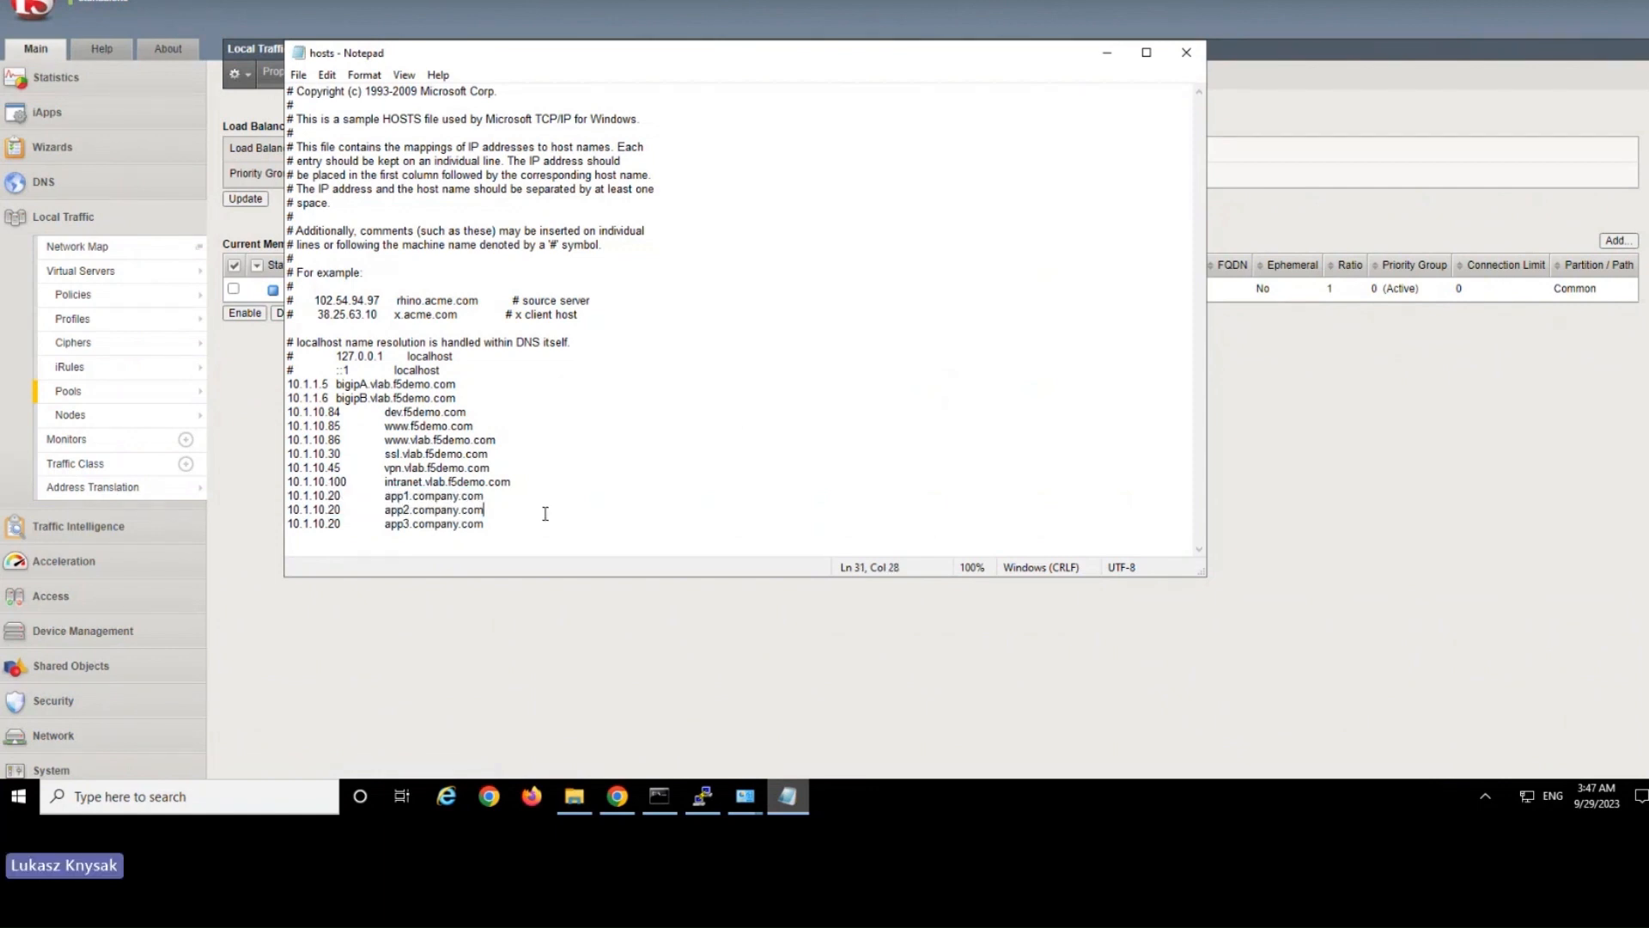
pyautogui.moveTo(485, 524); pyautogui.dragTo(459, 523)
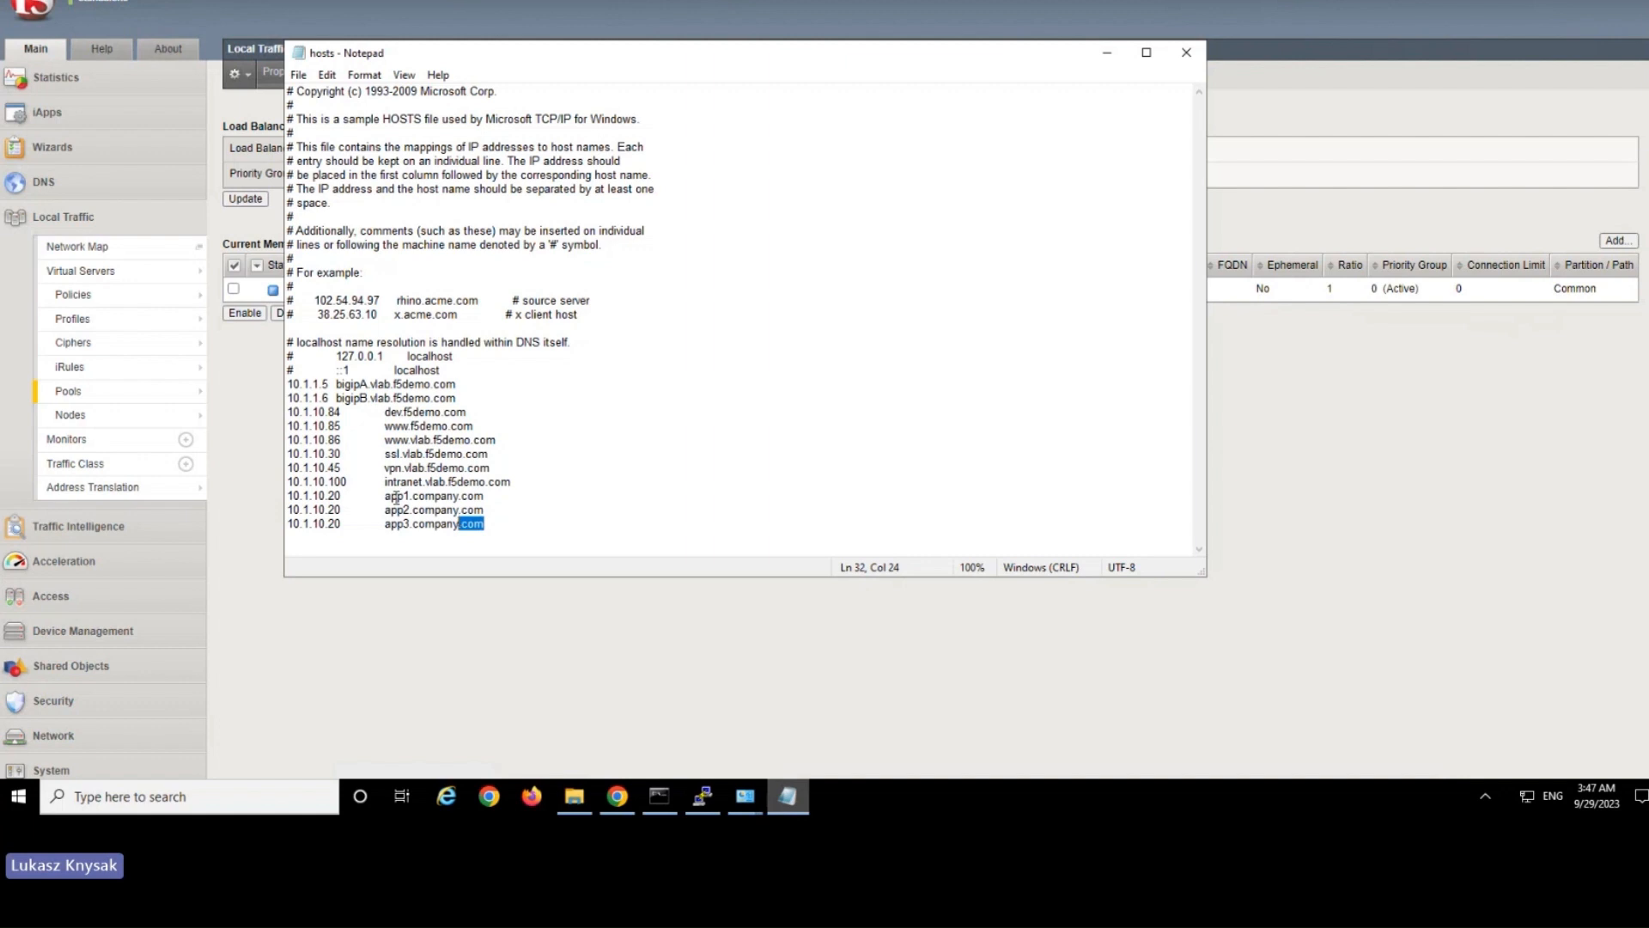
pyautogui.click(294, 495)
pyautogui.keyDown('shift'); pyautogui.click(334, 496); pyautogui.keyUp('shift')
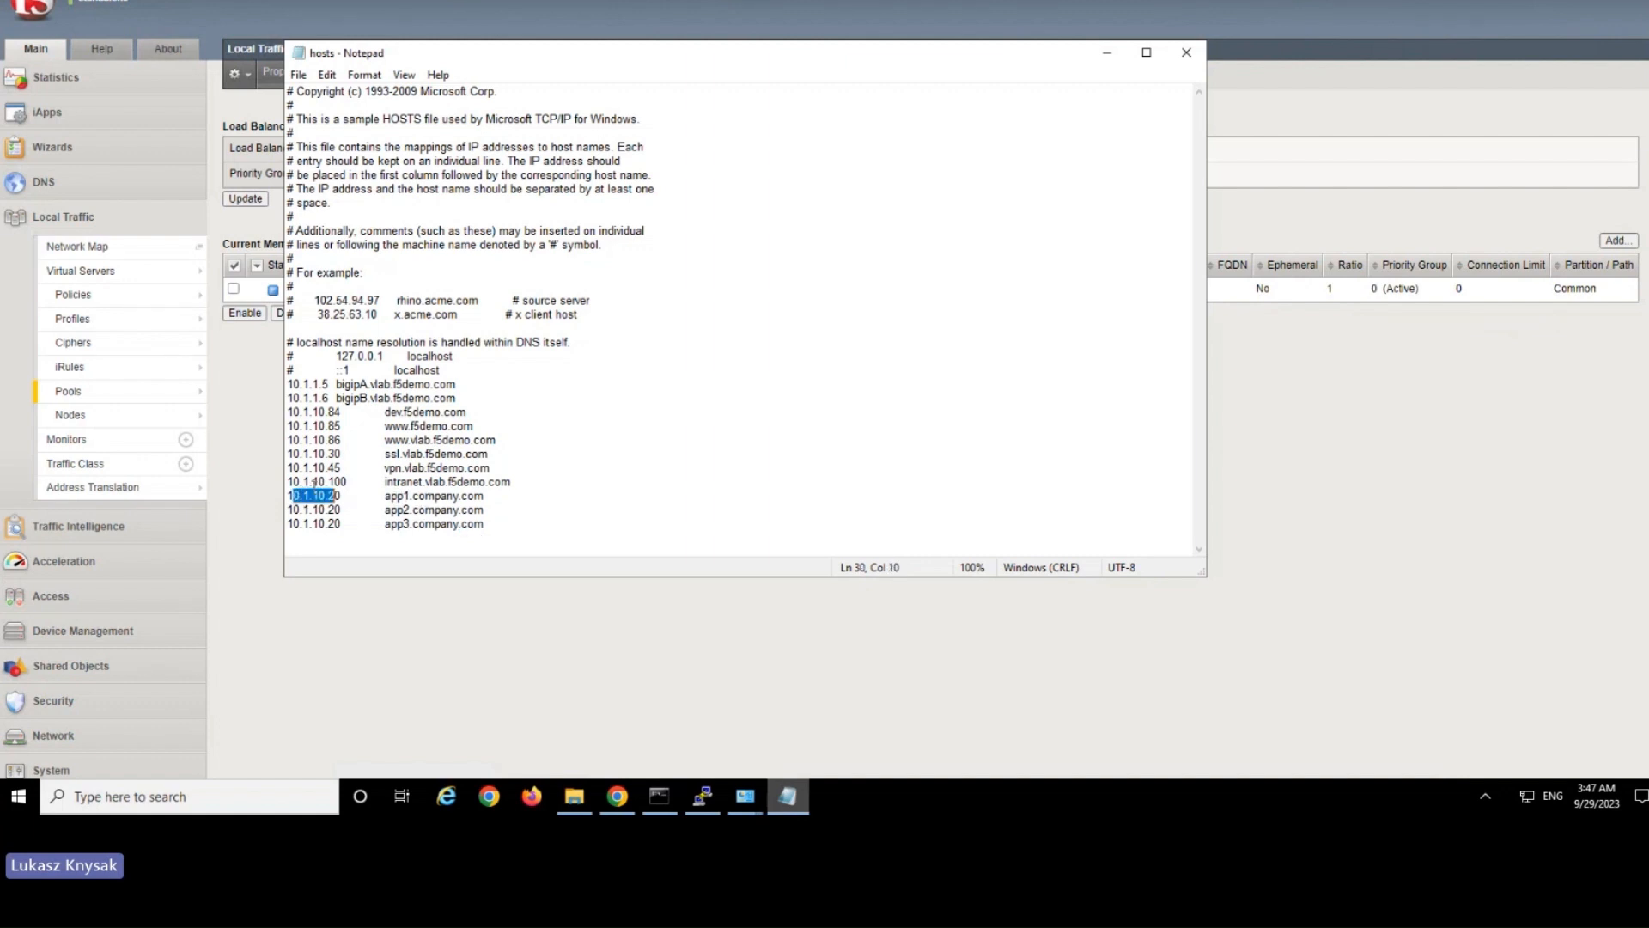
pyautogui.click(238, 414)
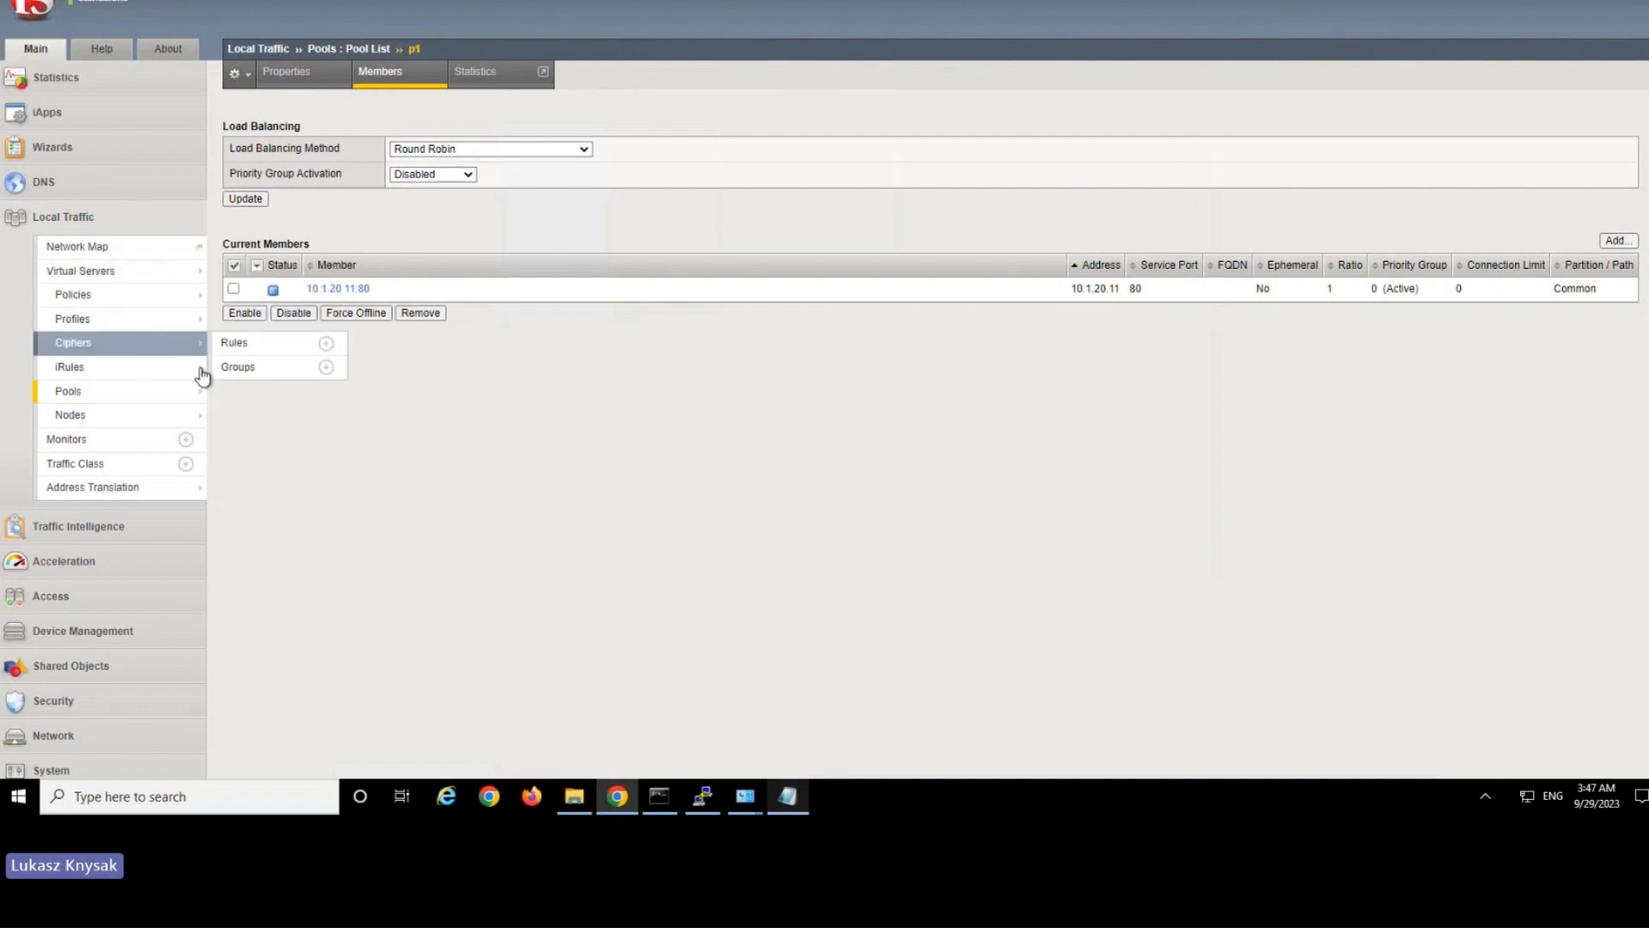
# Switch back to BIG-IP, start a new iRule and write an empty "when HTTP_REQUEST { }" event block in its definition.
pyautogui.moveTo(202, 375)
pyautogui.click(327, 366)
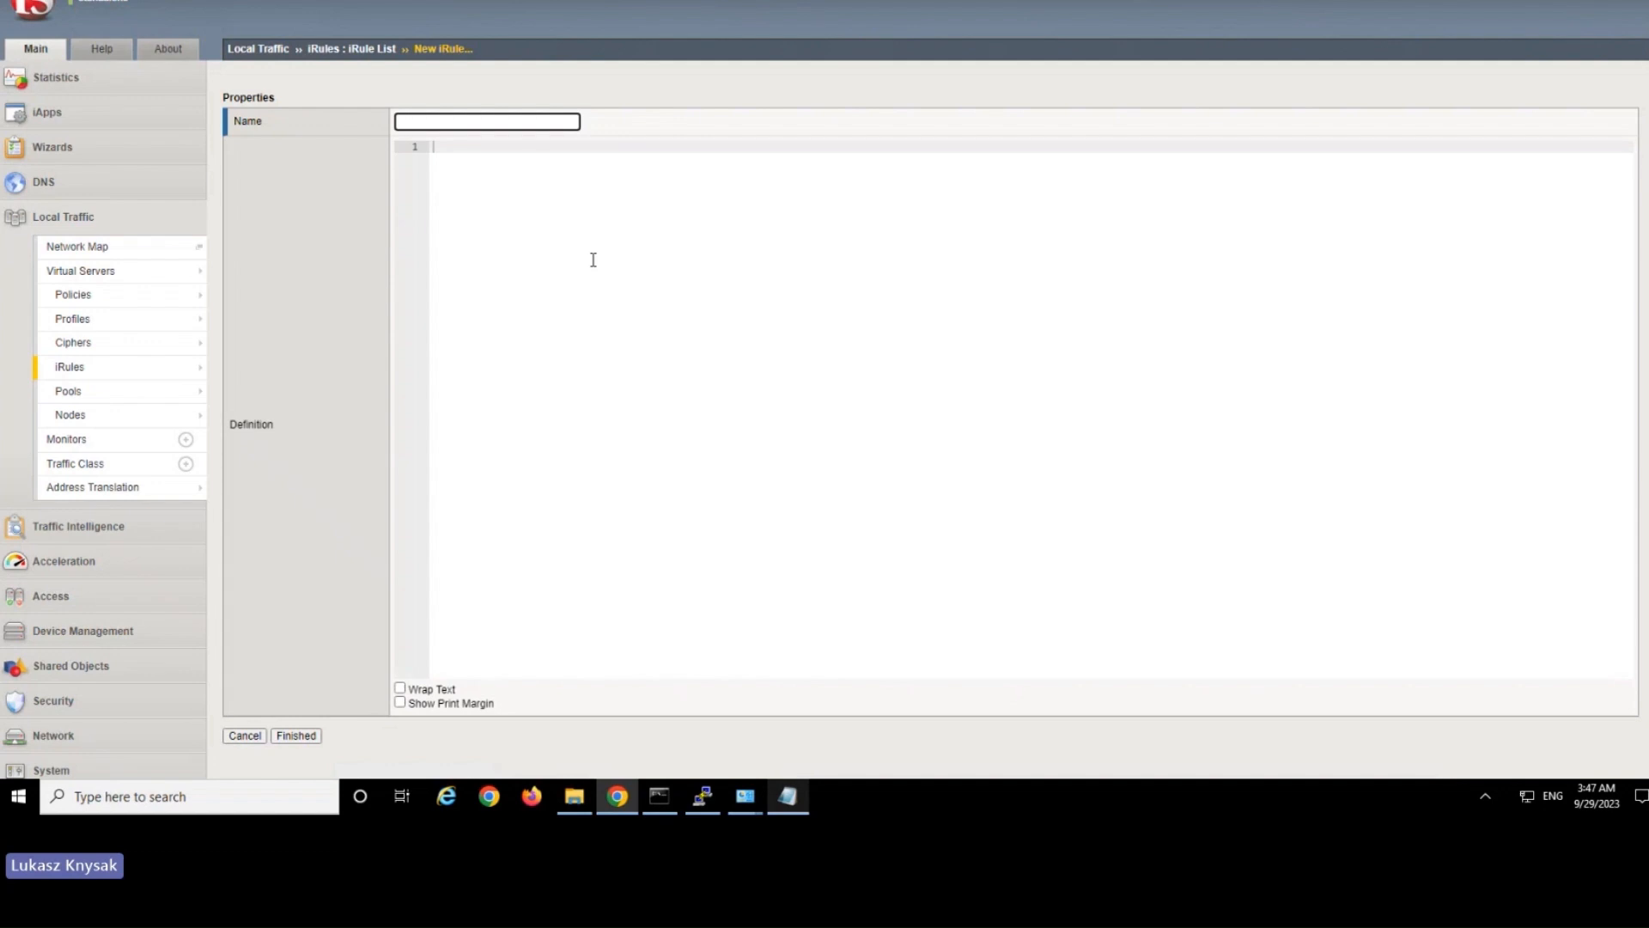
pyautogui.click(593, 260)
pyautogui.write('when HTTP')
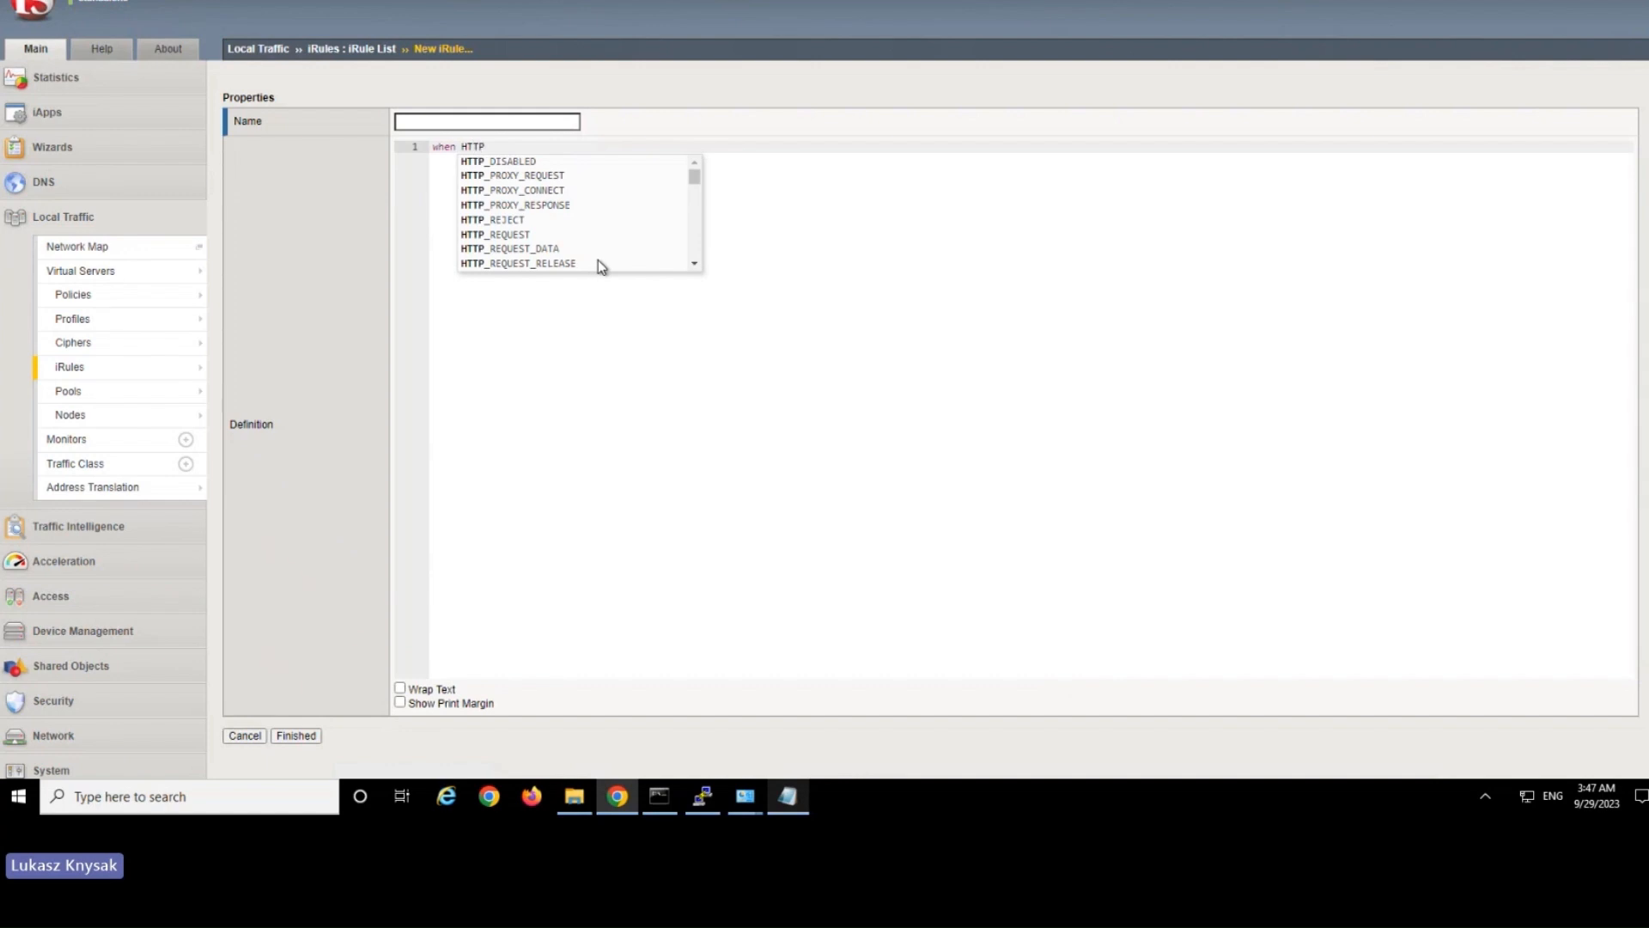
pyautogui.click(592, 235)
pyautogui.write('{')
pyautogui.press('Return')
pyautogui.press('Return')
pyautogui.press('Return')
pyautogui.write('}')
pyautogui.press('Up')
pyautogui.press('Up')
# Insert an if...else snippet inside the HTTP_REQUEST block.
pyautogui.write('if')
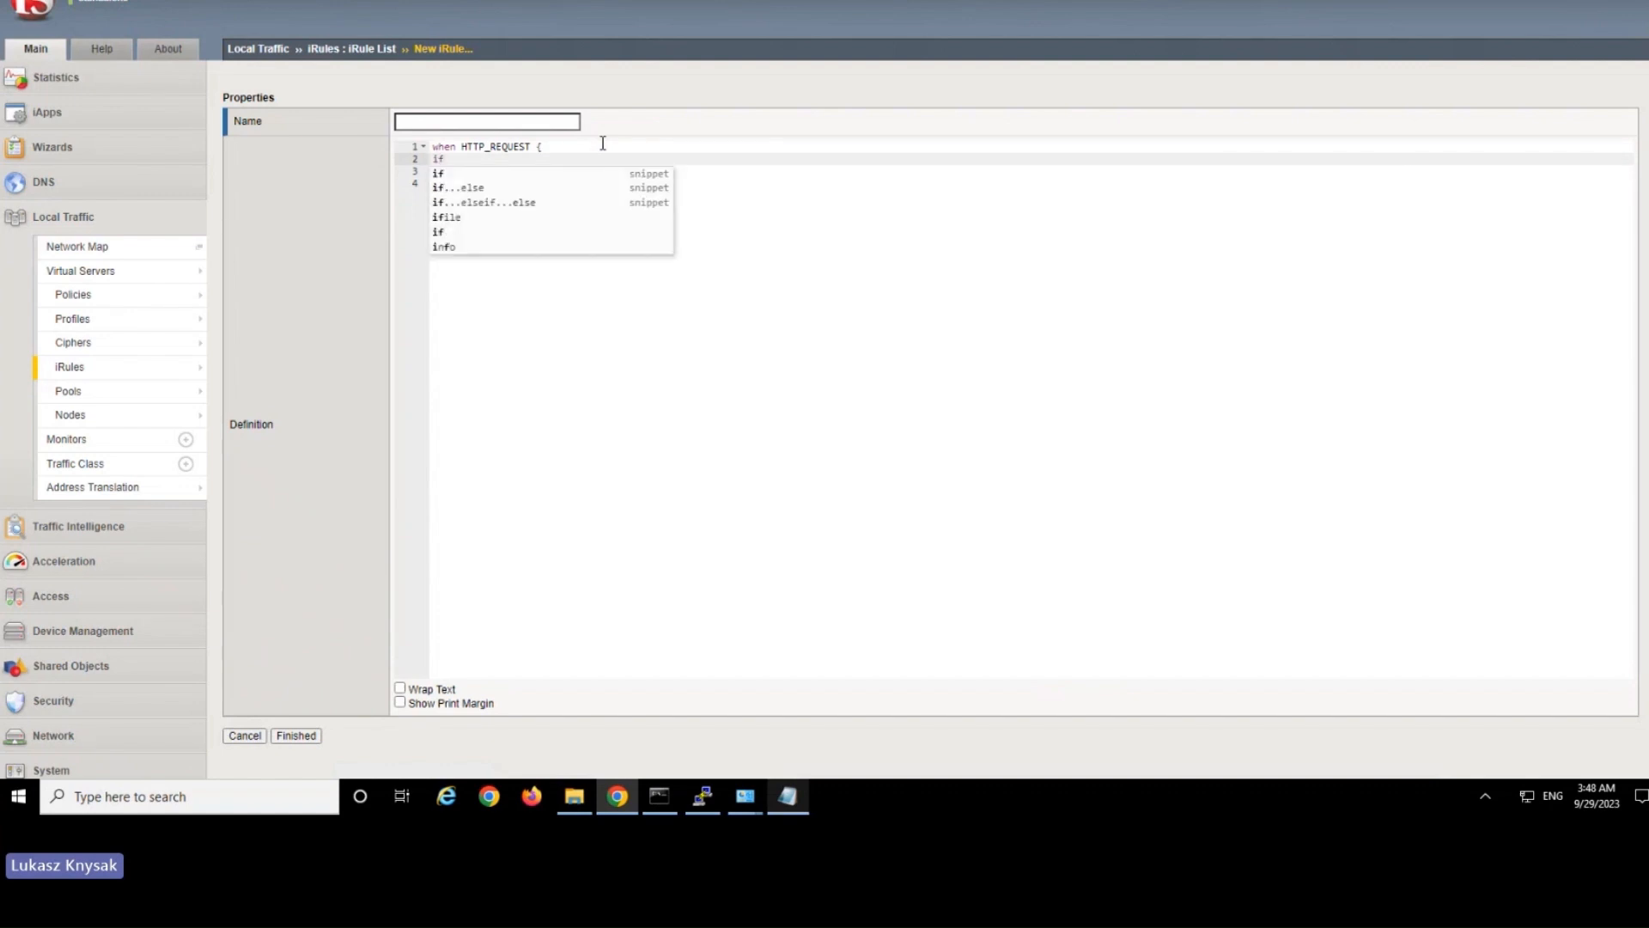
pyautogui.click(536, 188)
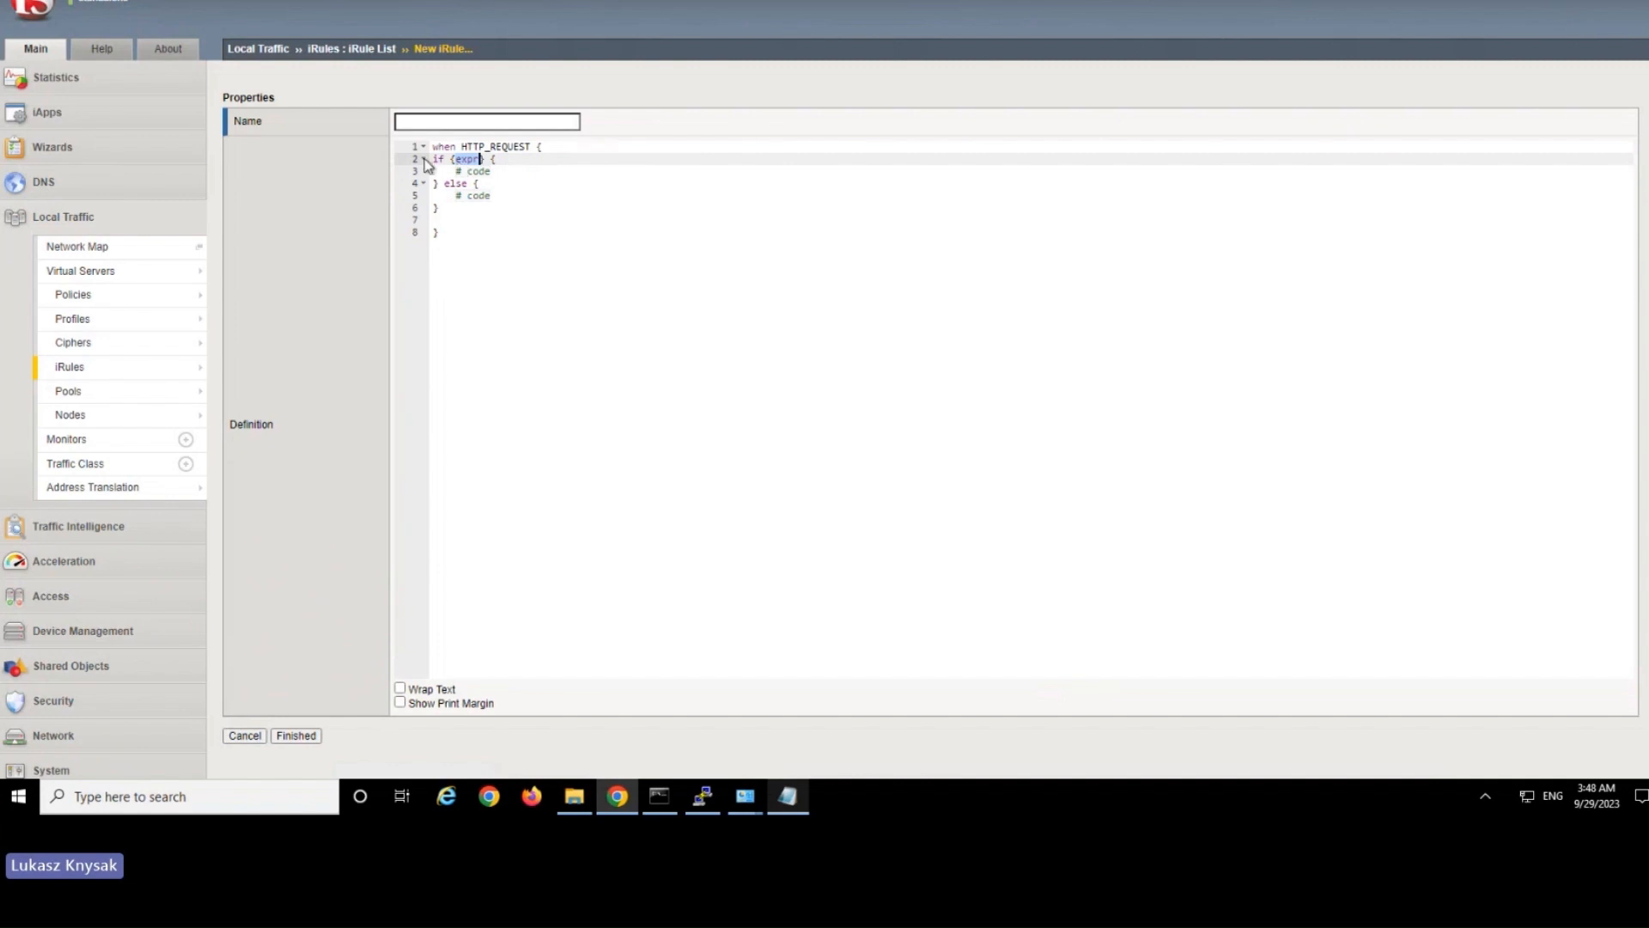
pyautogui.moveTo(439, 159); pyautogui.dragTo(501, 228)
pyautogui.click(436, 232)
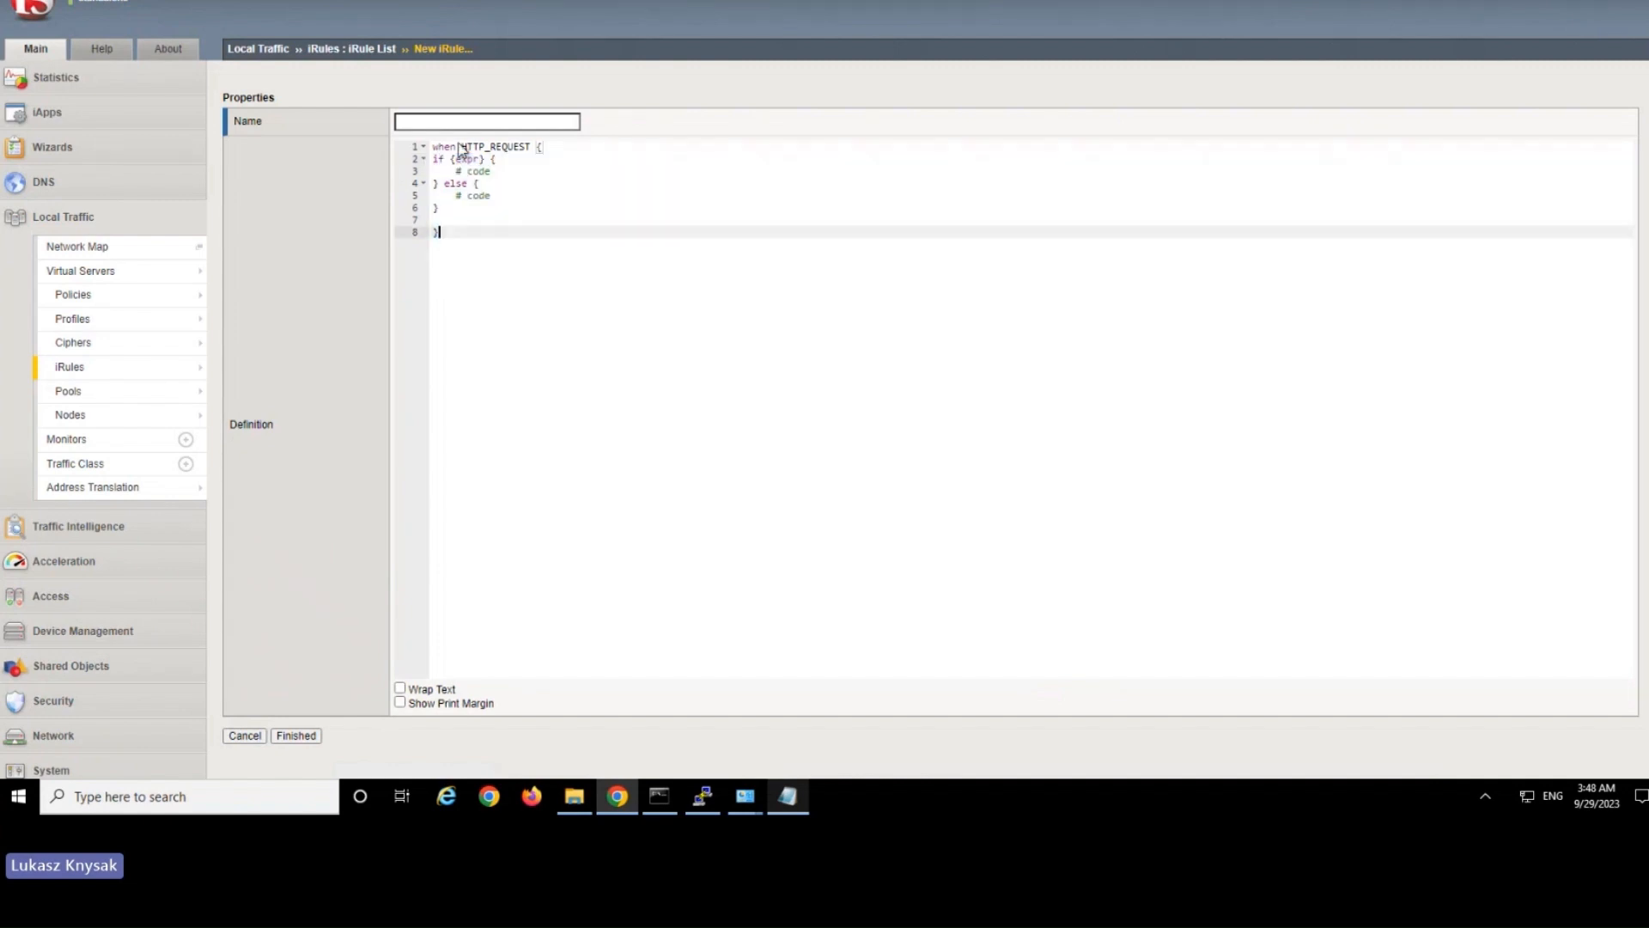
# Replace the expr placeholder in the if statement with [HTTP::host.
pyautogui.click(469, 160)
pyautogui.doubleClick(469, 160)
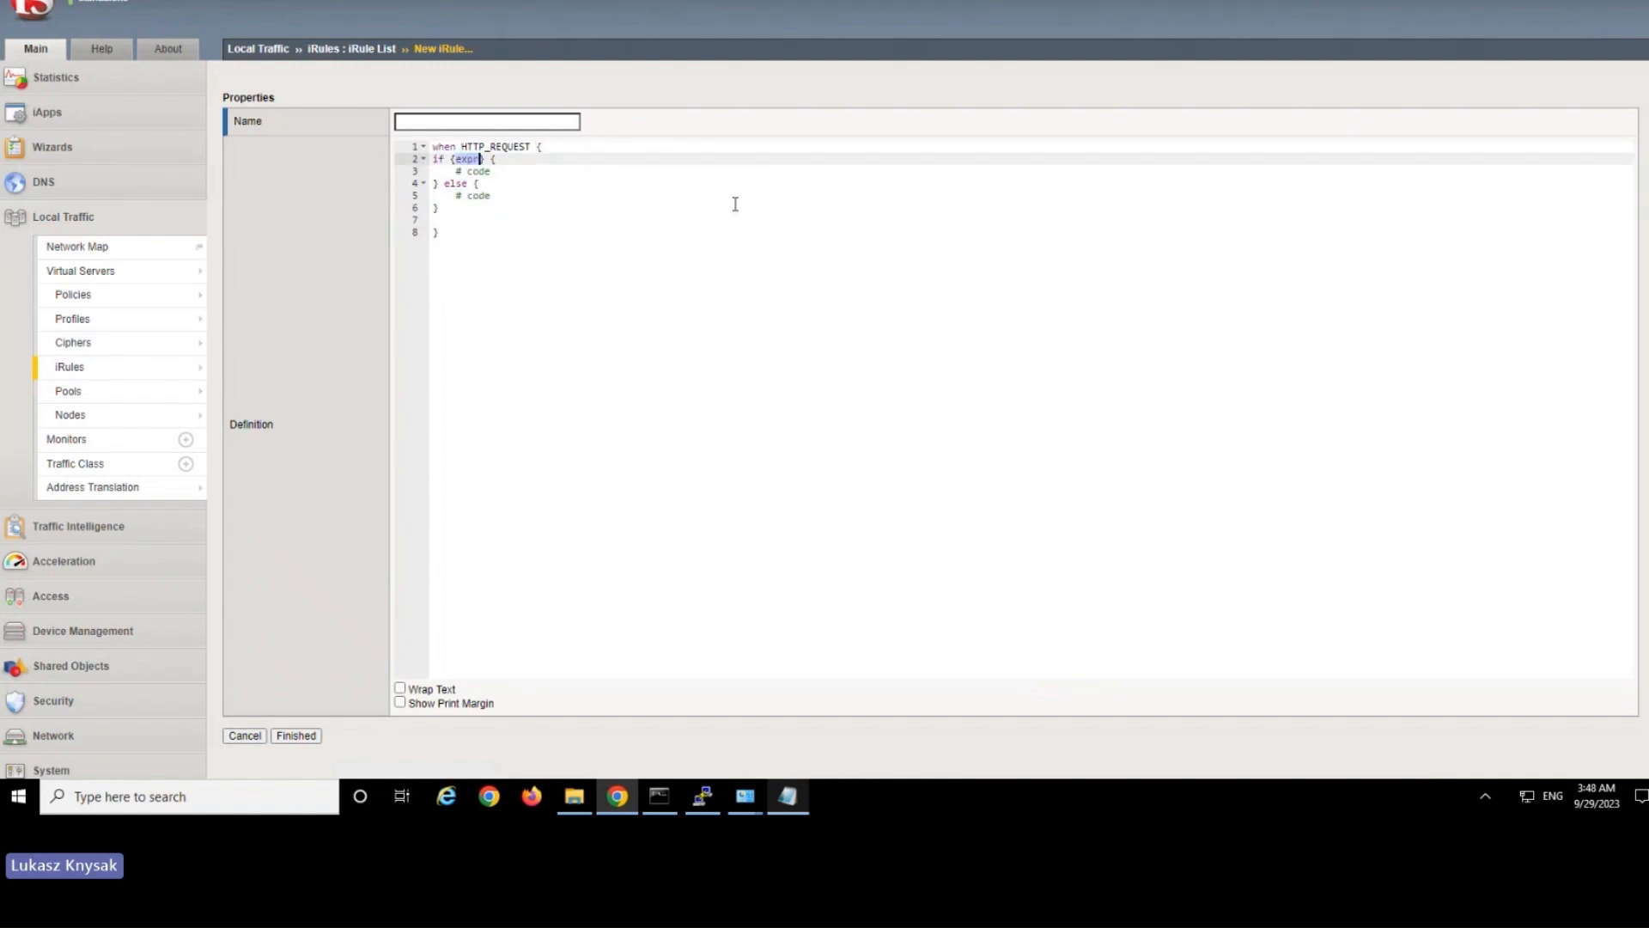
pyautogui.write('[HTTP::')
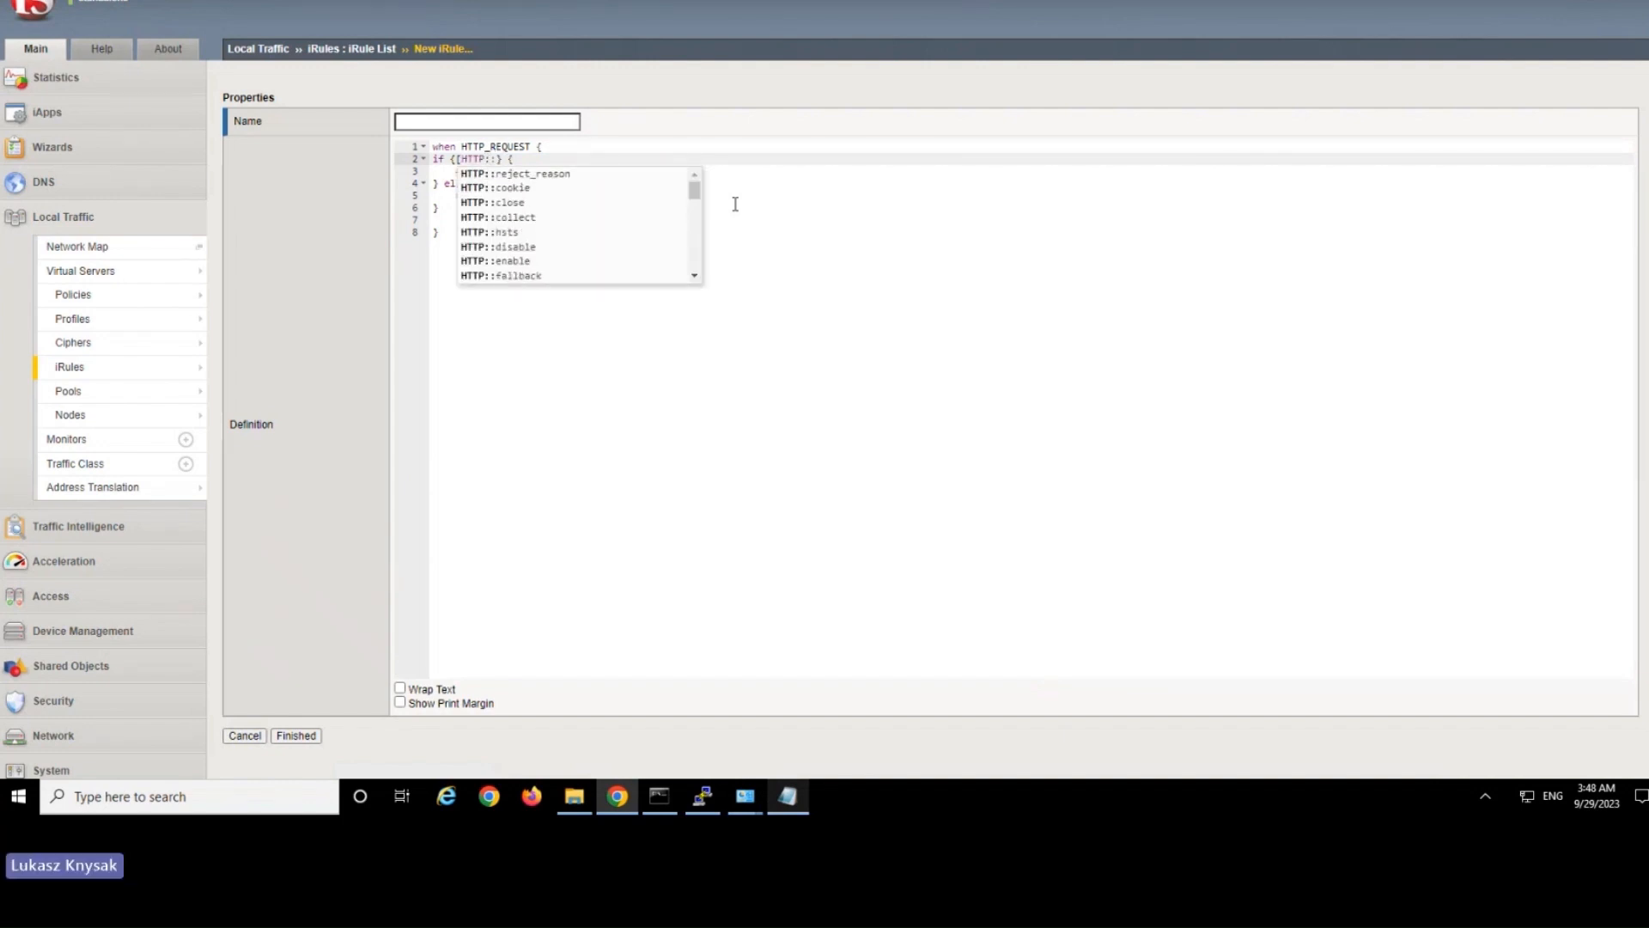
pyautogui.write('ho')
pyautogui.click(532, 176)
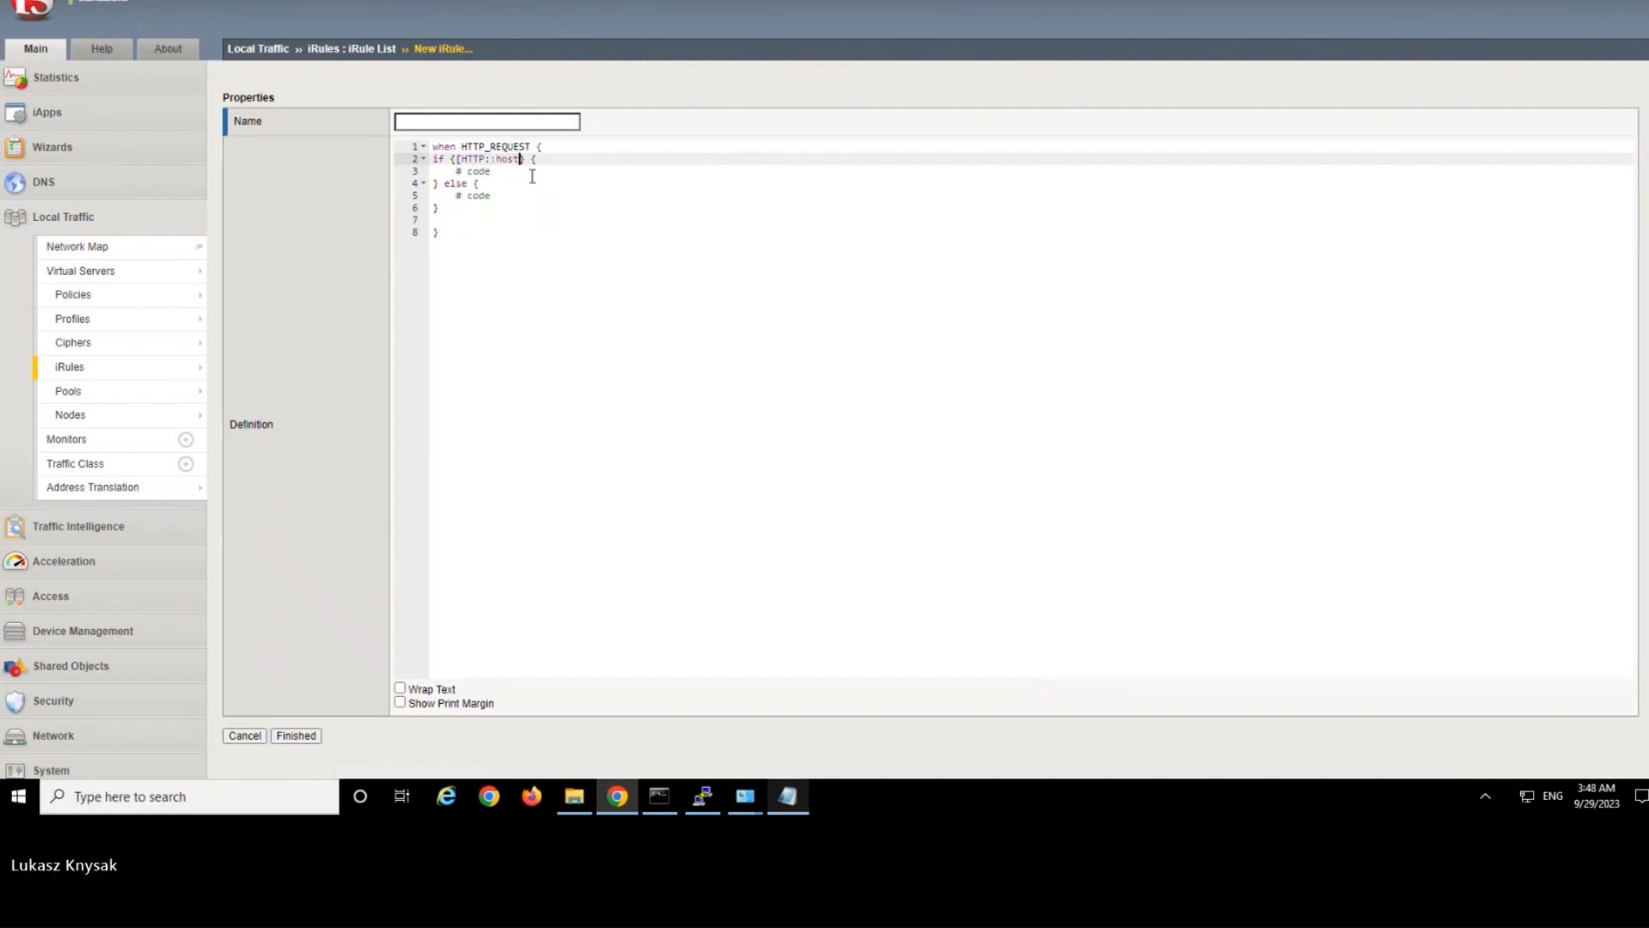
# Replace the if condition with [HTTP::uri] contains "secure", copied from the example in the HTTP::host help.
pyautogui.moveTo(501, 162)
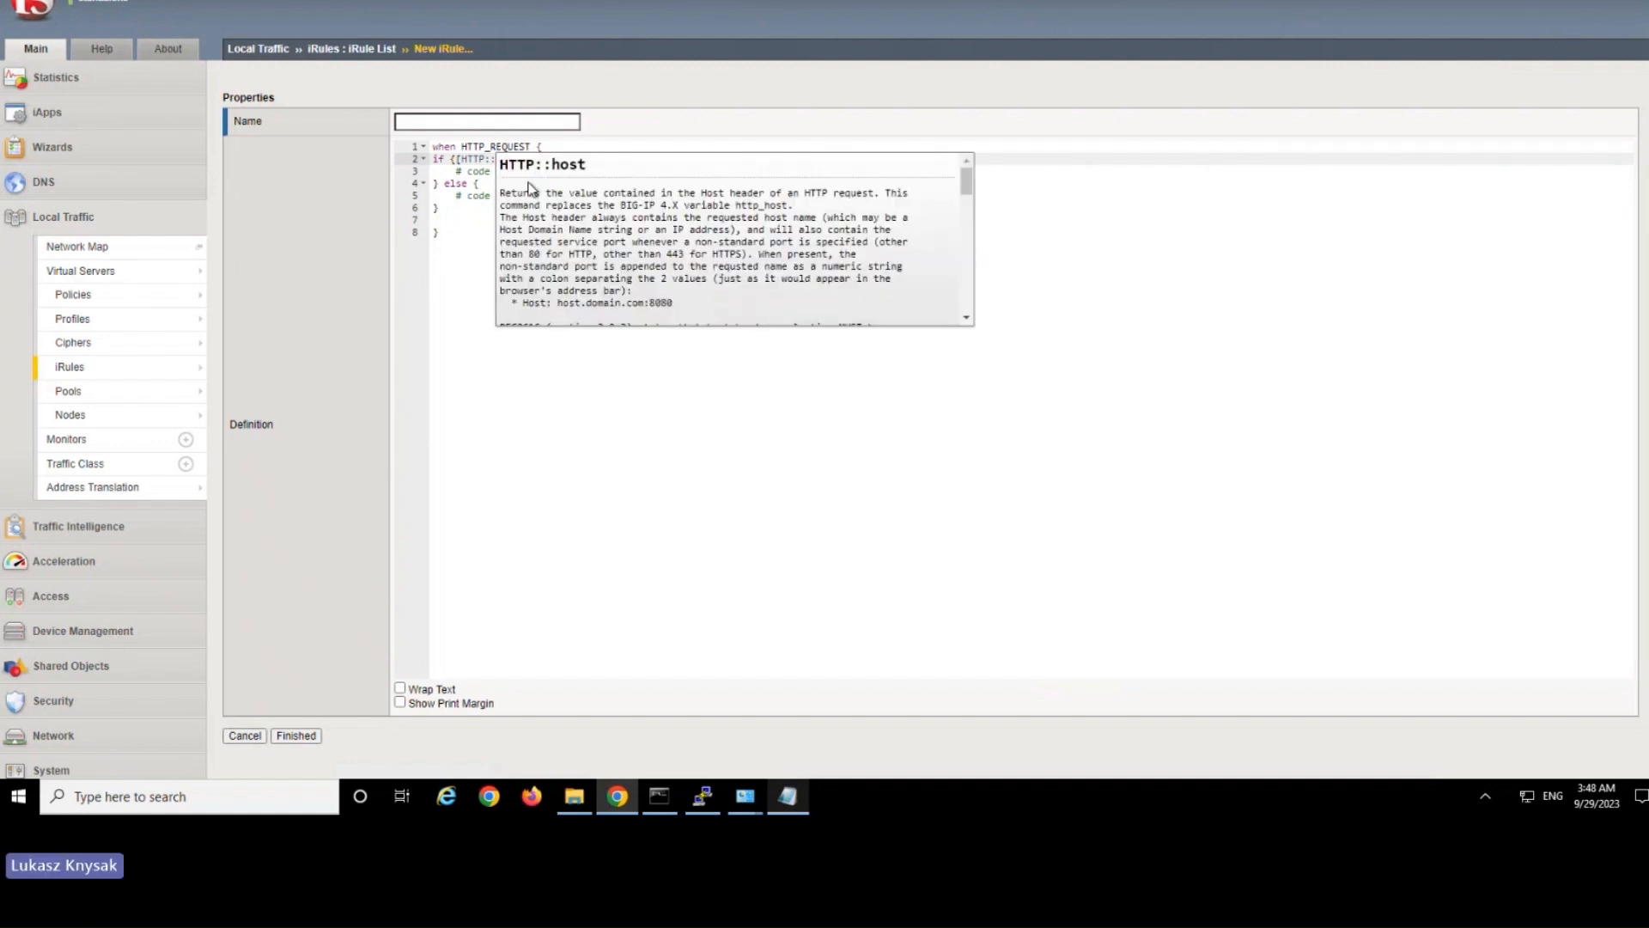
pyautogui.moveTo(963, 182); pyautogui.dragTo(963, 263)
pyautogui.scroll(-1, 965, 269)
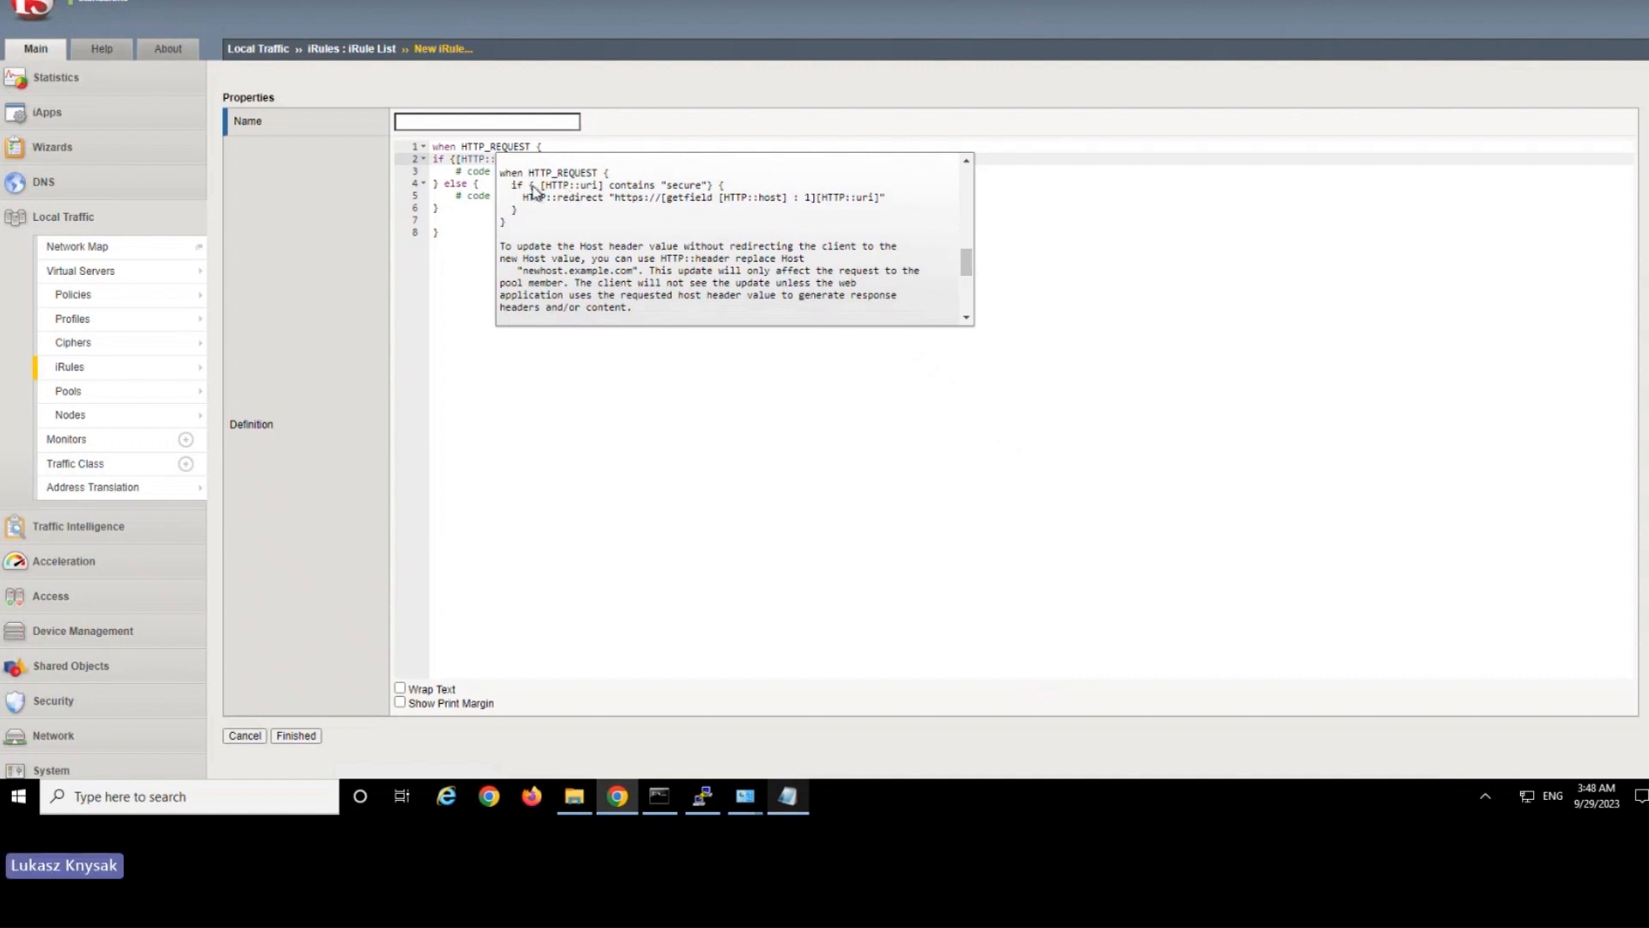
pyautogui.moveTo(540, 186); pyautogui.dragTo(710, 191)
pyautogui.hotkey('ctrl', 'c')
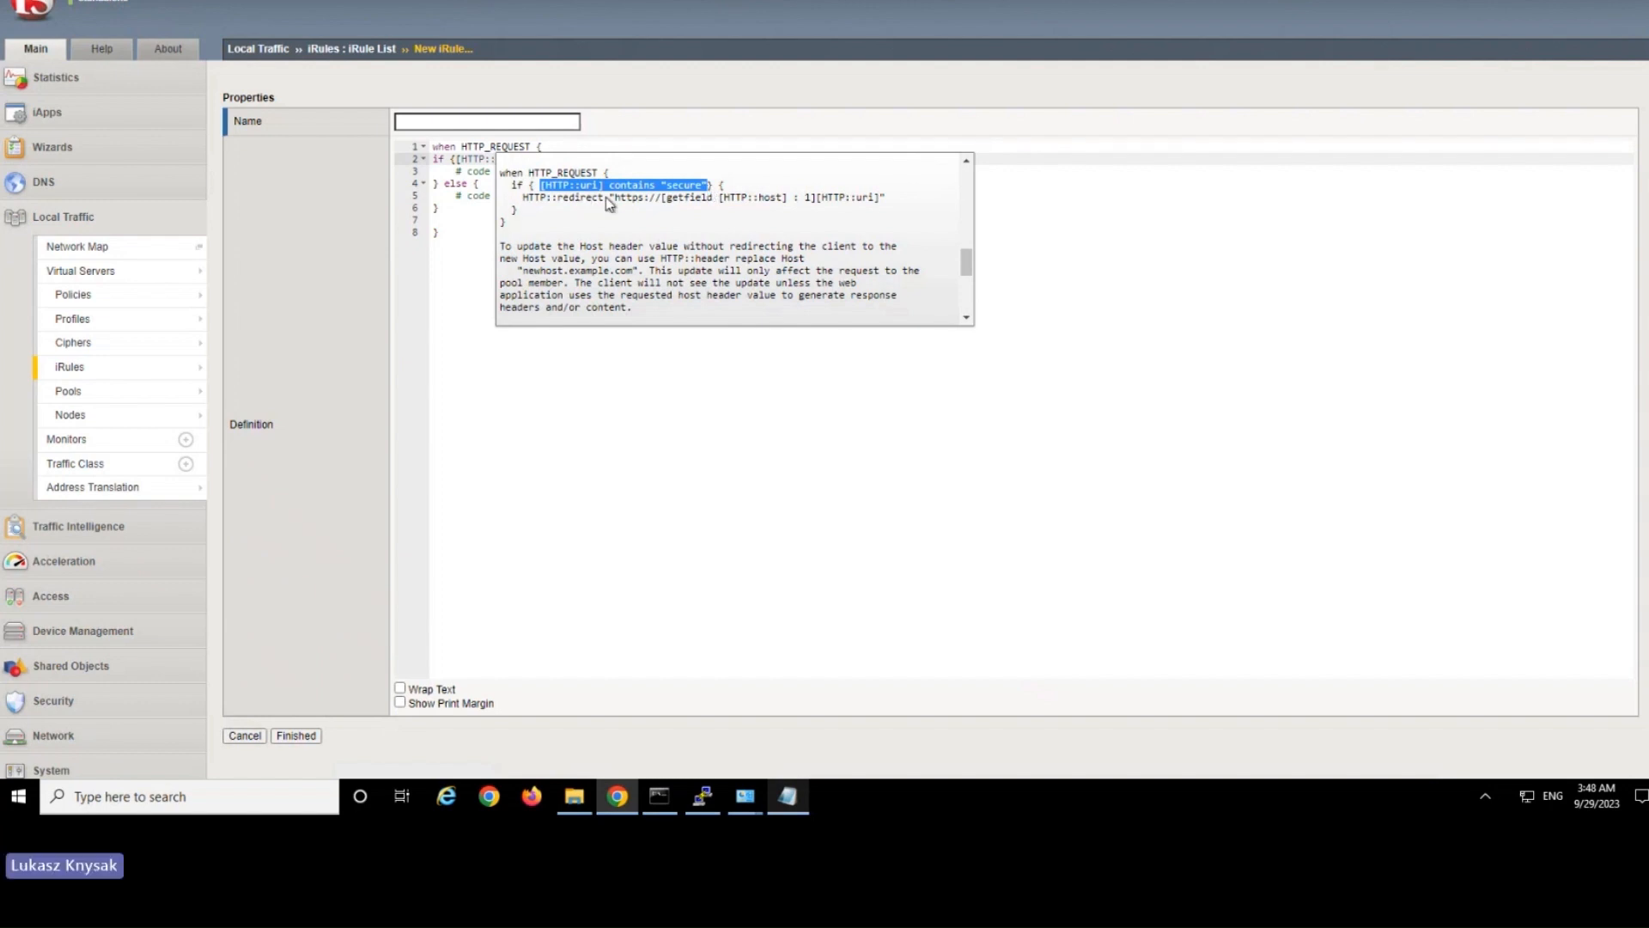
pyautogui.click(483, 188)
pyautogui.moveTo(455, 159); pyautogui.dragTo(518, 161)
pyautogui.hotkey('ctrl', 'v')
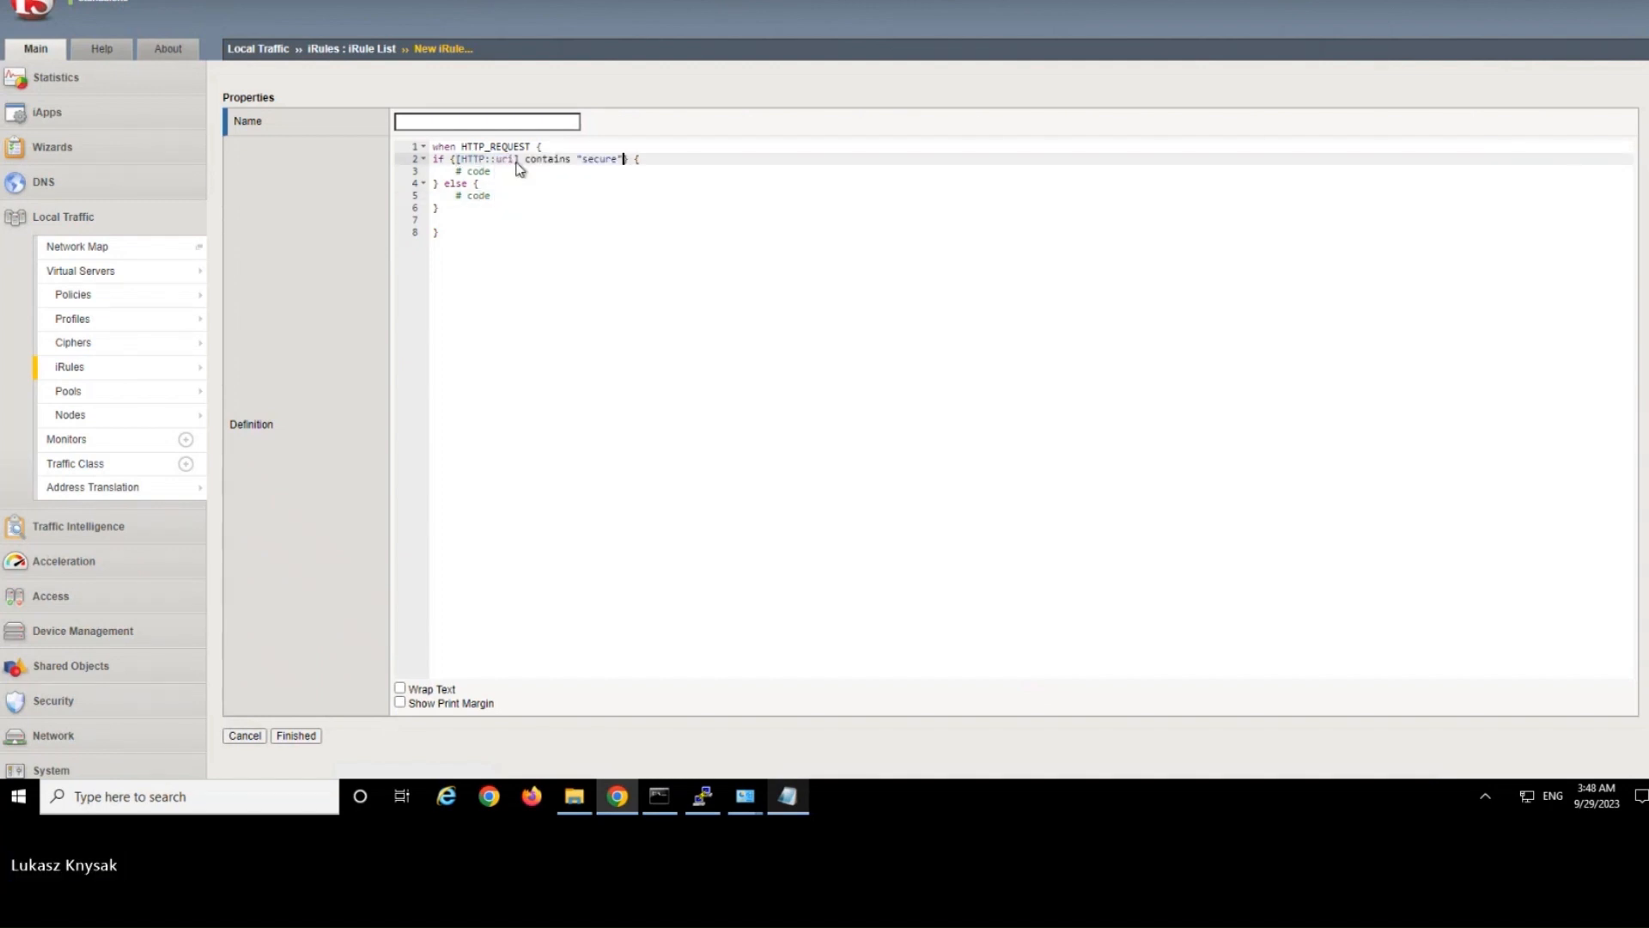
# Change the if condition's operator to equals and its comparison string to "app1.company.com".
pyautogui.click(606, 191)
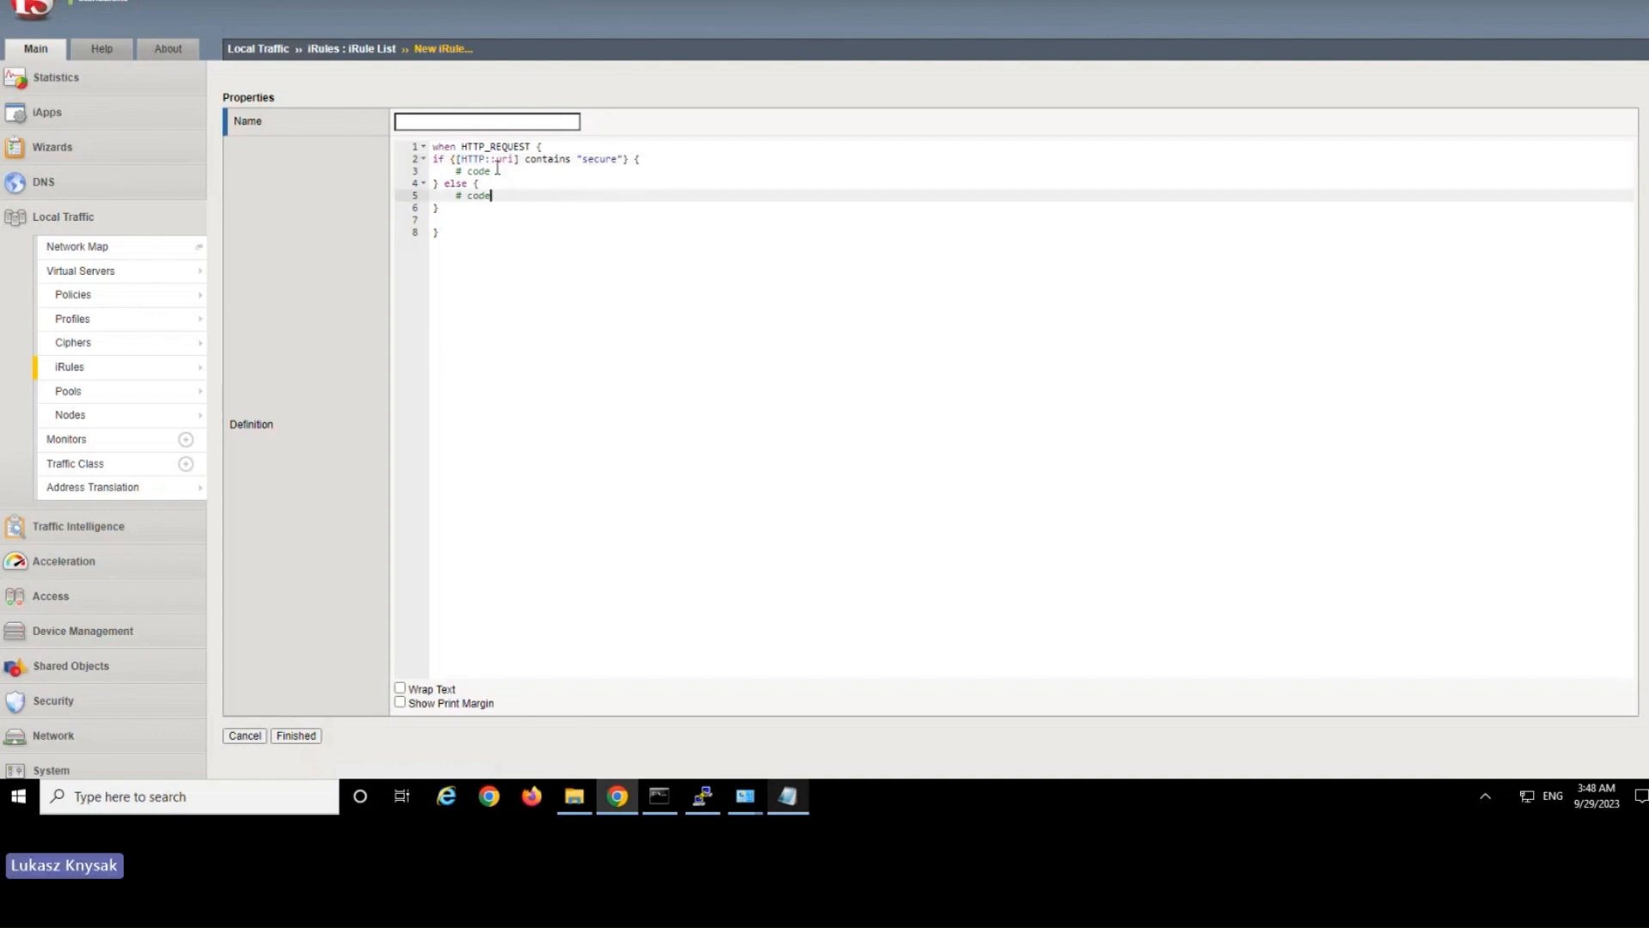
pyautogui.doubleClick(546, 159)
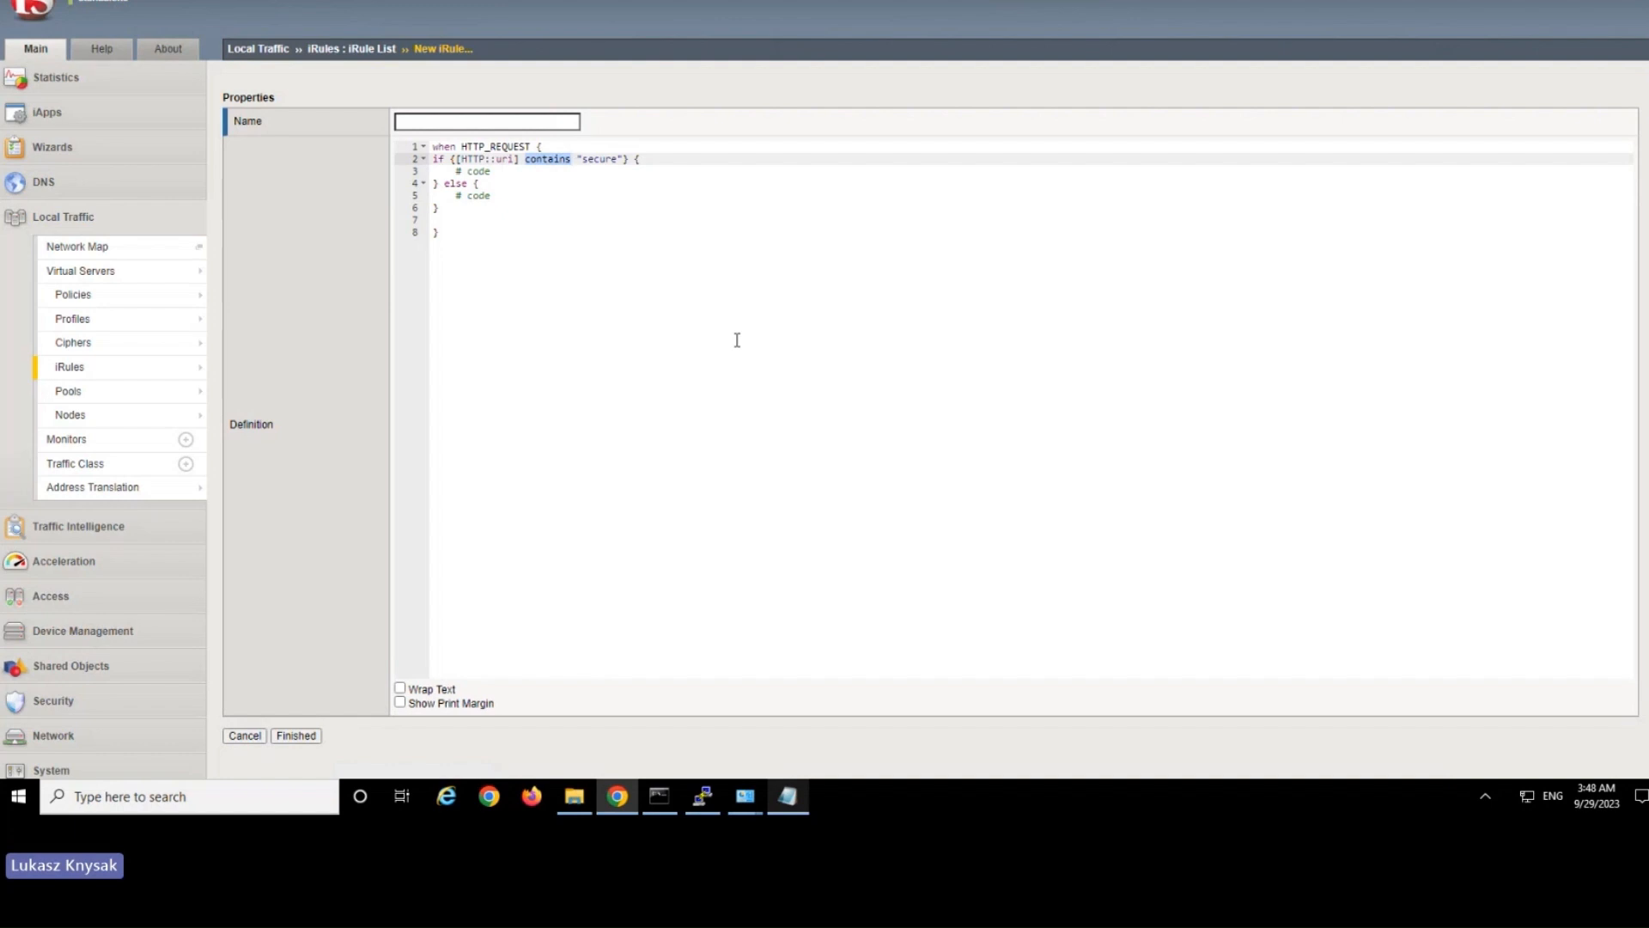
pyautogui.write('equals')
pyautogui.hotkey('shift', 'Right')
pyautogui.hotkey('shift', 'Right')
pyautogui.hotkey('shift', 'Right')
pyautogui.hotkey('shift', 'Right')
pyautogui.hotkey('shift', 'Right')
pyautogui.hotkey('shift', 'Right')
pyautogui.write('appl.')
pyautogui.write('comp')
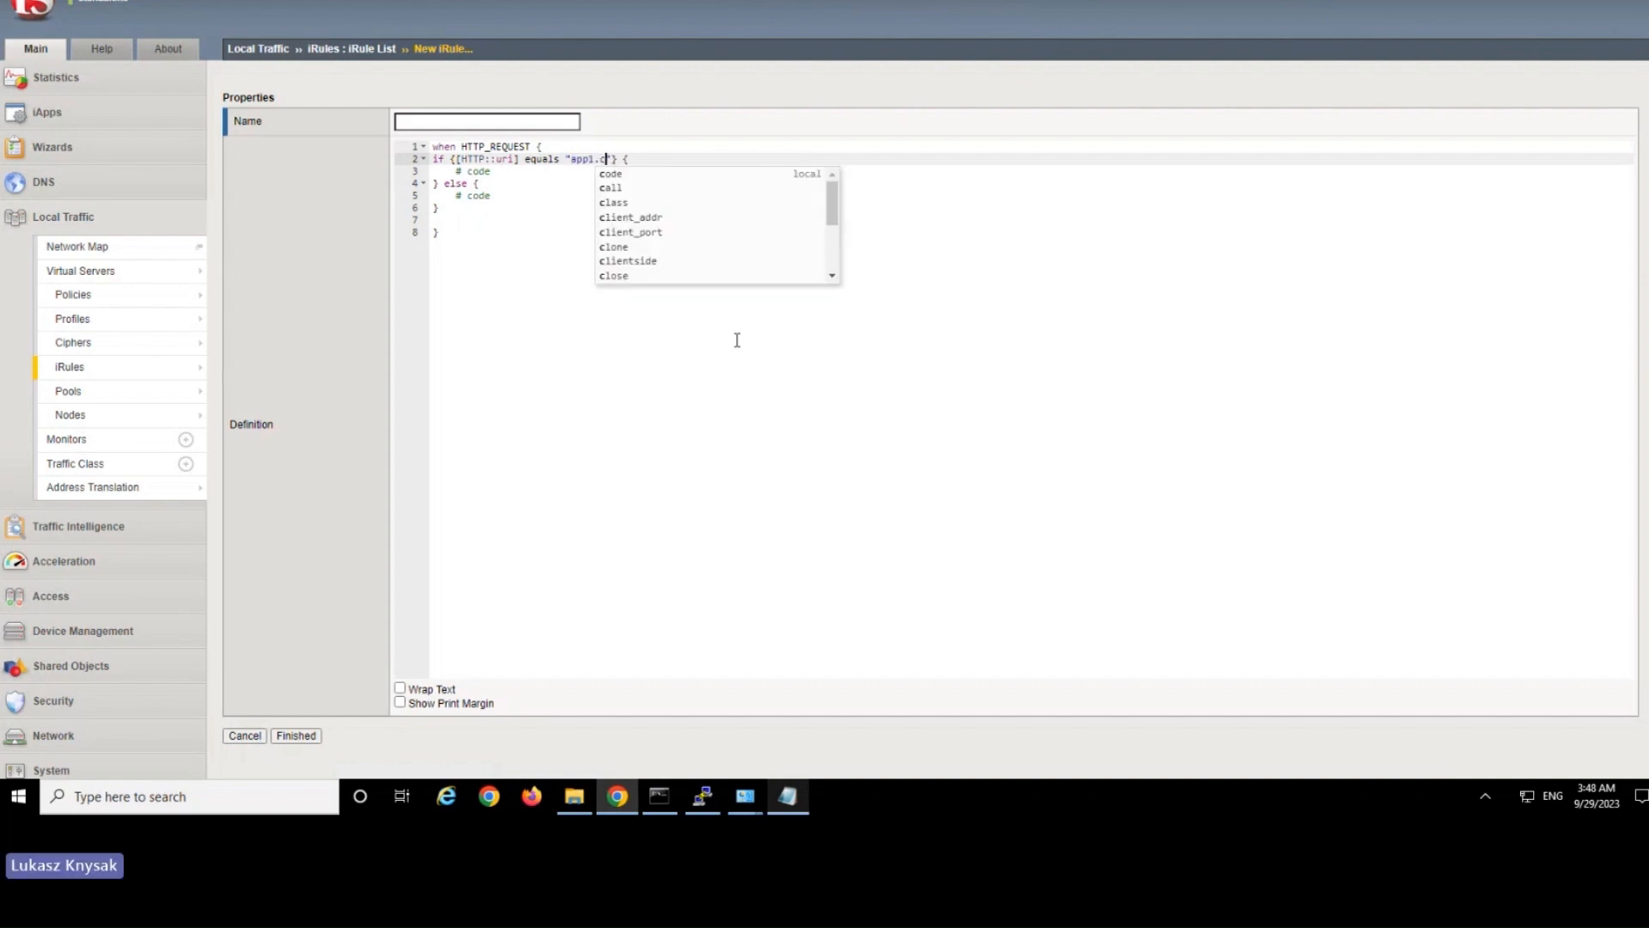
pyautogui.write('any.')
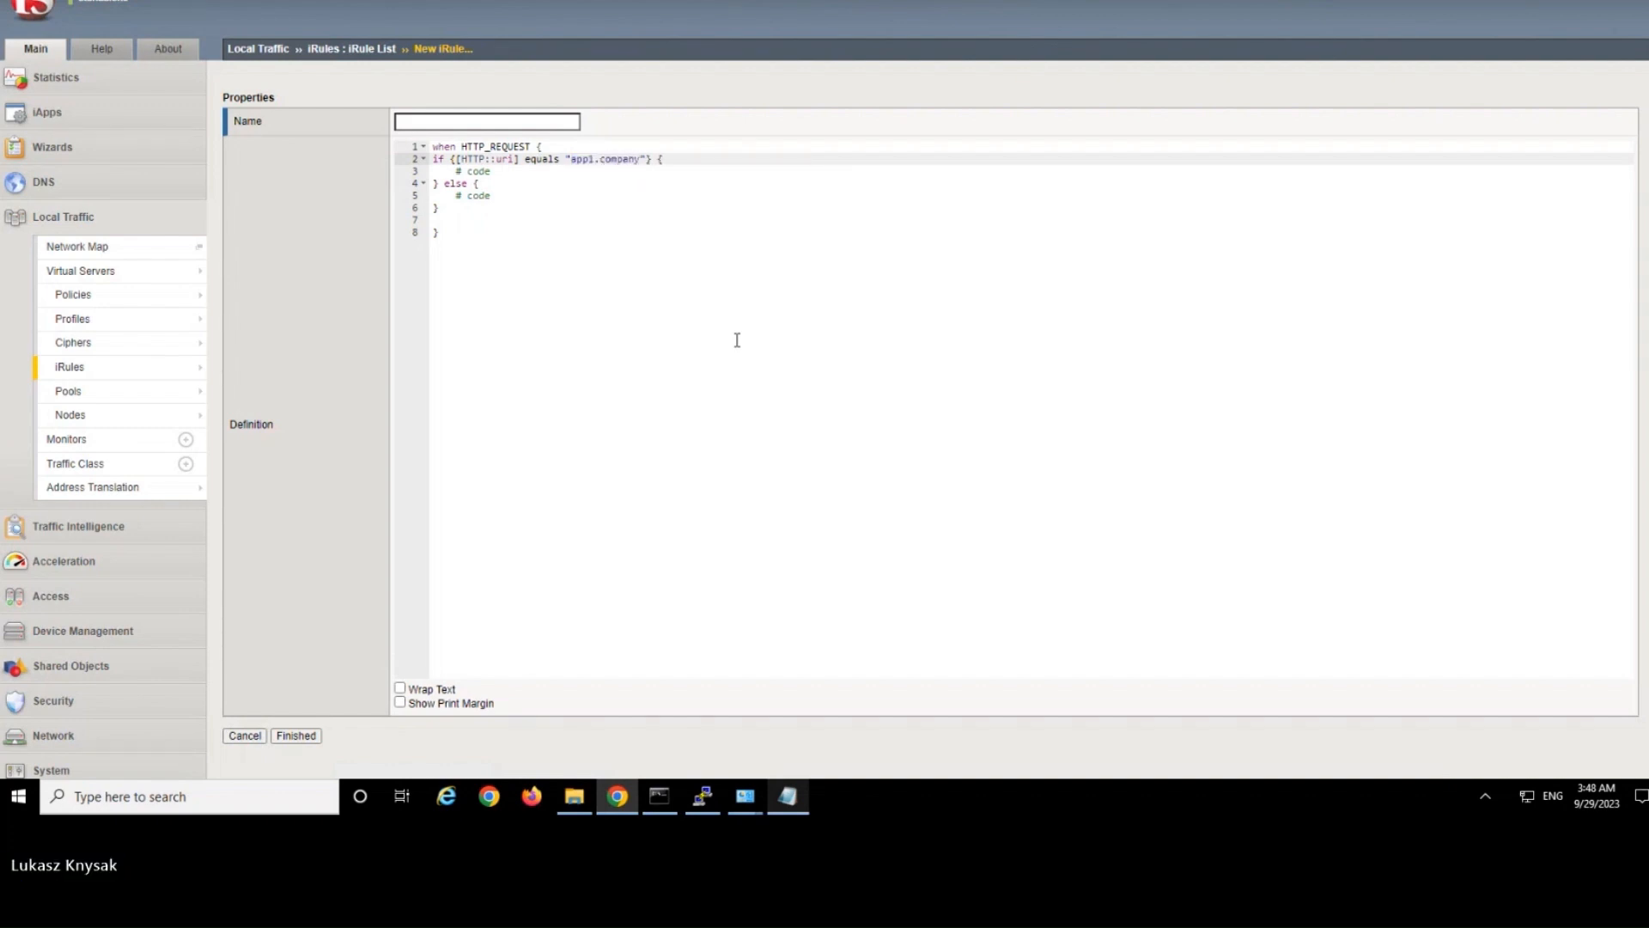
pyautogui.write('com')
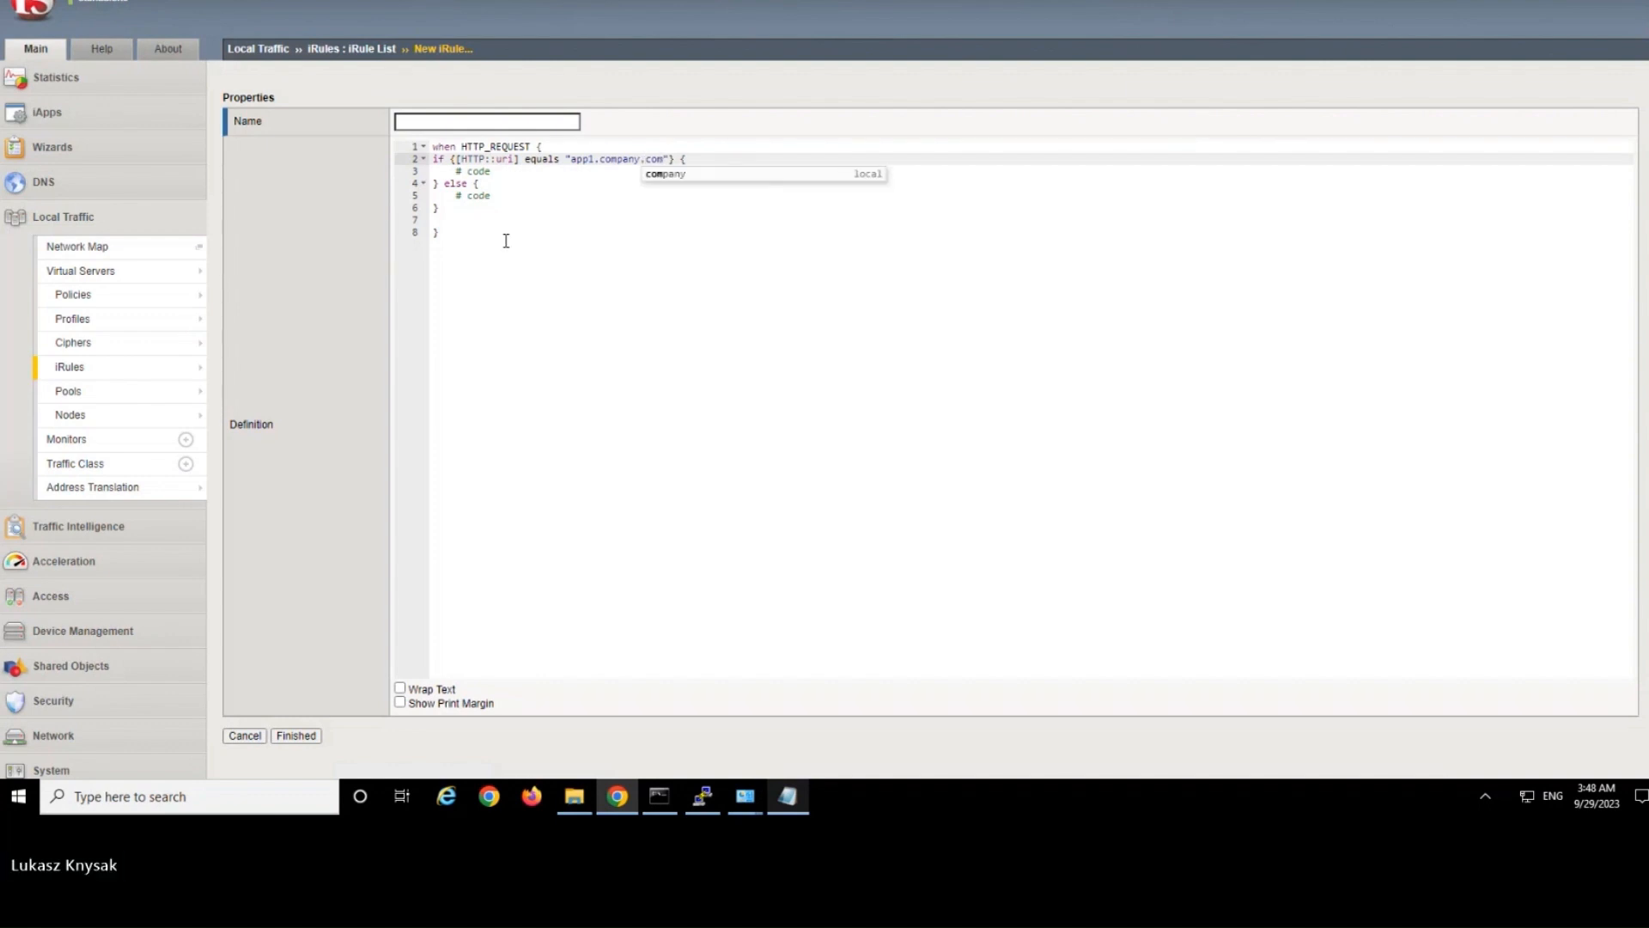
# Replace the code placeholder in the if branch with pool p1.
pyautogui.moveTo(504, 171); pyautogui.dragTo(453, 172)
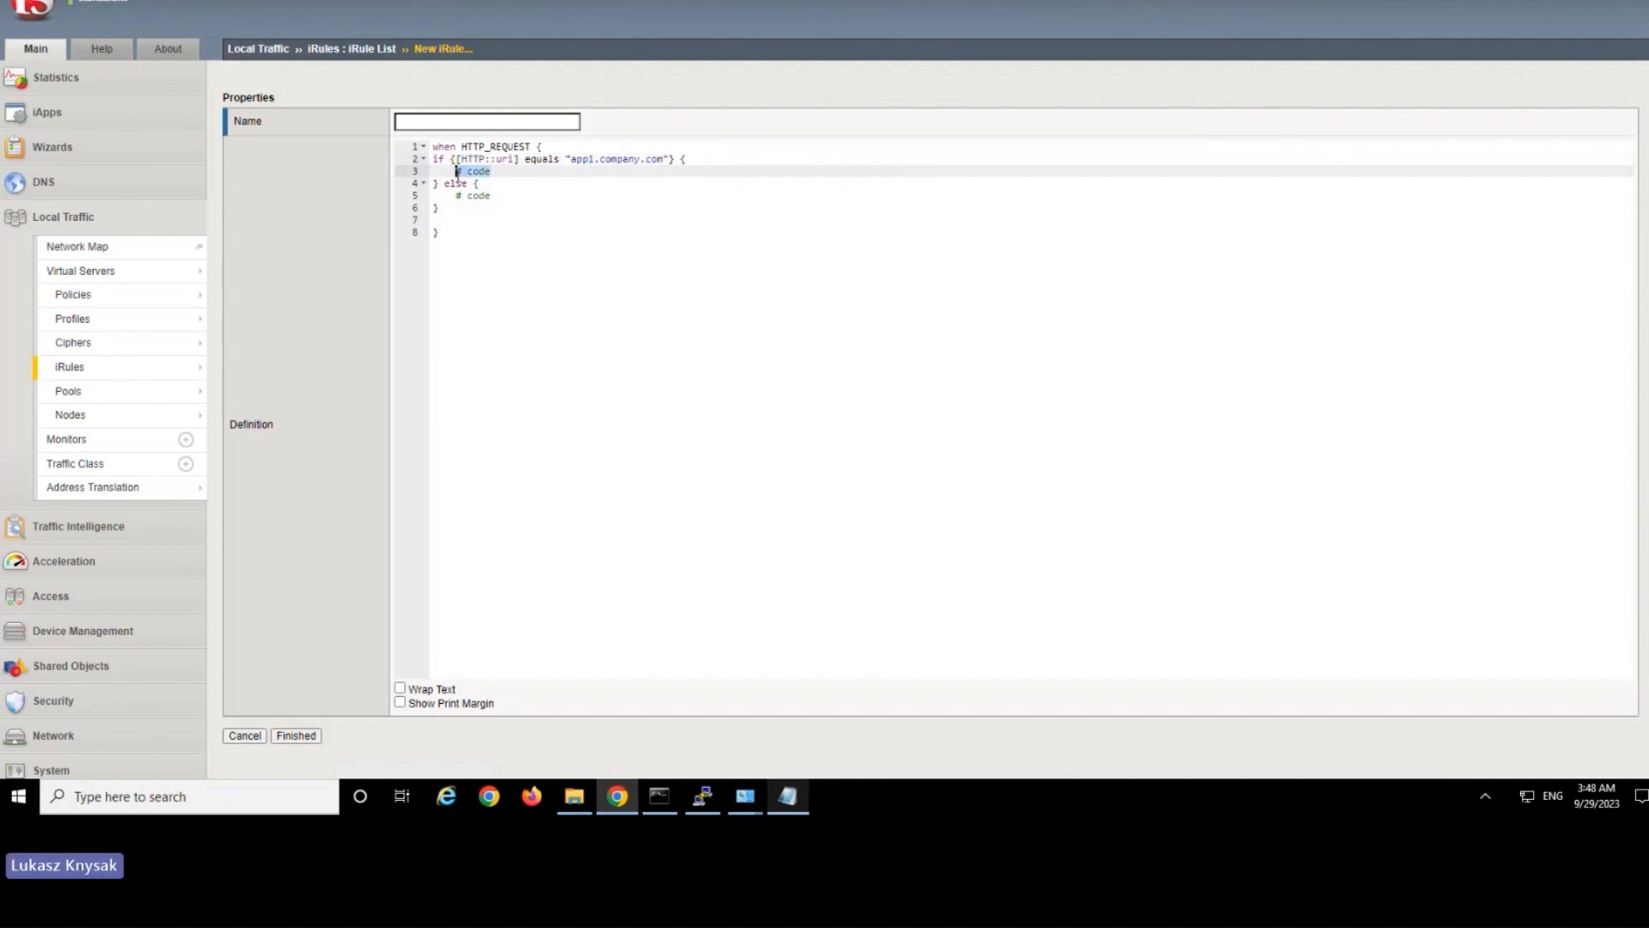
pyautogui.write('pool p1')
pyautogui.click(503, 220)
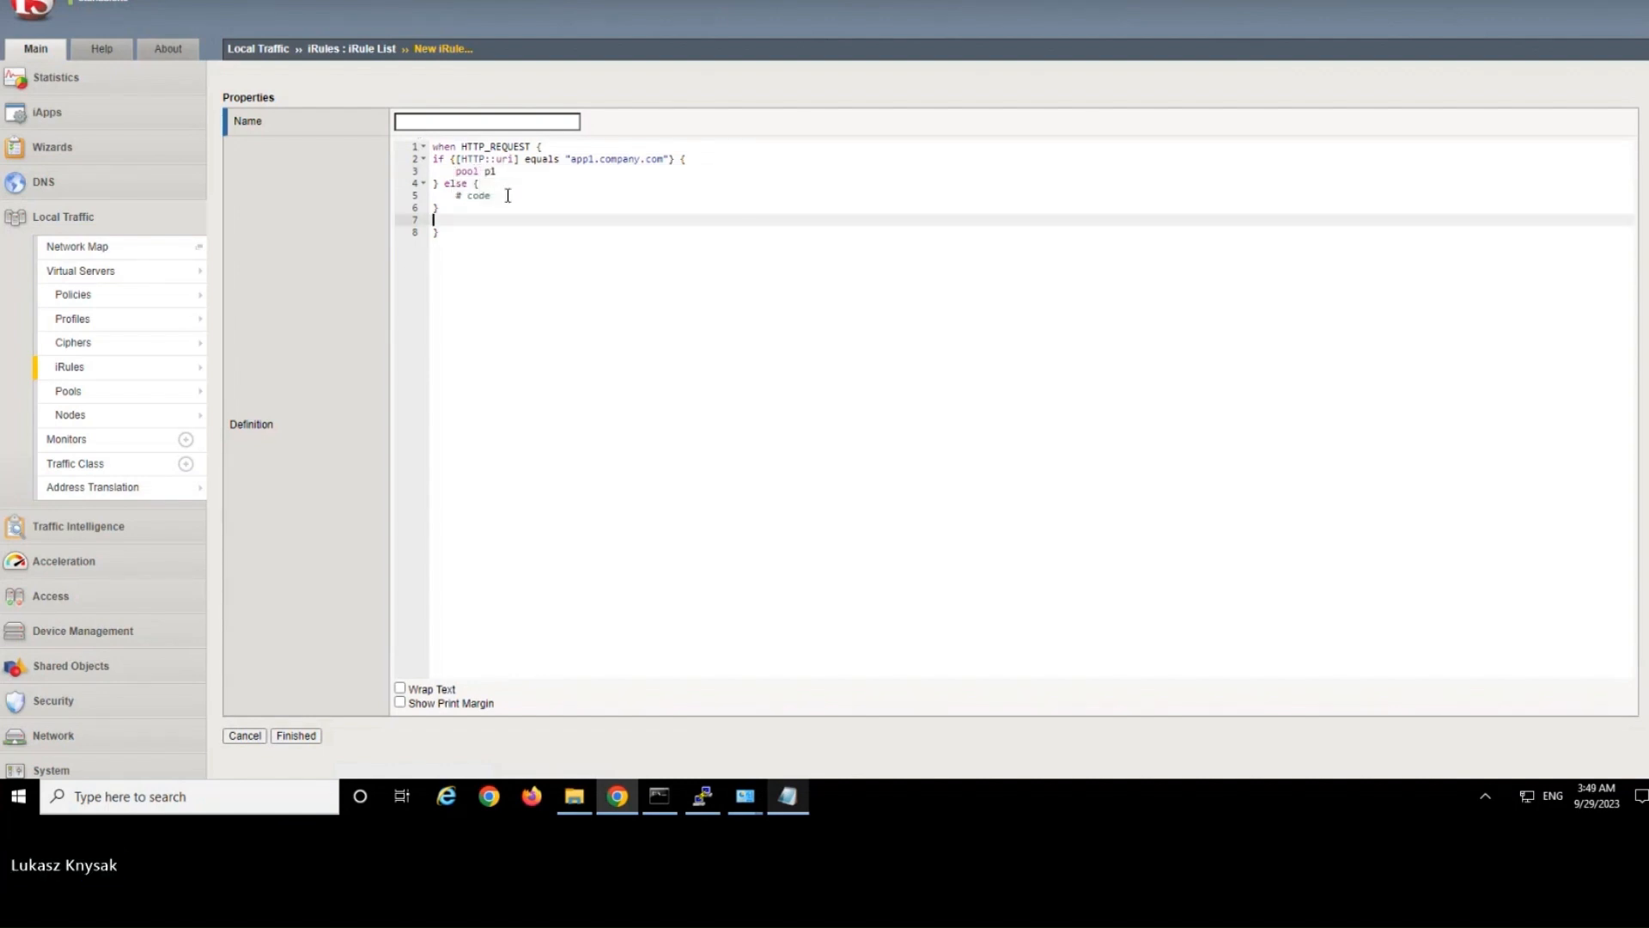
pyautogui.click(512, 170)
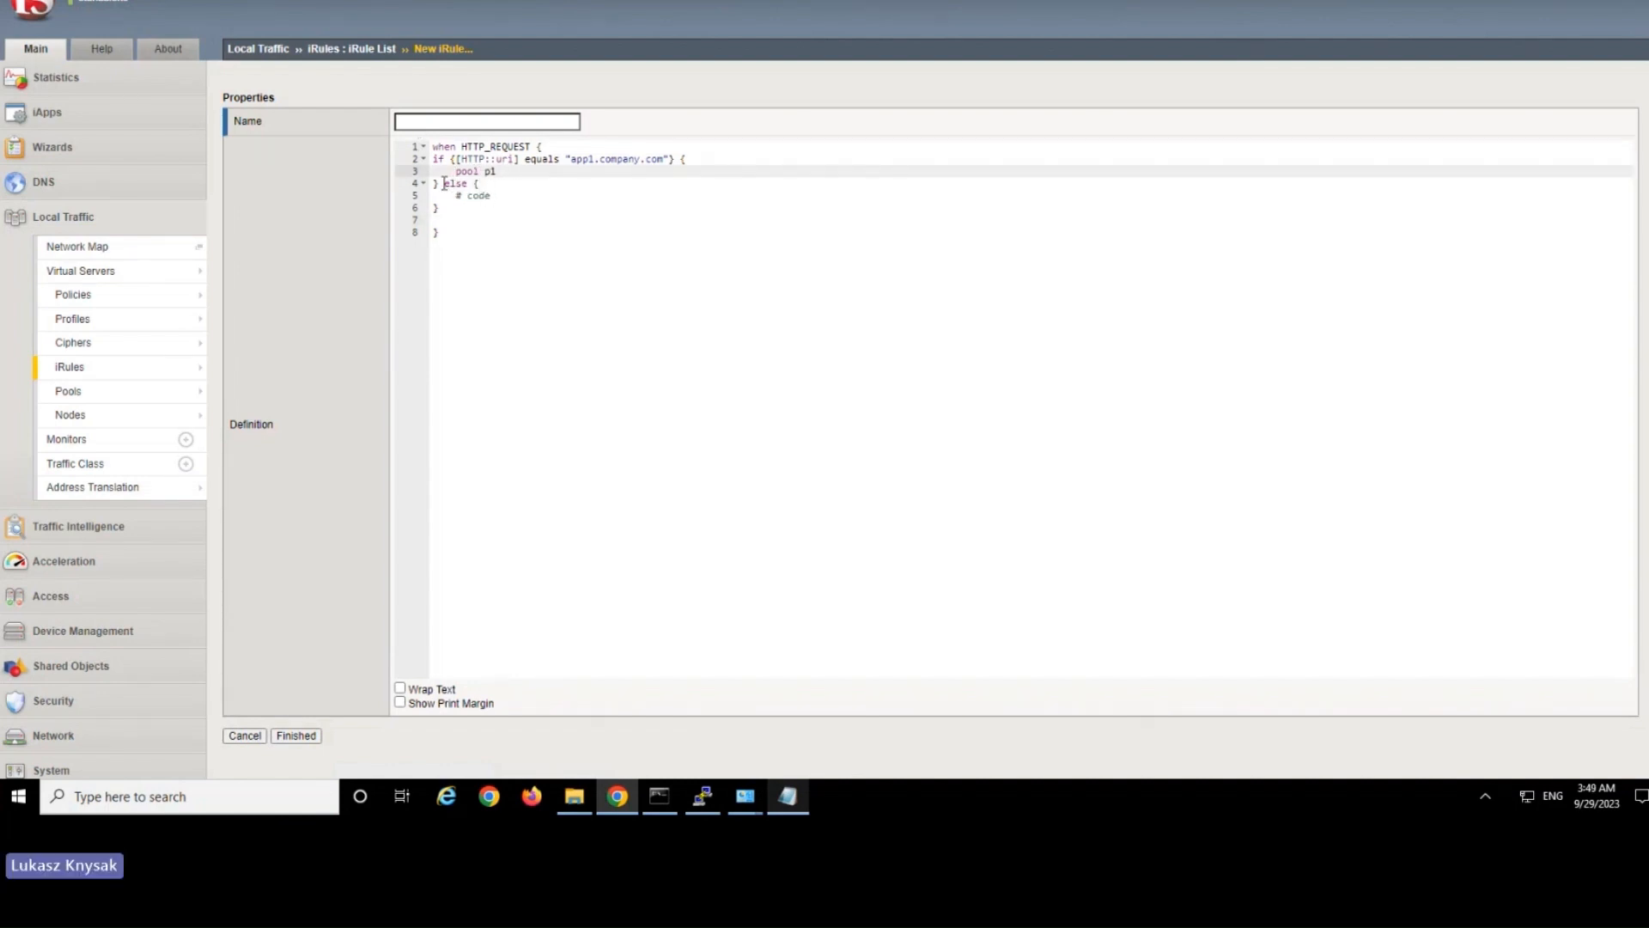
# Replace the code placeholder in the else branch with the reject command.
pyautogui.click(468, 183)
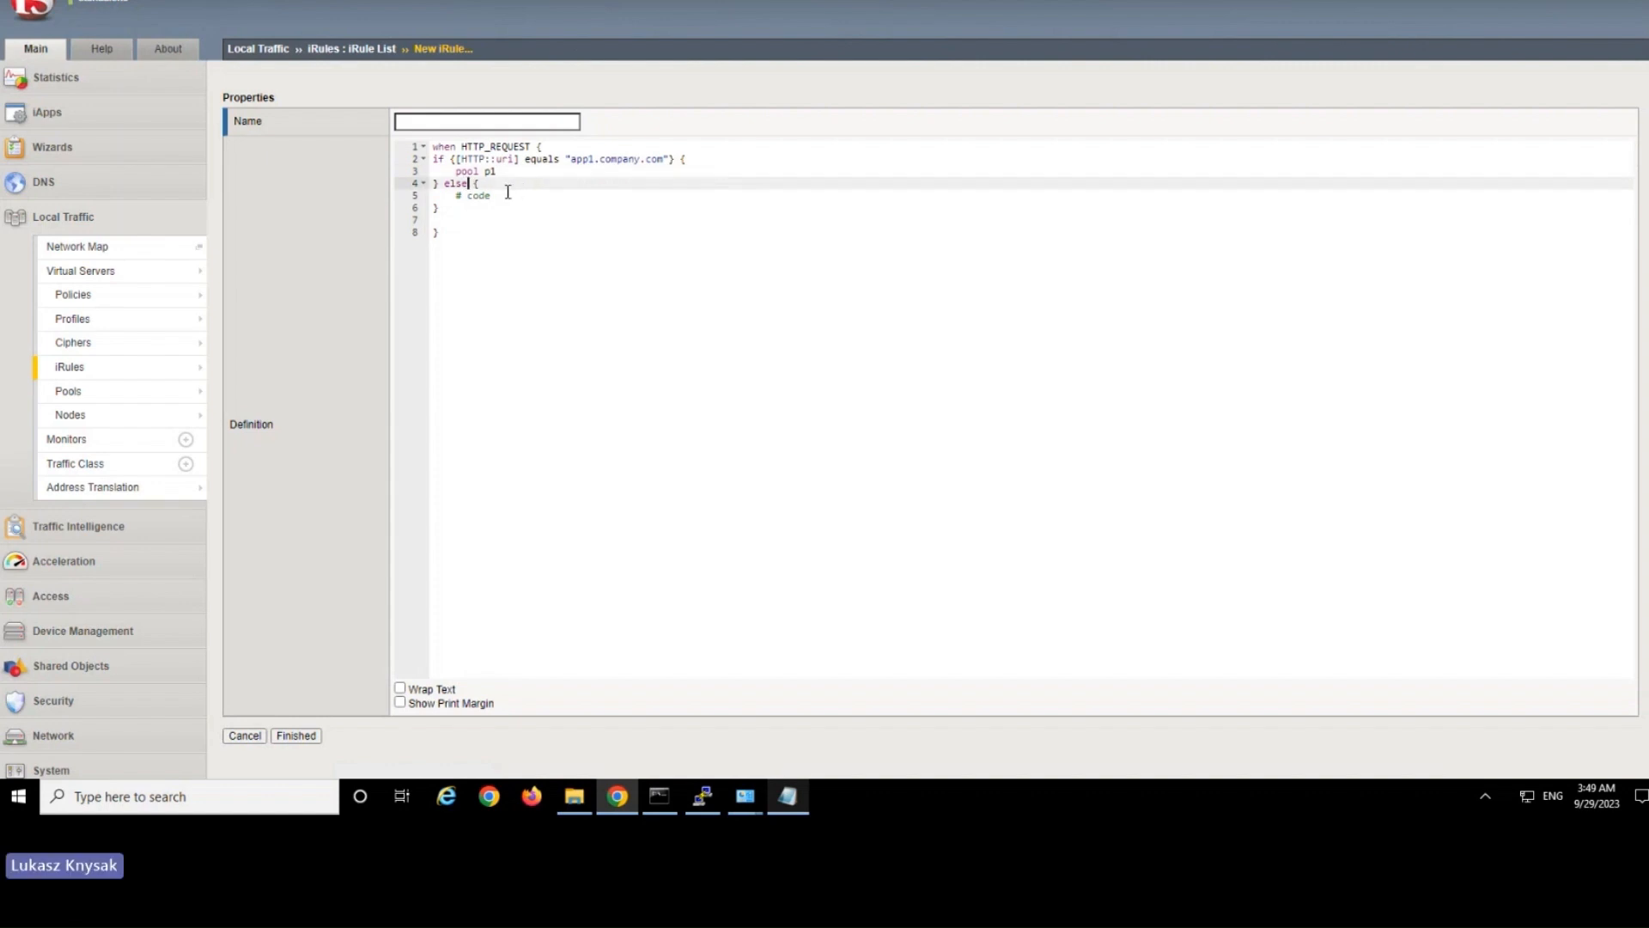
pyautogui.click(493, 195)
pyautogui.moveTo(492, 195); pyautogui.dragTo(456, 195)
pyautogui.write('re')
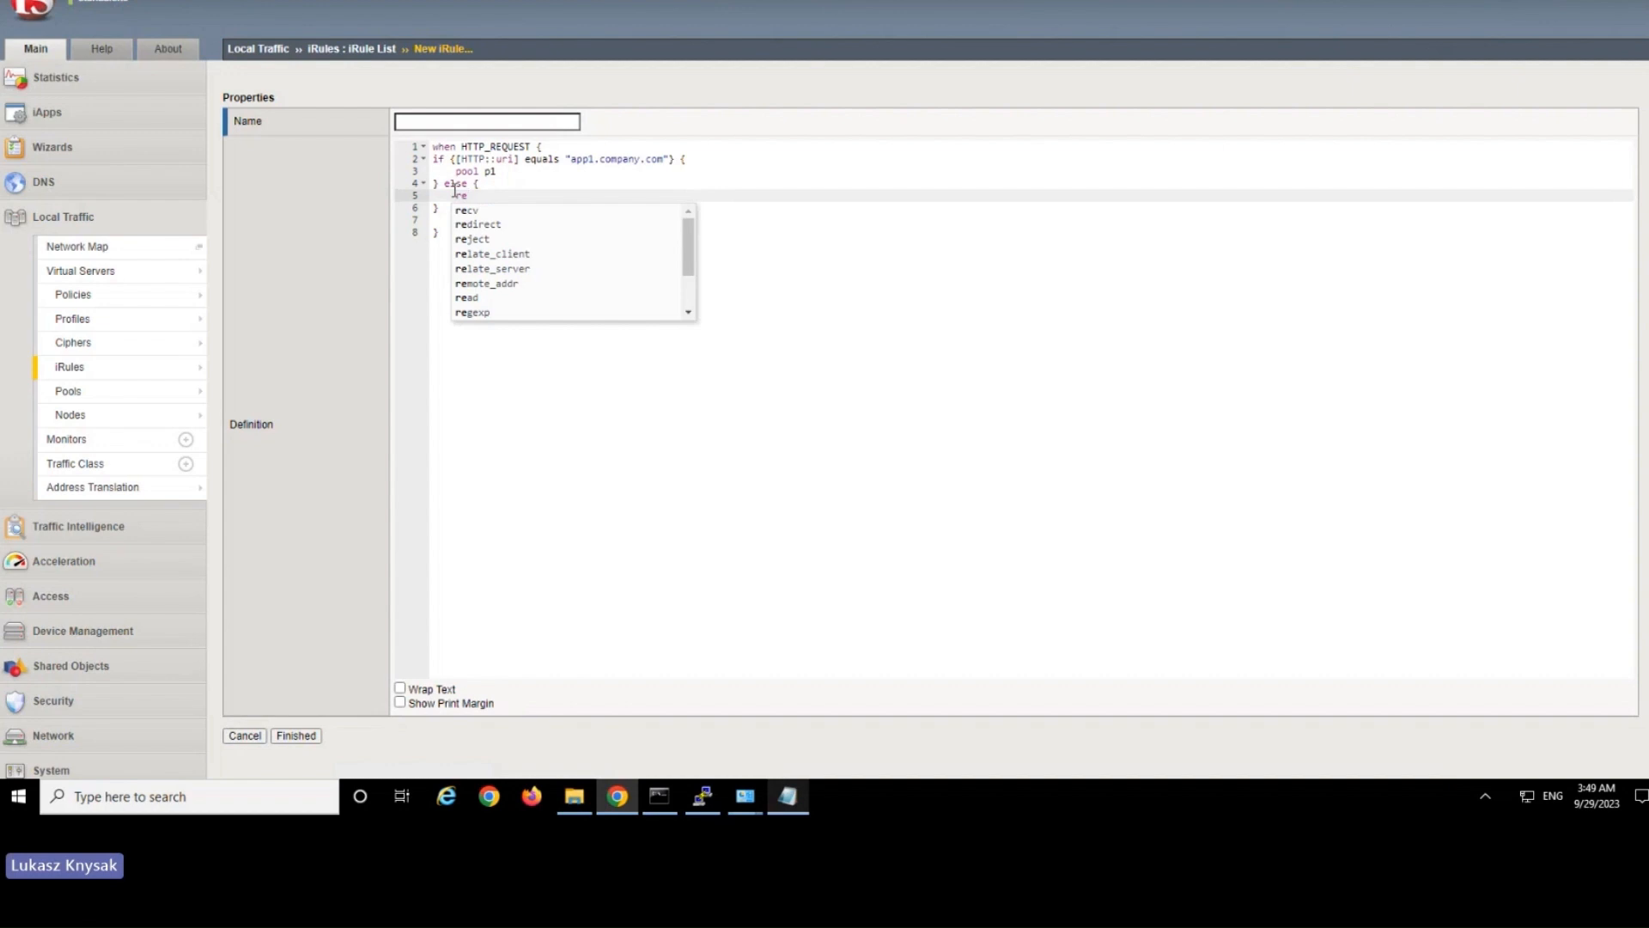
pyautogui.click(474, 239)
pyautogui.click(592, 379)
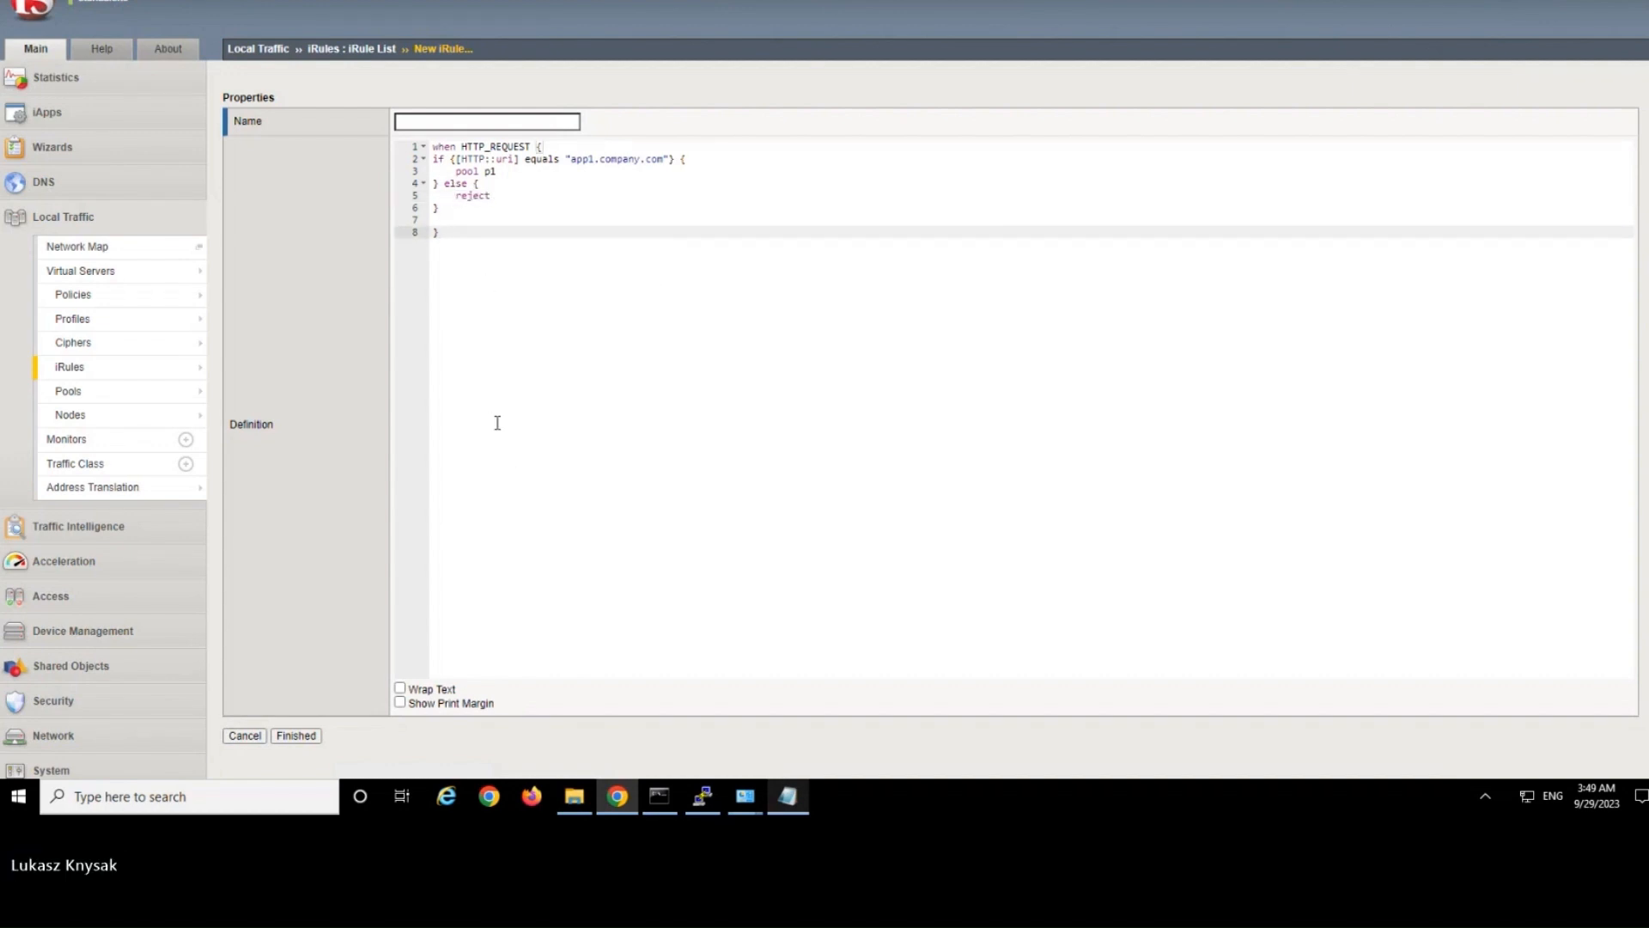
# Name the iRule irule1 and save it.
pyautogui.click(466, 122)
pyautogui.write('iruel1')
pyautogui.moveTo(430, 122); pyautogui.dragTo(348, 114)
pyautogui.write('irule1')
pyautogui.click(305, 736)
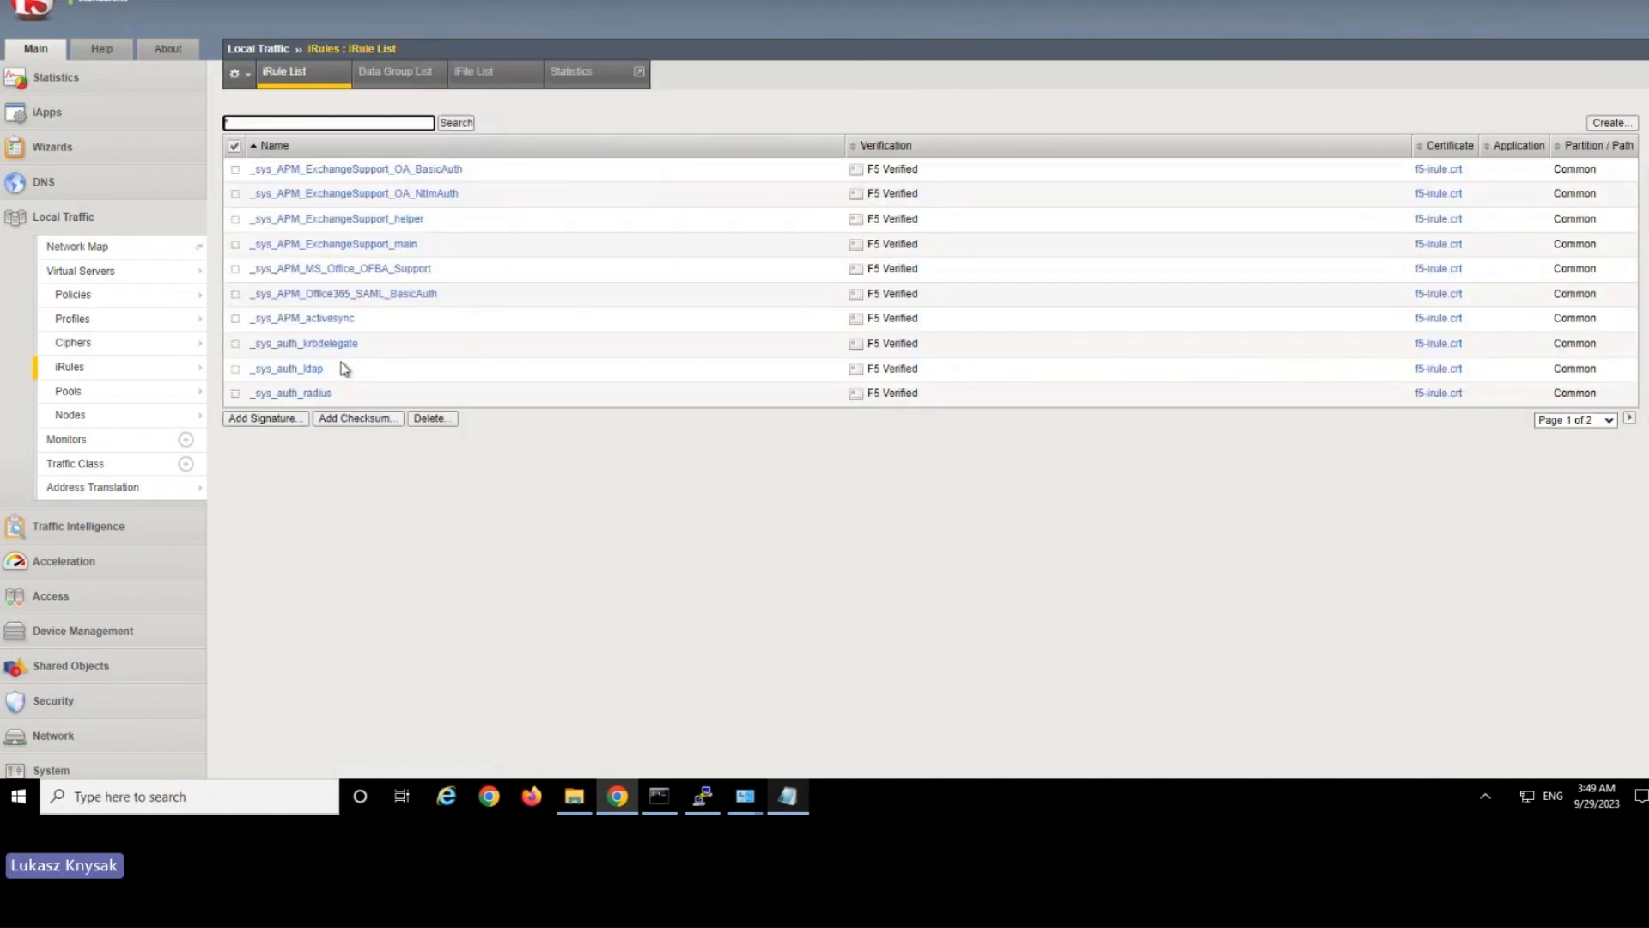
# Set http_virtual's default pool, default persistence profile and fallback persistence profile to None and update the virtual server.
pyautogui.click(158, 272)
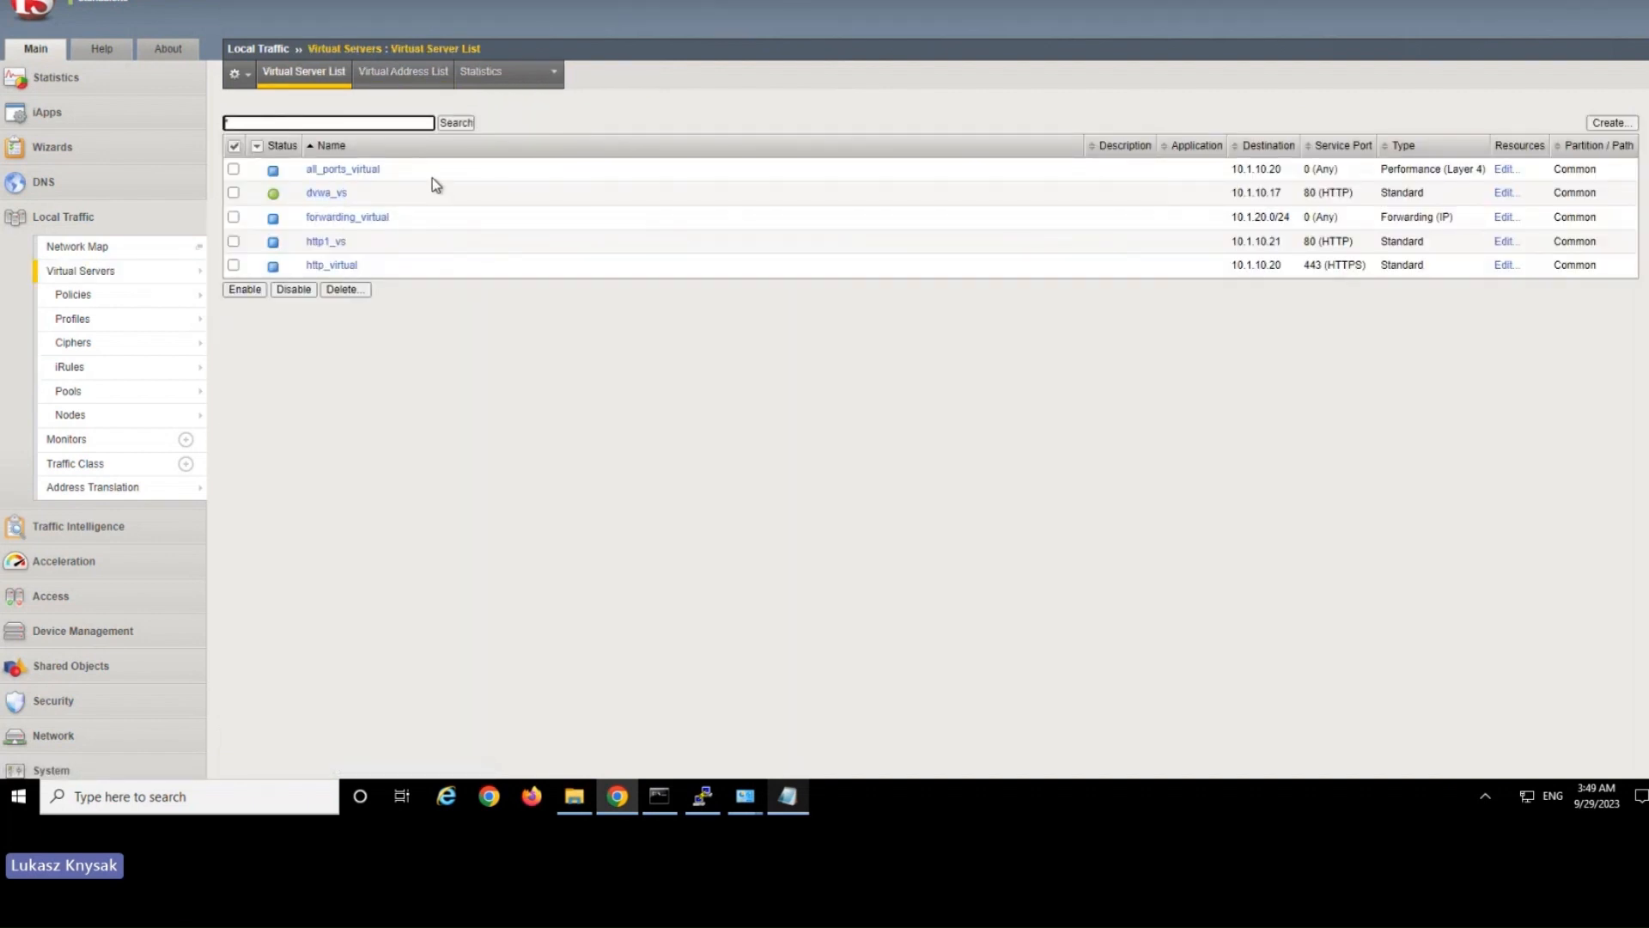
pyautogui.click(326, 266)
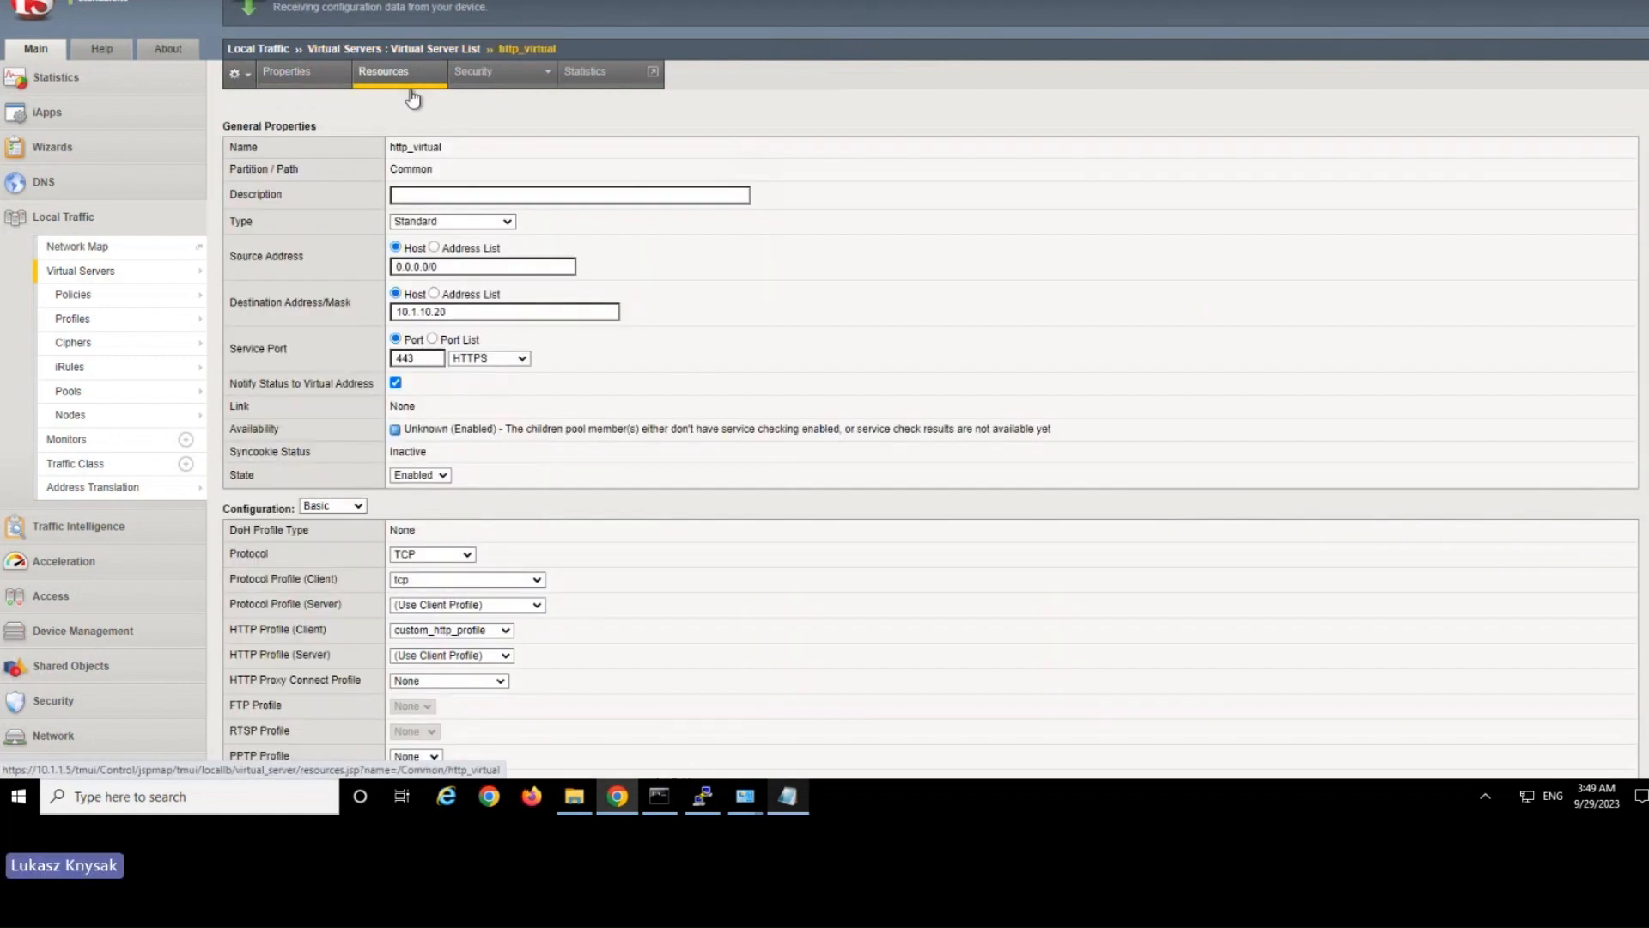
pyautogui.click(409, 84)
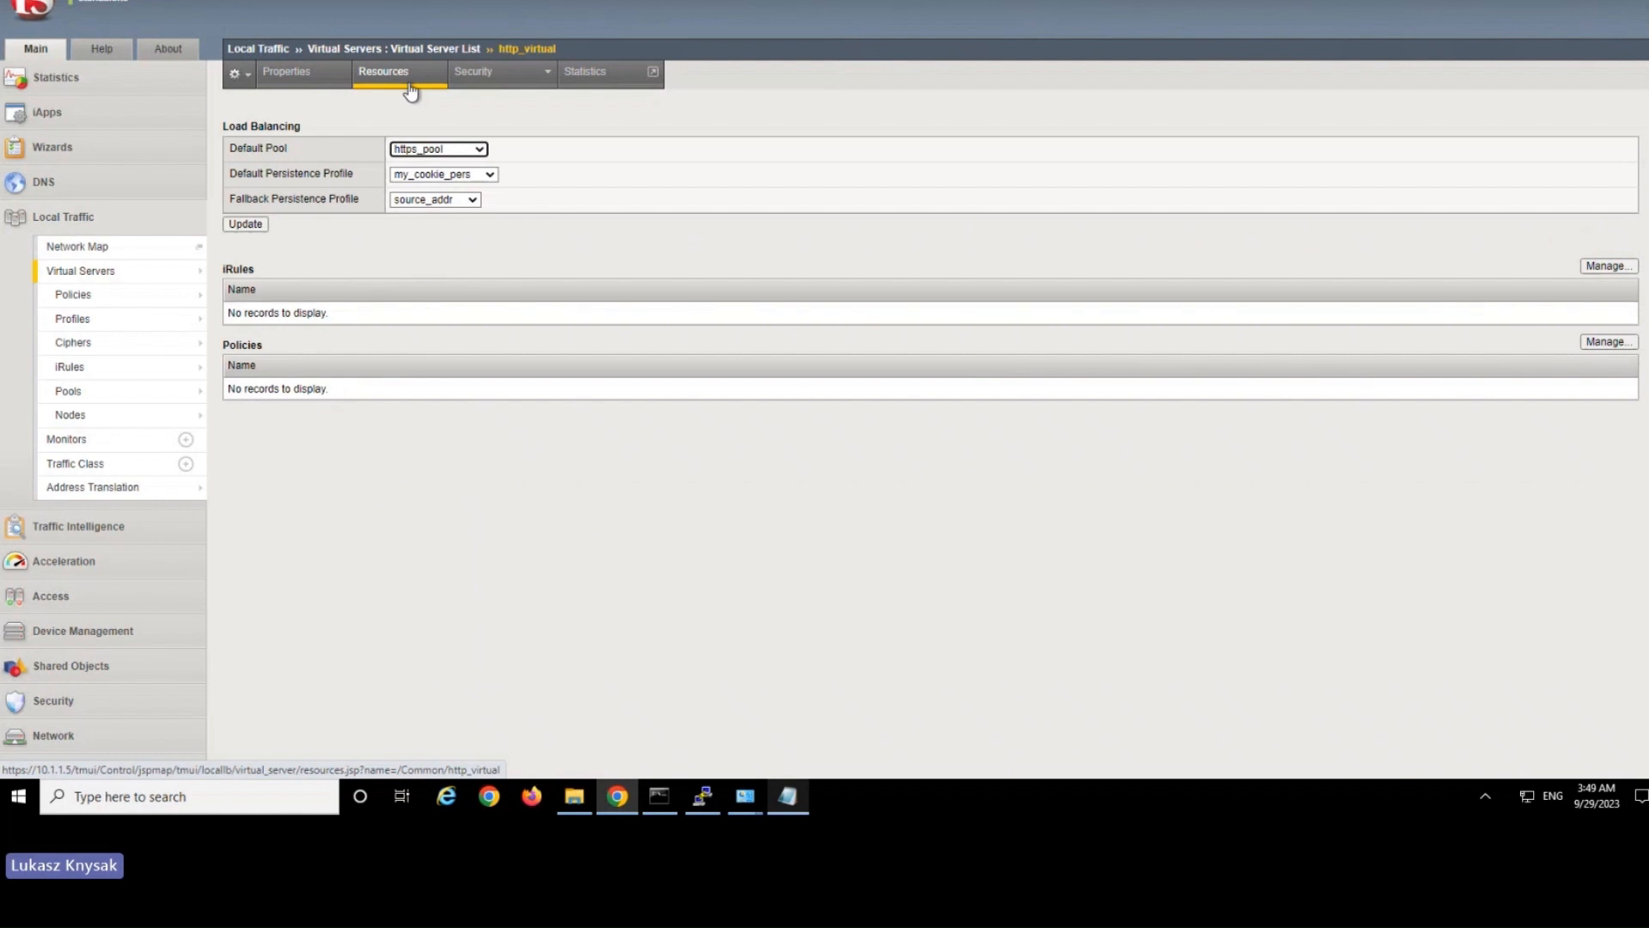
pyautogui.click(440, 150)
pyautogui.click(440, 152)
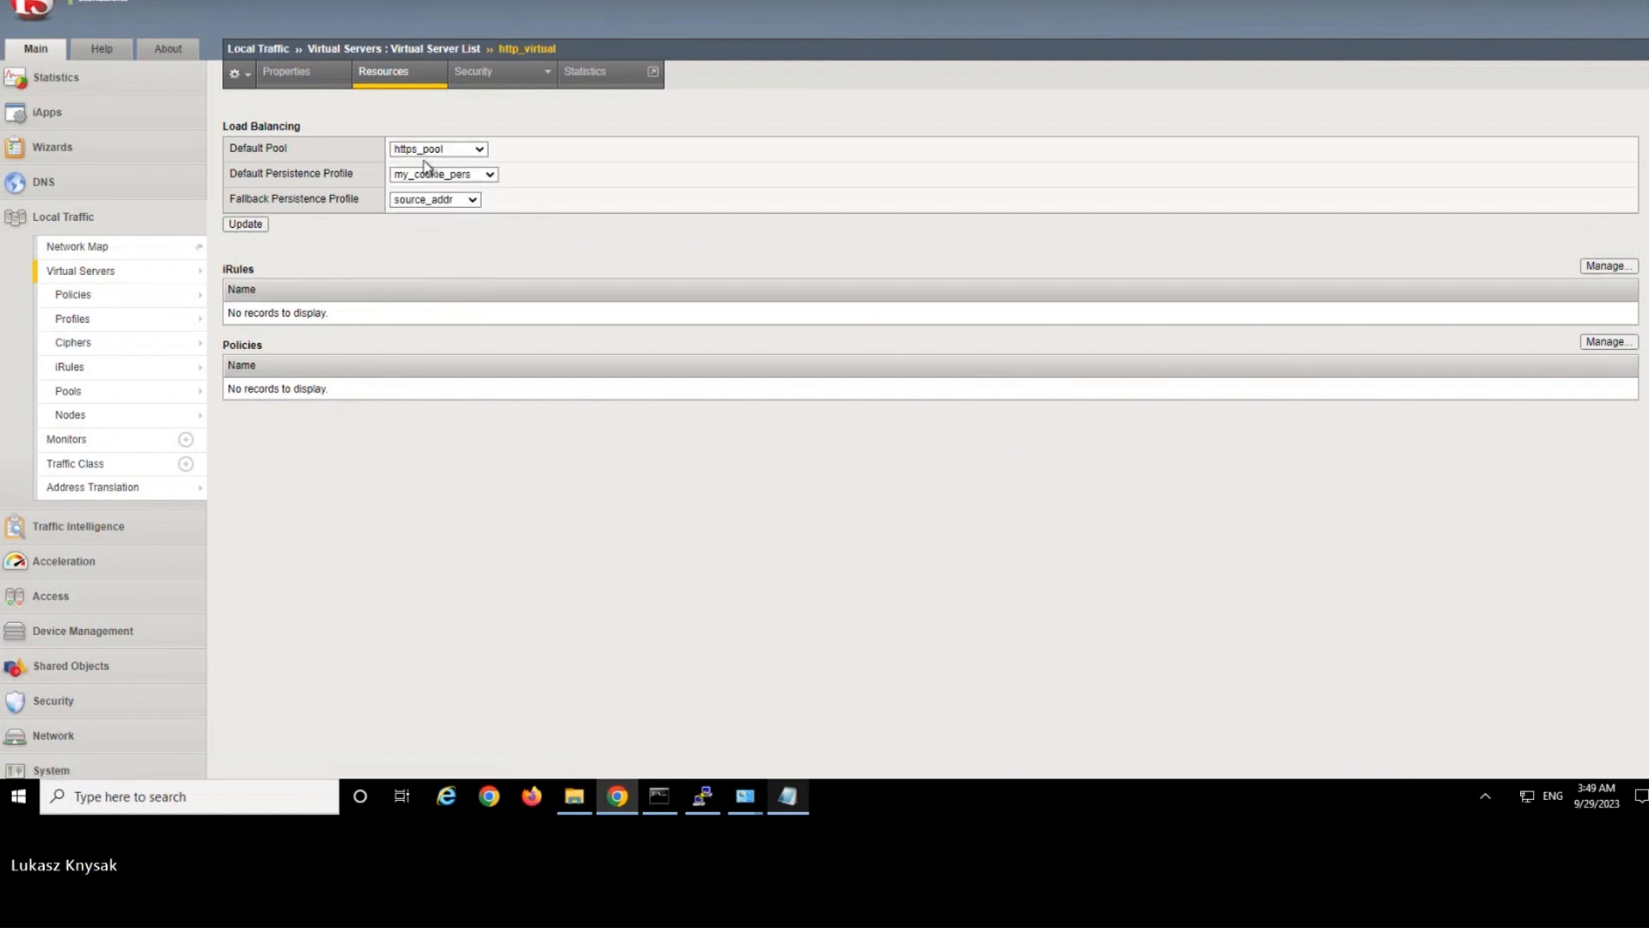
pyautogui.click(440, 150)
pyautogui.click(433, 164)
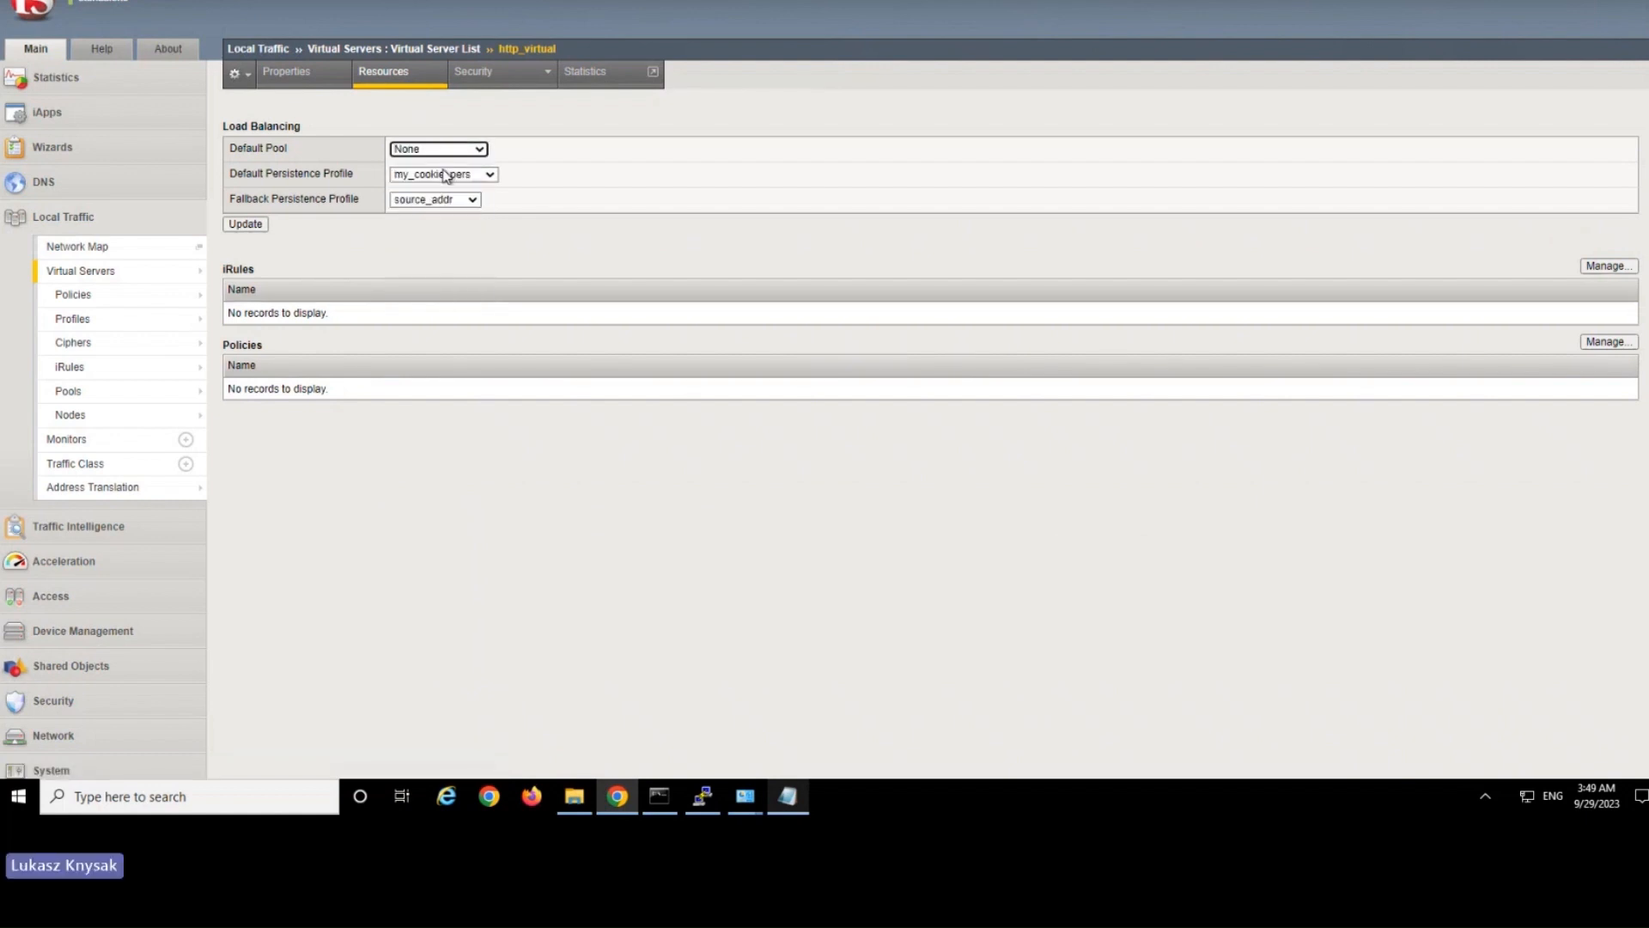
pyautogui.click(442, 175)
pyautogui.click(435, 190)
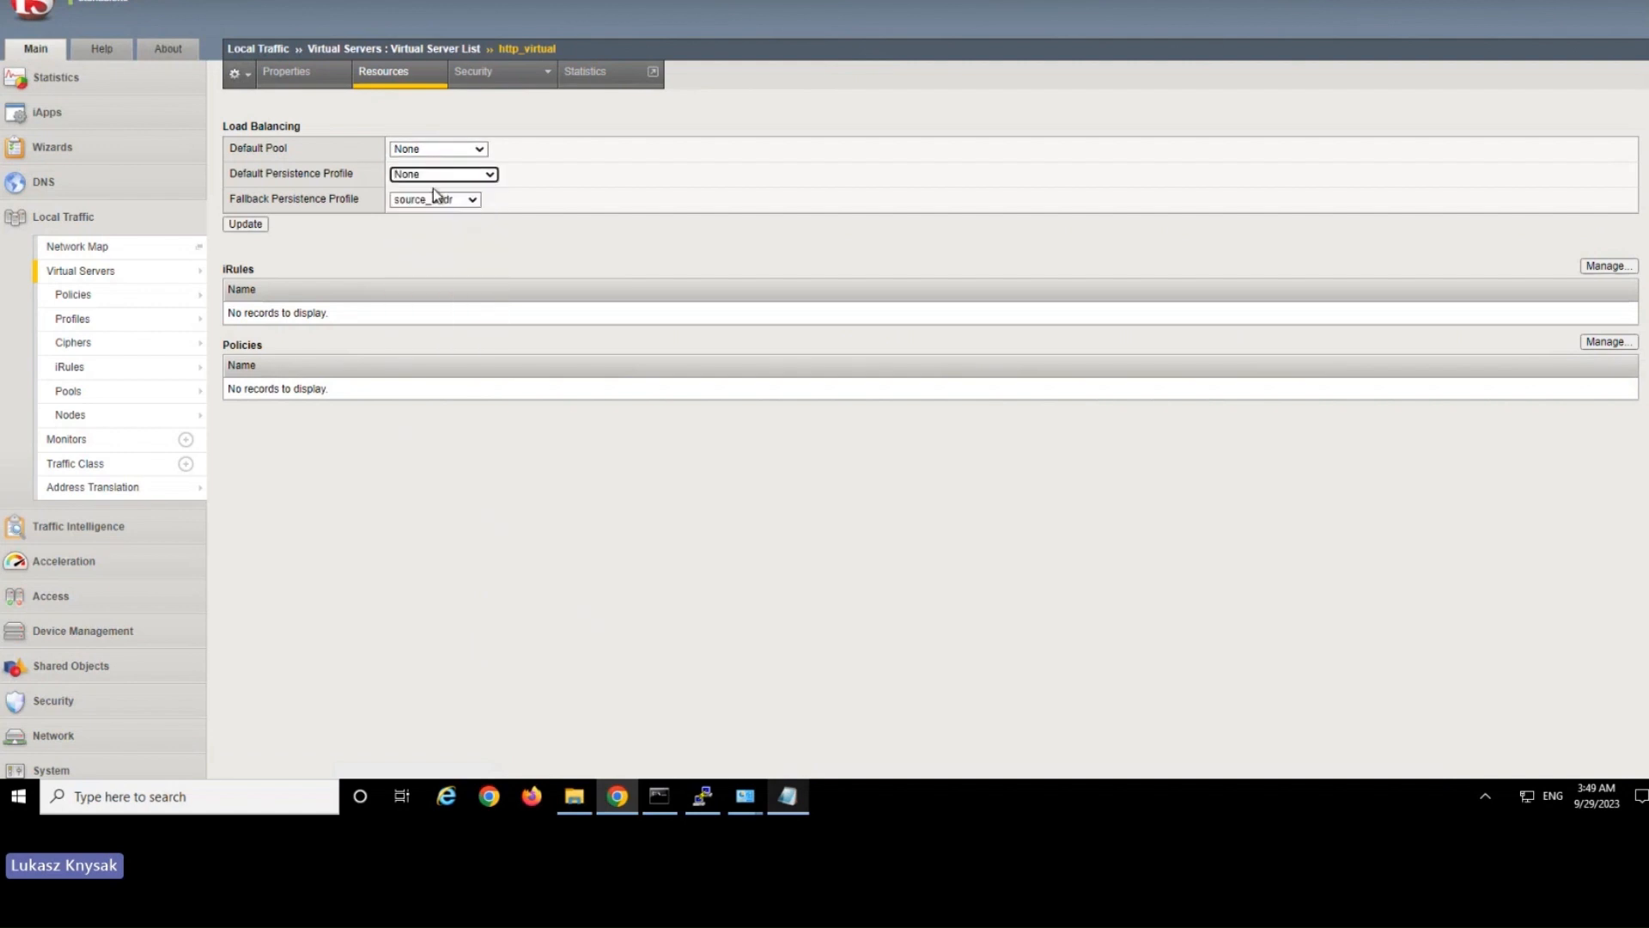
pyautogui.click(431, 204)
pyautogui.click(434, 211)
pyautogui.click(245, 227)
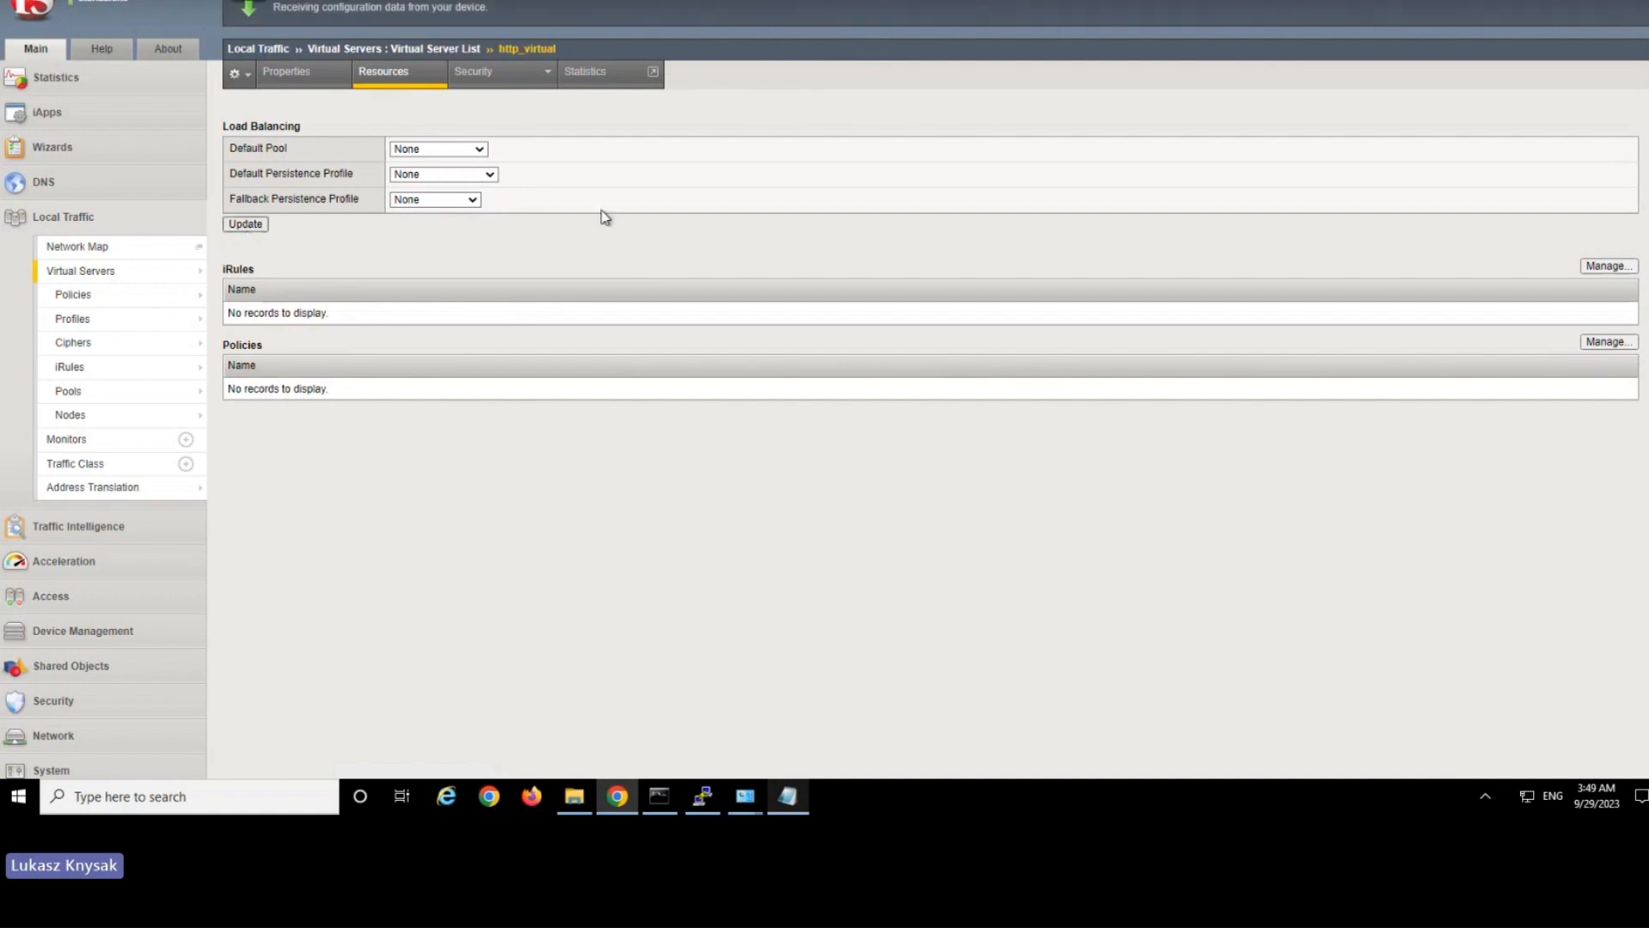
# Enable irule1 in the iRule assignments of the http_virtual virtual server and finish.
pyautogui.click(1599, 265)
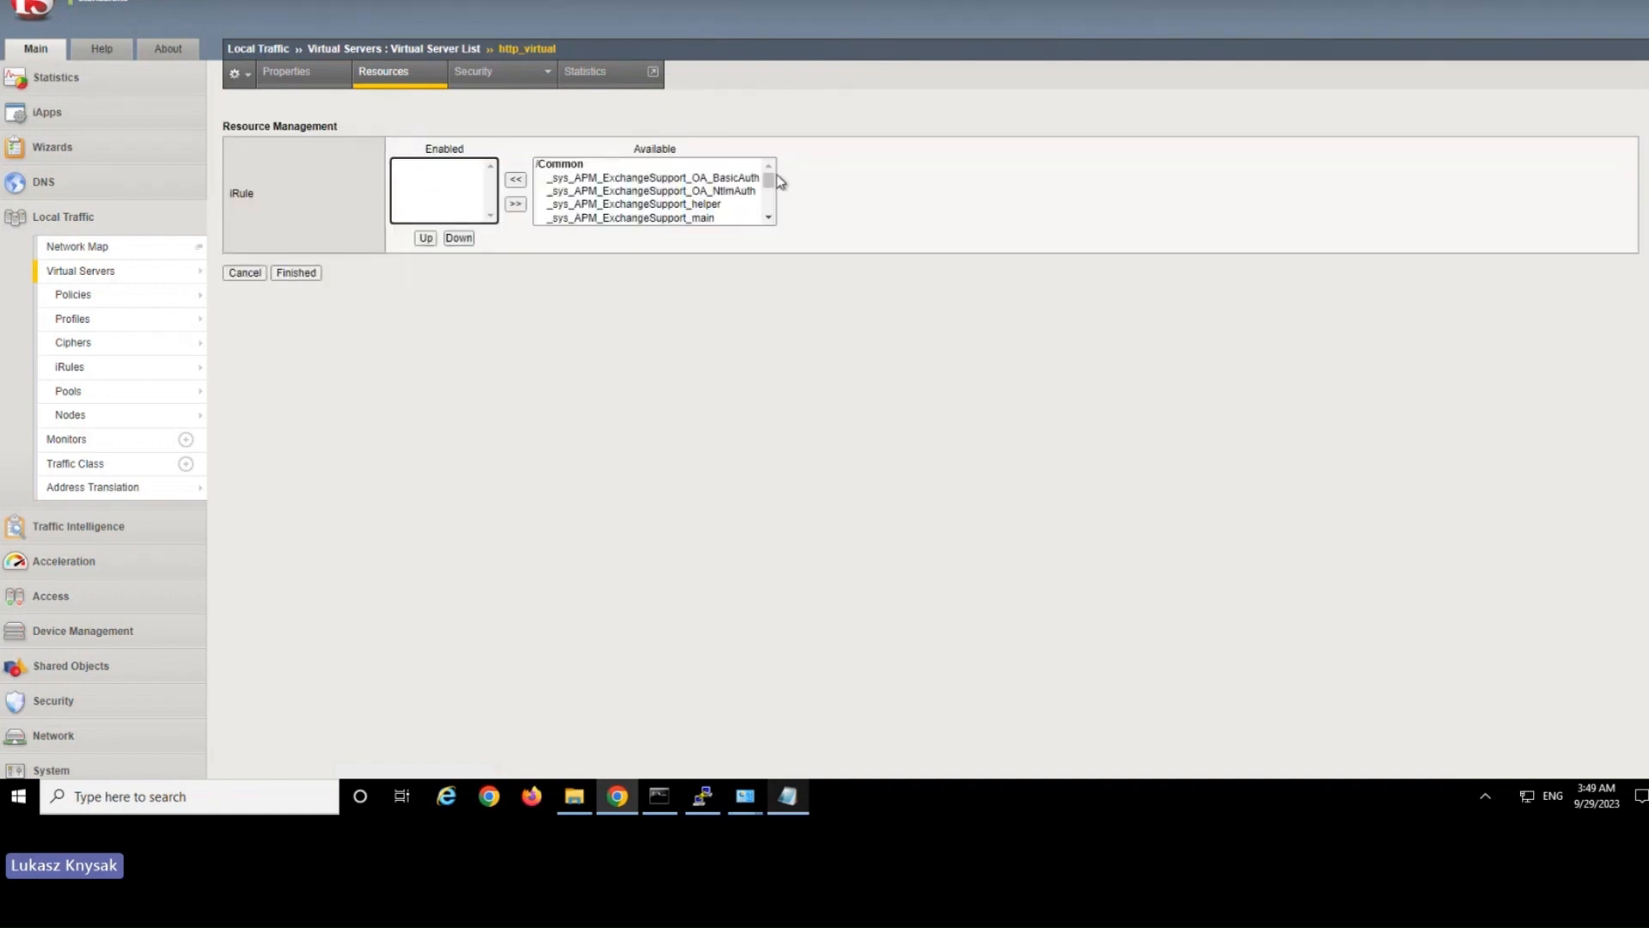
pyautogui.scroll(-5, 653, 206)
pyautogui.click(571, 204)
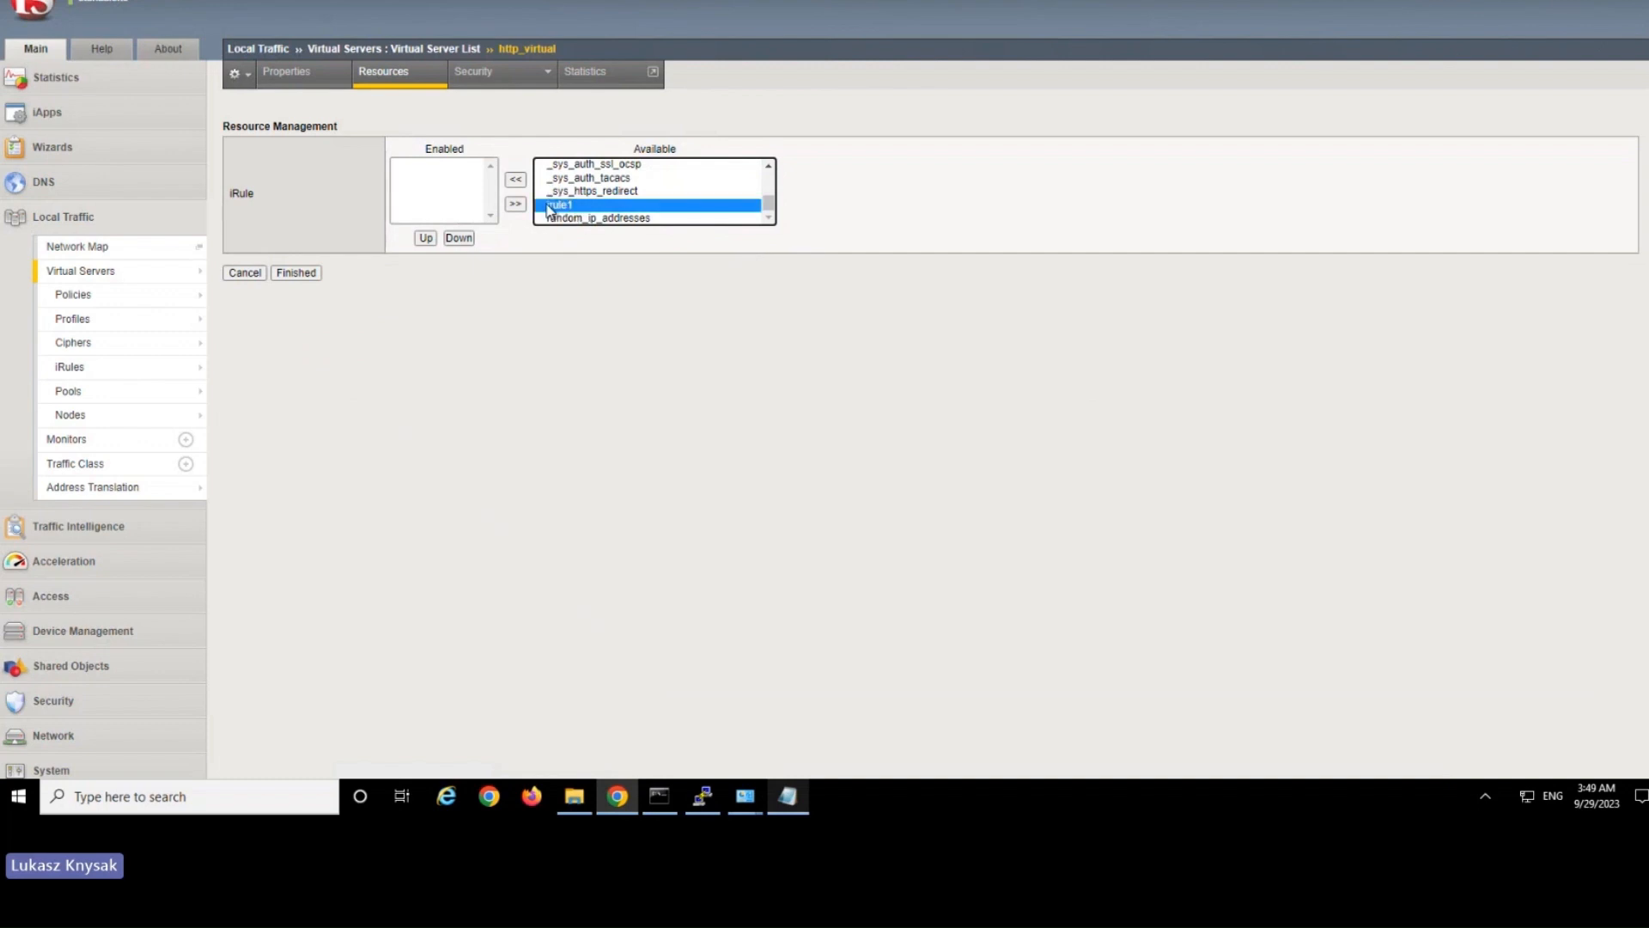
pyautogui.click(515, 180)
pyautogui.click(301, 273)
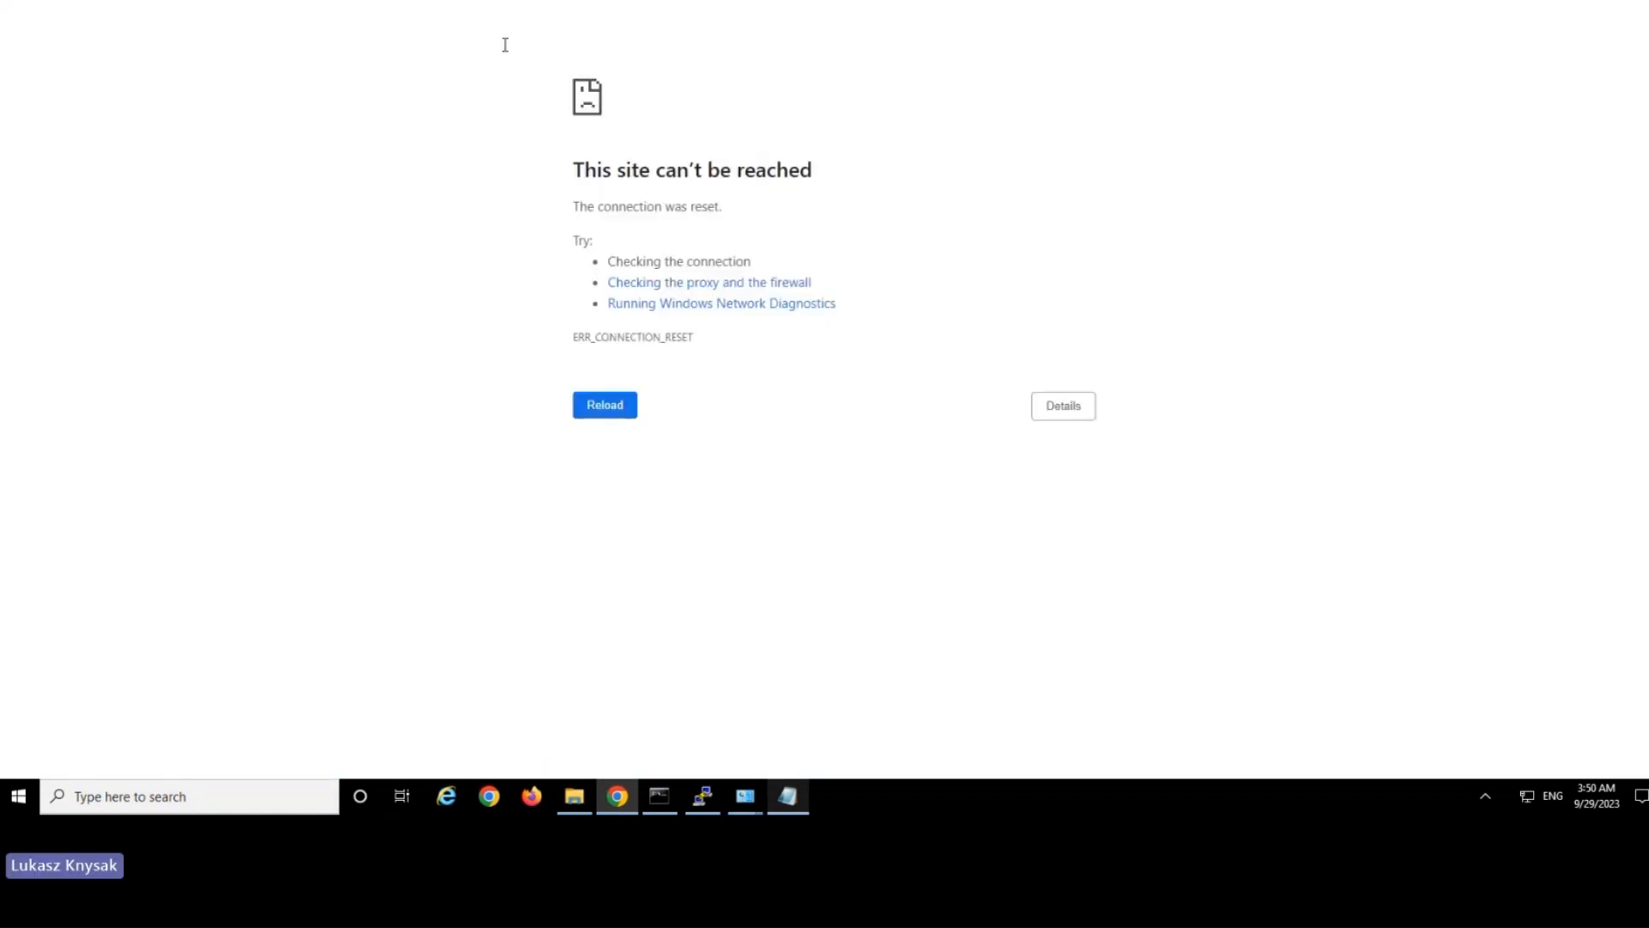
# Copy the app1.company.com host name from the hosts file in Notepad and load it in the browser.
pyautogui.moveTo(612, 206); pyautogui.dragTo(774, 215)
pyautogui.click(775, 216)
pyautogui.click(788, 796)
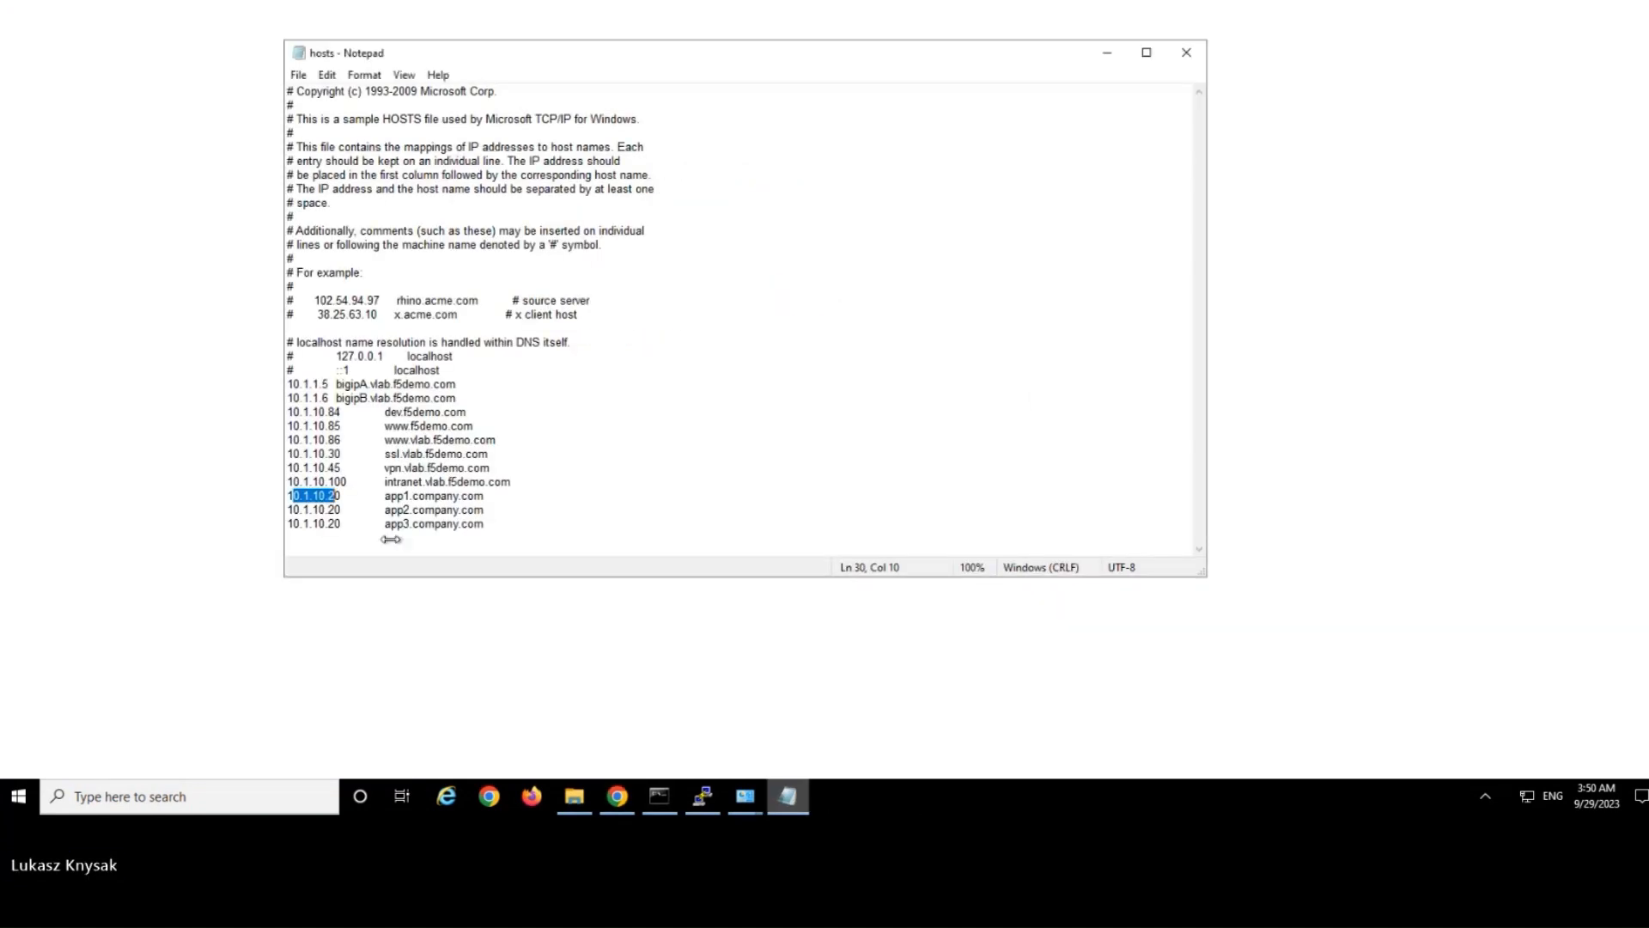
pyautogui.moveTo(498, 495); pyautogui.dragTo(383, 497)
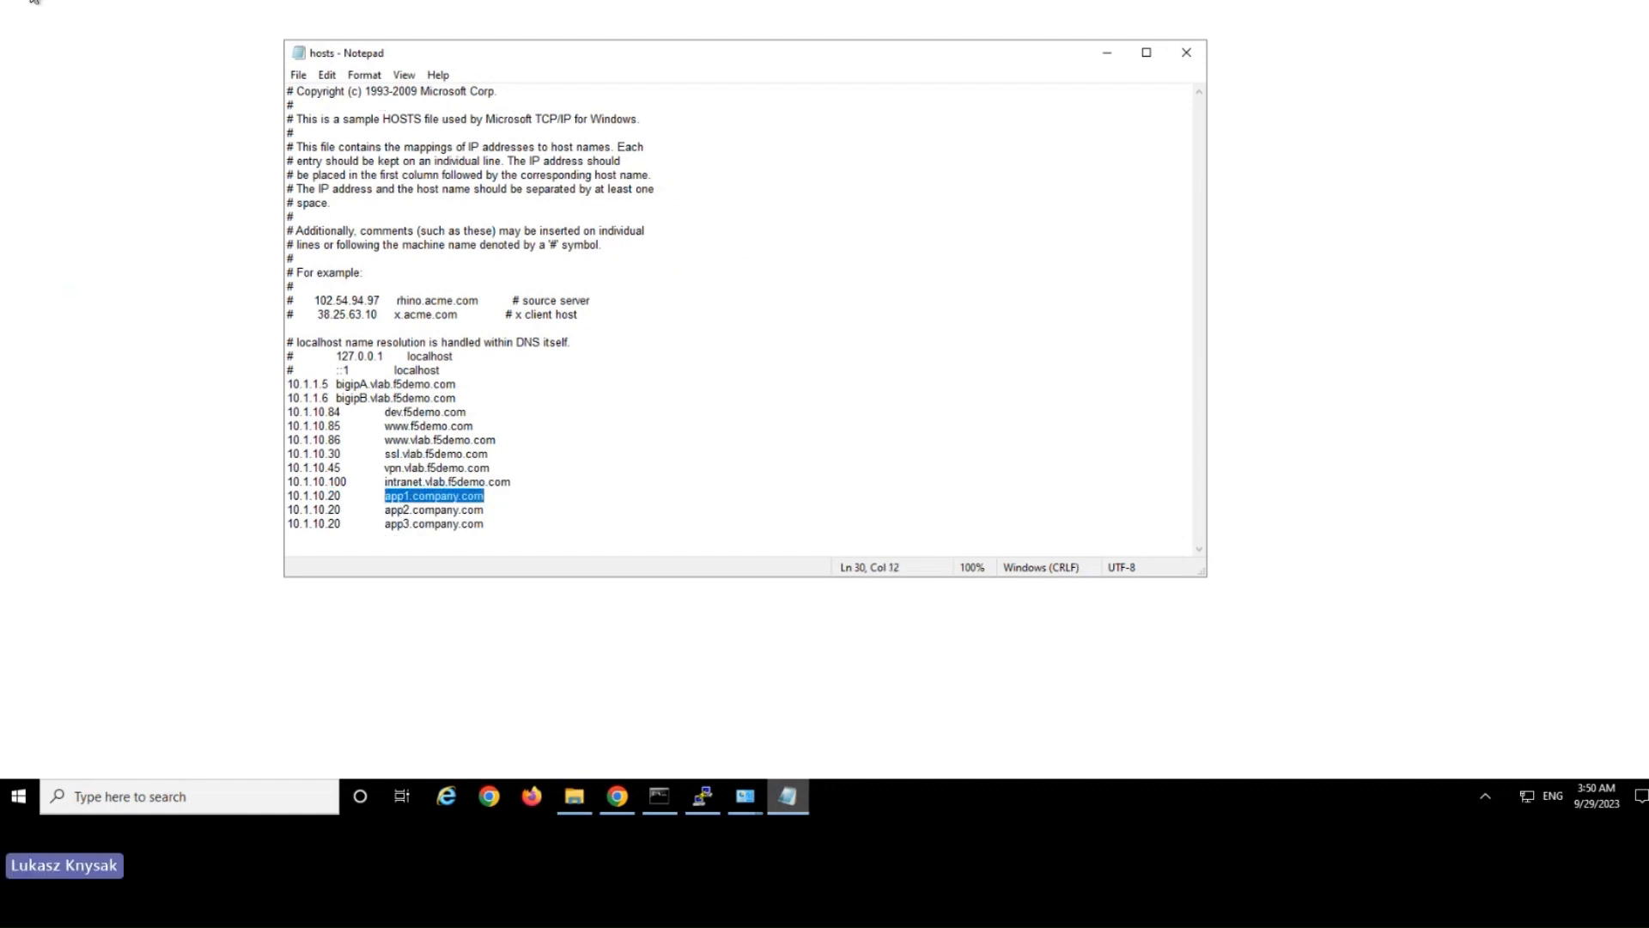
pyautogui.hotkey('alt', 'Tab')
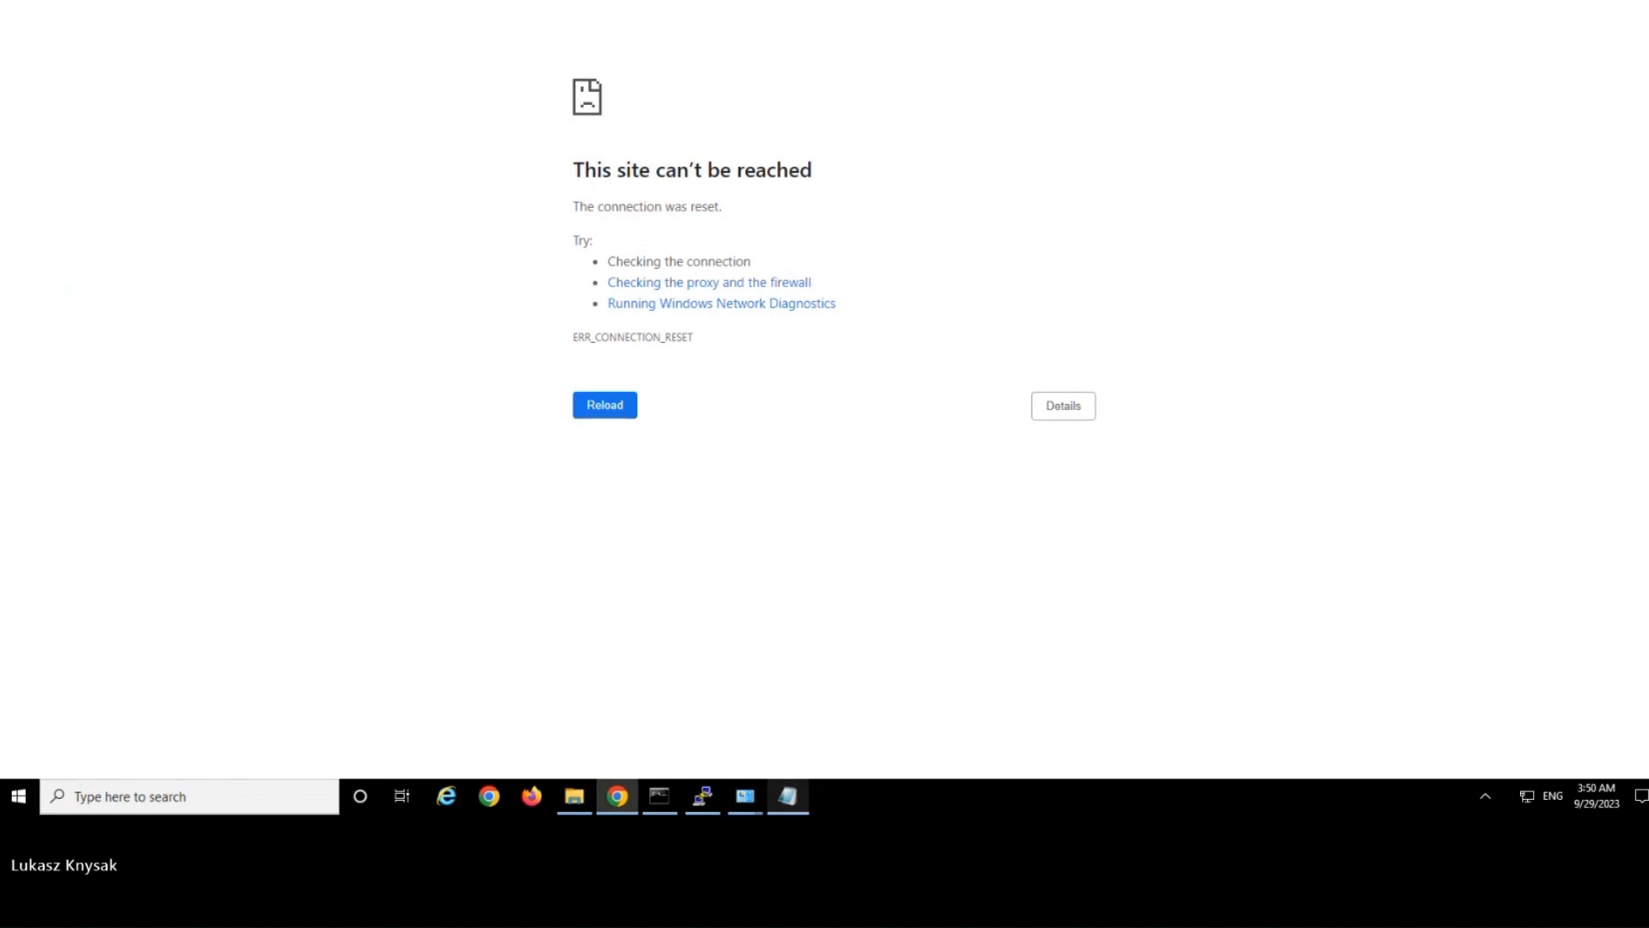
pyautogui.hotkey('ctrl', 'v')
pyautogui.press('Return')
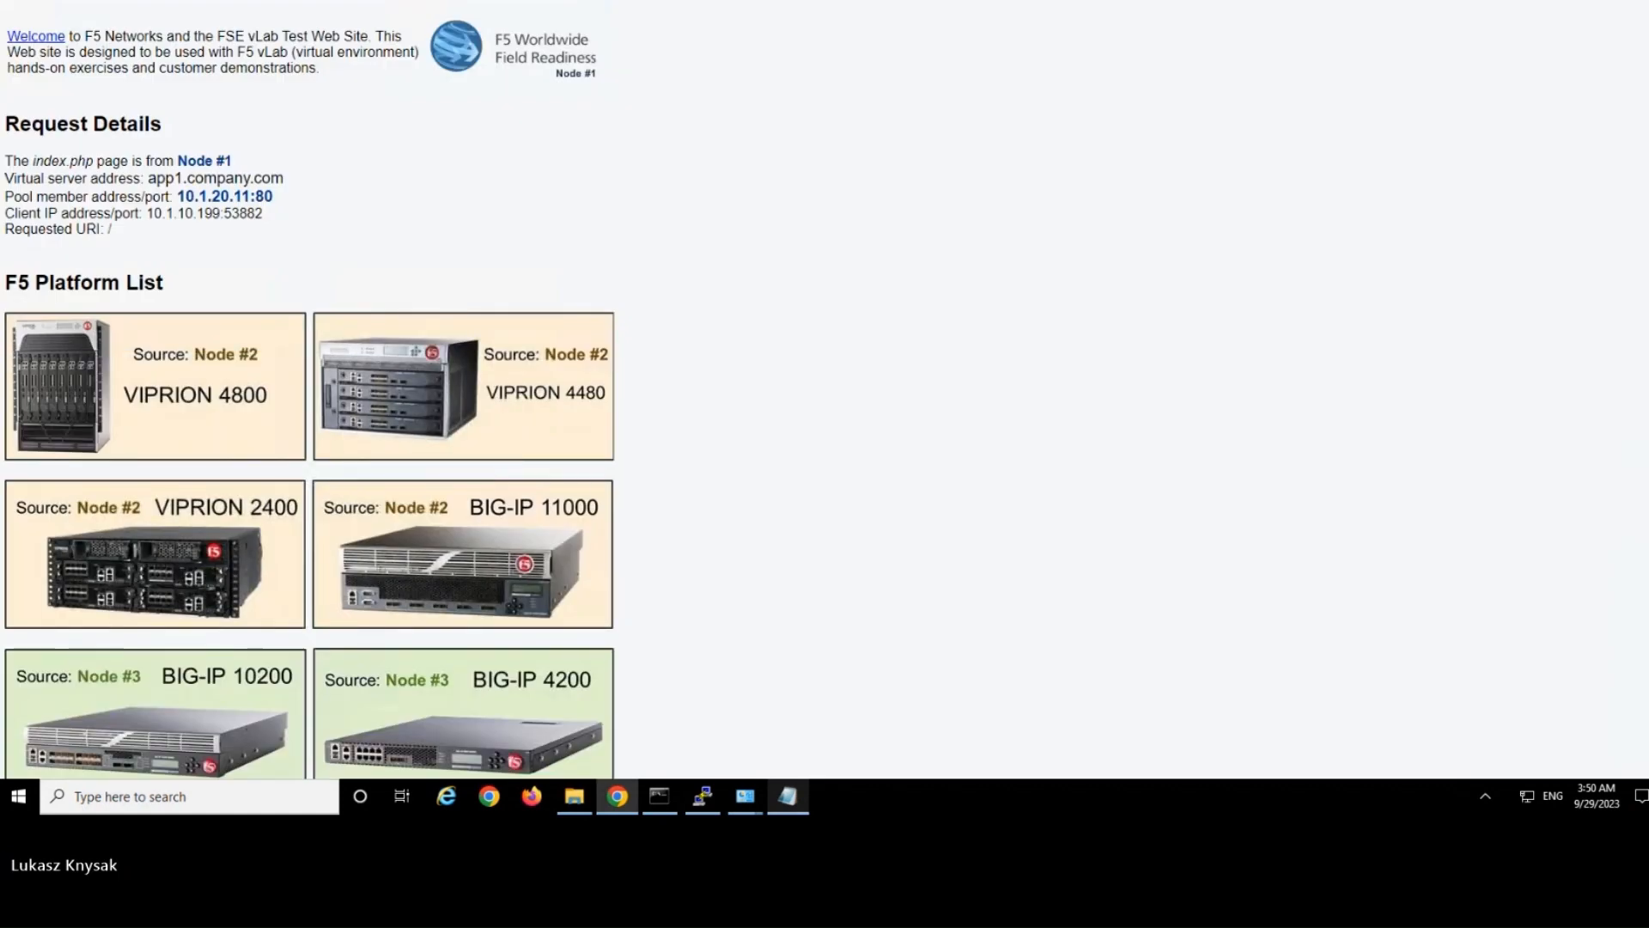
# Reload the app1.company.com test page several times and examine which node and pool member serve each request.
pyautogui.moveTo(189, 22); pyautogui.dragTo(383, 227)
pyautogui.click(383, 227)
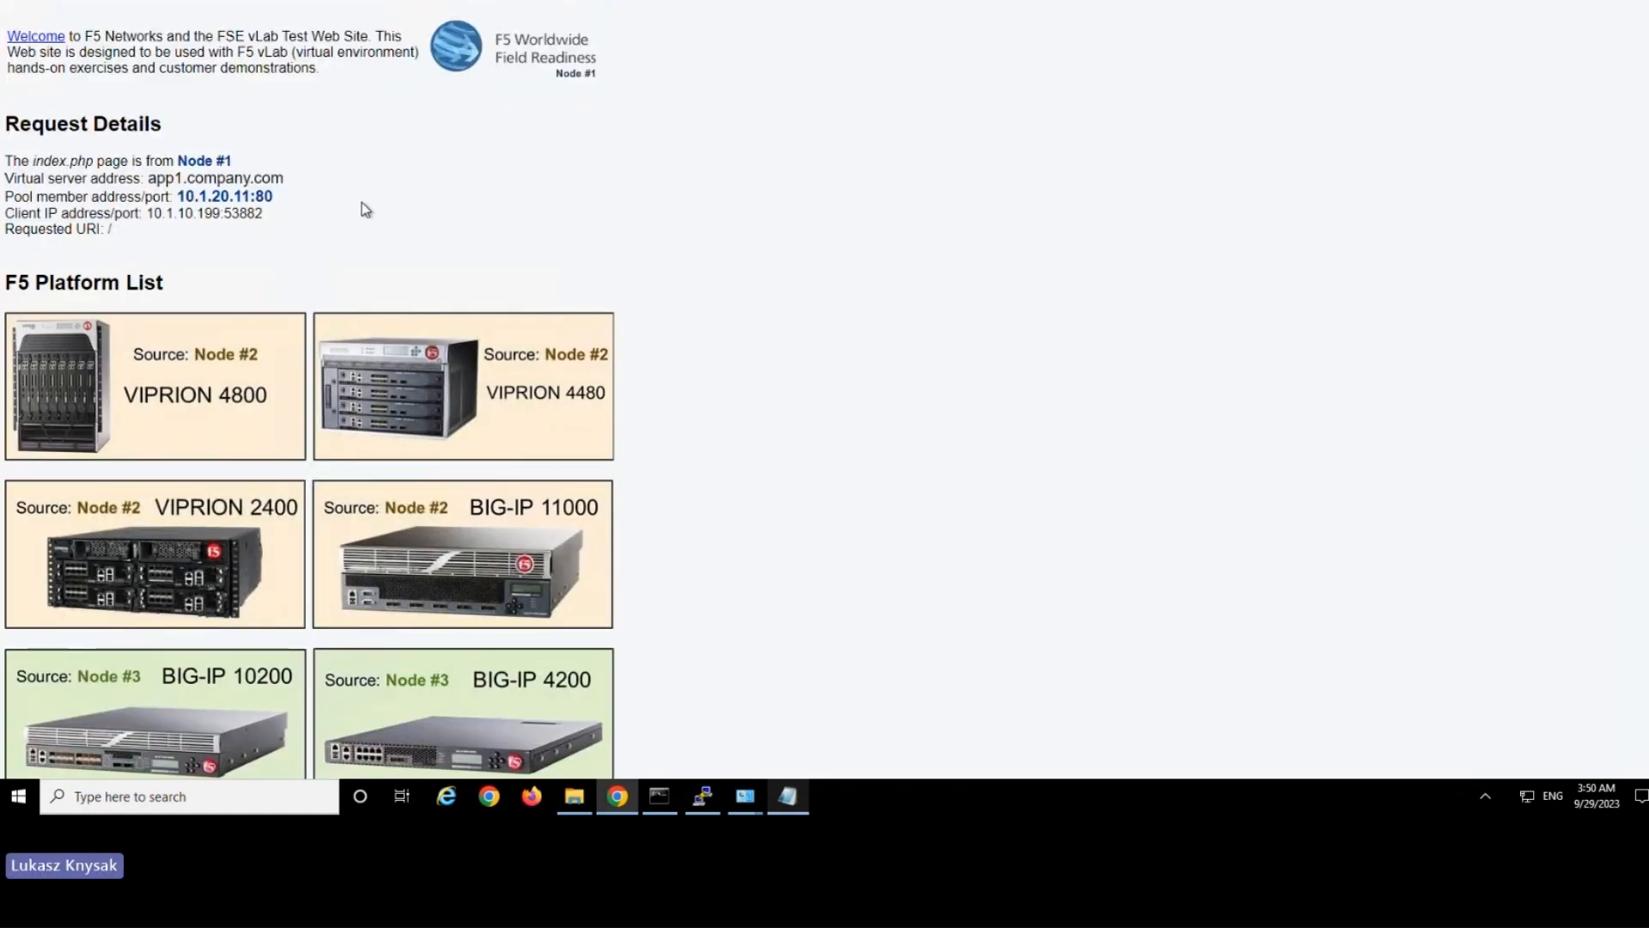
pyautogui.press('F5')
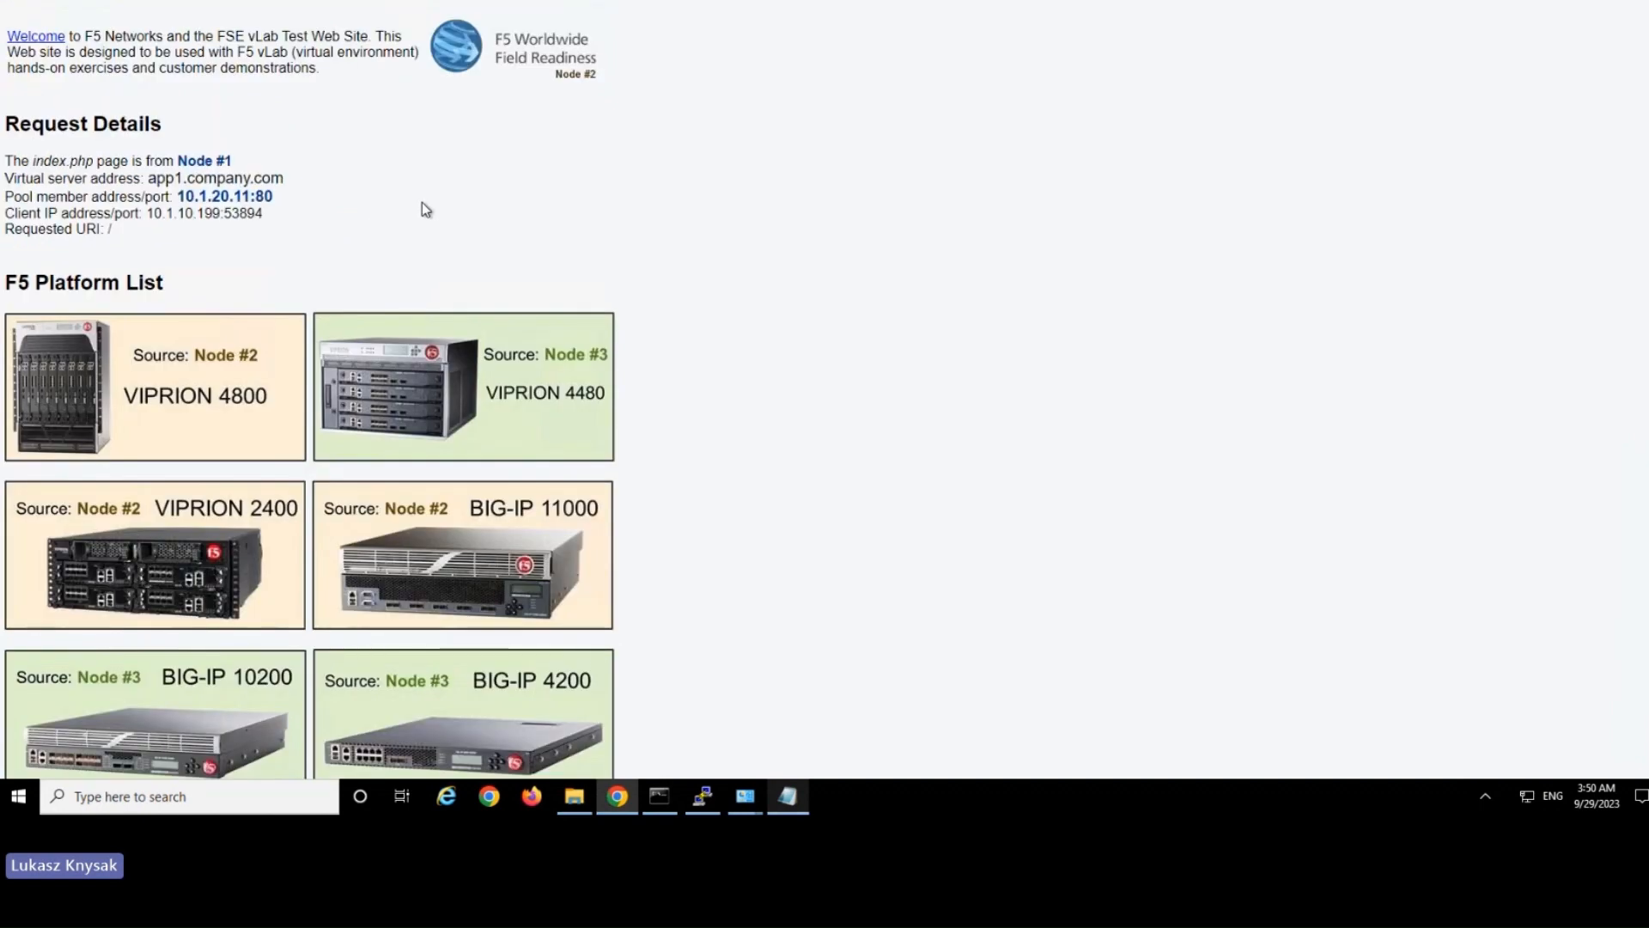
pyautogui.press('F5')
pyautogui.press('F5')
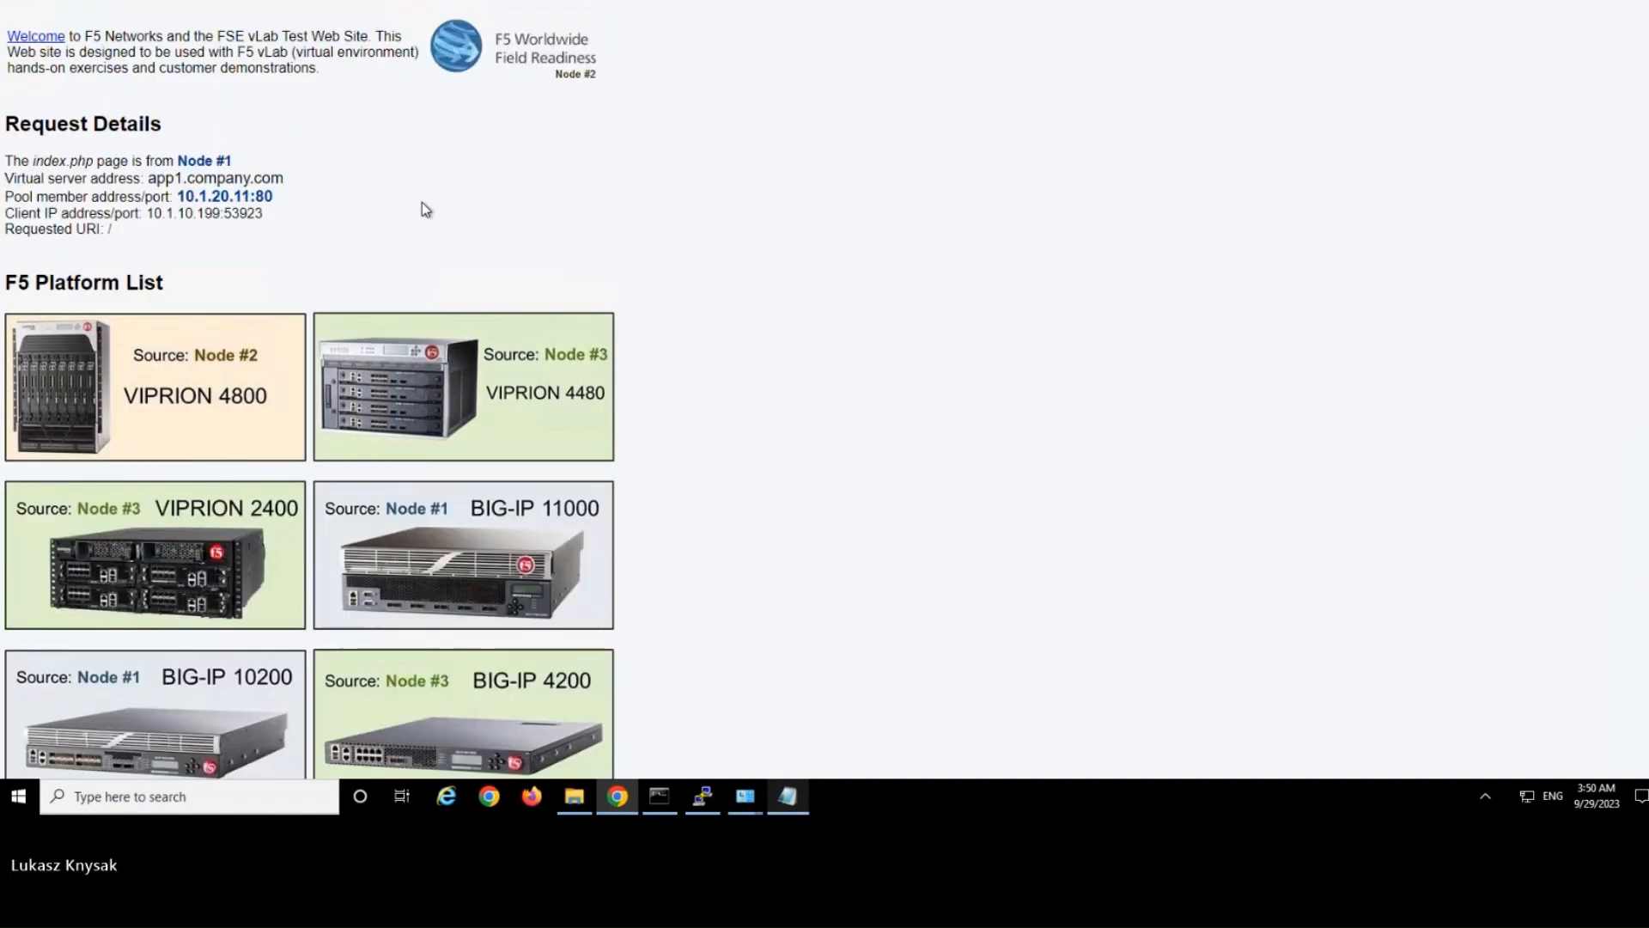
pyautogui.press('F5')
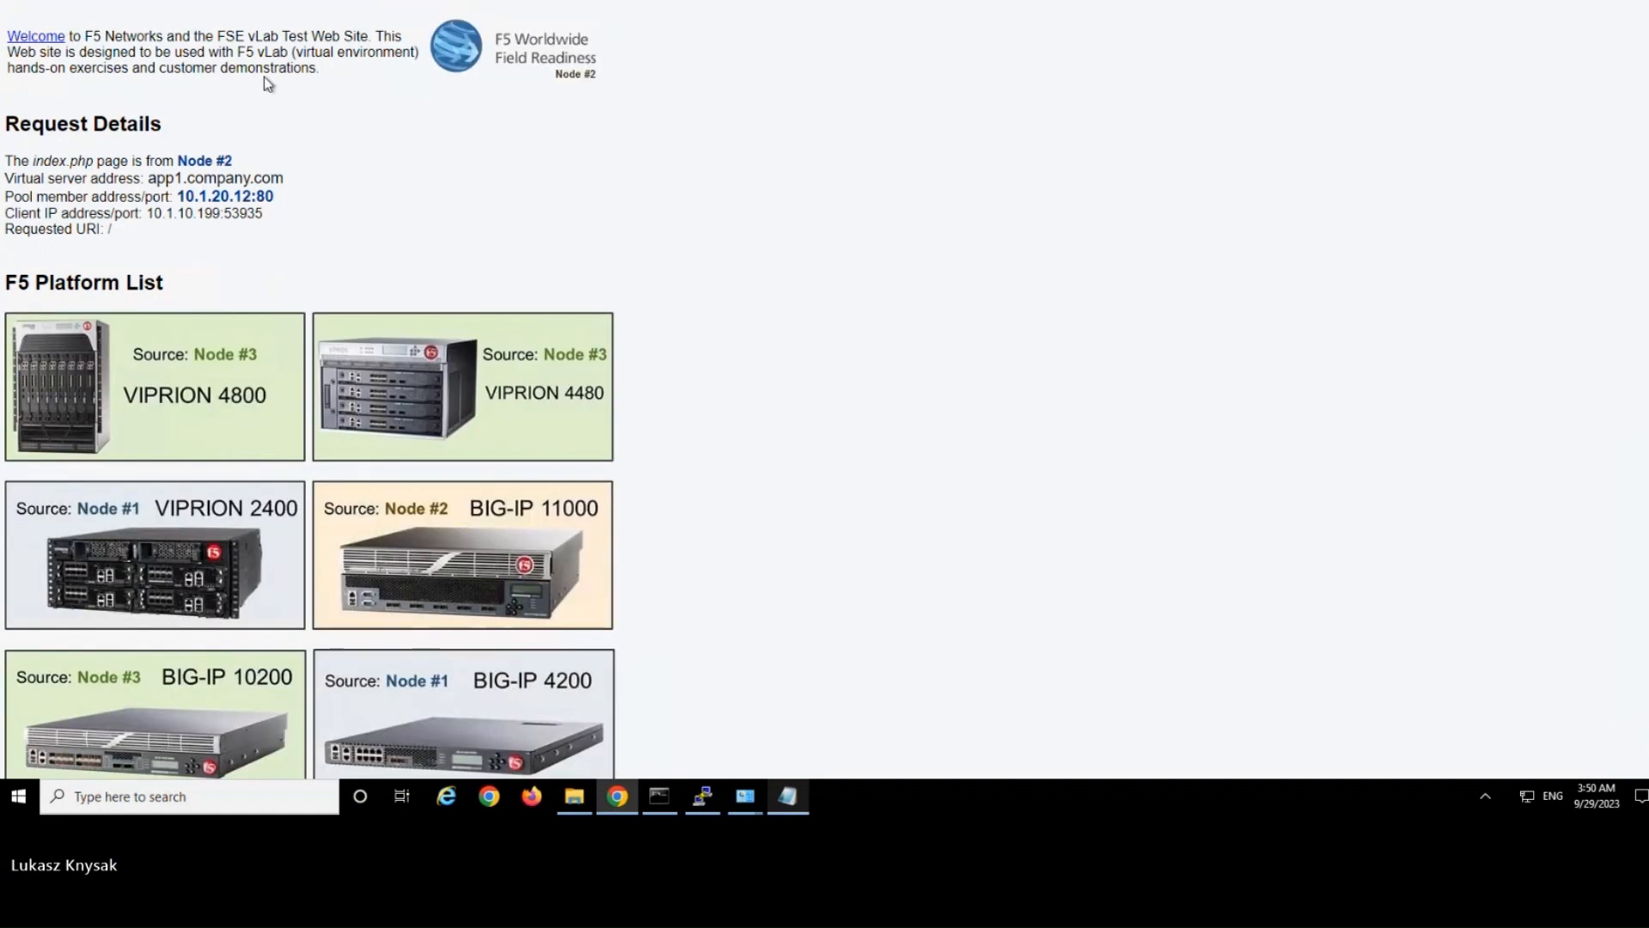
pyautogui.moveTo(230, 49); pyautogui.dragTo(362, 241)
pyautogui.click(364, 244)
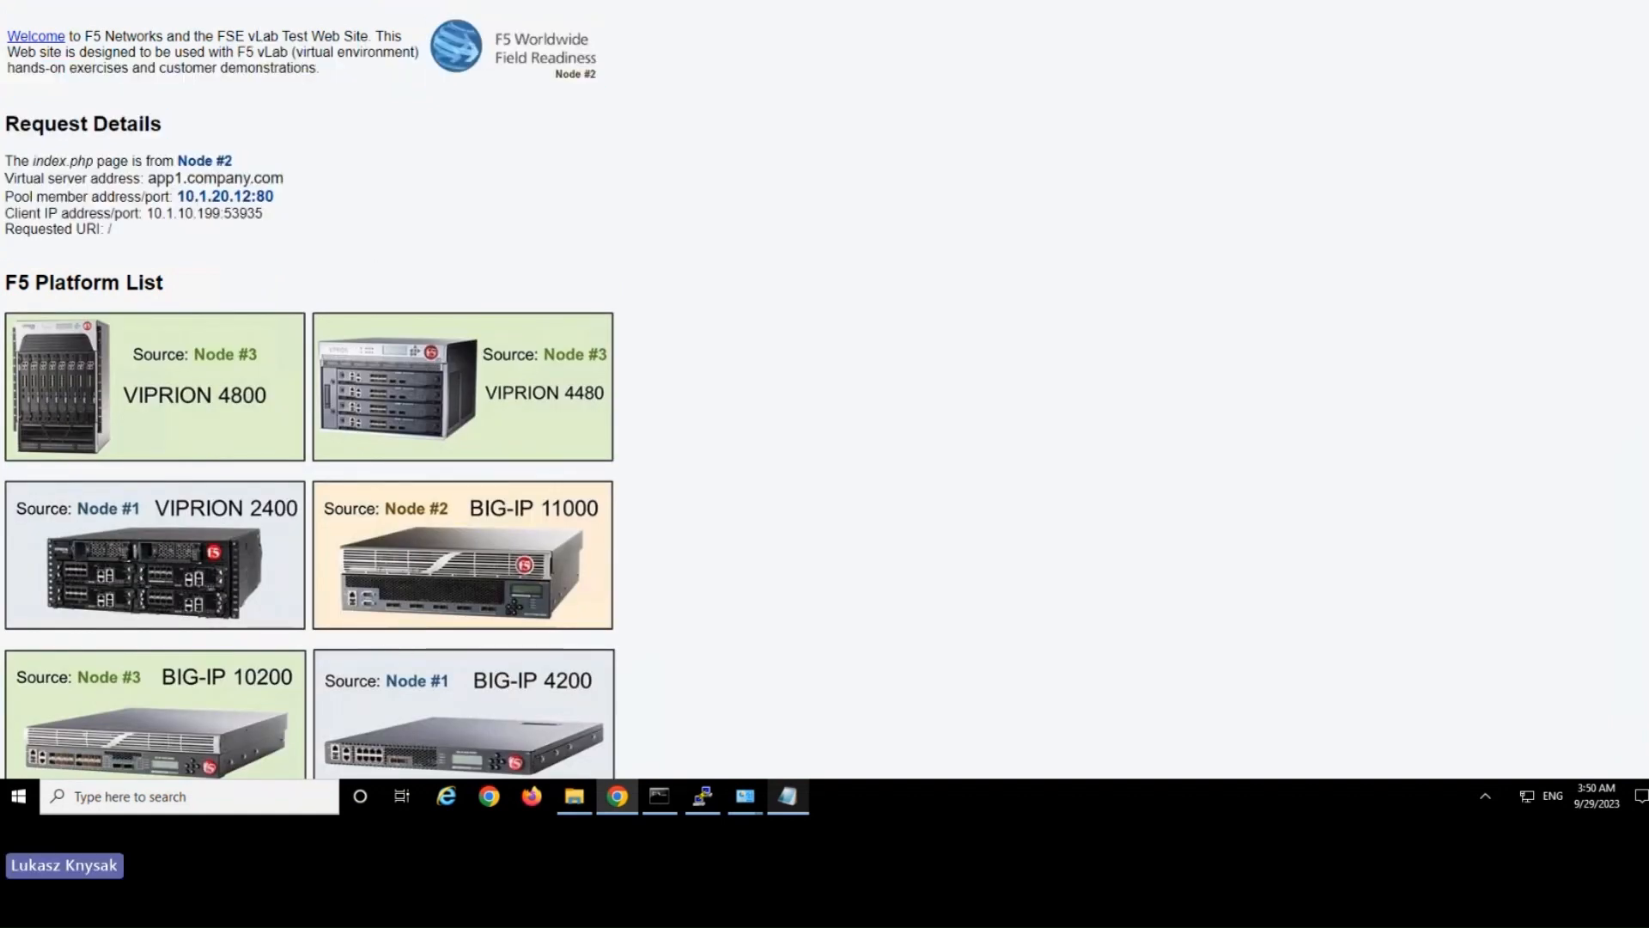
# Check http_virtual's resource settings and the company.com host entries in the hosts file.
pyautogui.hotkey('ctrl', 'Tab')
pyautogui.click(463, 445)
pyautogui.click(292, 74)
pyautogui.click(246, 225)
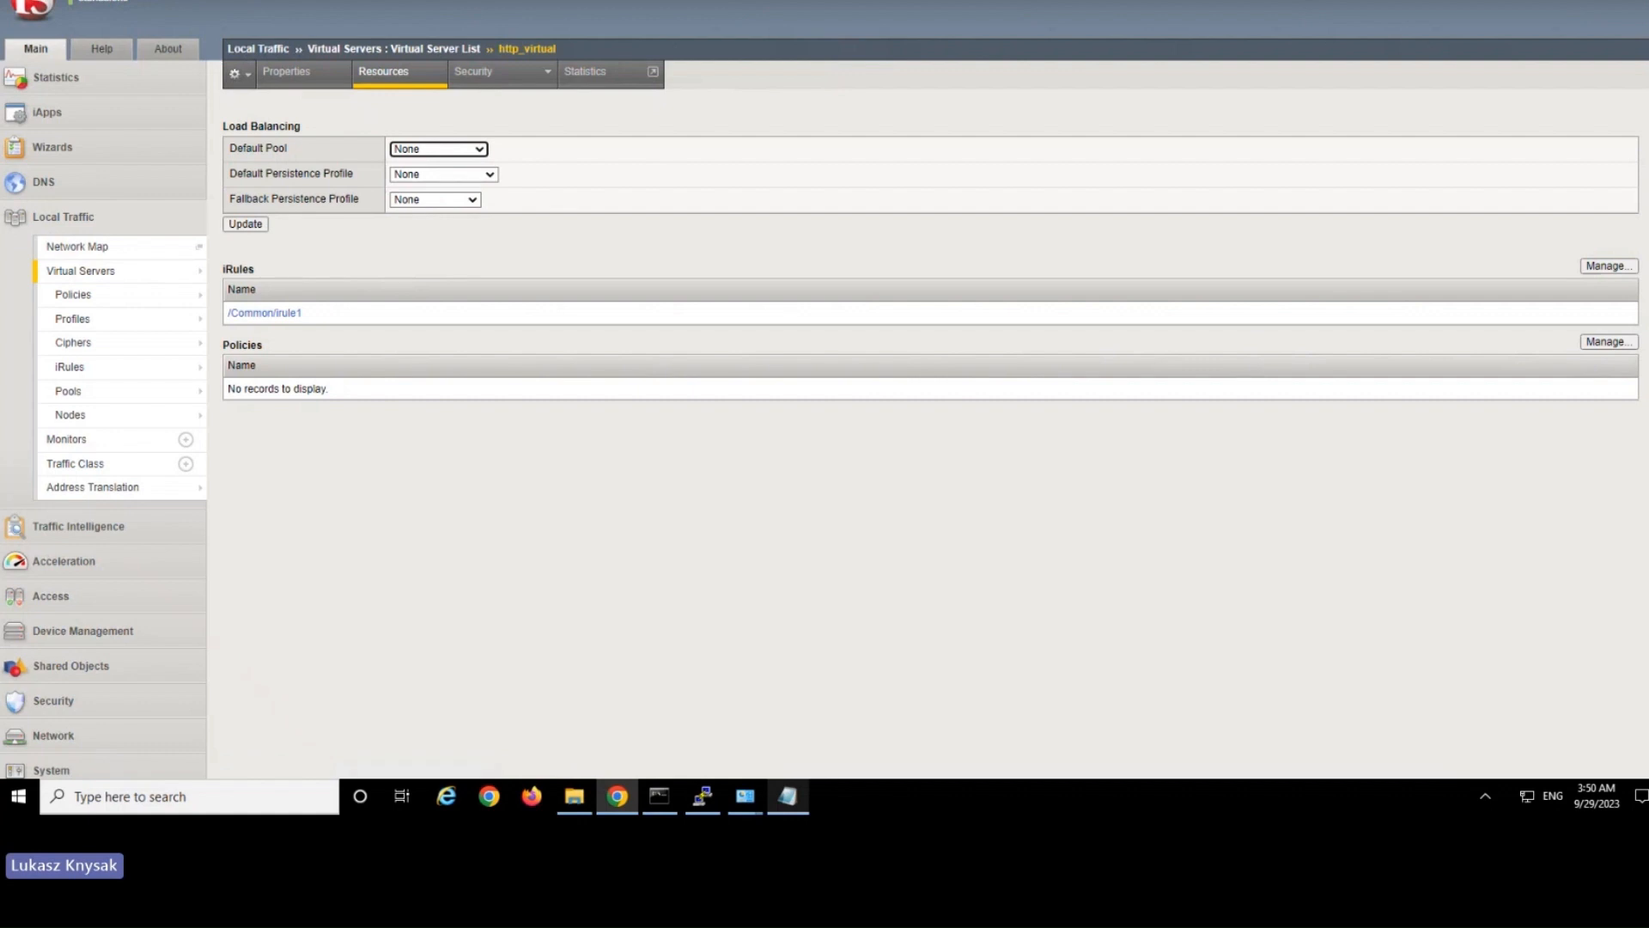
pyautogui.hotkey('ctrl', 'Tab')
pyautogui.click(791, 801)
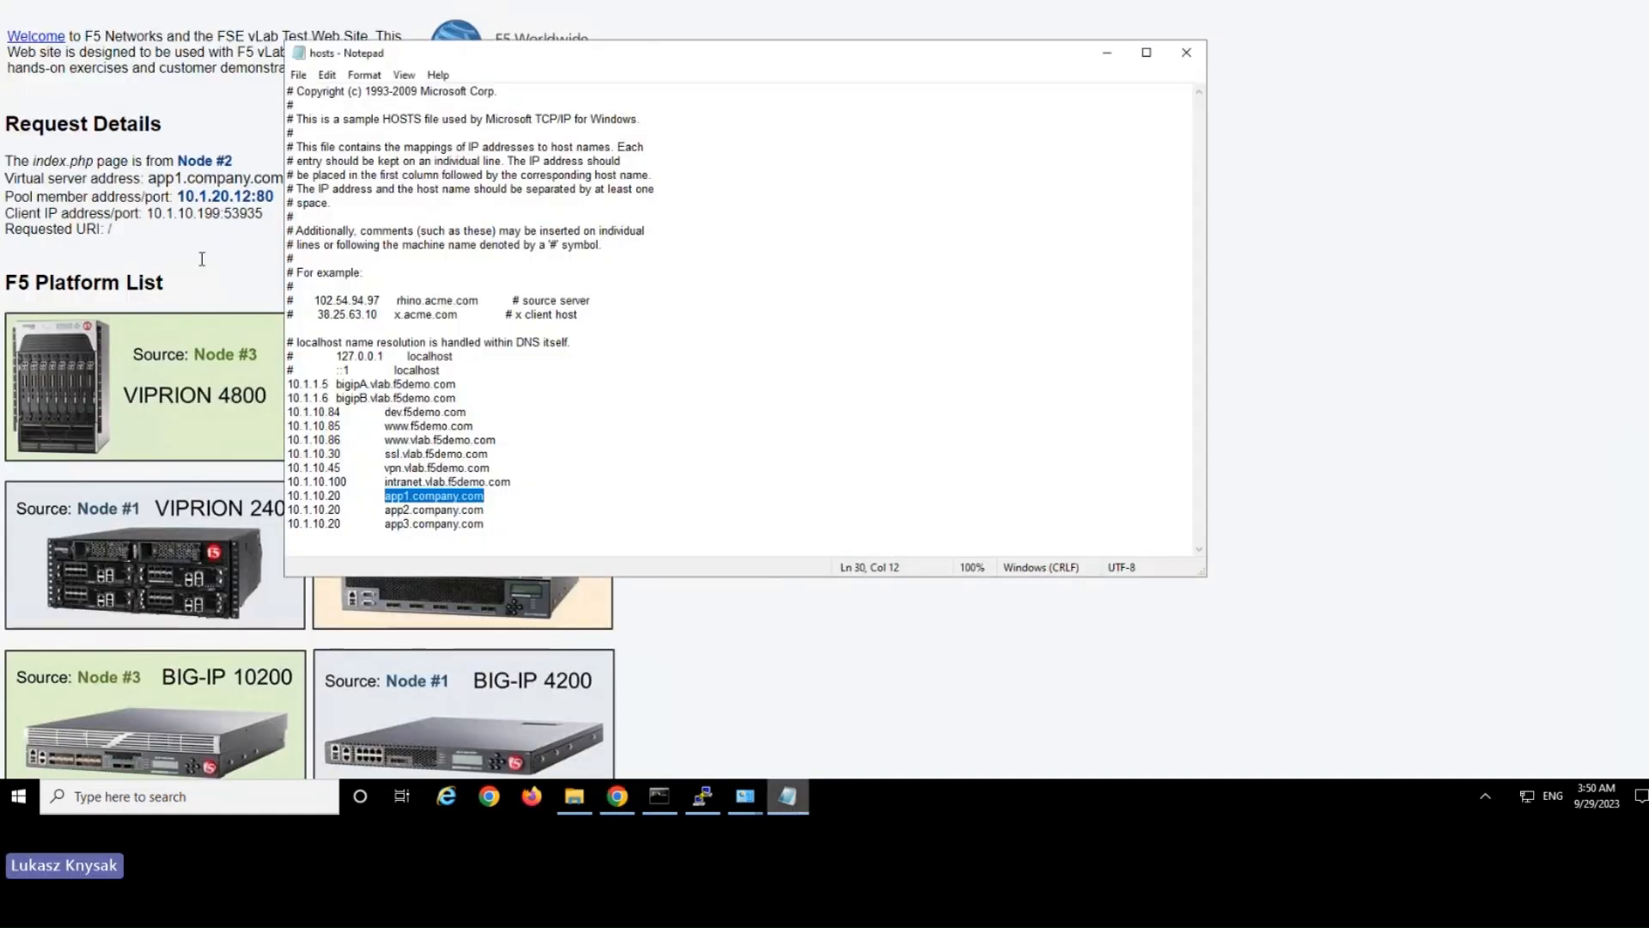
pyautogui.click(232, 383)
# Set the service port of http_virtual to 80 in its general properties.
pyautogui.hotkey('ctrl', 'Tab')
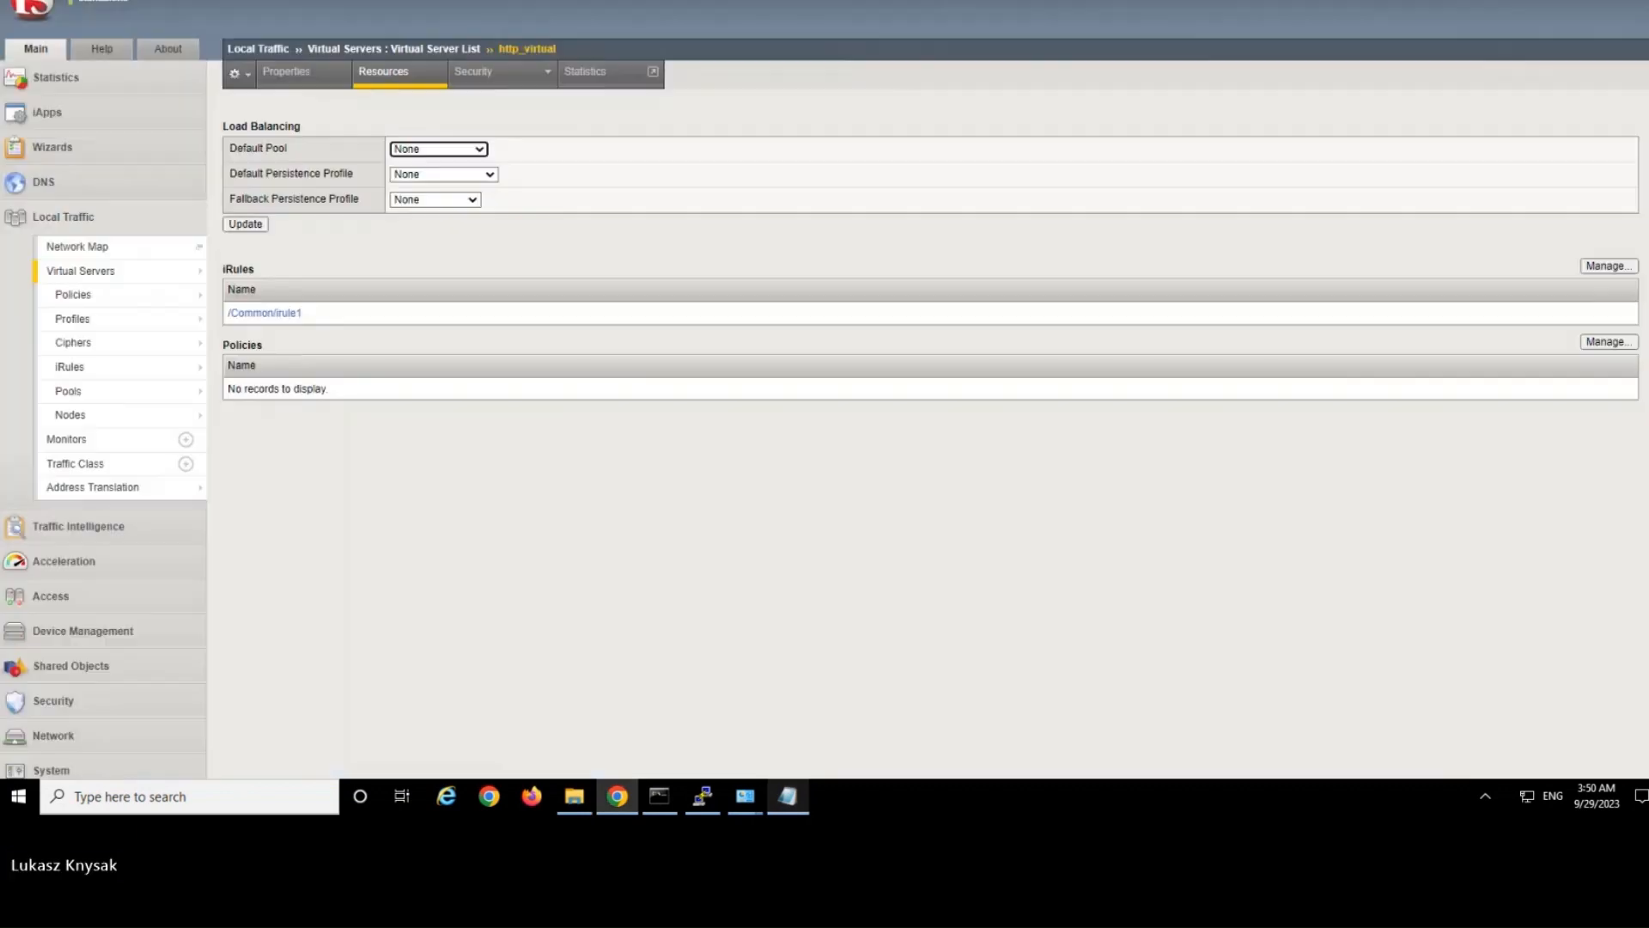
pyautogui.click(288, 73)
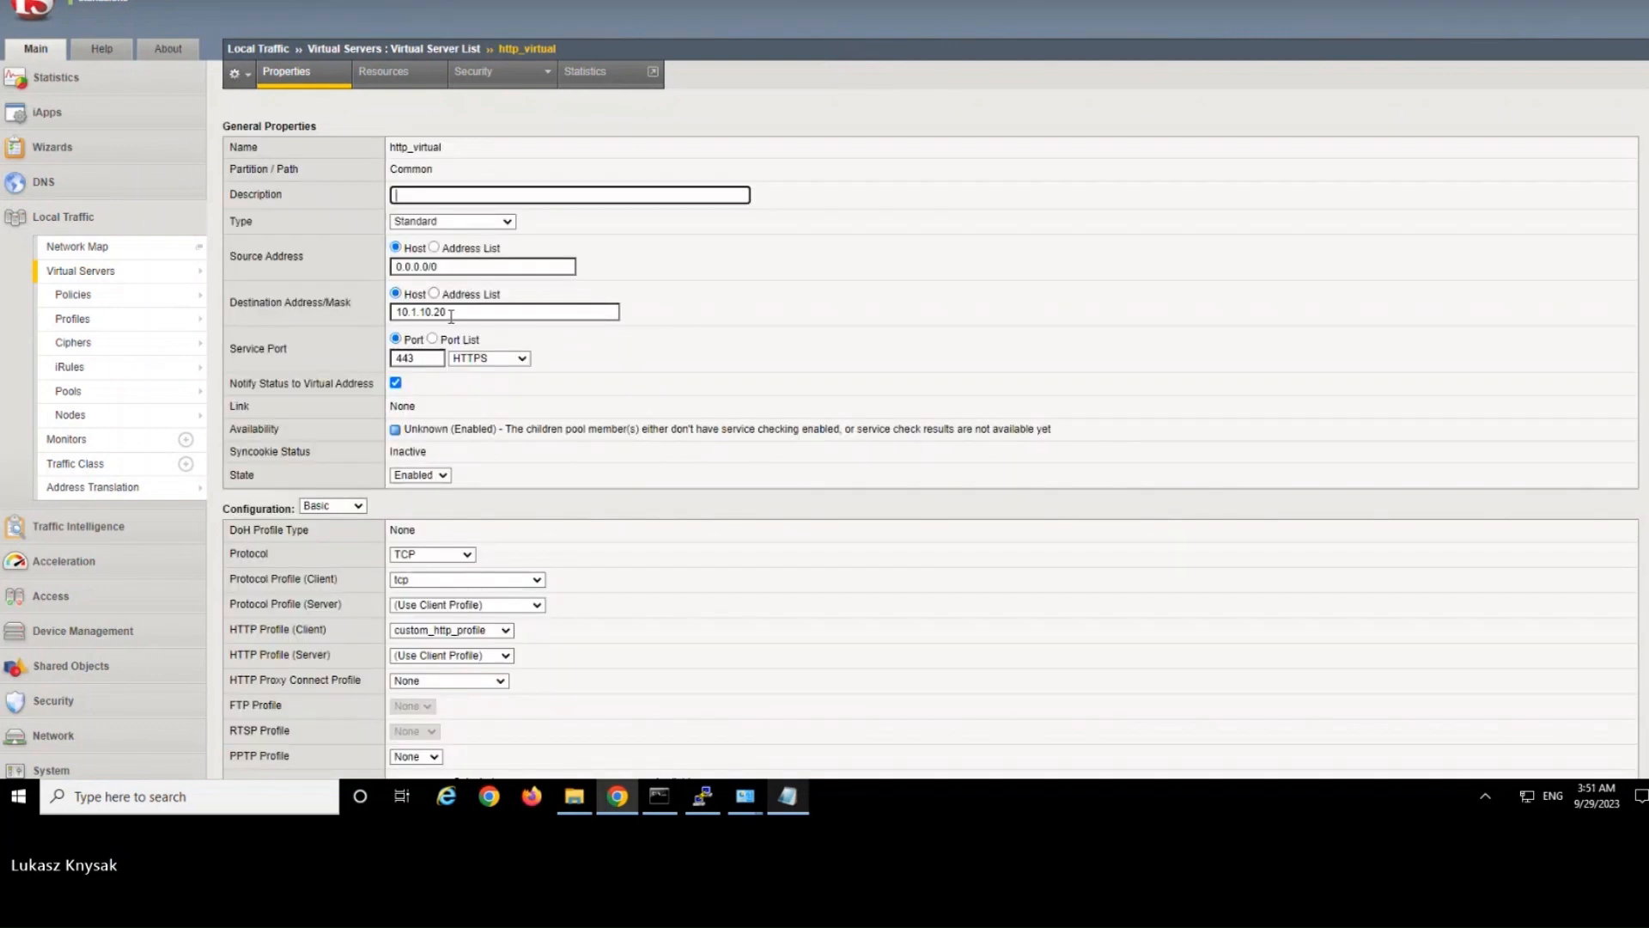
pyautogui.doubleClick(431, 359)
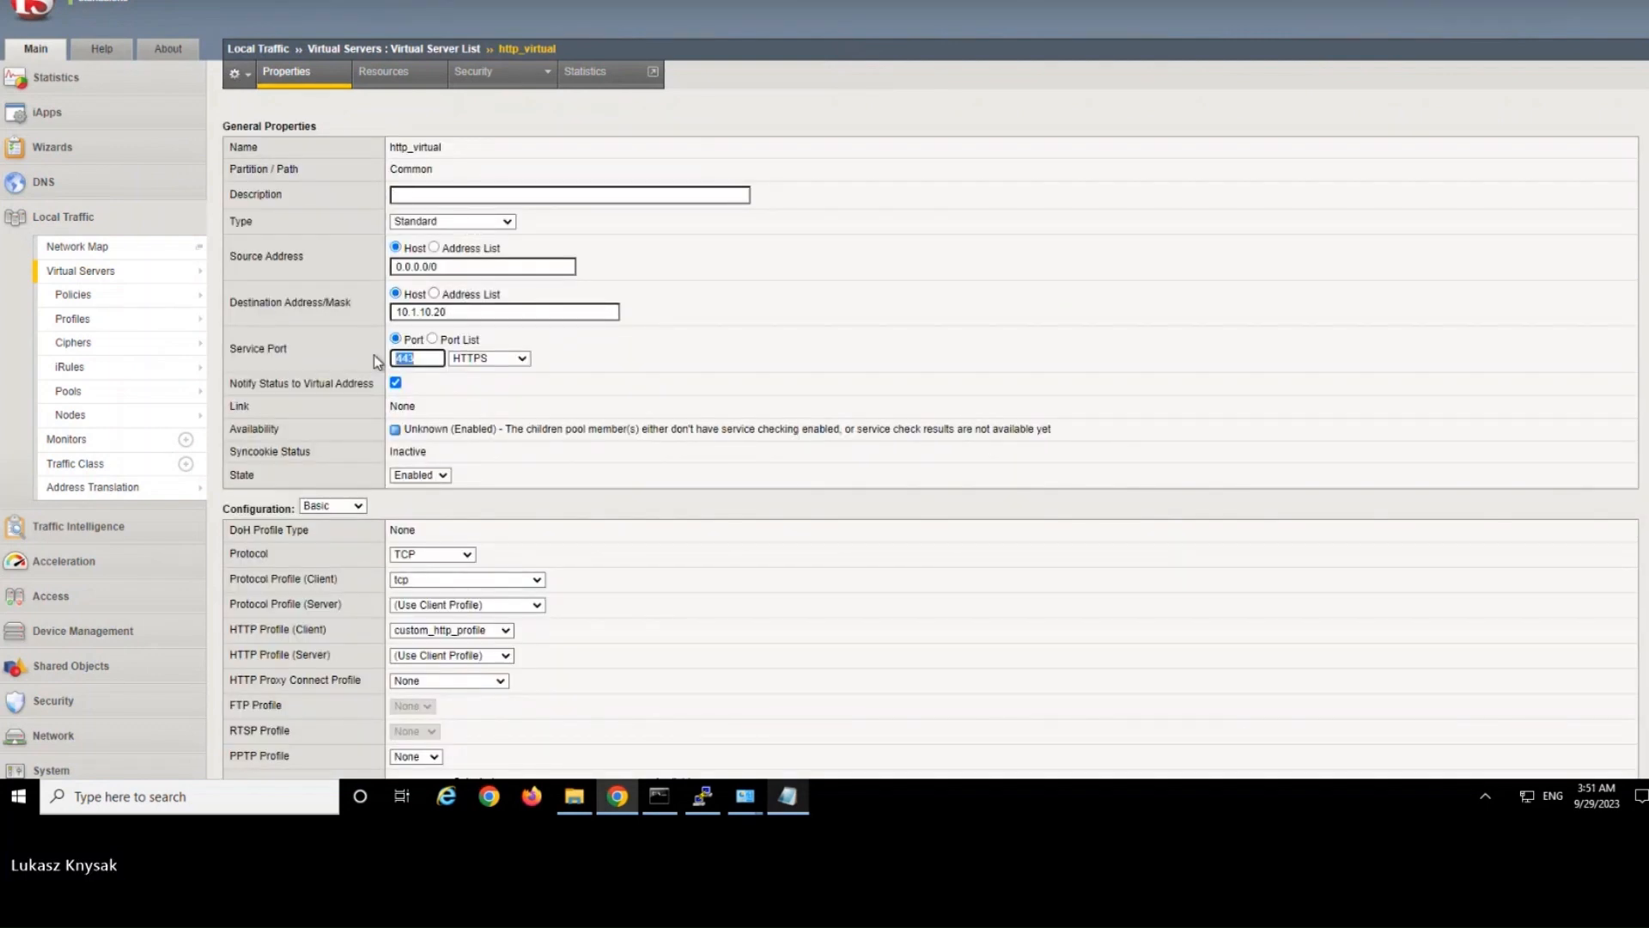
pyautogui.write('80')
# Remove the client SSL profile test and the server SSL profile serverssl from http_virtual and update it.
pyautogui.scroll(-5, 716, 371)
pyautogui.click(414, 391)
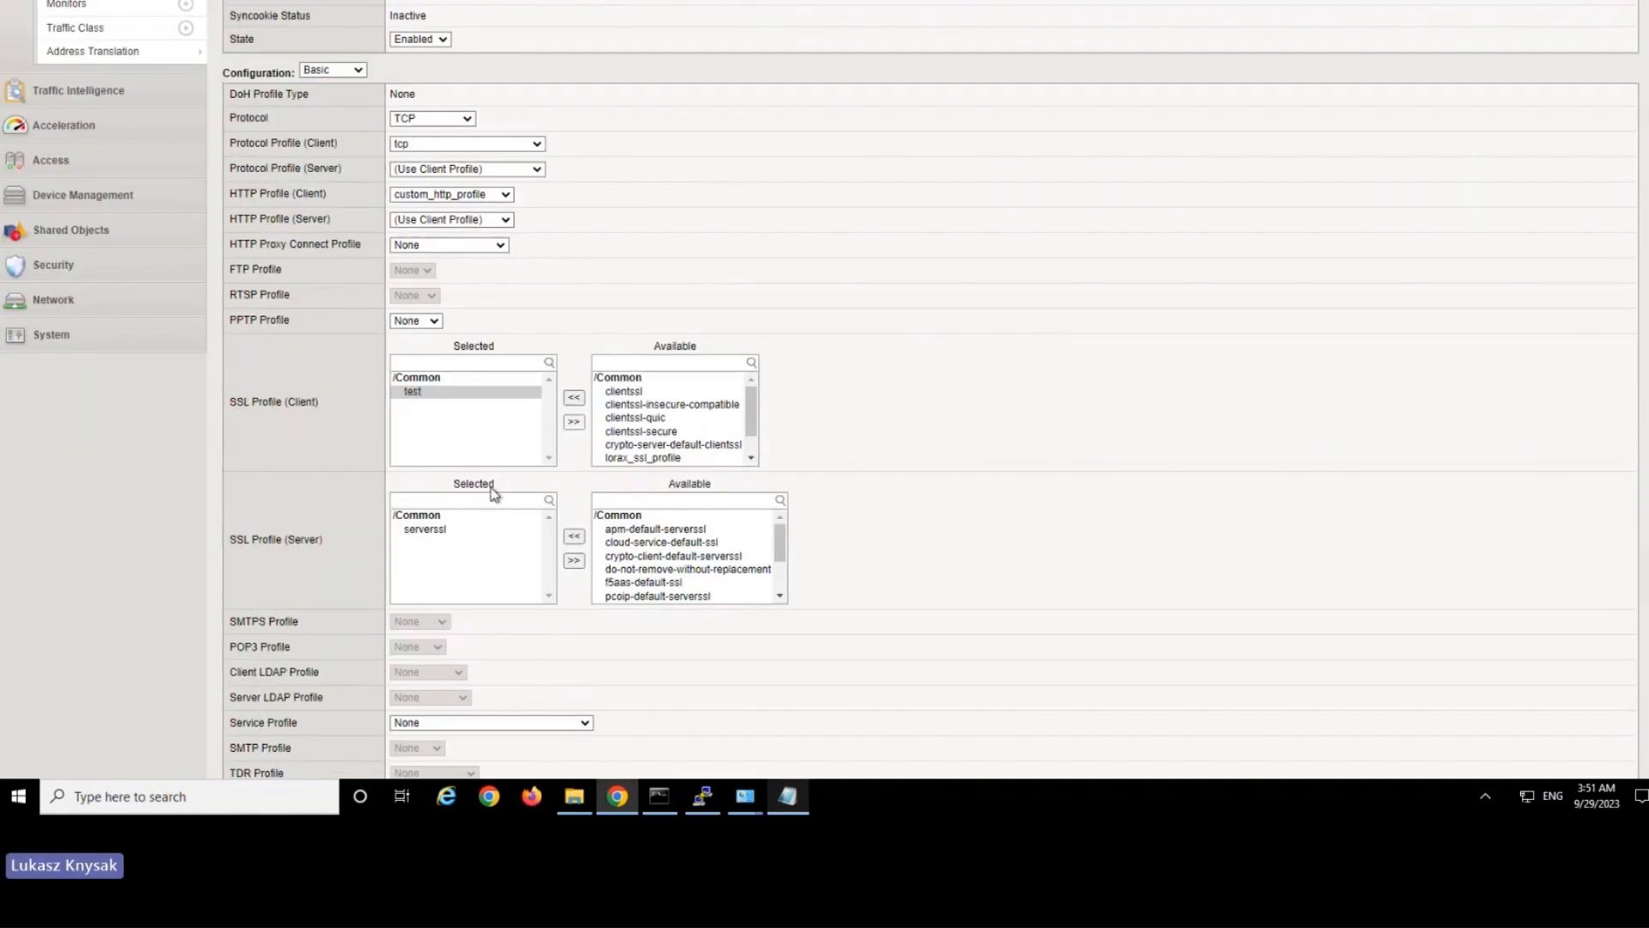
pyautogui.click(440, 529)
pyautogui.click(359, 556)
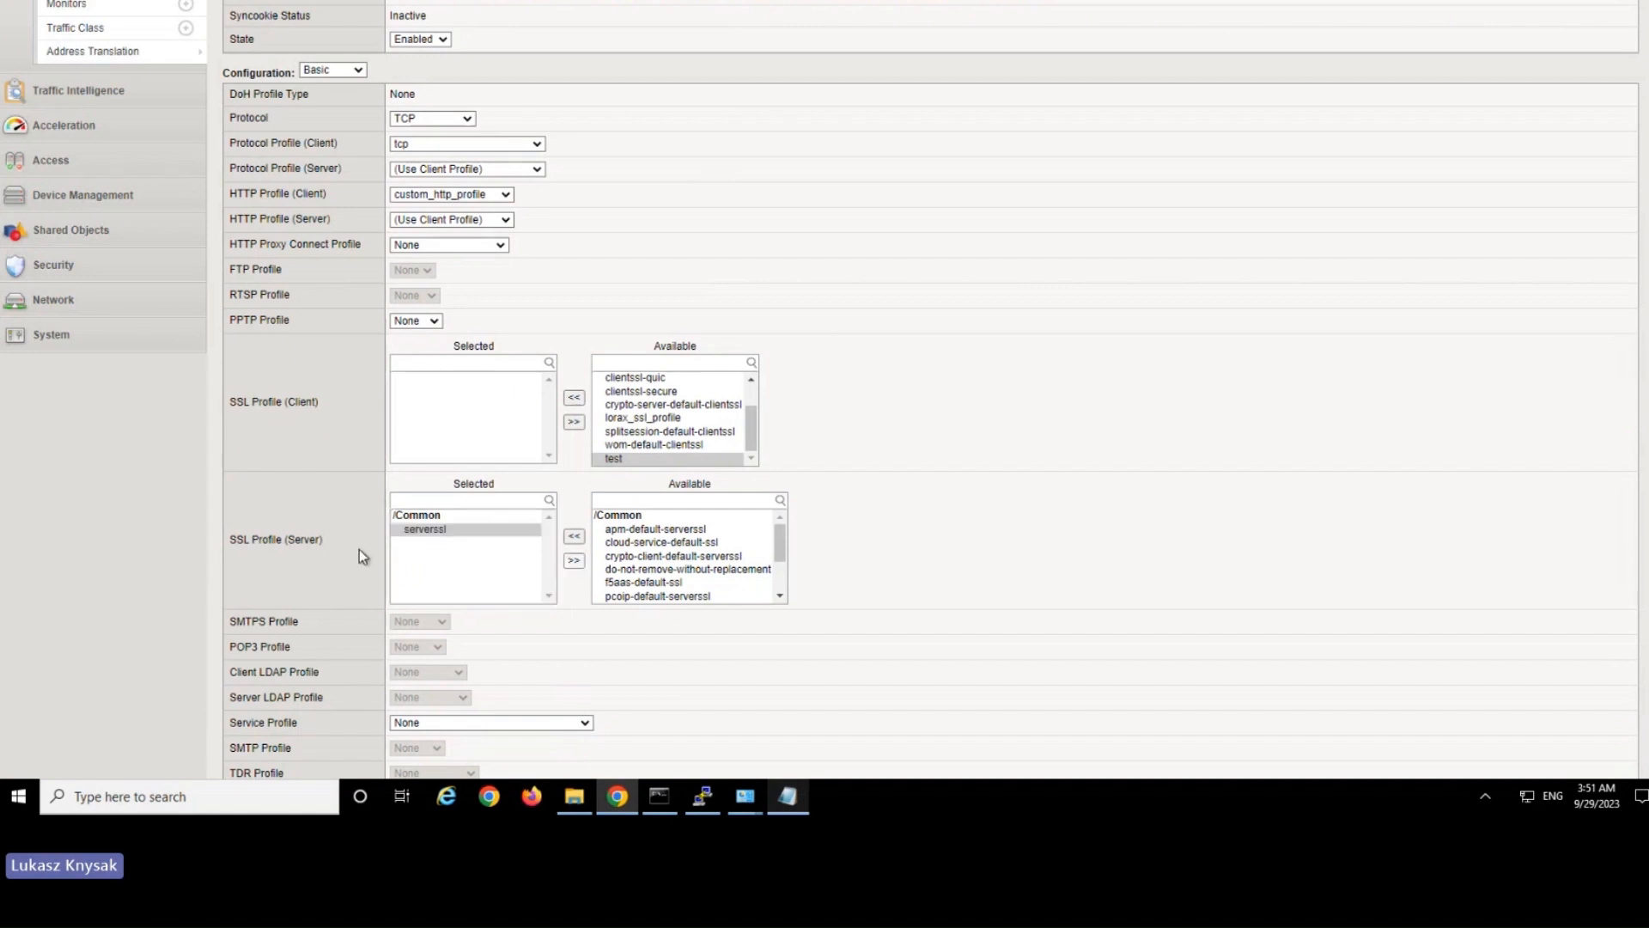
pyautogui.scroll(-10, 359, 567)
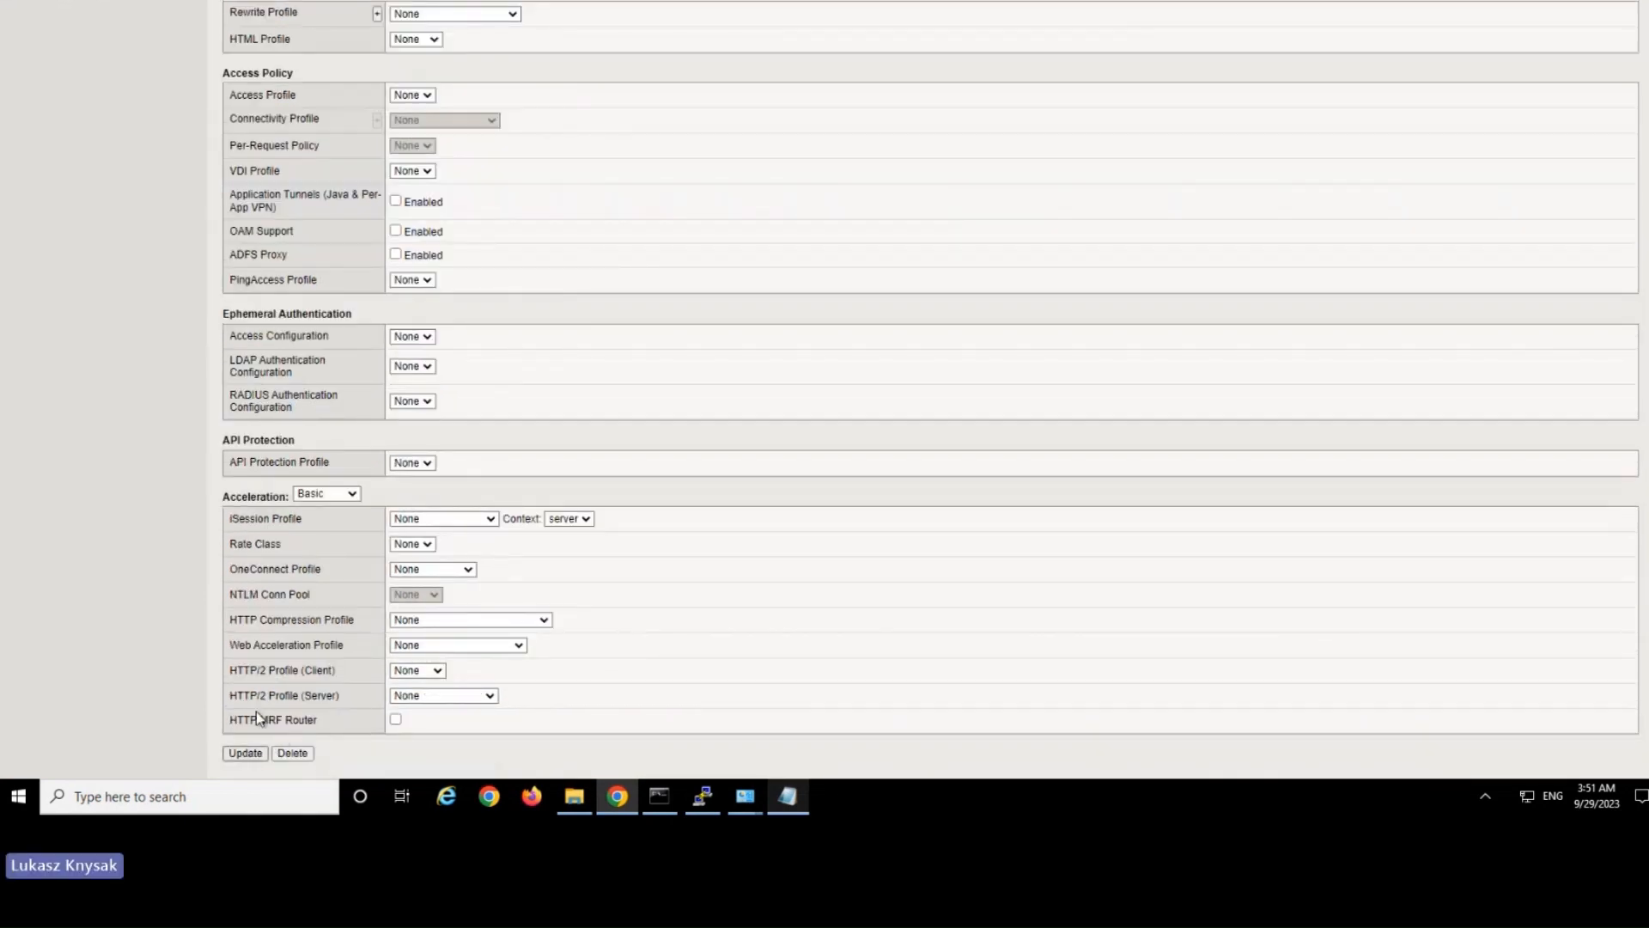
pyautogui.click(245, 752)
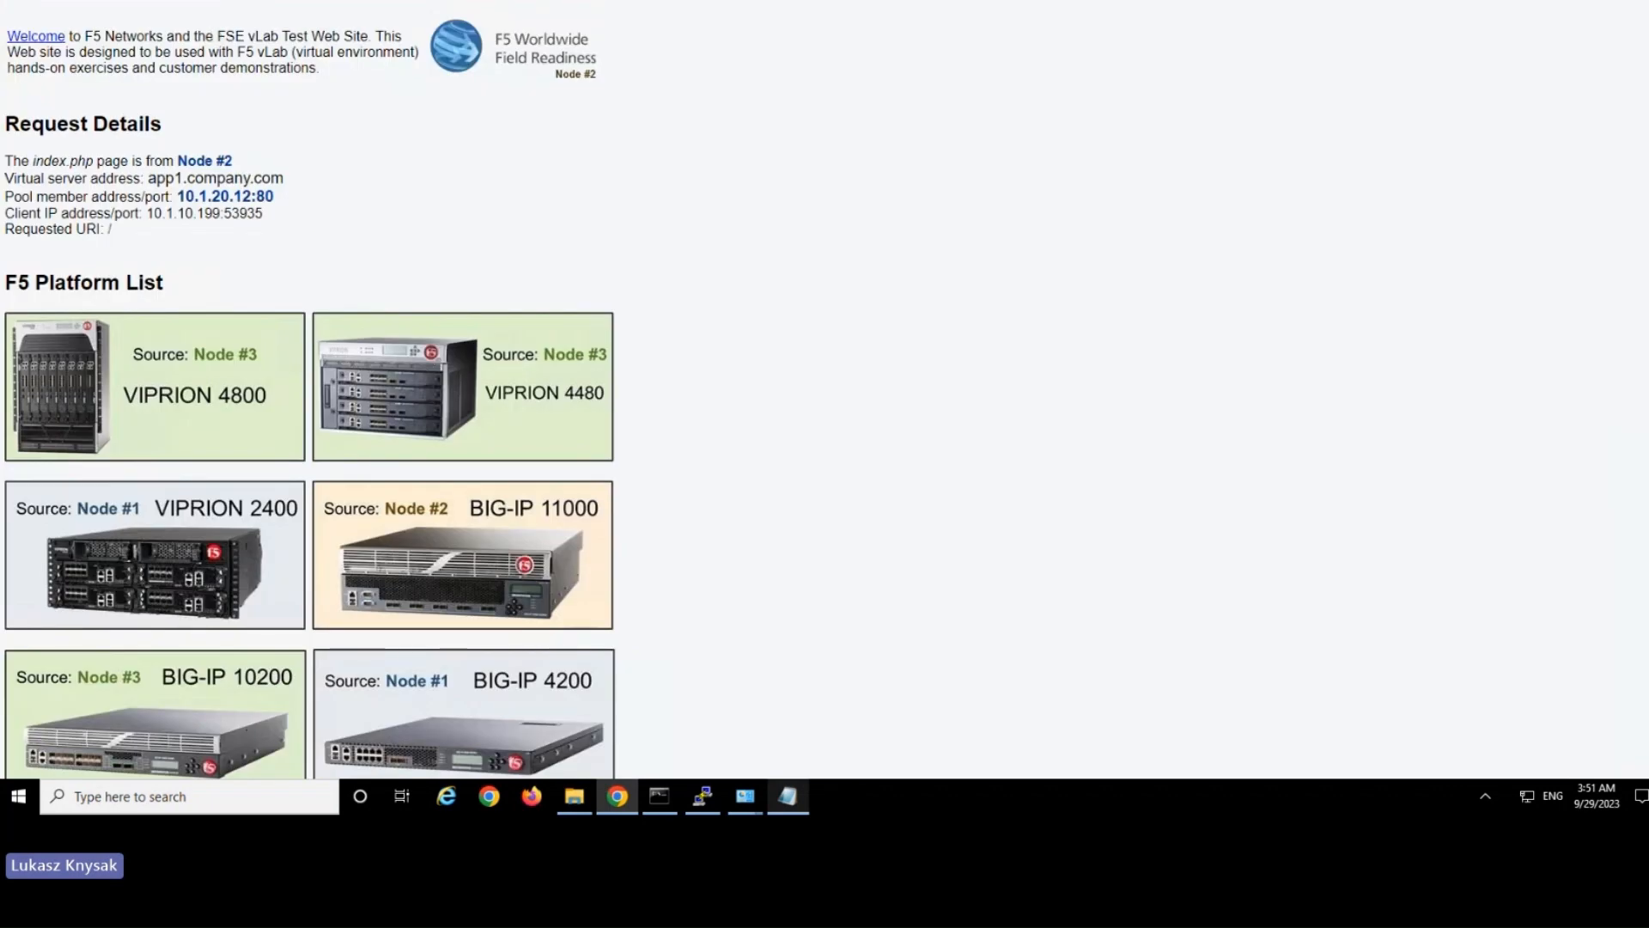
# Reload the app1.company.com page and review http_virtual's resources and properties.
pyautogui.press('F5')
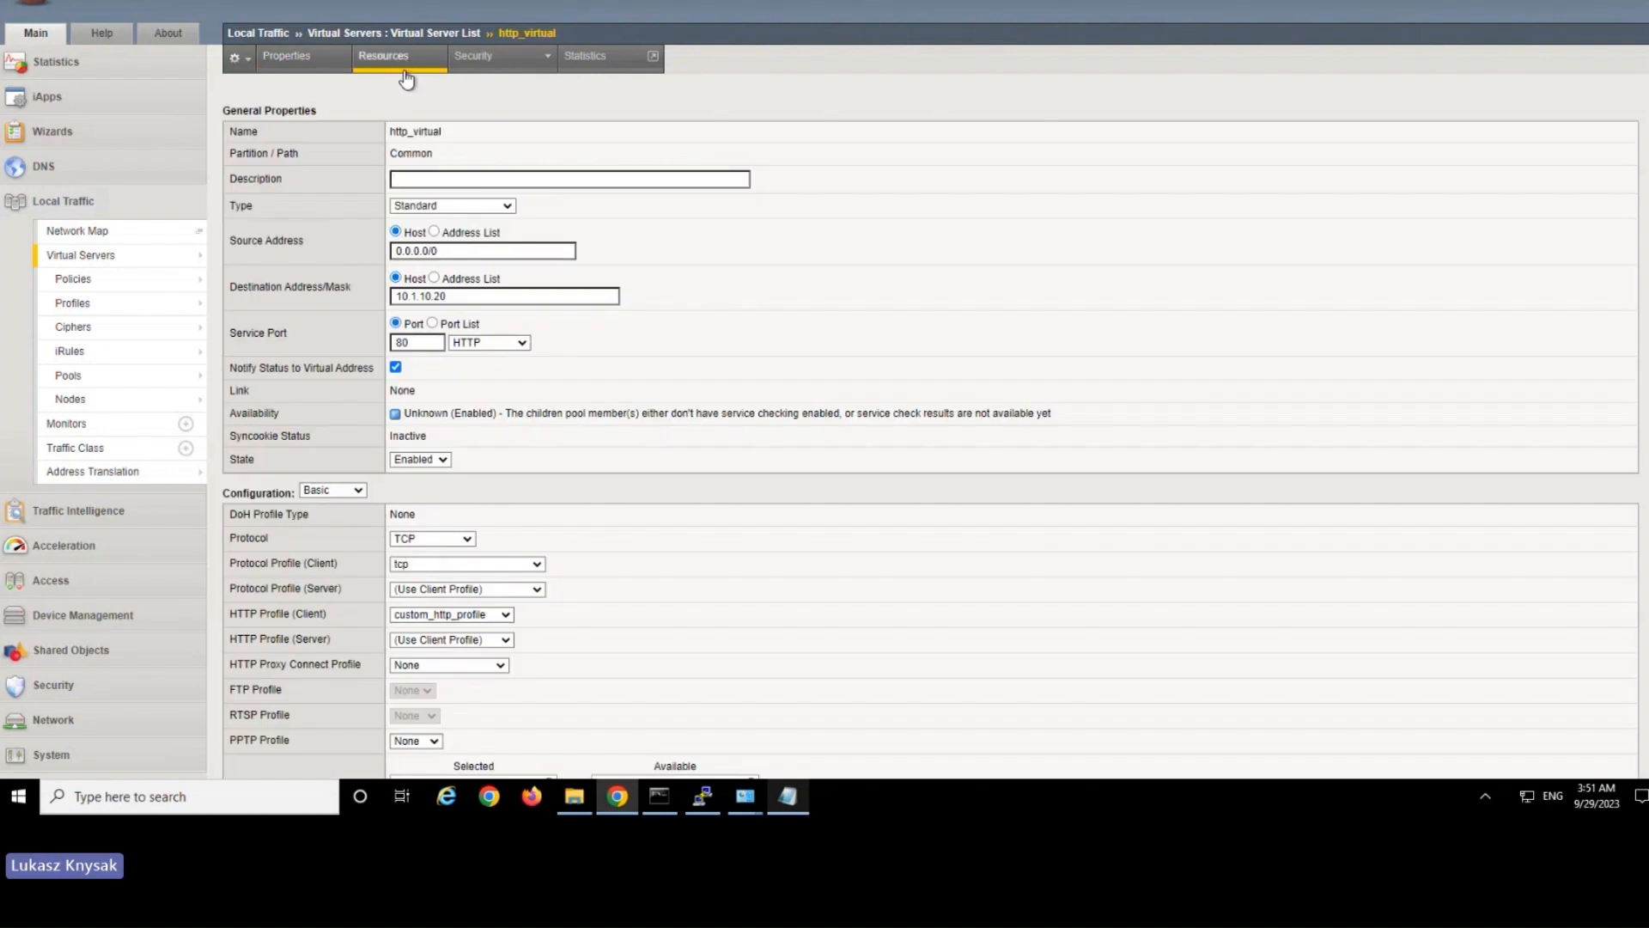
pyautogui.click(406, 79)
pyautogui.click(421, 133)
pyautogui.click(441, 98)
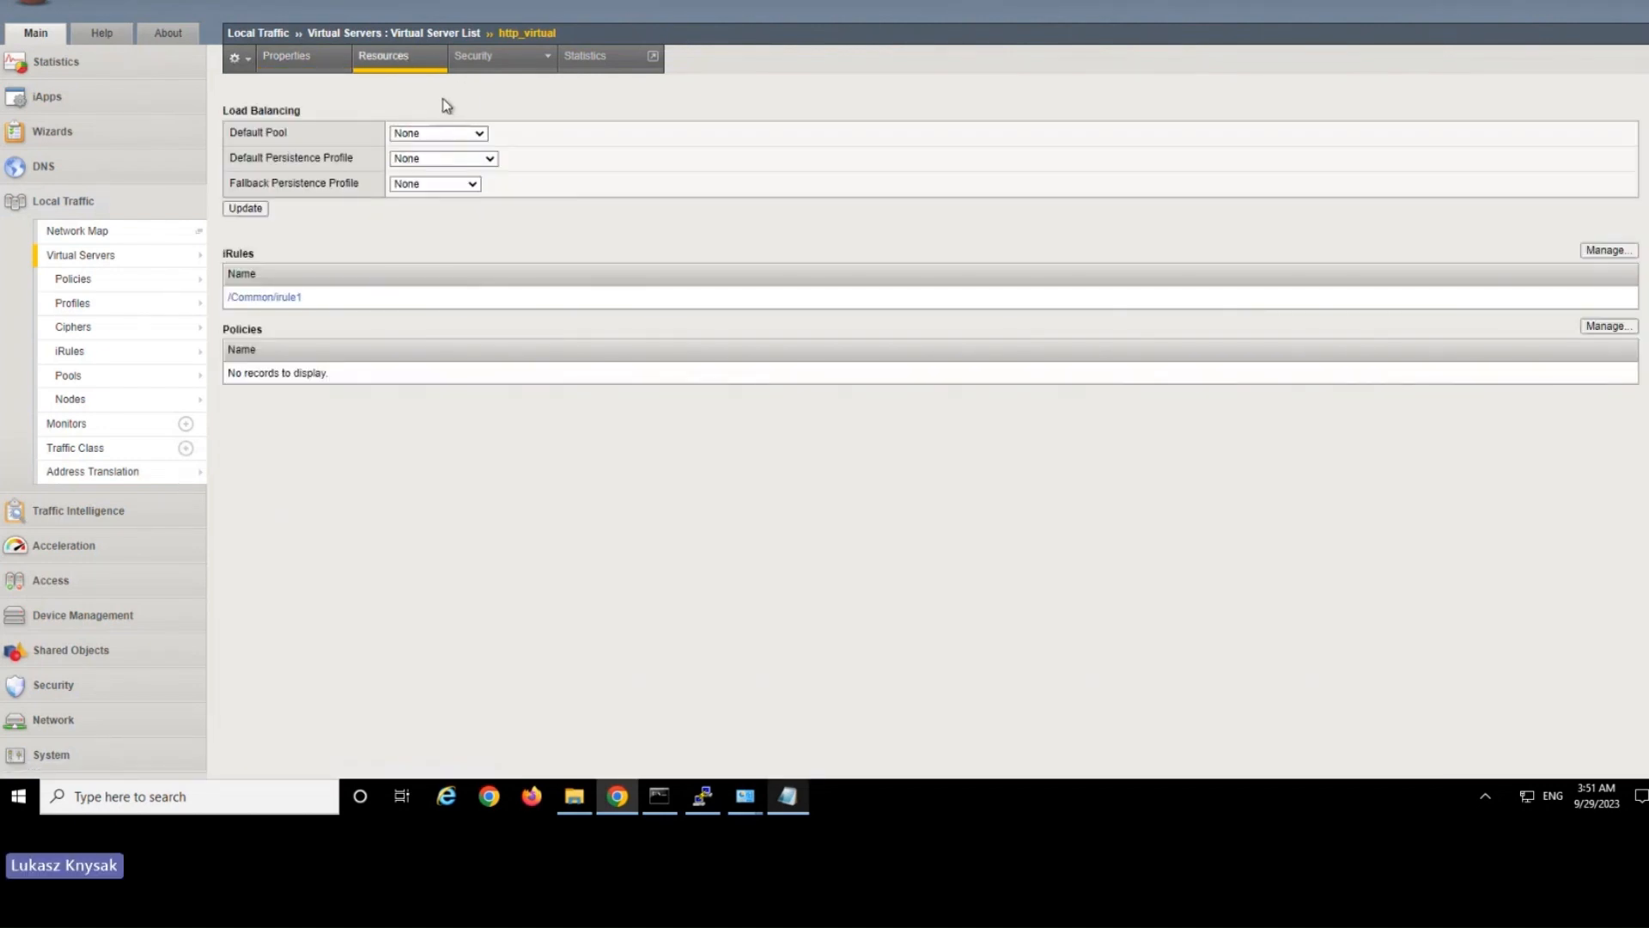
pyautogui.click(296, 60)
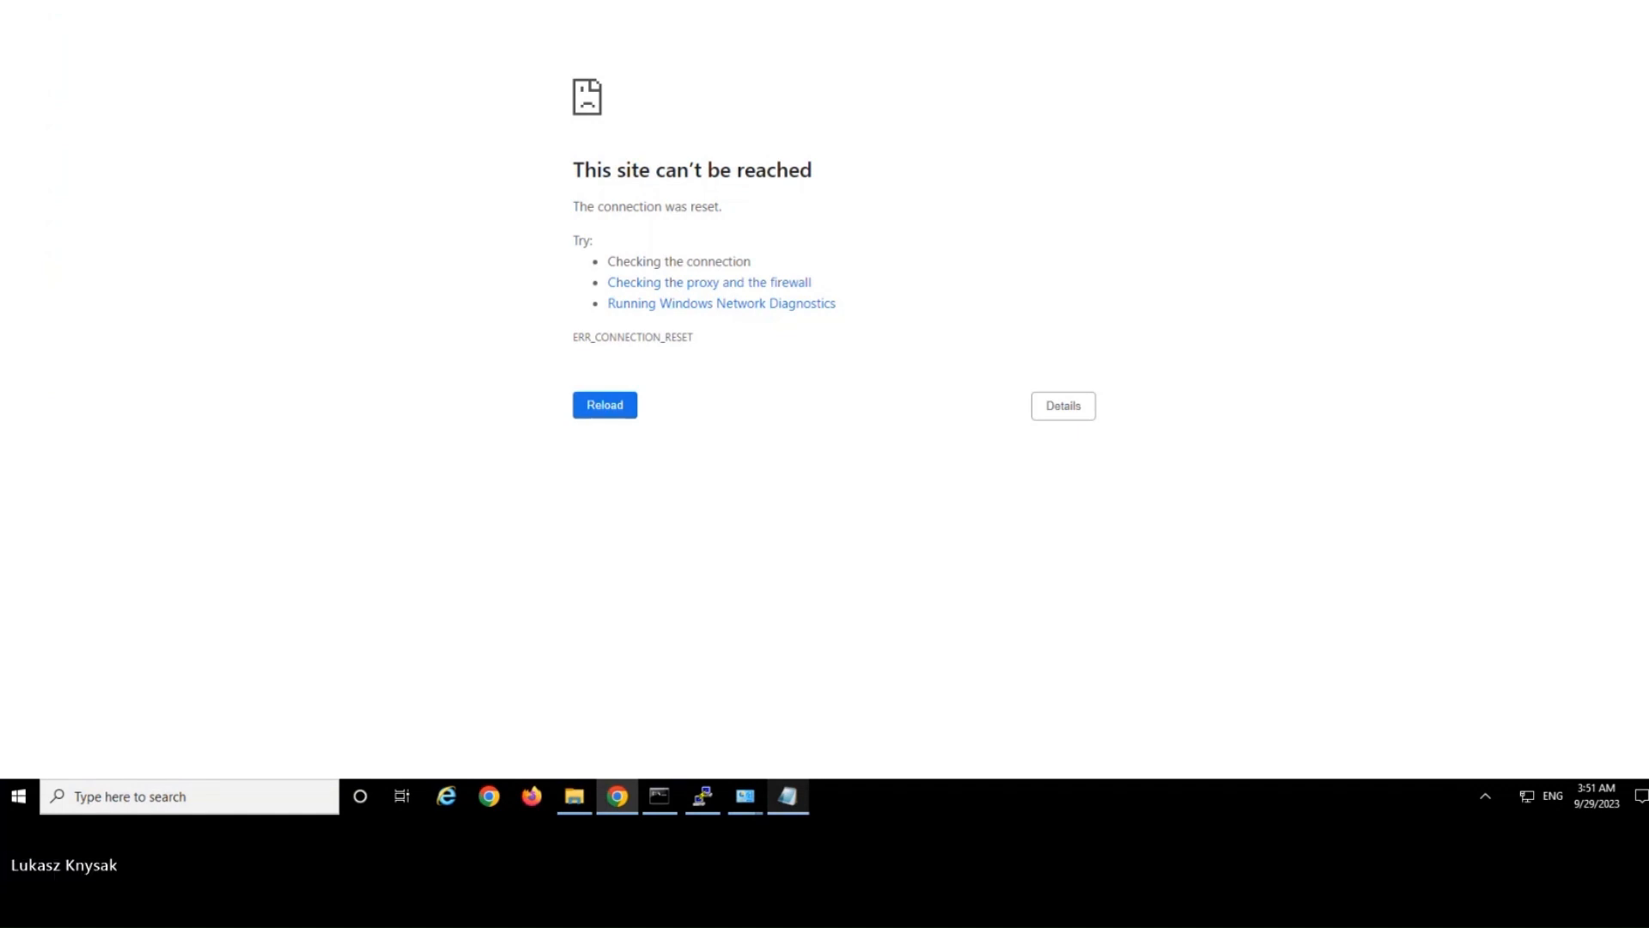
# Edit the test site's address in the browser and load it again.
pyautogui.press('BackSpace')
pyautogui.write('/')
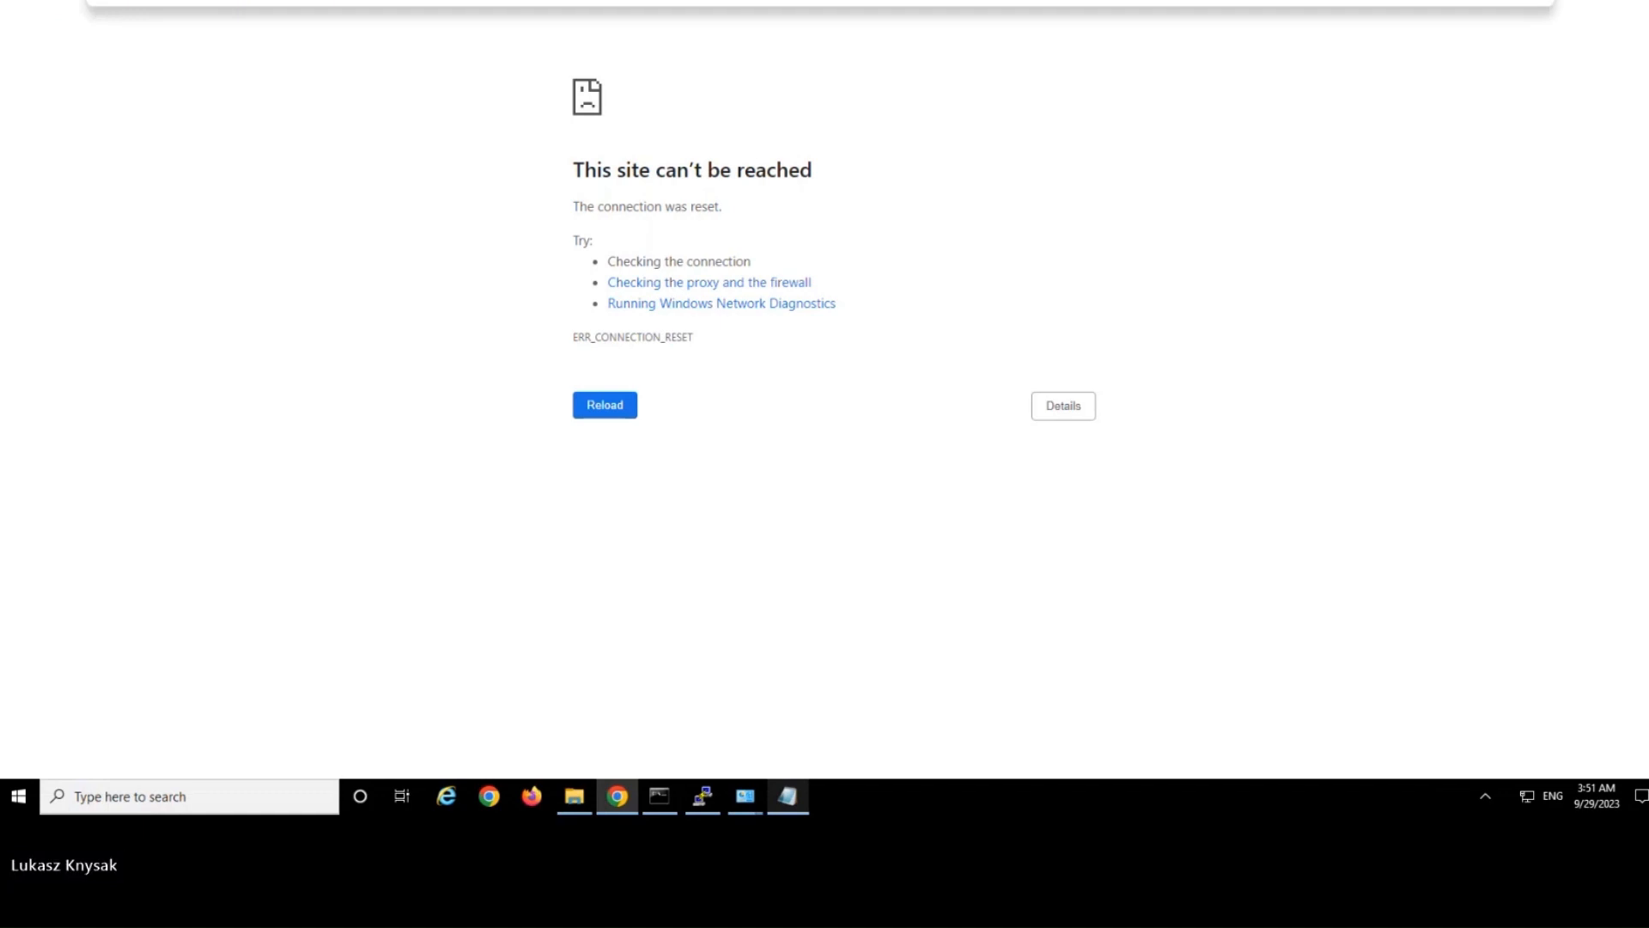
pyautogui.press('Return')
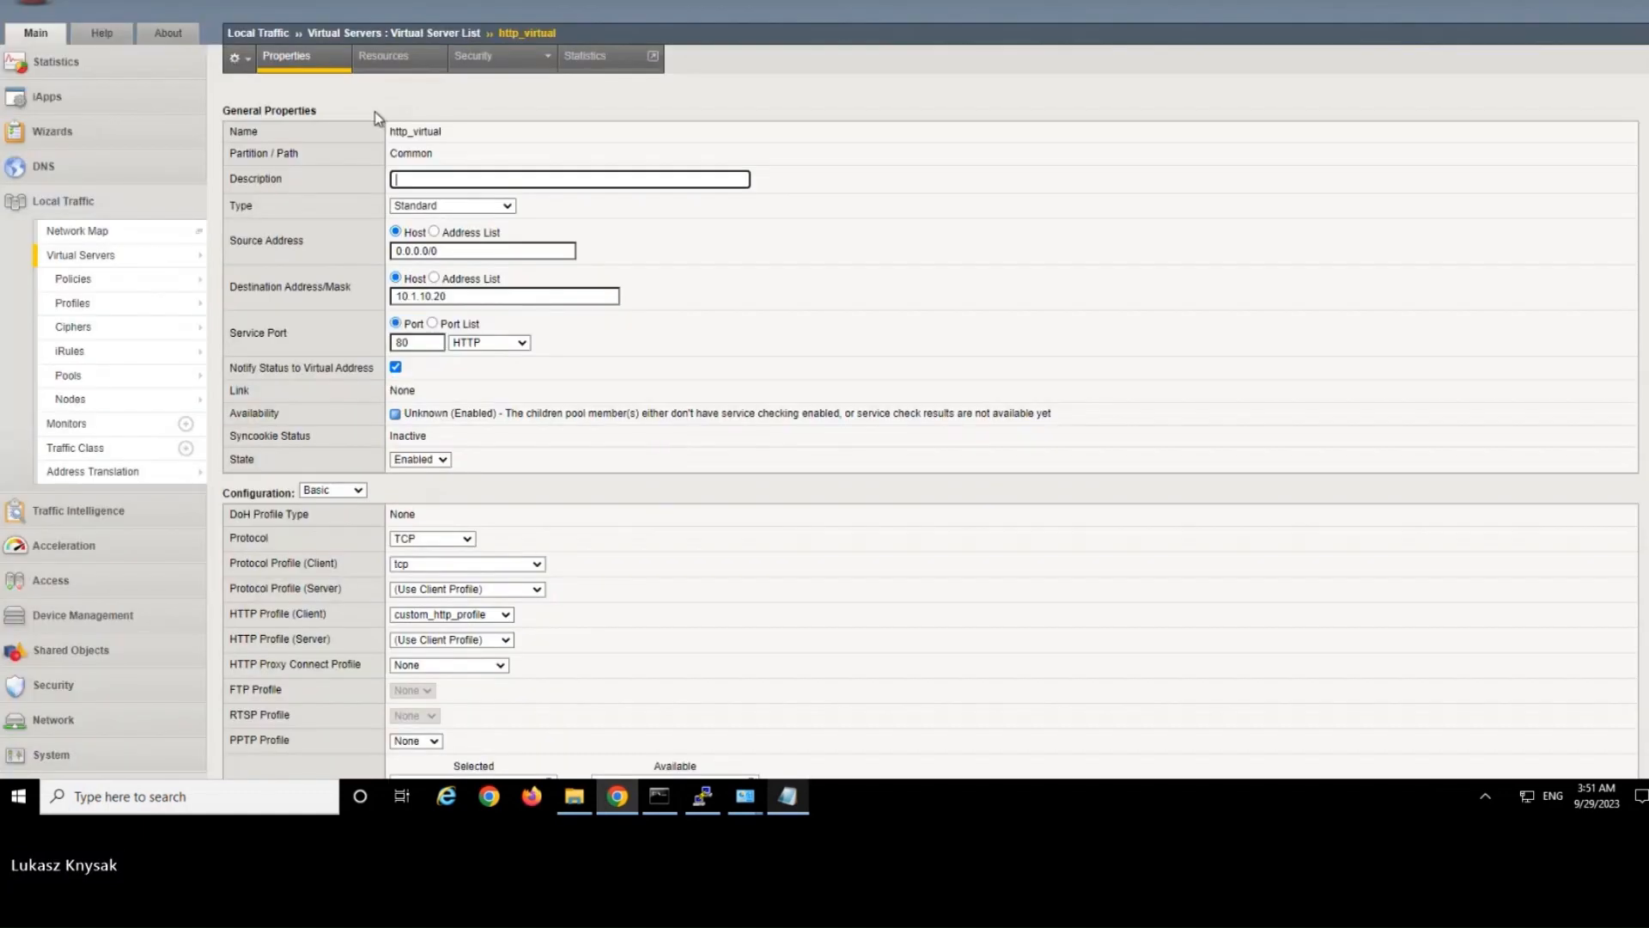
# Open the irule1 definition from http_virtual's assigned iRules.
pyautogui.click(410, 60)
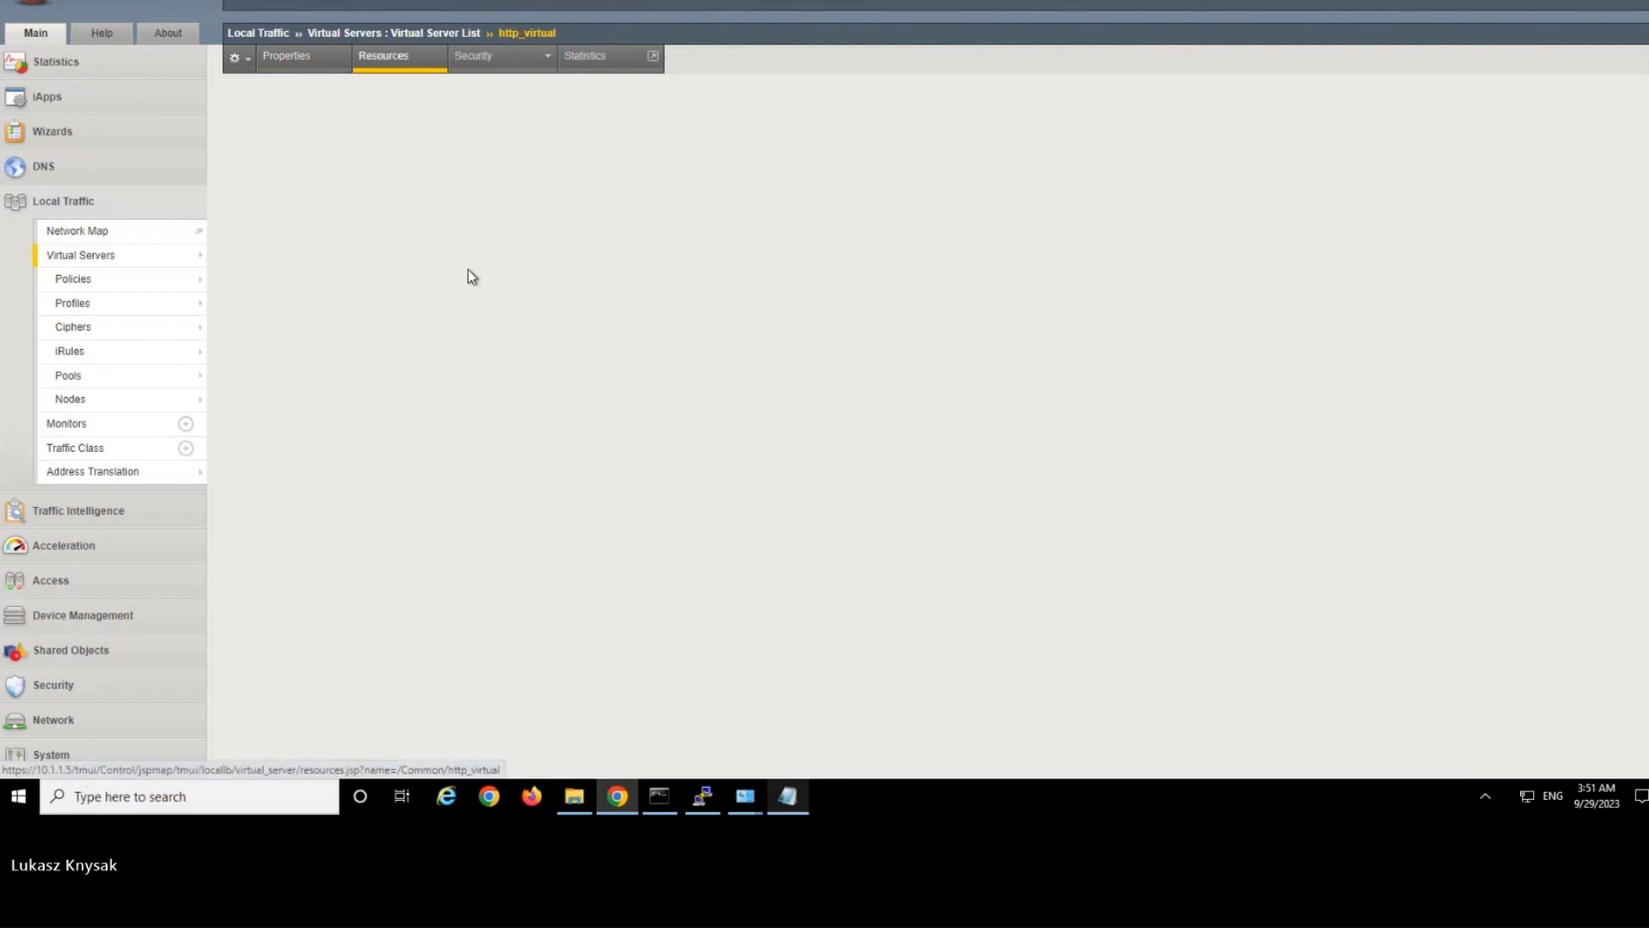
pyautogui.click(288, 301)
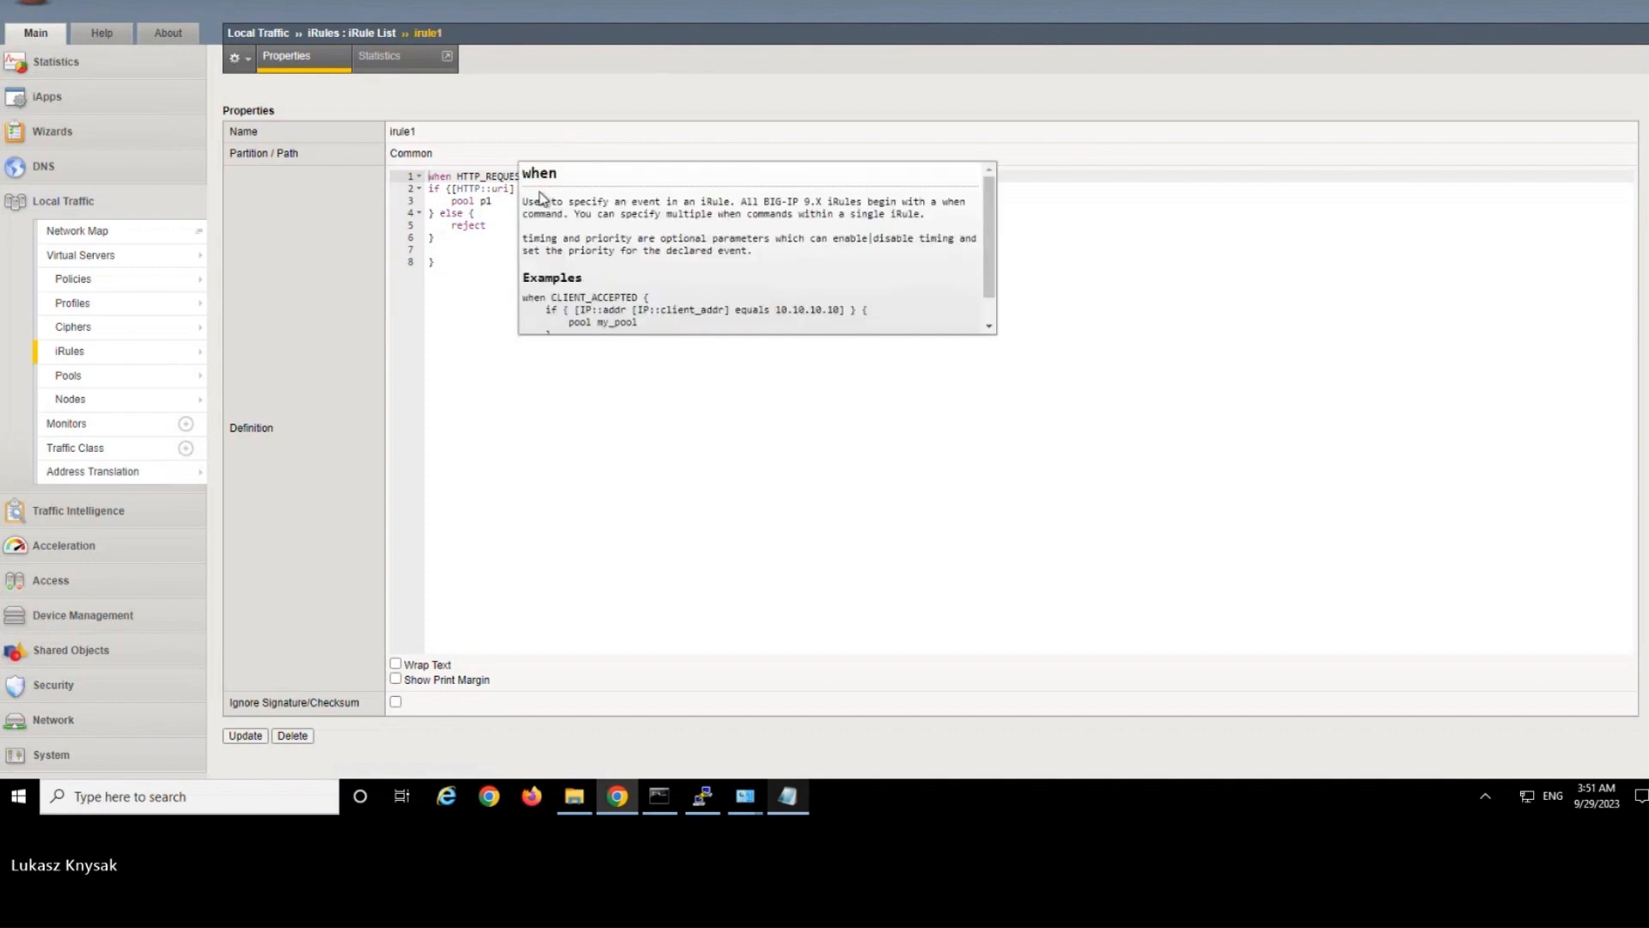
# Change irule1's if condition to check HTTP::host and update the iRule.
pyautogui.click(482, 189)
pyautogui.doubleClick(502, 188)
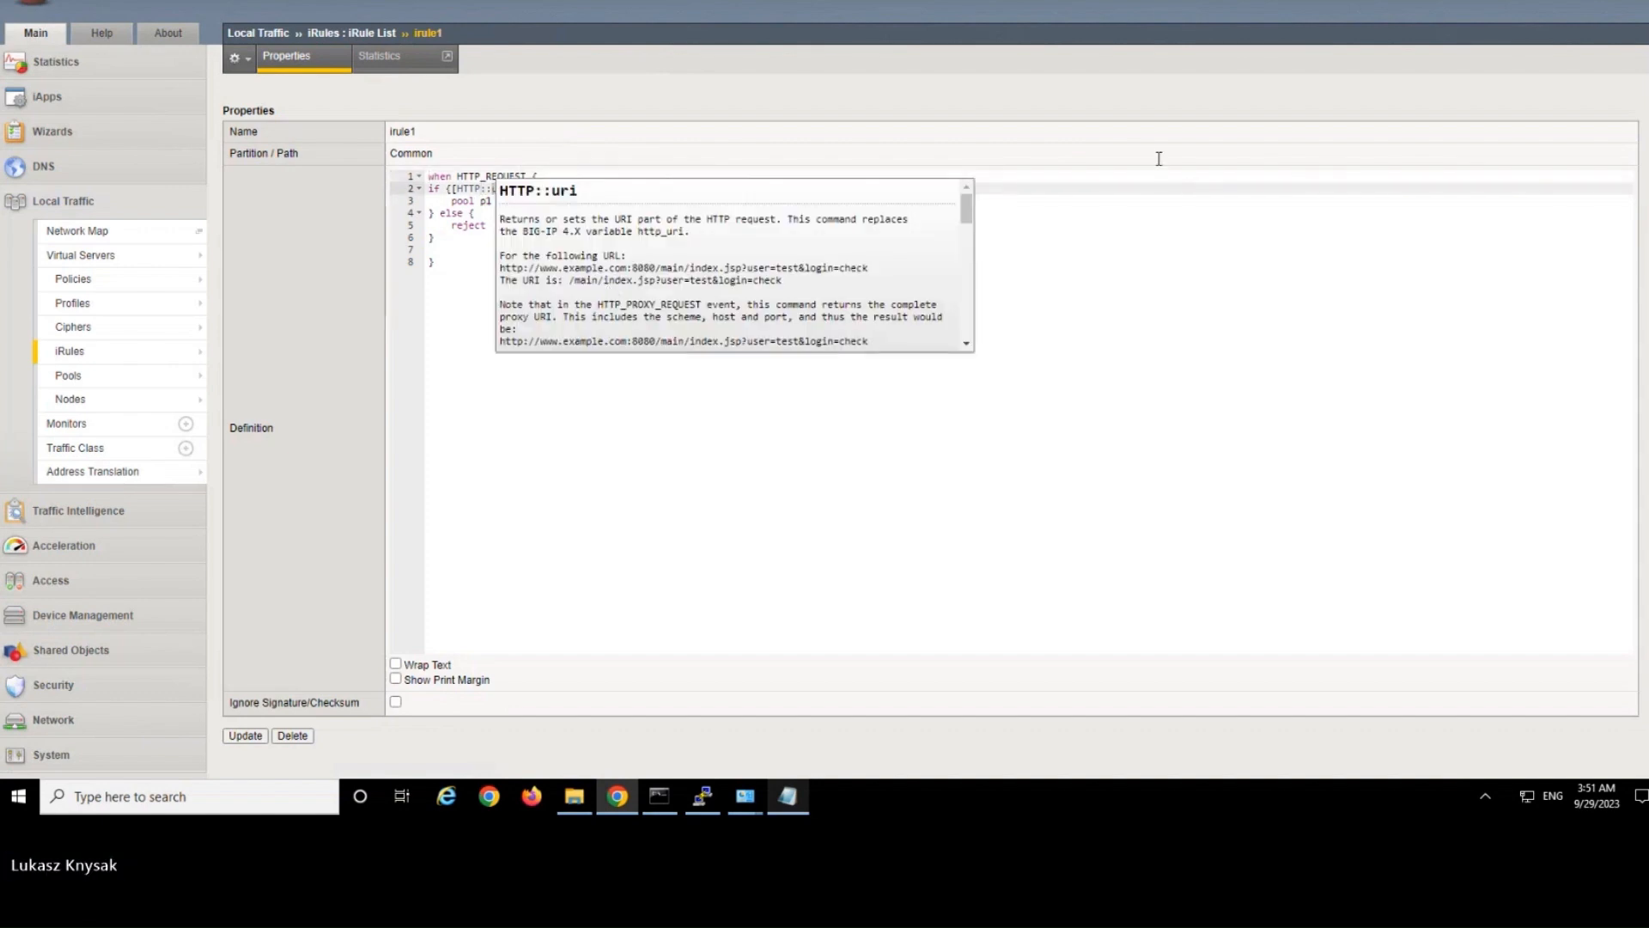
pyautogui.write('host] equals "app1.company.com"} {')
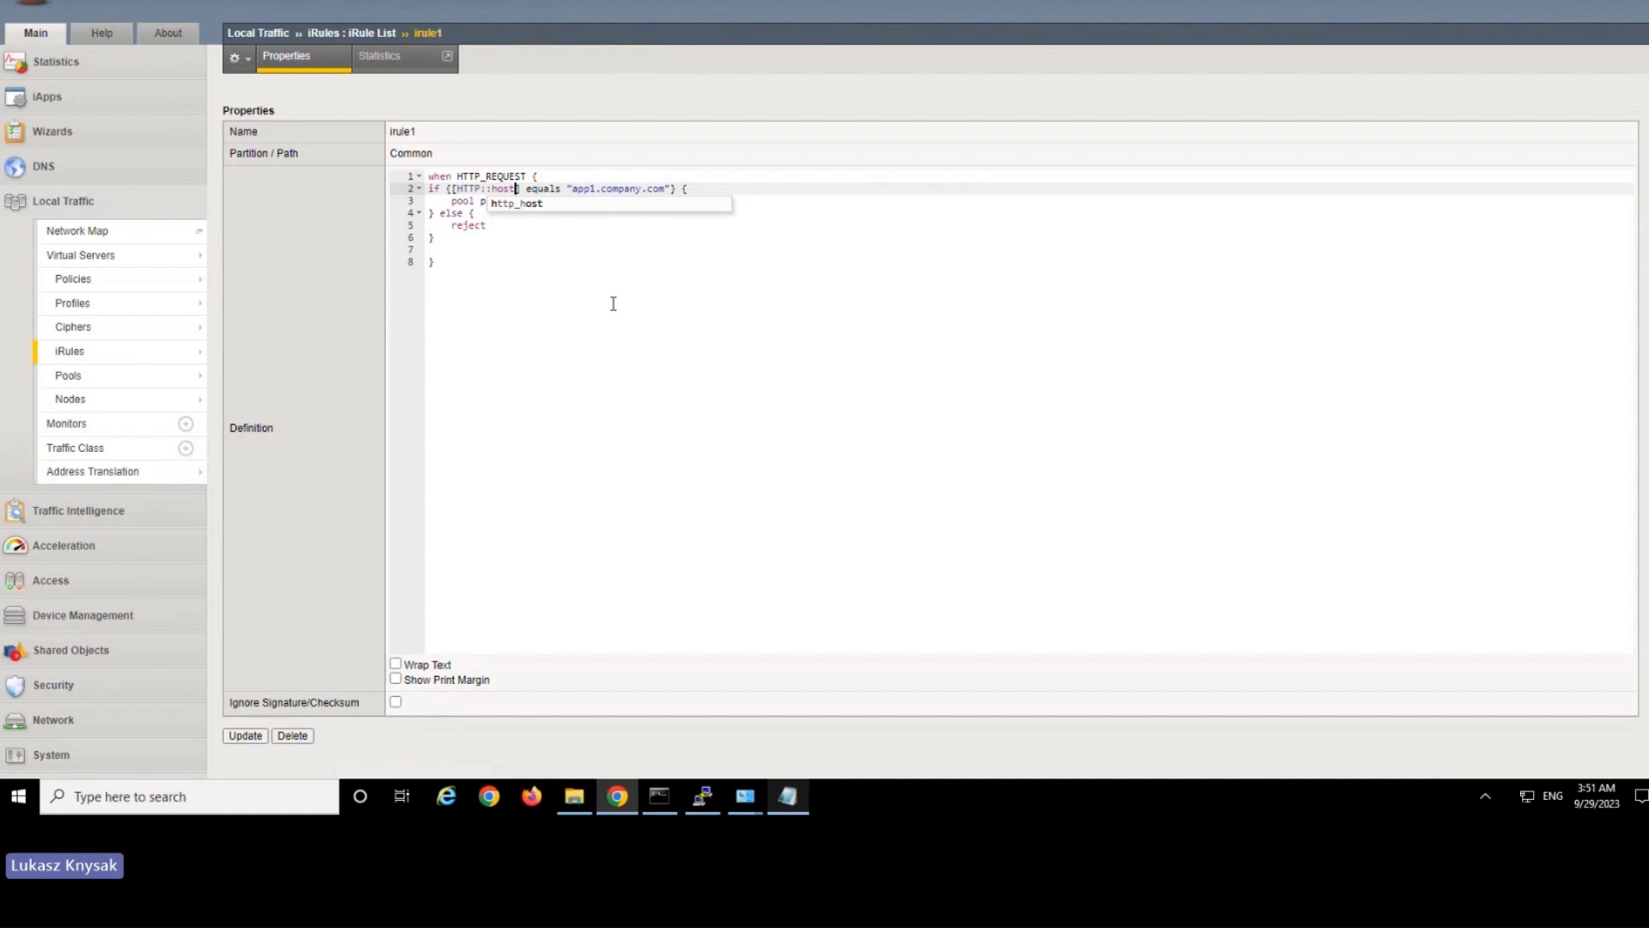
pyautogui.click(246, 735)
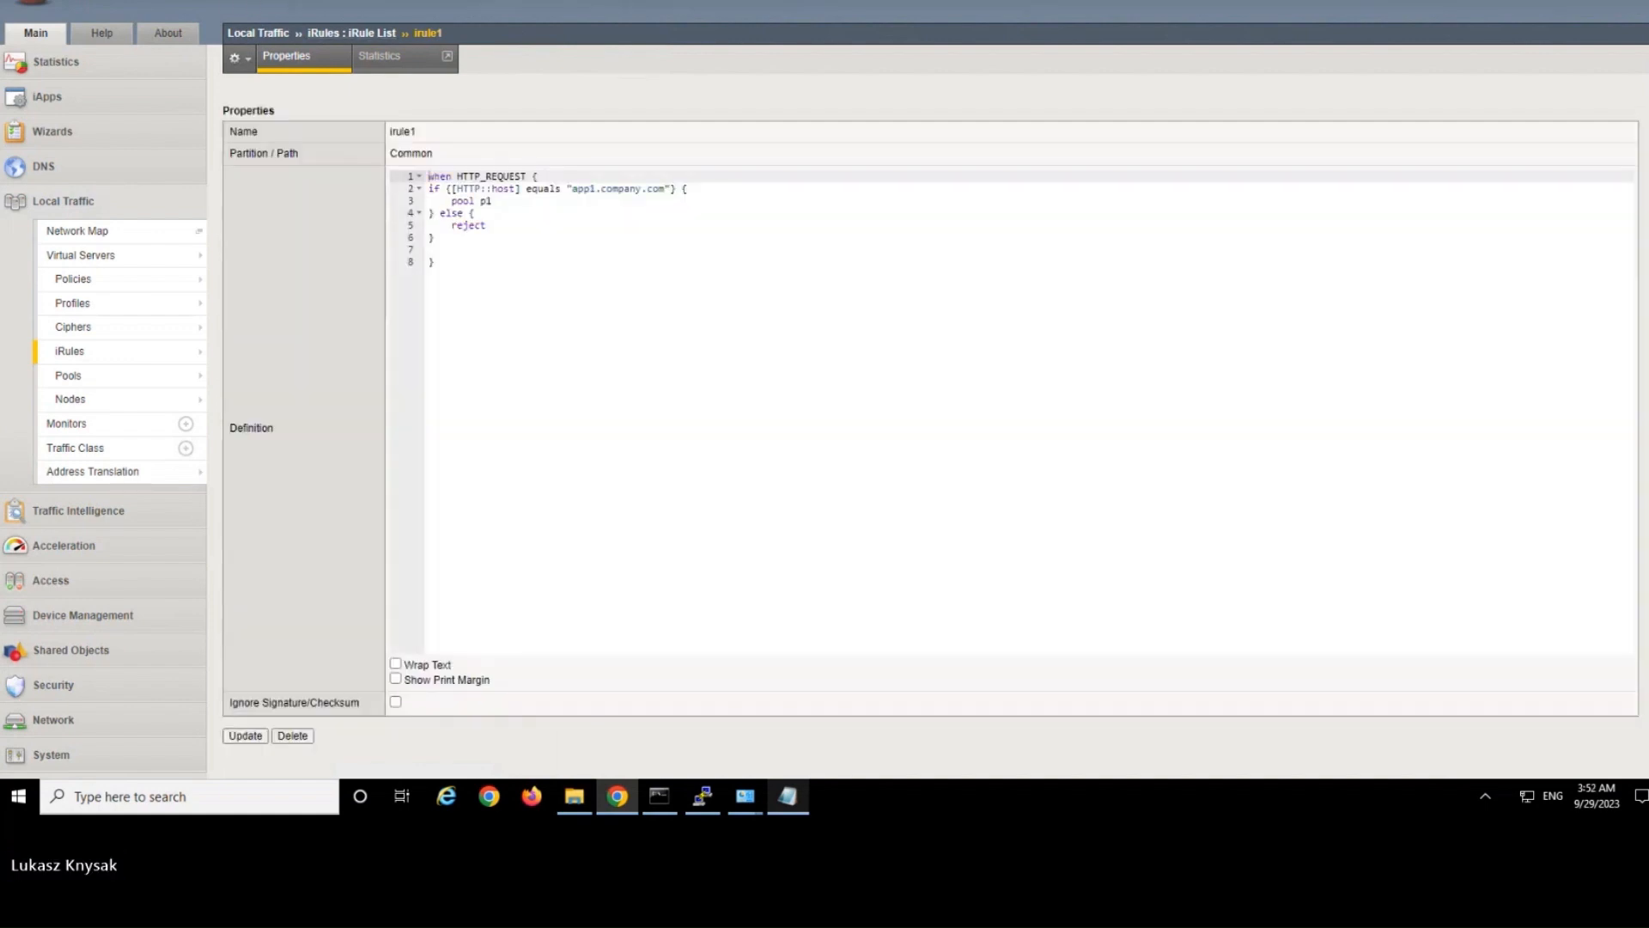
# Reload the app1.company.com test page and inspect its request details.
pyautogui.moveTo(471, 177)
pyautogui.click(378, 2)
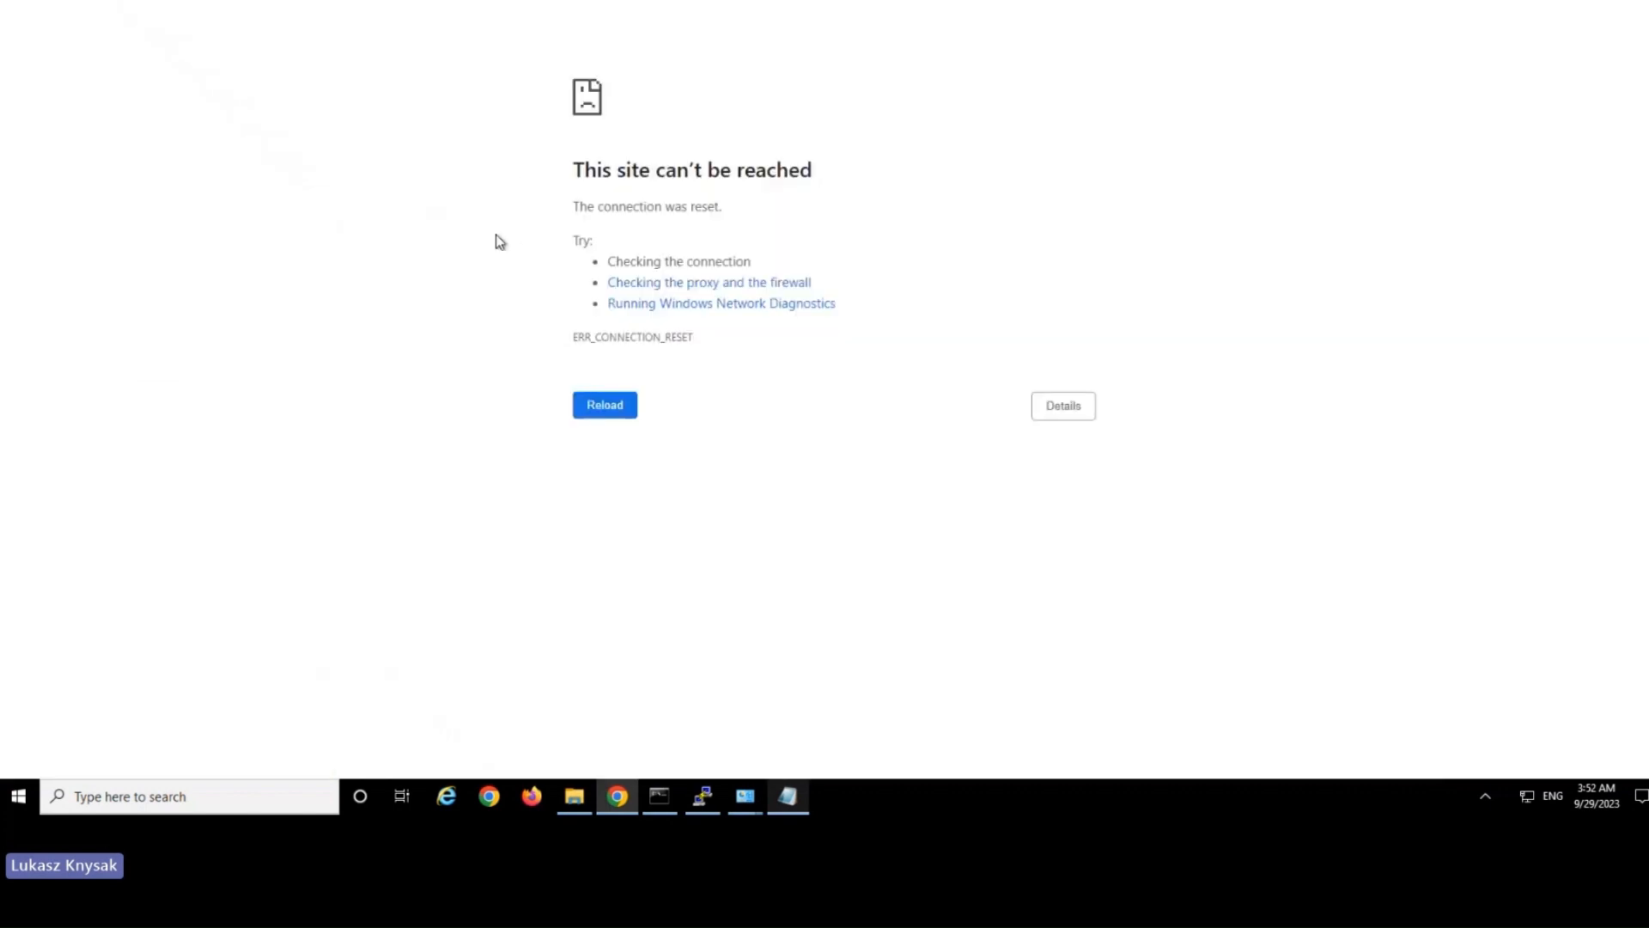
pyautogui.press('F5')
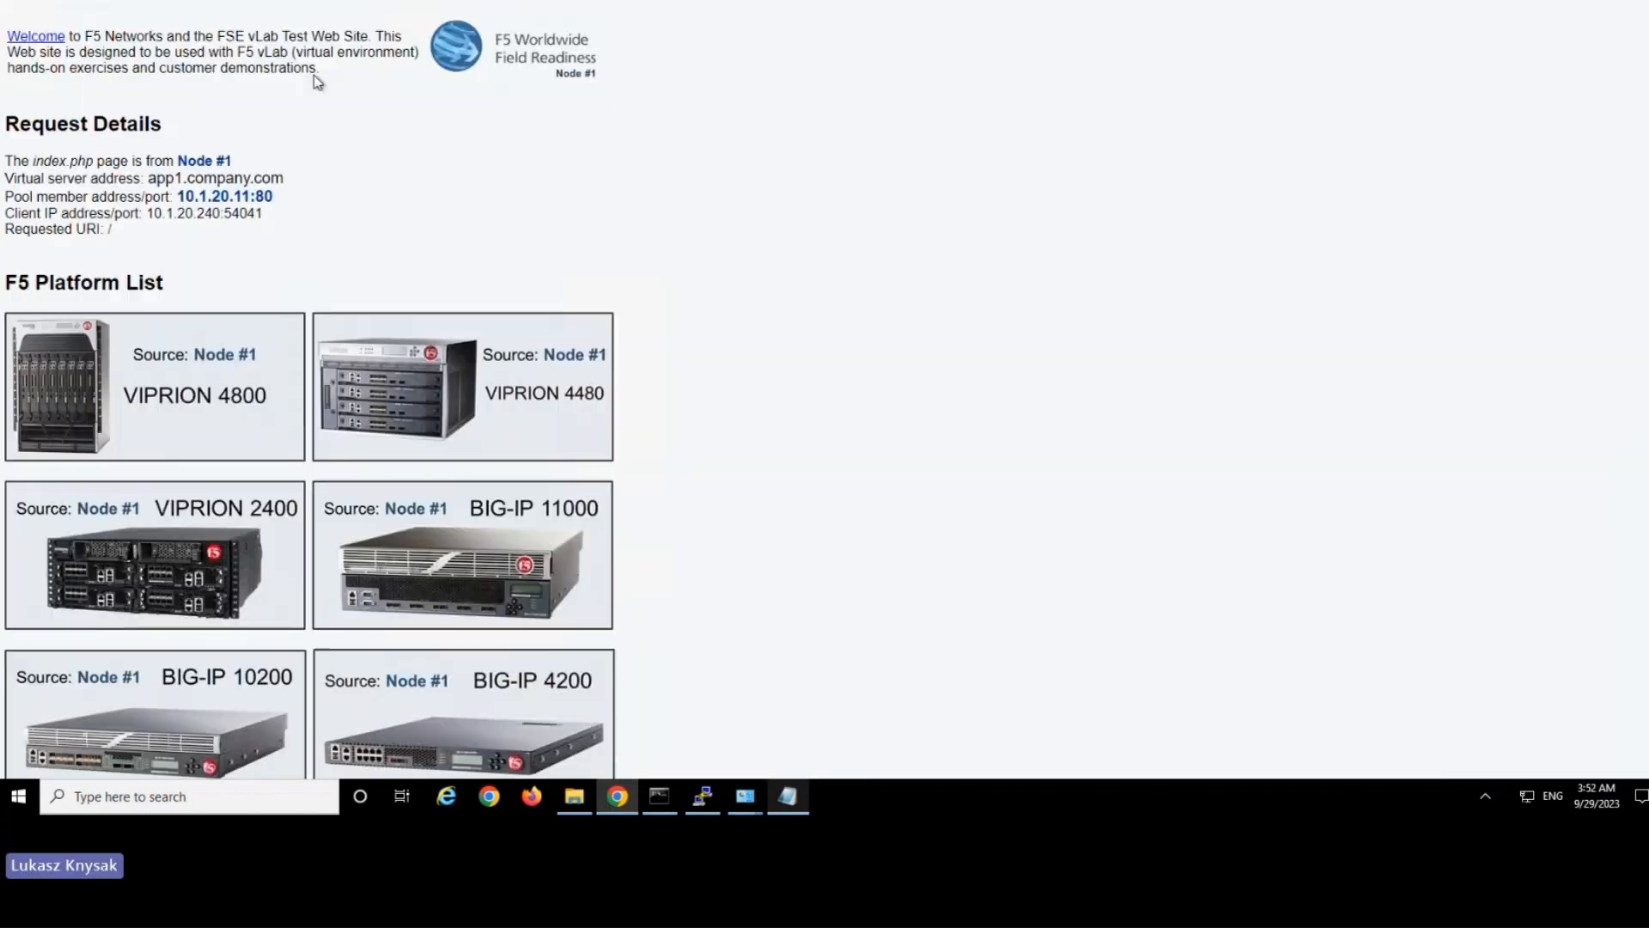
pyautogui.moveTo(187, 45); pyautogui.dragTo(392, 285)
pyautogui.click(531, 262)
pyautogui.moveTo(327, 111); pyautogui.dragTo(291, 250)
pyautogui.click(468, 261)
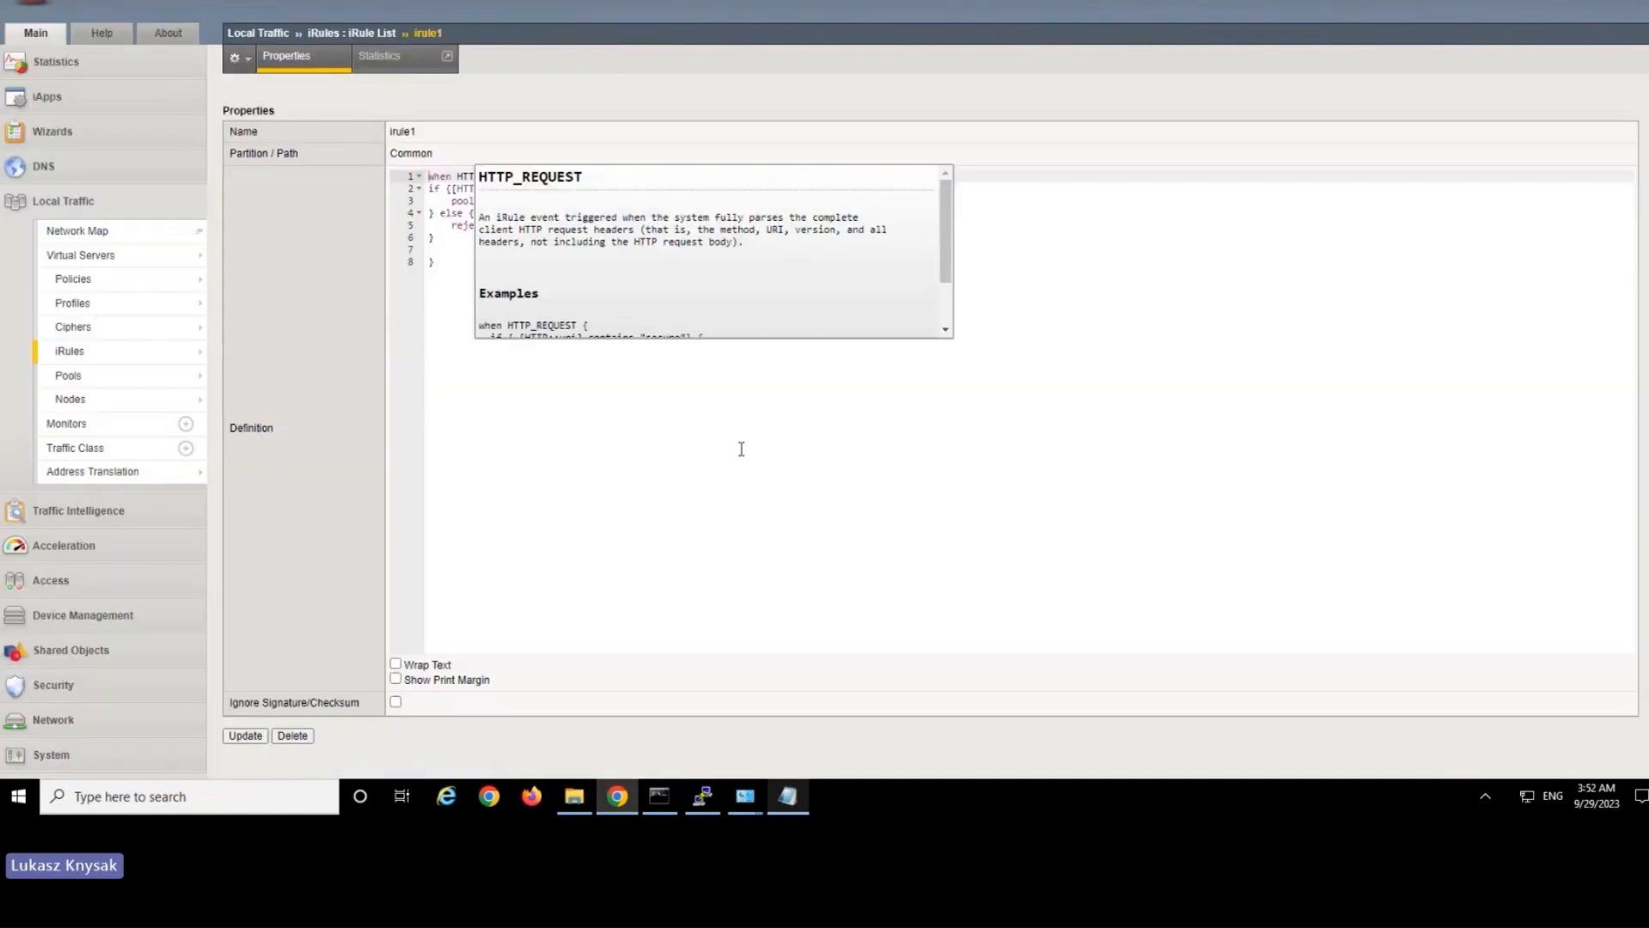
# Separate the else branch in irule1 and insert the if...elseif...else snippet after the first block's closing brace.
pyautogui.moveTo(400, 174); pyautogui.dragTo(399, 174)
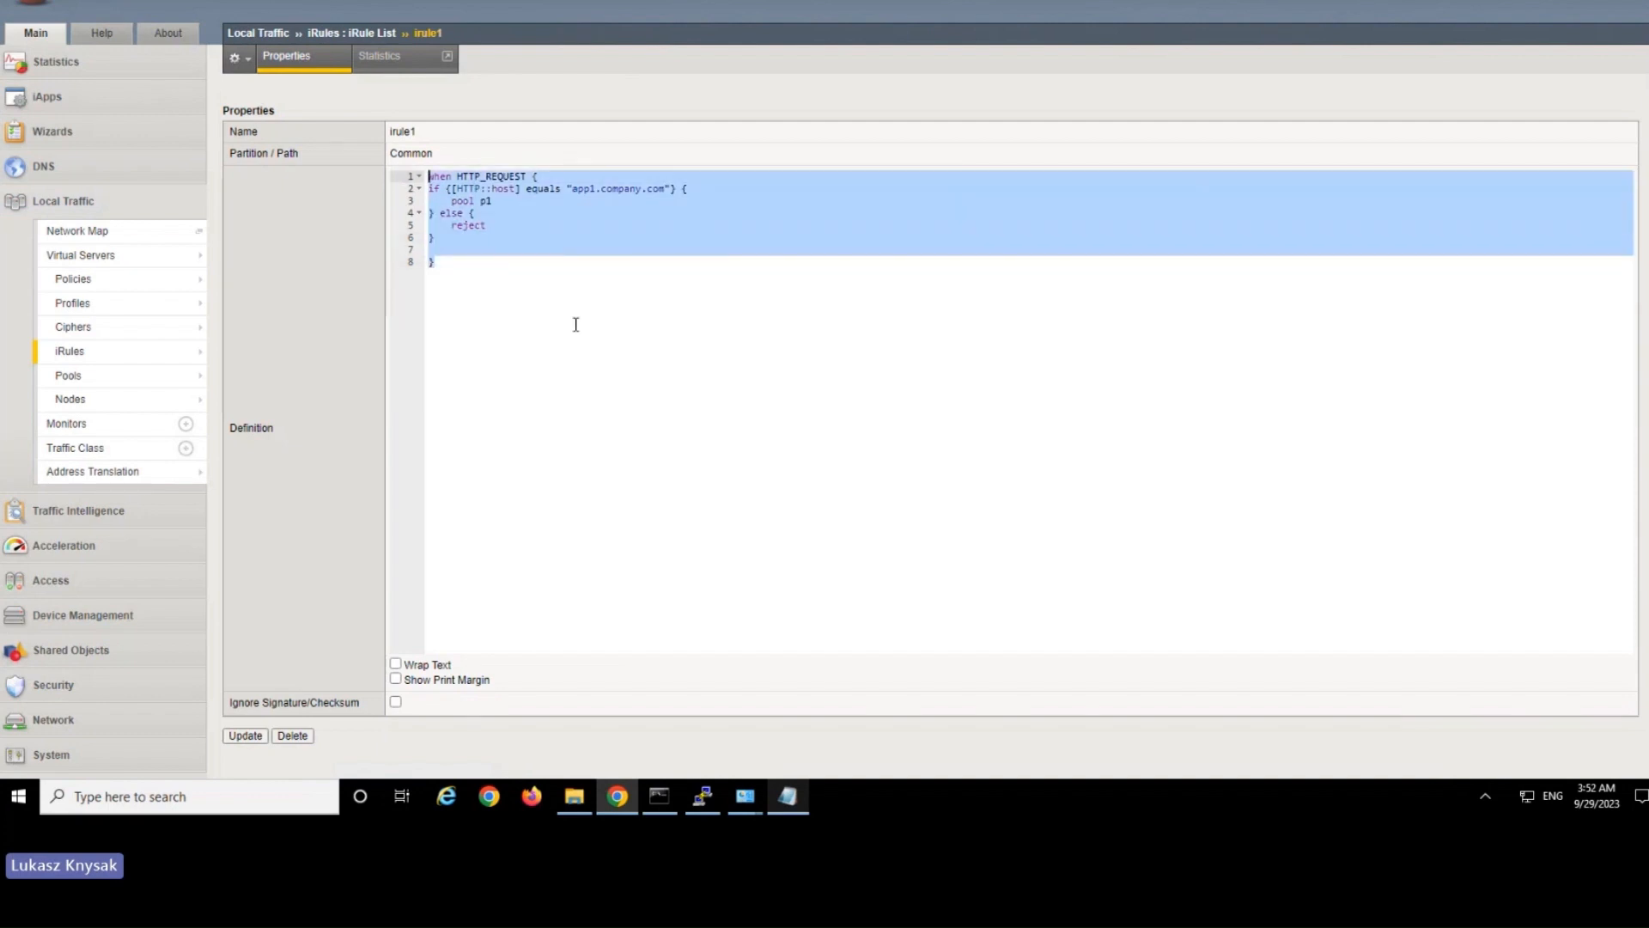
pyautogui.click(550, 272)
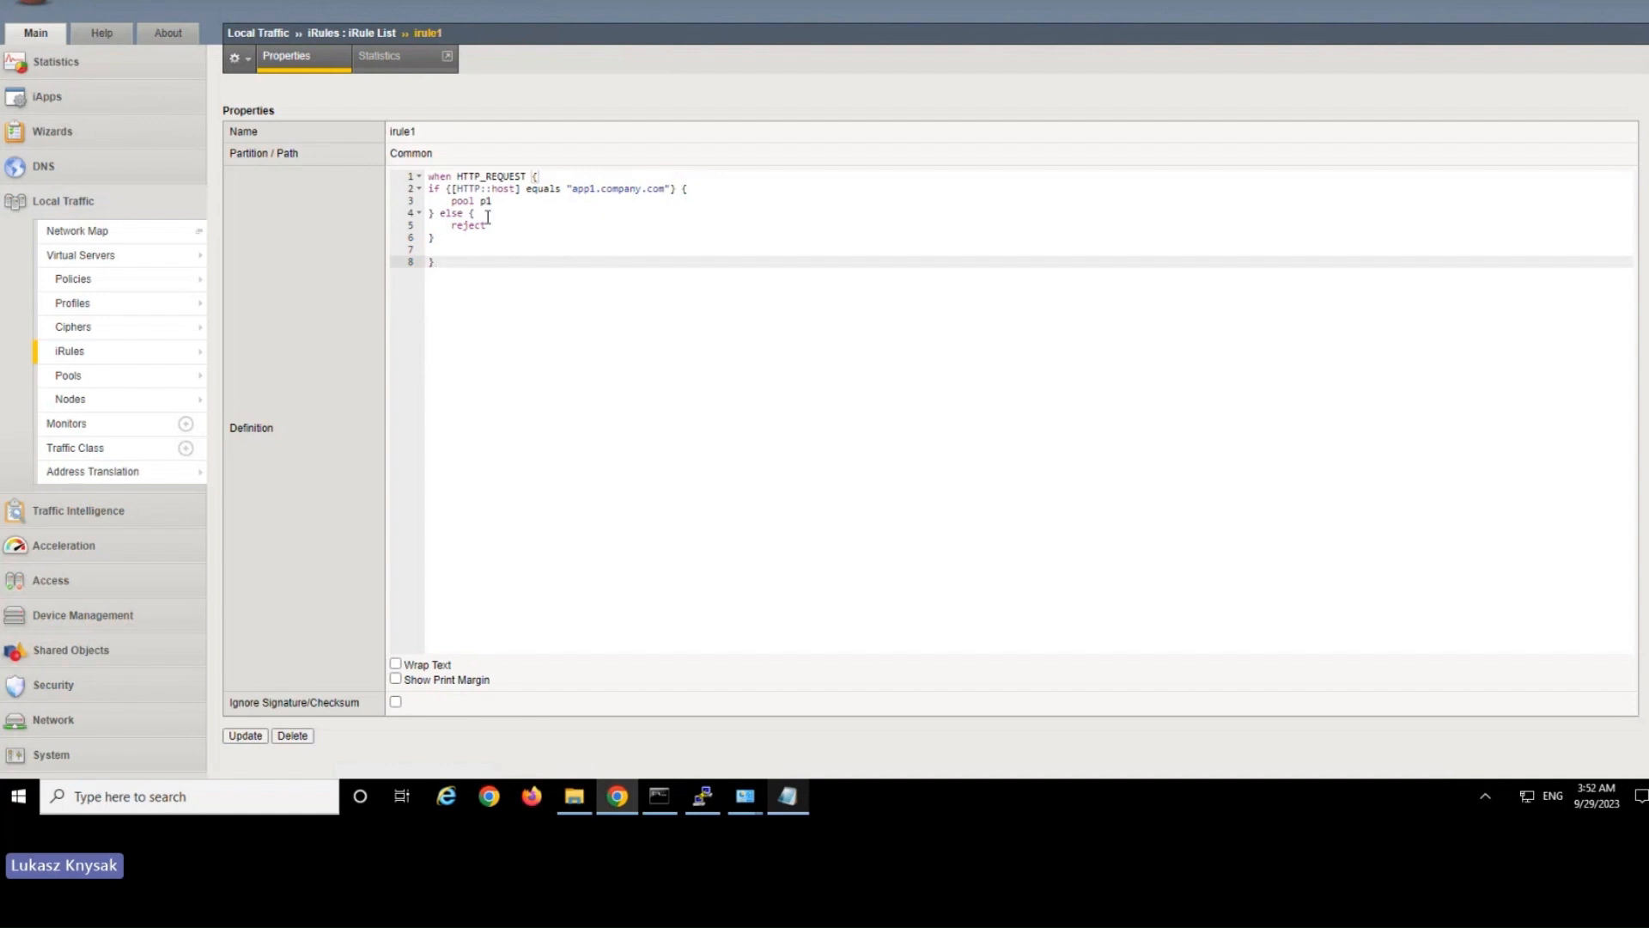
pyautogui.click(441, 213)
pyautogui.press('Return')
pyautogui.press('Return')
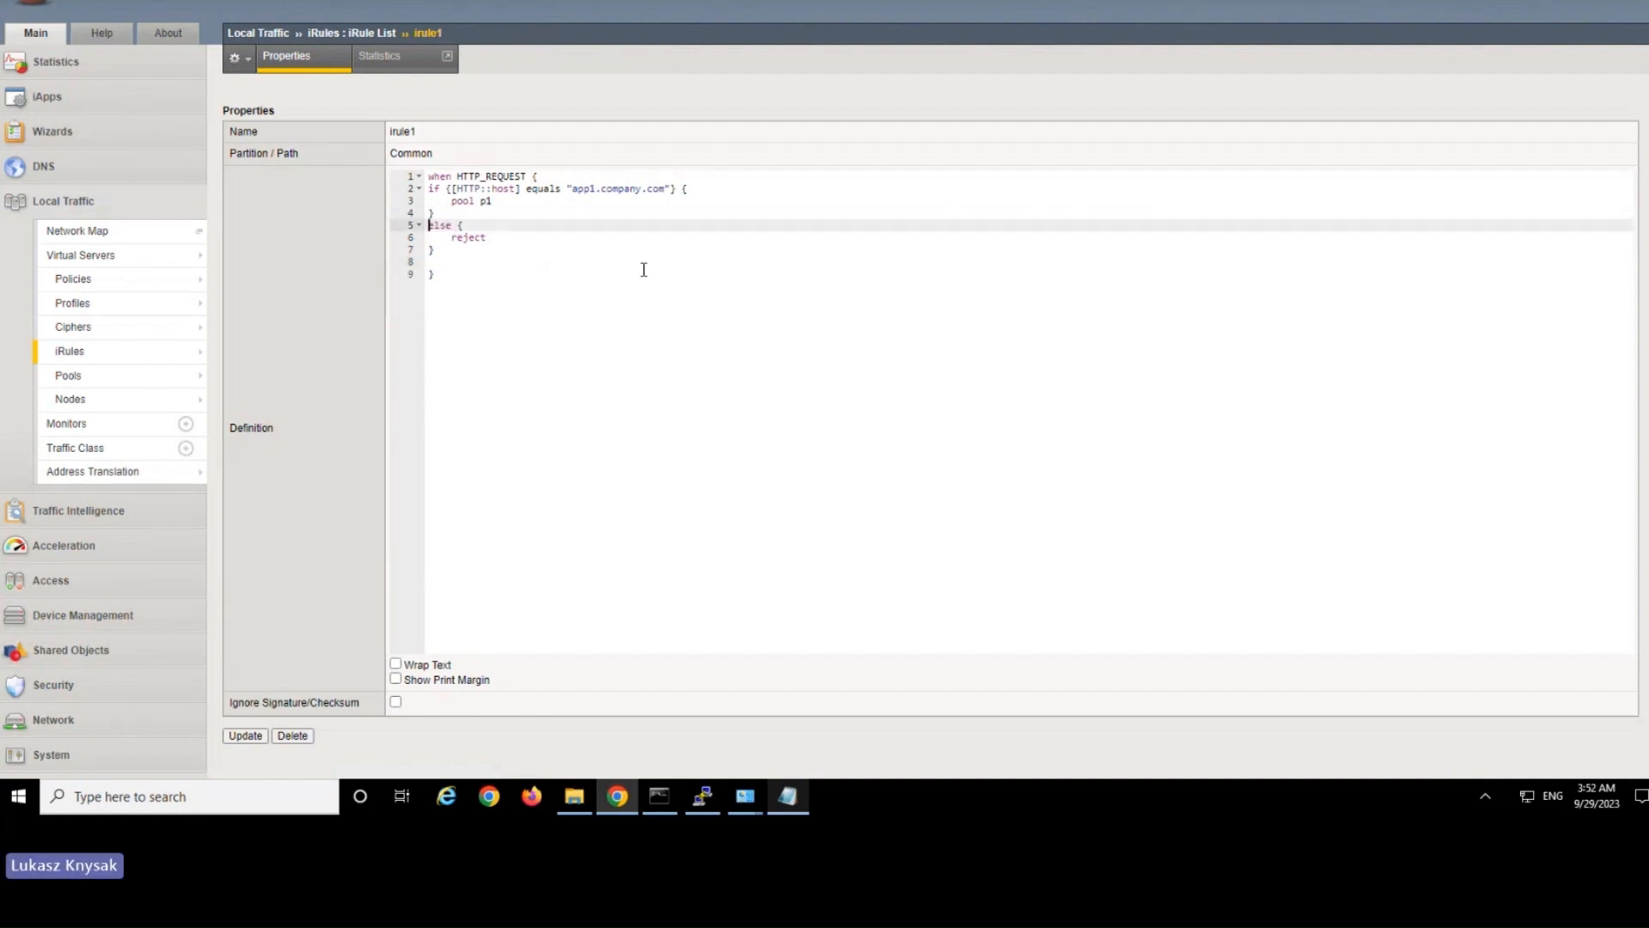
pyautogui.press('Left')
pyautogui.press('Left')
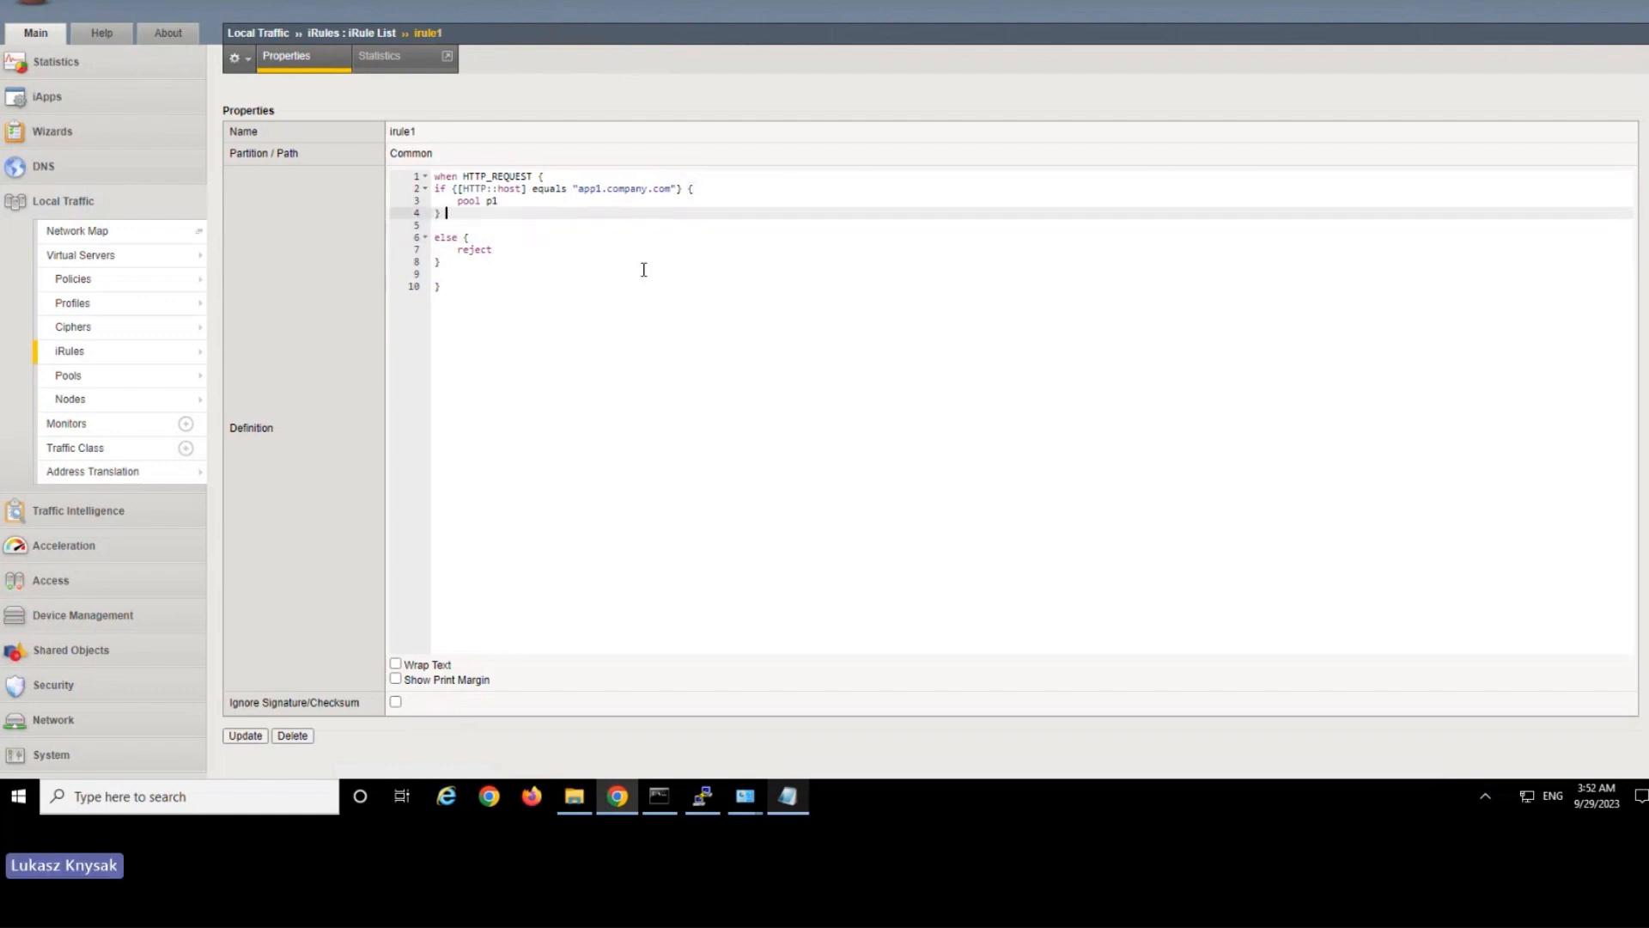
pyautogui.write('elseif')
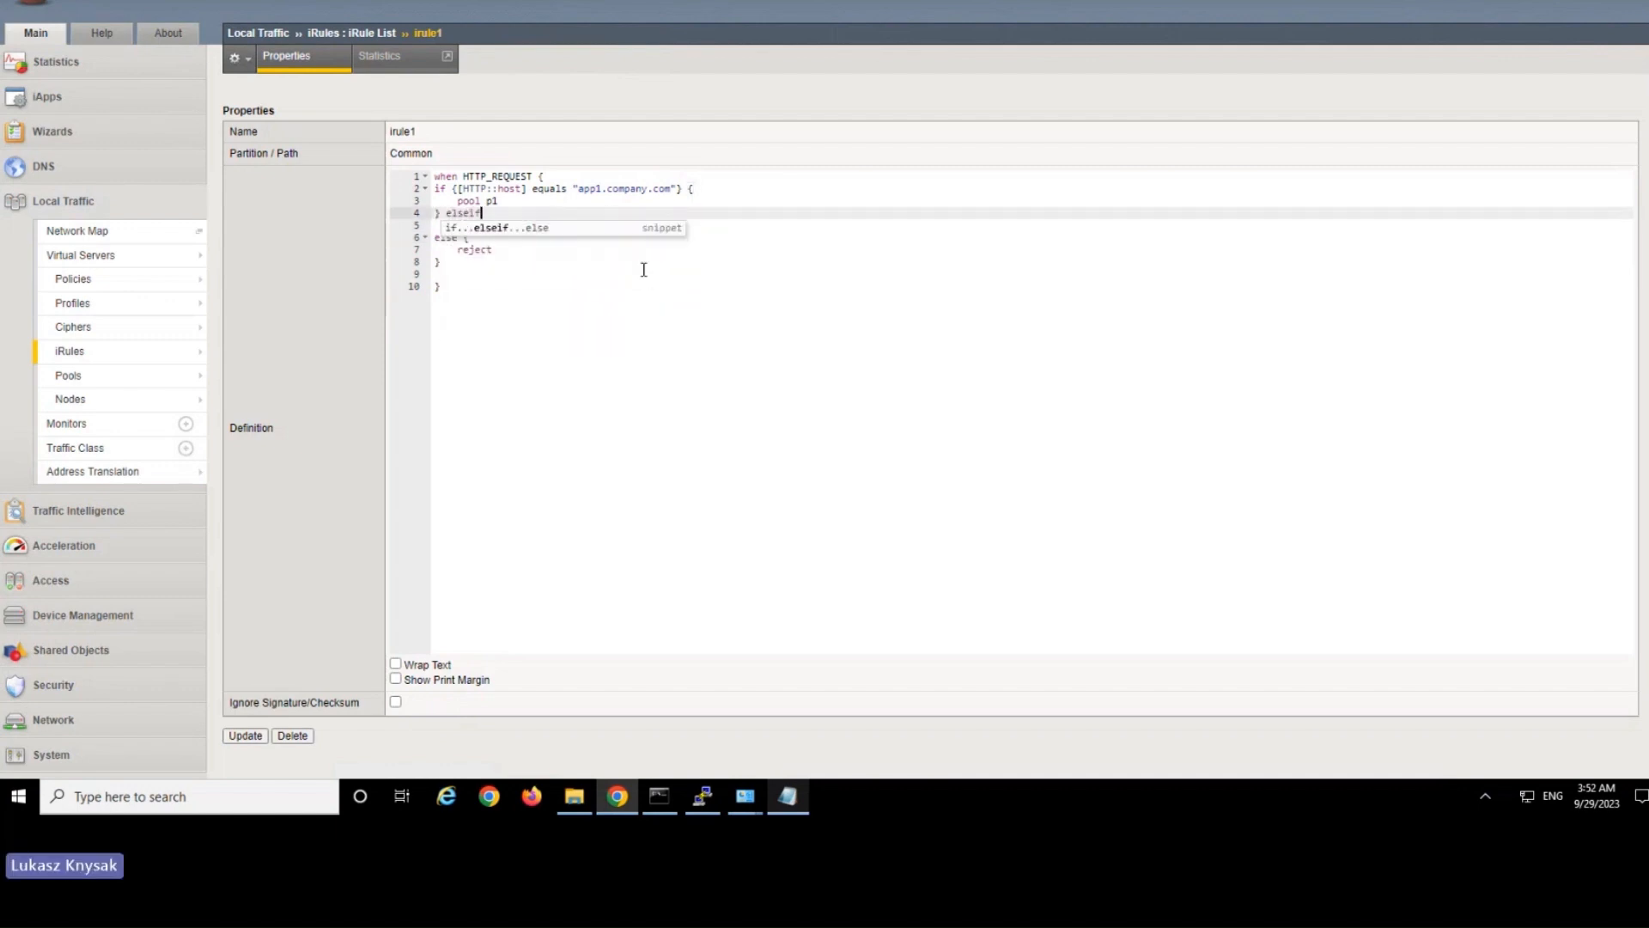
pyautogui.press('Return')
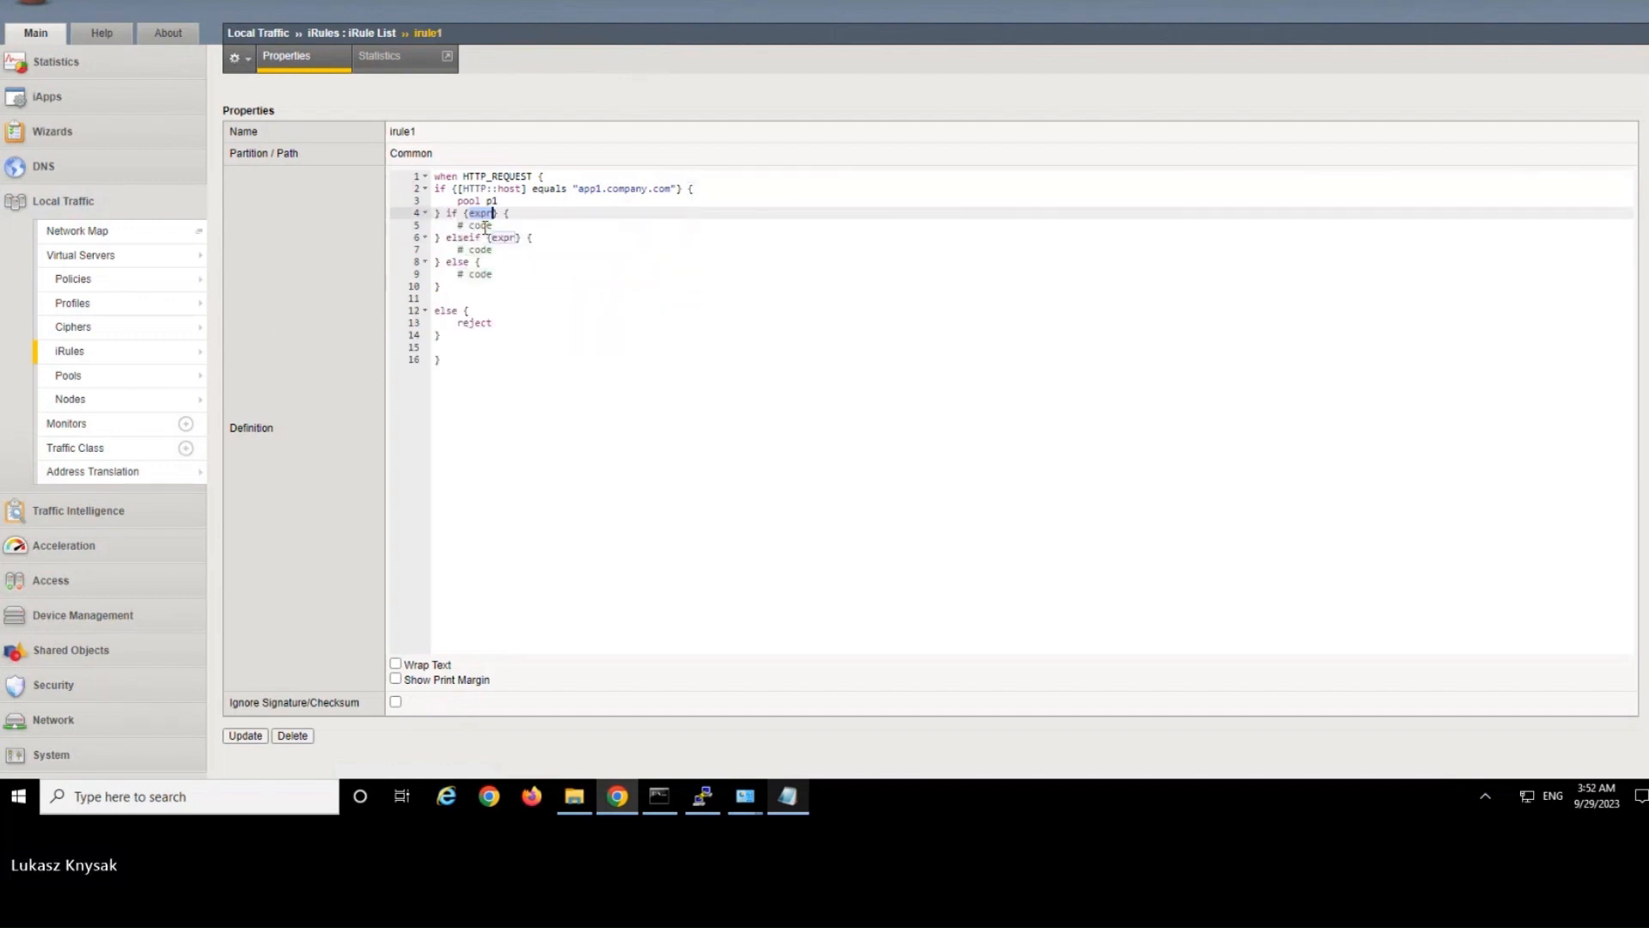
# Remove the snippet's extra if and else blocks, keeping its elseif branch directly before the existing else reject branch.
pyautogui.moveTo(446, 213)
pyautogui.mouseDown()
pyautogui.moveTo(511, 224)
pyautogui.moveTo(442, 239)
pyautogui.mouseUp()
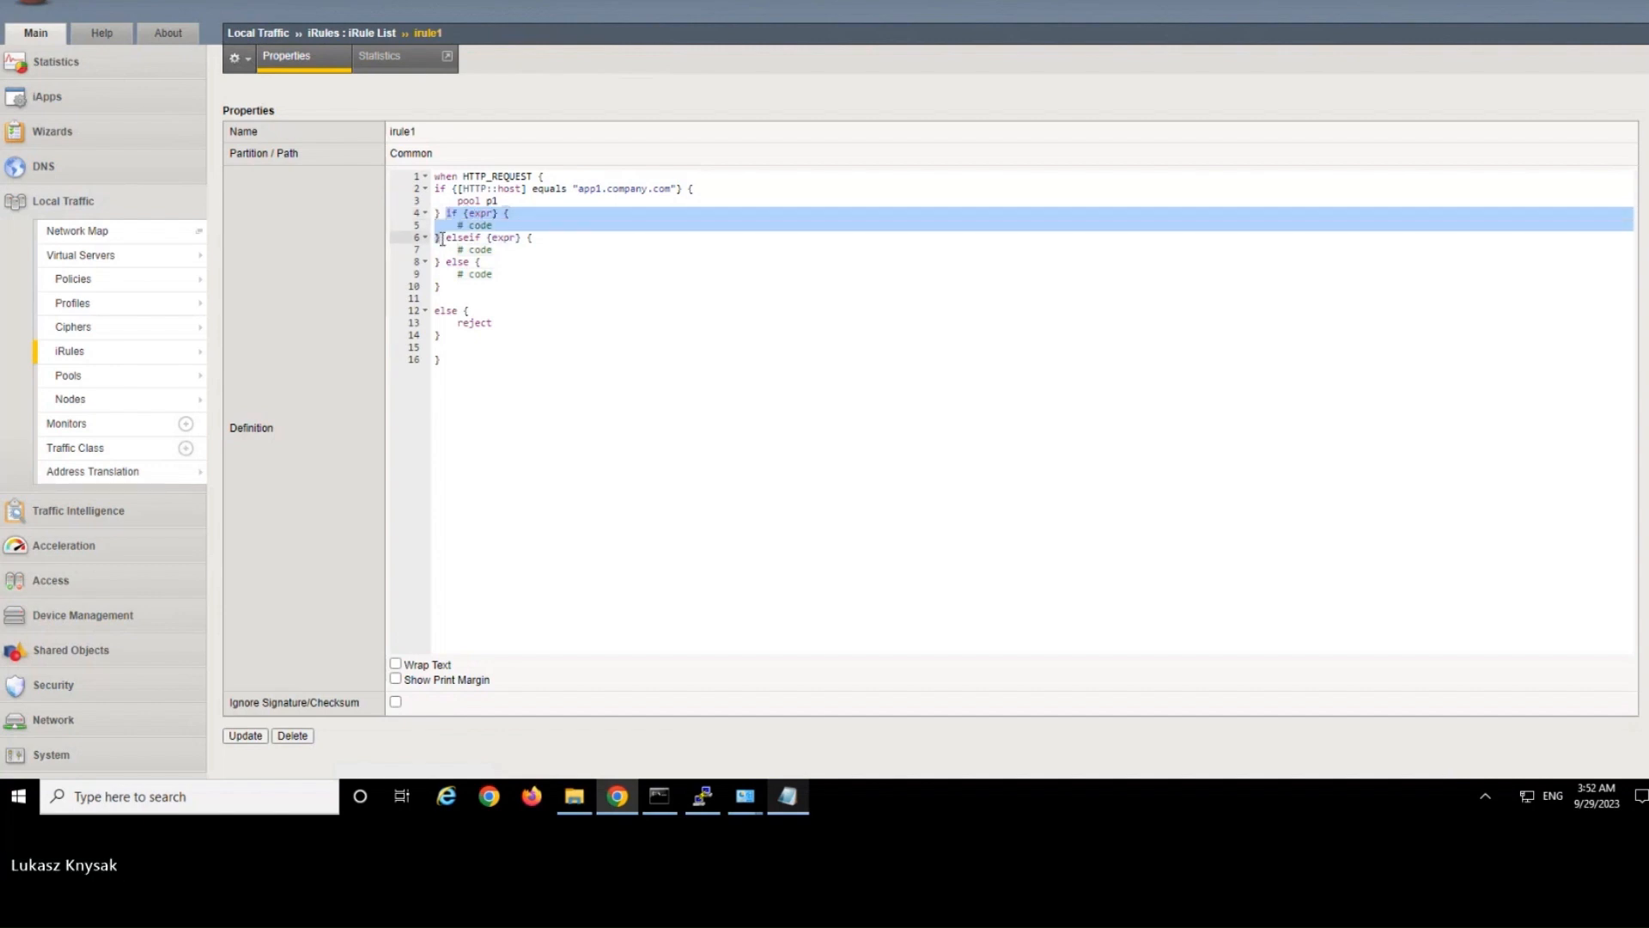
pyautogui.press('BackSpace')
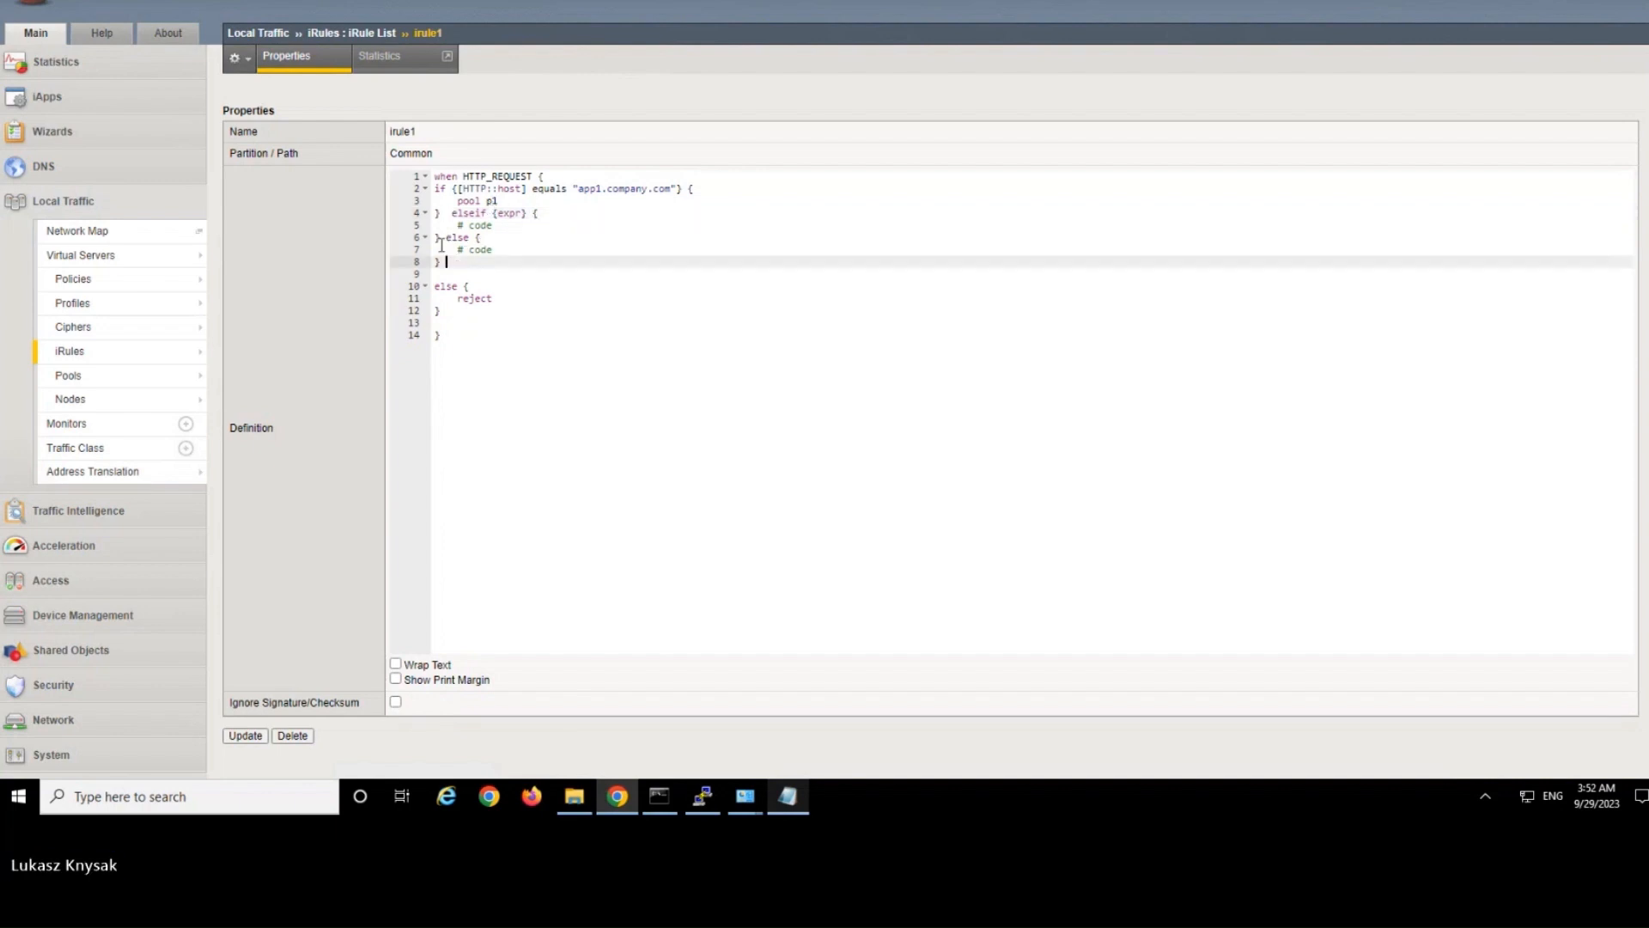
pyautogui.moveTo(444, 262); pyautogui.dragTo(441, 238)
pyautogui.press('Delete')
pyautogui.press('Delete')
pyautogui.press('Delete')
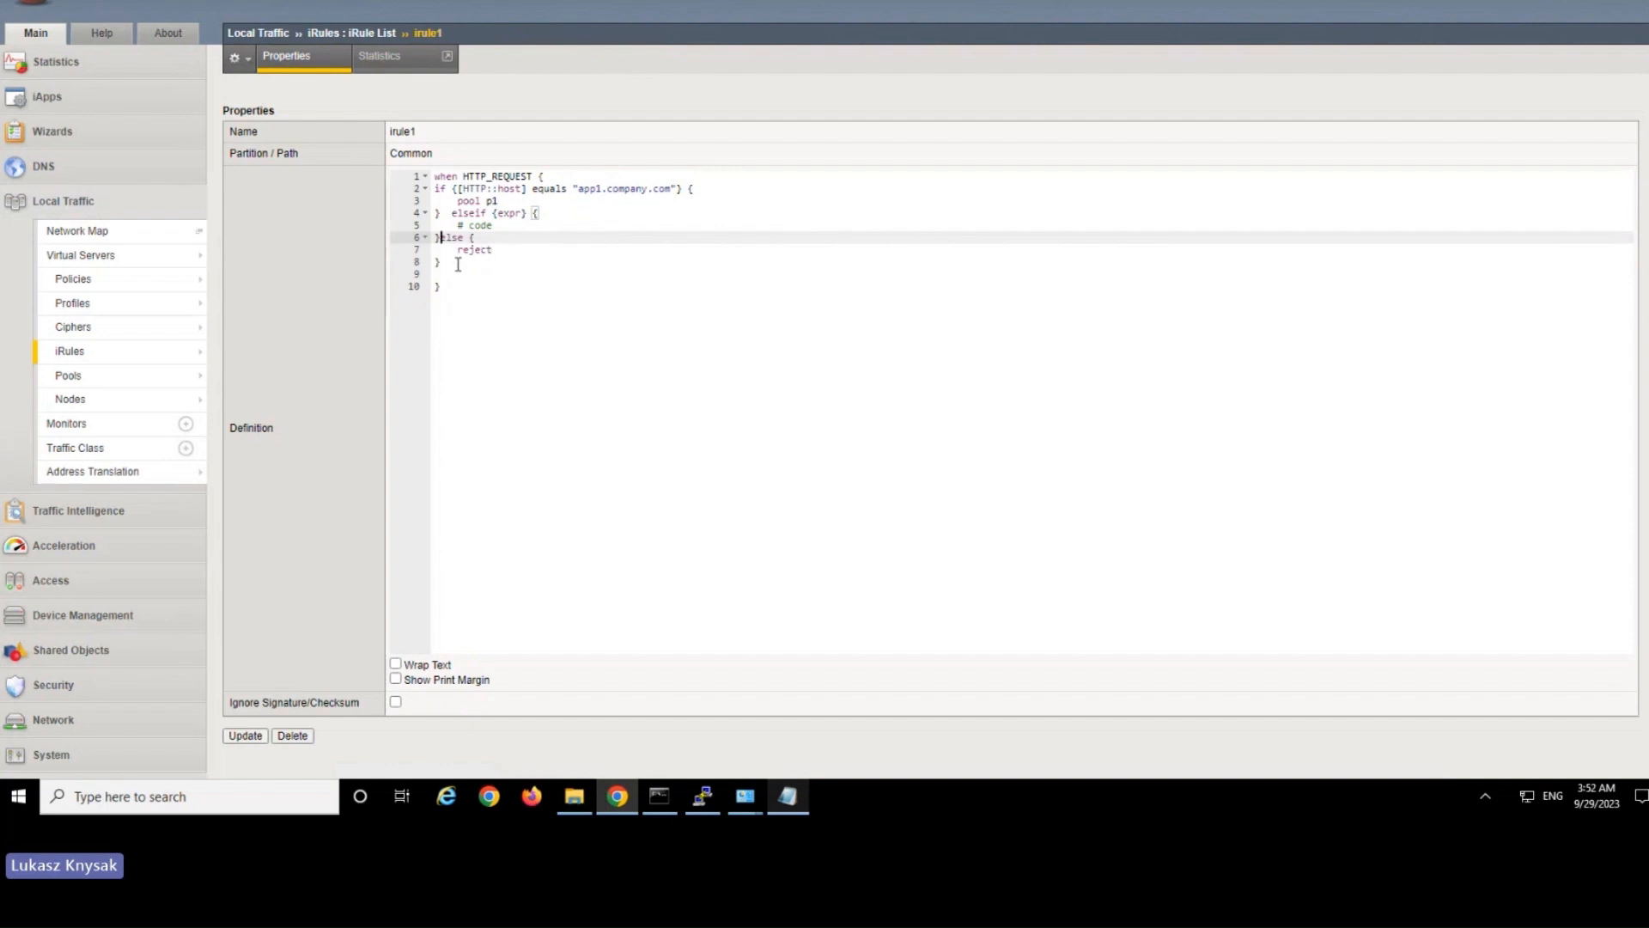
# Copy the host condition into the elseif expression and set its host name to app2.company.com.
pyautogui.moveTo(457, 189); pyautogui.dragTo(679, 188)
pyautogui.hotkey('ctrl', 'c')
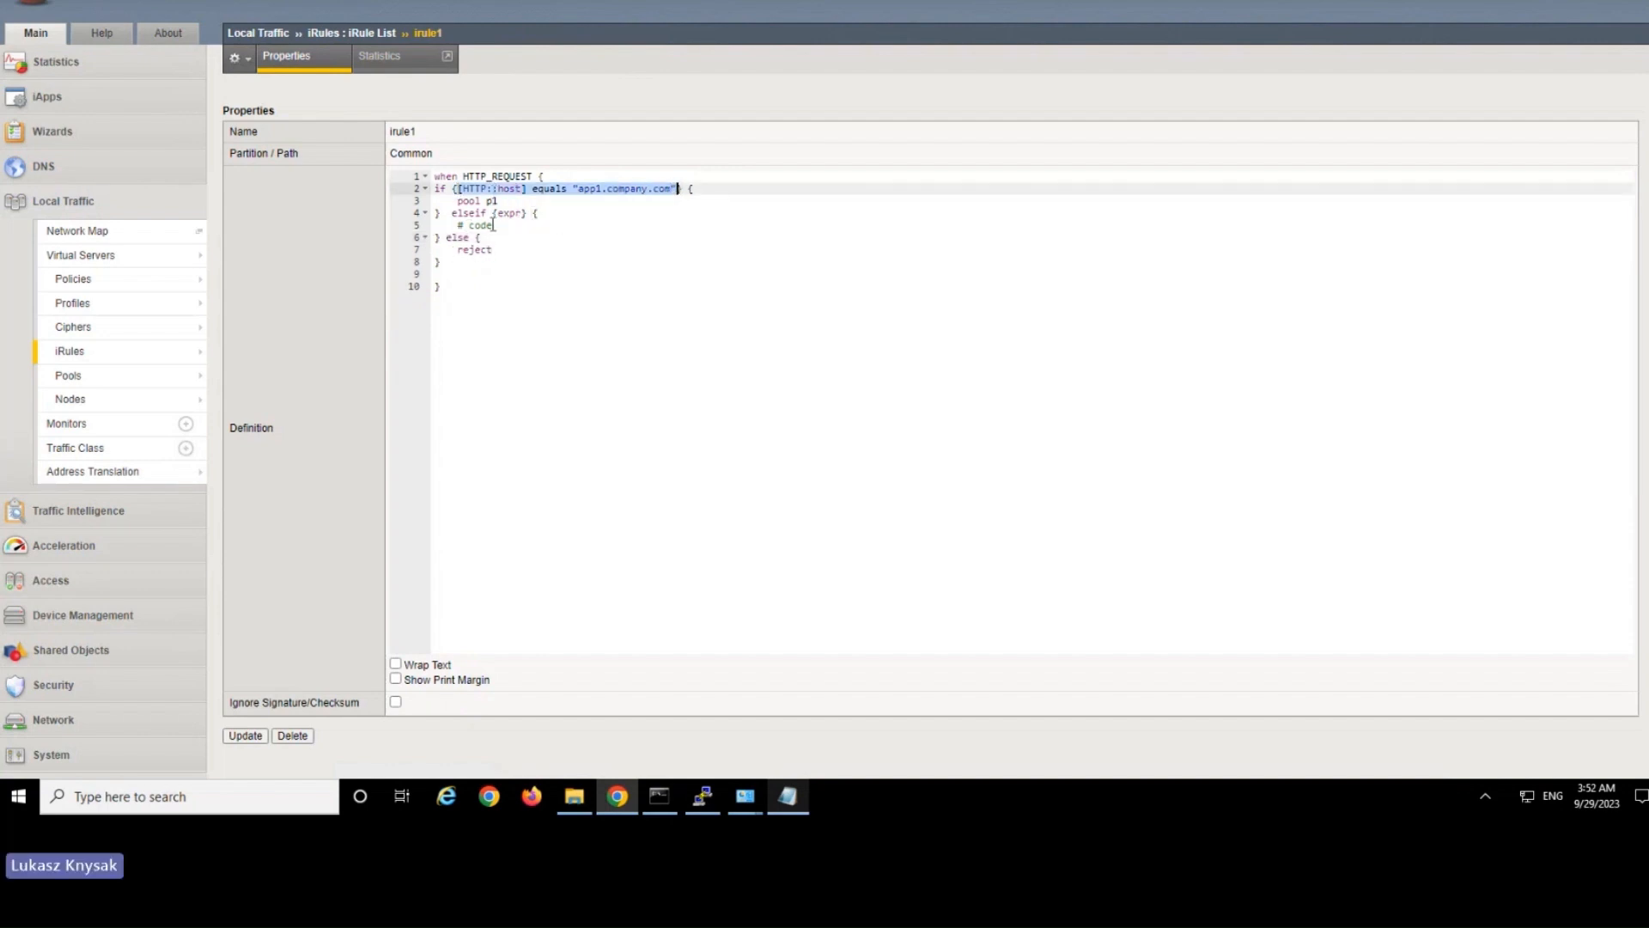
pyautogui.doubleClick(507, 214)
pyautogui.hotkey('ctrl', 'v')
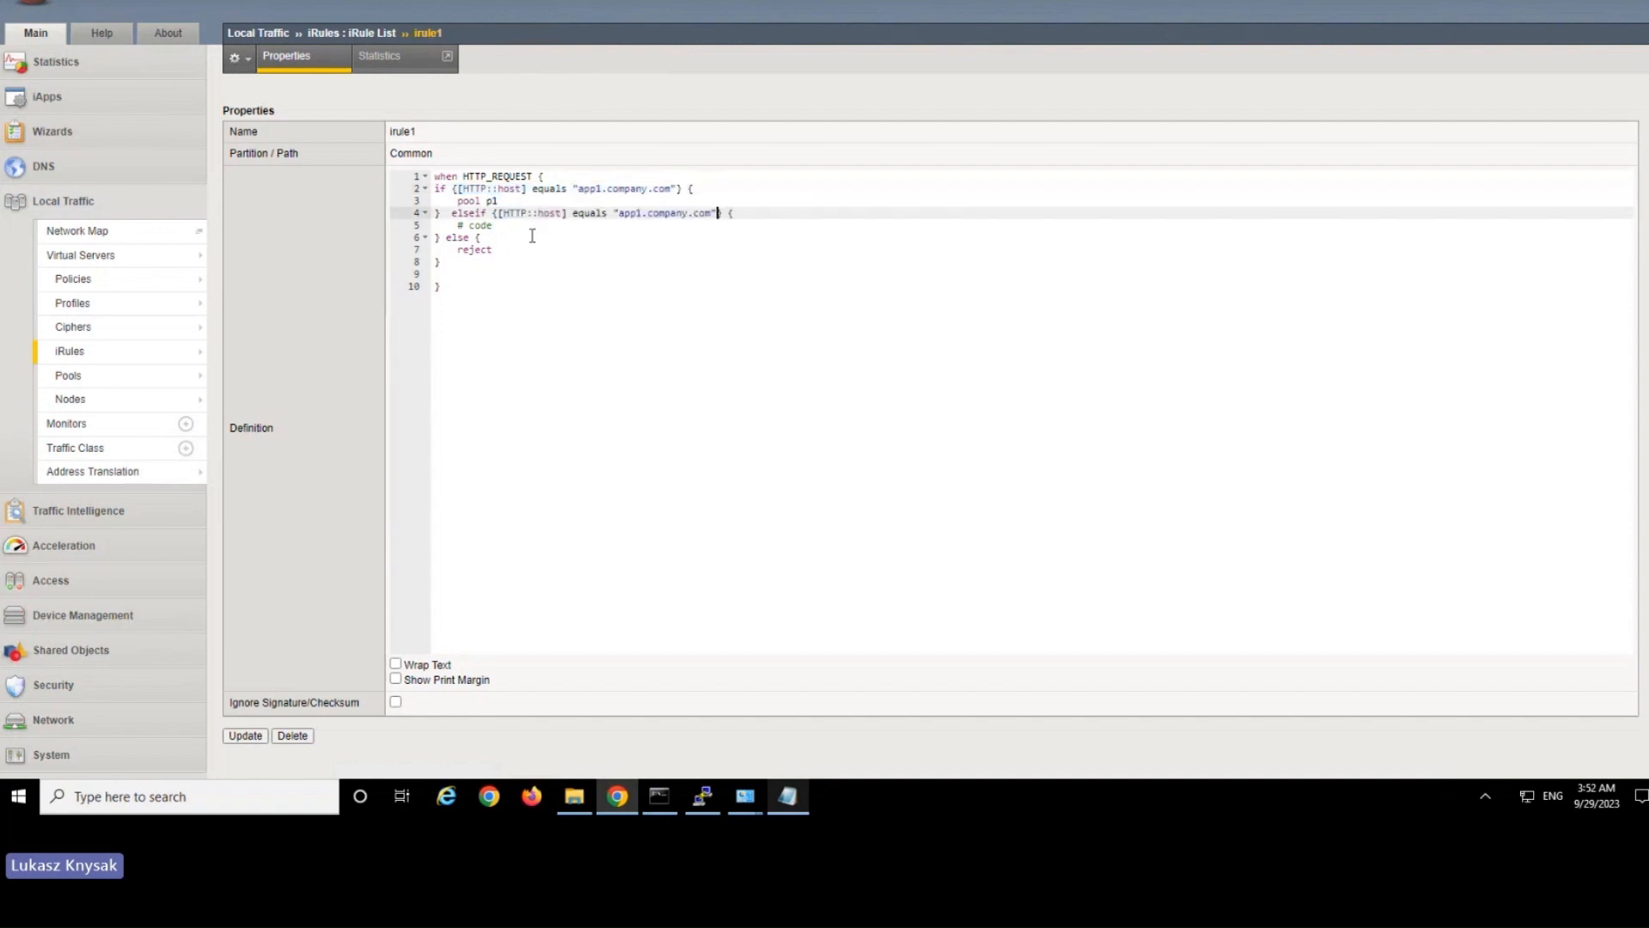
pyautogui.click(641, 214)
pyautogui.press('BackSpace')
pyautogui.write('2')
# Replace the elseif branch's code placeholder with pool p2 and add a blank line below it.
pyautogui.press('Down')
pyautogui.moveTo(493, 225); pyautogui.dragTo(464, 226)
pyautogui.write('pool p2')
pyautogui.press('Return')
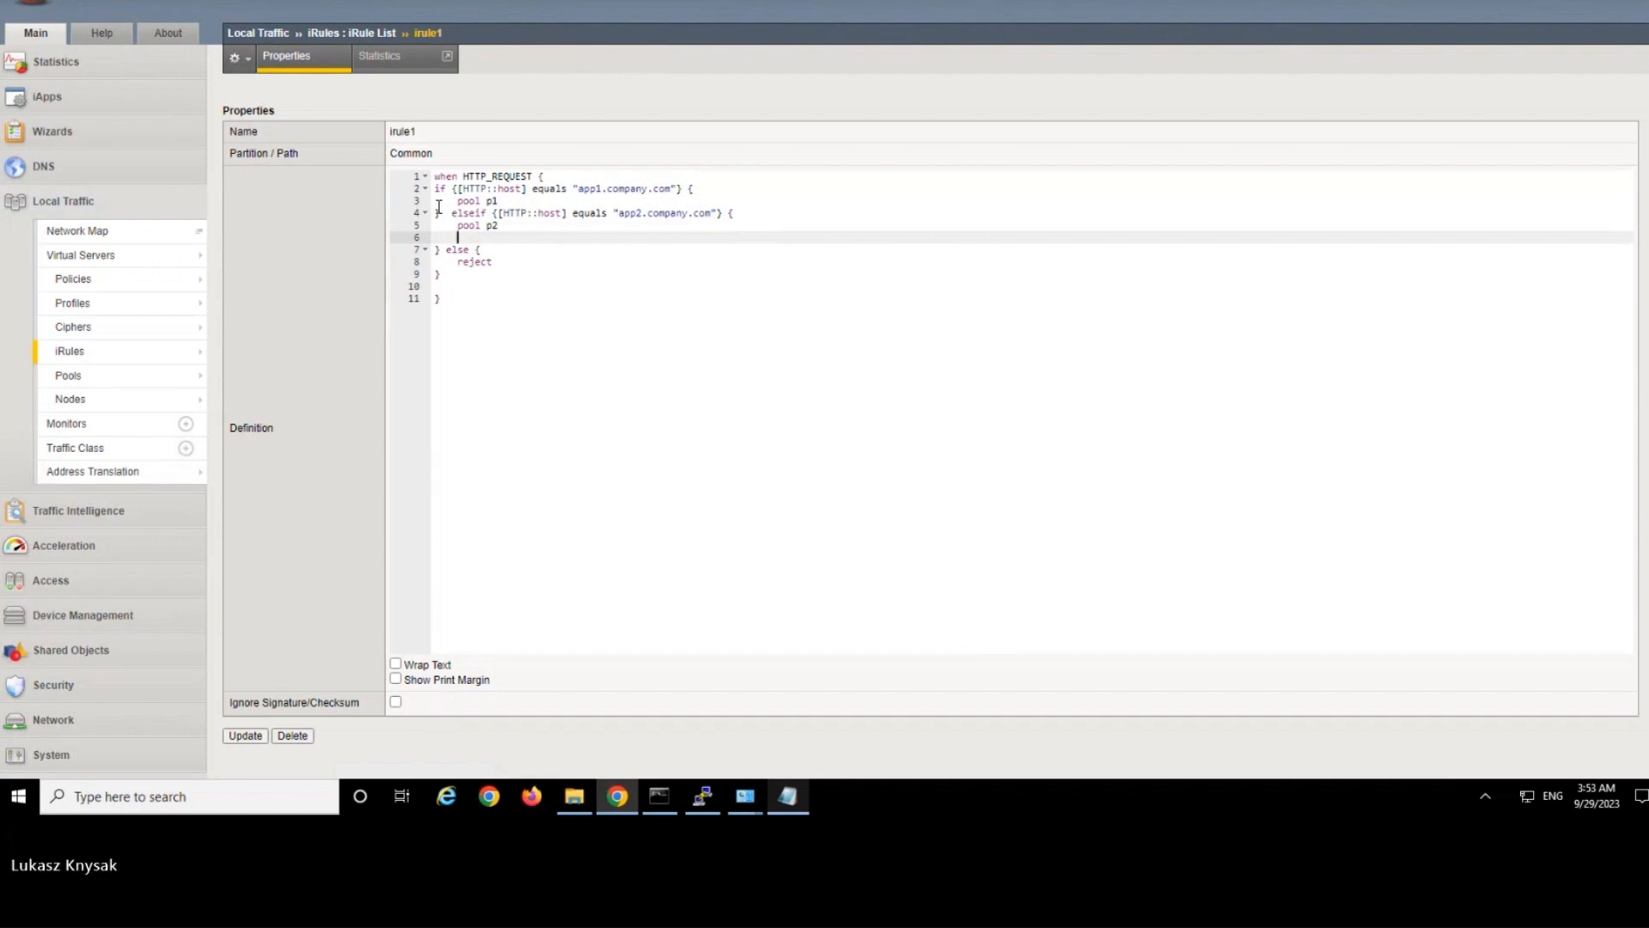
pyautogui.write('HTT')
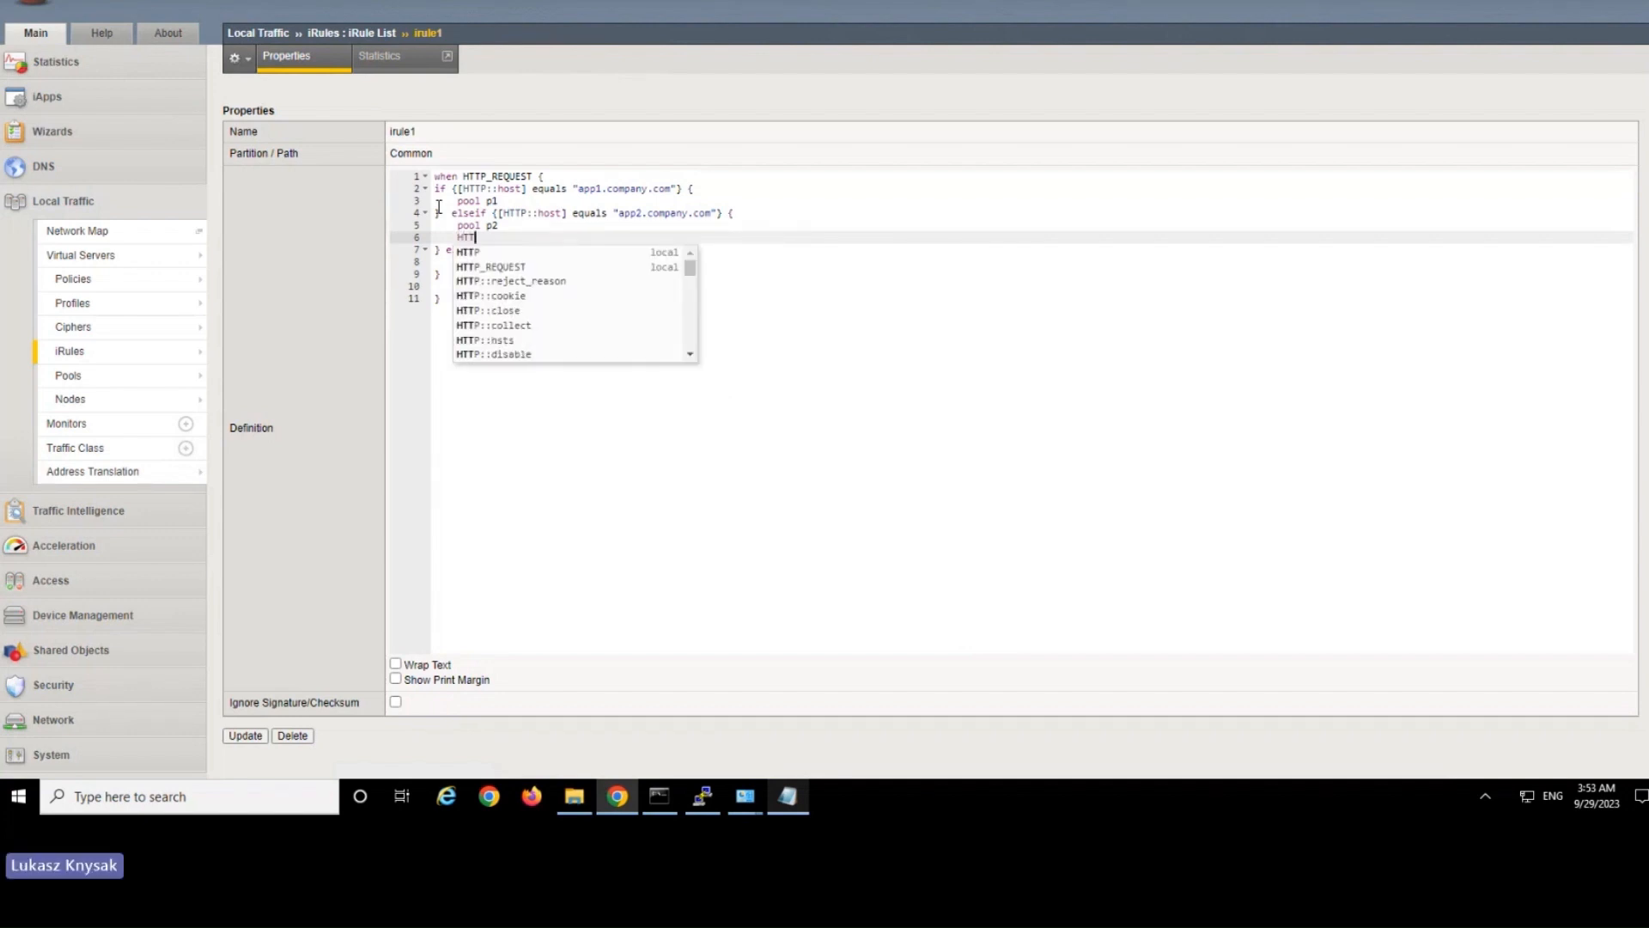
pyautogui.write('P:: ')
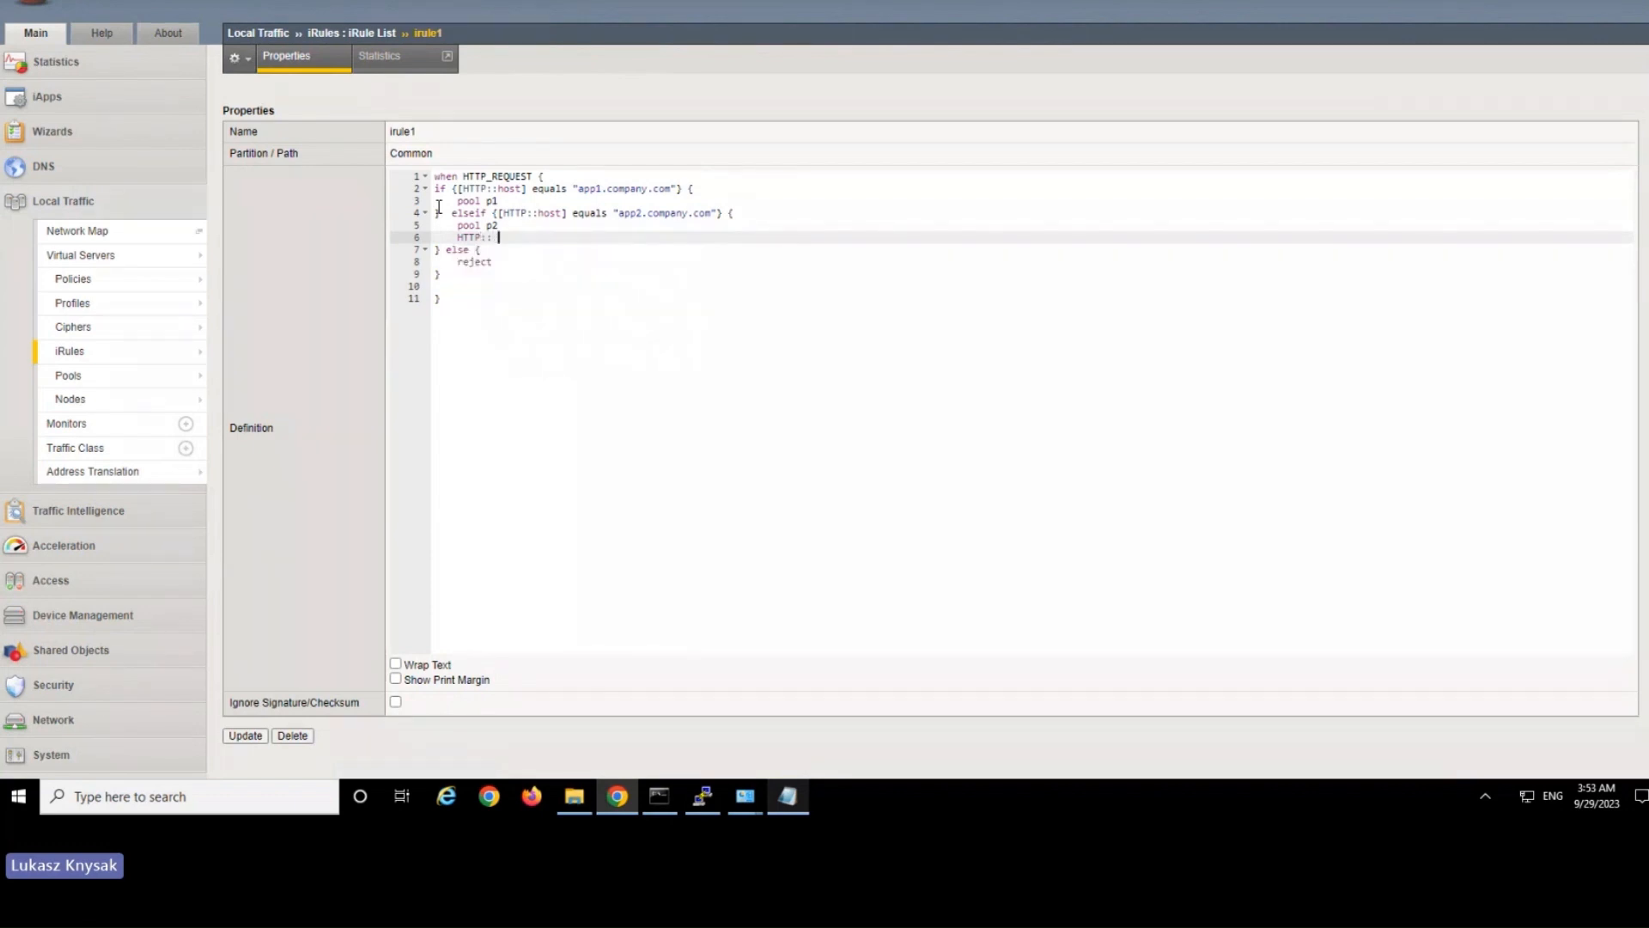
pyautogui.write('he')
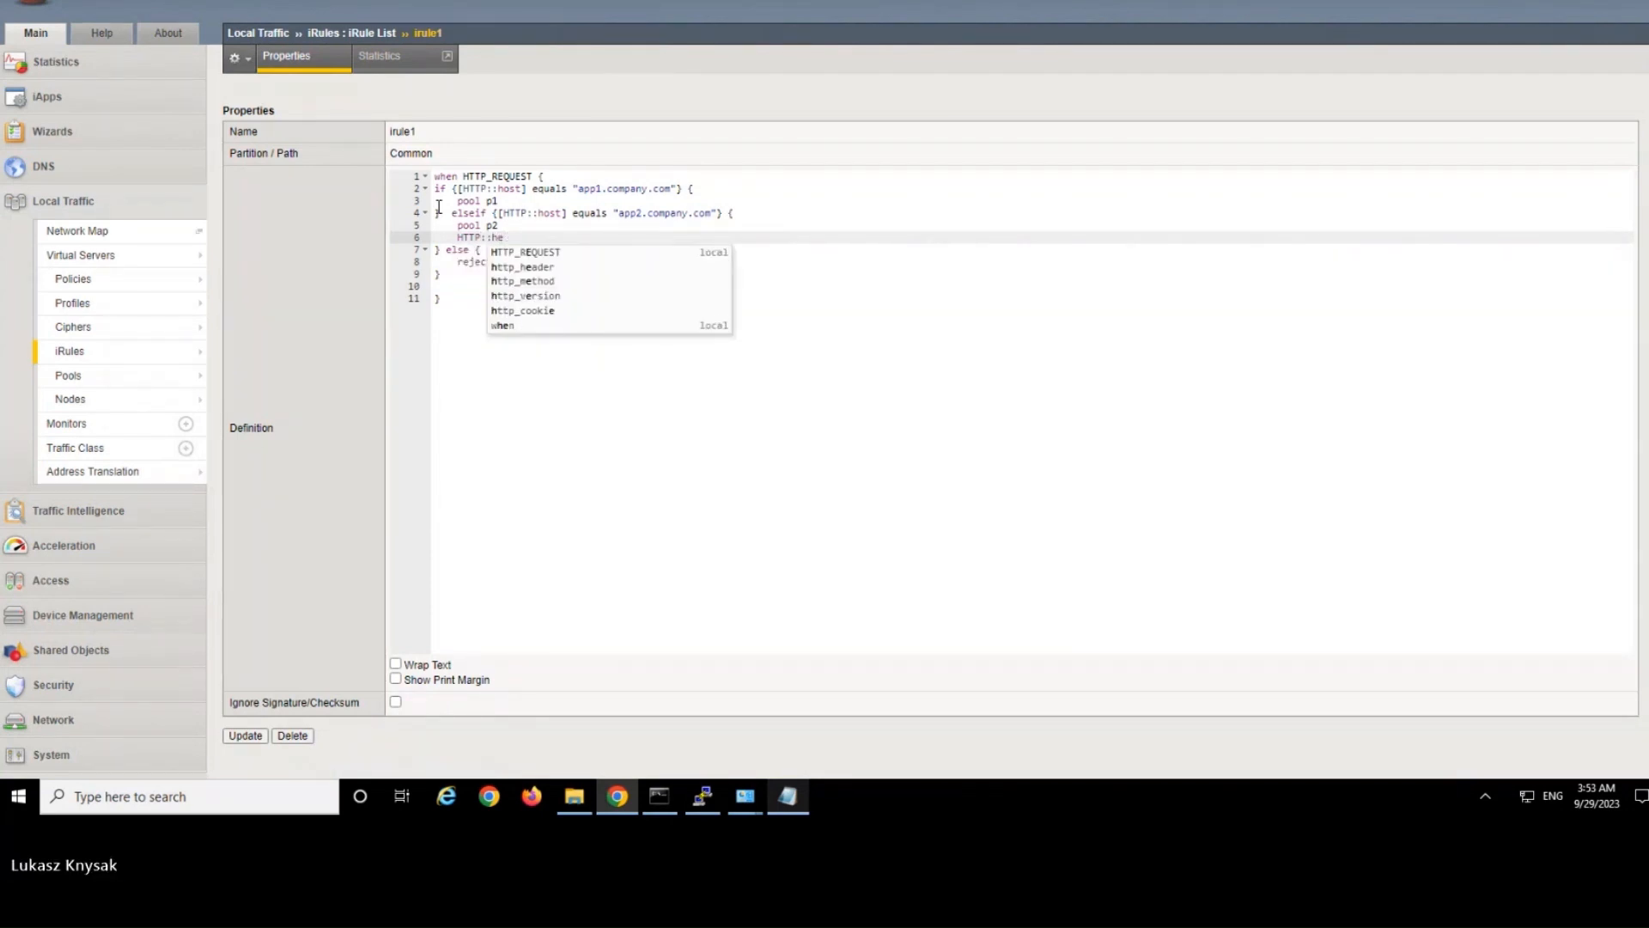
pyautogui.press('BackSpace')
pyautogui.press('BackSpace')
pyautogui.press('BackSpace')
pyautogui.press('BackSpace')
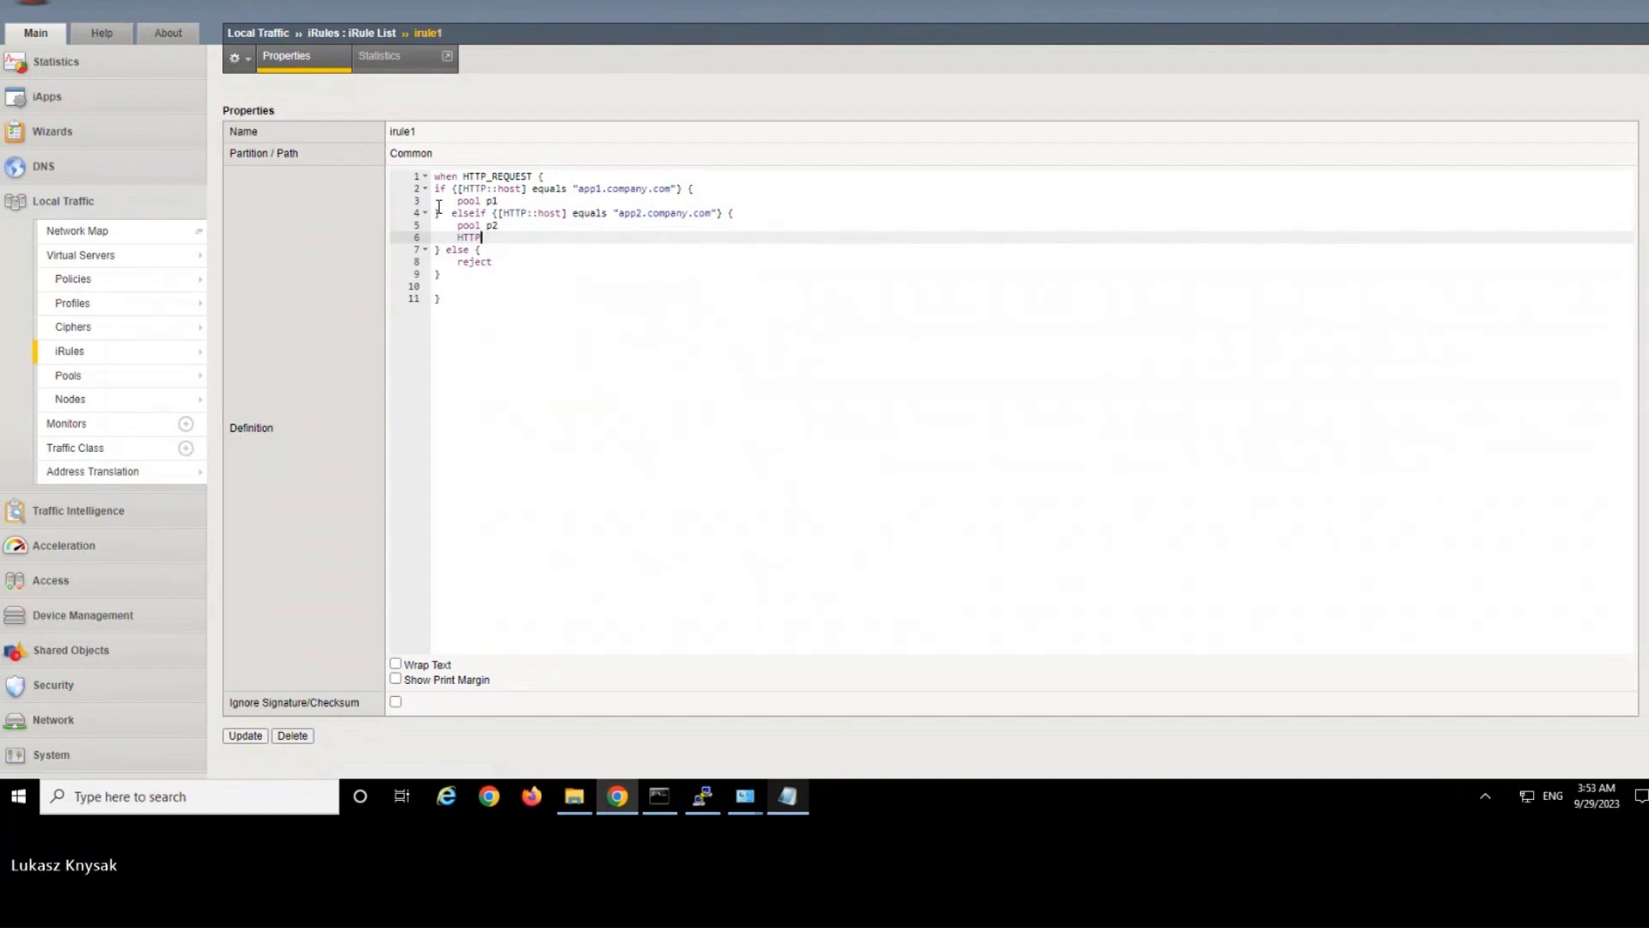
pyautogui.write('::hea')
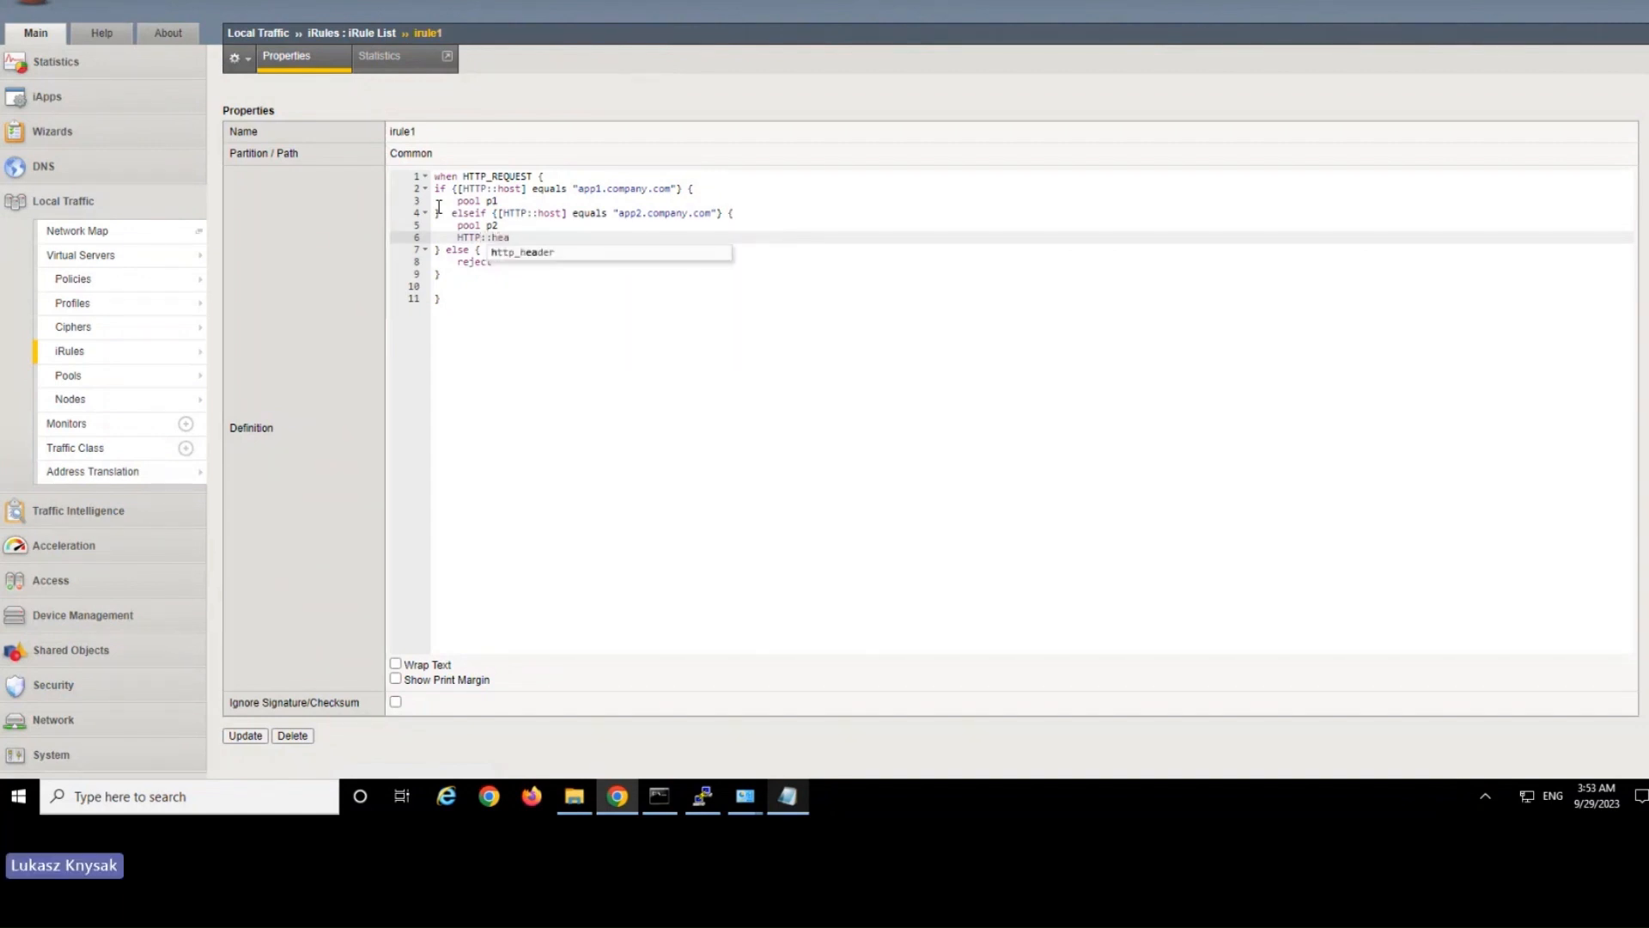
pyautogui.press('BackSpace')
pyautogui.press('BackSpace')
pyautogui.press('BackSpace')
pyautogui.press('BackSpace')
pyautogui.press('BackSpace')
pyautogui.press('BackSpace')
pyautogui.press('BackSpace')
pyautogui.press('BackSpace')
pyautogui.press('BackSpace')
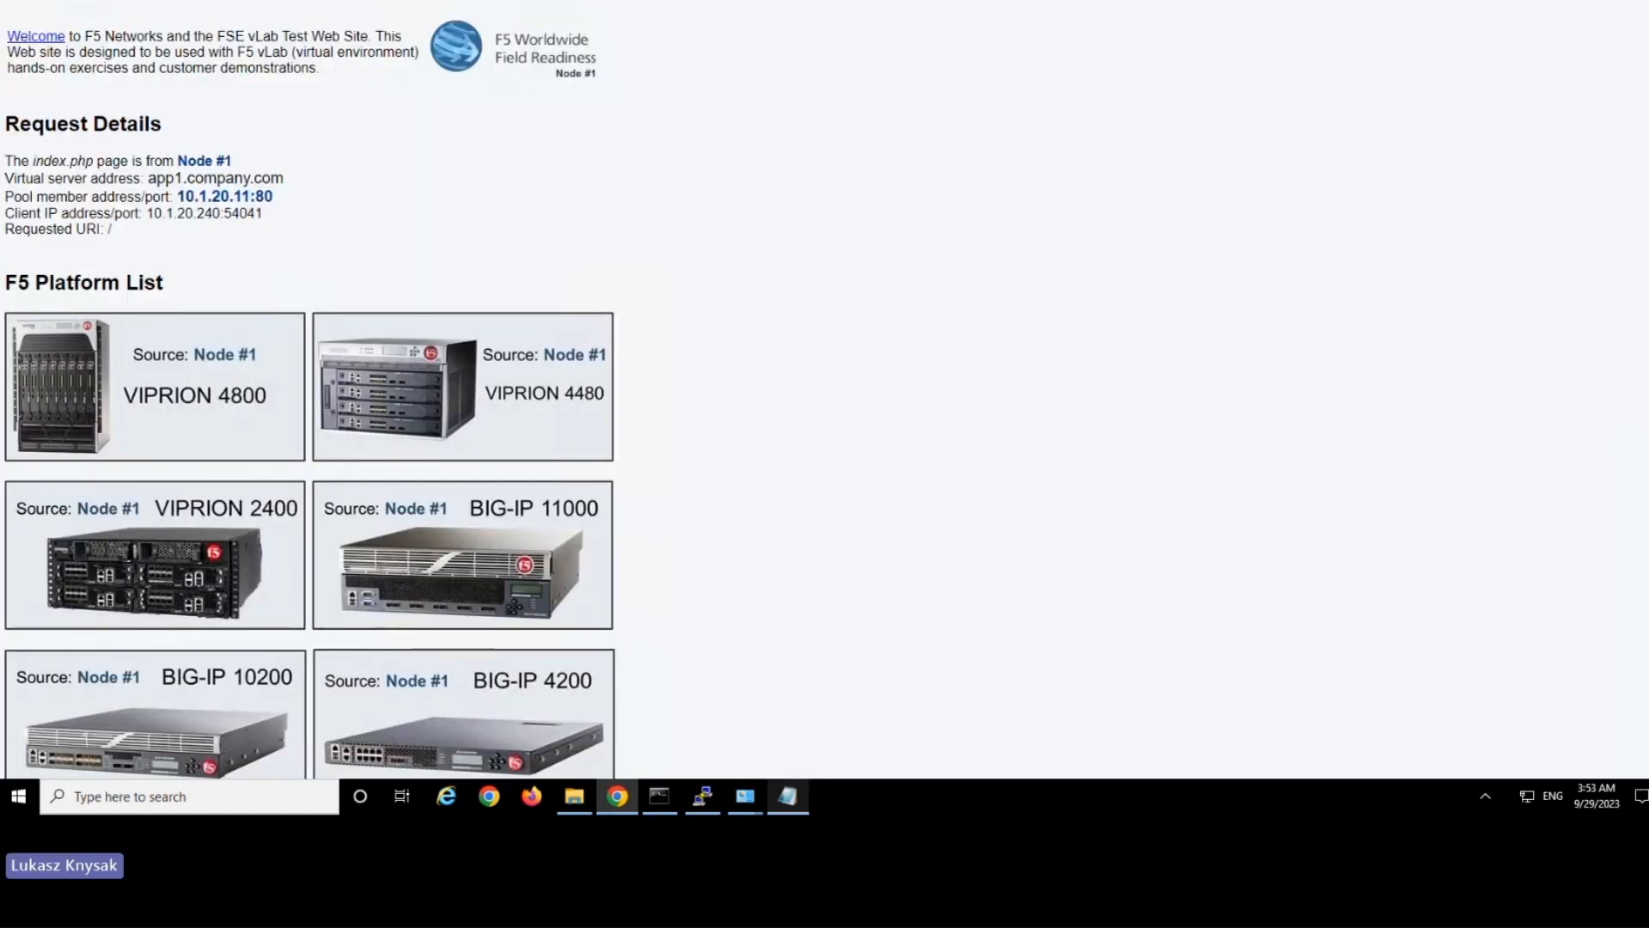
# Load the app2.company.com test page, check its request details, and review the complete irule1 definition.
pyautogui.press('F5')
pyautogui.moveTo(140, 17); pyautogui.dragTo(685, 355)
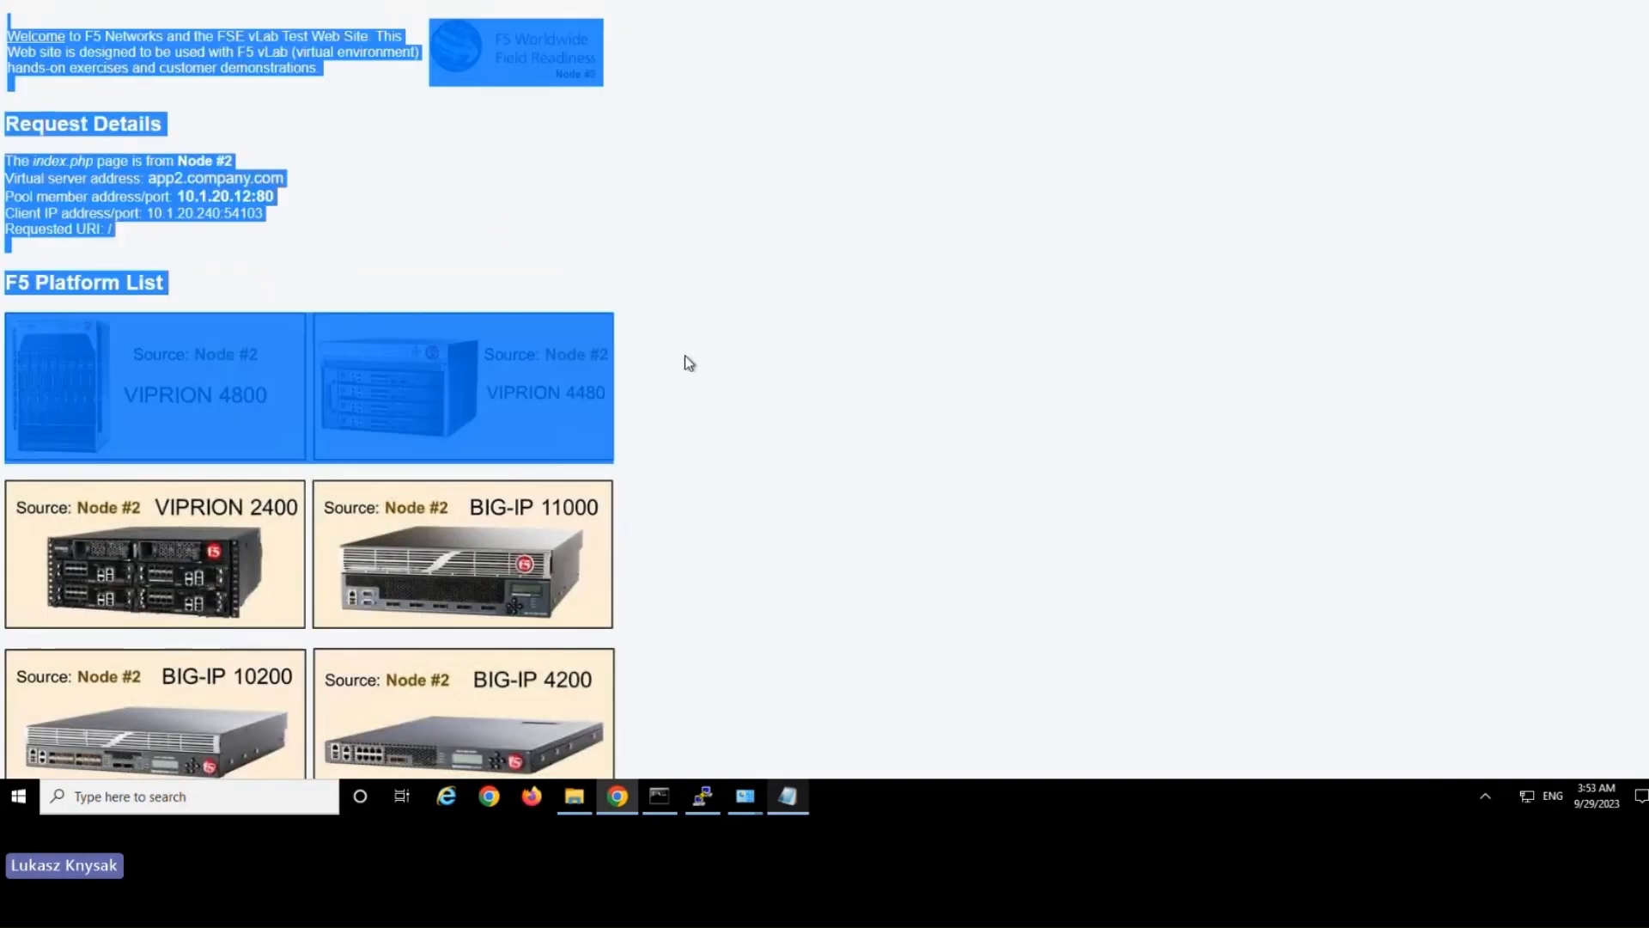
pyautogui.click(684, 356)
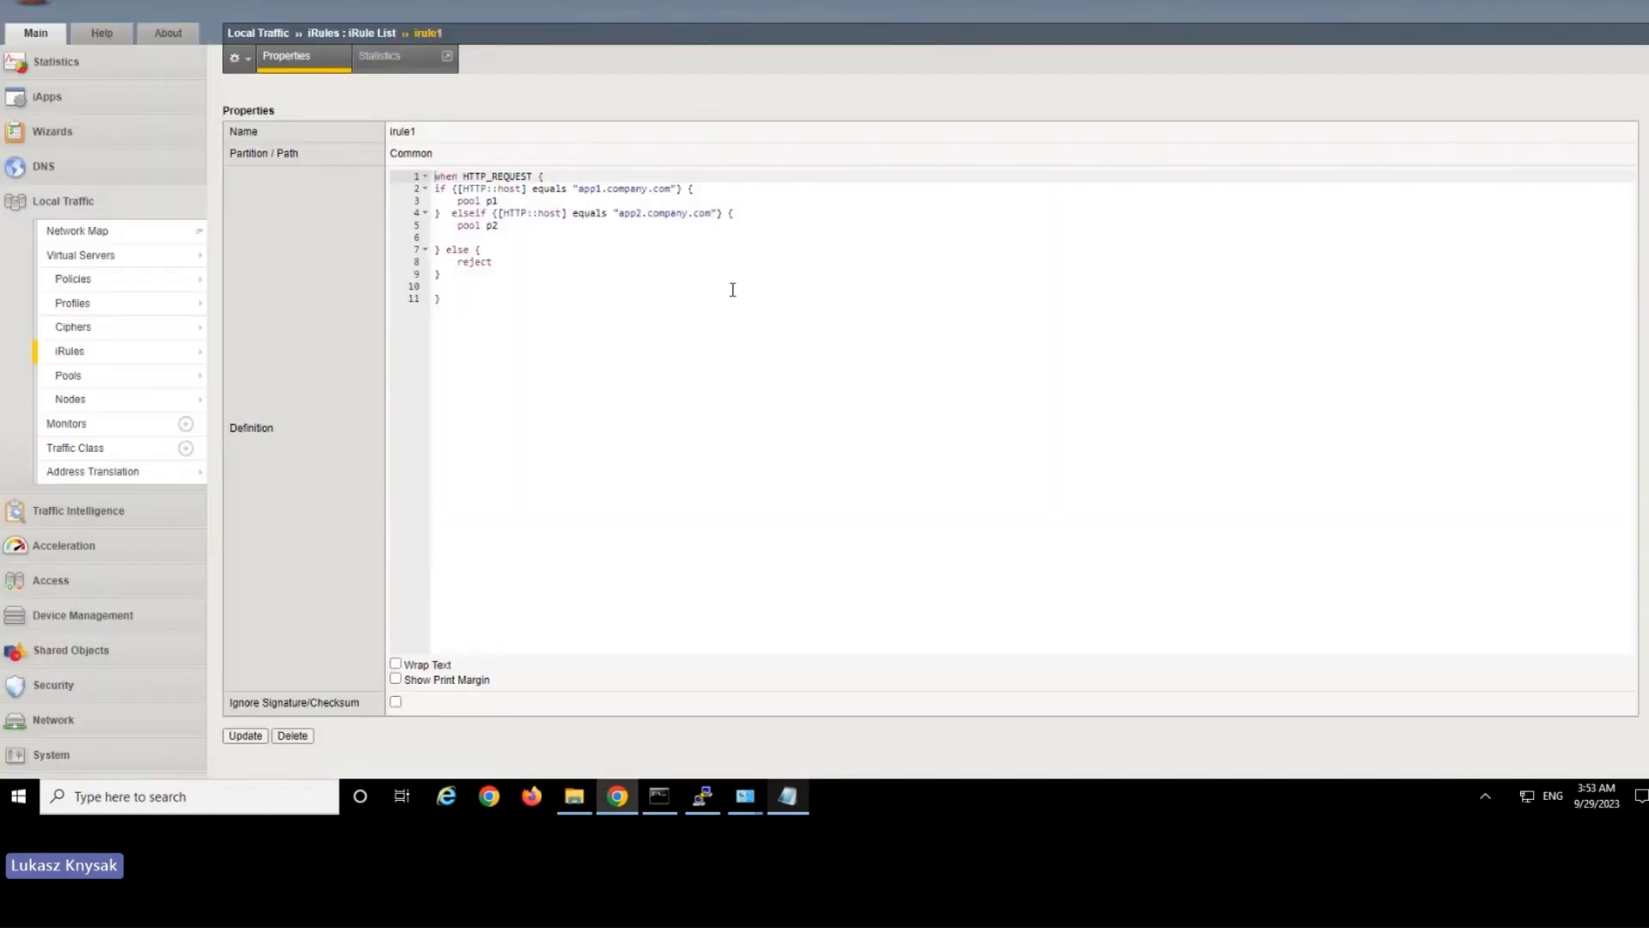
pyautogui.click(596, 354)
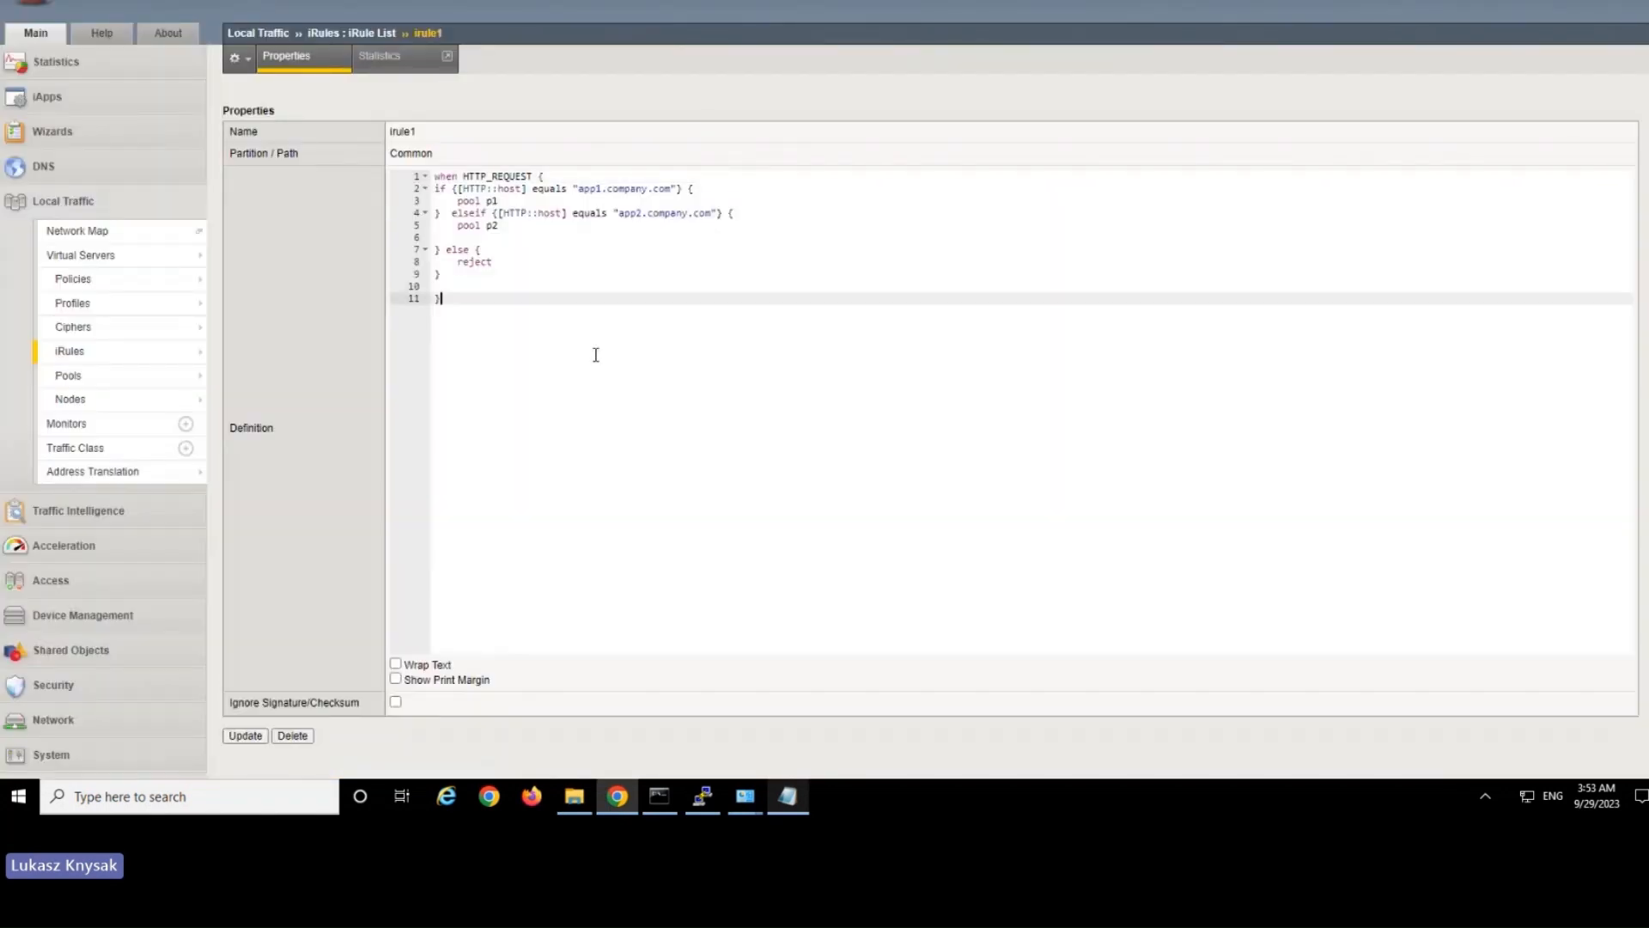
pyautogui.hotkey('ctrl', 'a')
pyautogui.click(565, 380)
# Create a local traffic policy named policy1 with the first matching rule strategy and the Traffic Policy type.
pyautogui.moveTo(129, 266)
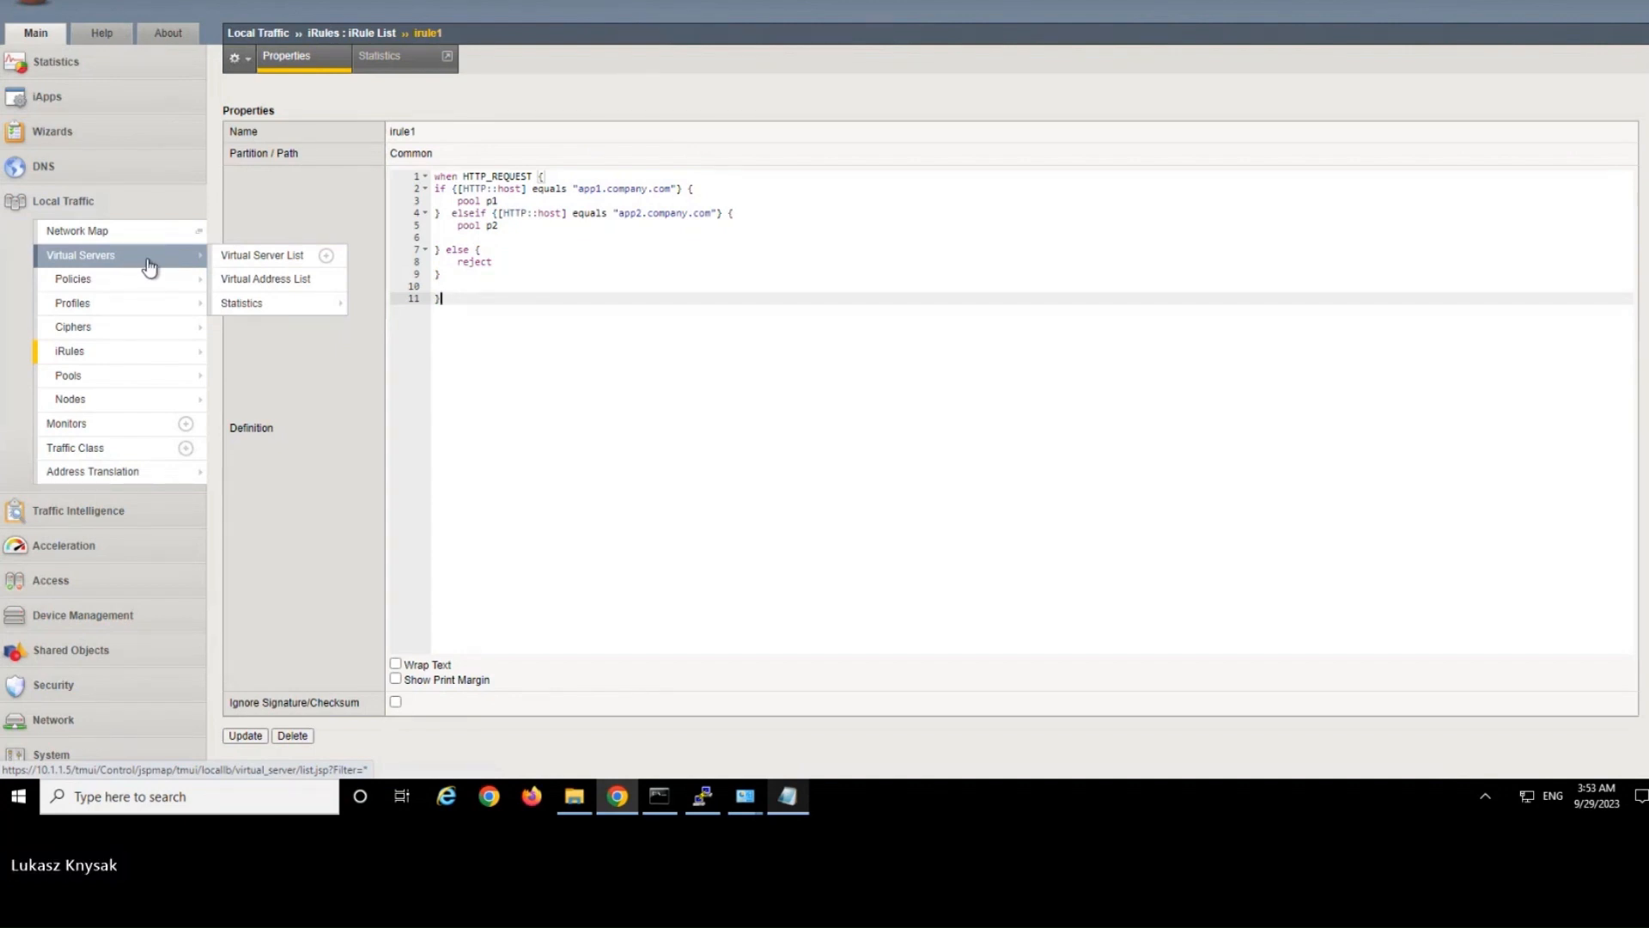
pyautogui.moveTo(177, 281)
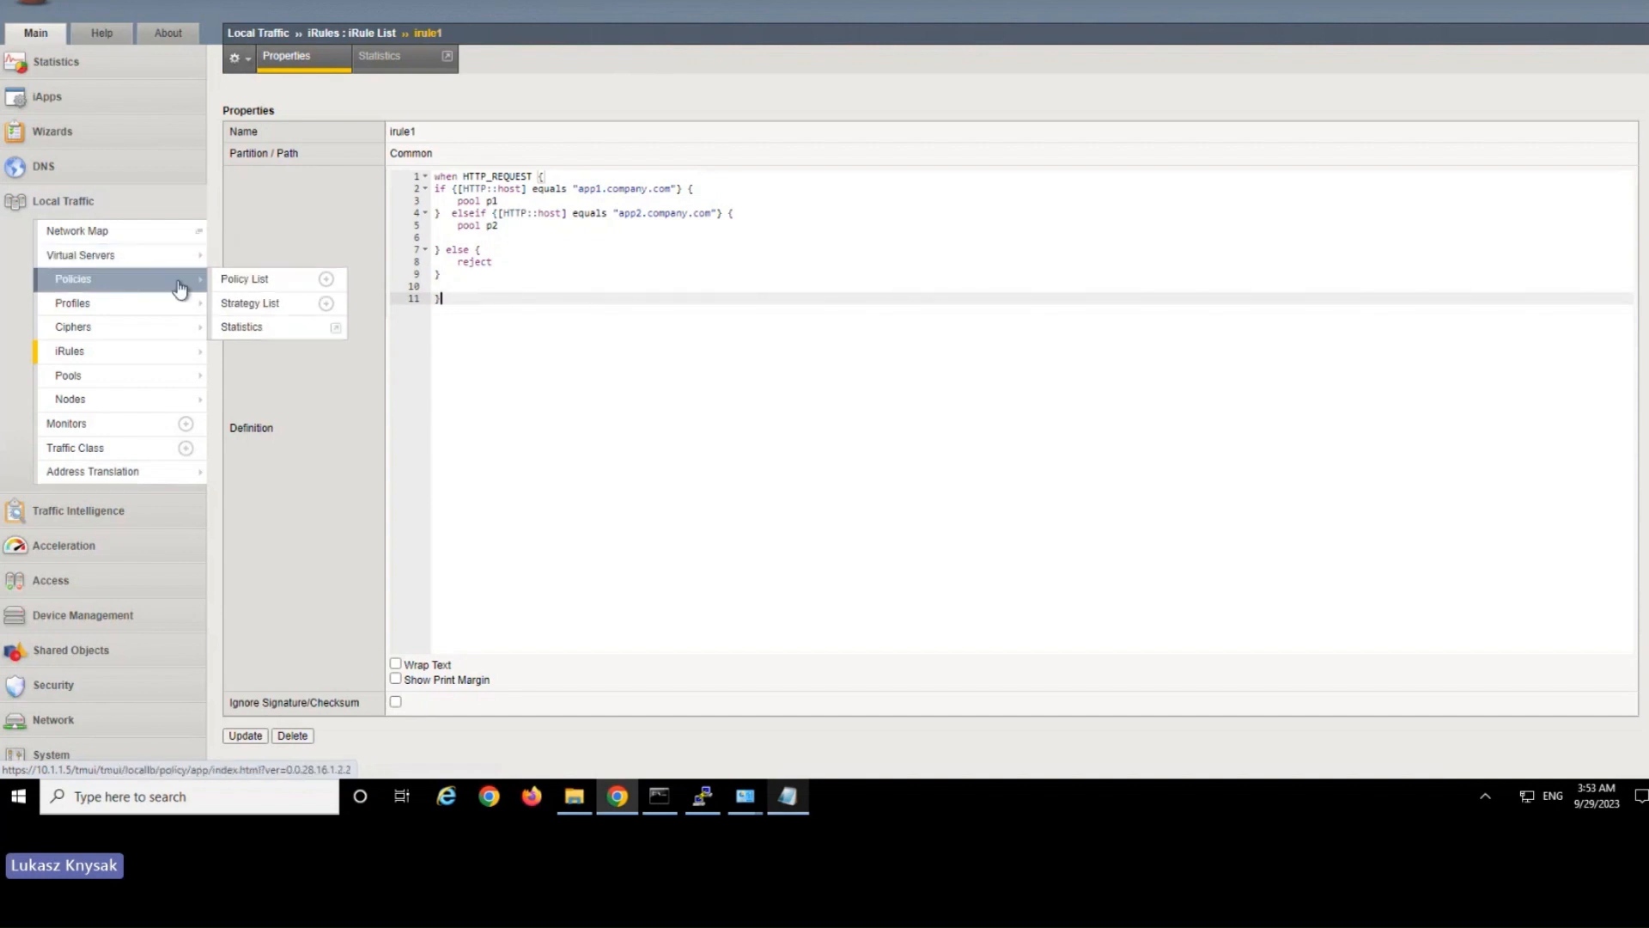
pyautogui.click(273, 279)
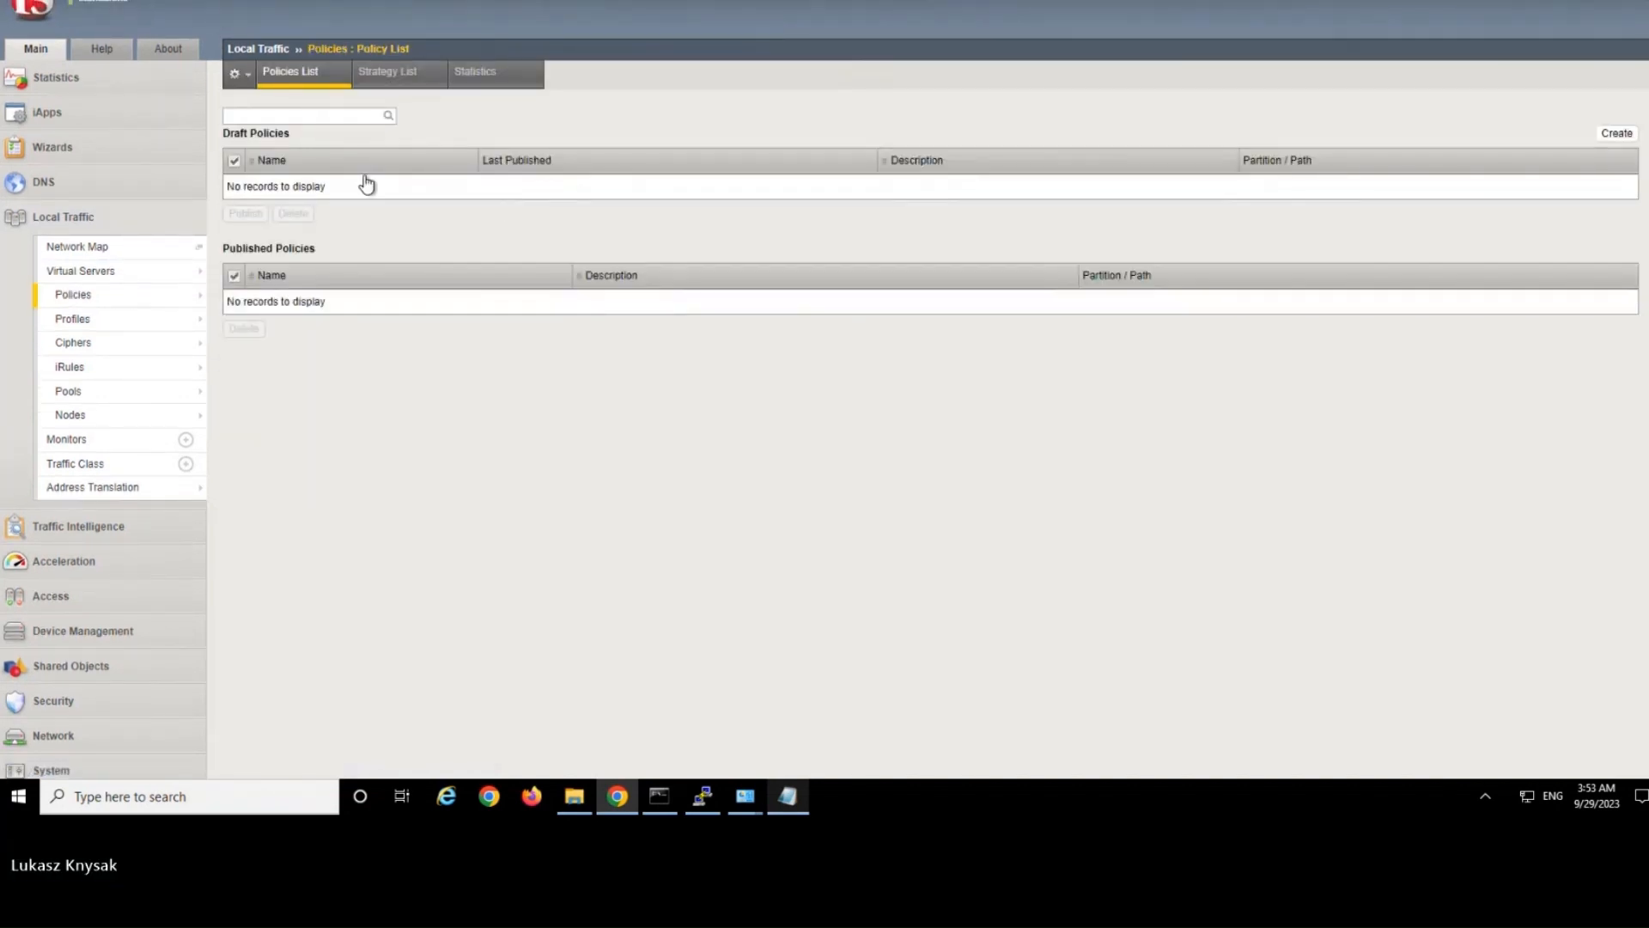
pyautogui.click(1617, 133)
pyautogui.click(421, 139)
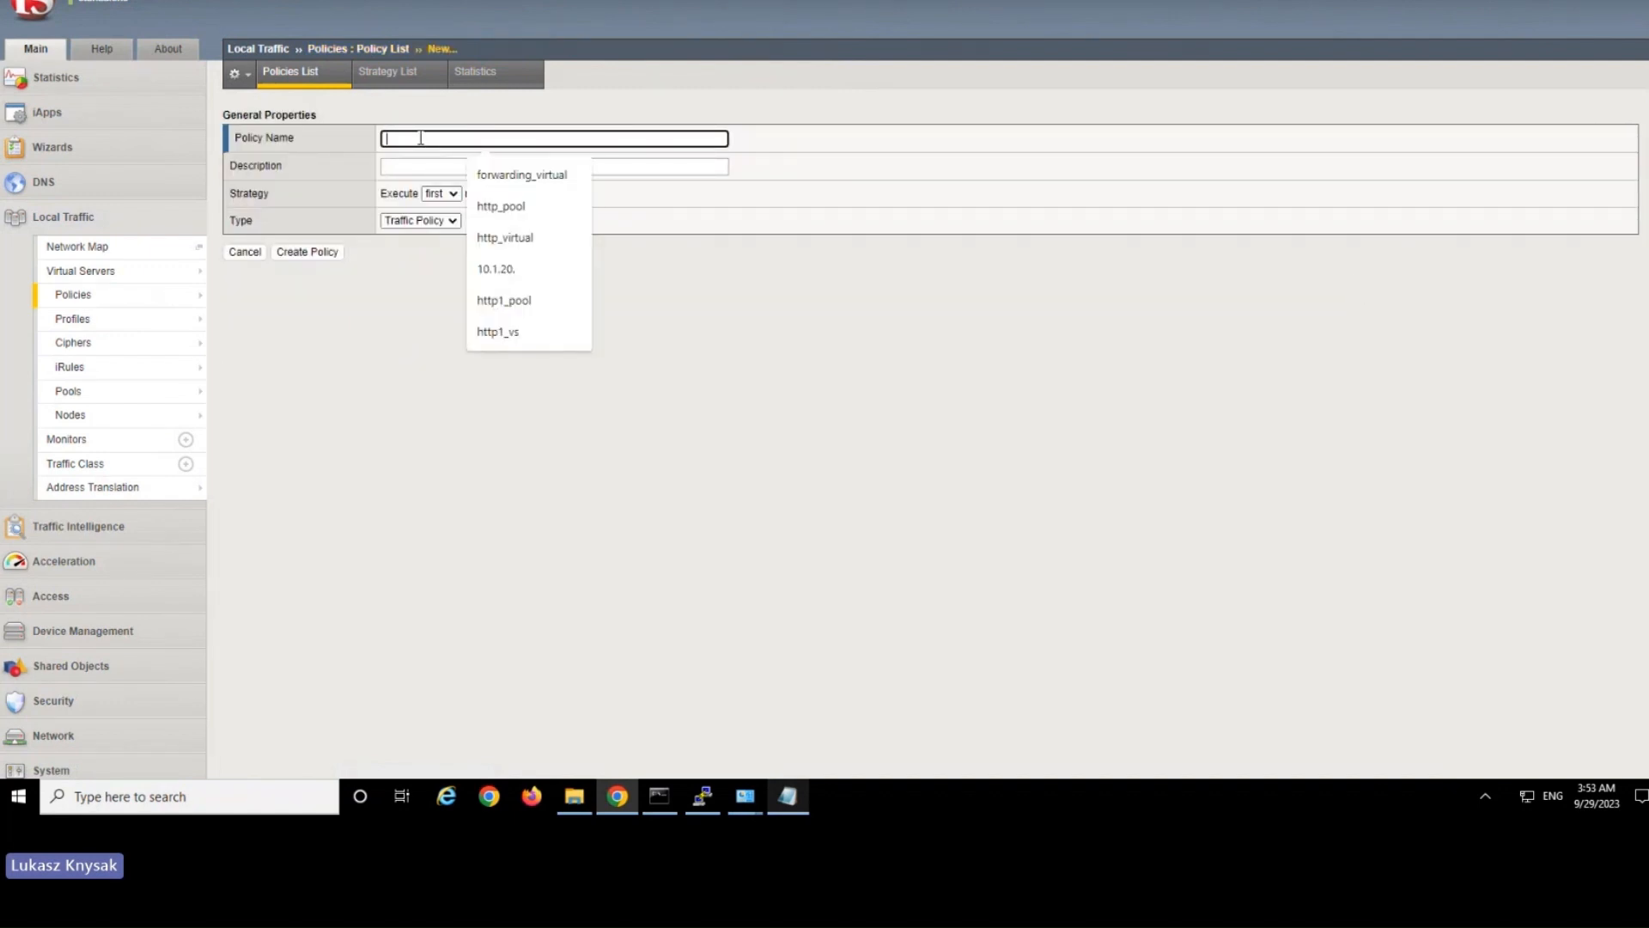
pyautogui.write('policy1')
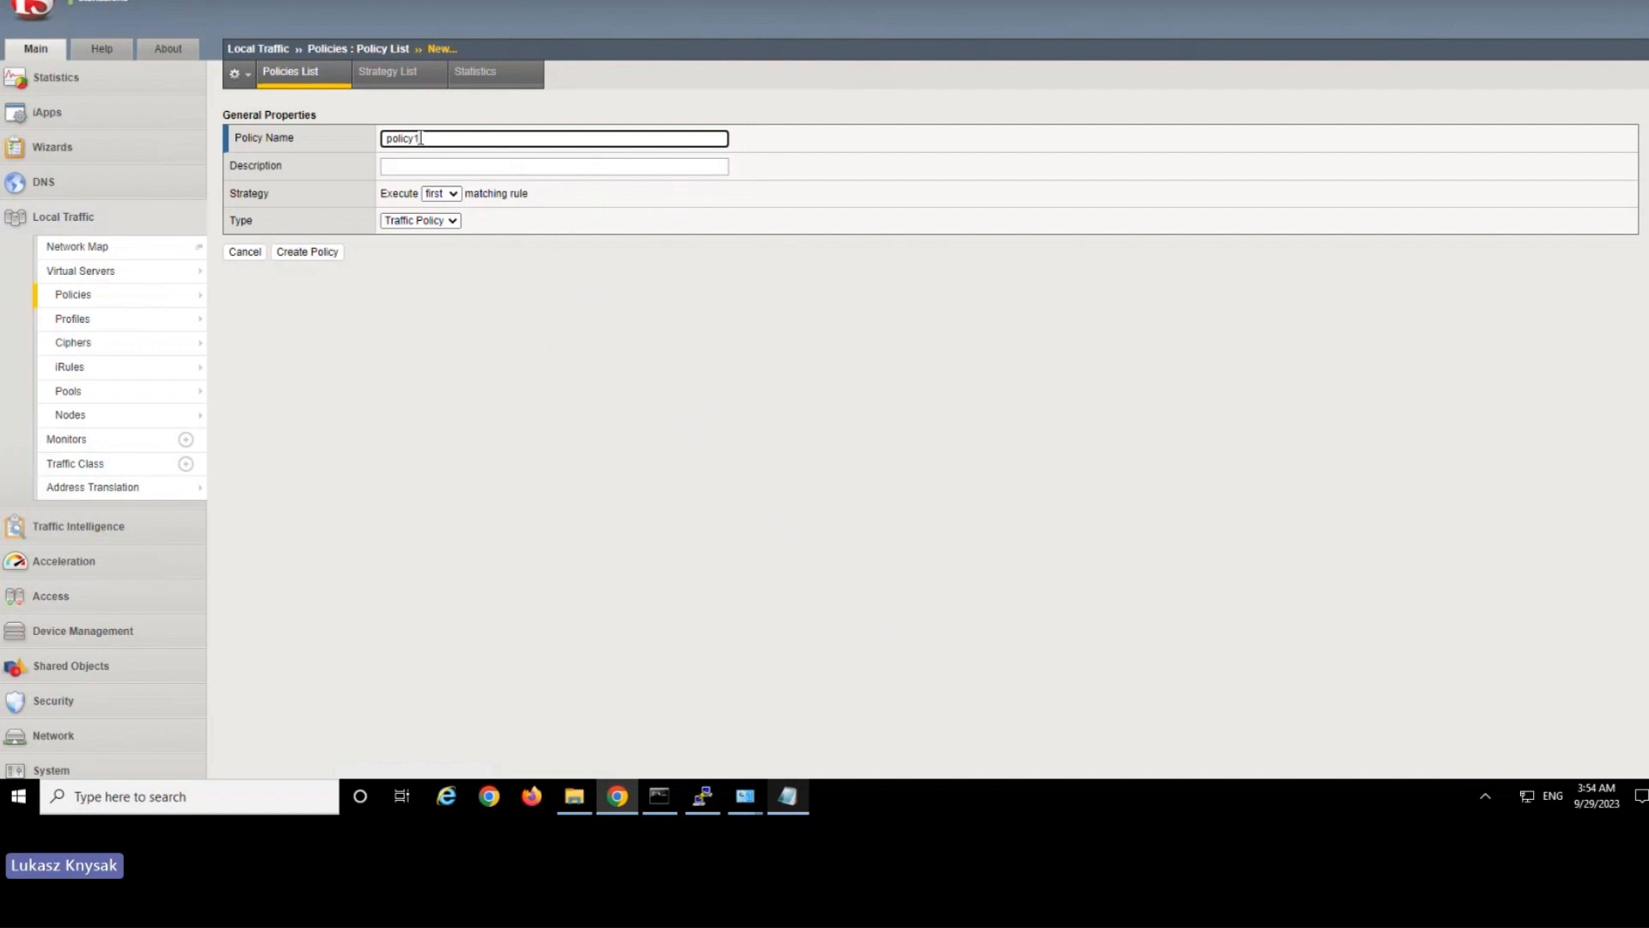
pyautogui.click(324, 253)
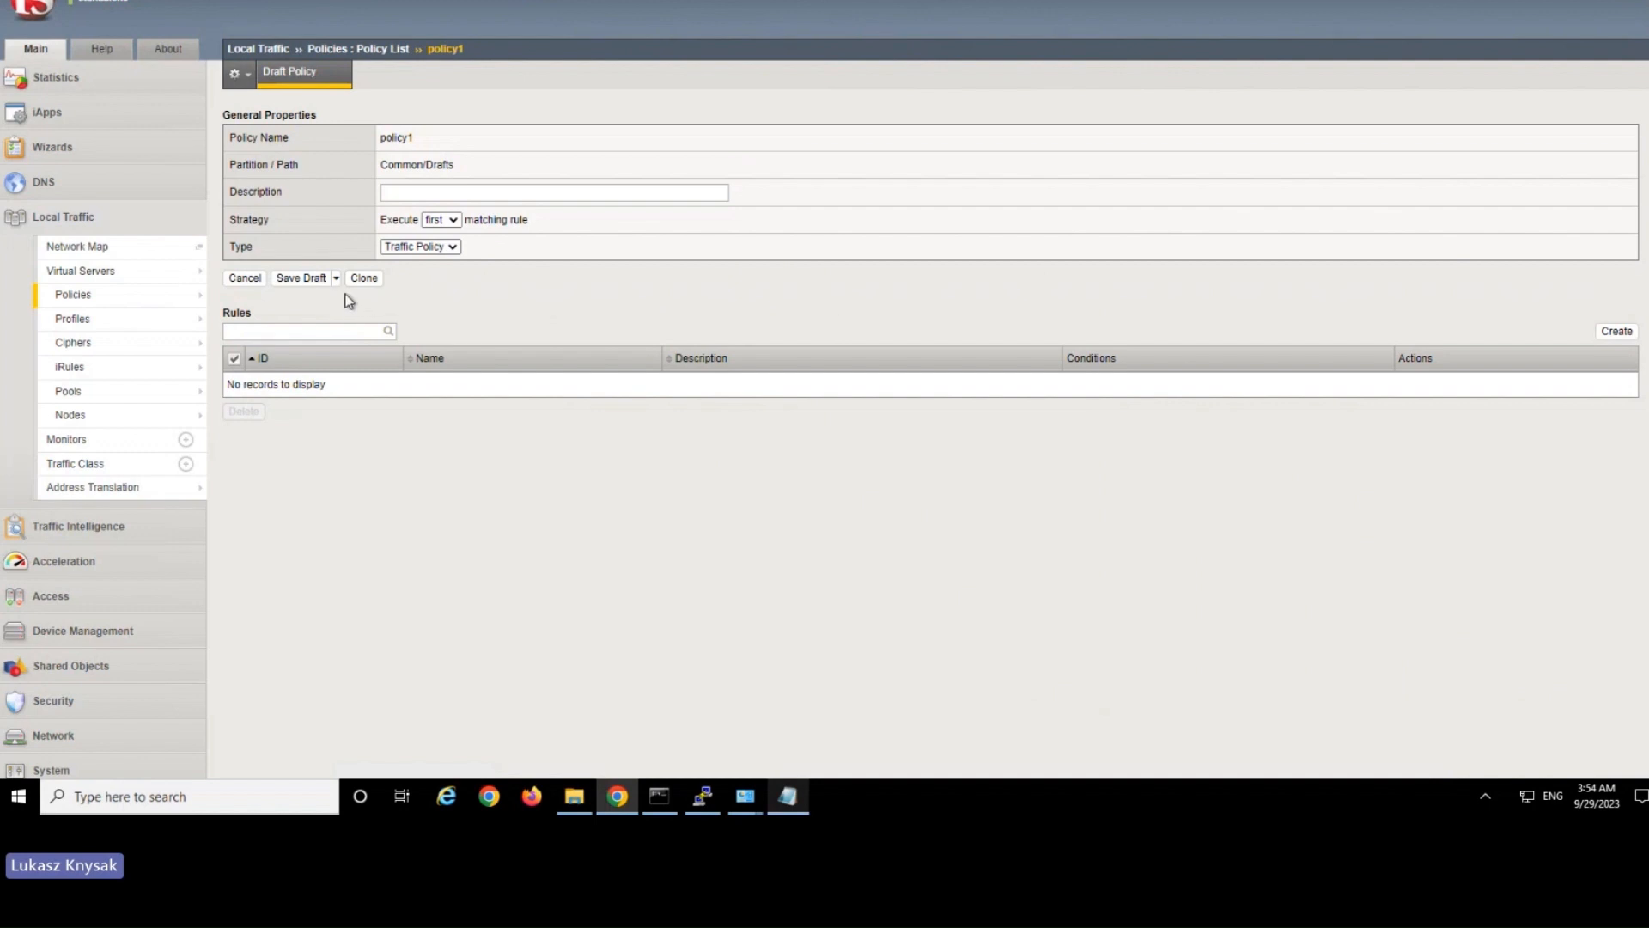
# Create a rule named app1 in policy1 and add an HTTP Host condition that checks the host.
pyautogui.click(1616, 331)
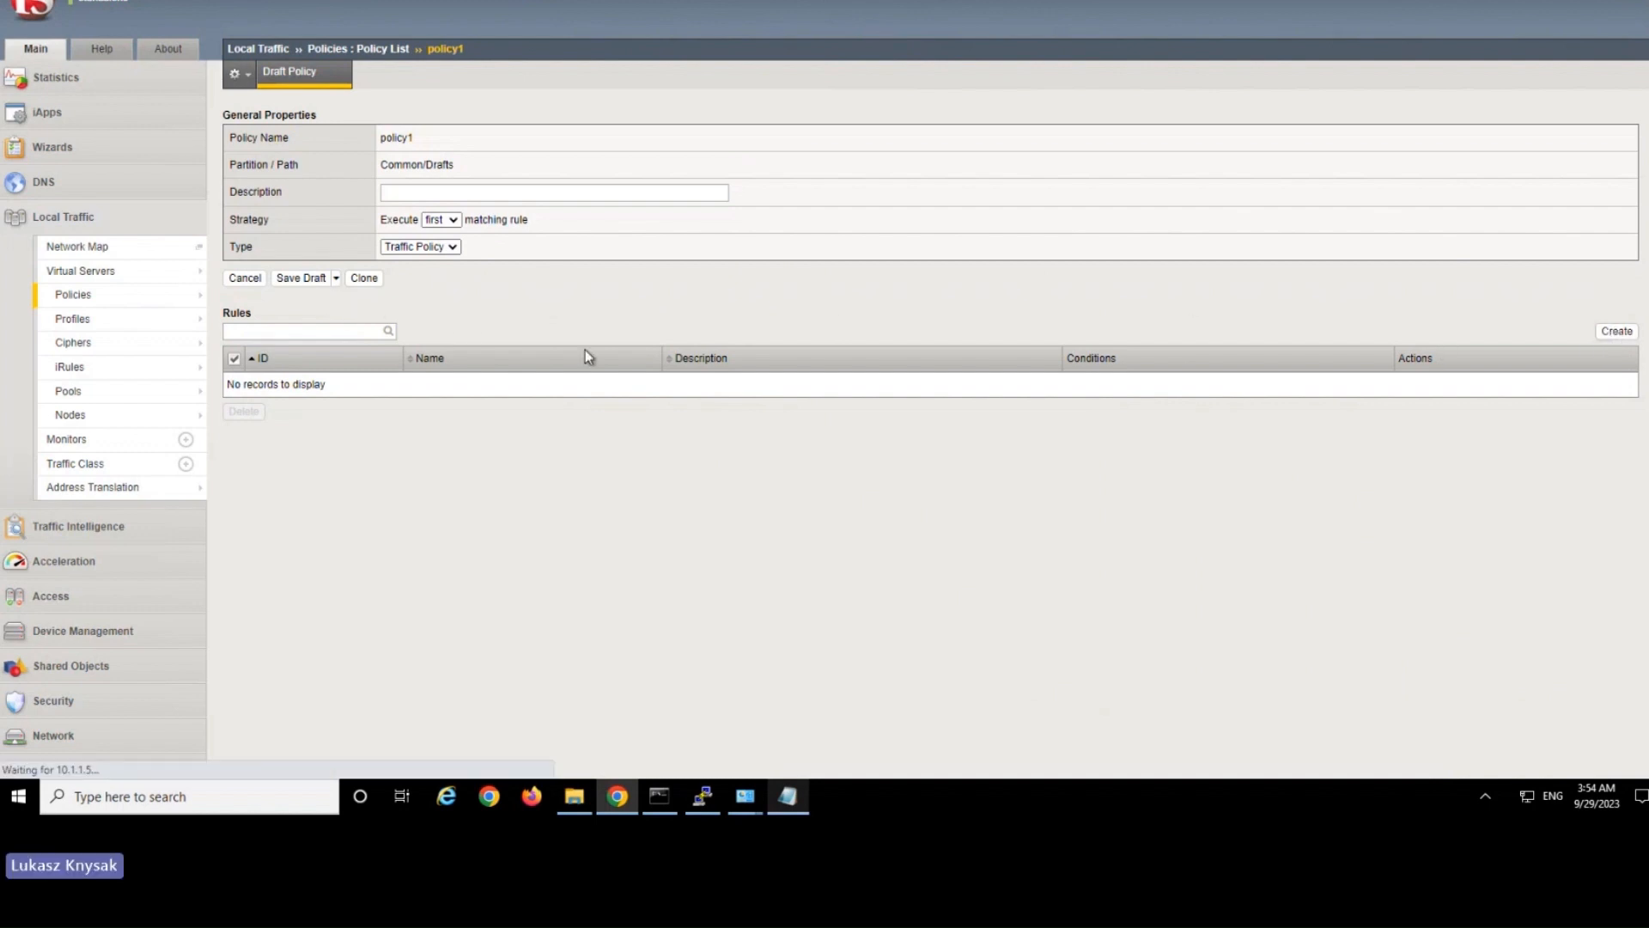
pyautogui.click(460, 167)
pyautogui.write('app1')
pyautogui.click(1623, 247)
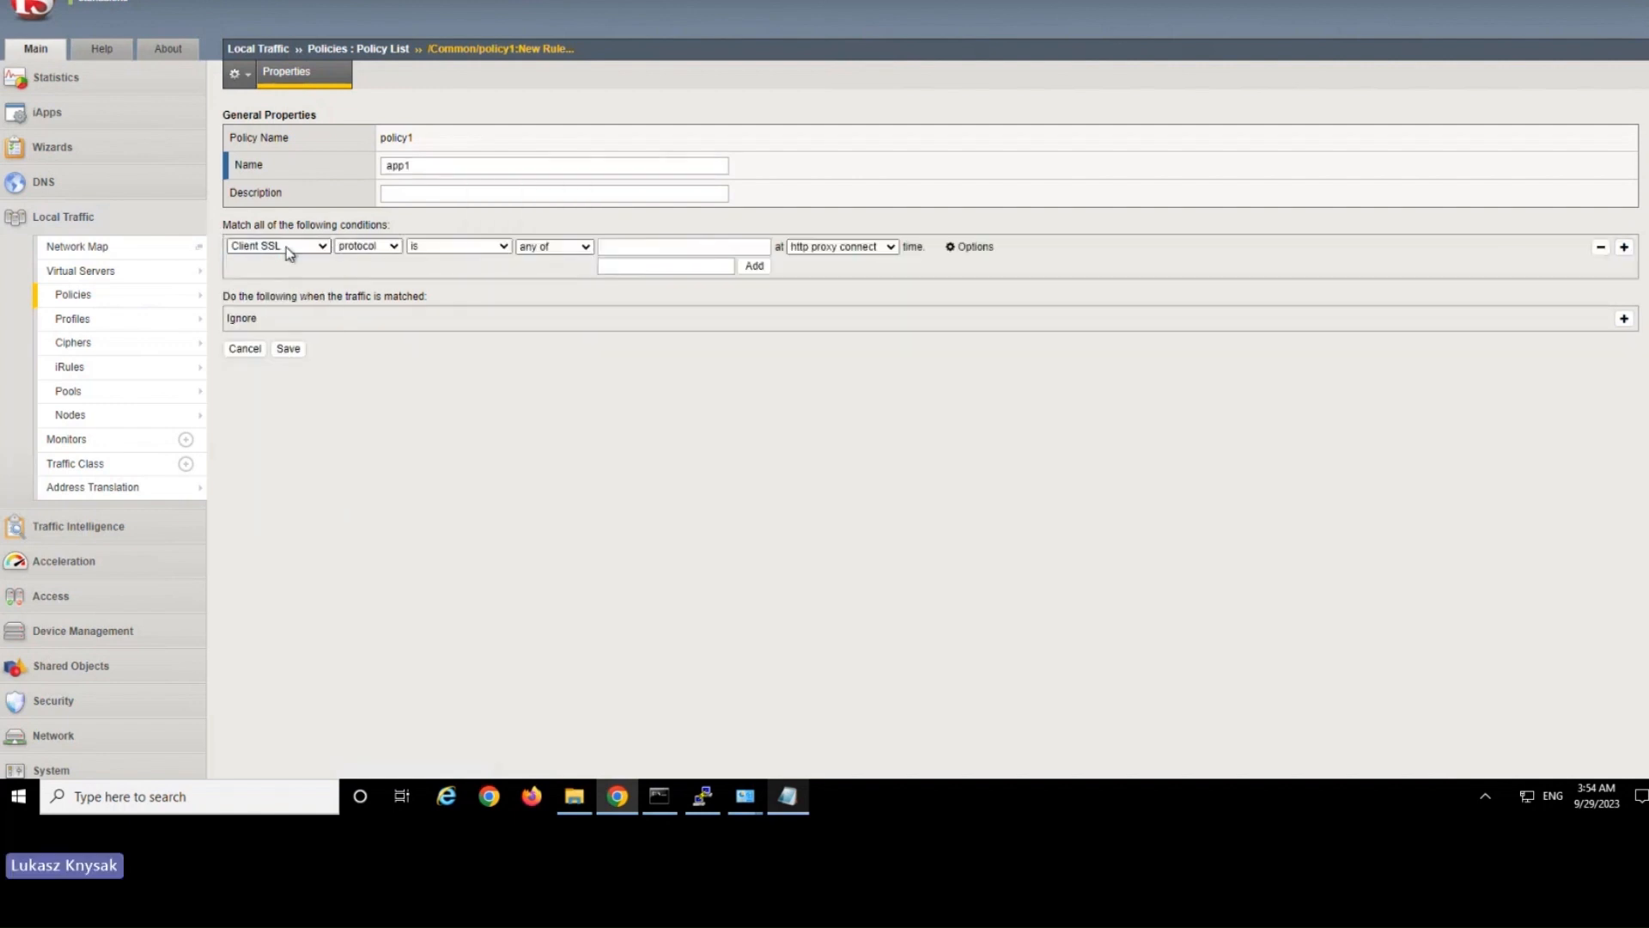
pyautogui.click(288, 249)
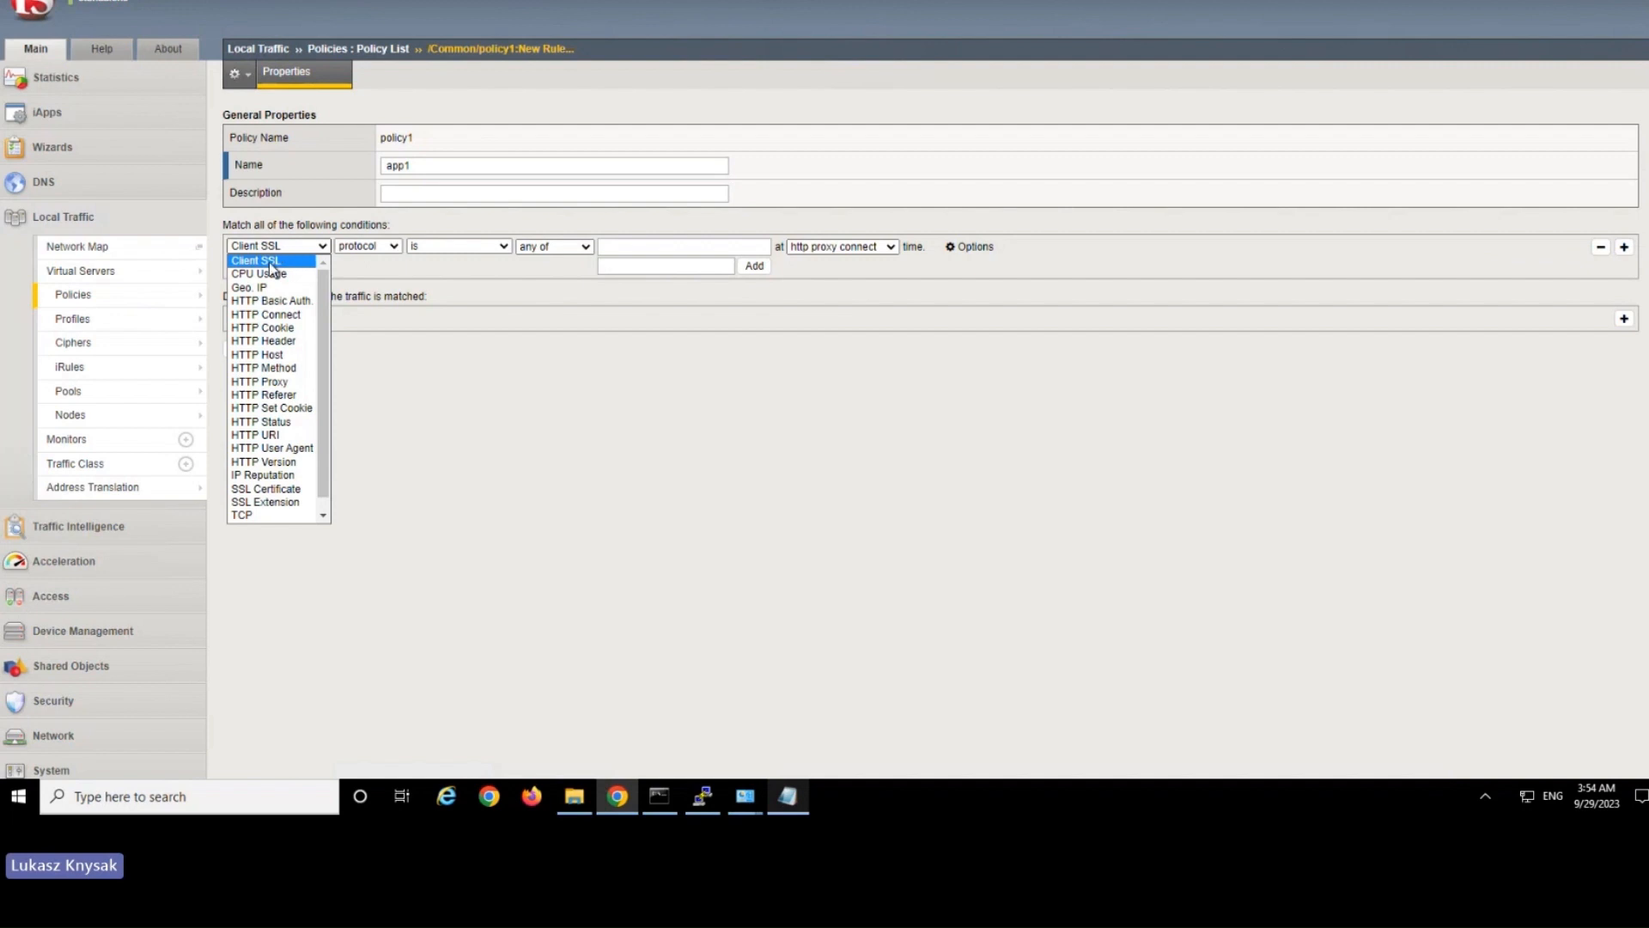
pyautogui.click(259, 358)
pyautogui.click(365, 247)
pyautogui.click(371, 275)
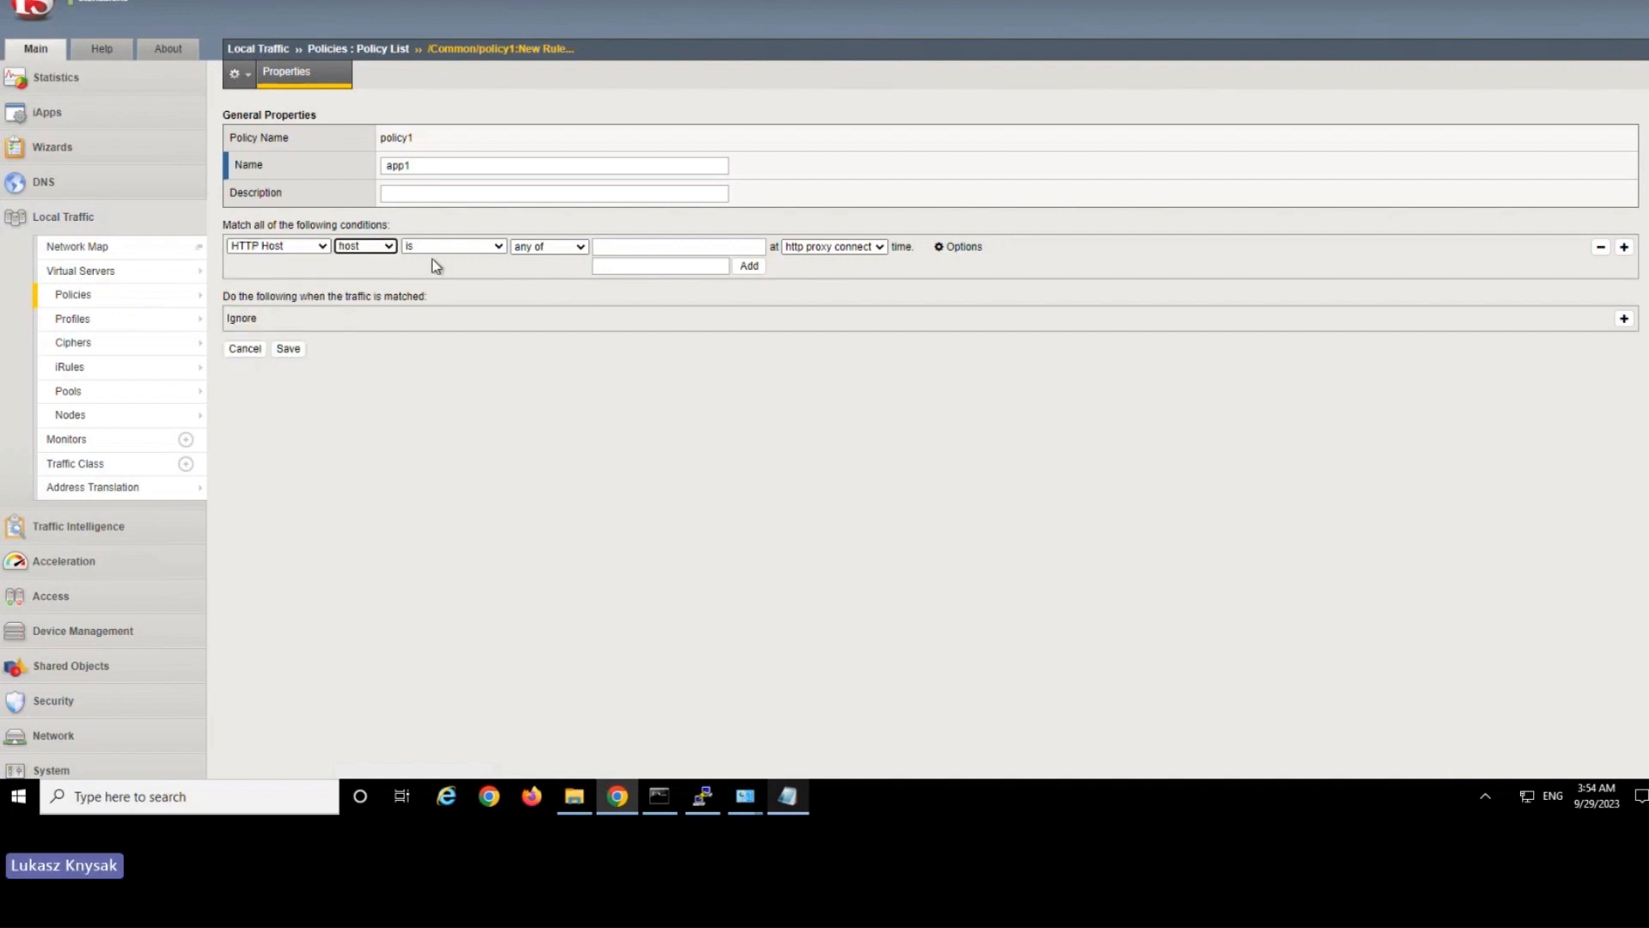
# Make the app1 condition match app1.company.com at request time.
pyautogui.click(651, 267)
pyautogui.write('app1.')
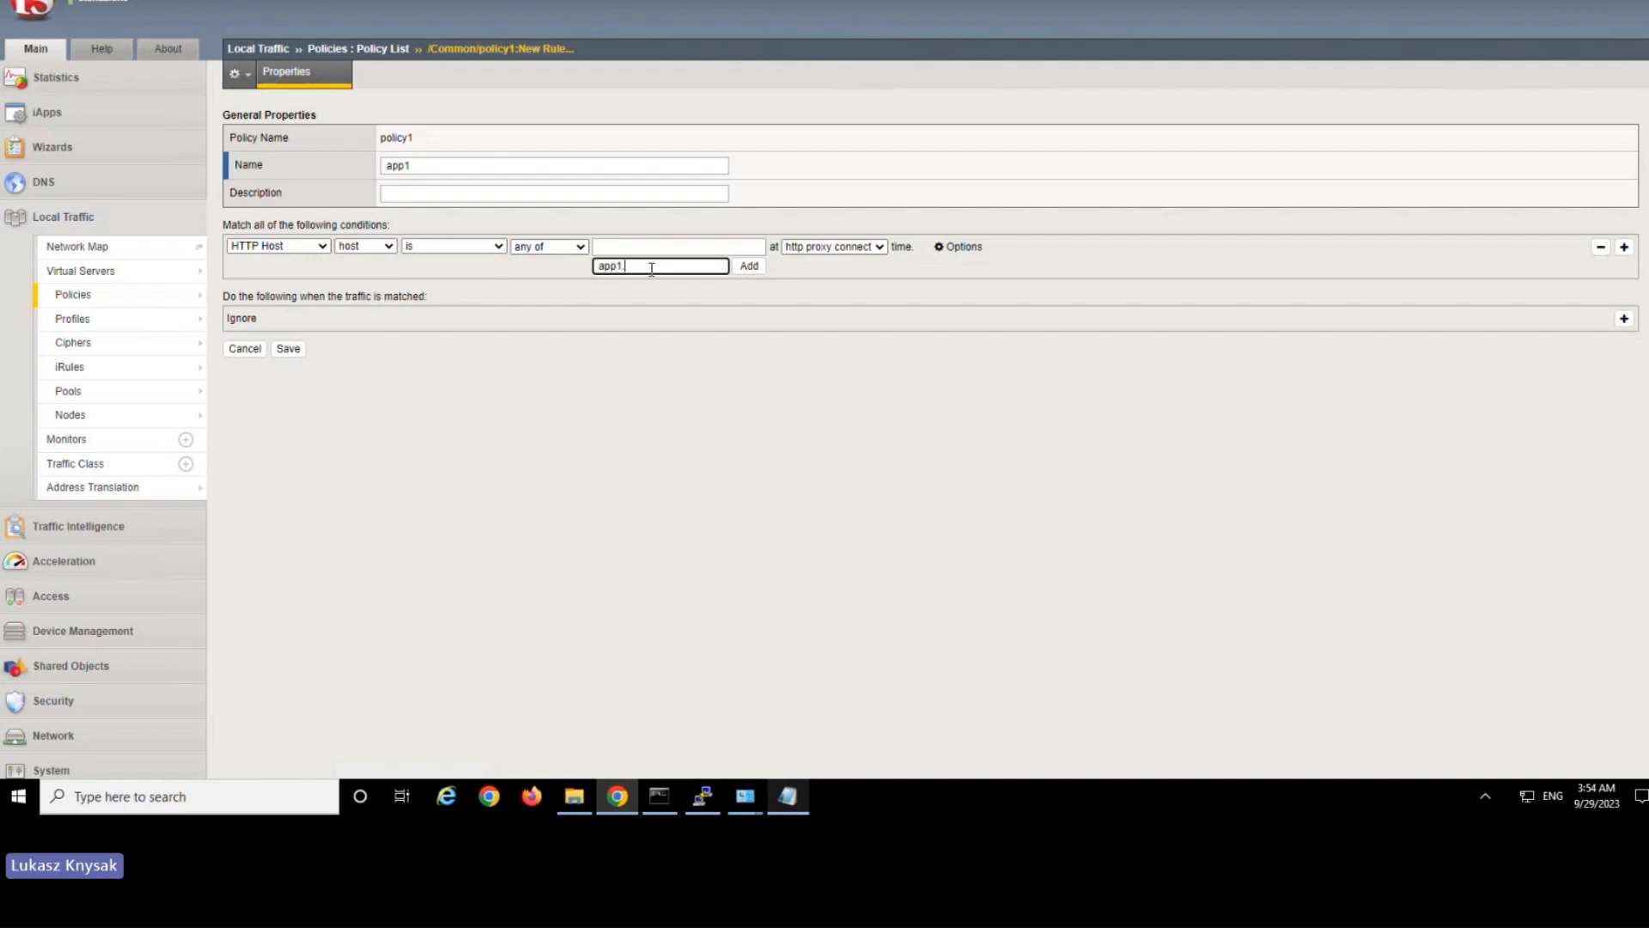
pyautogui.write('company.com')
pyautogui.click(749, 267)
pyautogui.click(832, 247)
pyautogui.click(828, 290)
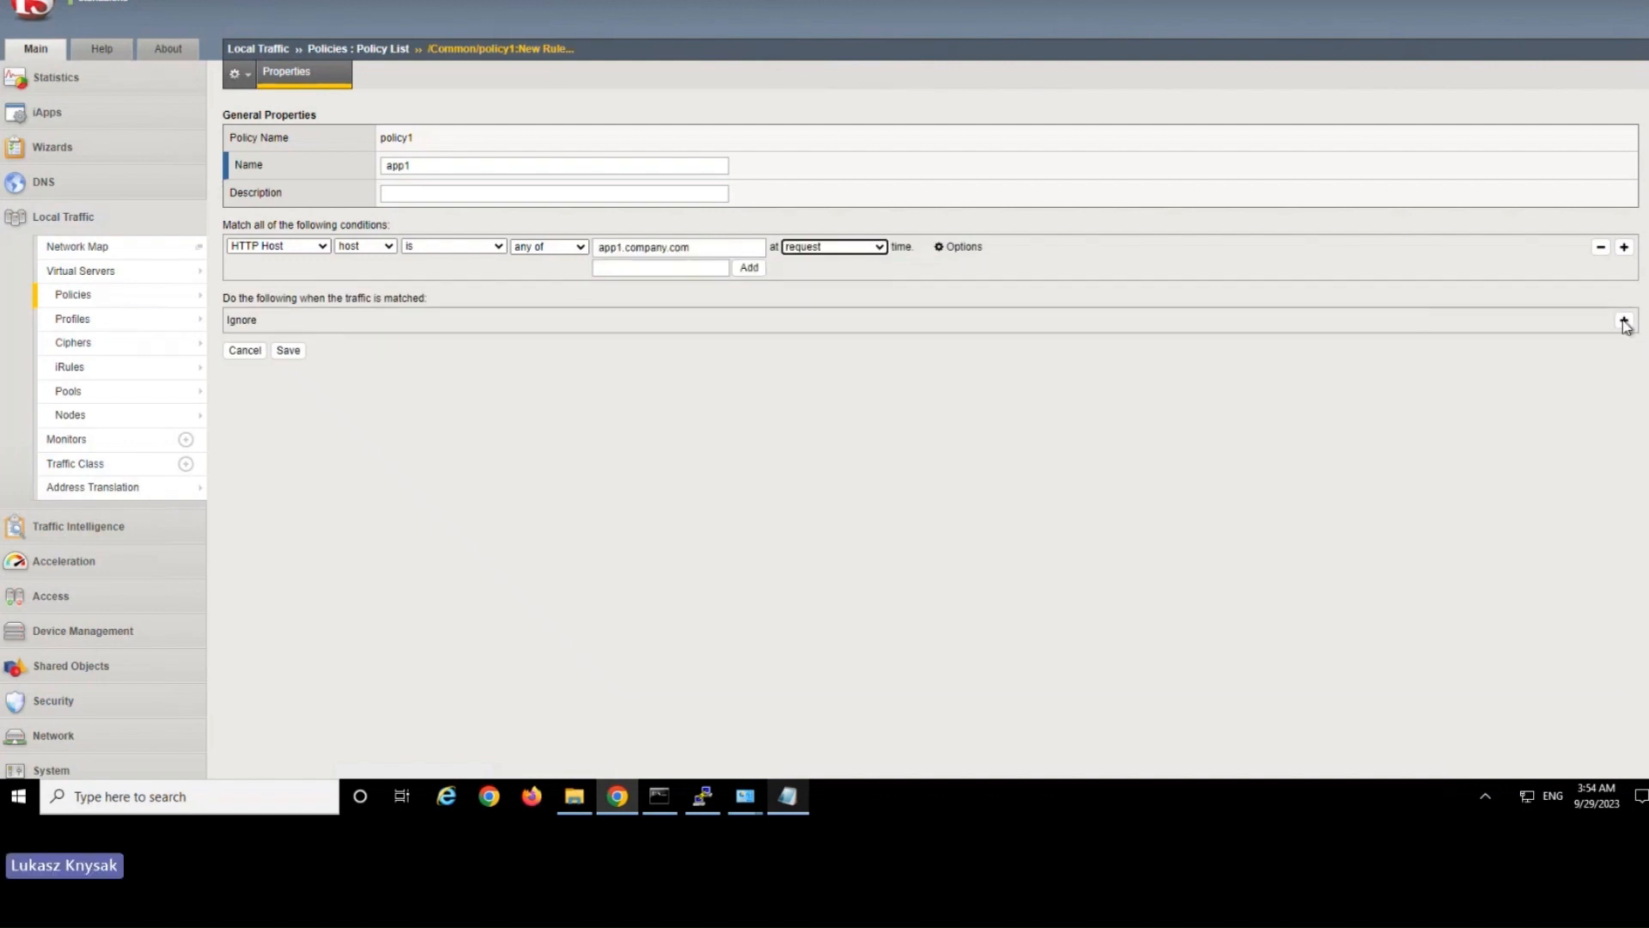
# Add an action forwarding matched traffic to pool p1 at request time and save the app1 rule.
pyautogui.click(1624, 320)
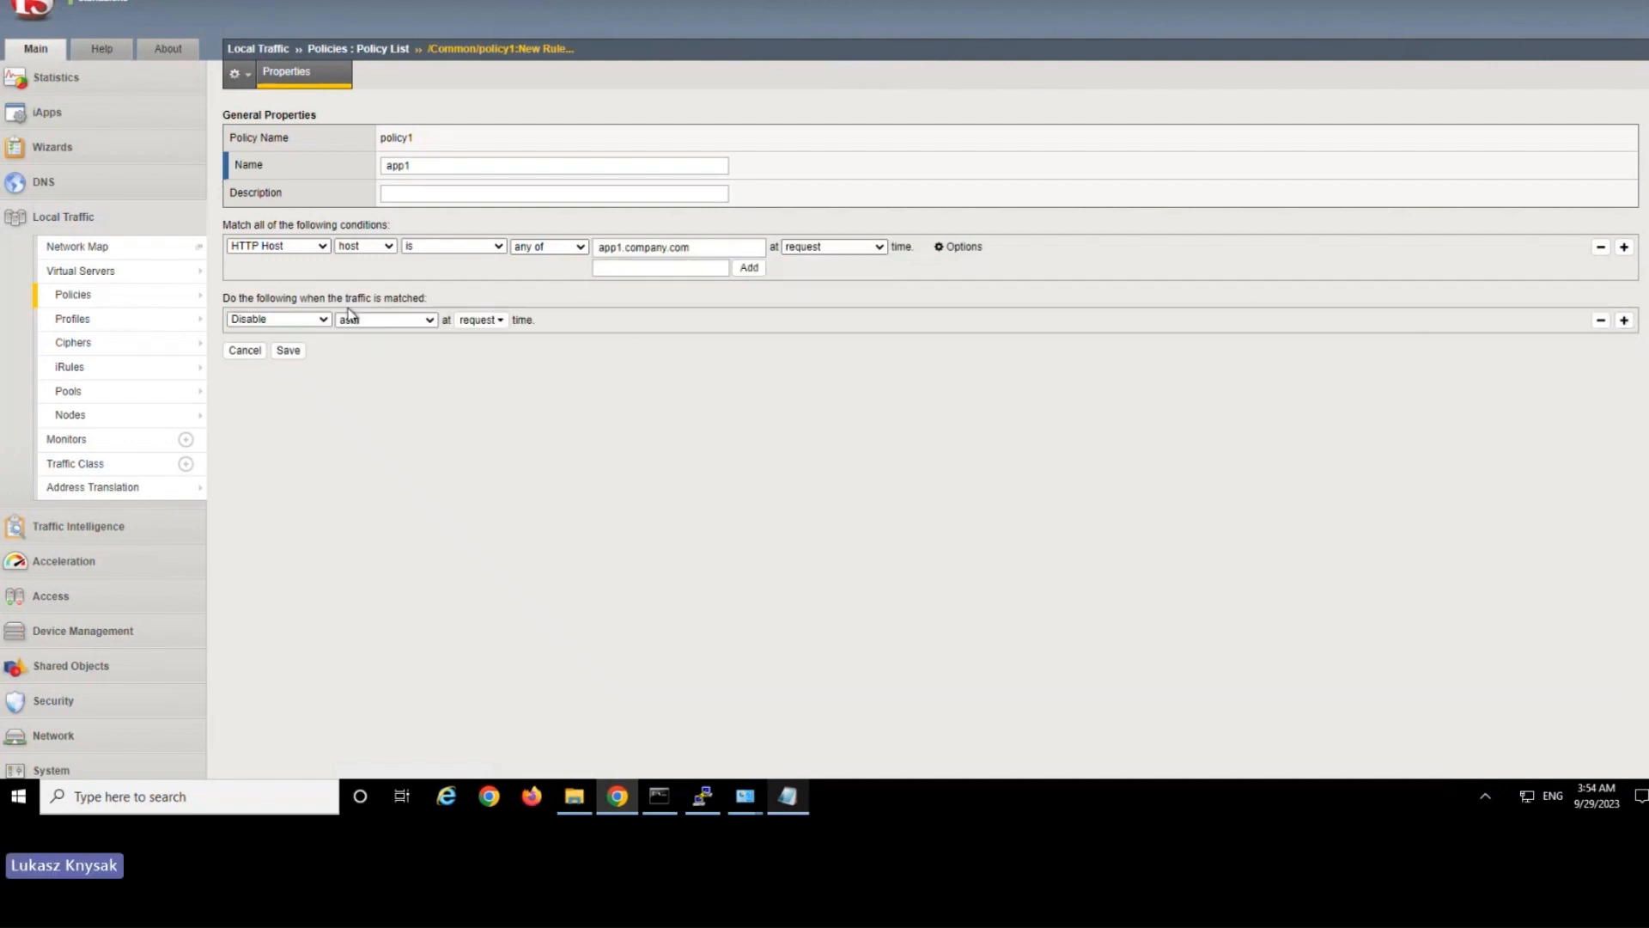
pyautogui.click(305, 321)
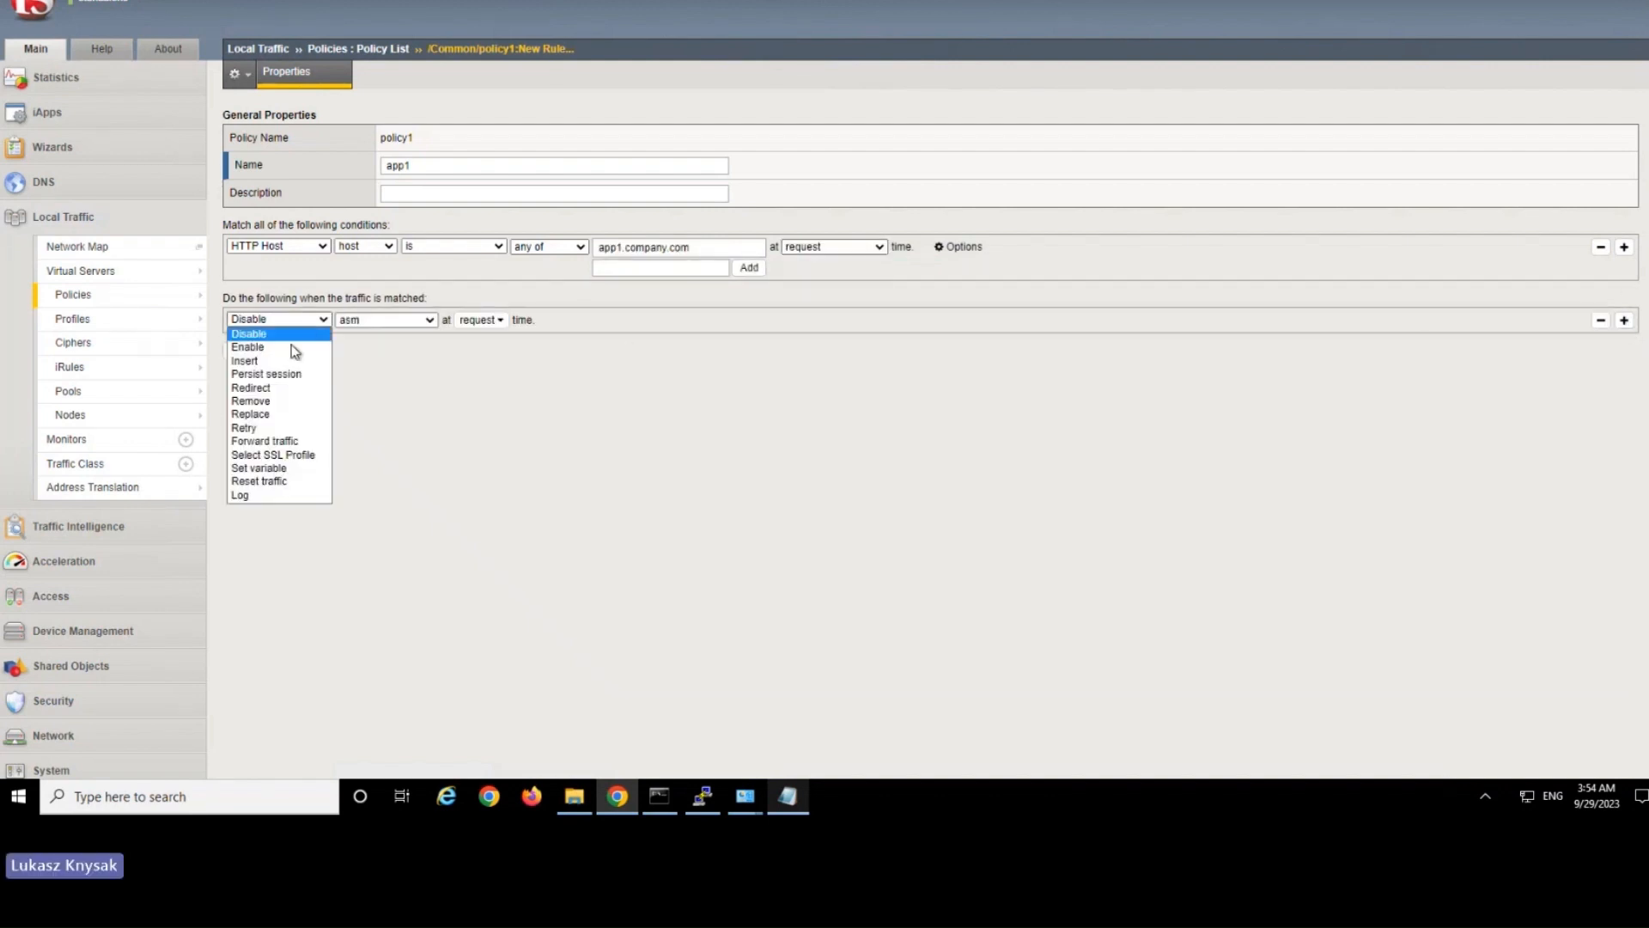
pyautogui.click(266, 441)
pyautogui.click(386, 320)
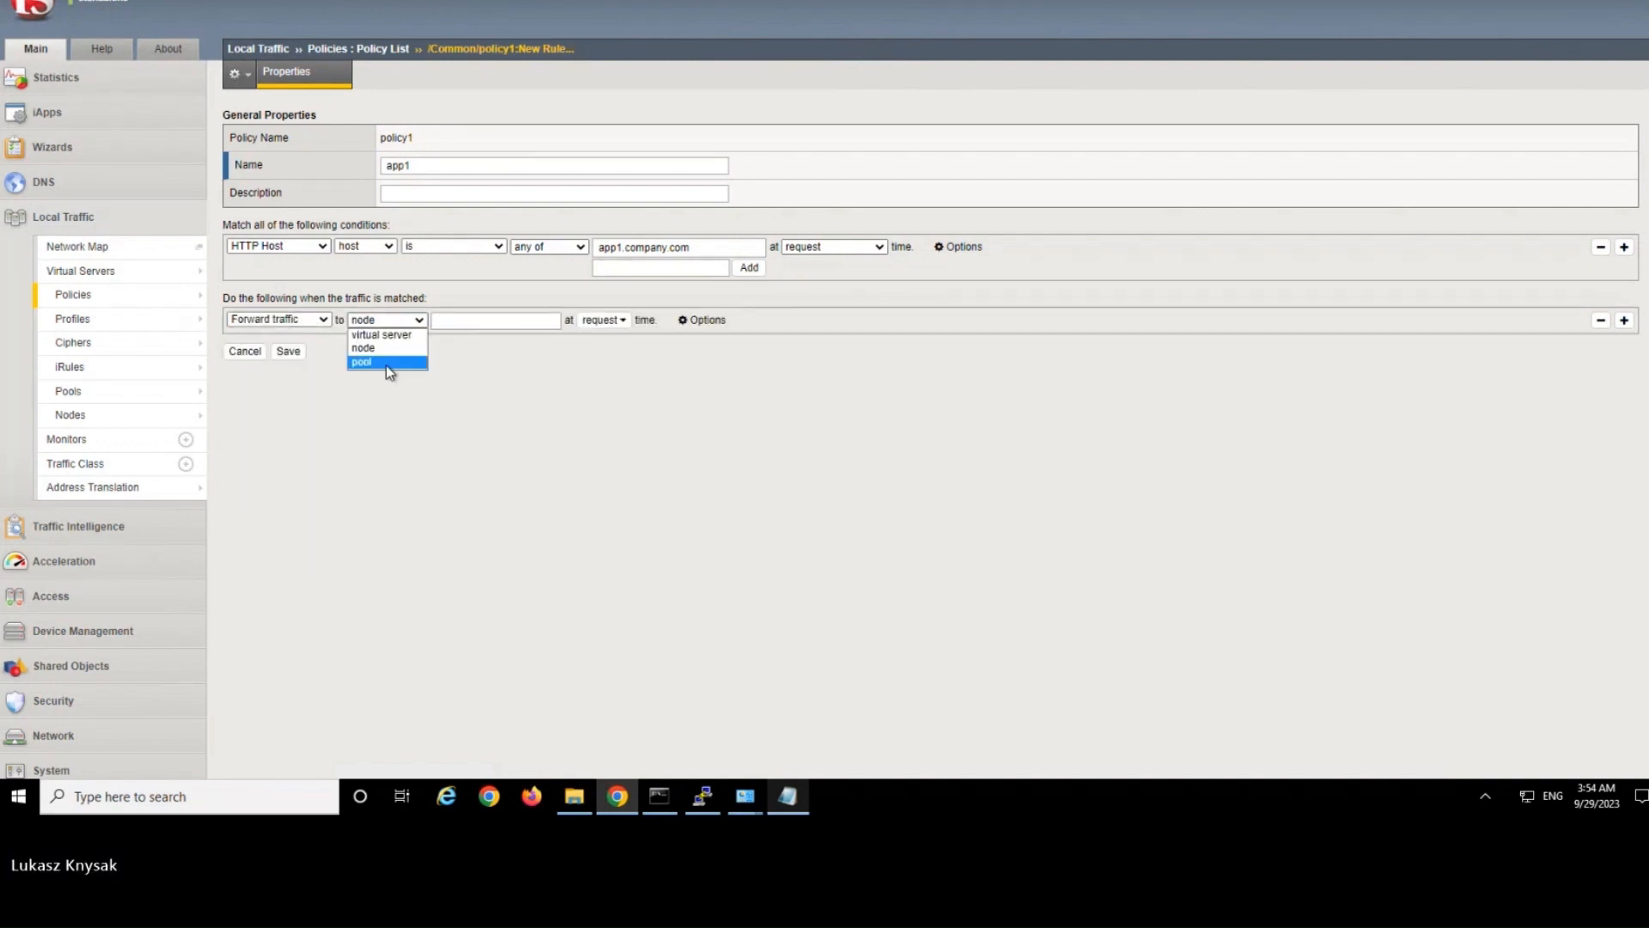
pyautogui.click(386, 362)
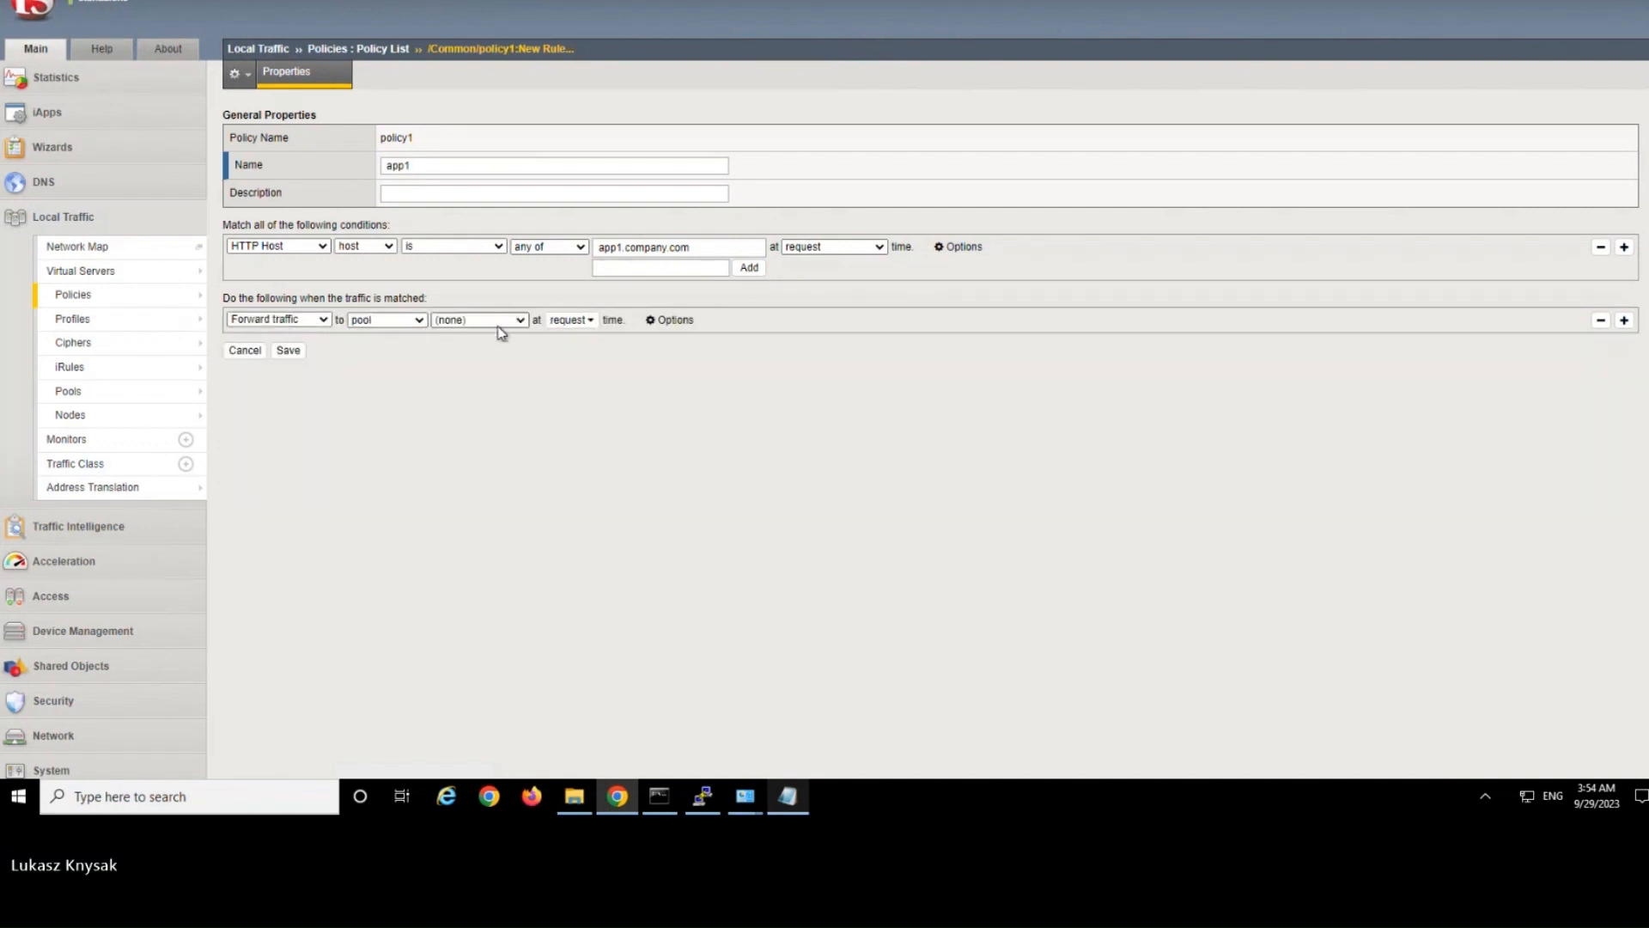
pyautogui.click(508, 322)
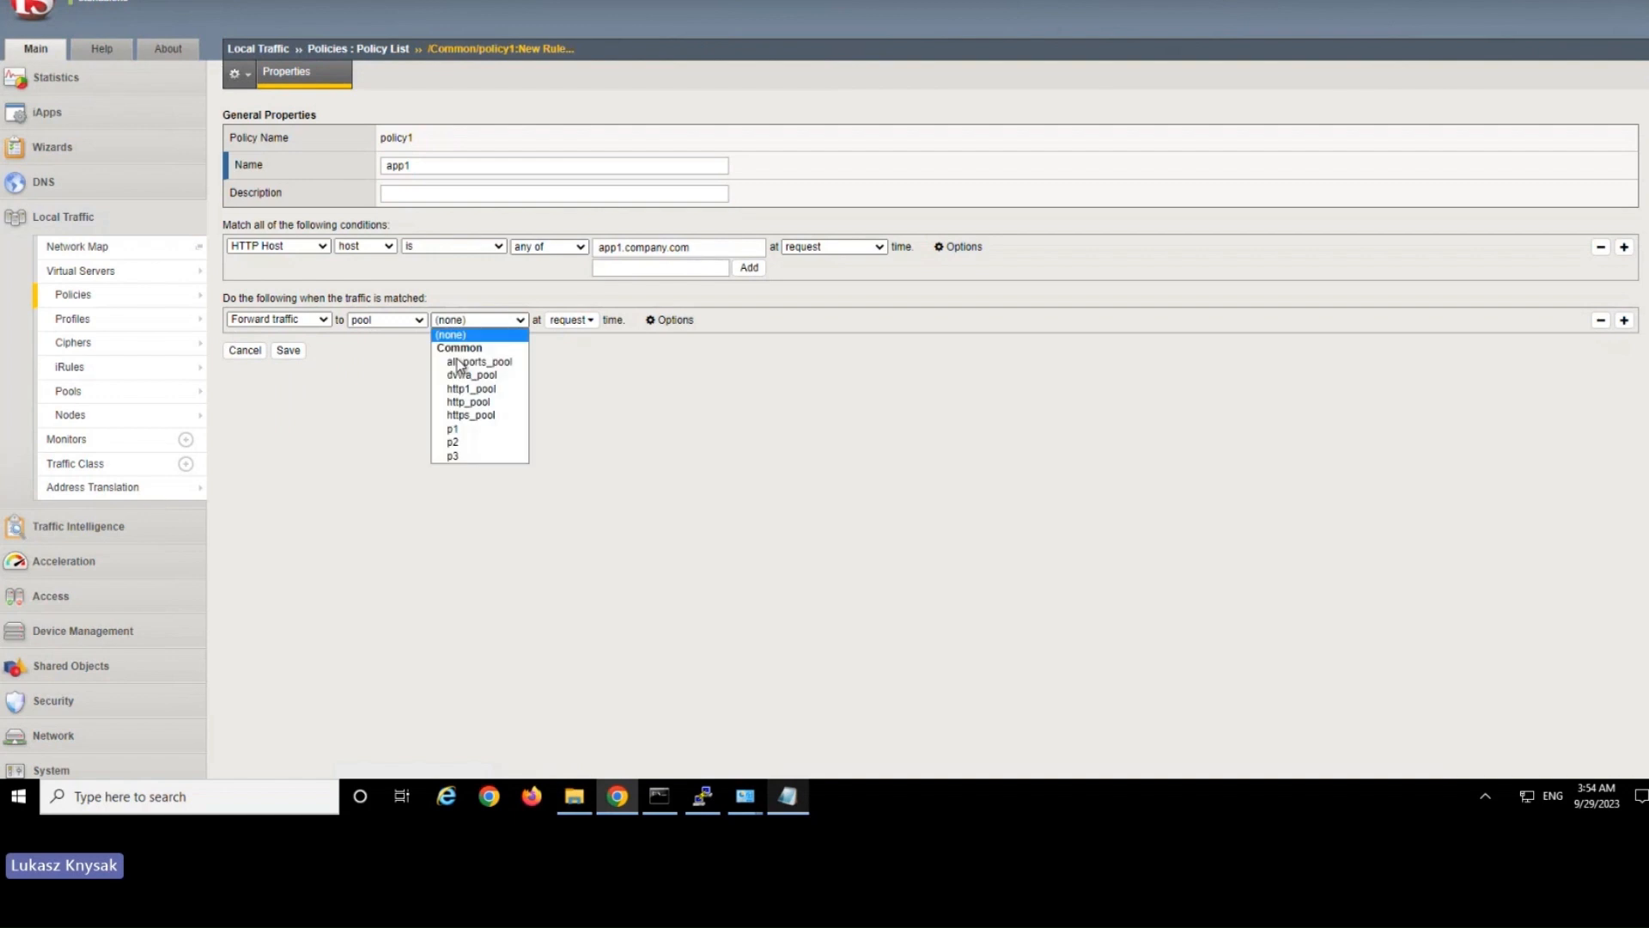
pyautogui.click(460, 432)
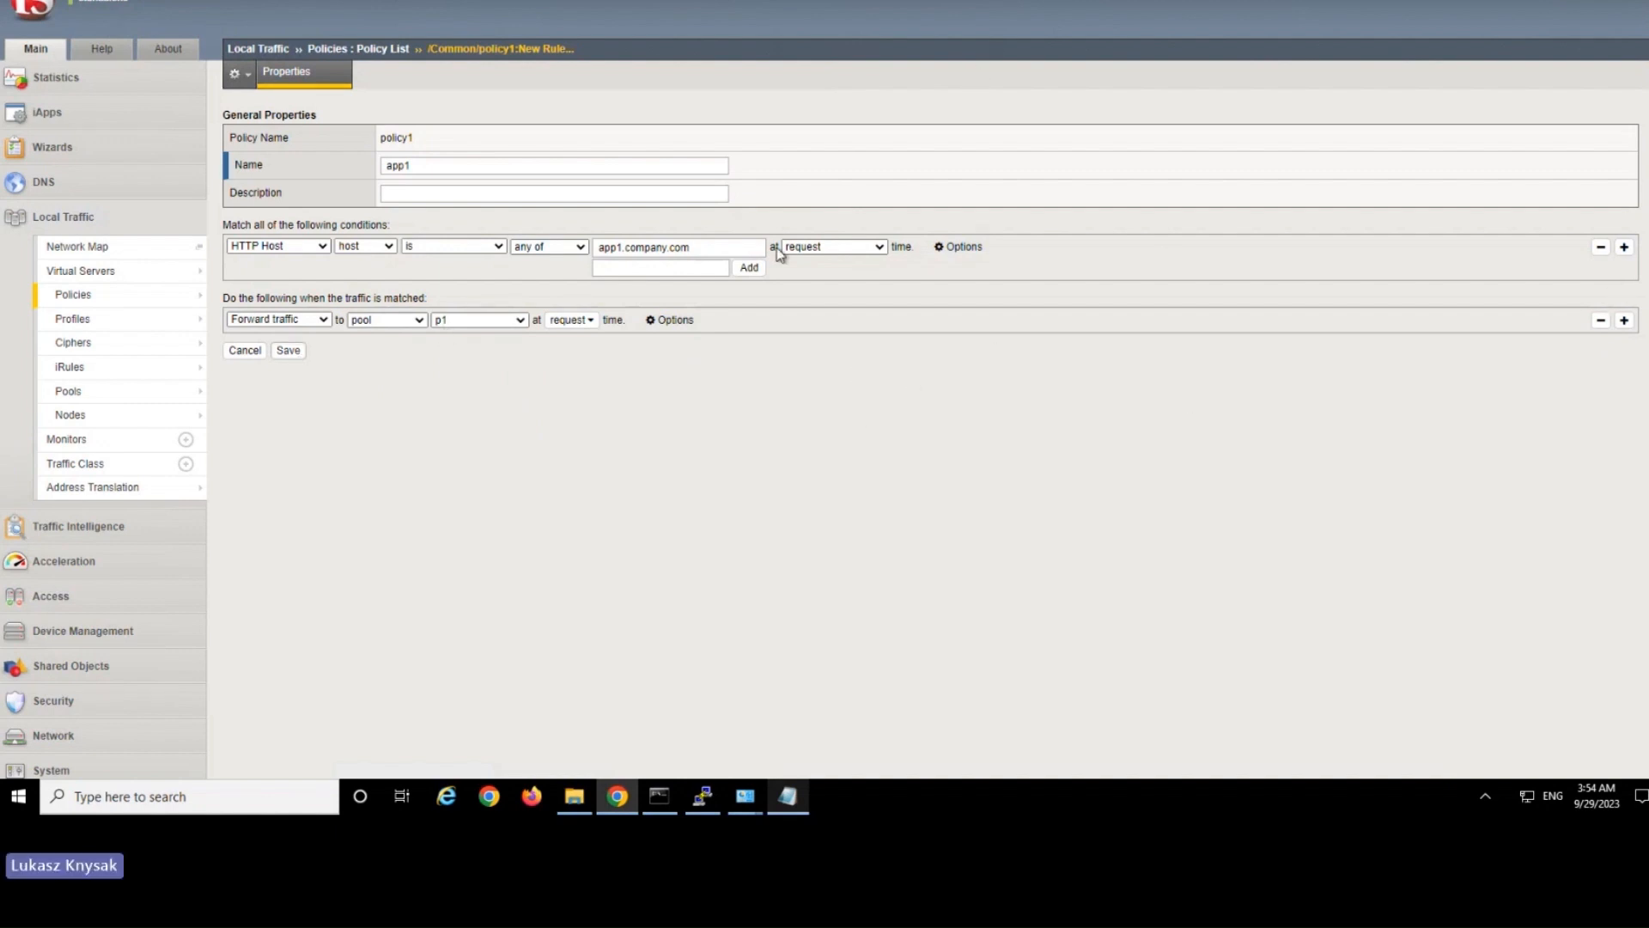
pyautogui.moveTo(290, 226); pyautogui.dragTo(397, 230)
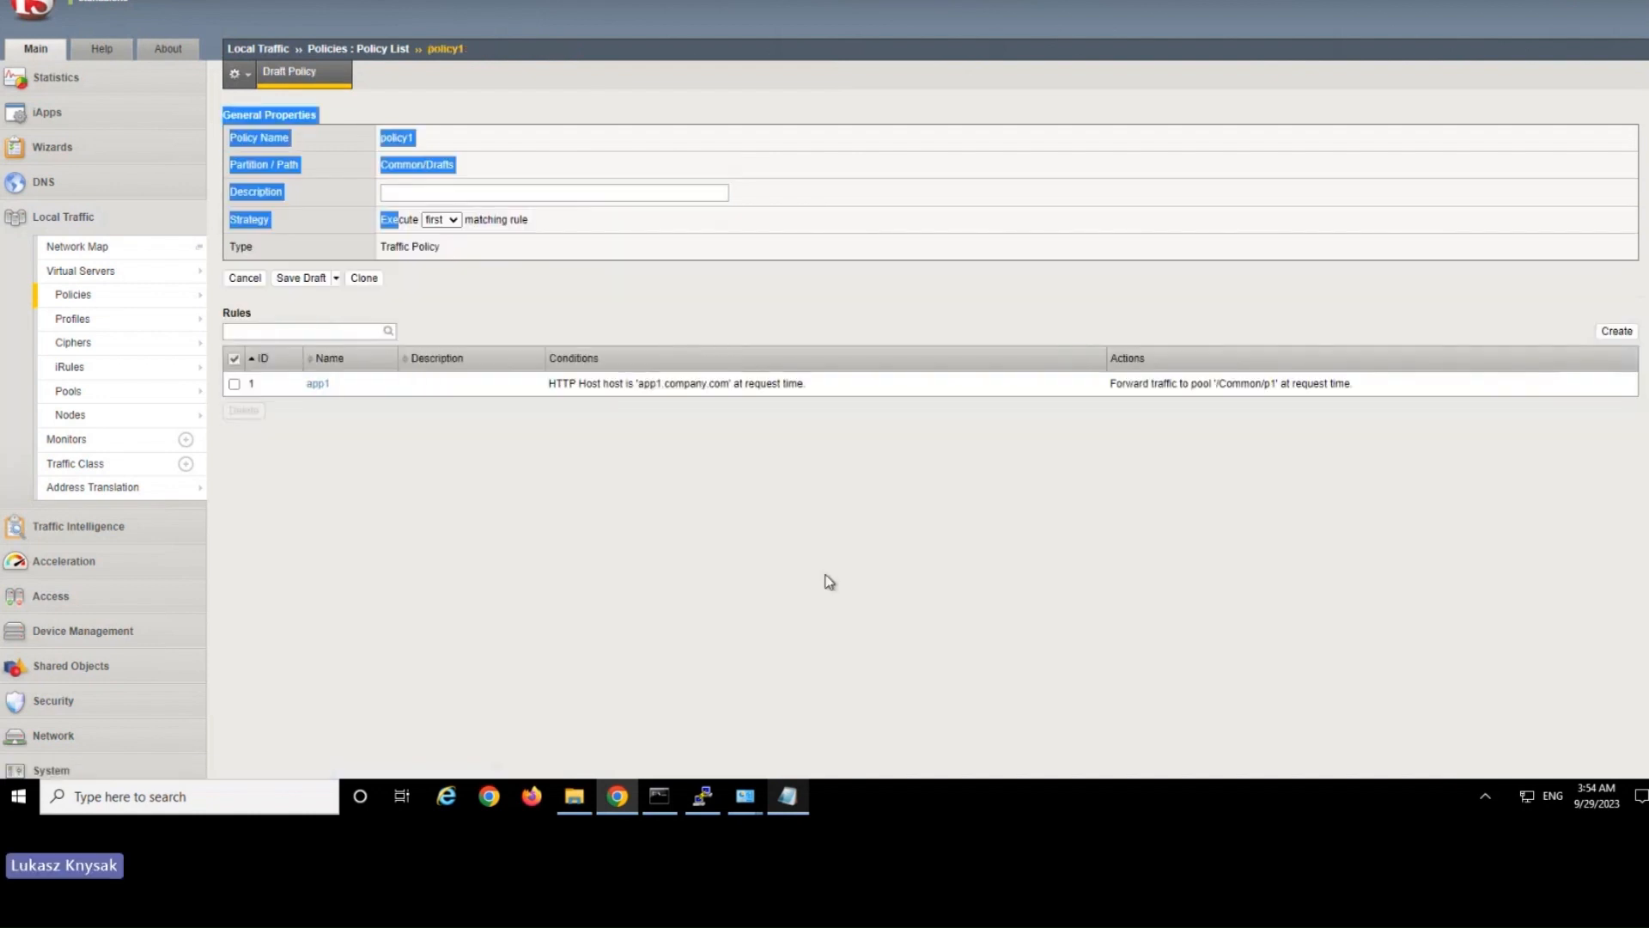
pyautogui.click(829, 582)
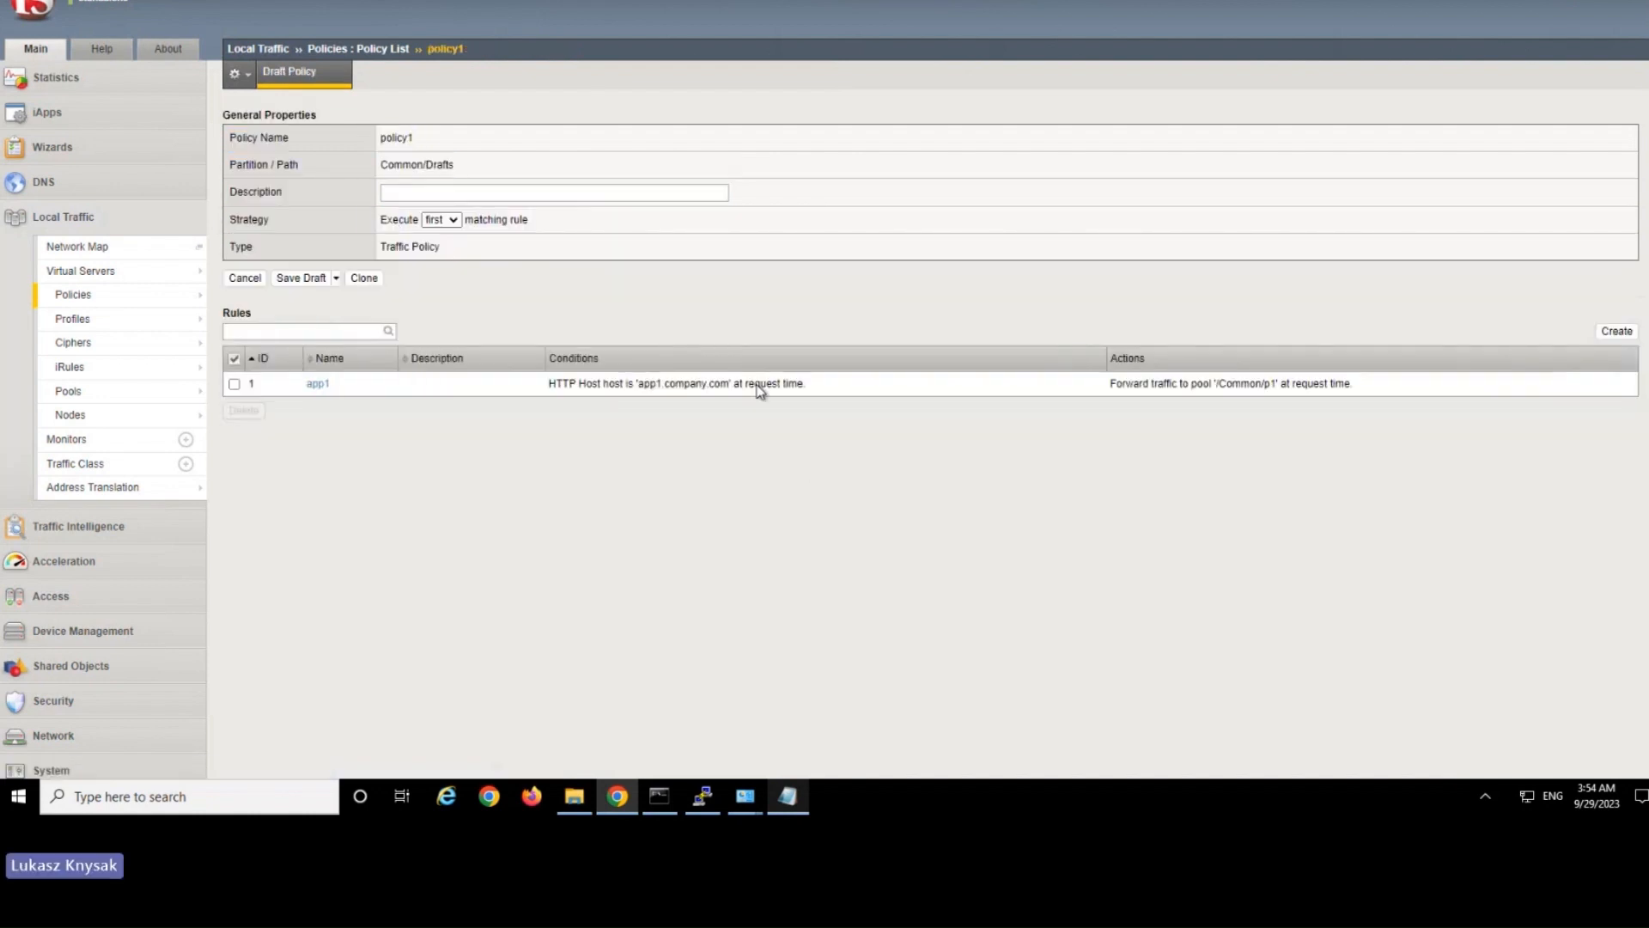
# Create a second policy1 rule named app3 with an HTTP Host condition that checks the host.
pyautogui.click(1614, 333)
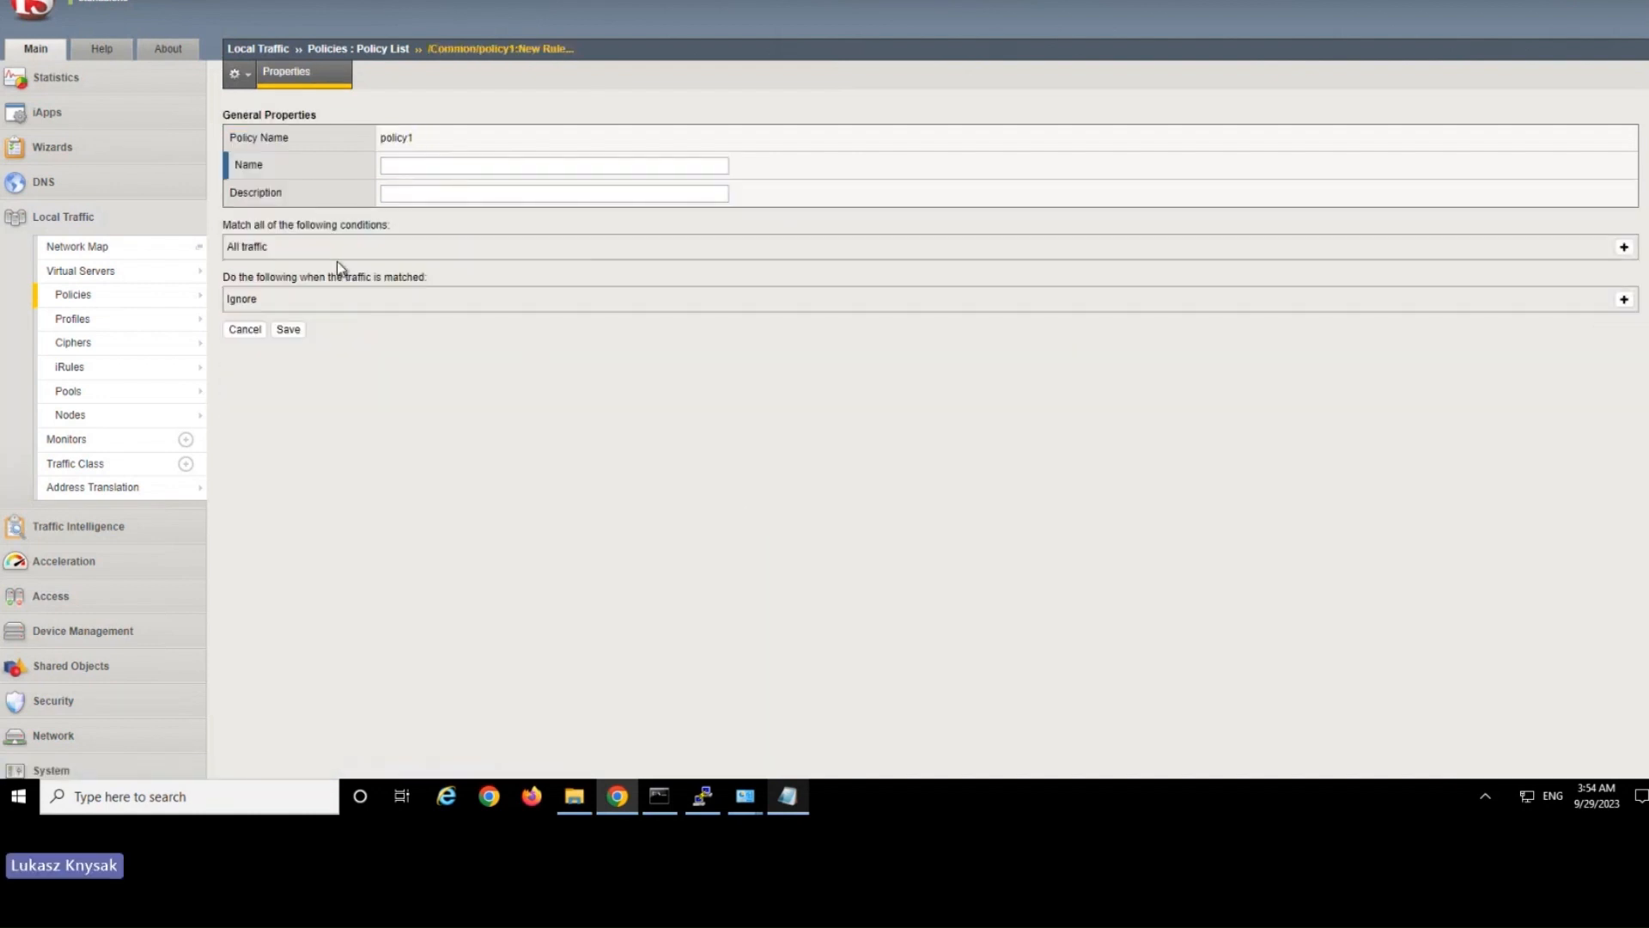
pyautogui.click(426, 164)
pyautogui.write('app3')
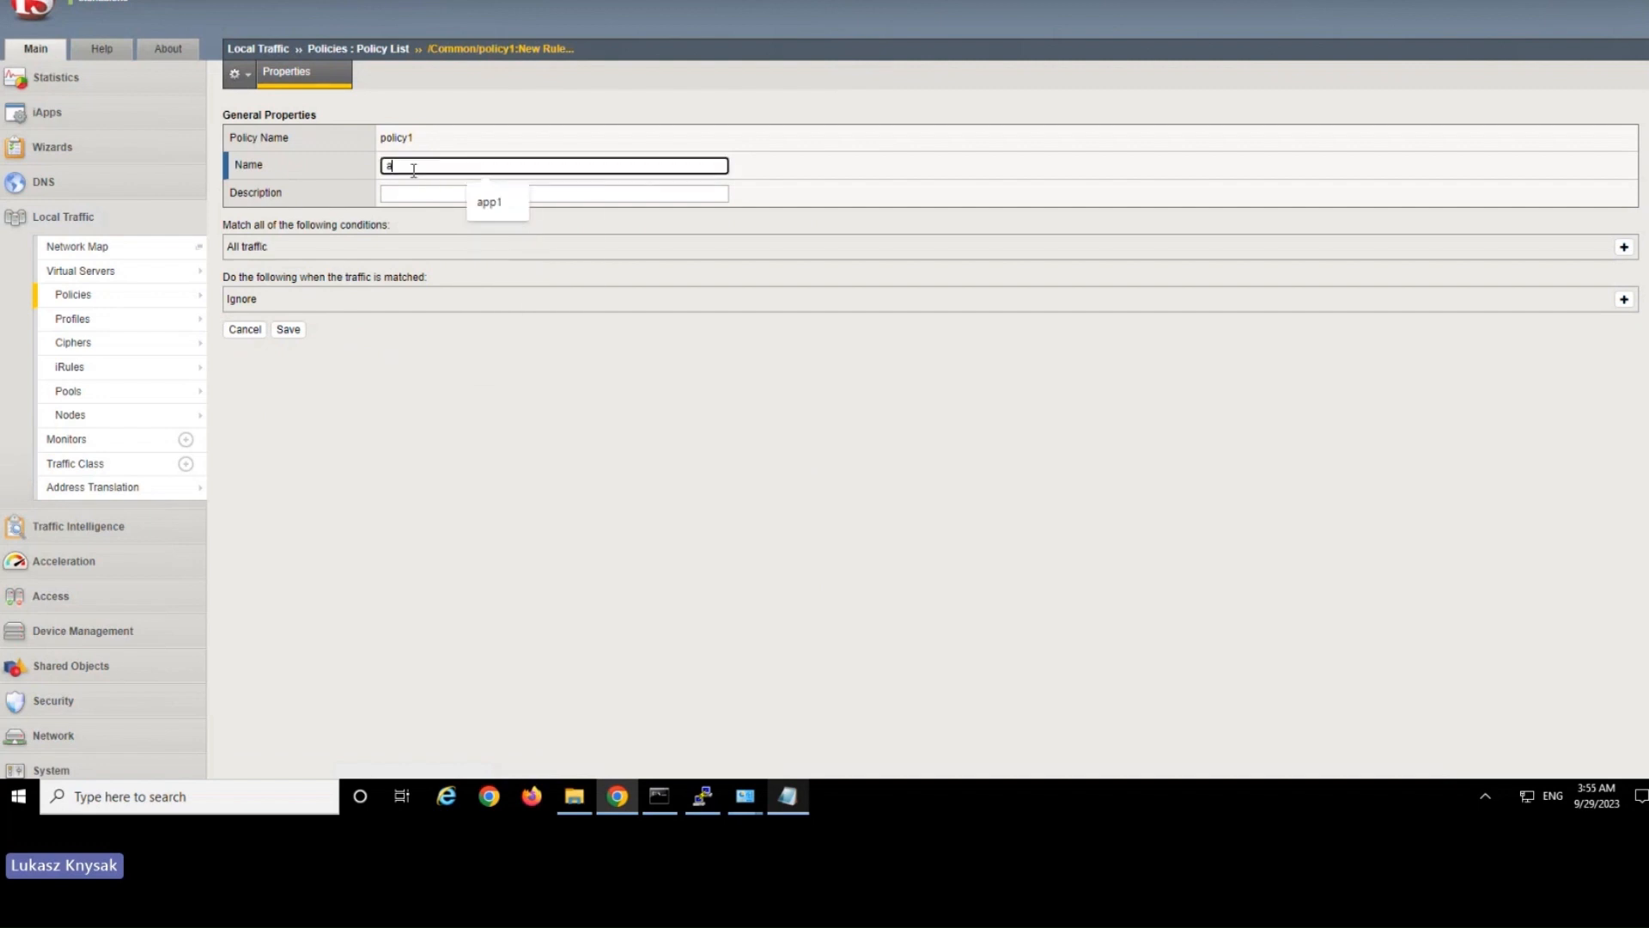
pyautogui.click(1624, 247)
pyautogui.click(282, 247)
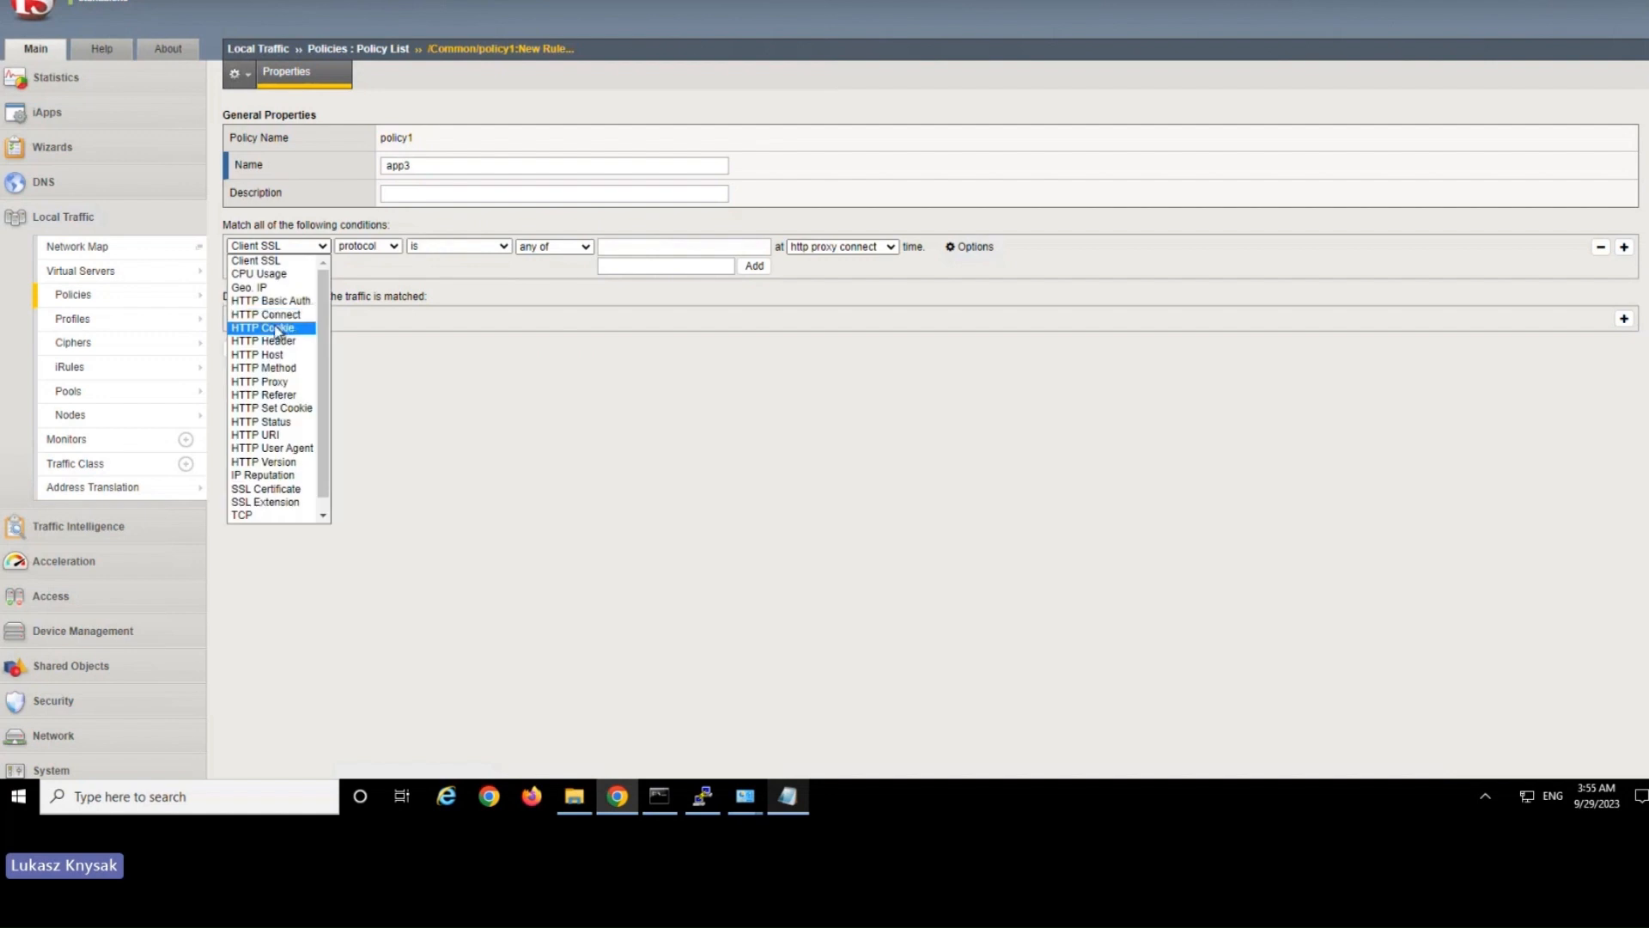
pyautogui.click(291, 354)
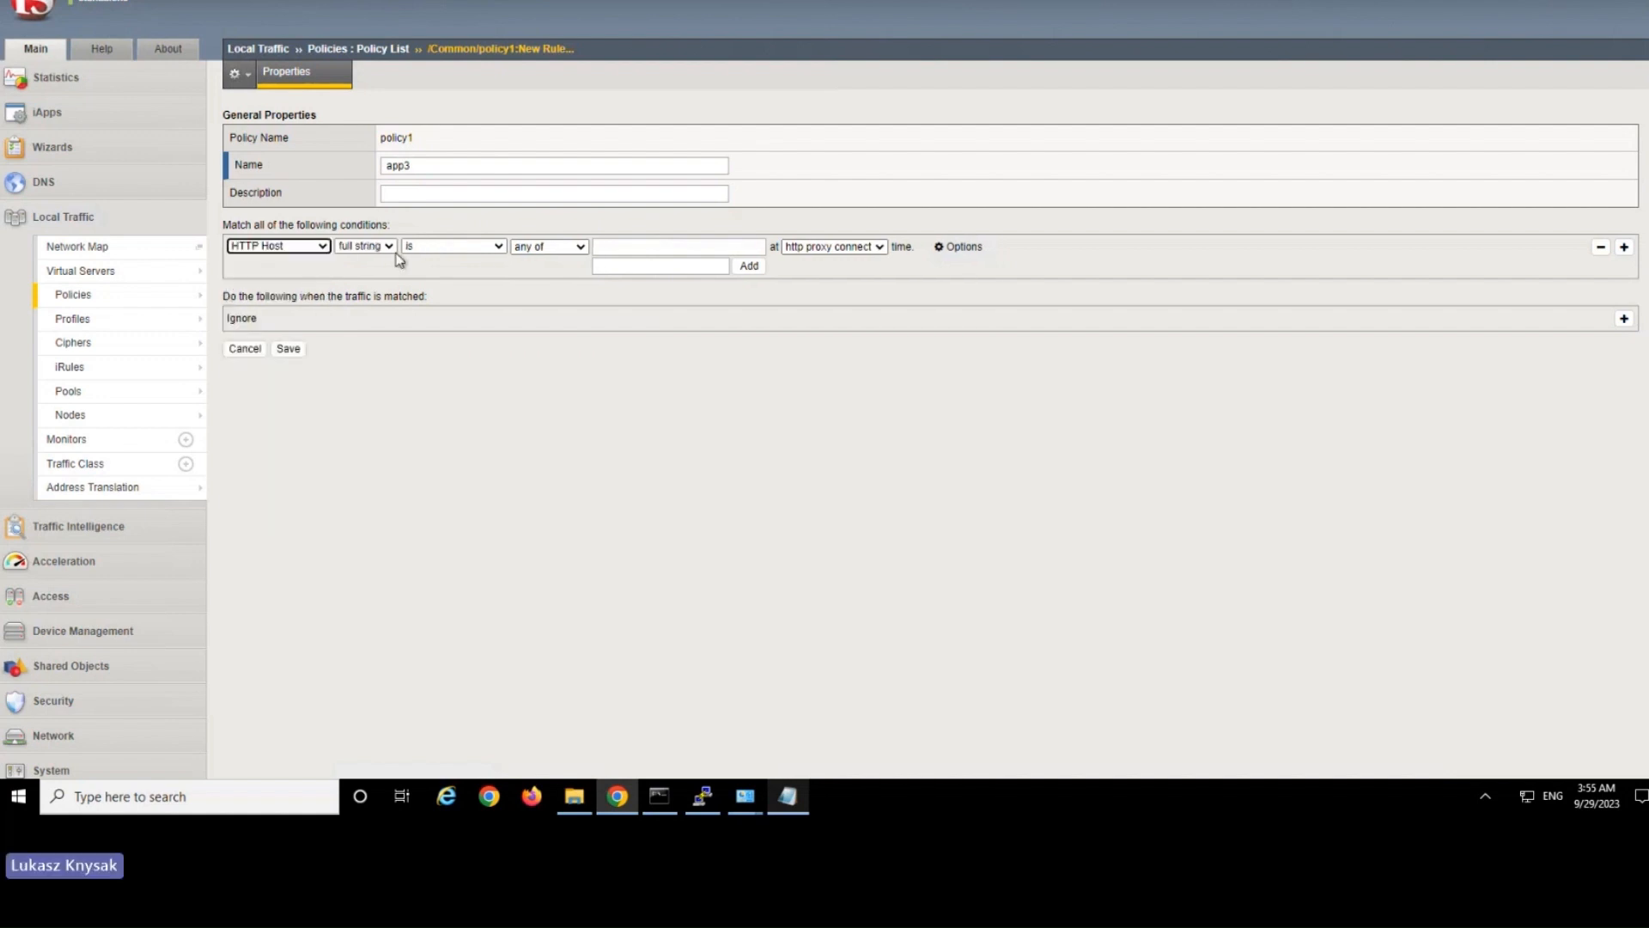
pyautogui.click(384, 247)
pyautogui.click(375, 276)
# Set the app3 condition to match any host that starts with app3 at request time.
pyautogui.click(646, 266)
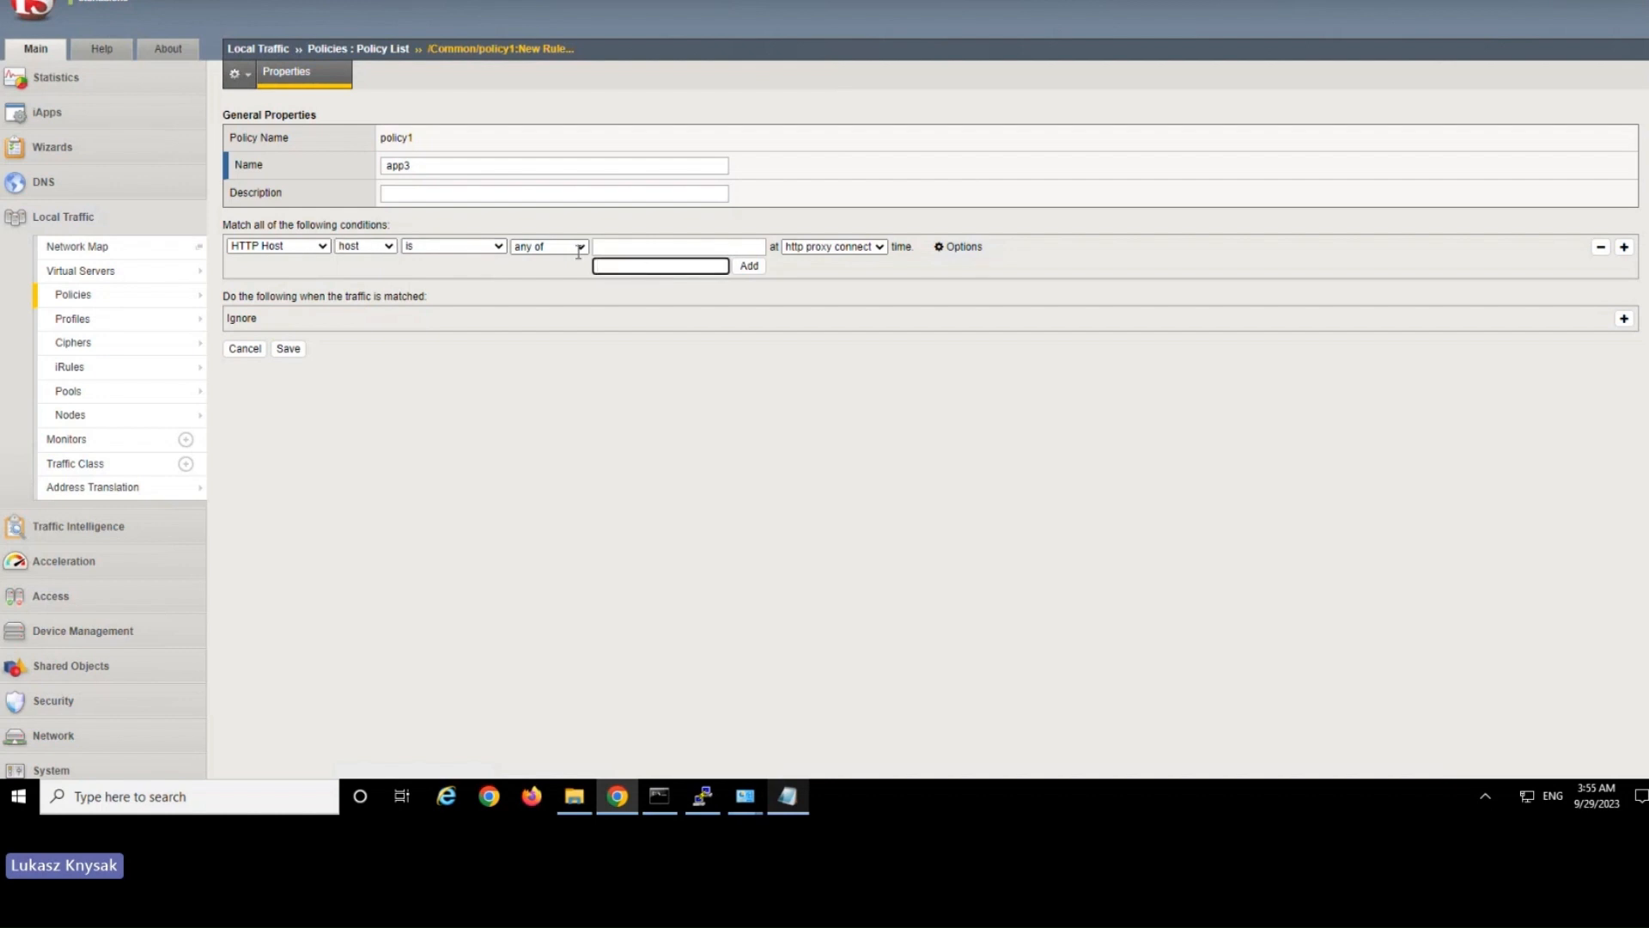
pyautogui.click(481, 249)
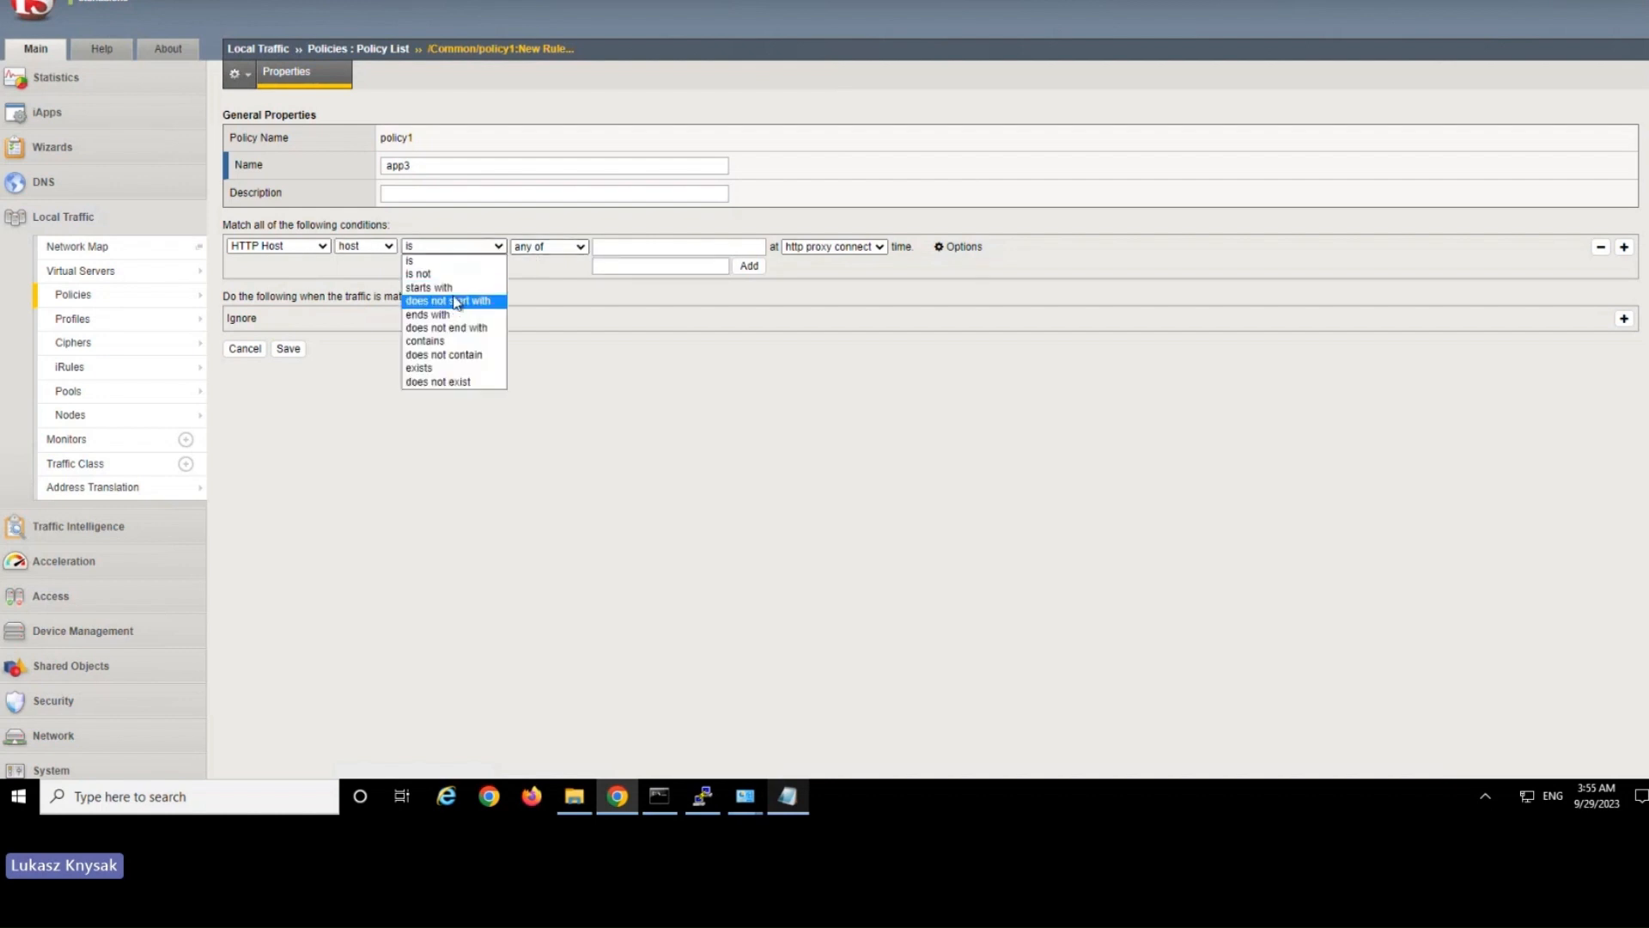
pyautogui.click(584, 279)
pyautogui.click(622, 265)
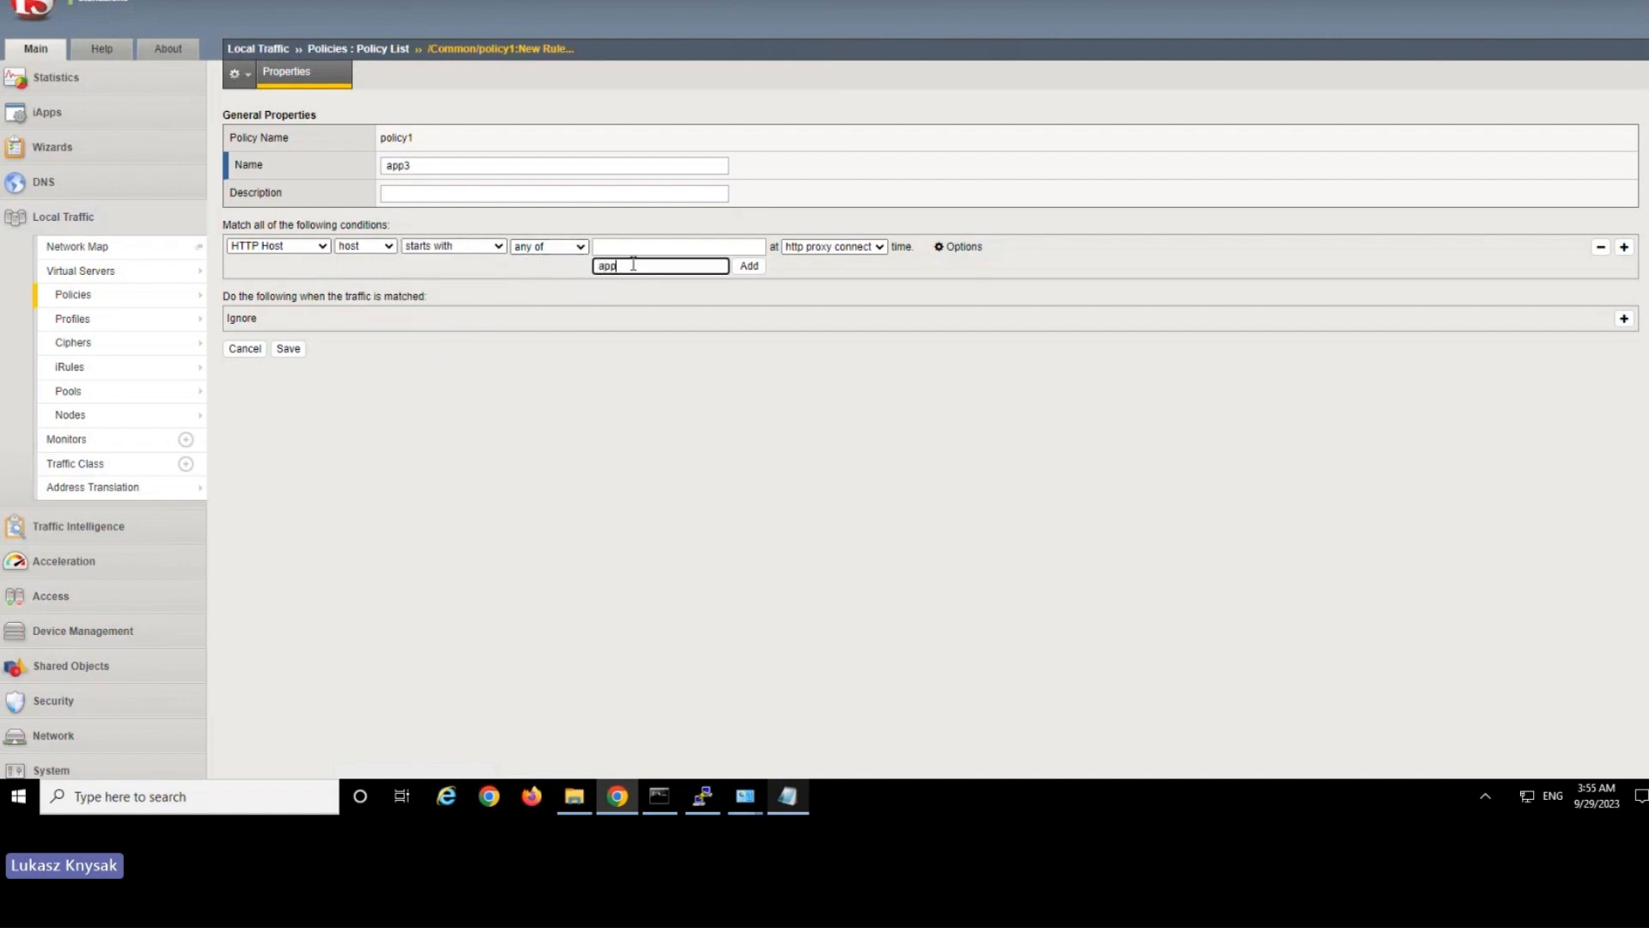
pyautogui.write('app3')
pyautogui.click(756, 266)
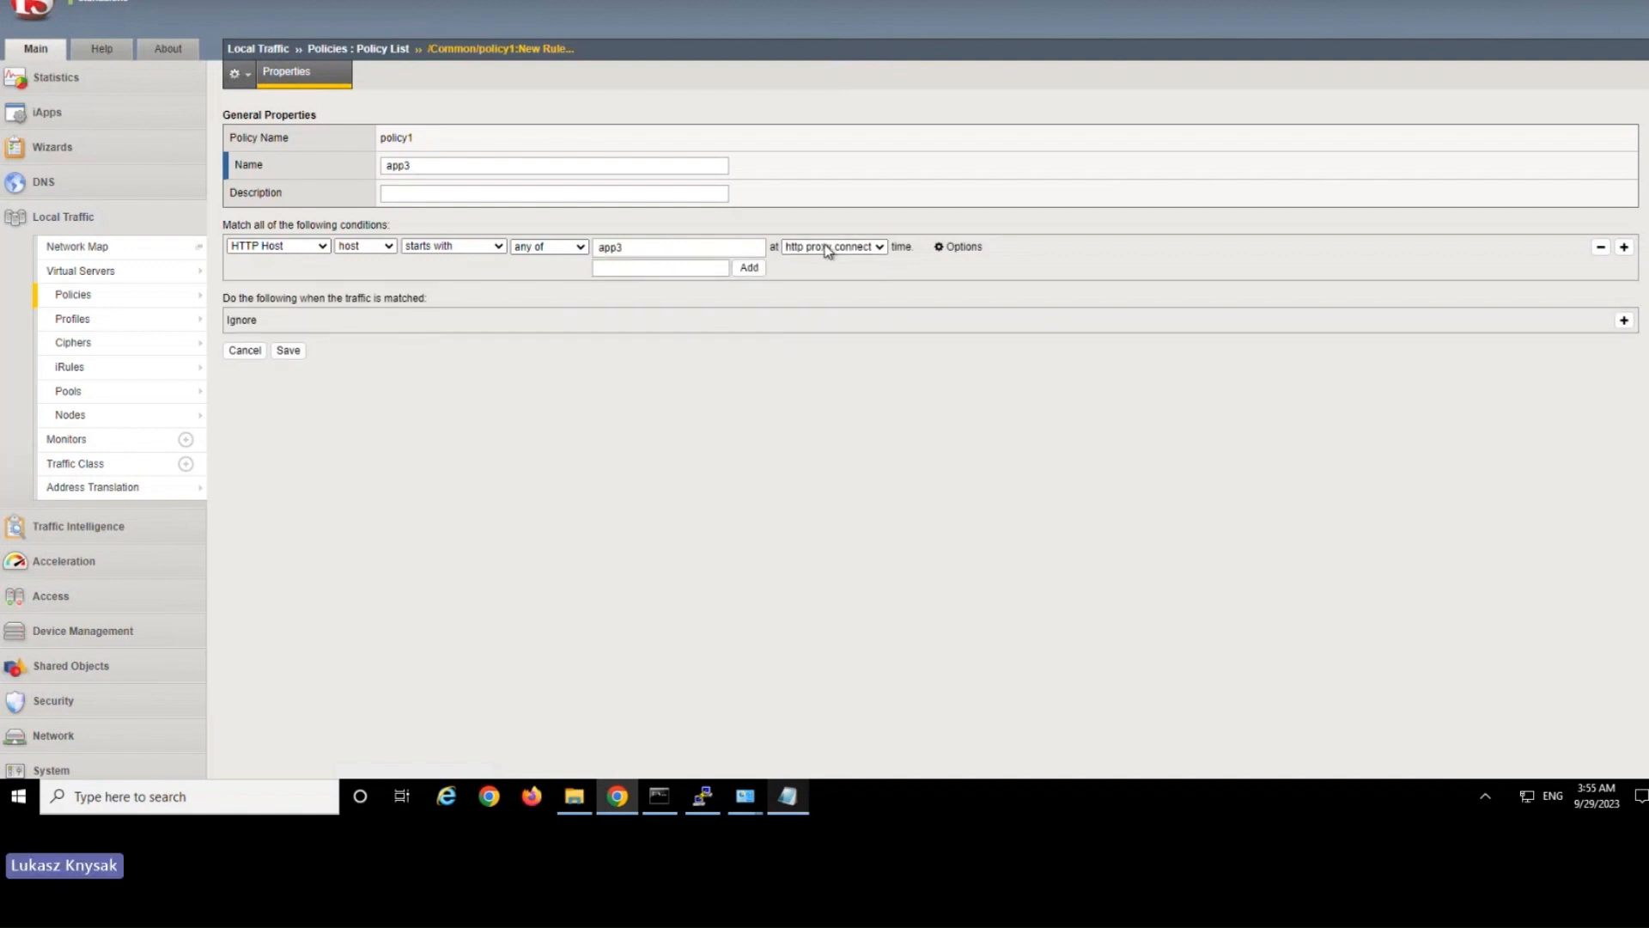
pyautogui.click(825, 245)
pyautogui.click(830, 295)
pyautogui.click(828, 247)
pyautogui.click(917, 298)
# Add an action to the app3 rule that forwards matched traffic to pool p3.
pyautogui.click(1623, 320)
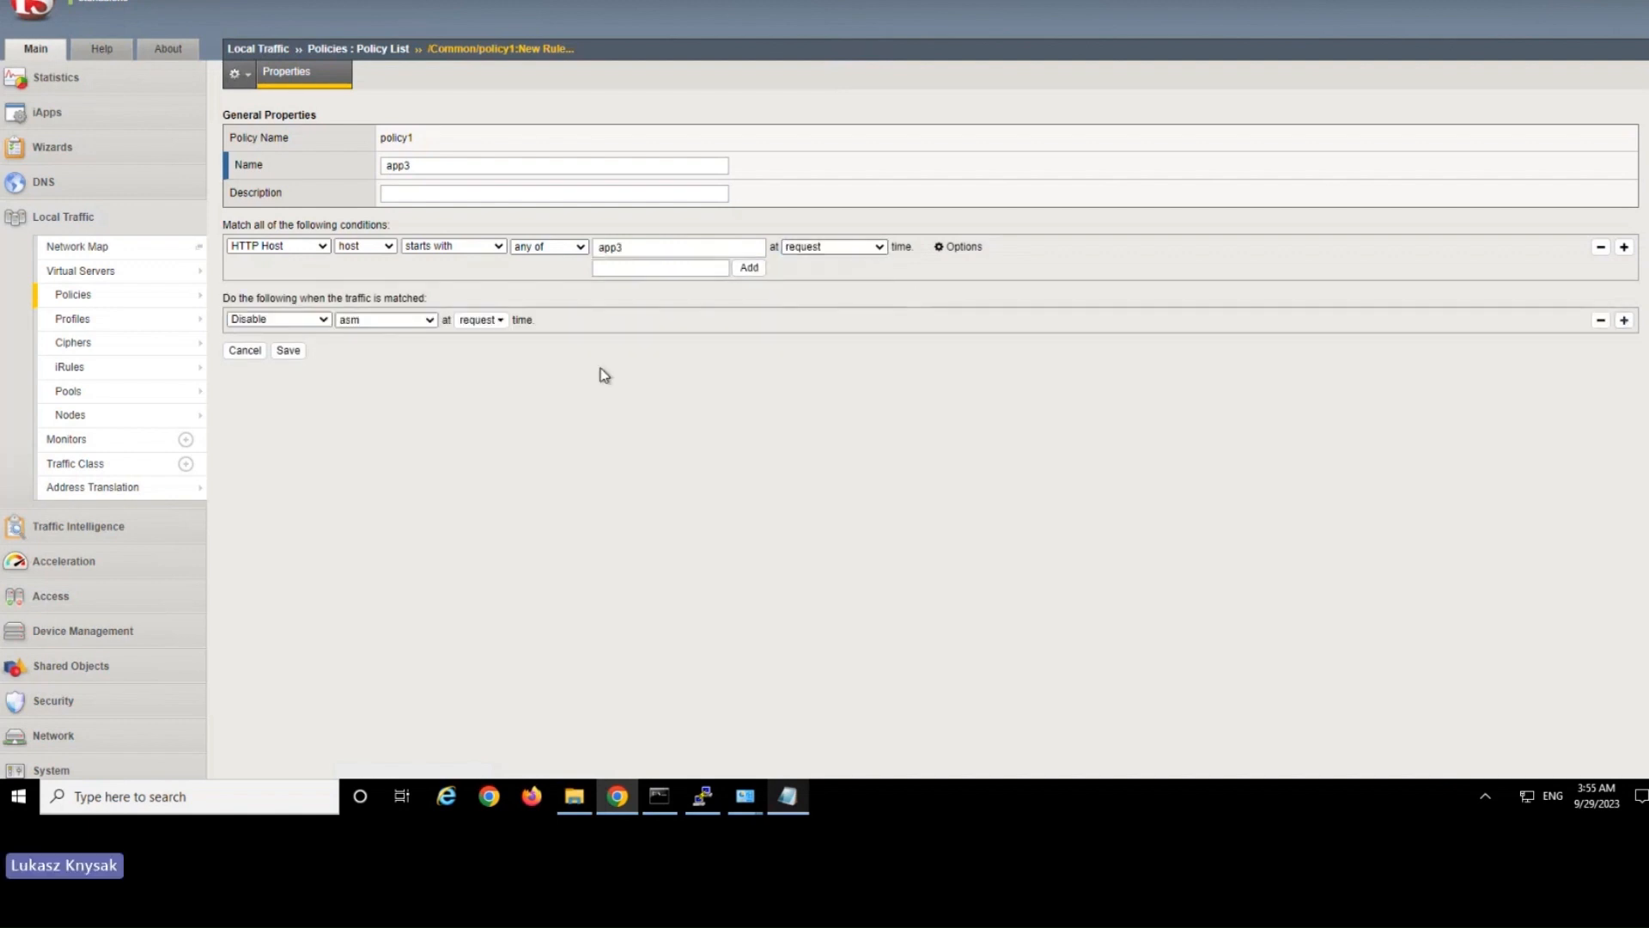
pyautogui.click(310, 322)
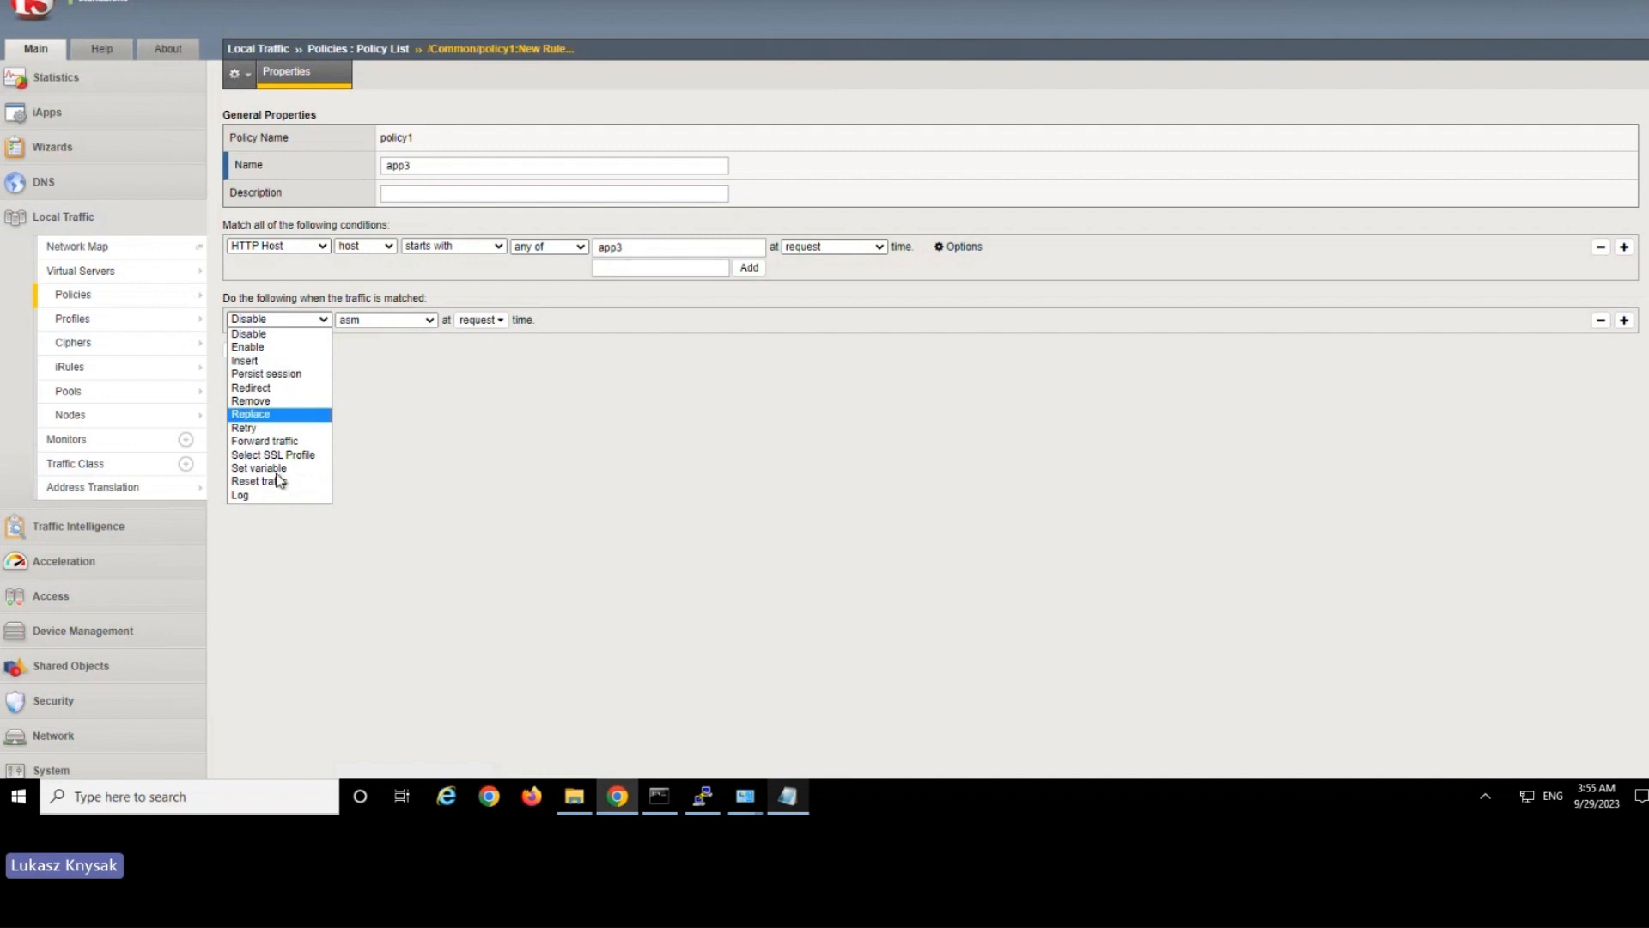
pyautogui.click(266, 441)
pyautogui.click(390, 321)
pyautogui.click(384, 364)
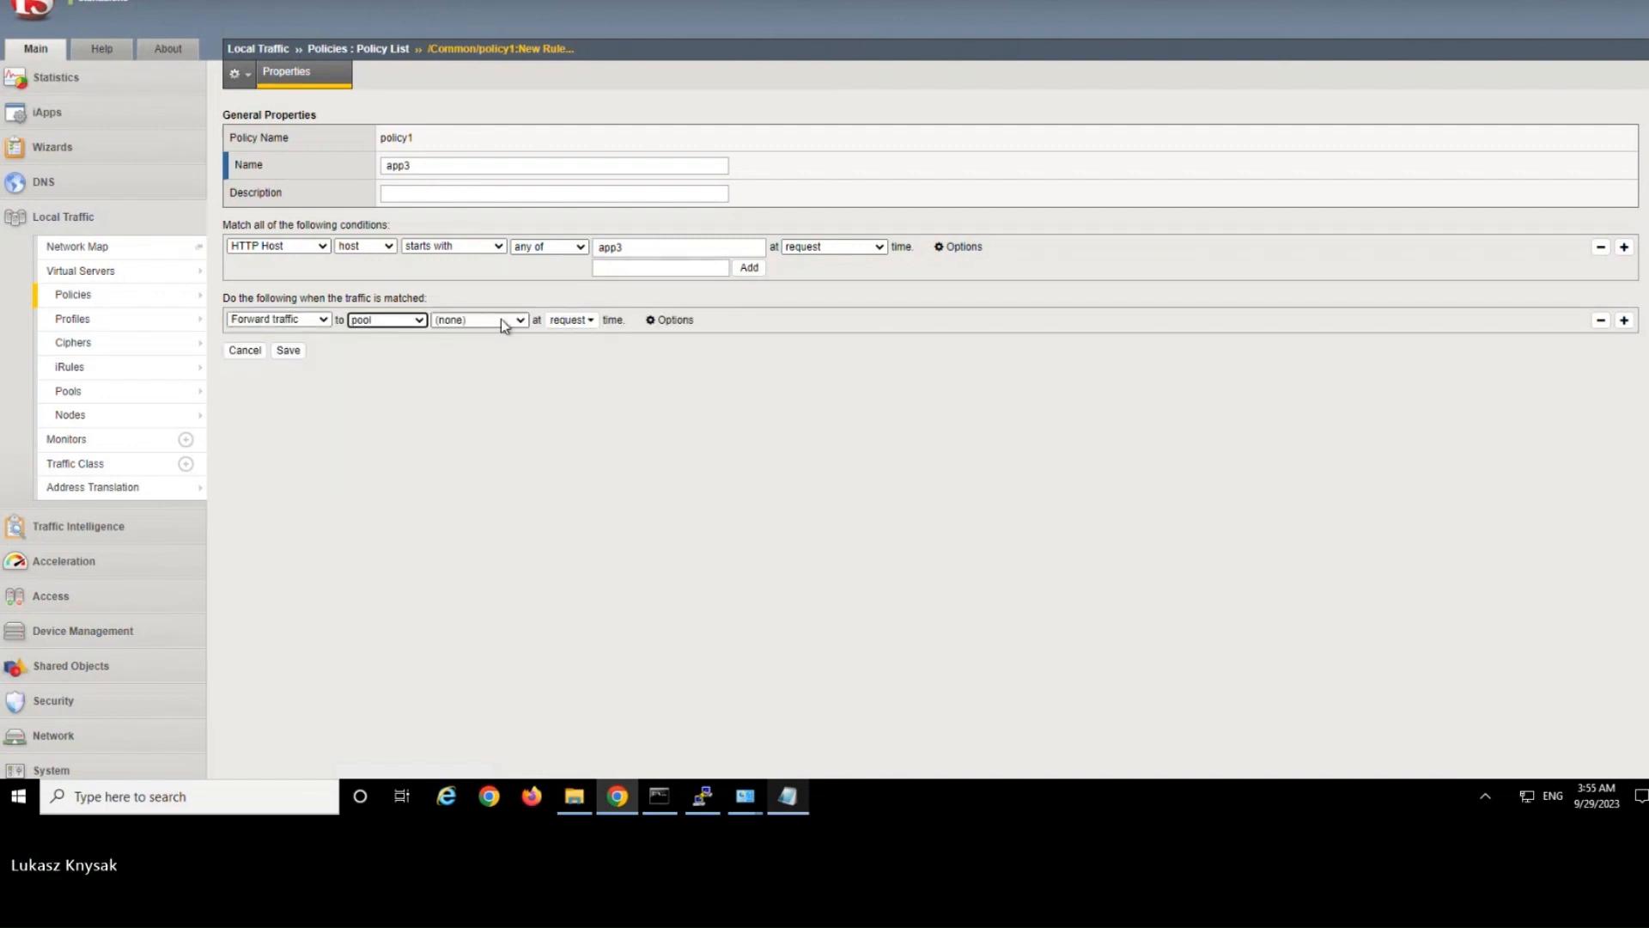
pyautogui.click(501, 320)
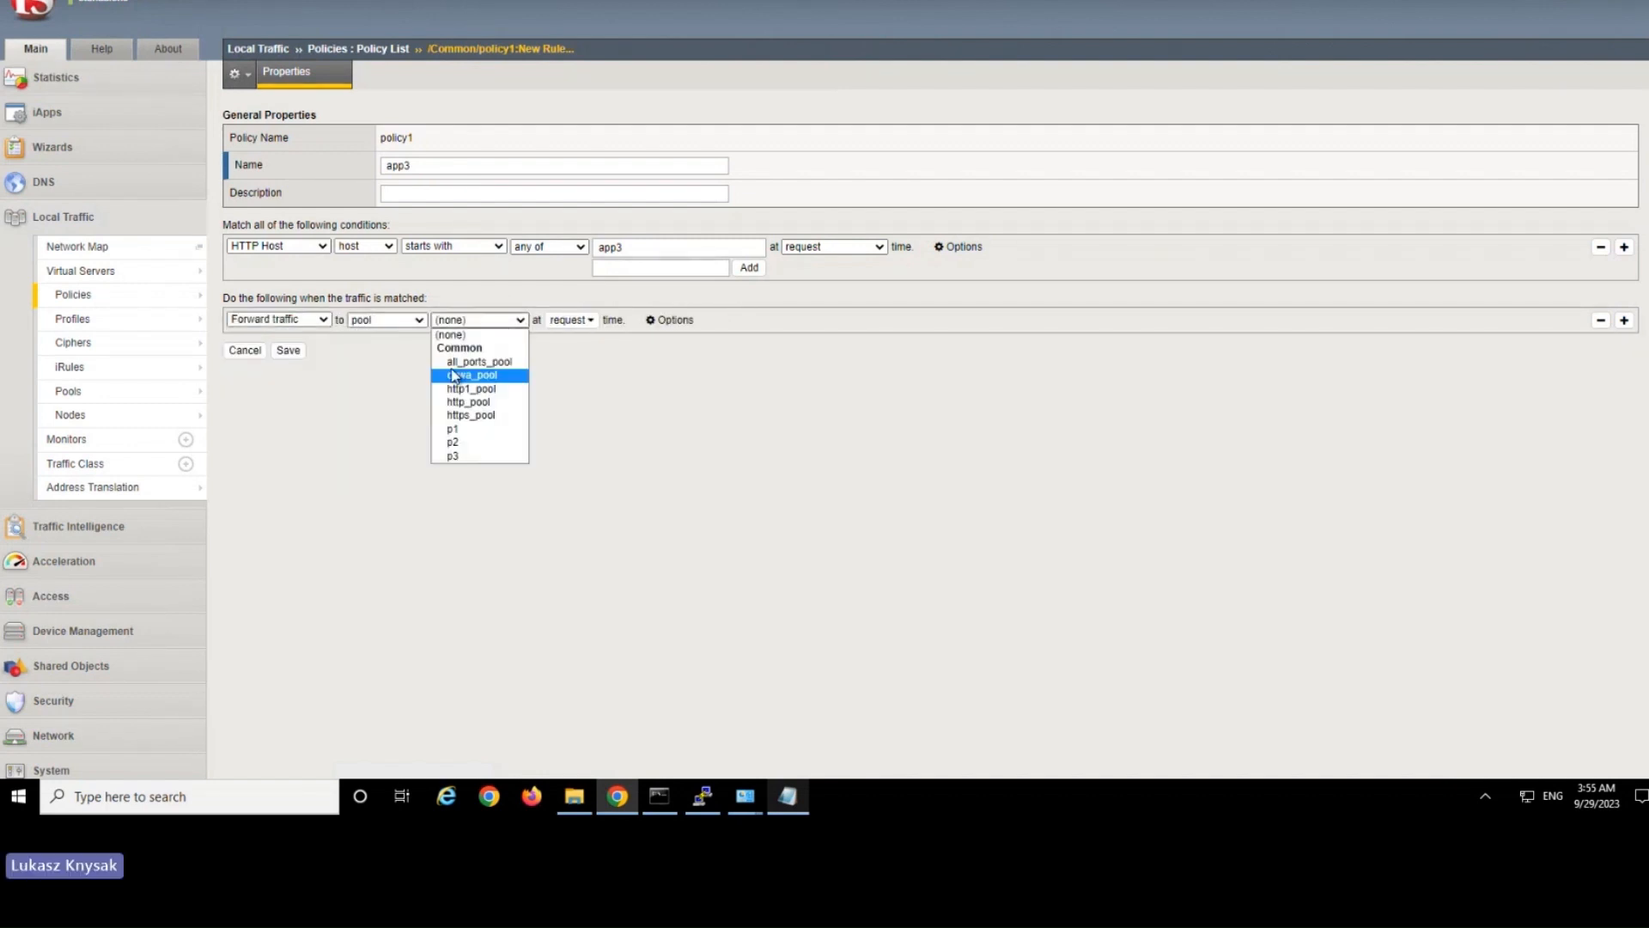
pyautogui.click(468, 456)
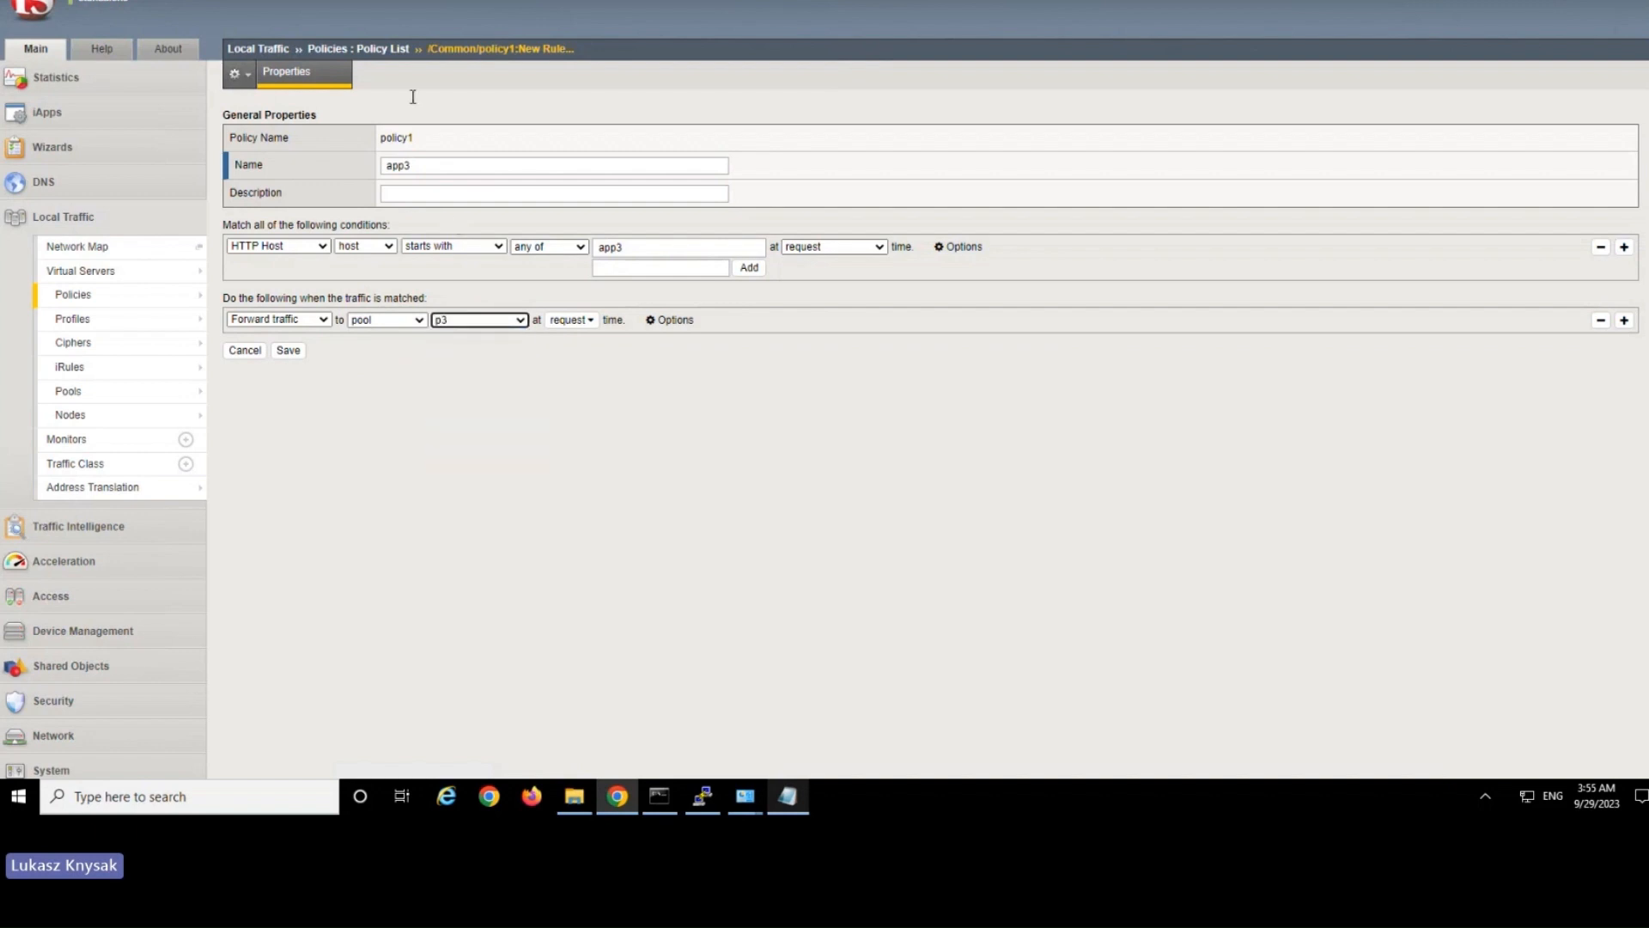
# Override Source Address Translation for the p3 forward action with SNAT set to disable.
pyautogui.click(672, 320)
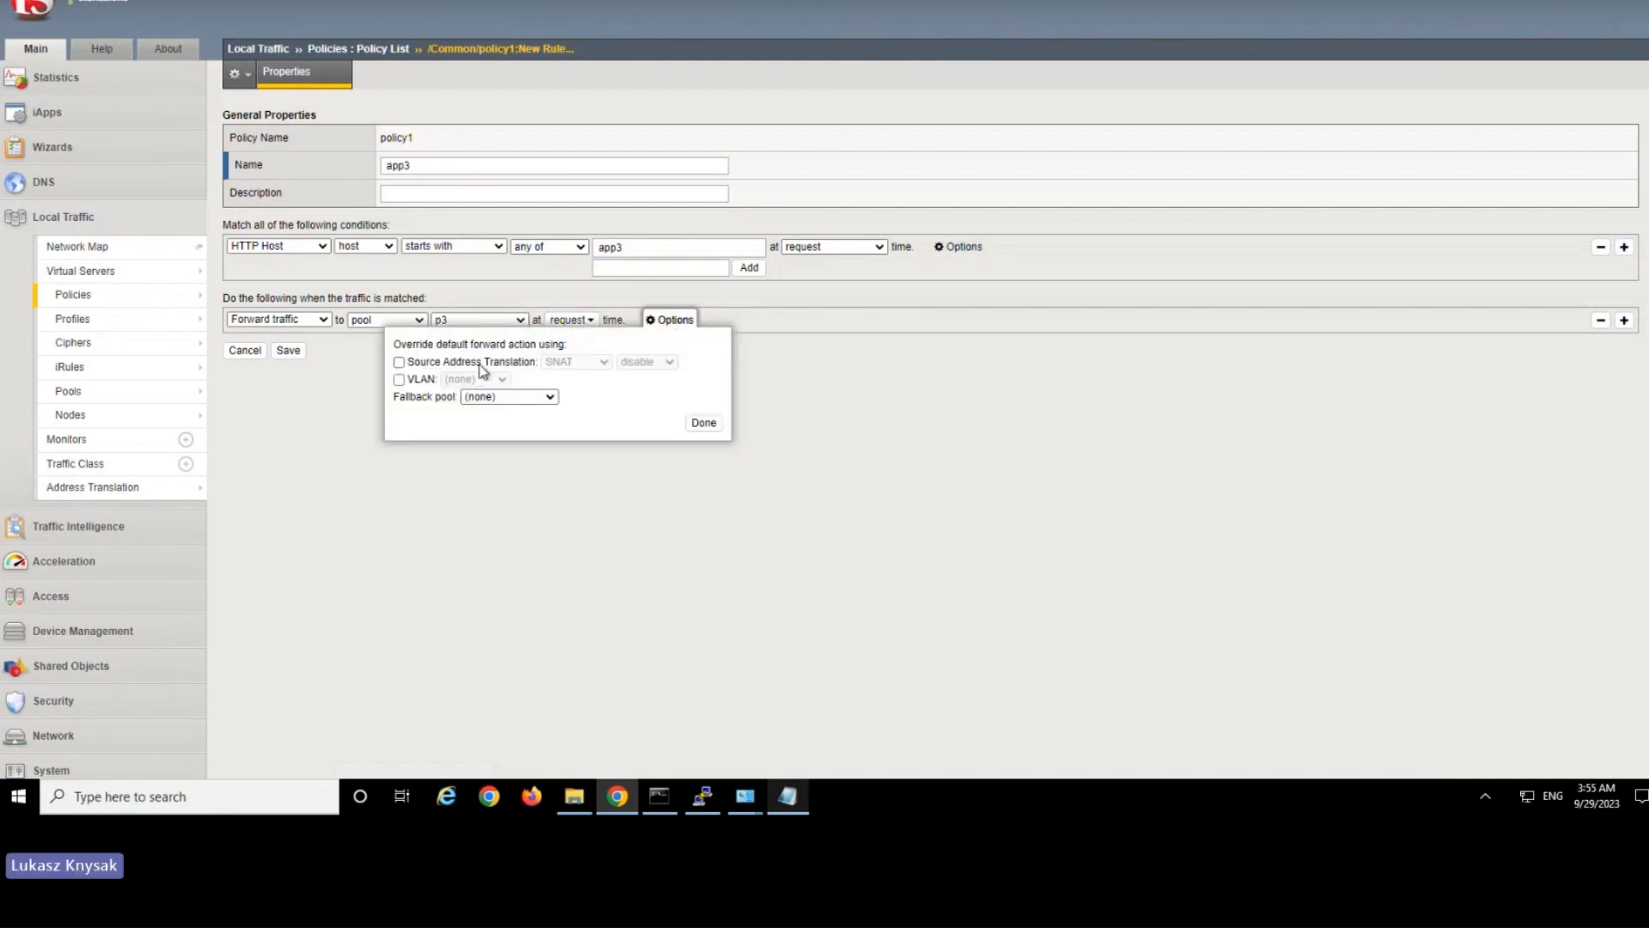
pyautogui.click(479, 363)
pyautogui.click(579, 363)
pyautogui.click(648, 363)
pyautogui.click(582, 363)
pyautogui.click(702, 426)
pyautogui.click(700, 425)
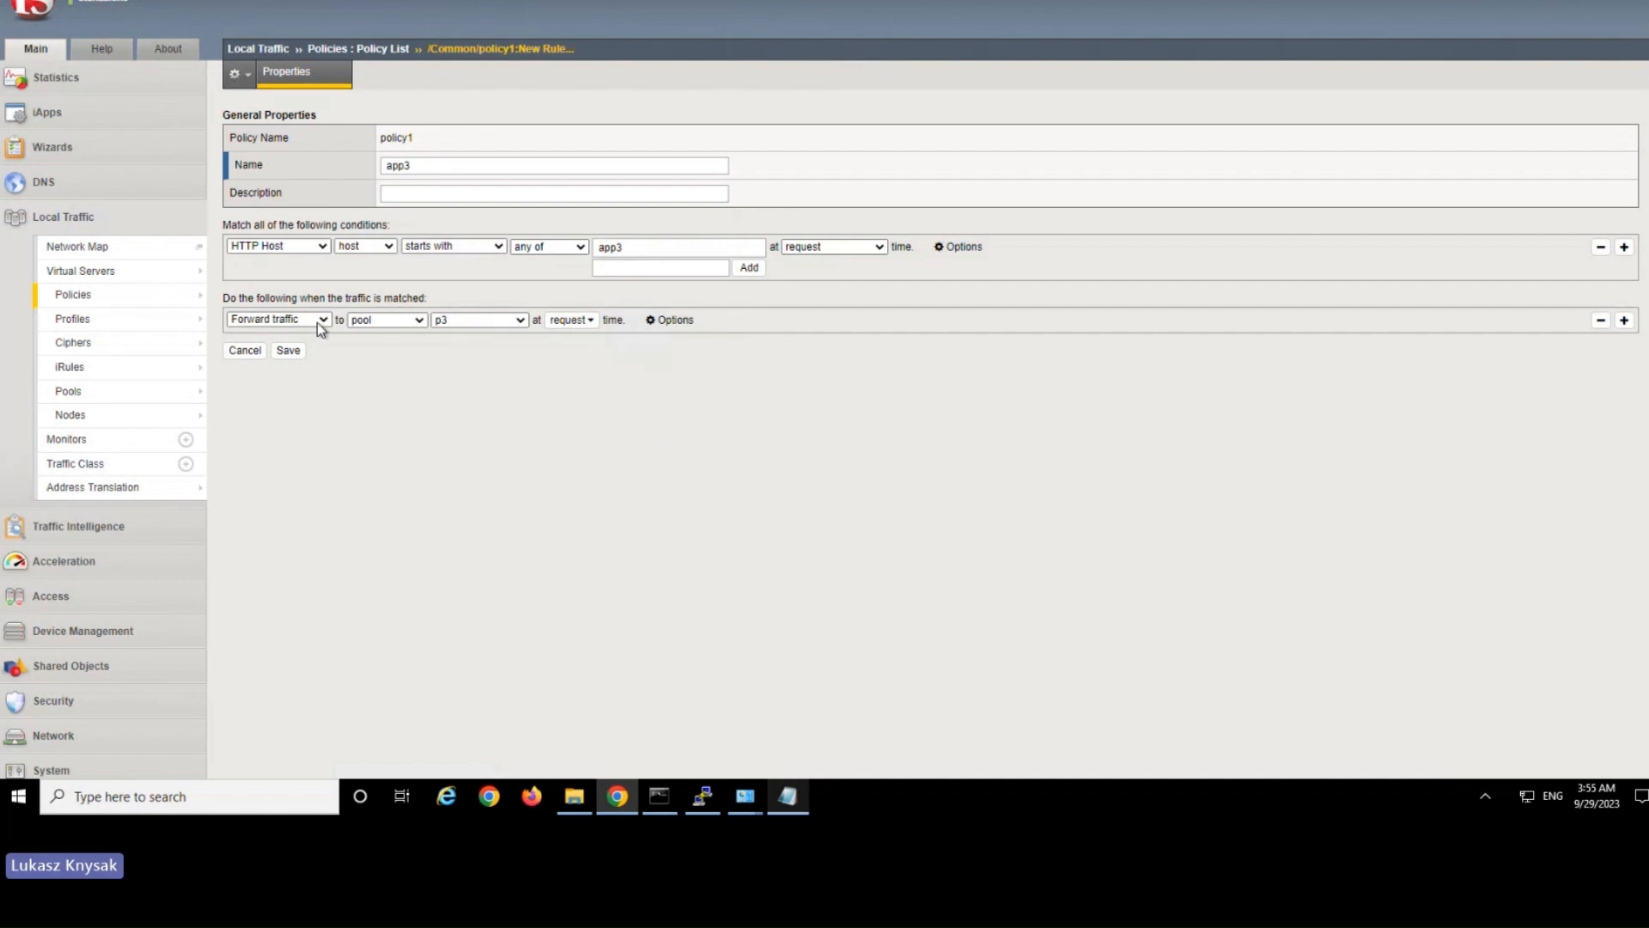
pyautogui.click(675, 320)
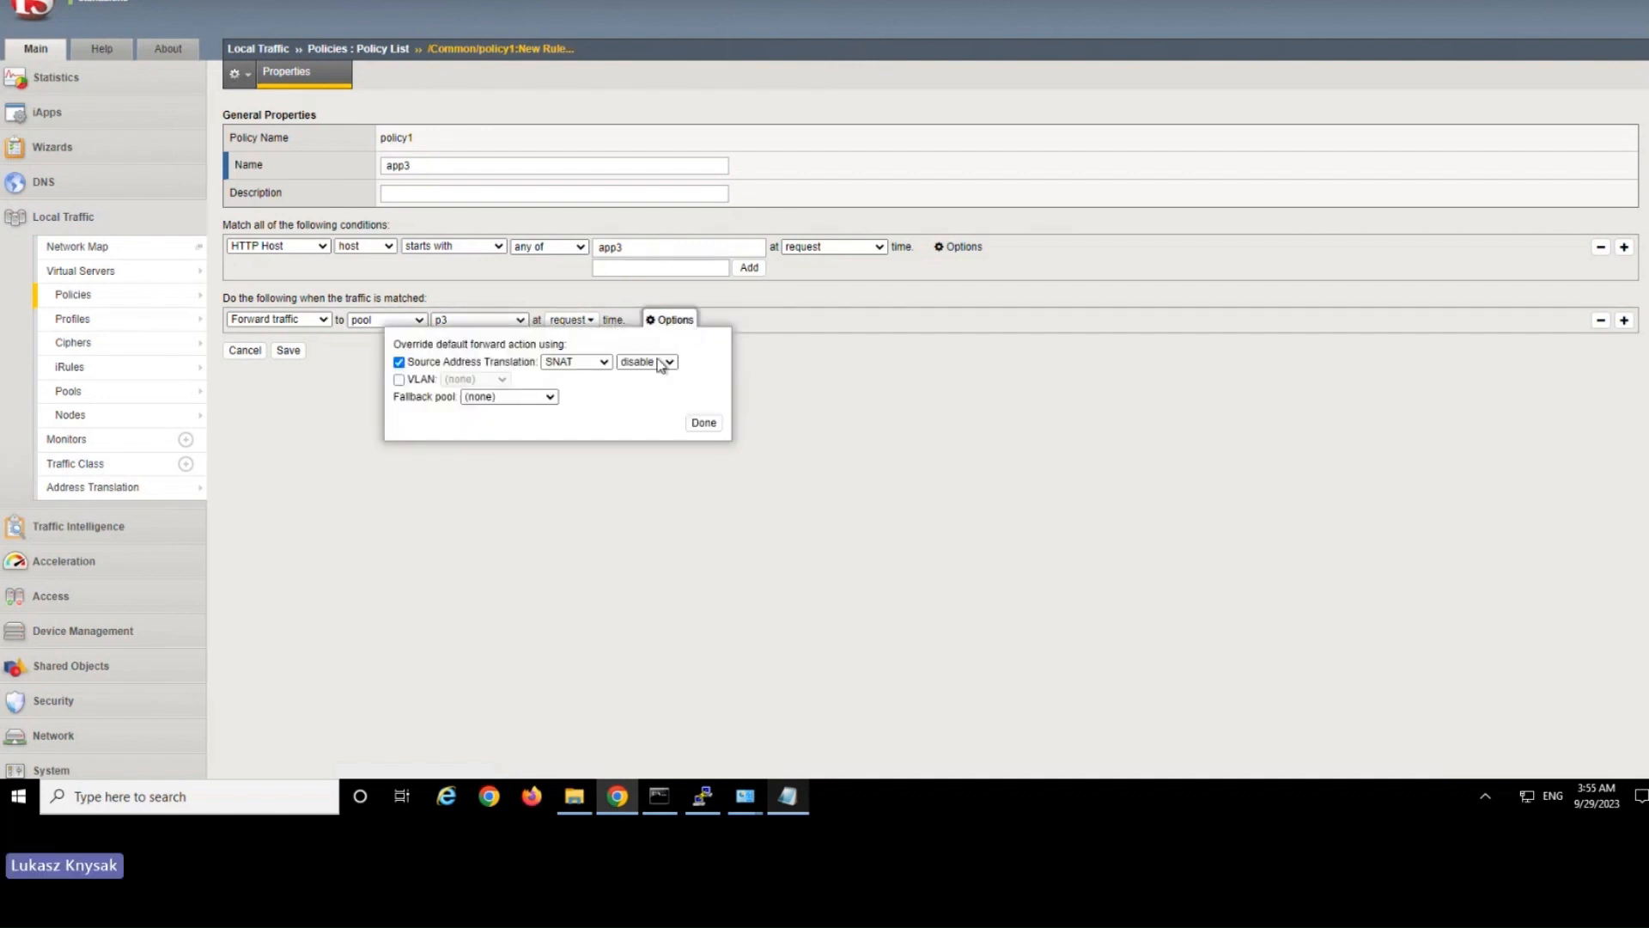
pyautogui.click(700, 426)
# Save the app3 rule and publish the draft policy policy1.
pyautogui.click(292, 352)
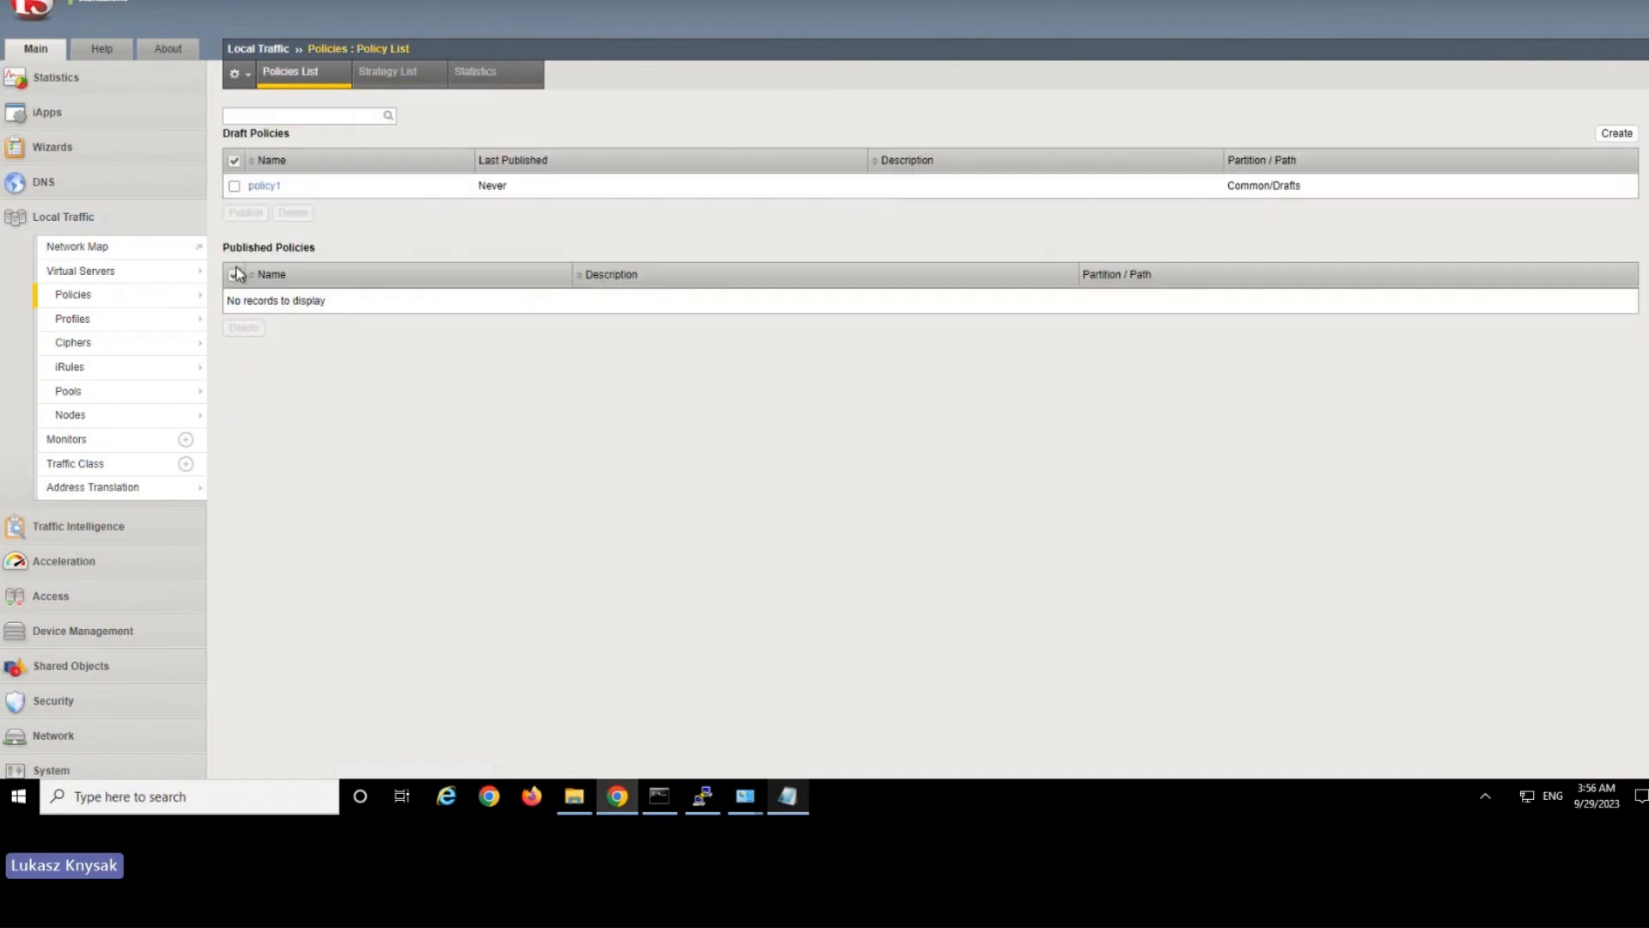
pyautogui.click(233, 188)
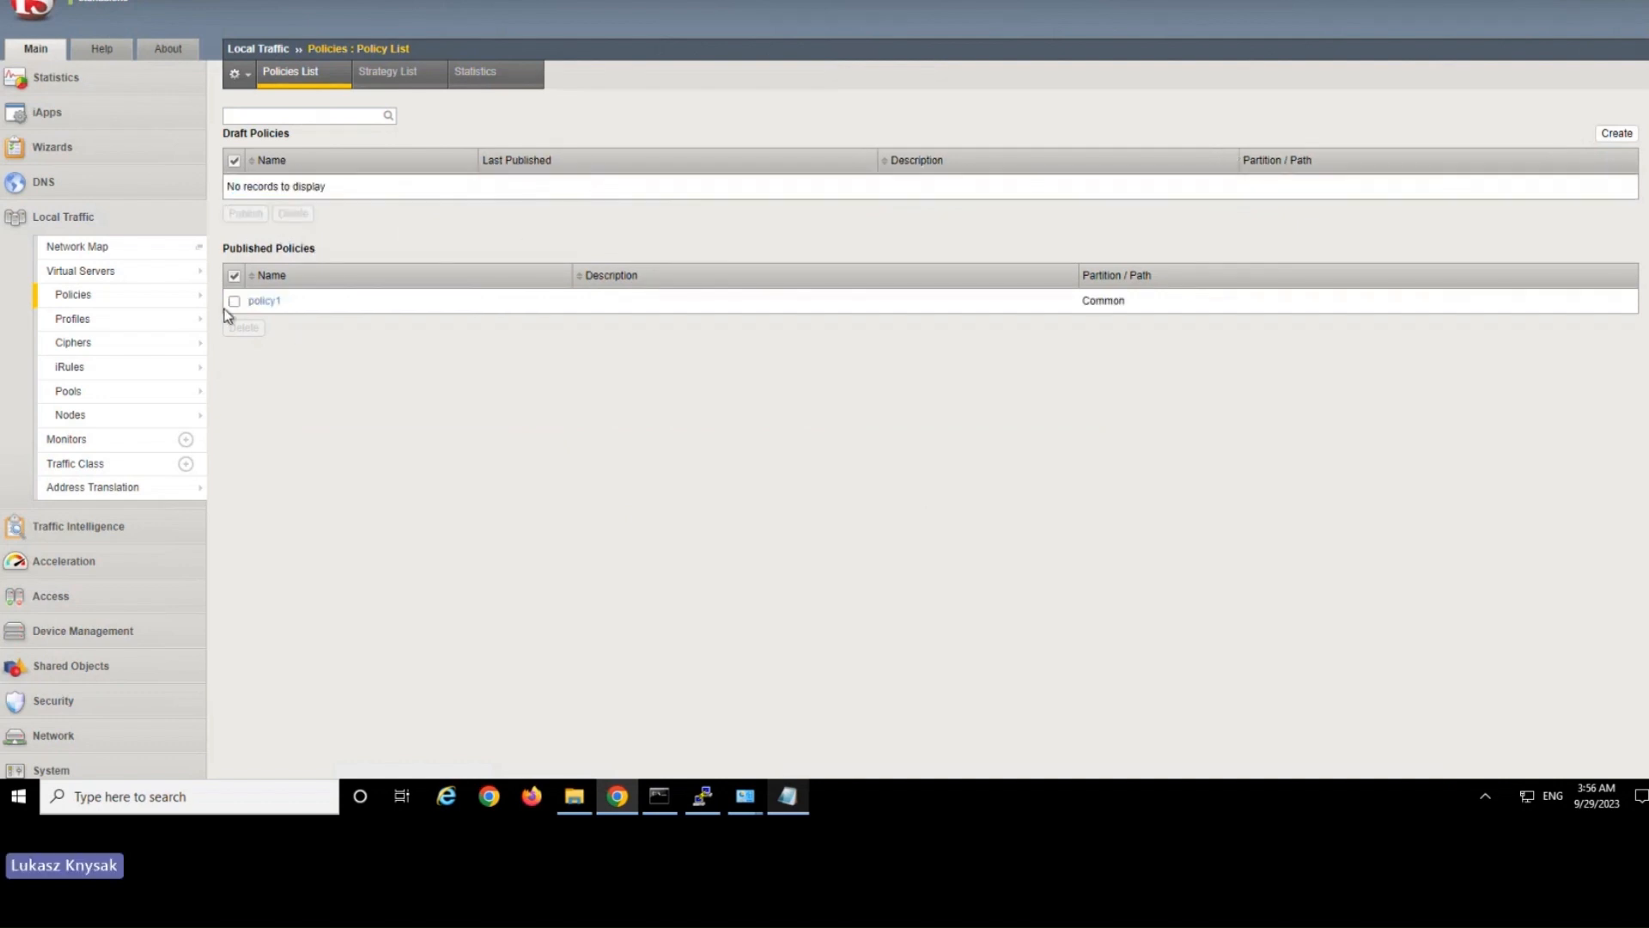
# Remove irule1 from the http_virtual virtual server's enabled iRules and reload the app2.company.com test page.
pyautogui.click(142, 274)
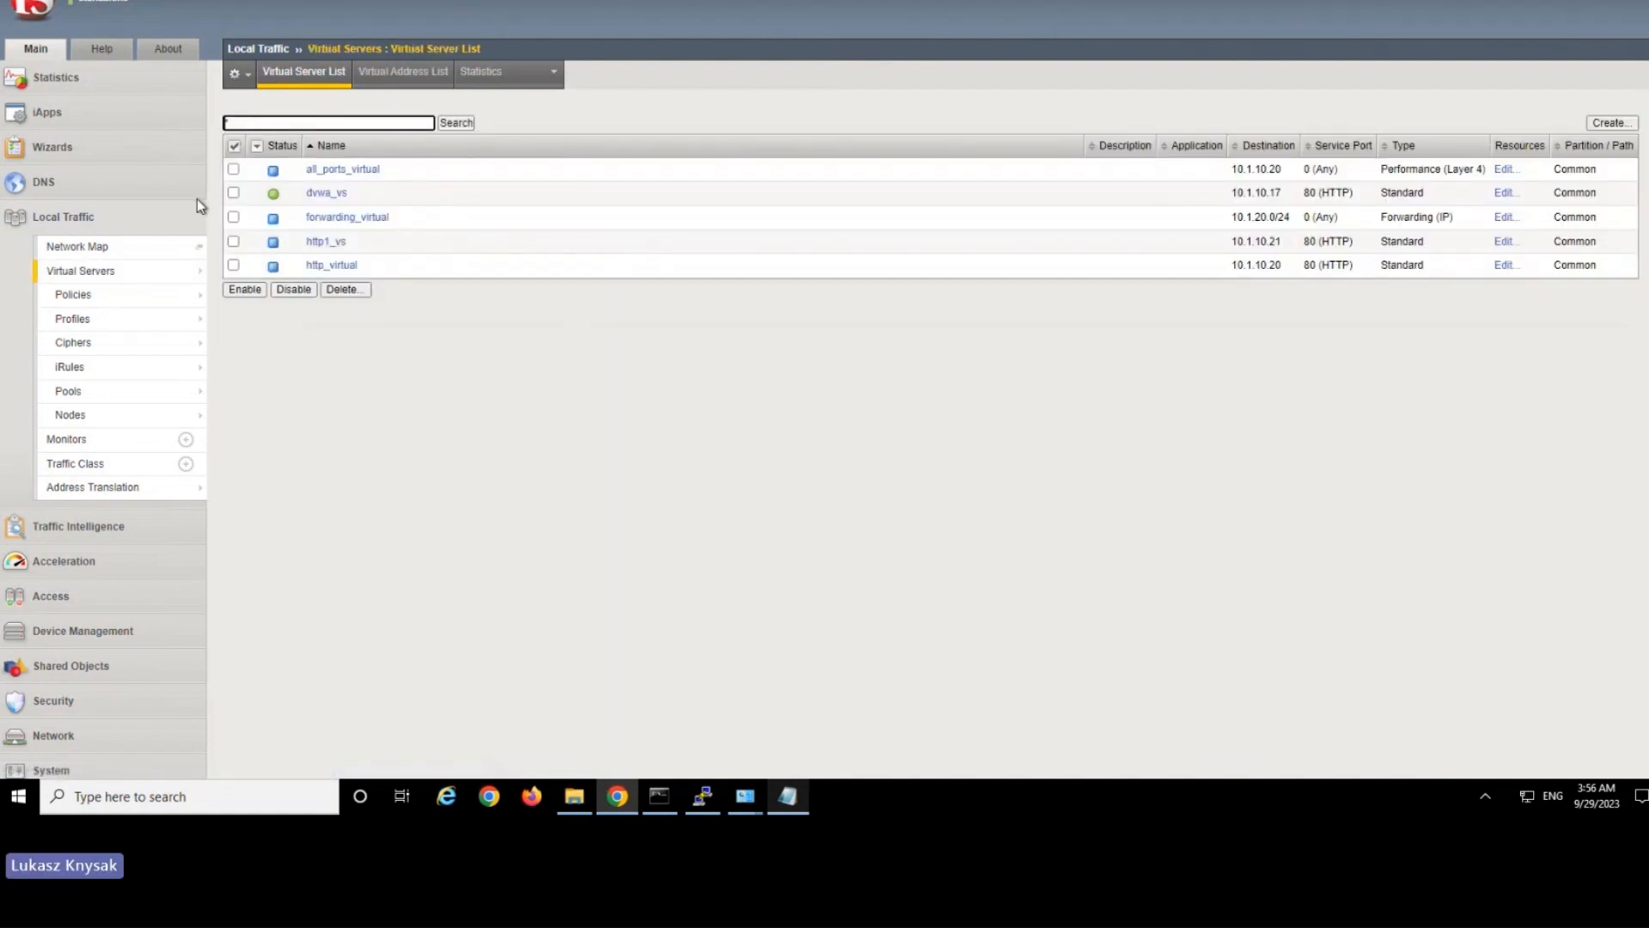
pyautogui.click(330, 267)
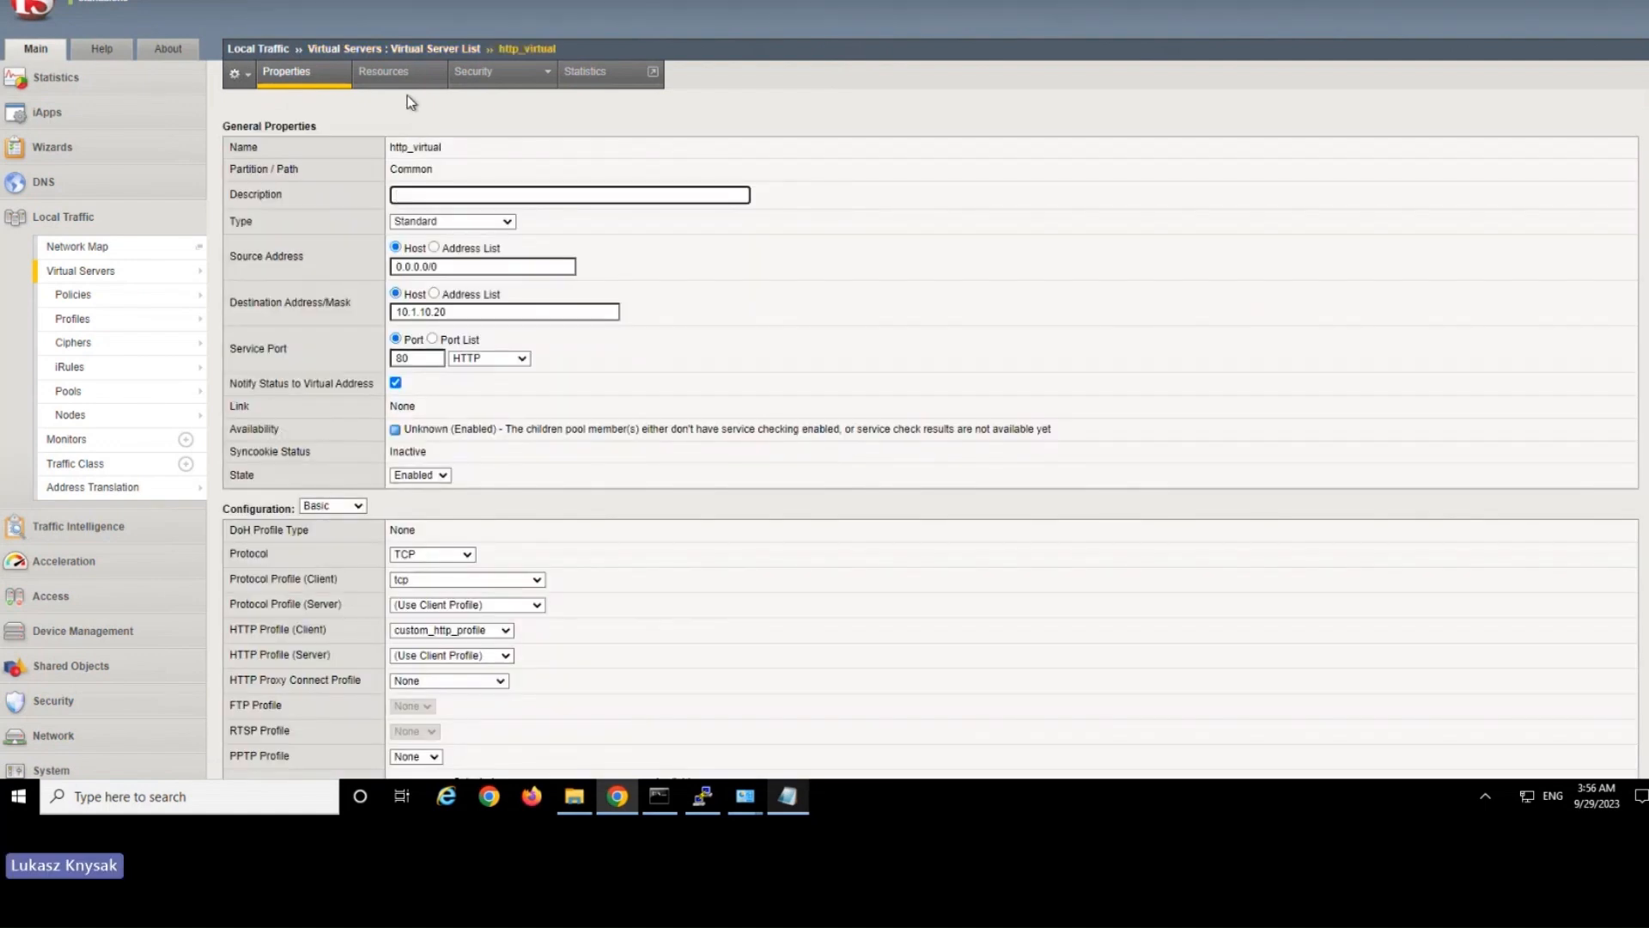
pyautogui.click(405, 76)
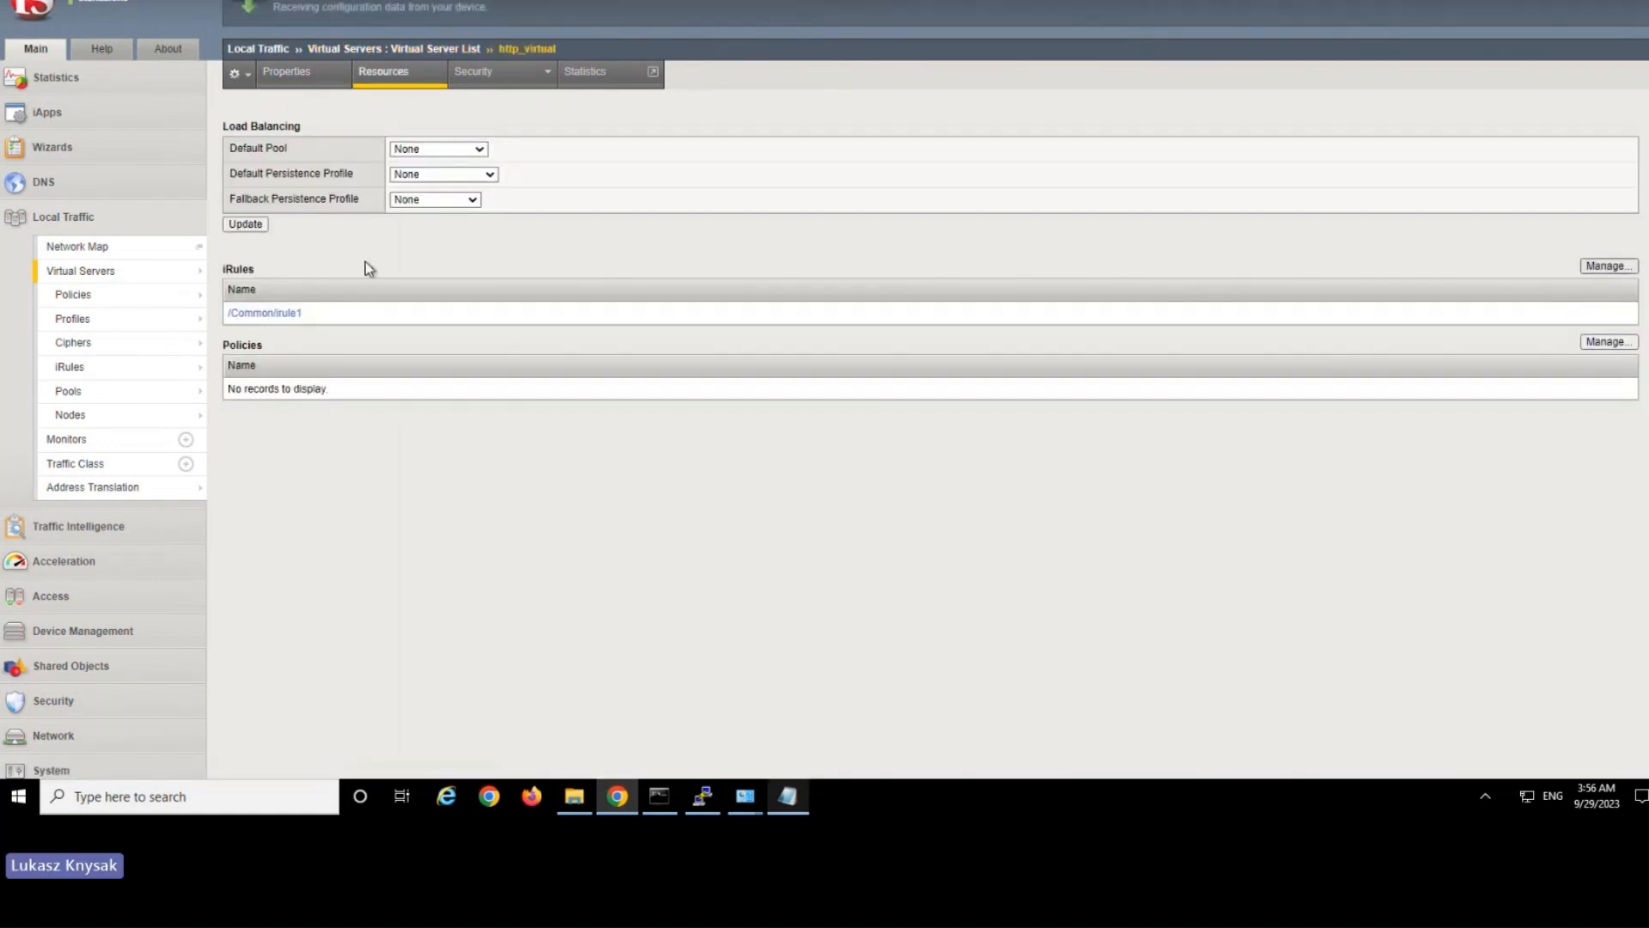
pyautogui.click(329, 304)
pyautogui.click(417, 169)
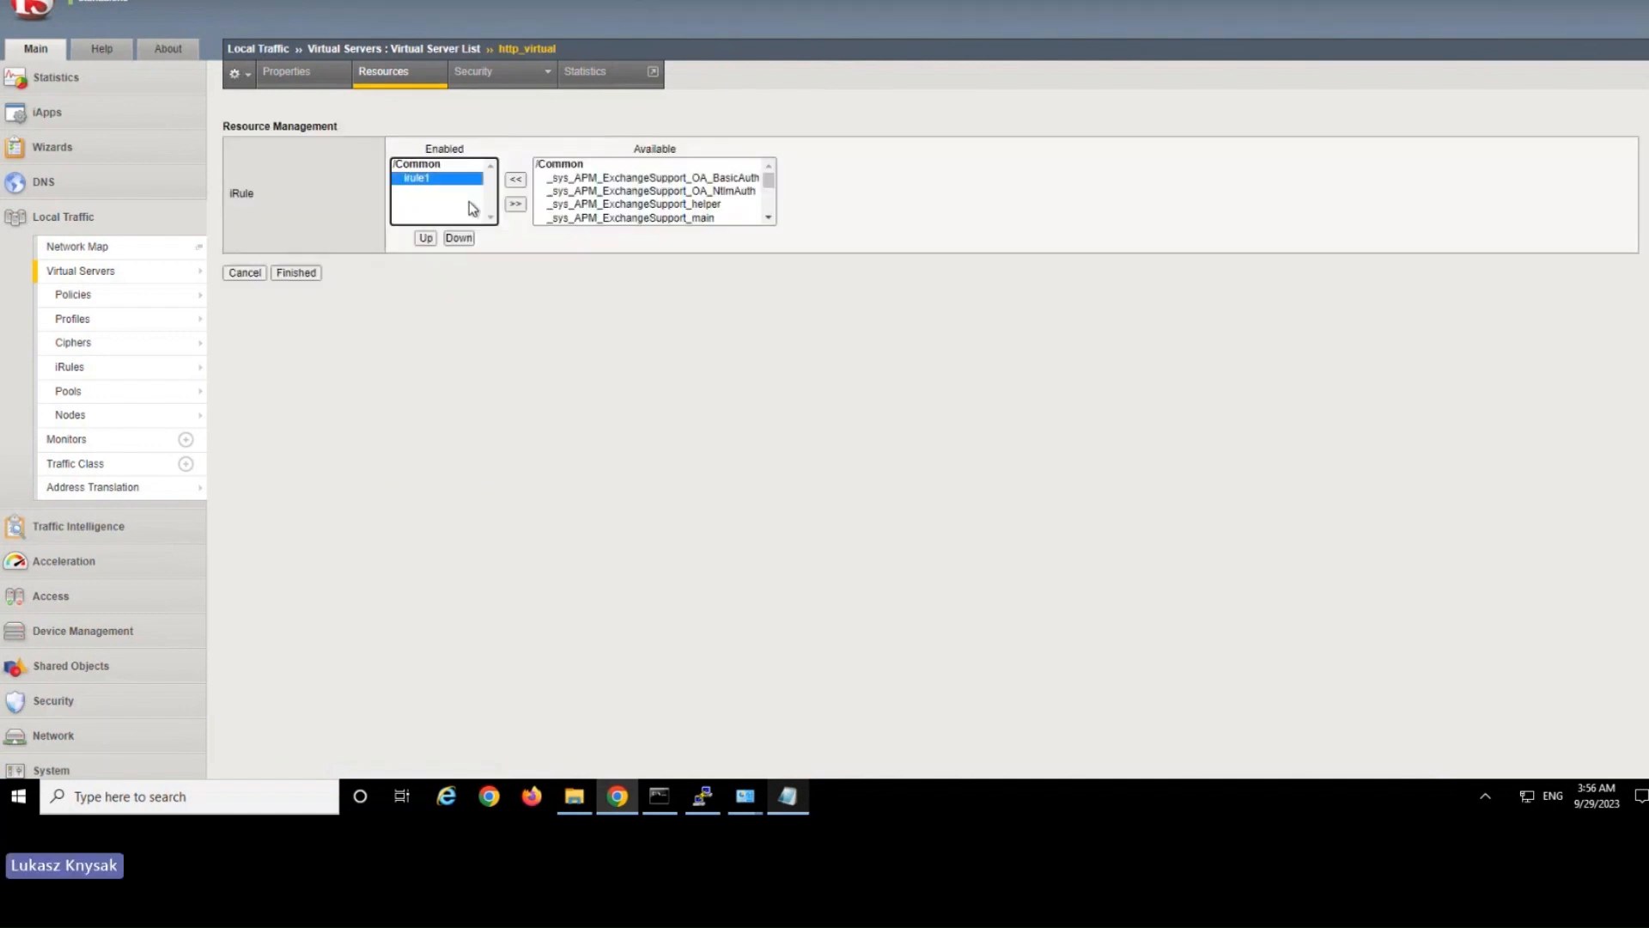
pyautogui.click(515, 203)
pyautogui.click(302, 273)
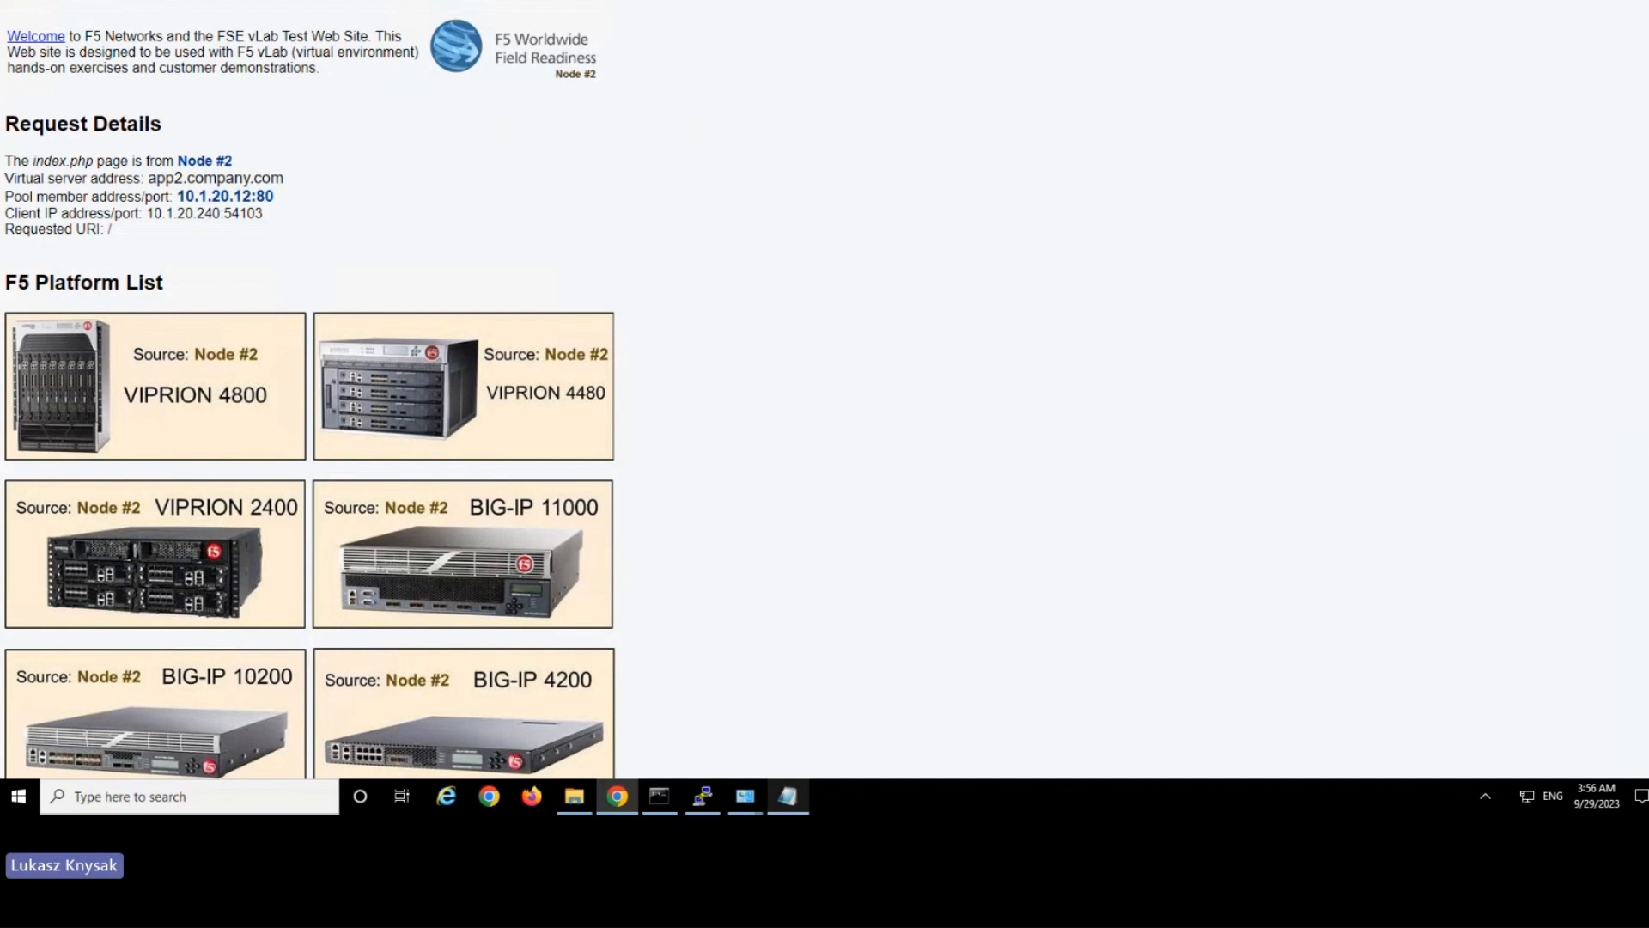
pyautogui.press('F5')
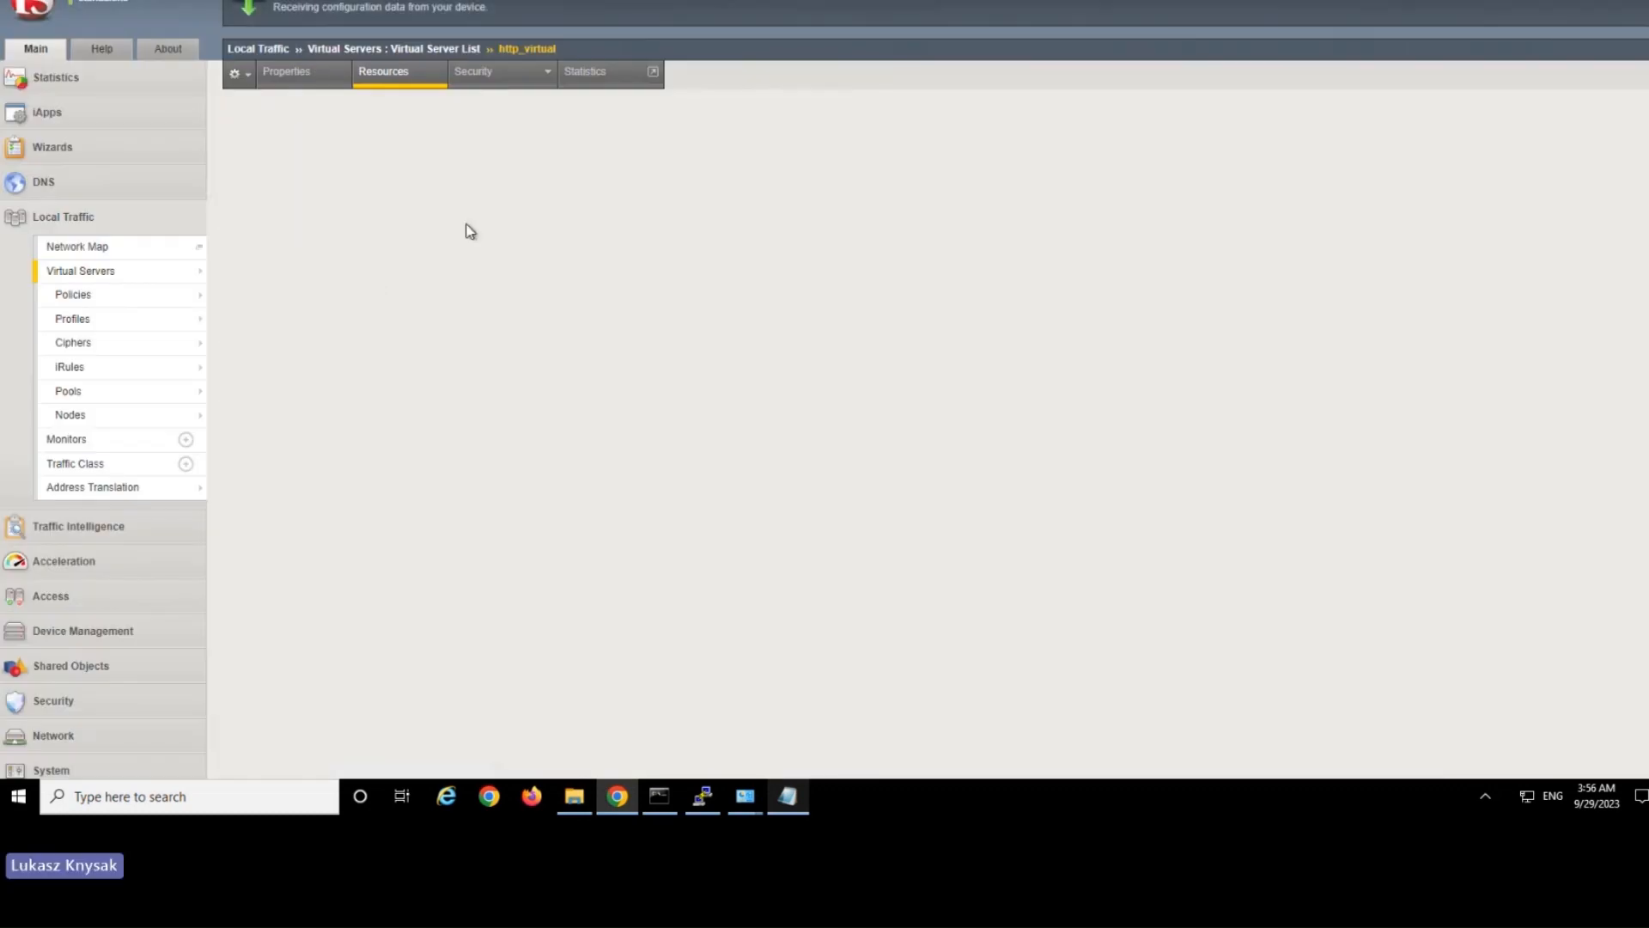
# Enable the published policy policy1 on the http_virtual virtual server and save the resource assignment.
pyautogui.click(581, 179)
pyautogui.click(515, 180)
pyautogui.click(297, 252)
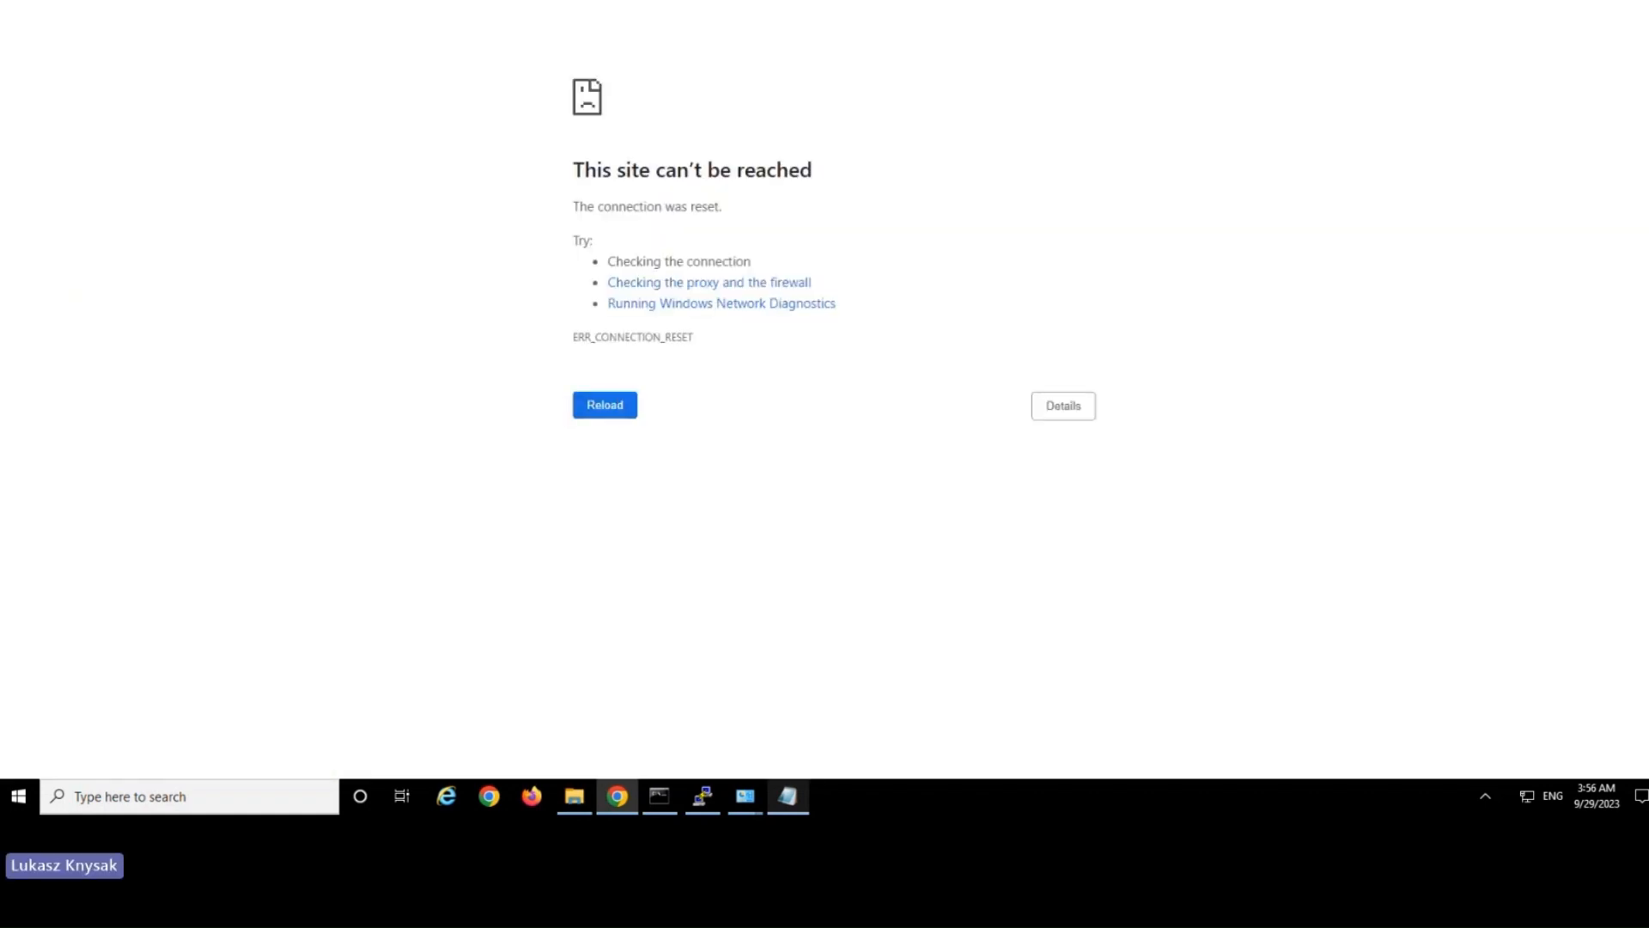
# Reload the app1.company.com and app3.company.com pages to test the routing by policy1.
pyautogui.click(311, 0)
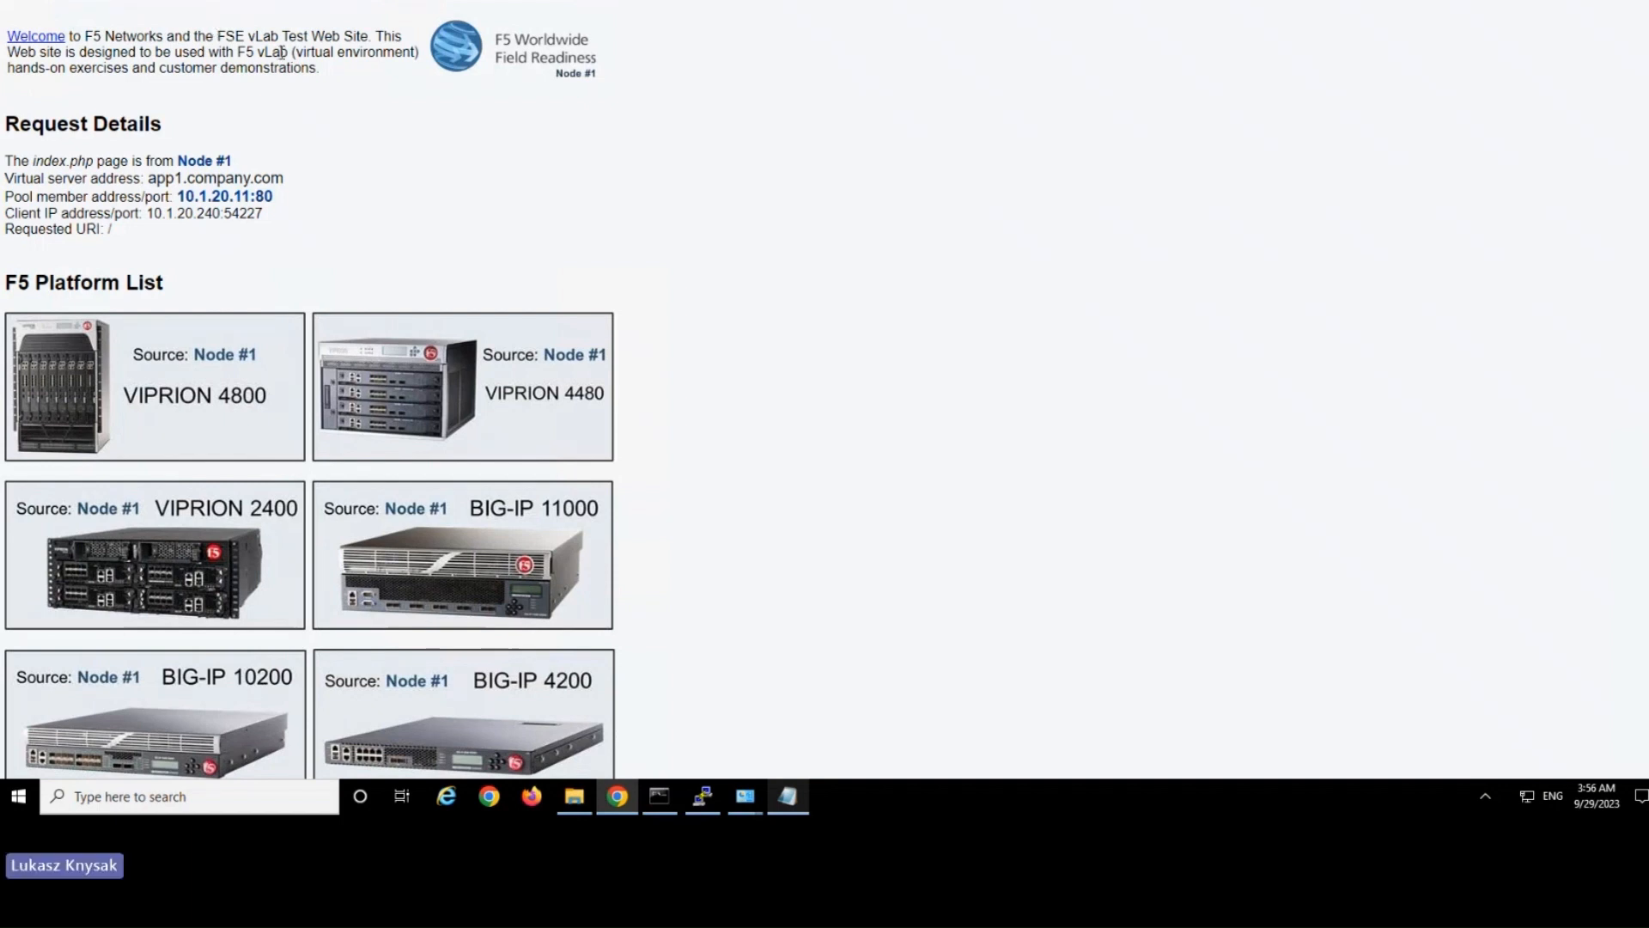
pyautogui.hotkey('ctrl', 'l')
pyautogui.press('F5')
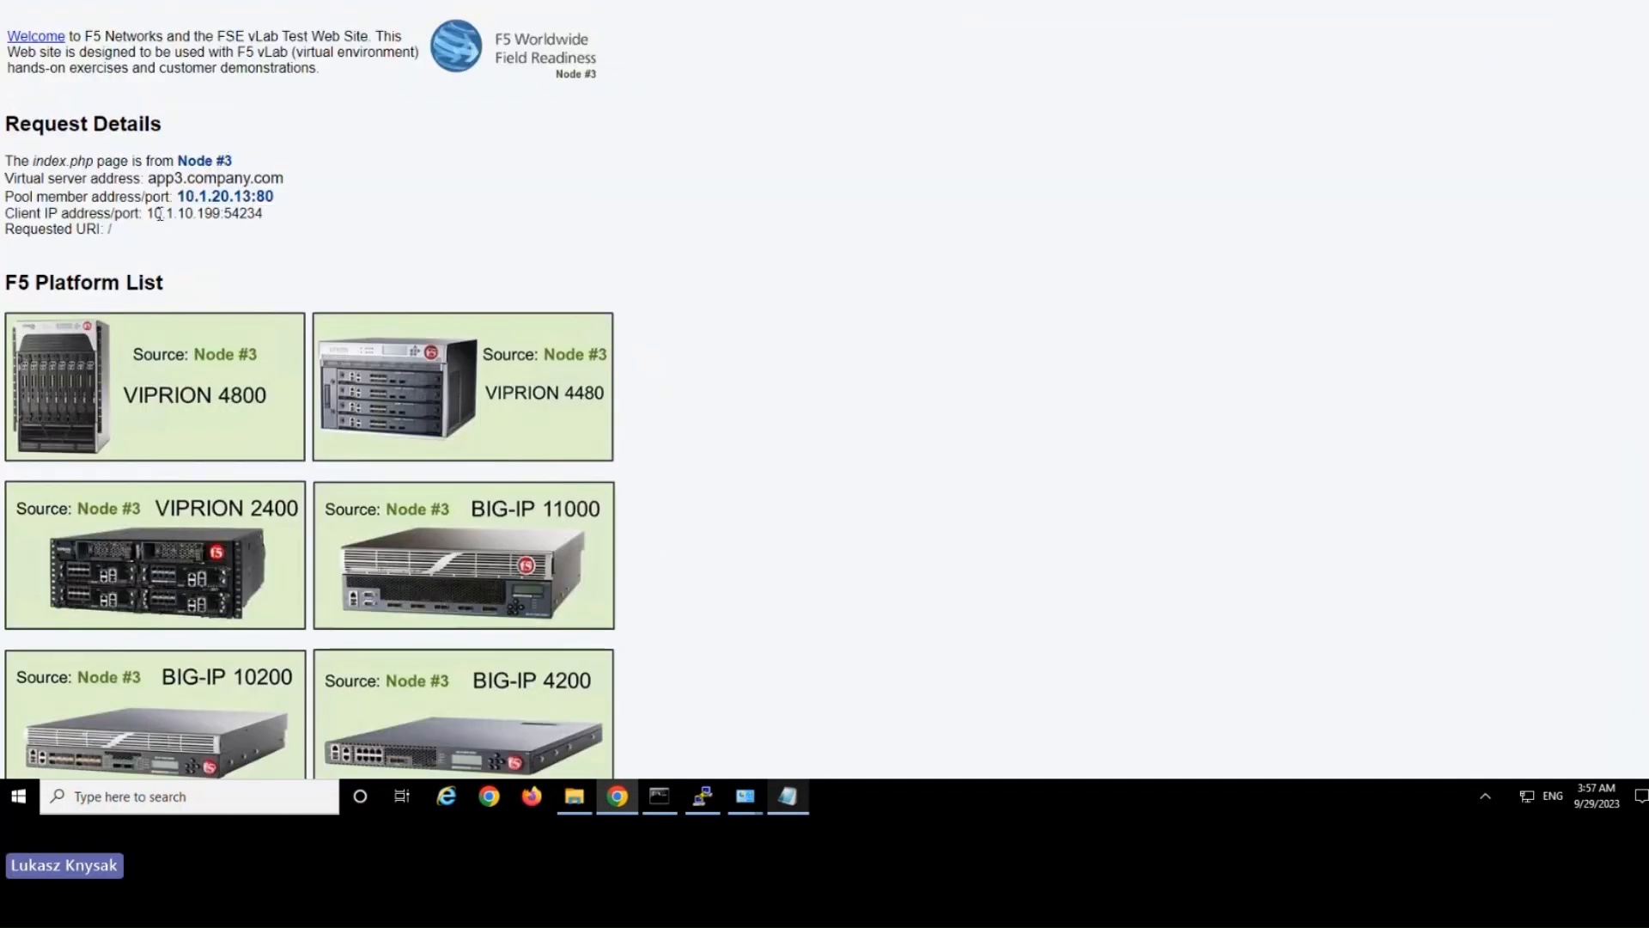
# Examine the client IP address and pool member address in the app3.company.com request details to check the SNAT behaviour.
pyautogui.moveTo(147, 213); pyautogui.dragTo(306, 220)
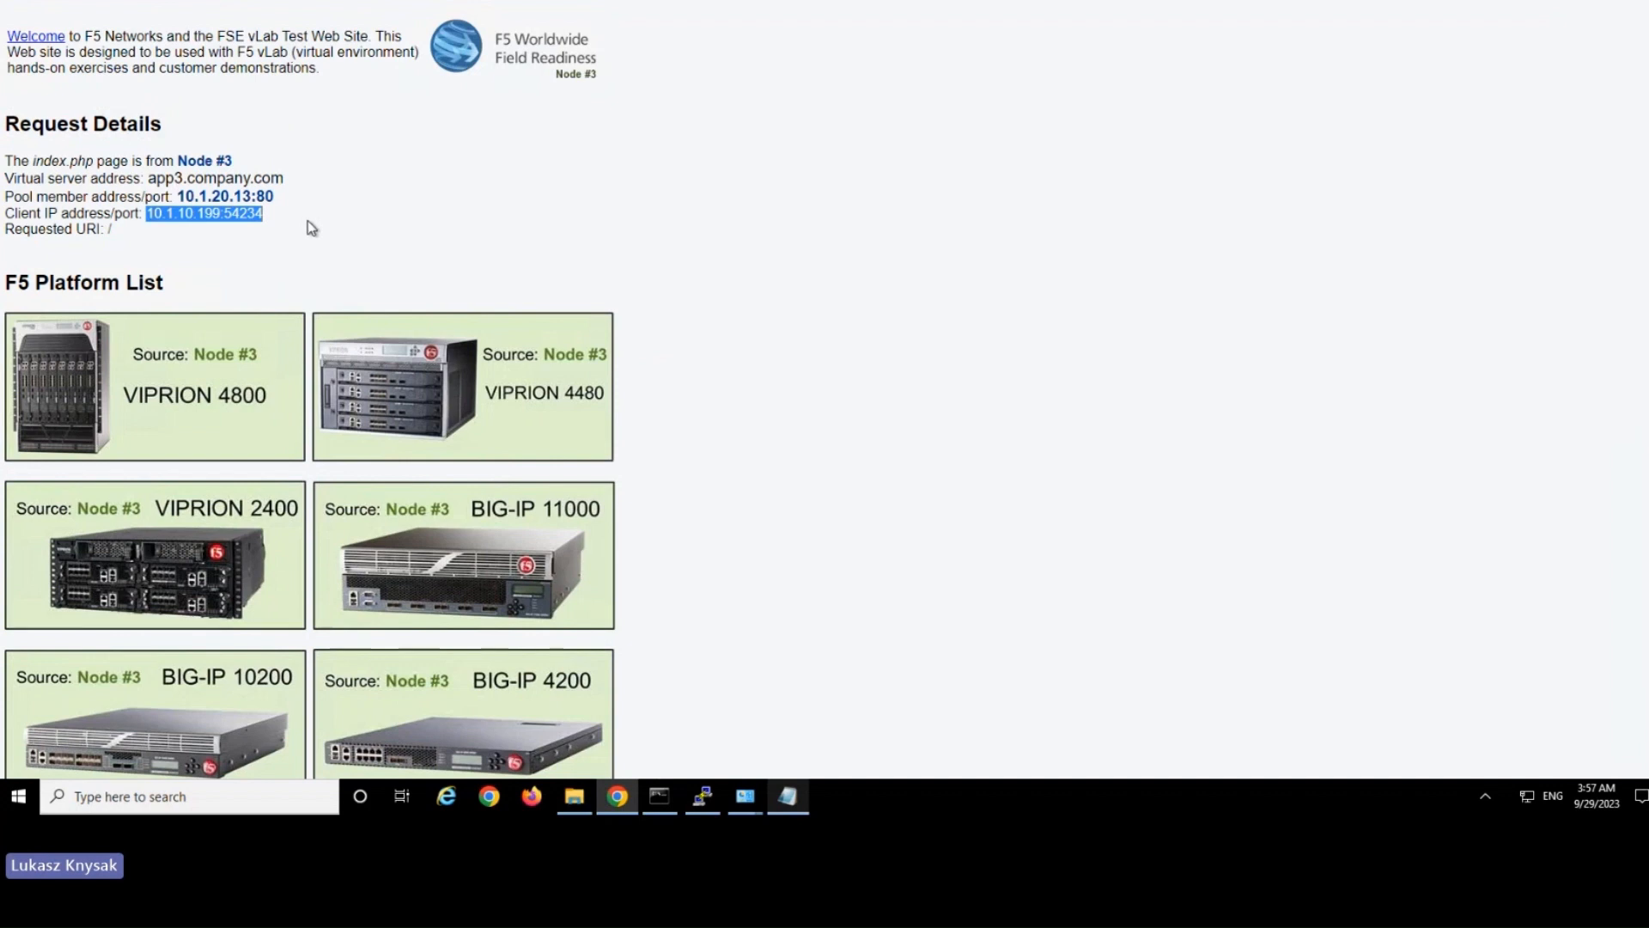
pyautogui.click(208, 221)
pyautogui.moveTo(148, 212); pyautogui.dragTo(299, 208)
pyautogui.click(293, 215)
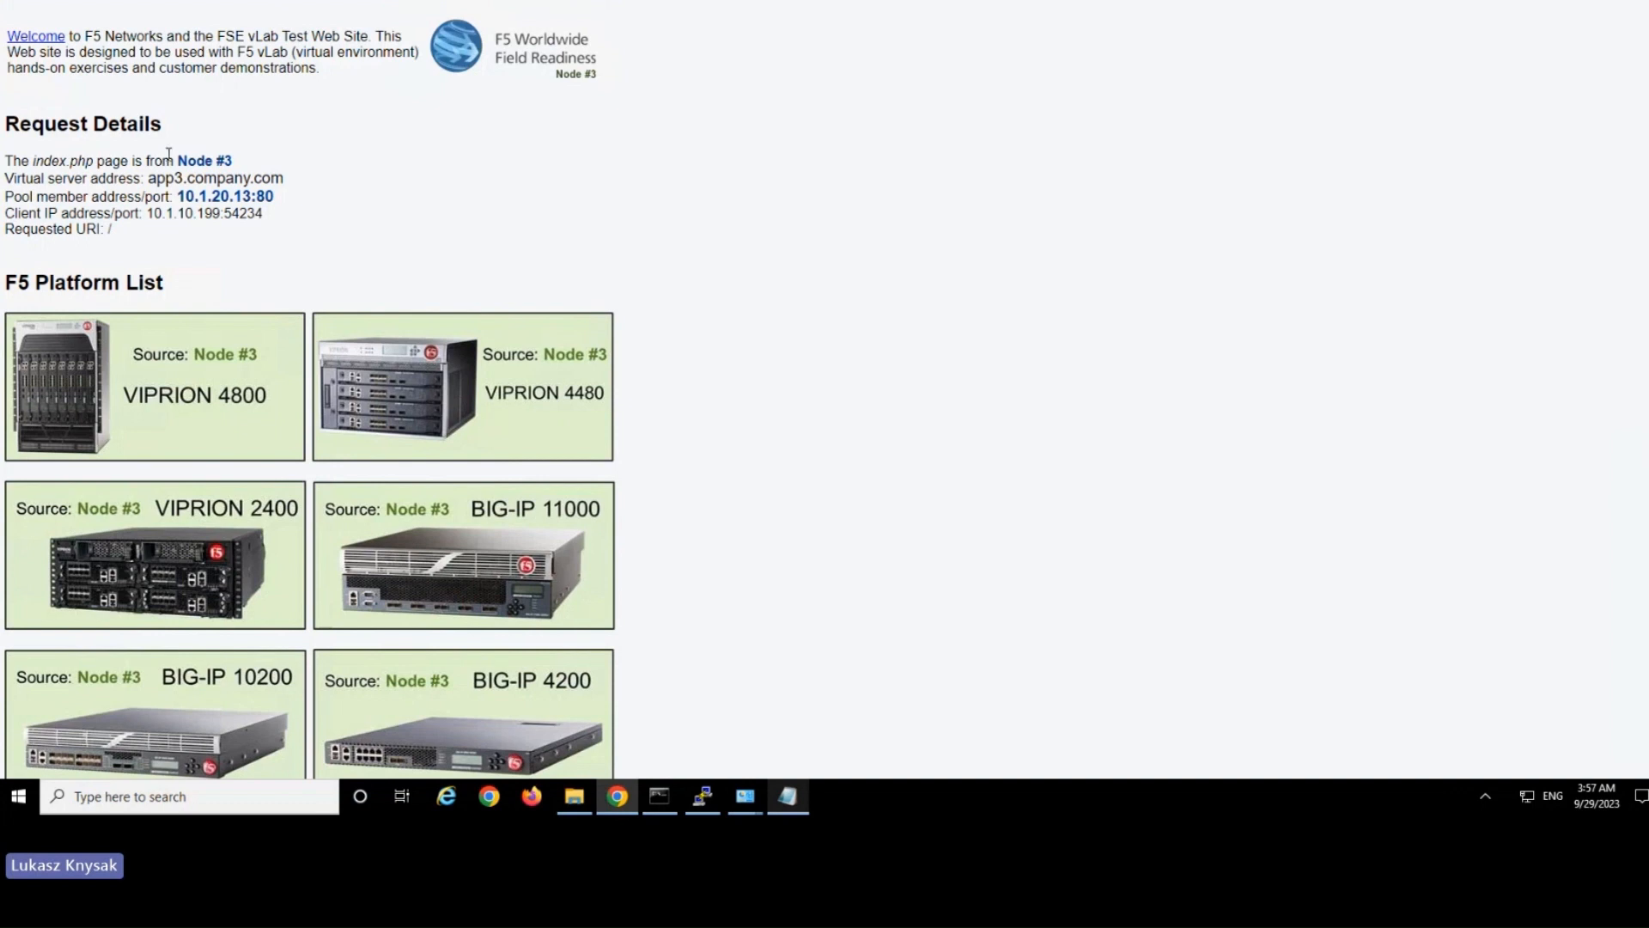
pyautogui.moveTo(138, 213); pyautogui.dragTo(294, 222)
pyautogui.click(294, 223)
pyautogui.moveTo(191, 37); pyautogui.dragTo(204, 68)
pyautogui.moveTo(243, 191); pyautogui.dragTo(258, 202)
pyautogui.click(254, 228)
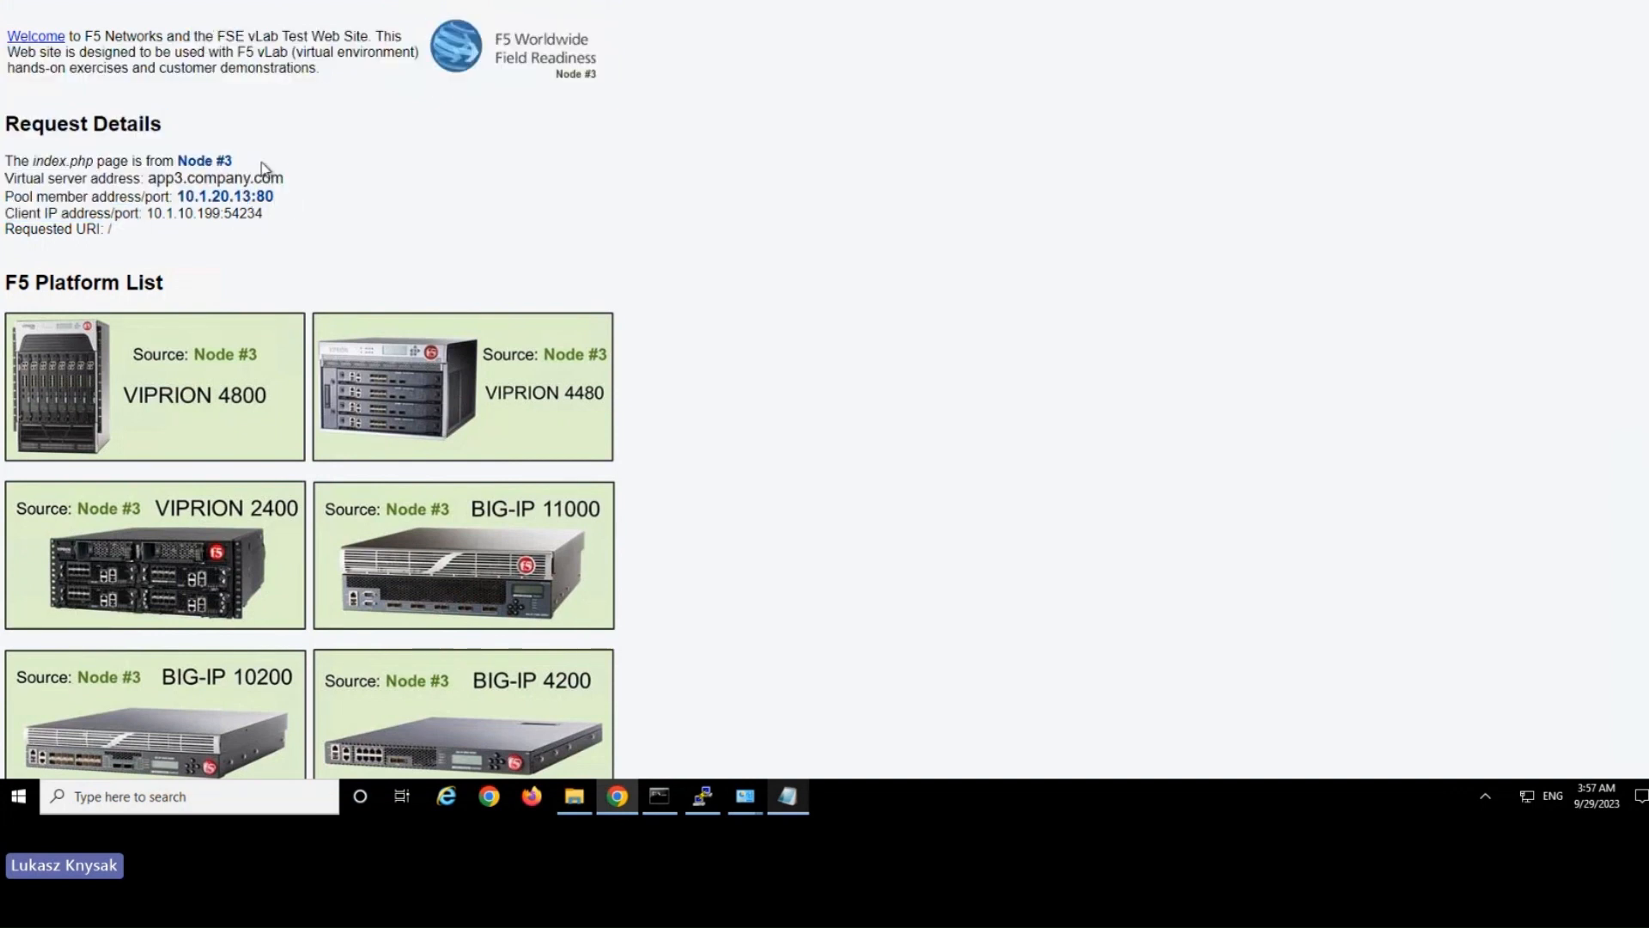